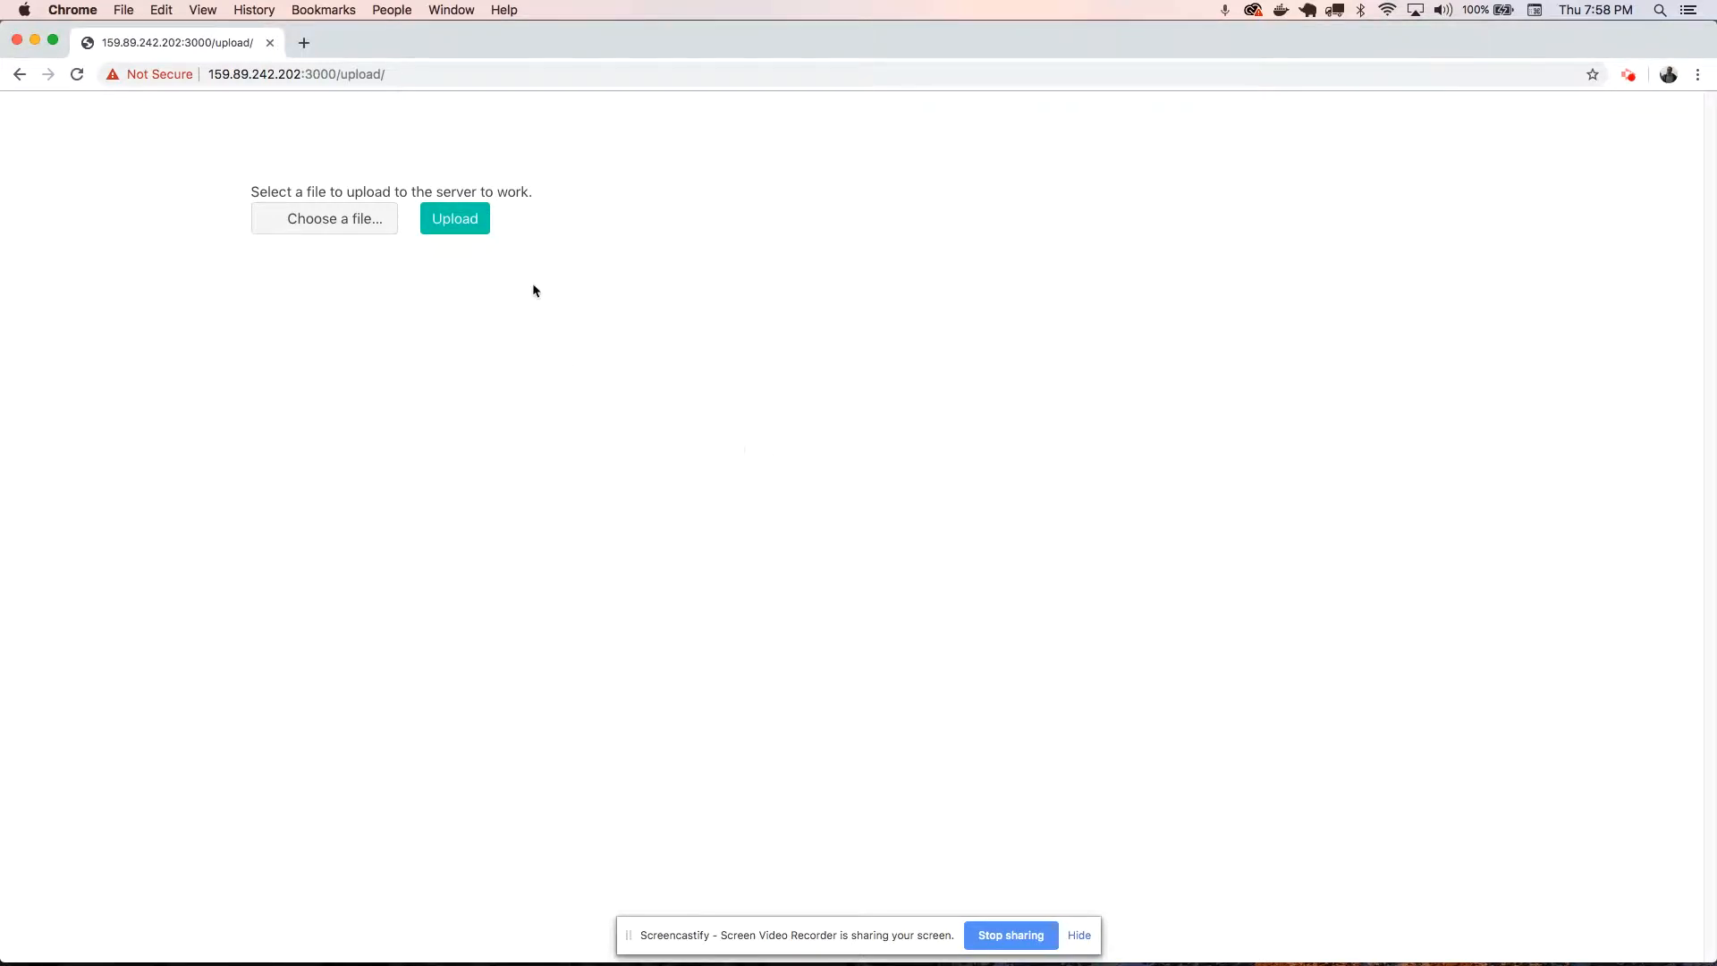
Upload the file to the server and delete the 1916 heading above the first diary entry.
{"action": "left_click", "coordinate": [470, 229]}
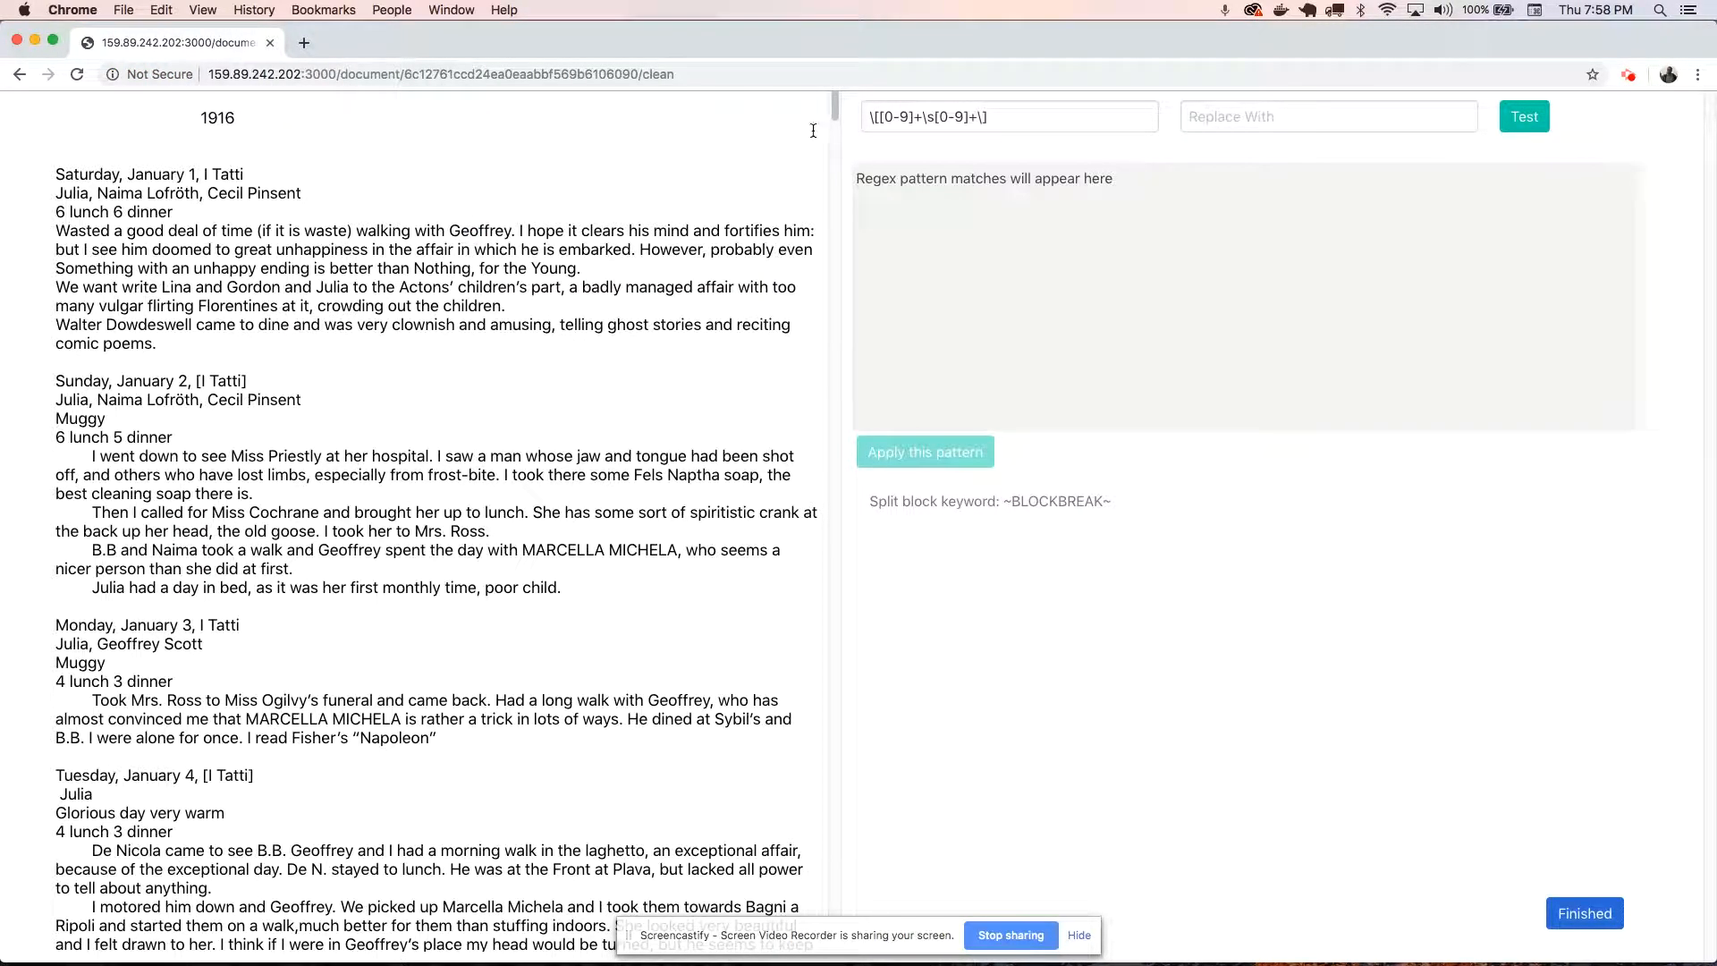
{"action": "mouse_move", "coordinate": [836, 108]}
{"action": "left_mouse_down"}
{"action": "mouse_move", "coordinate": [832, 850]}
{"action": "mouse_move", "coordinate": [834, 103]}
{"action": "left_mouse_up"}
{"action": "left_click", "coordinate": [74, 162]}
{"action": "left_click_drag", "start_coordinate": [73, 162], "coordinate": [55, 93]}
{"action": "key", "text": "BackSpace"}
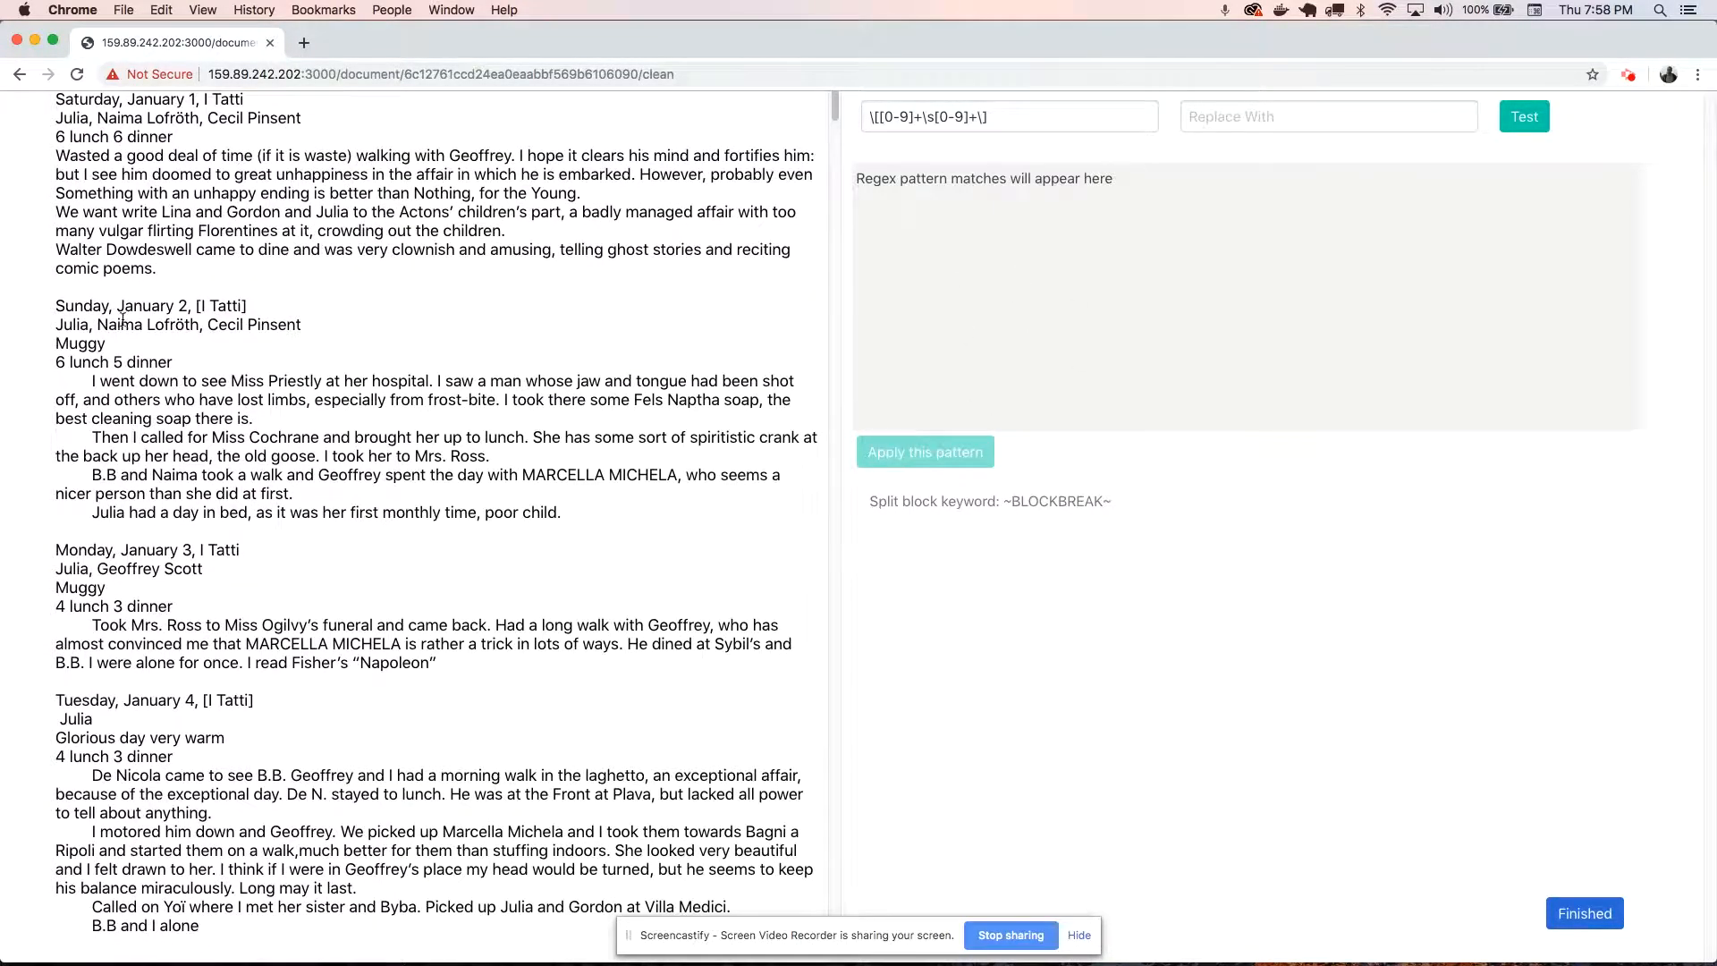
Delete the [038] marker in front of the Thursday, February 3 entry.
{"action": "scroll", "coordinate": [122, 319], "scroll_direction": "down", "scroll_amount": 15}
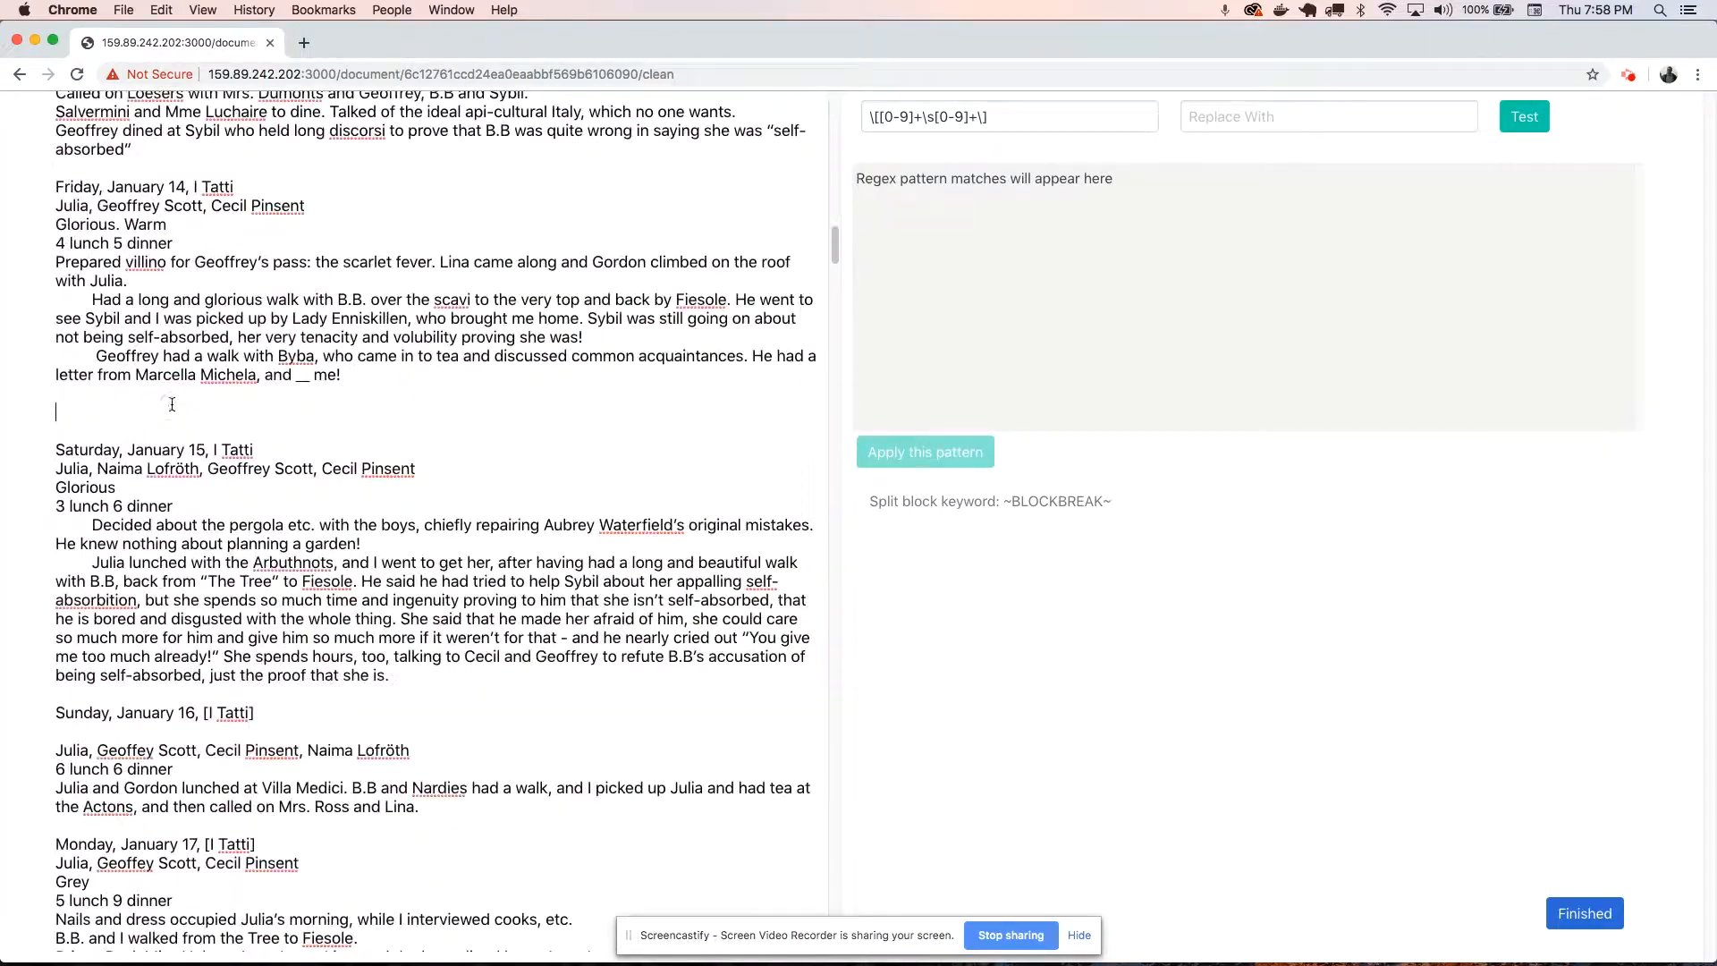
{"action": "scroll", "coordinate": [172, 404], "scroll_direction": "down", "scroll_amount": 10}
{"action": "scroll", "coordinate": [150, 581], "scroll_direction": "down", "scroll_amount": 15}
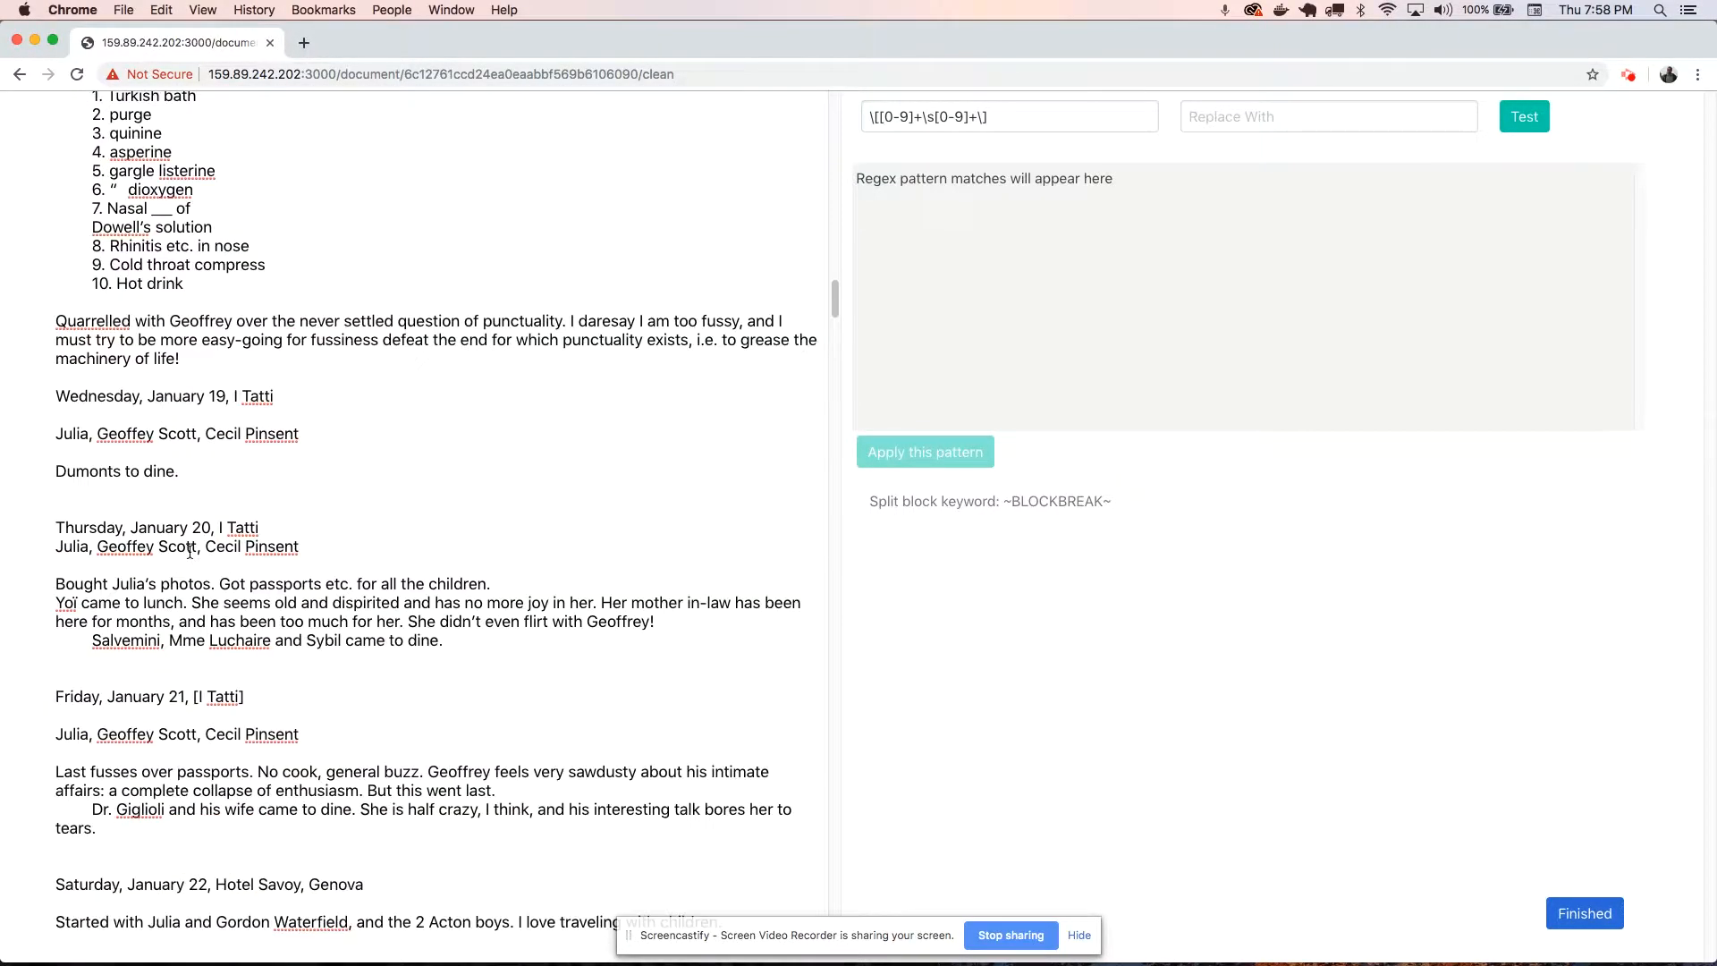
{"action": "scroll", "coordinate": [269, 555], "scroll_direction": "down", "scroll_amount": 2}
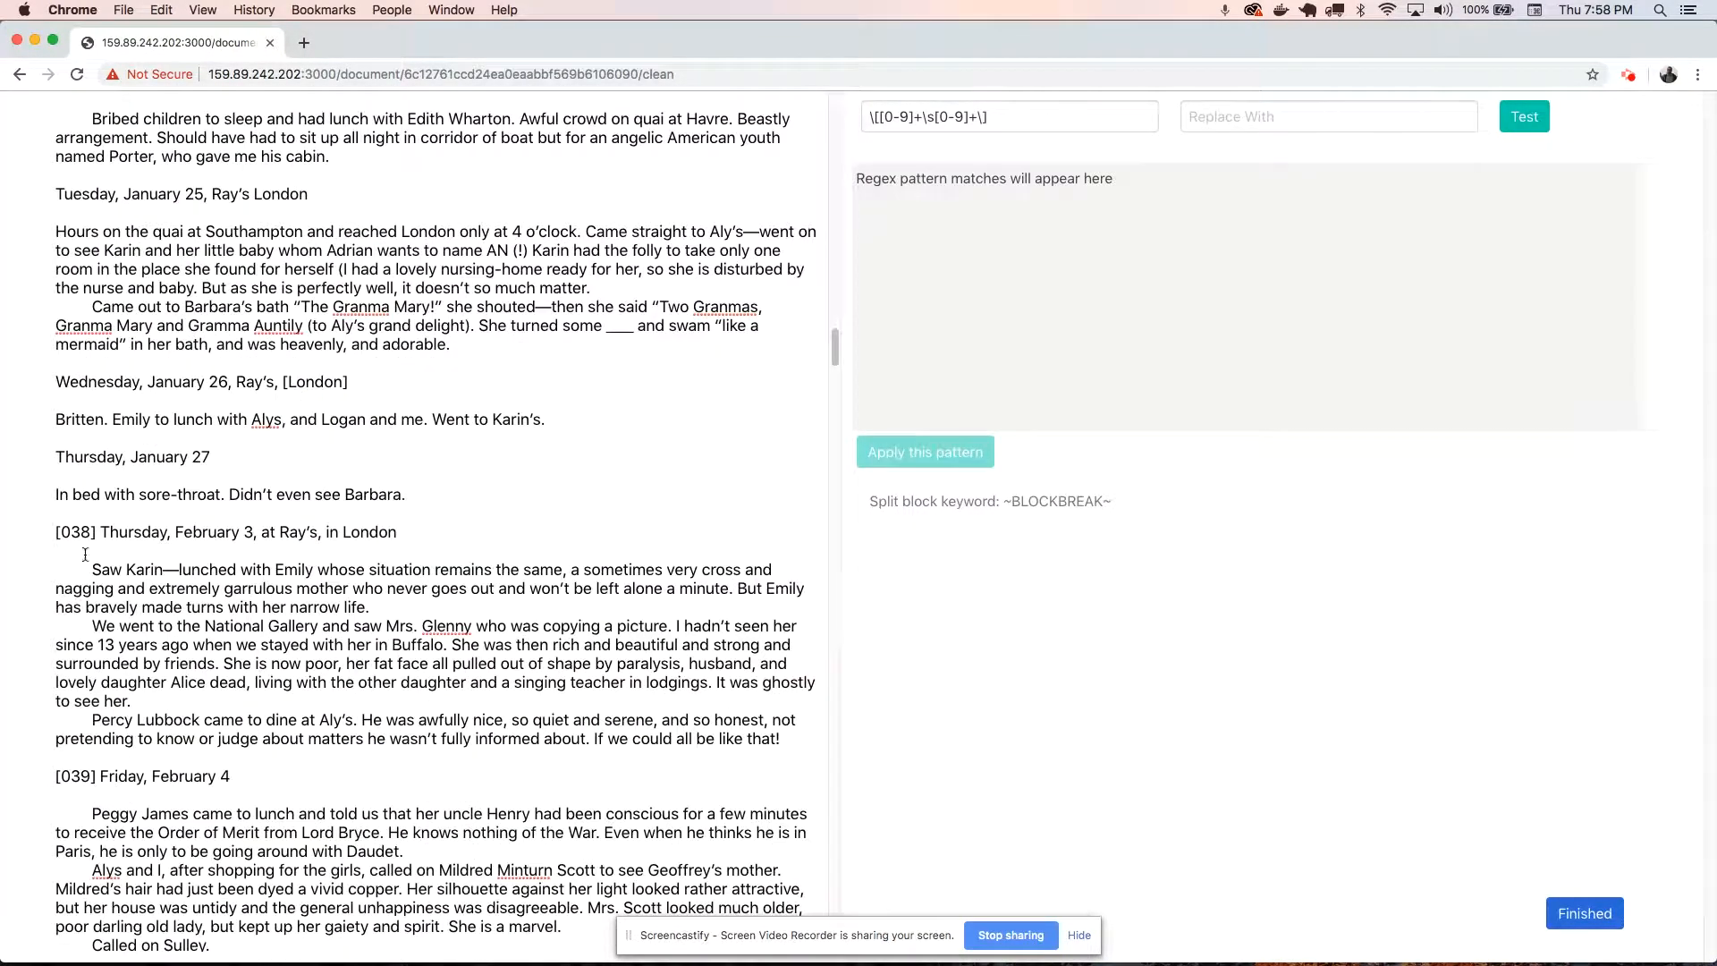
{"action": "left_click_drag", "start_coordinate": [104, 529], "coordinate": [34, 536]}
{"action": "key", "text": "BackSpace"}
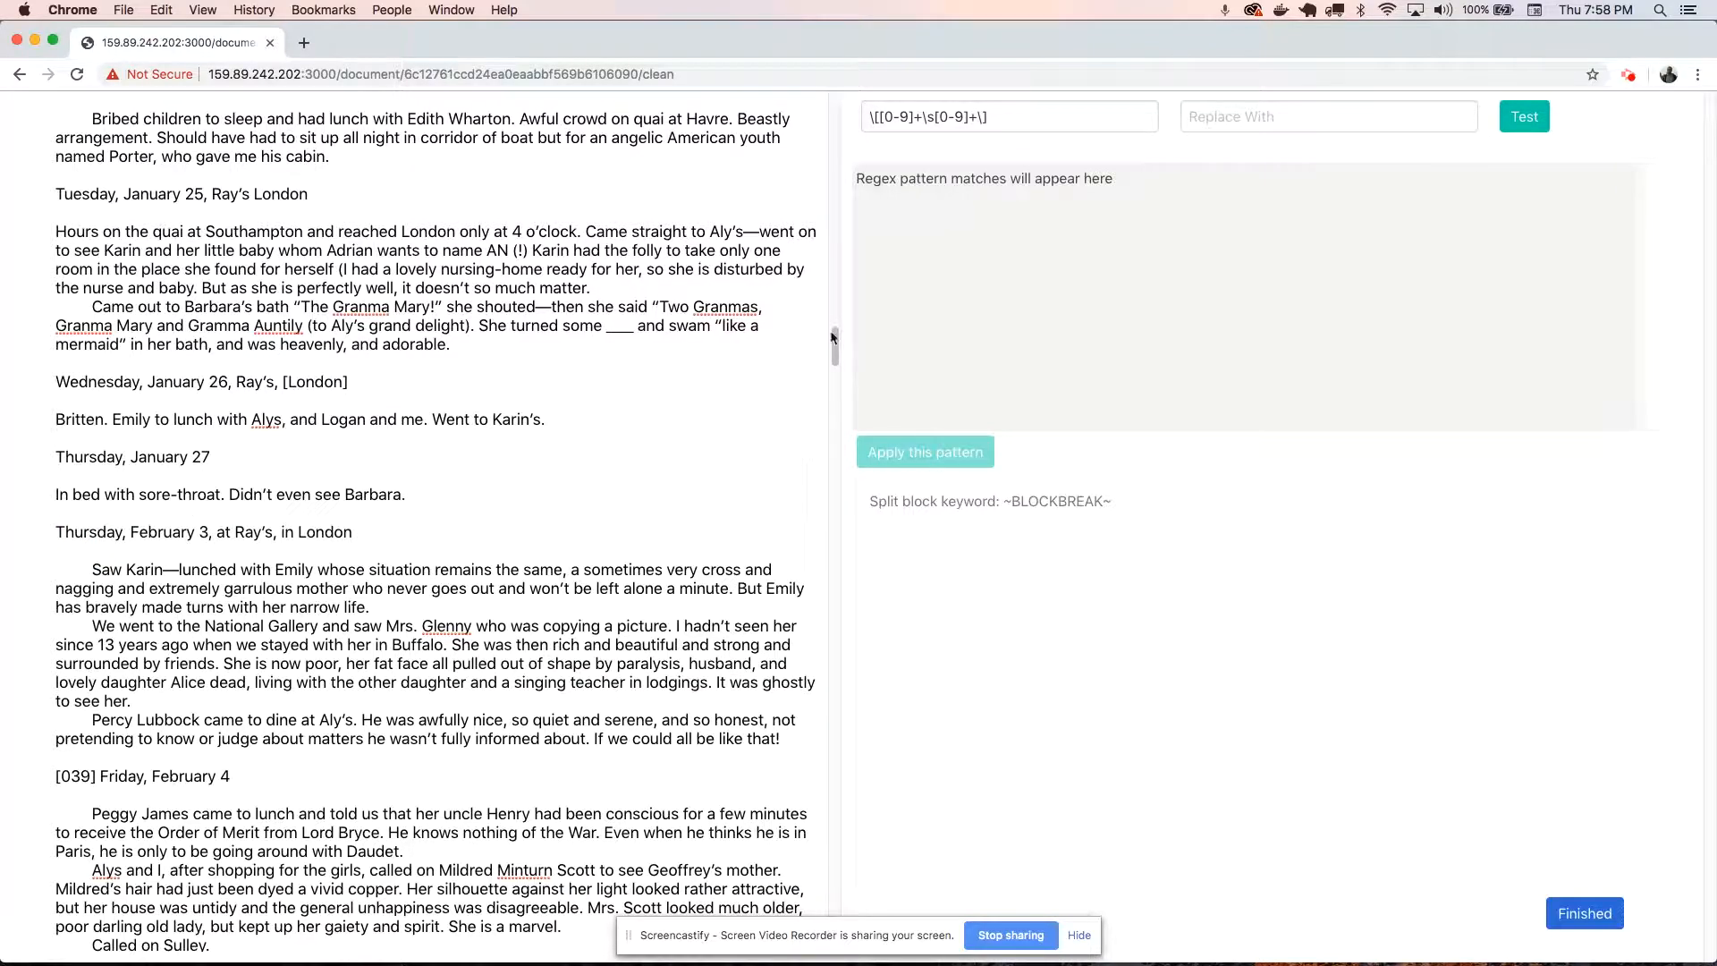
Replace the regex with Tatti, copied from the January 1 heading, and test it with an empty replacement.
{"action": "scroll", "coordinate": [834, 337], "scroll_direction": "up", "scroll_amount": 20}
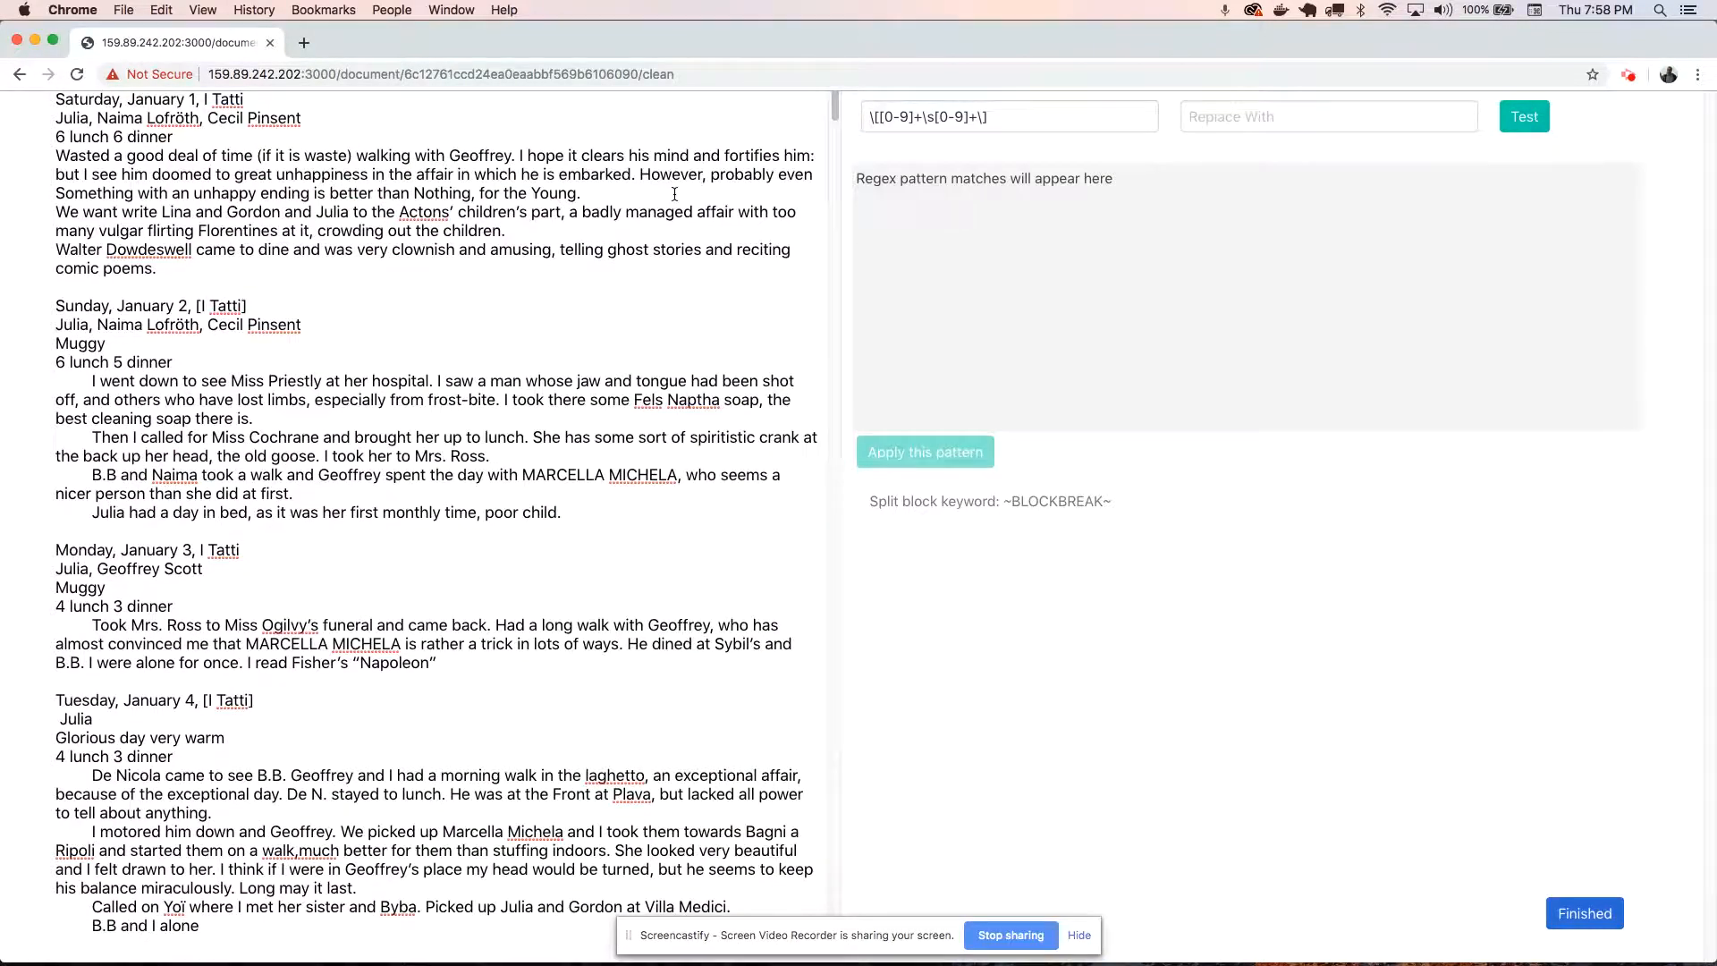
{"action": "triple_click", "coordinate": [1011, 109]}
{"action": "key", "text": "BackSpace"}
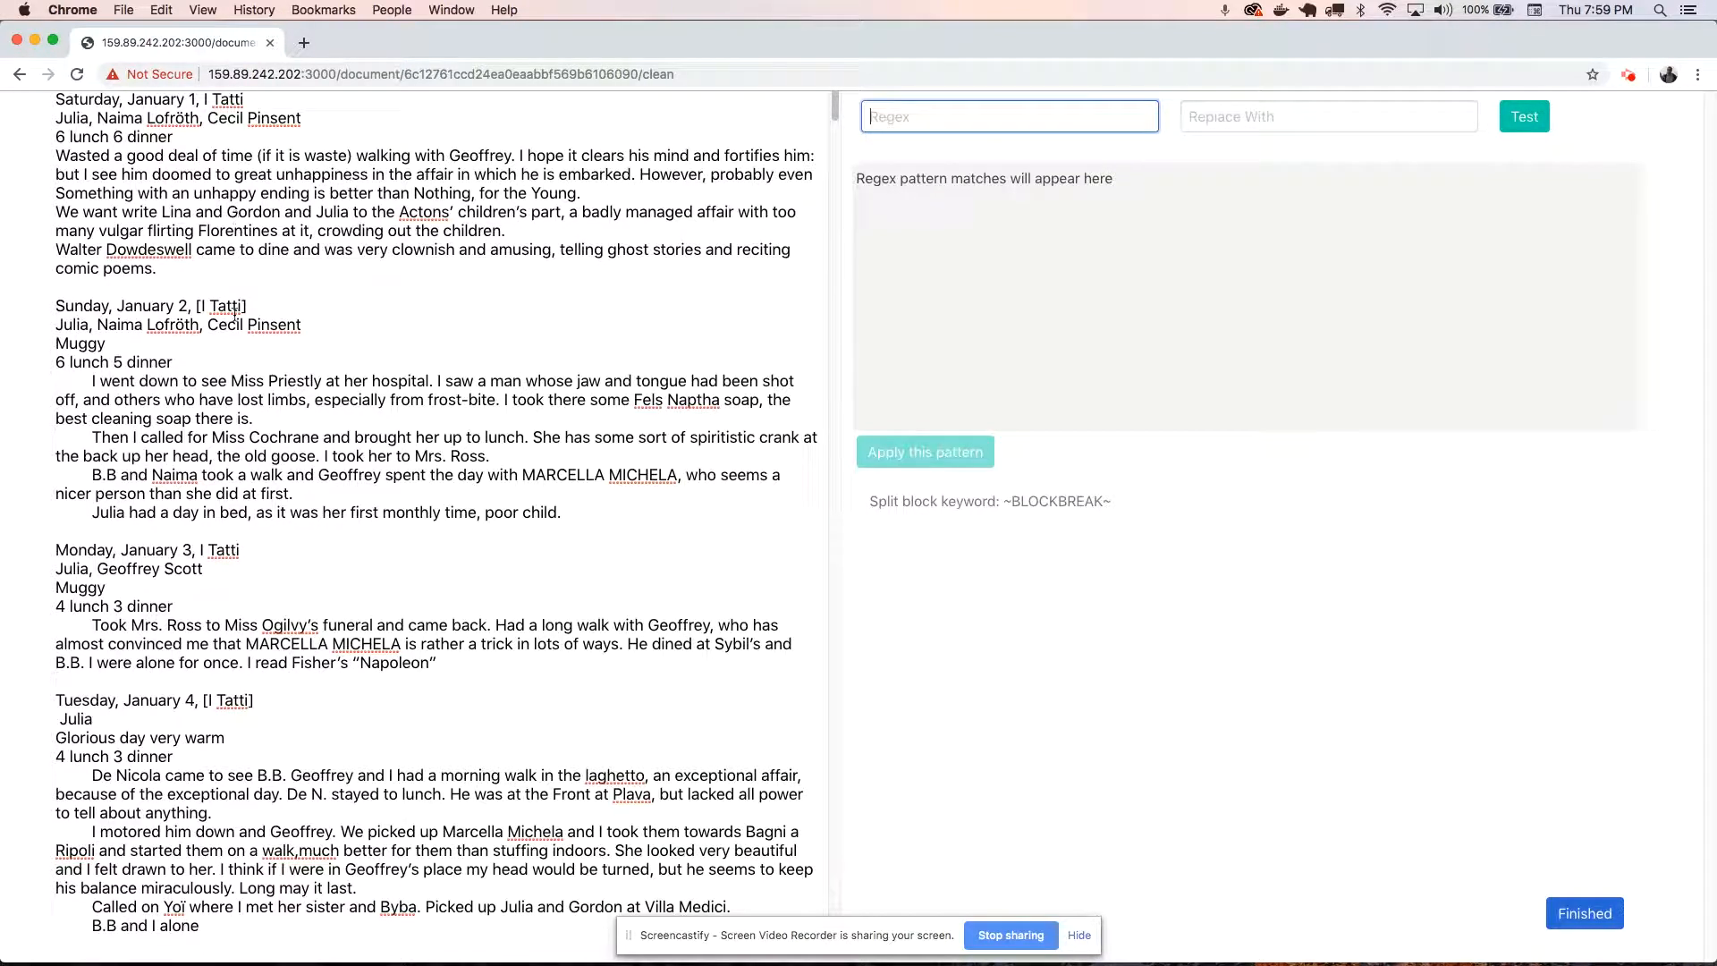
{"action": "double_click", "coordinate": [227, 100]}
{"action": "key", "text": "super+c"}
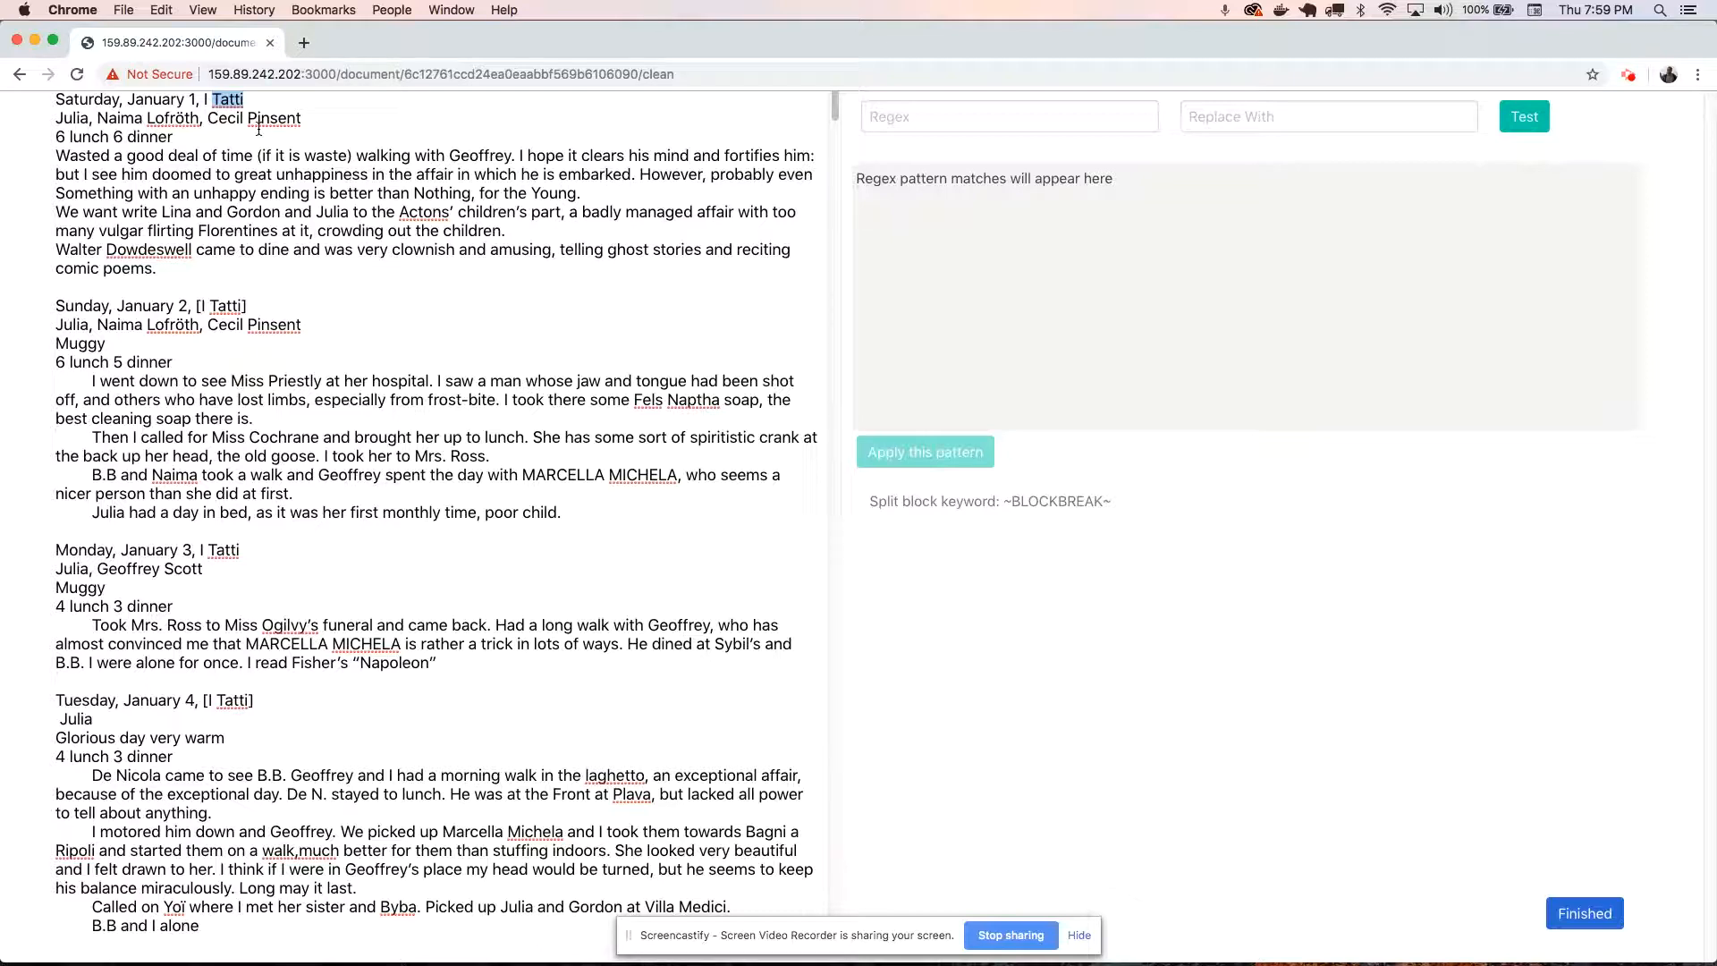
{"action": "left_click", "coordinate": [963, 121]}
{"action": "key", "text": "super+v"}
{"action": "left_click", "coordinate": [1304, 117]}
{"action": "left_click", "coordinate": [1524, 117]}
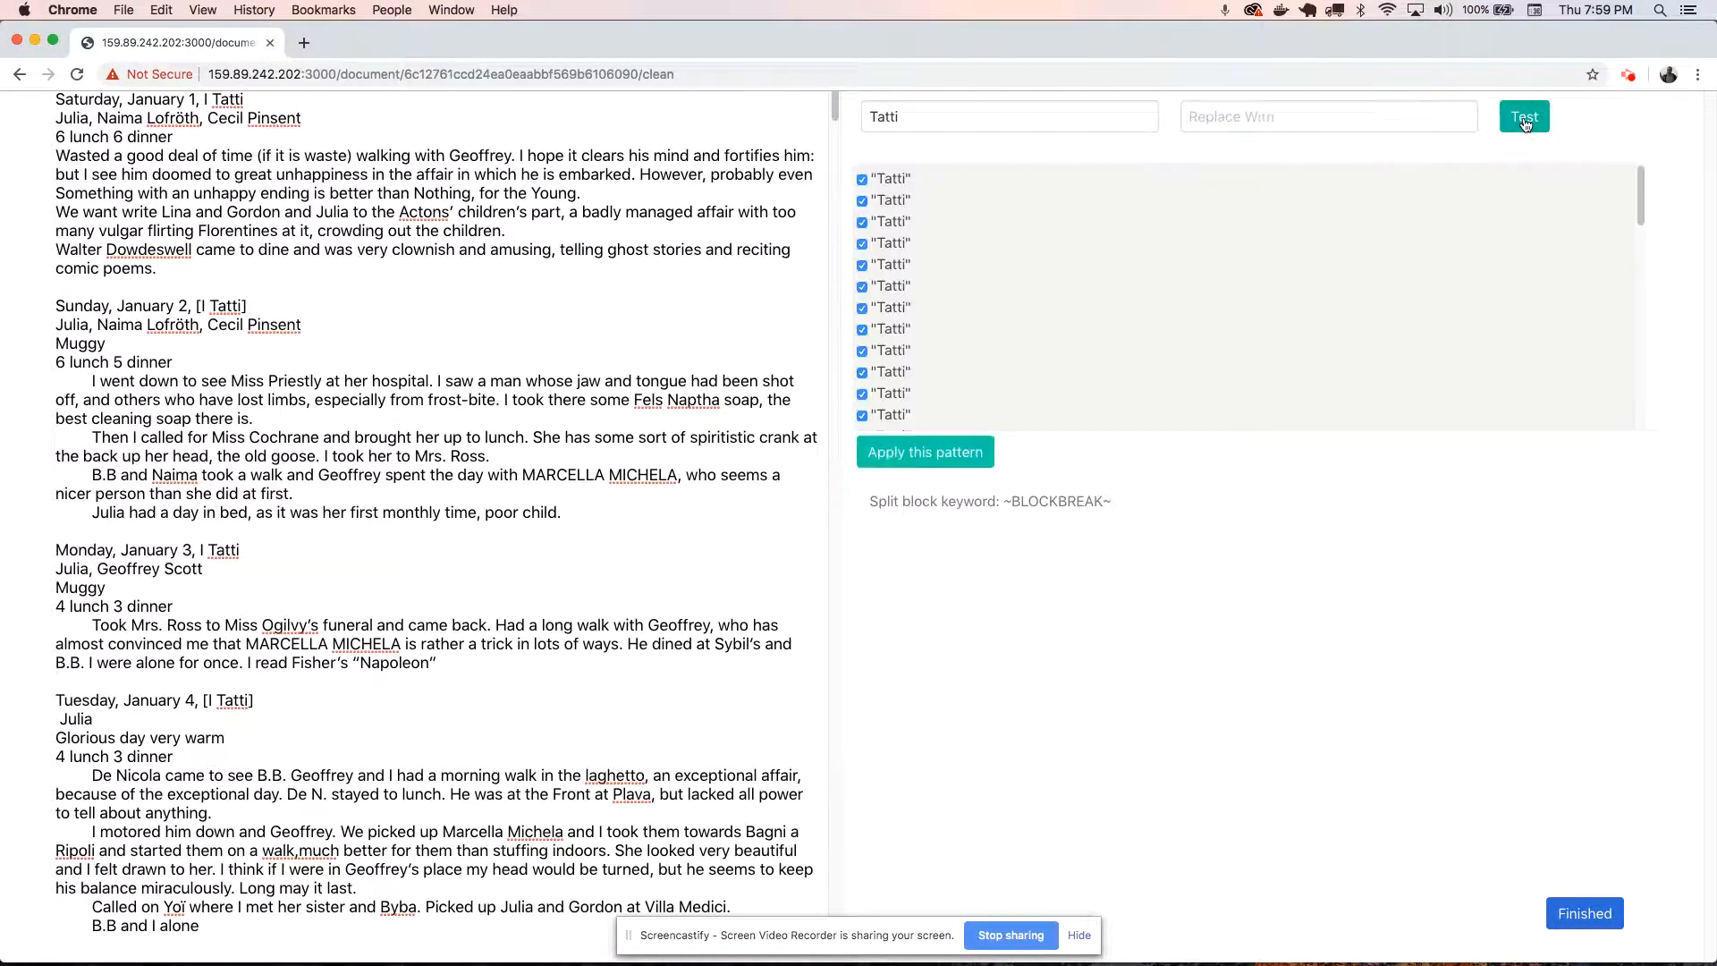
Apply the Tatti pattern to all its matches, and undo it by removing that regex from the document.
{"action": "scroll", "coordinate": [912, 203], "scroll_direction": "down", "scroll_amount": 5}
{"action": "scroll", "coordinate": [890, 286], "scroll_direction": "up", "scroll_amount": 5}
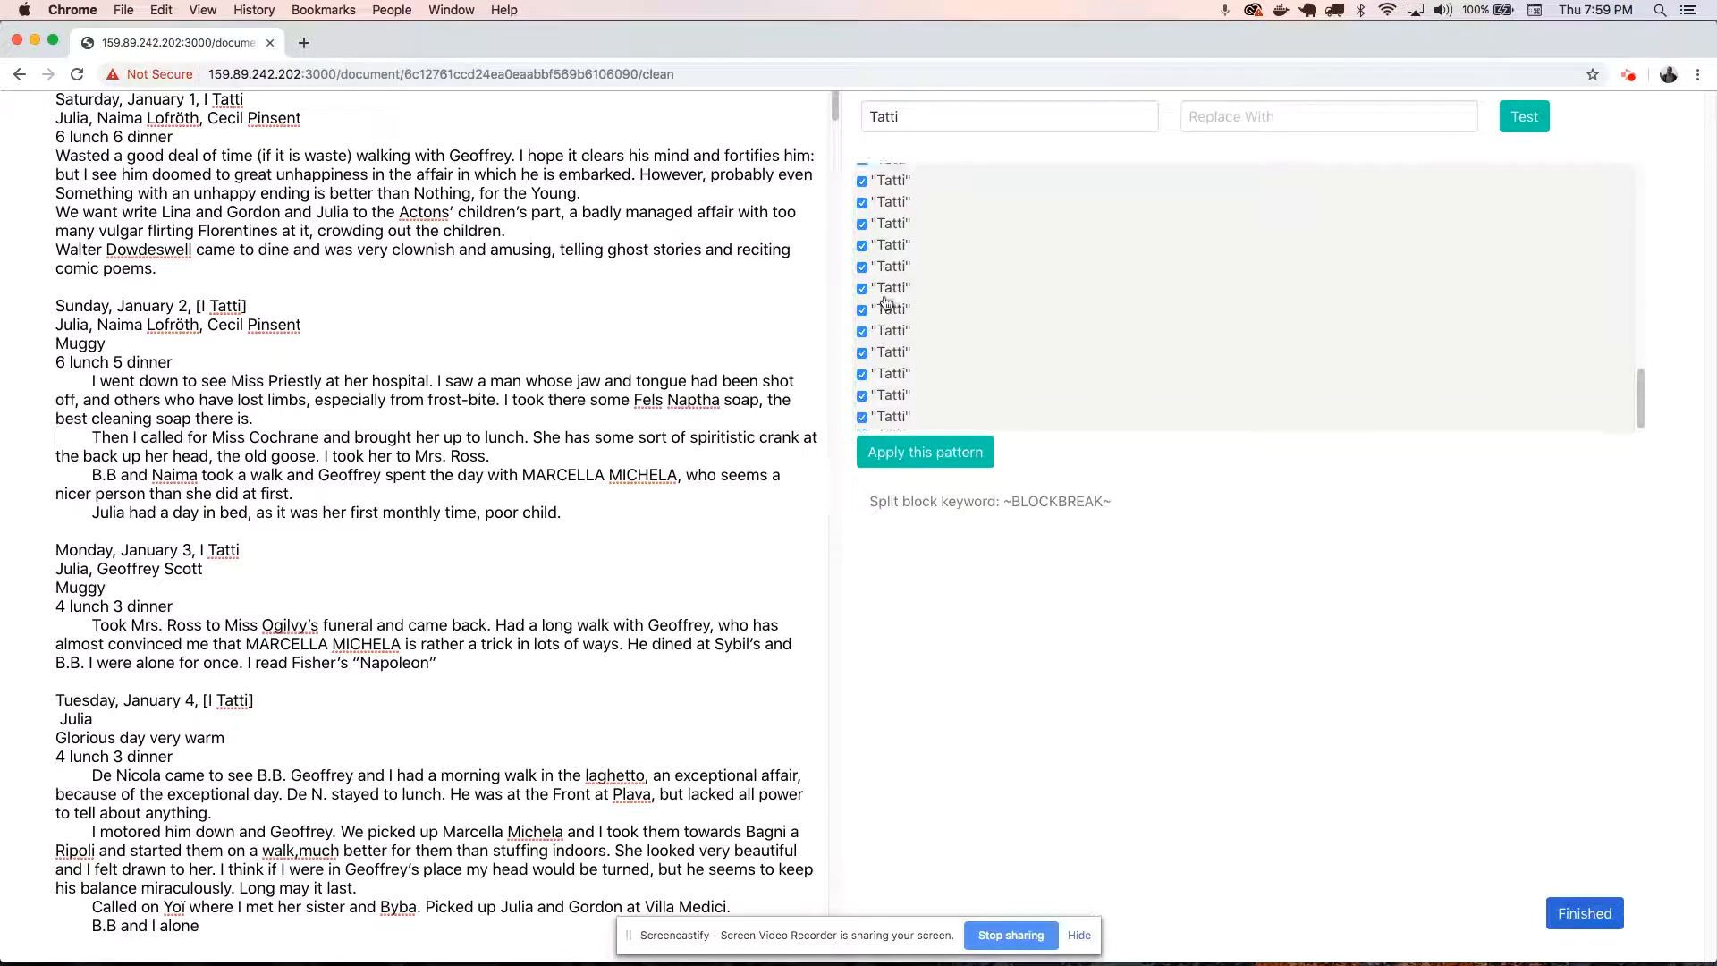
{"action": "left_click", "coordinate": [895, 454]}
{"action": "left_click", "coordinate": [208, 100]}
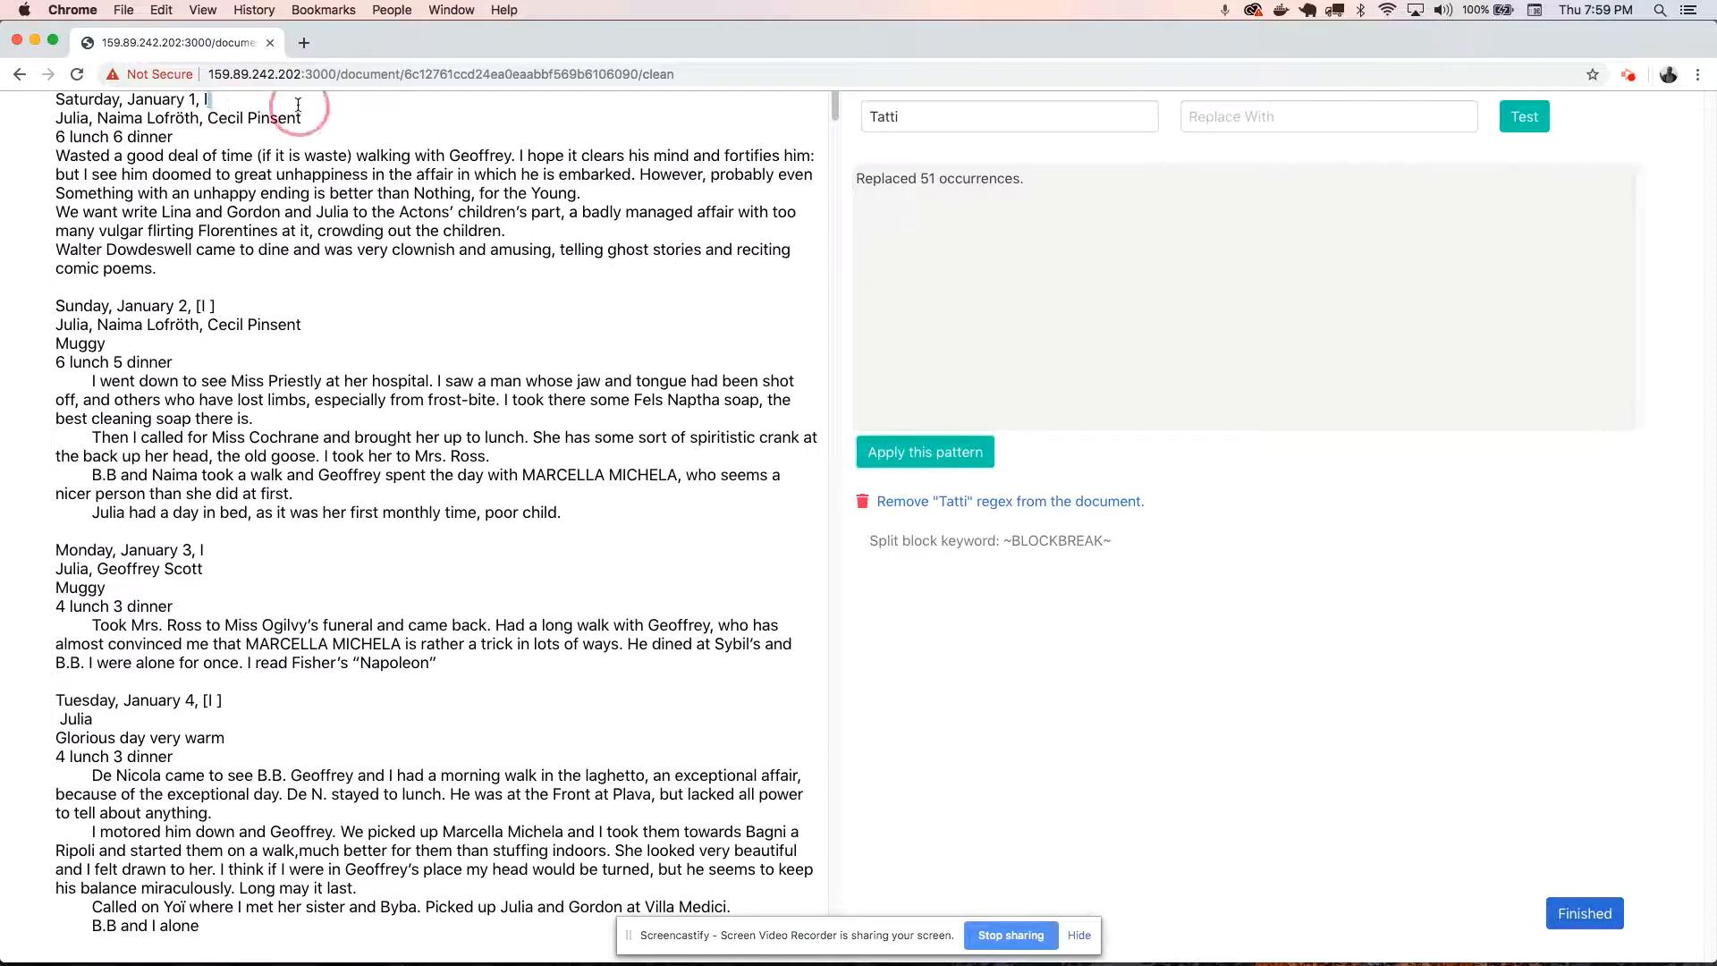
{"action": "left_click", "coordinate": [1014, 503]}
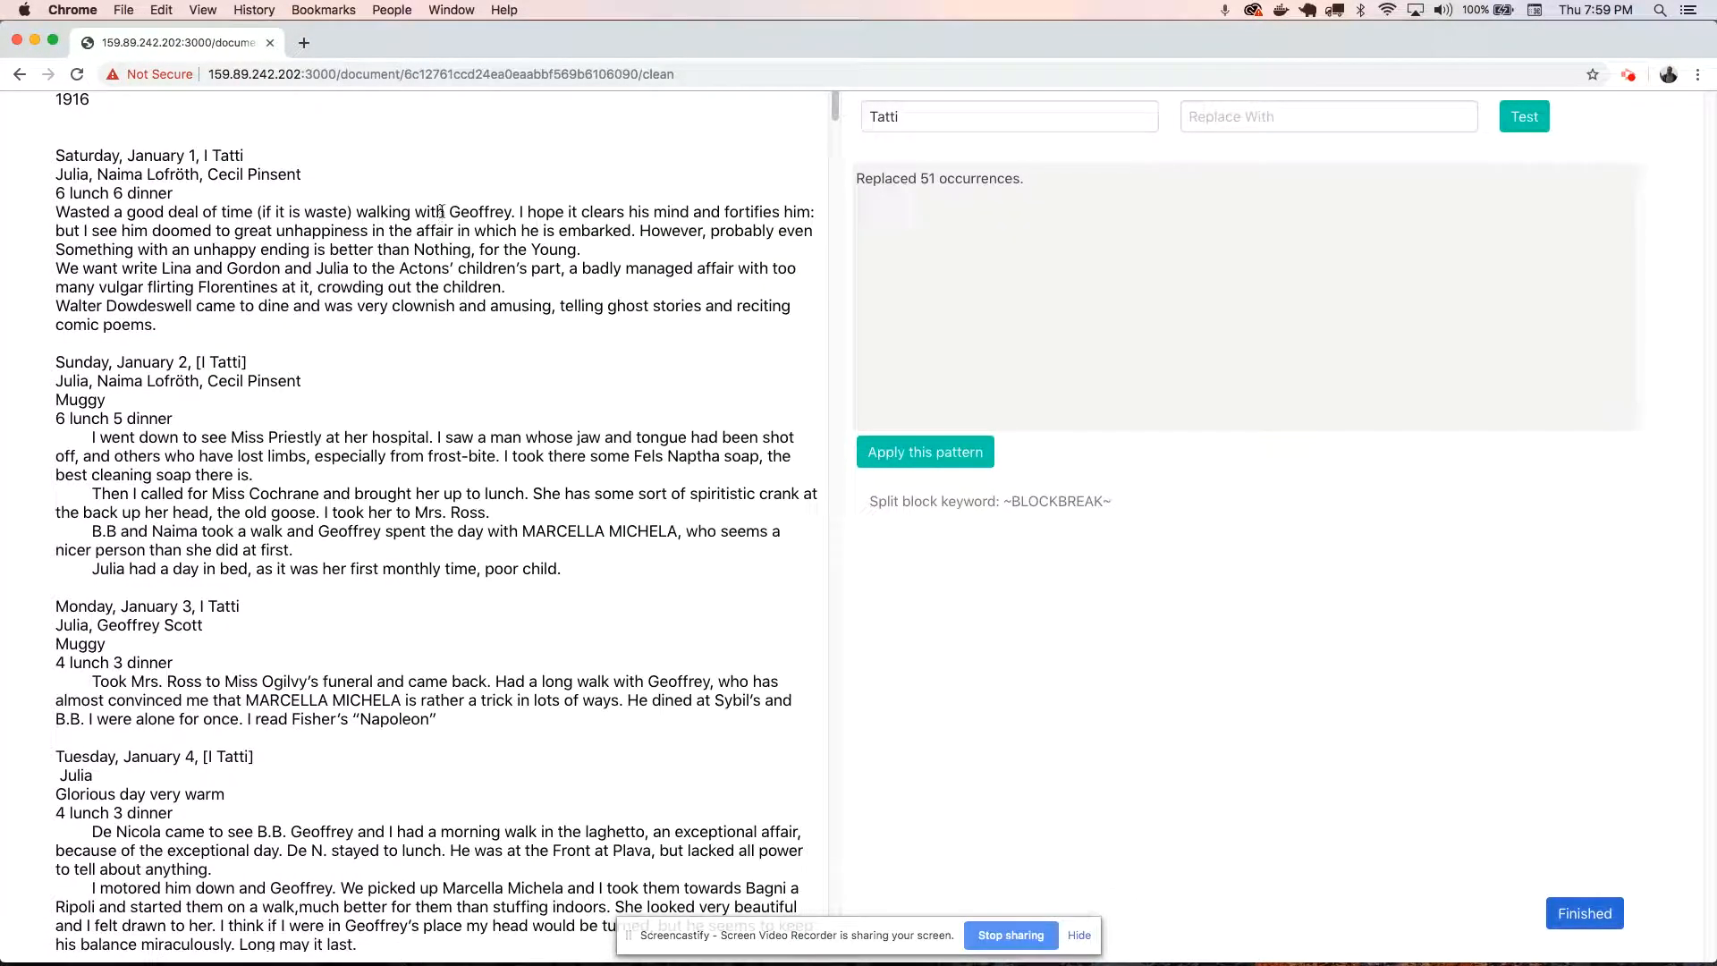
Delete the 1916 heading and the blank lines so the text starts at the Saturday, January 1 entry.
{"action": "left_click_drag", "start_coordinate": [138, 135], "coordinate": [31, 101]}
{"action": "key", "text": "BackSpace"}
{"action": "key", "text": "BackSpace"}
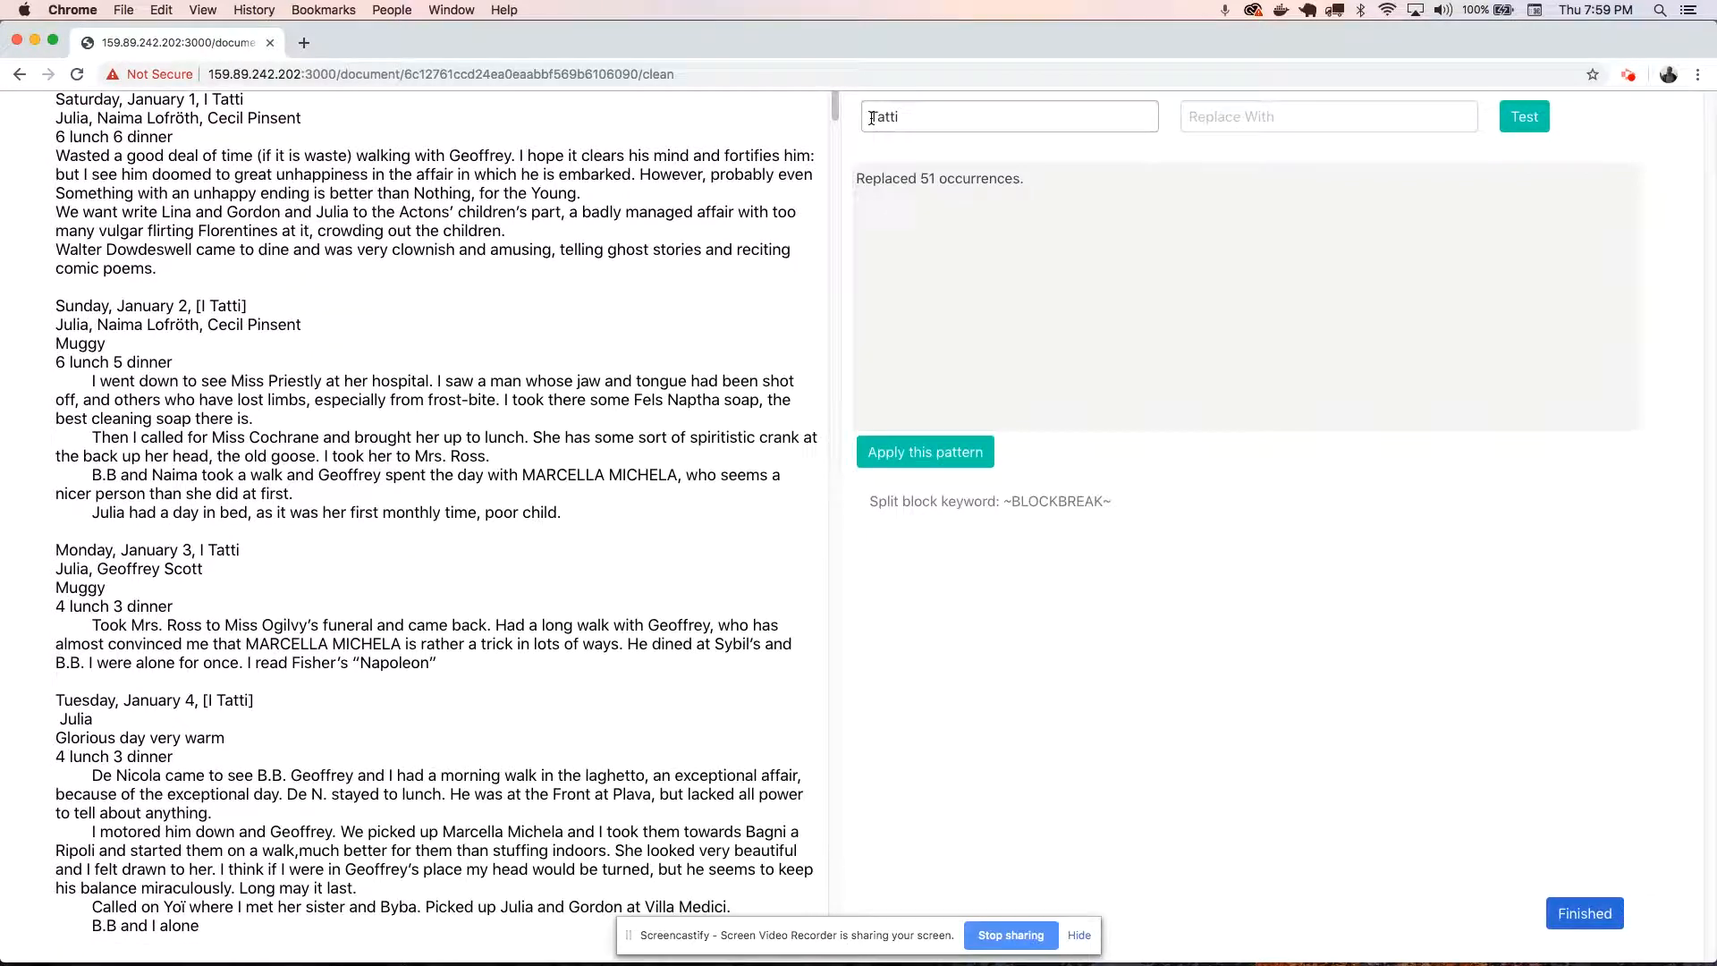
Replace the regex with \[ and test it with an empty replacement.
{"action": "left_click_drag", "start_coordinate": [932, 115], "coordinate": [782, 107]}
{"action": "key", "text": "BackSpace"}
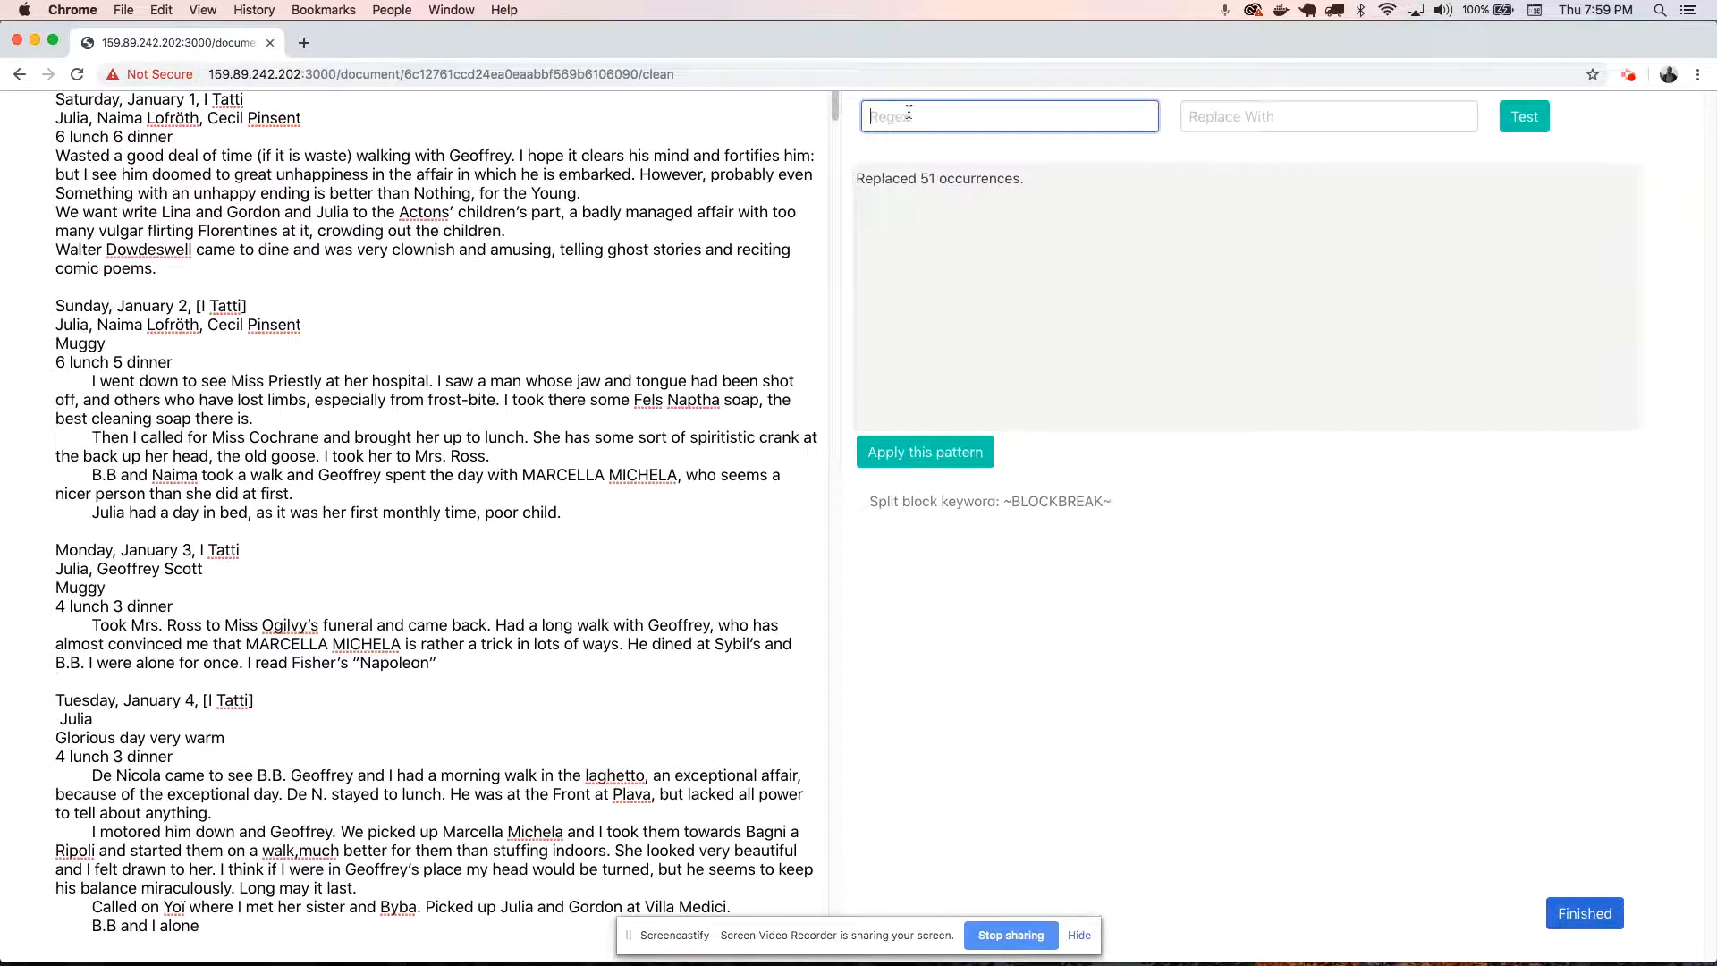
{"action": "left_click", "coordinate": [197, 306]}
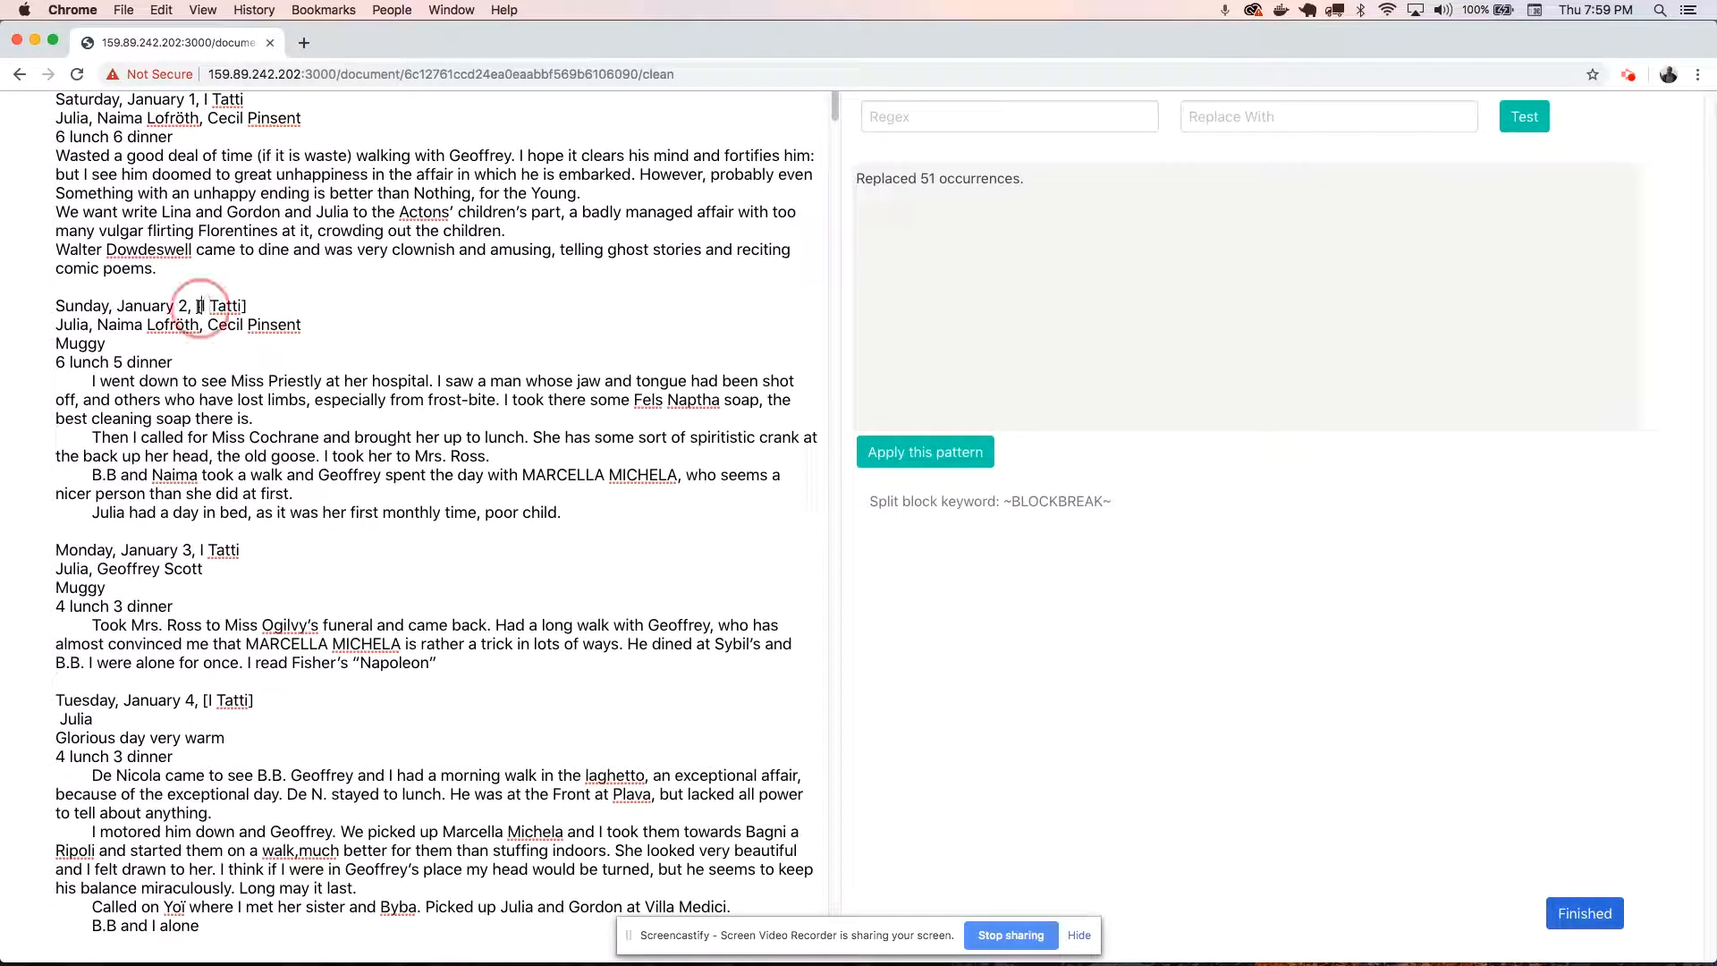
{"action": "left_click", "coordinate": [930, 117]}
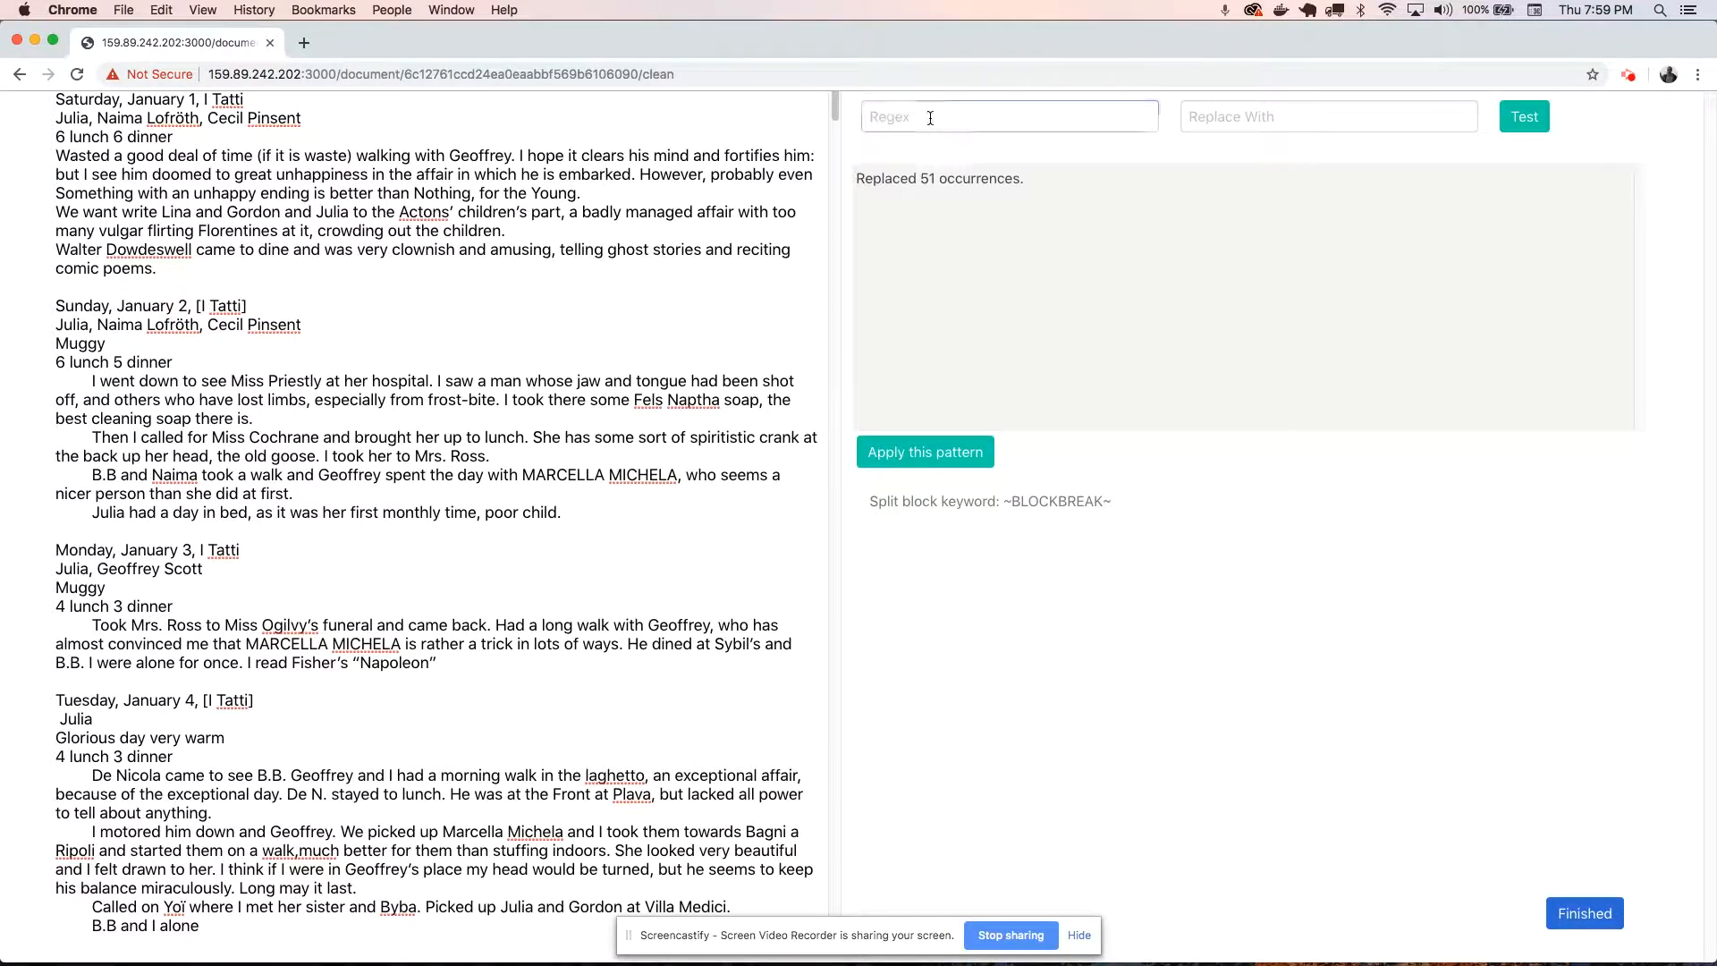
{"action": "type", "text": "\\["}
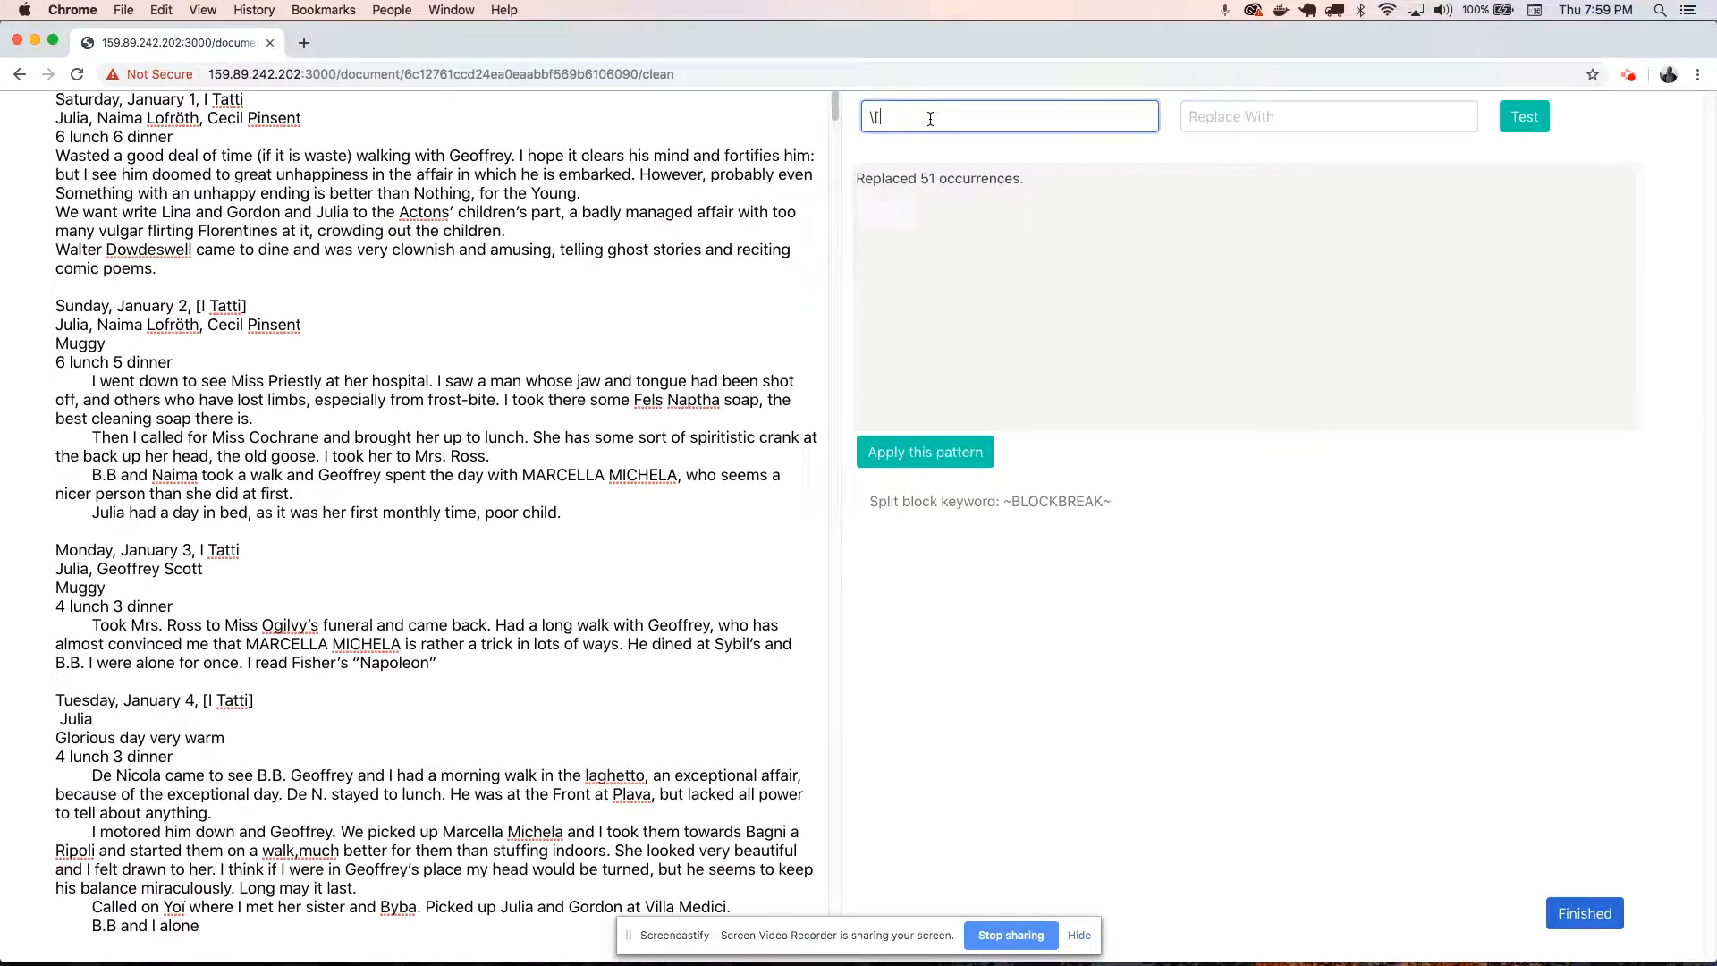
{"action": "left_click", "coordinate": [913, 118]}
{"action": "left_click_drag", "start_coordinate": [869, 122], "coordinate": [876, 122]}
{"action": "left_click", "coordinate": [1351, 117]}
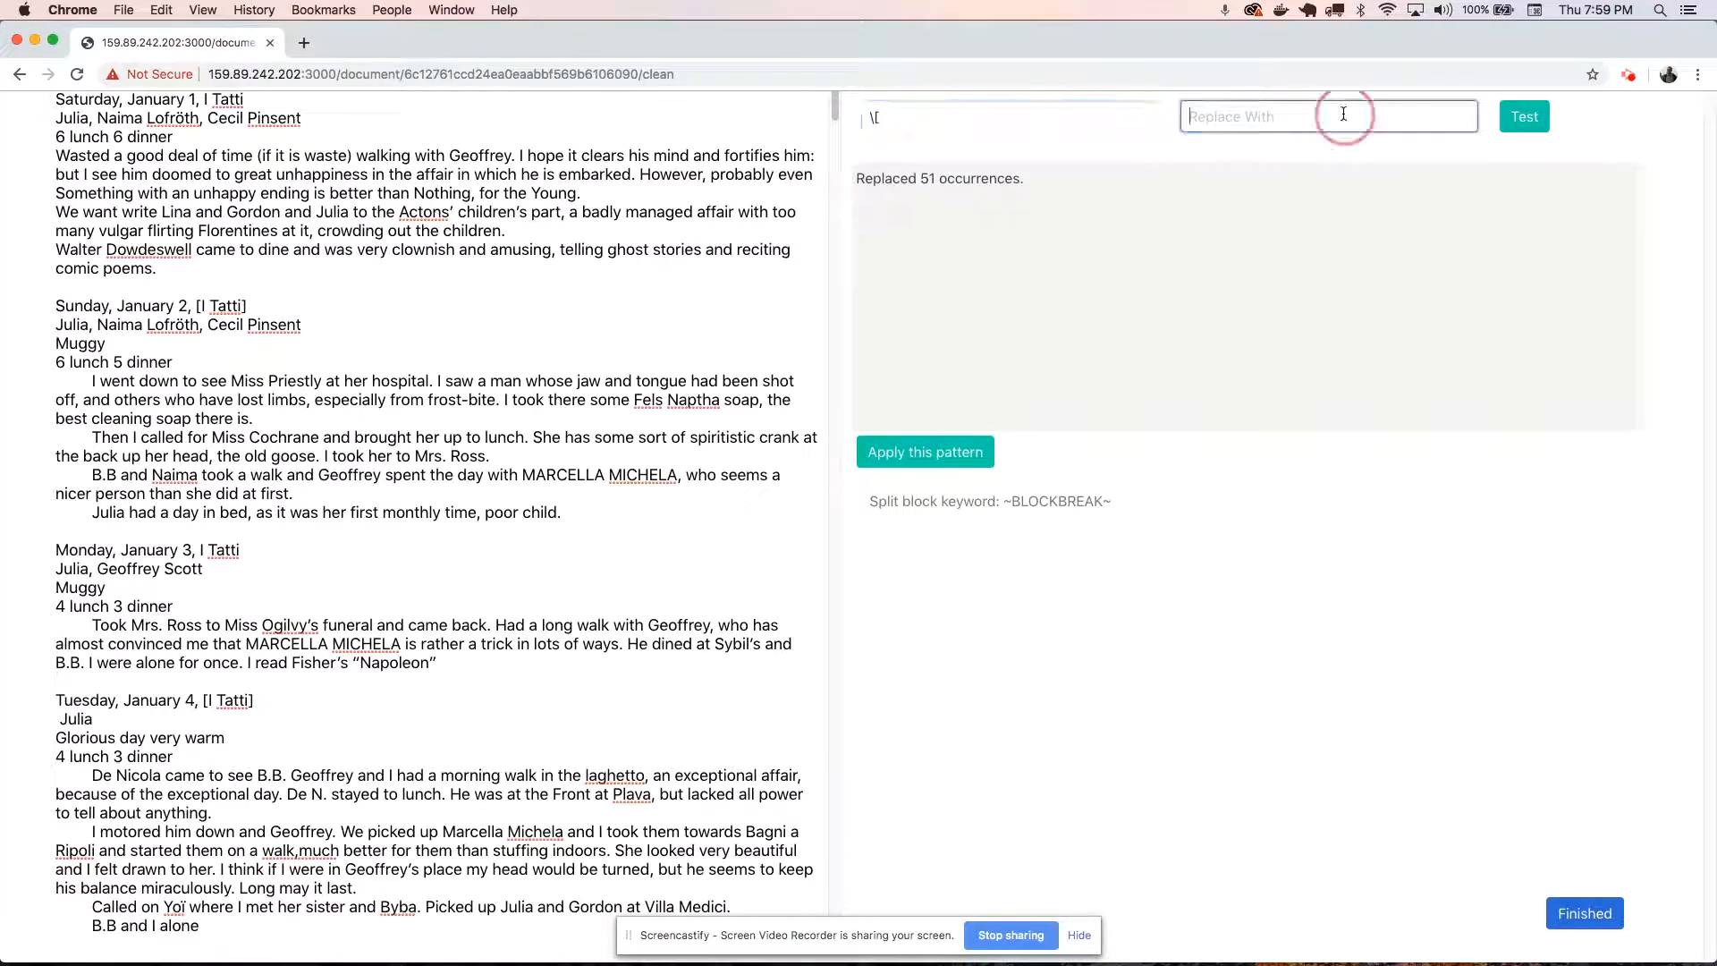
{"action": "left_click", "coordinate": [1523, 123]}
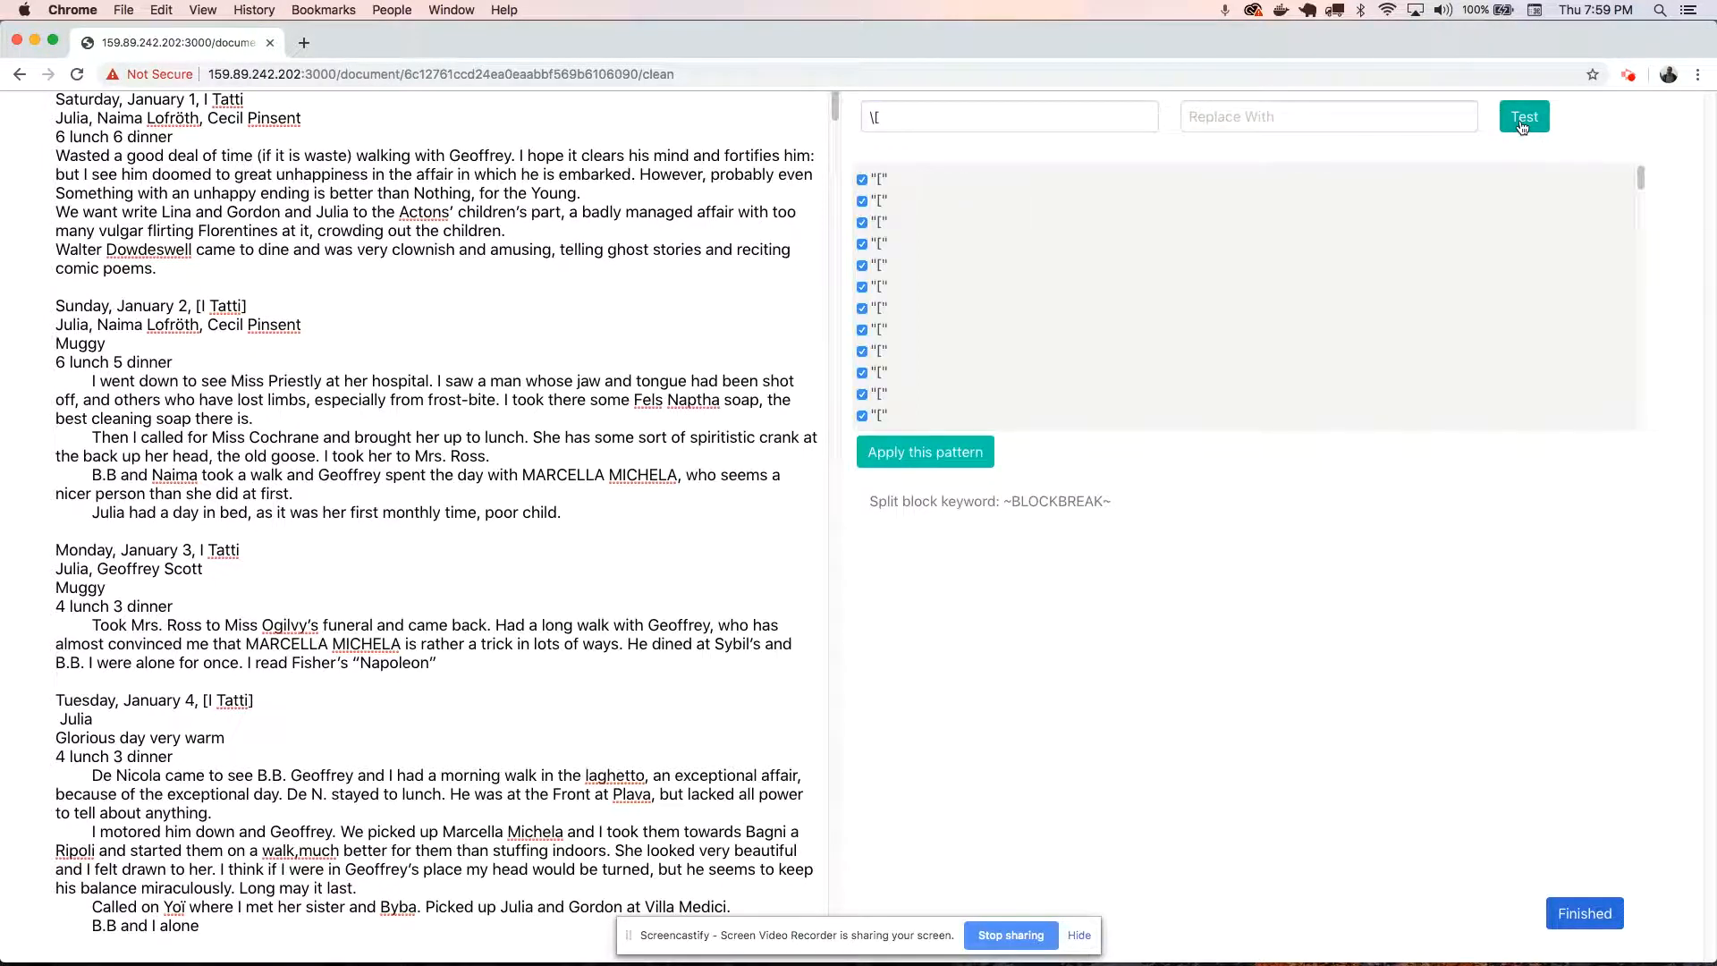
Apply the \[ pattern to strip the opening square brackets from the whole document.
{"action": "left_click", "coordinate": [905, 456]}
{"action": "left_click", "coordinate": [209, 307]}
{"action": "left_click", "coordinate": [565, 278]}
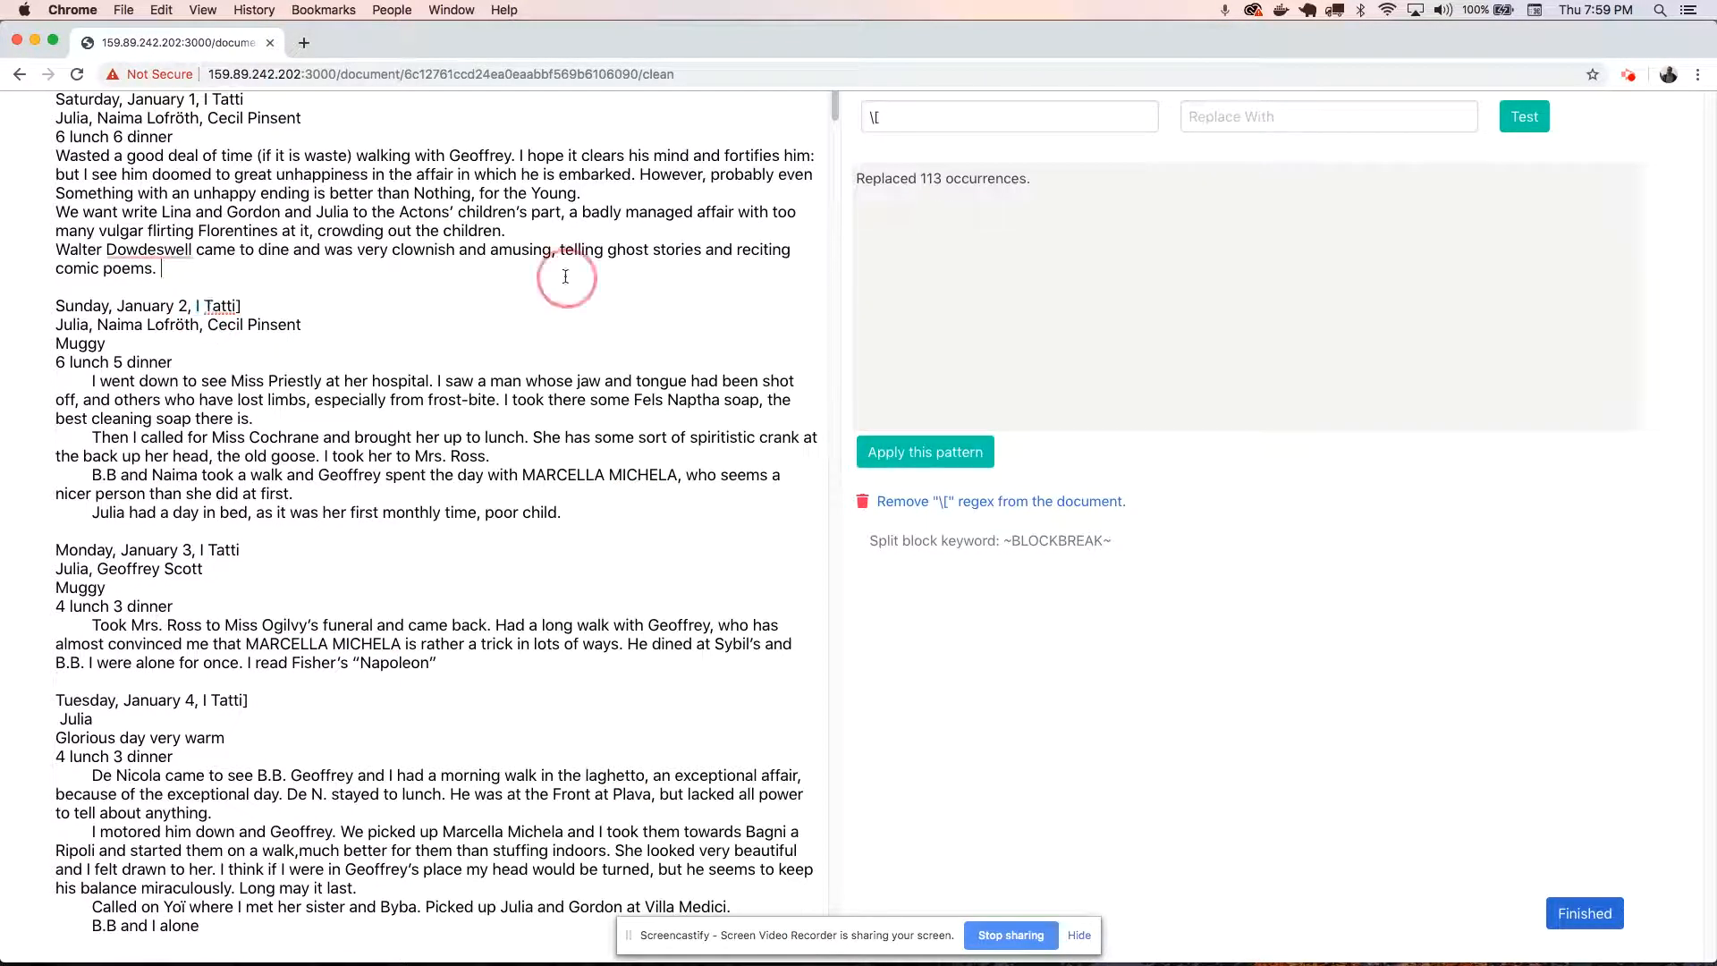
Change the regex to \], test it, and apply it to strip all closing square brackets.
{"action": "triple_click", "coordinate": [970, 119]}
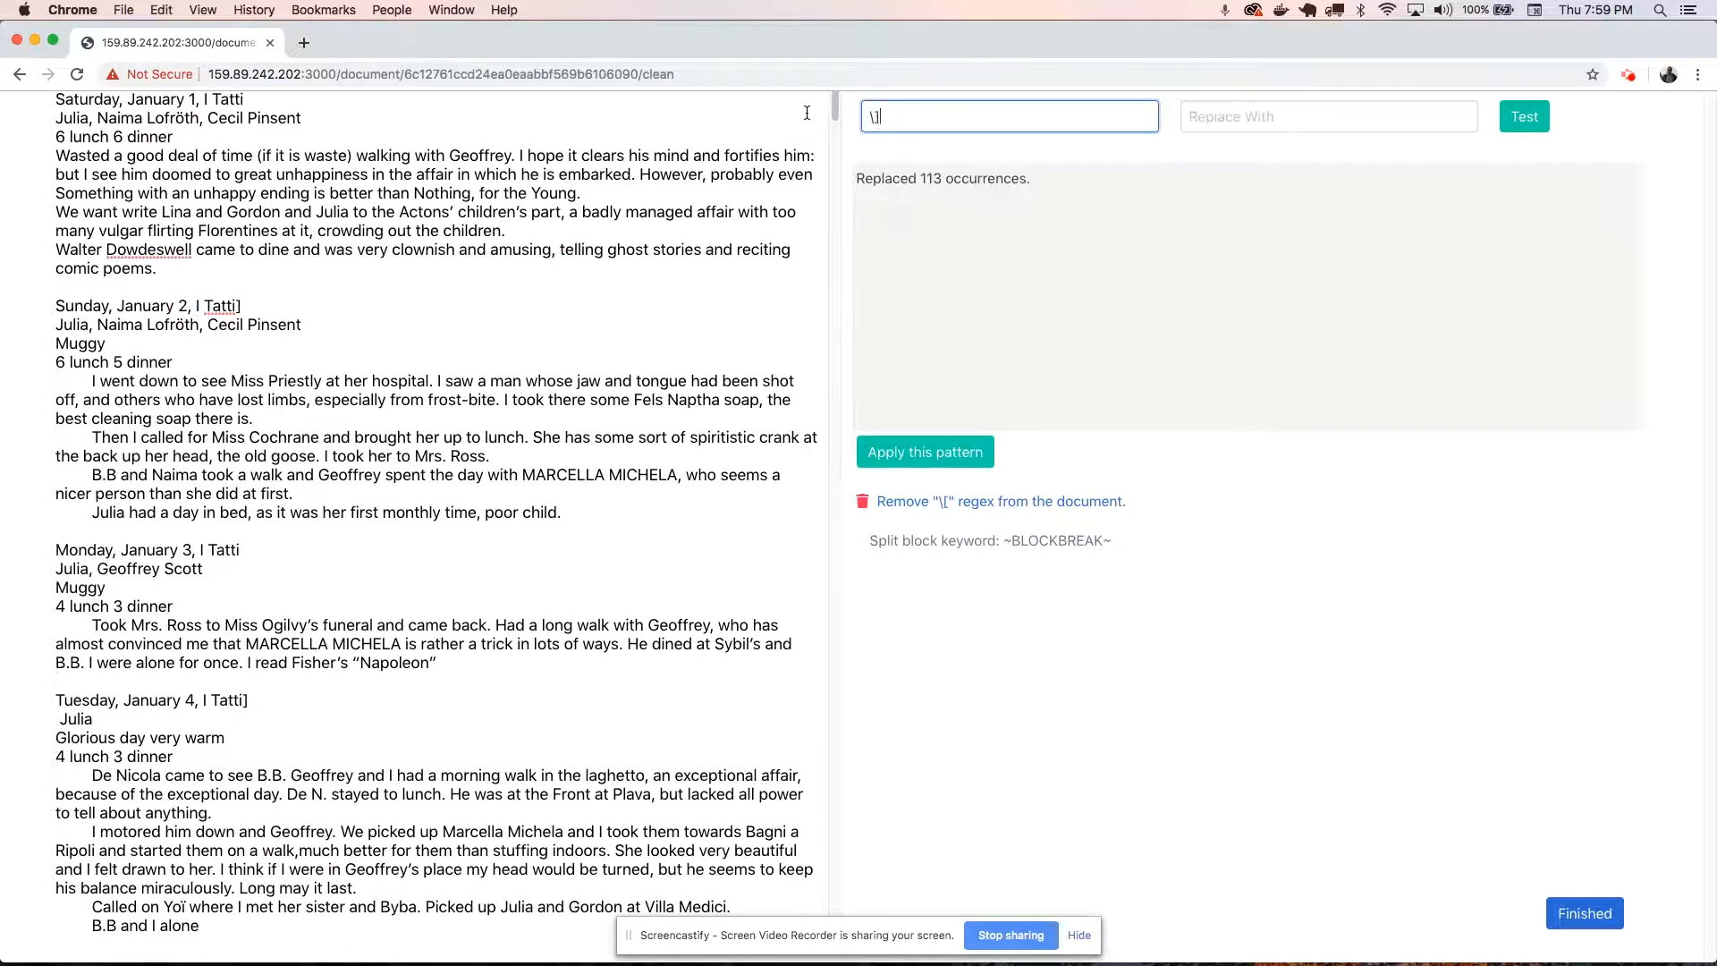
{"action": "left_click", "coordinate": [1525, 117]}
{"action": "left_click", "coordinate": [944, 443]}
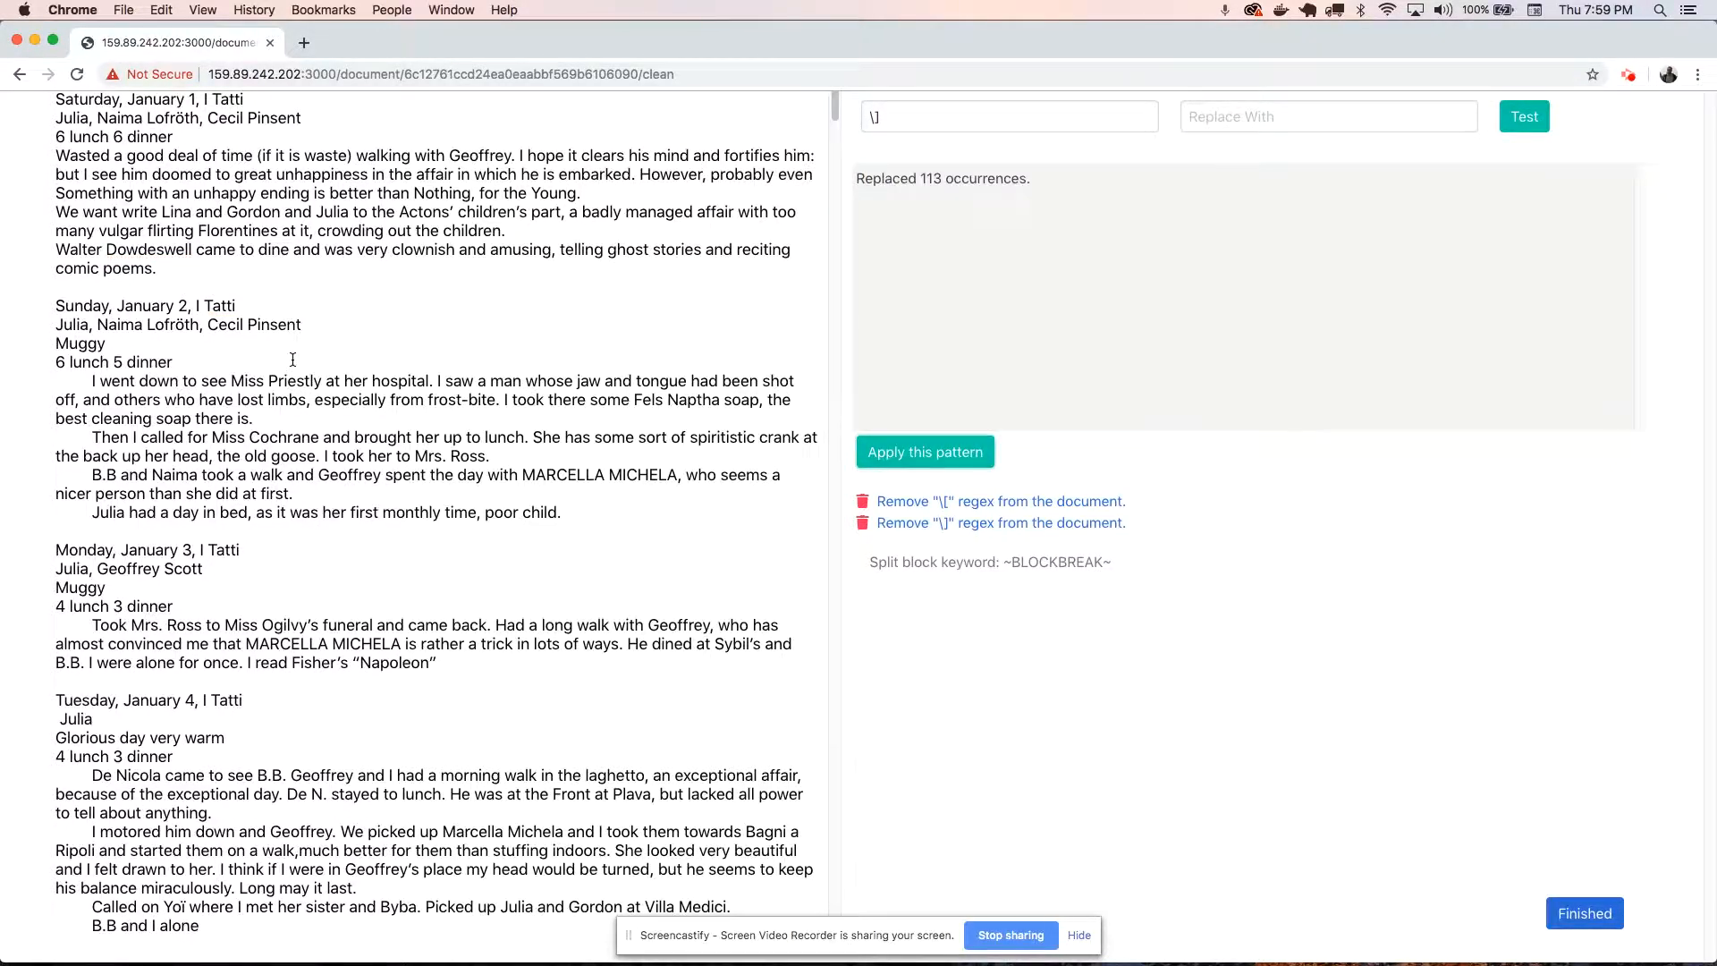
Check the cleaned diary text for leftover brackets and finish the cleaning stage.
{"action": "scroll", "coordinate": [292, 349], "scroll_direction": "down", "scroll_amount": 20}
{"action": "scroll", "coordinate": [287, 468], "scroll_direction": "up", "scroll_amount": 20}
{"action": "scroll", "coordinate": [639, 526], "scroll_direction": "down", "scroll_amount": 10}
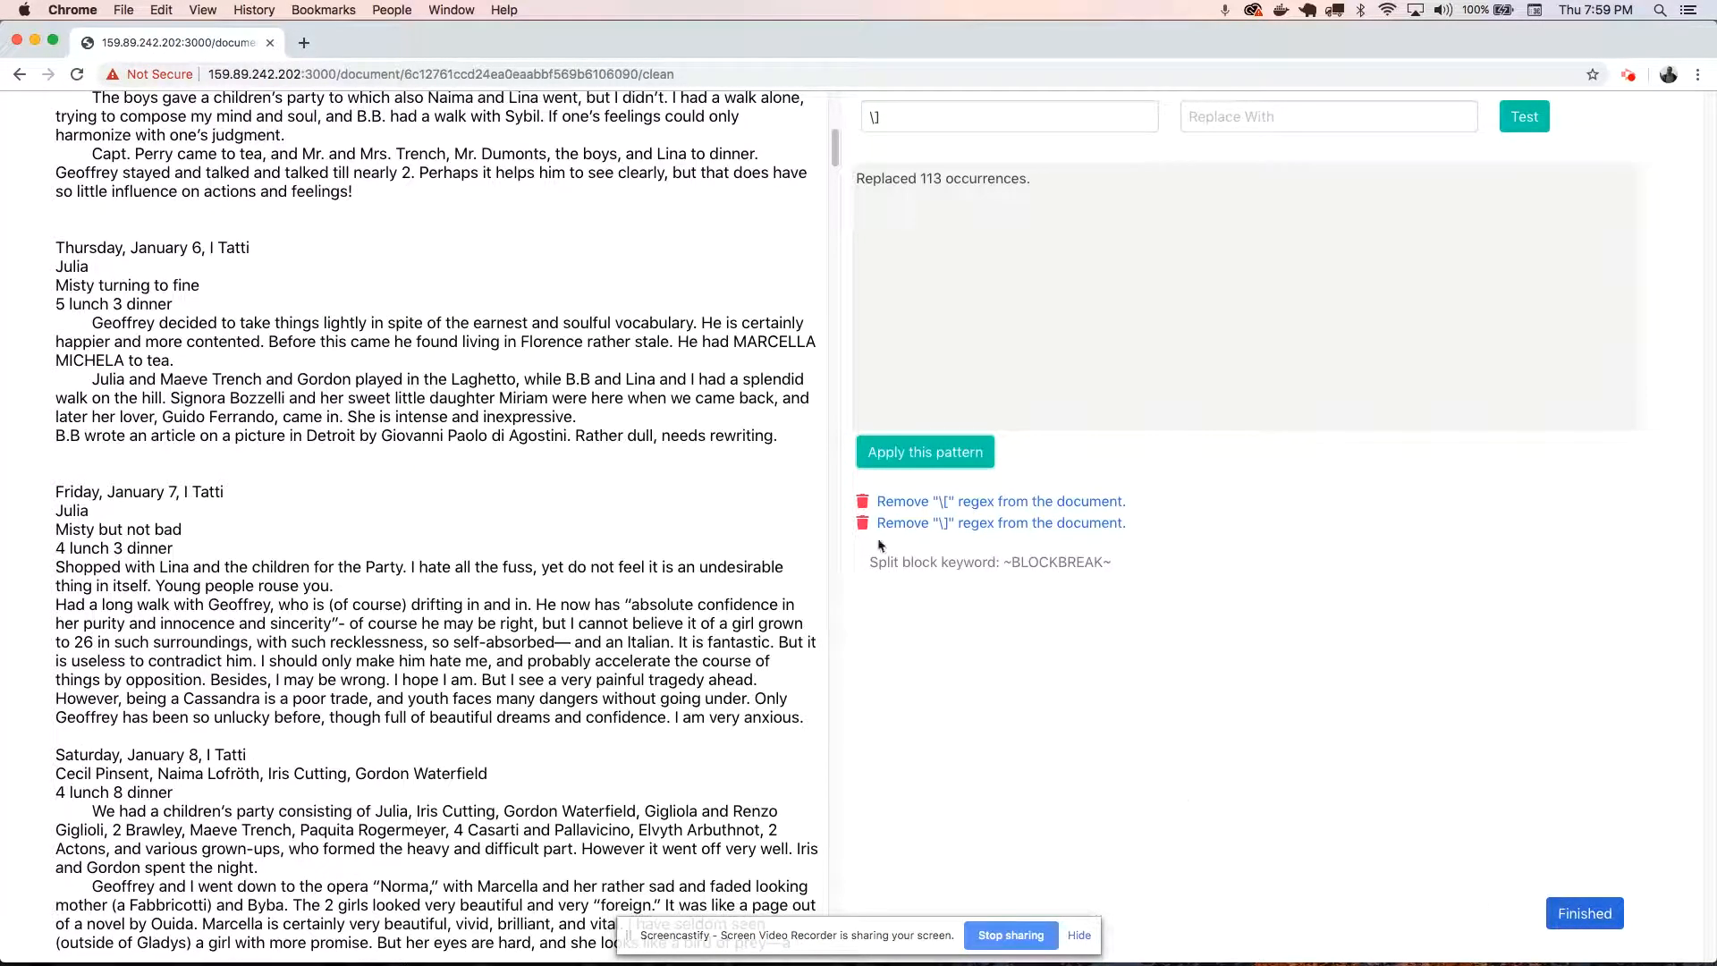
{"action": "scroll", "coordinate": [698, 290], "scroll_direction": "up", "scroll_amount": 10}
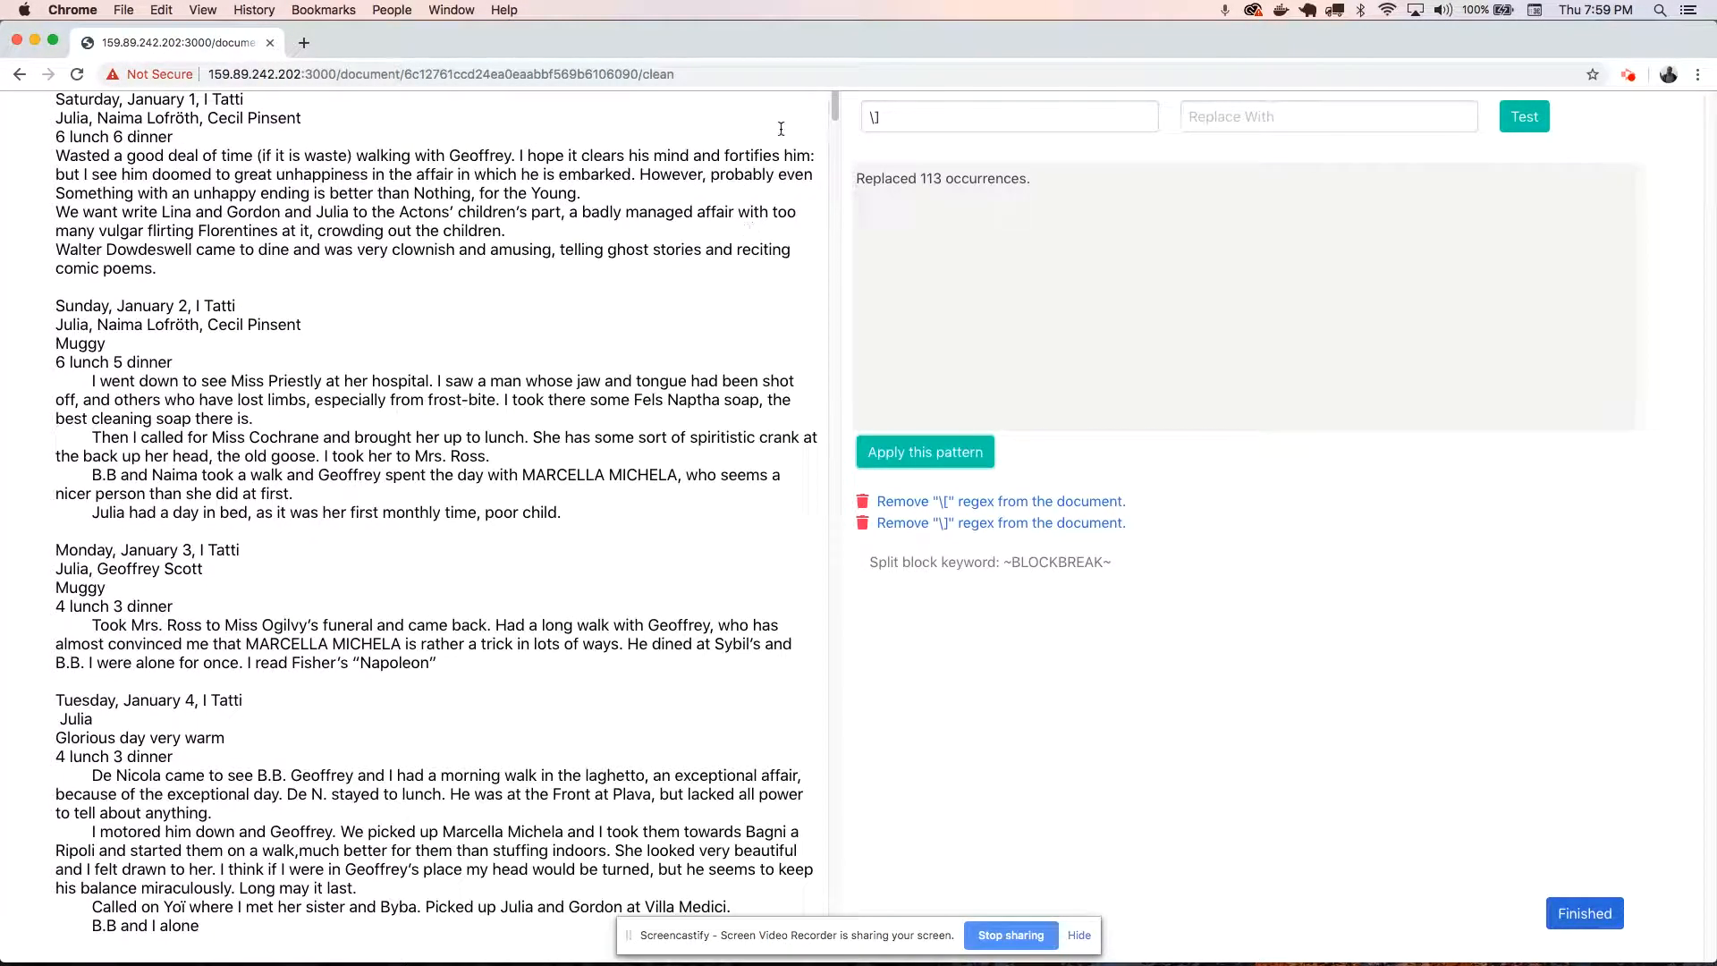
{"action": "left_click_drag", "start_coordinate": [834, 106], "coordinate": [833, 61]}
{"action": "left_click", "coordinate": [1583, 918]}
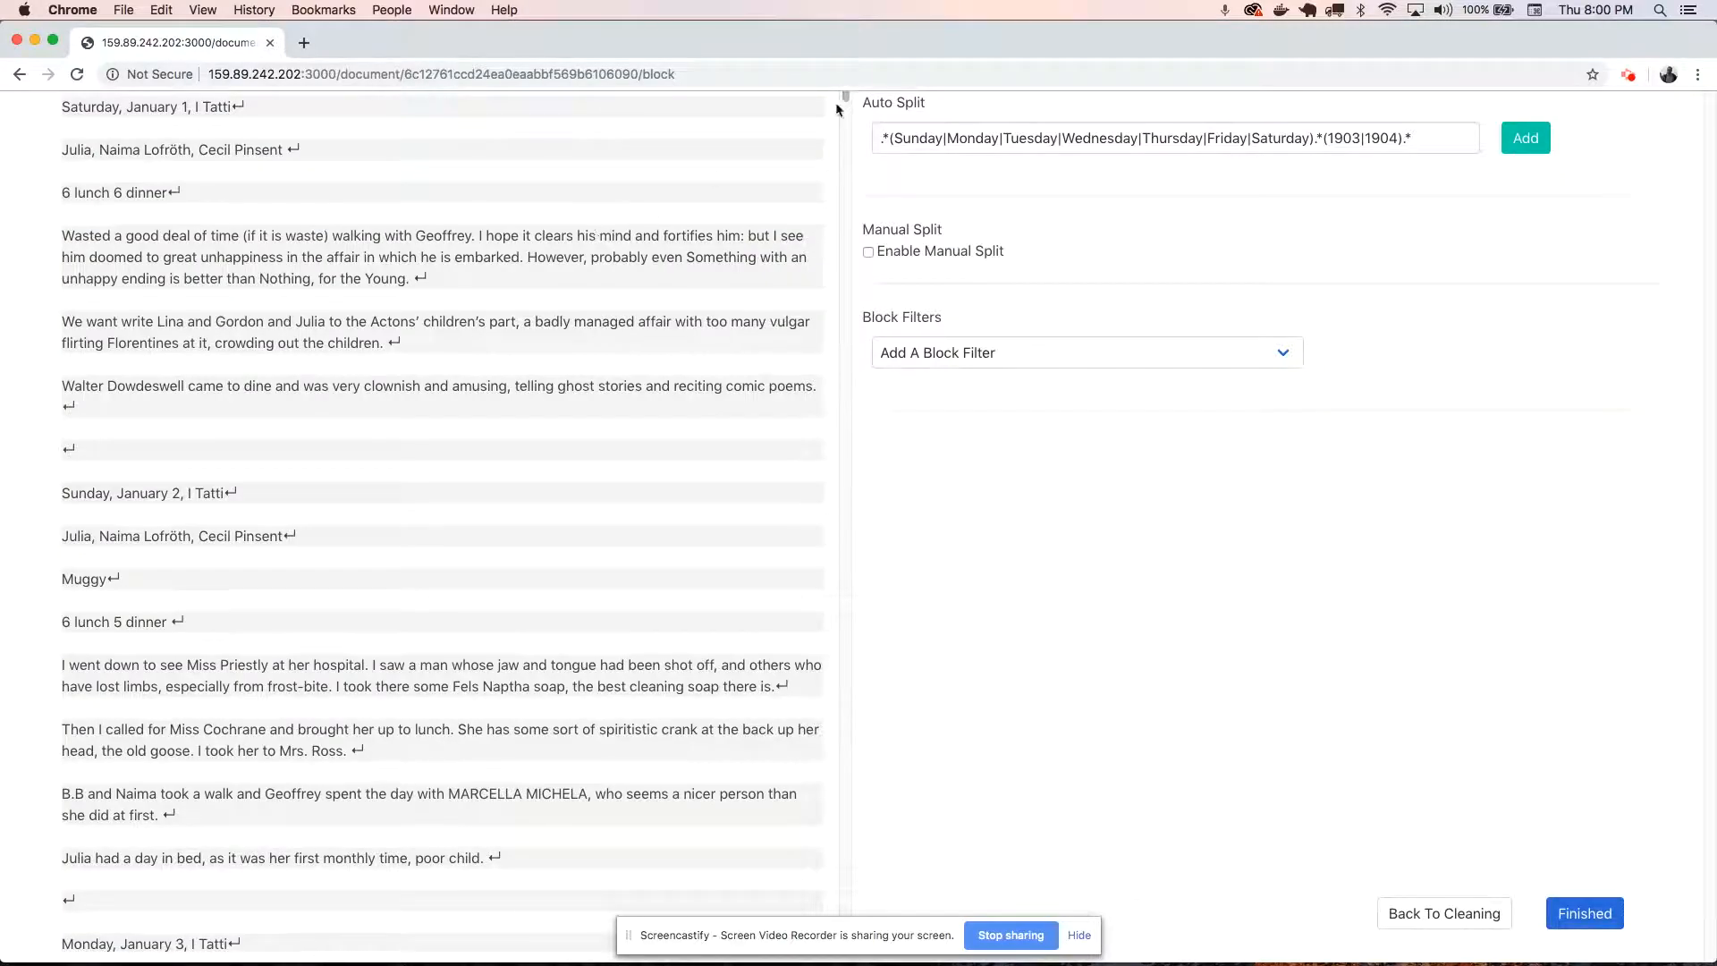
Look through the paragraph blocks and highlight the date headings of the January 1 and January 2 entries.
{"action": "left_click_drag", "start_coordinate": [846, 98], "coordinate": [844, 45]}
{"action": "scroll", "coordinate": [644, 298], "scroll_direction": "down", "scroll_amount": 15}
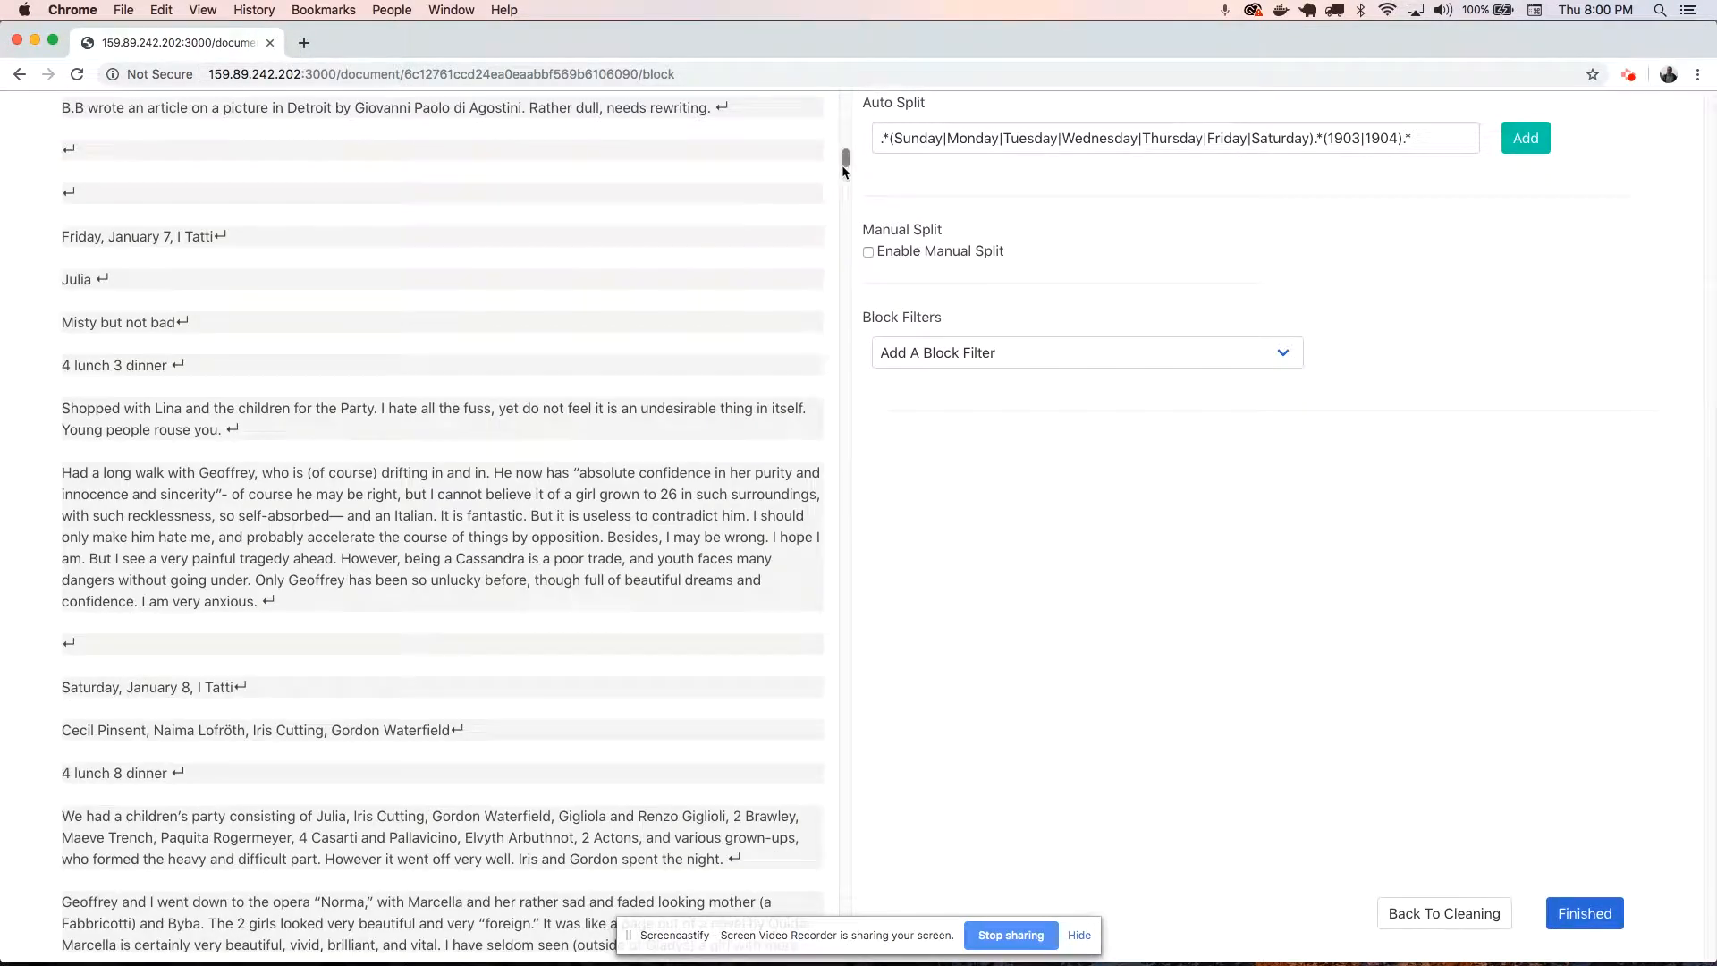
{"action": "left_click_drag", "start_coordinate": [846, 165], "coordinate": [854, 87]}
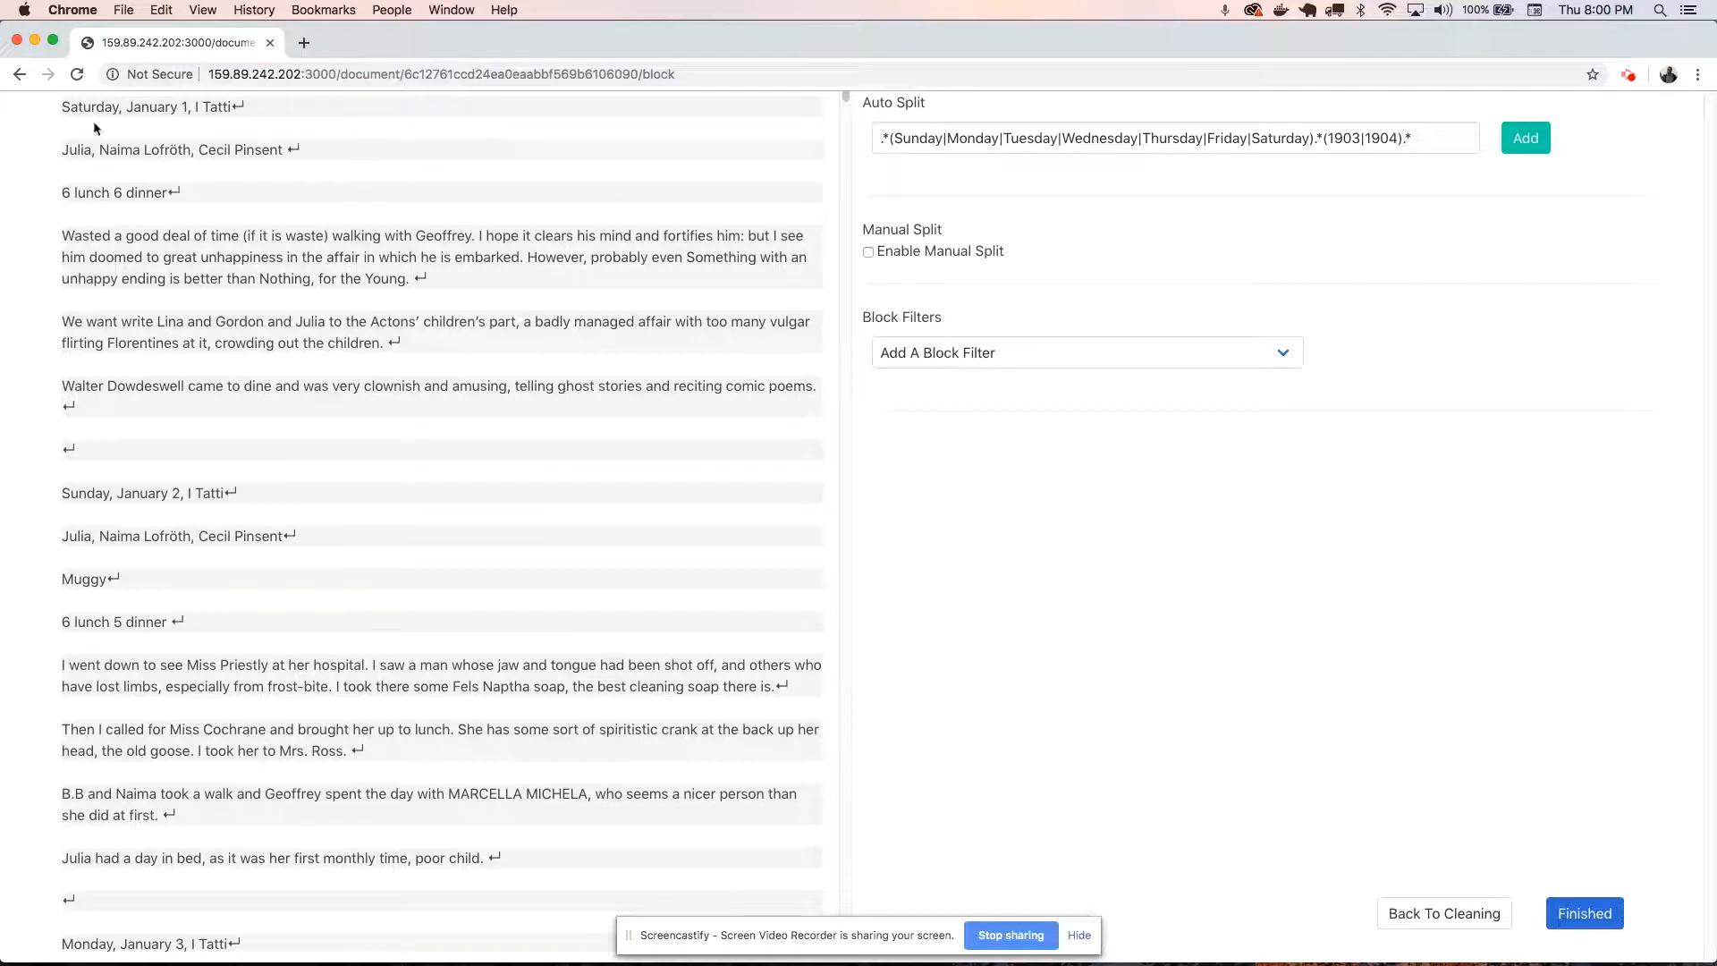
{"action": "left_click_drag", "start_coordinate": [66, 106], "coordinate": [246, 106]}
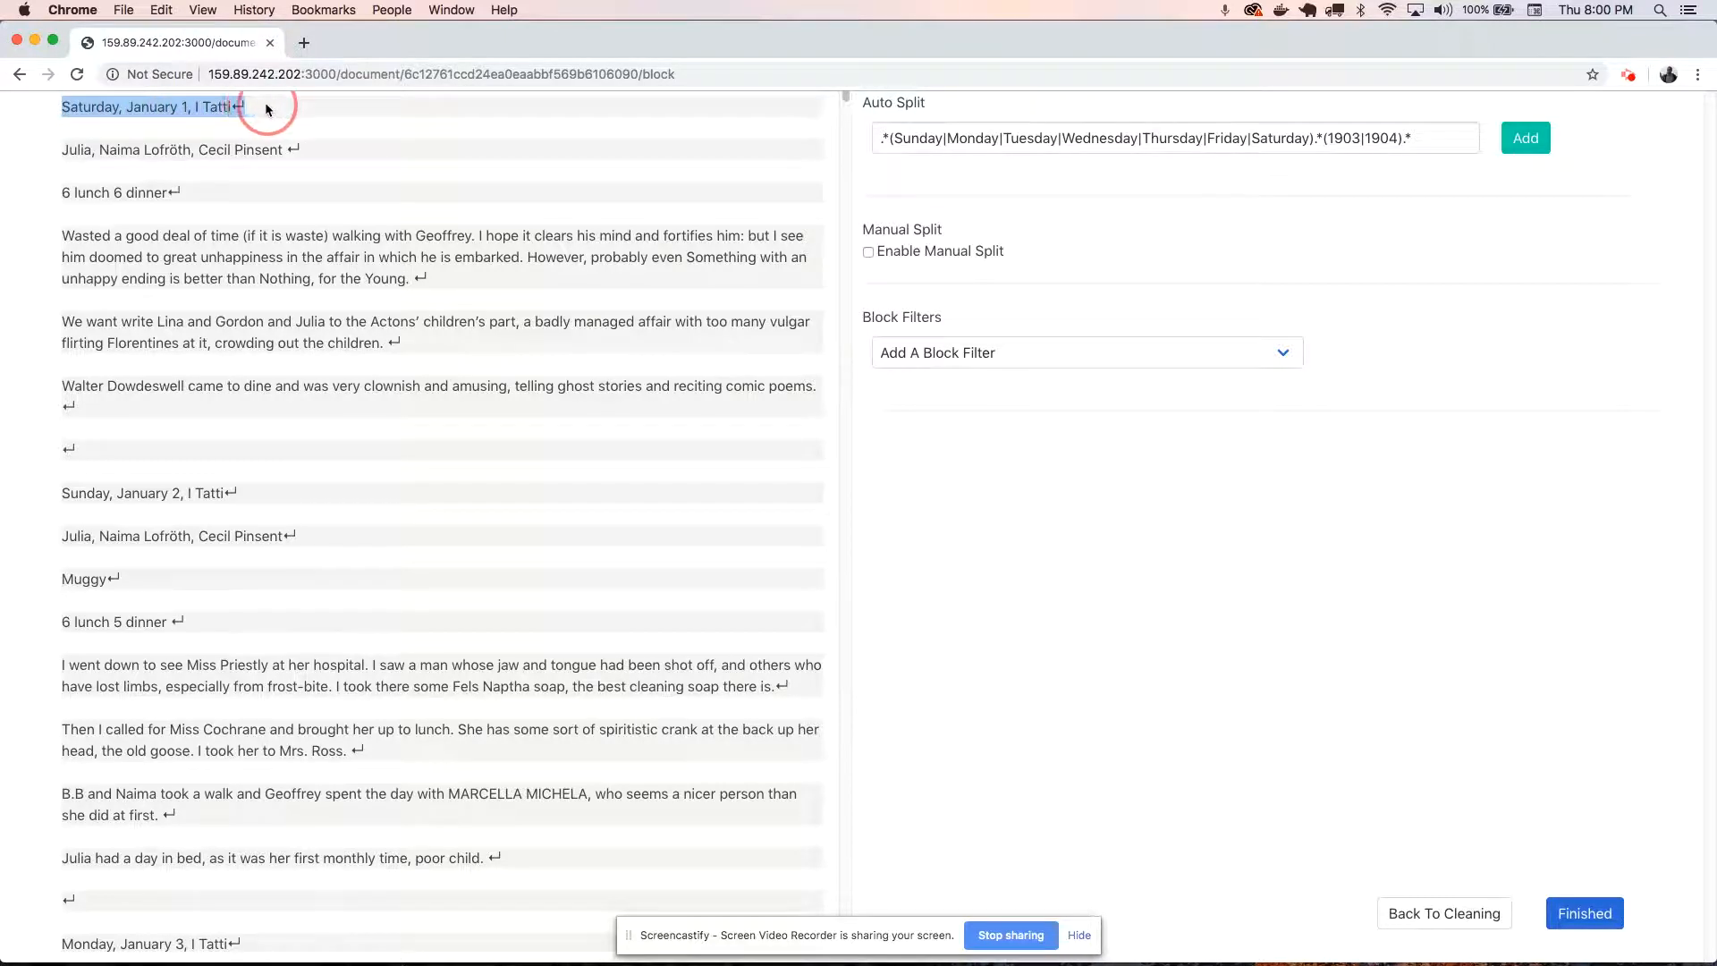
{"action": "left_click_drag", "start_coordinate": [61, 493], "coordinate": [246, 495]}
{"action": "left_click", "coordinate": [205, 498]}
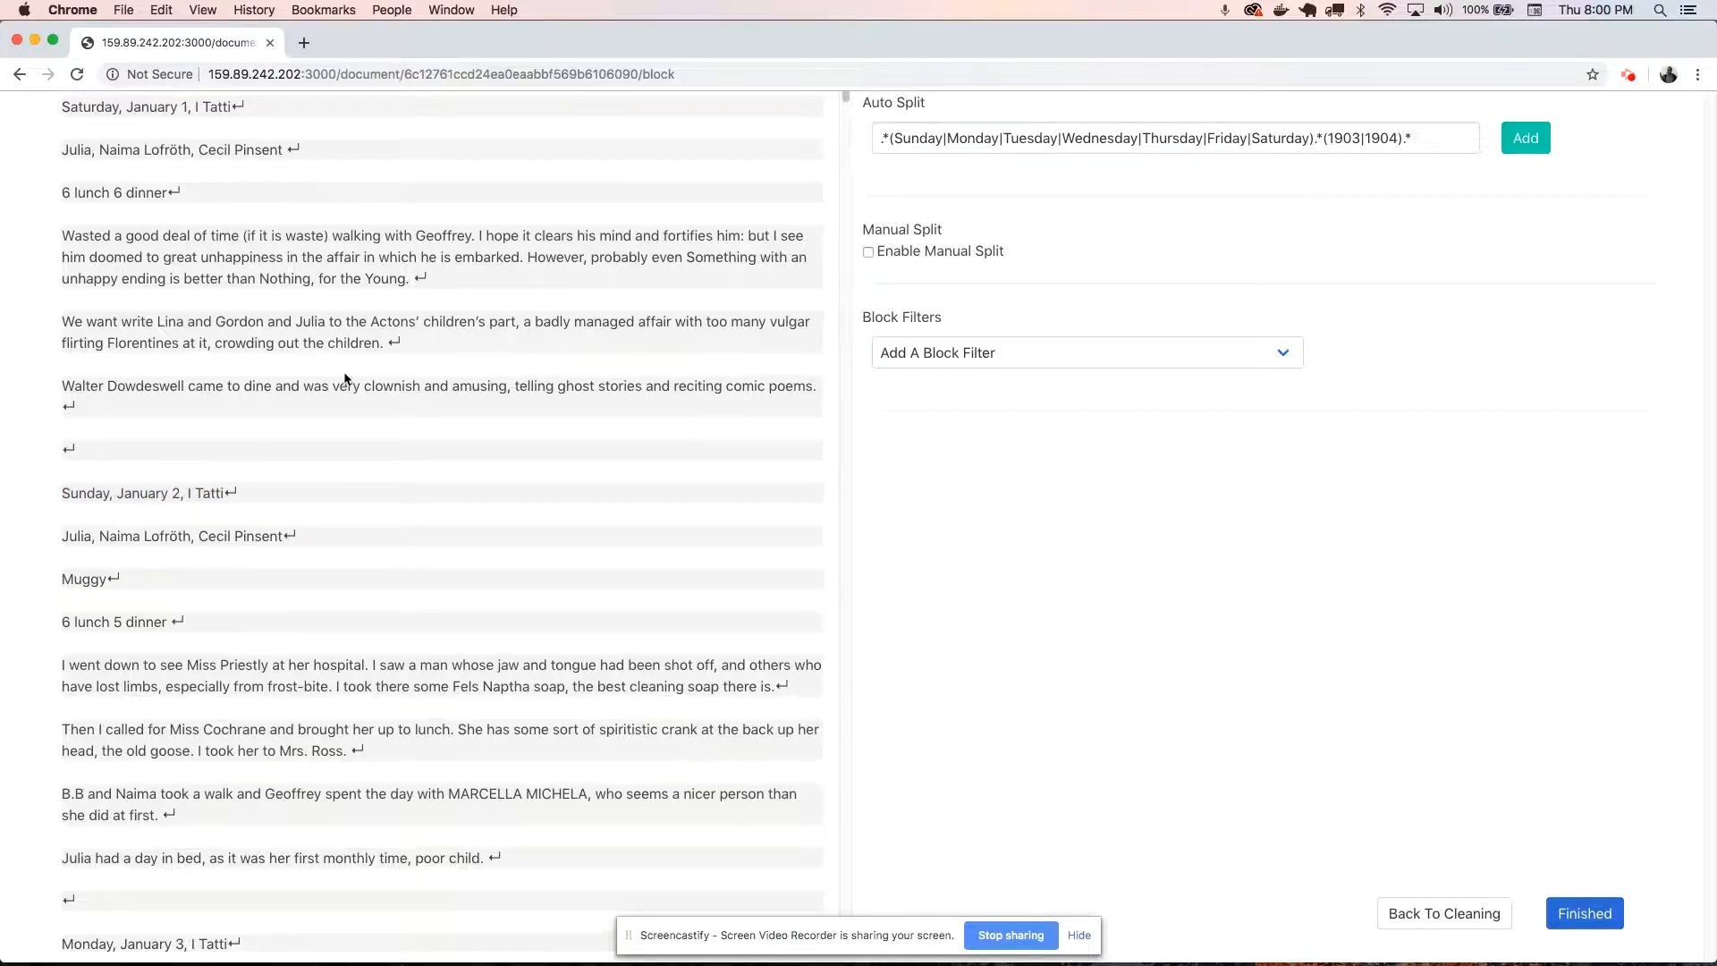
Examine the full extent of the January 1 and January 2 entries by highlighting each from heading to last paragraph.
{"action": "left_click_drag", "start_coordinate": [127, 405], "coordinate": [54, 105]}
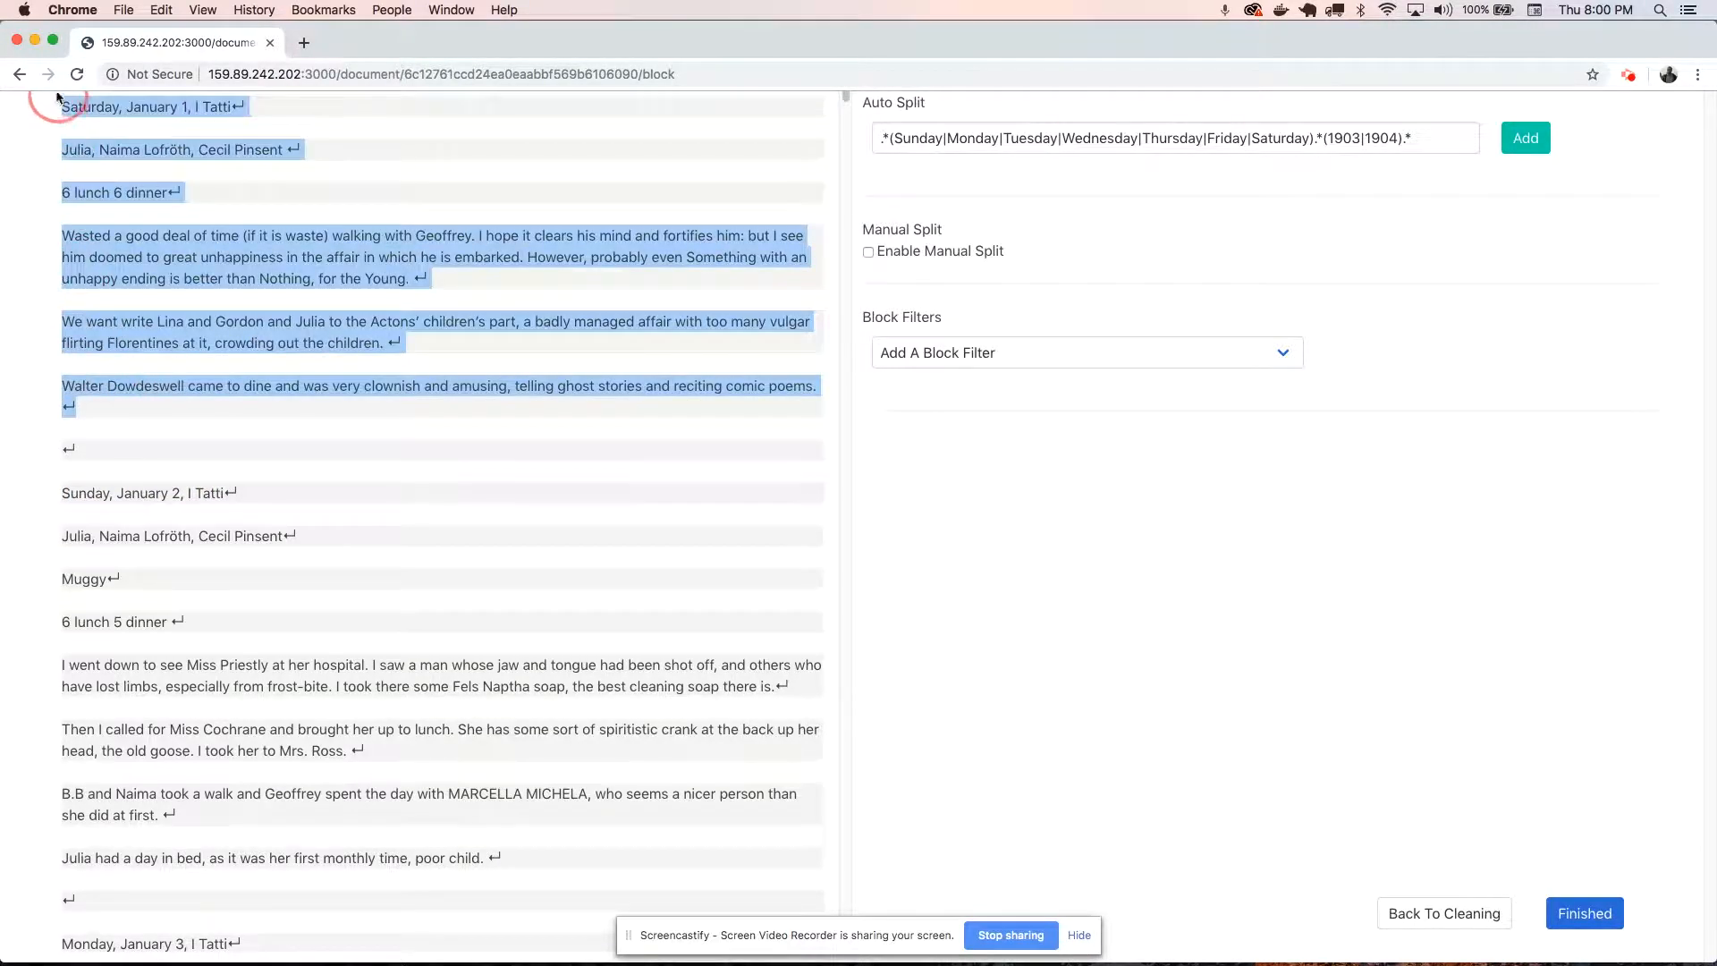
{"action": "scroll", "coordinate": [85, 289], "scroll_direction": "down", "scroll_amount": 5}
{"action": "left_click_drag", "start_coordinate": [66, 132], "coordinate": [559, 503]}
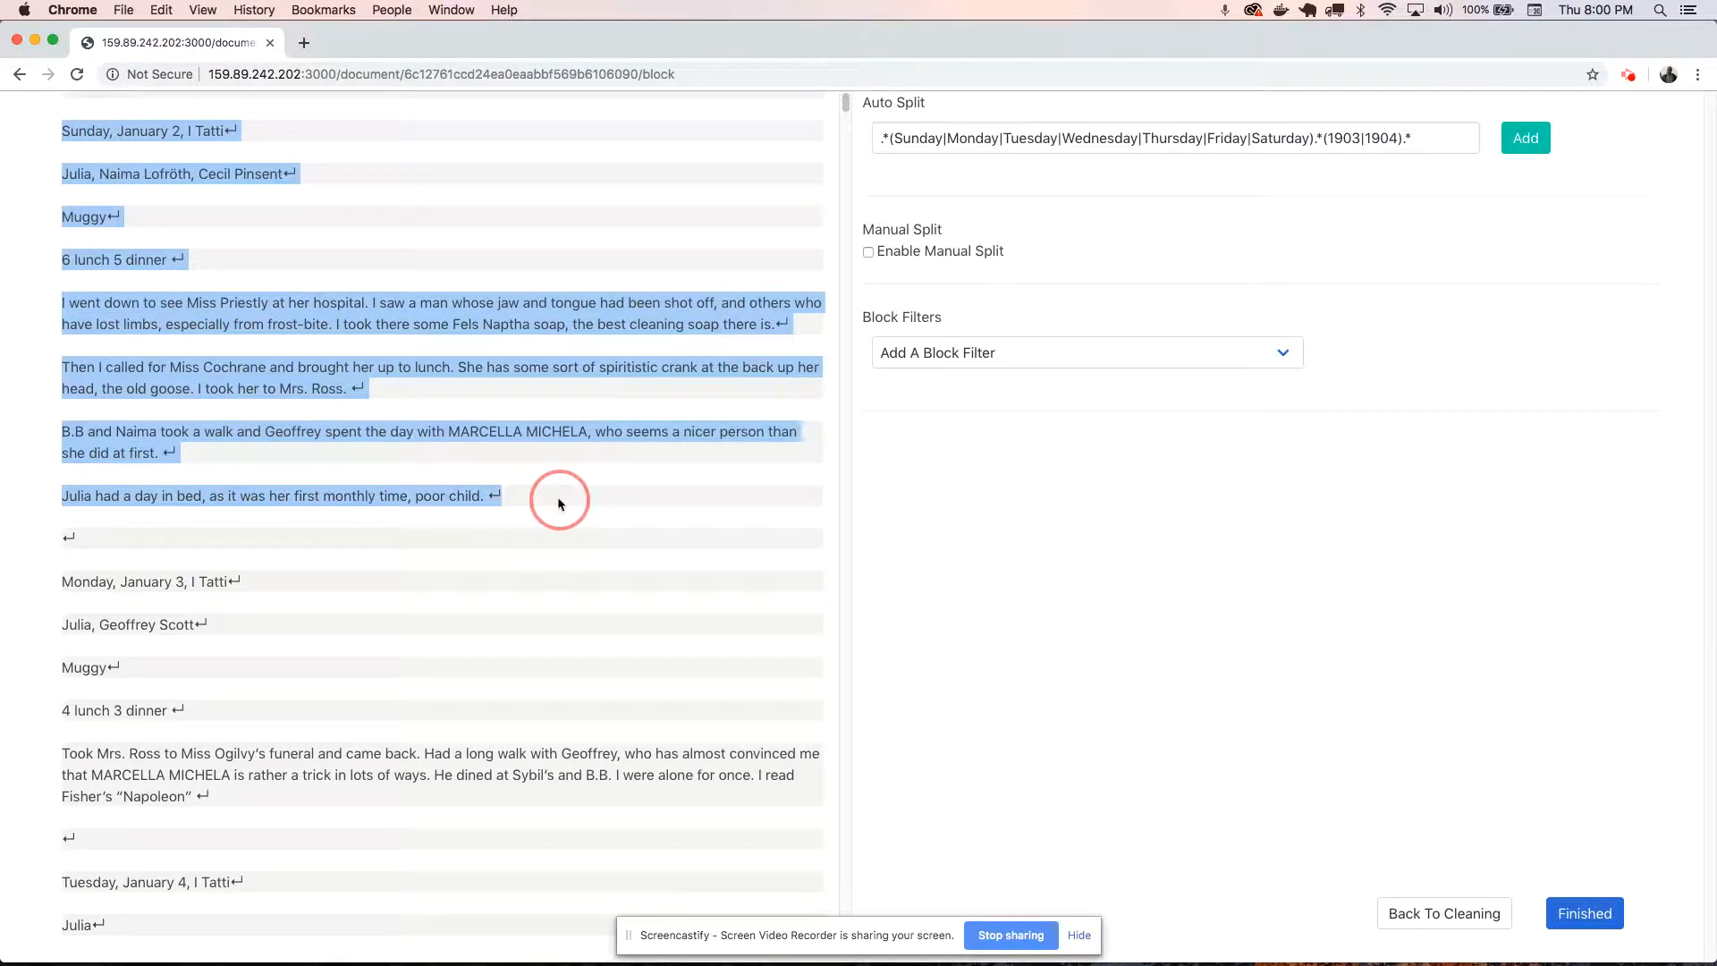
{"action": "scroll", "coordinate": [515, 520], "scroll_direction": "up", "scroll_amount": 5}
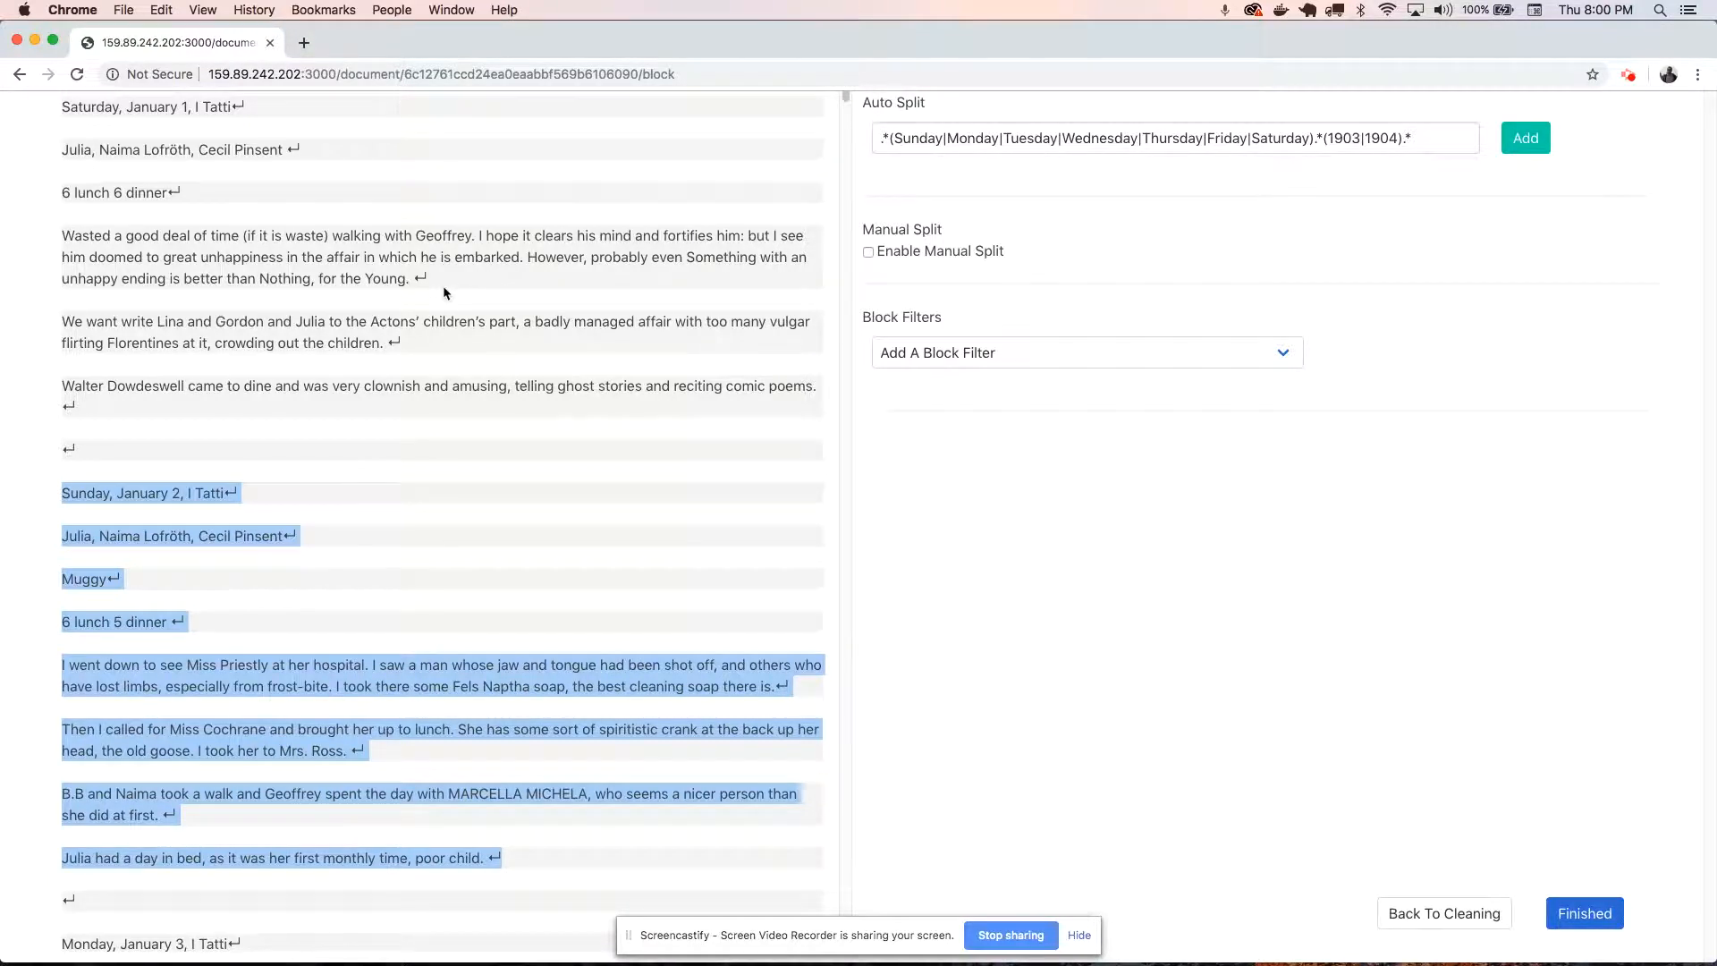
{"action": "left_click_drag", "start_coordinate": [109, 404], "coordinate": [50, 79]}
{"action": "left_click", "coordinate": [134, 165]}
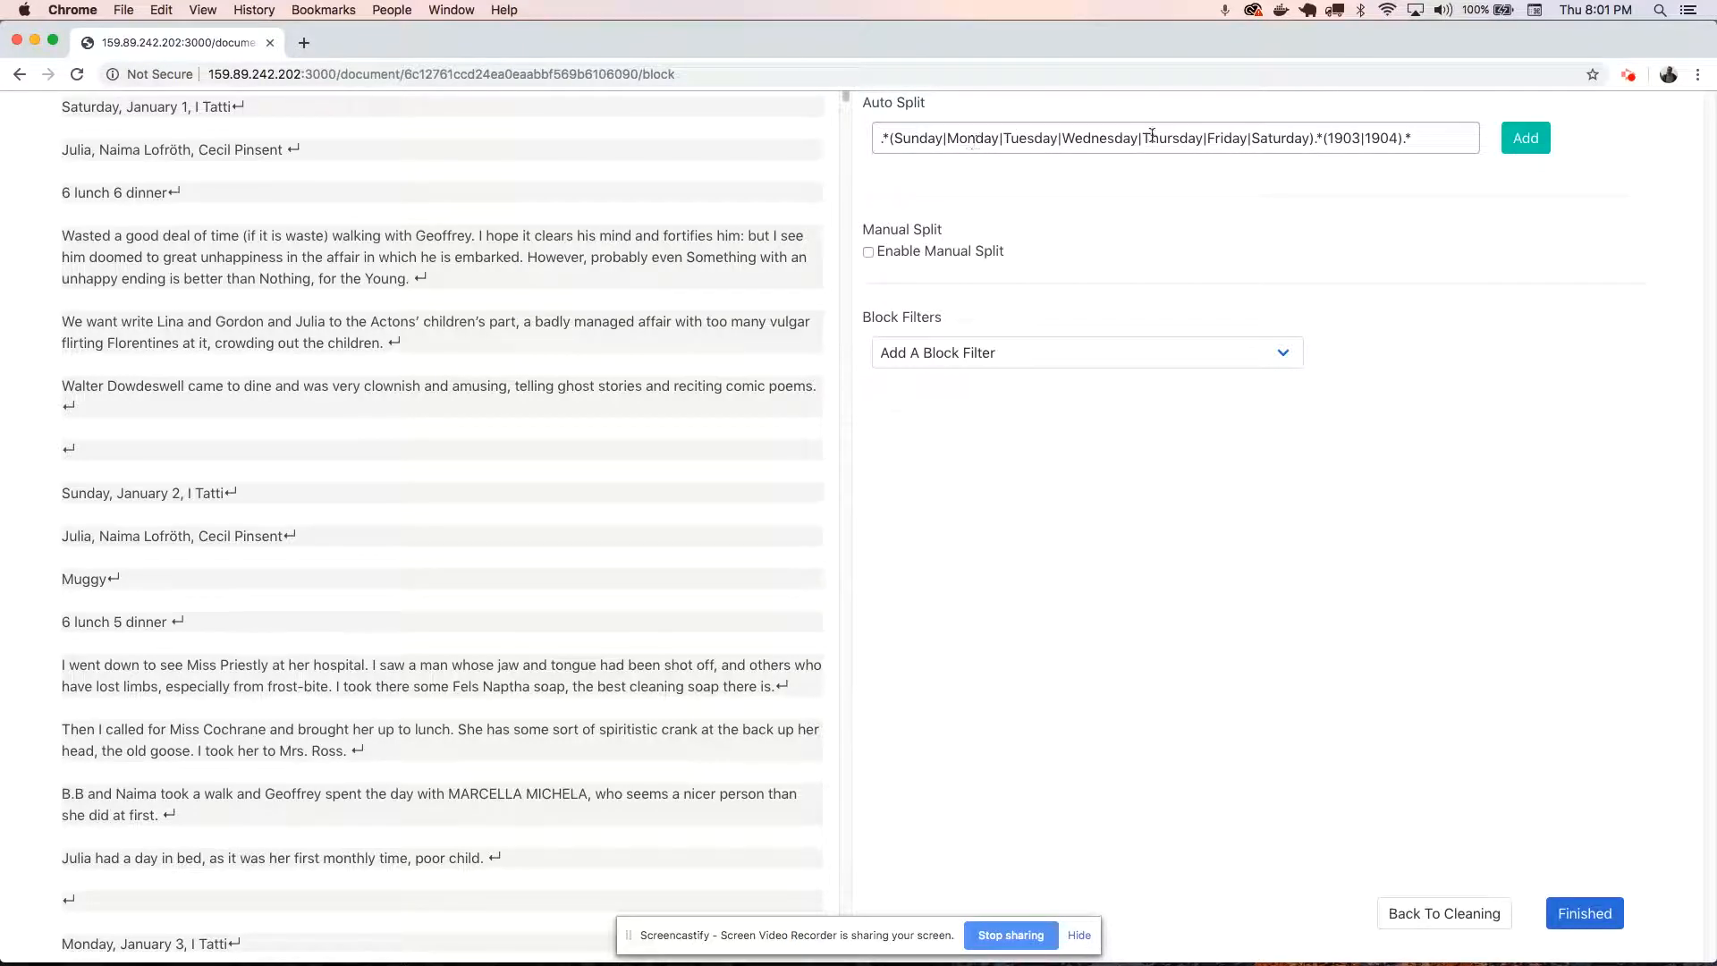
Replace the year part of the auto-split regex with \n, compare the pattern with the January 1 heading, and add it to the document.
{"action": "left_click_drag", "start_coordinate": [1325, 140], "coordinate": [1440, 134]}
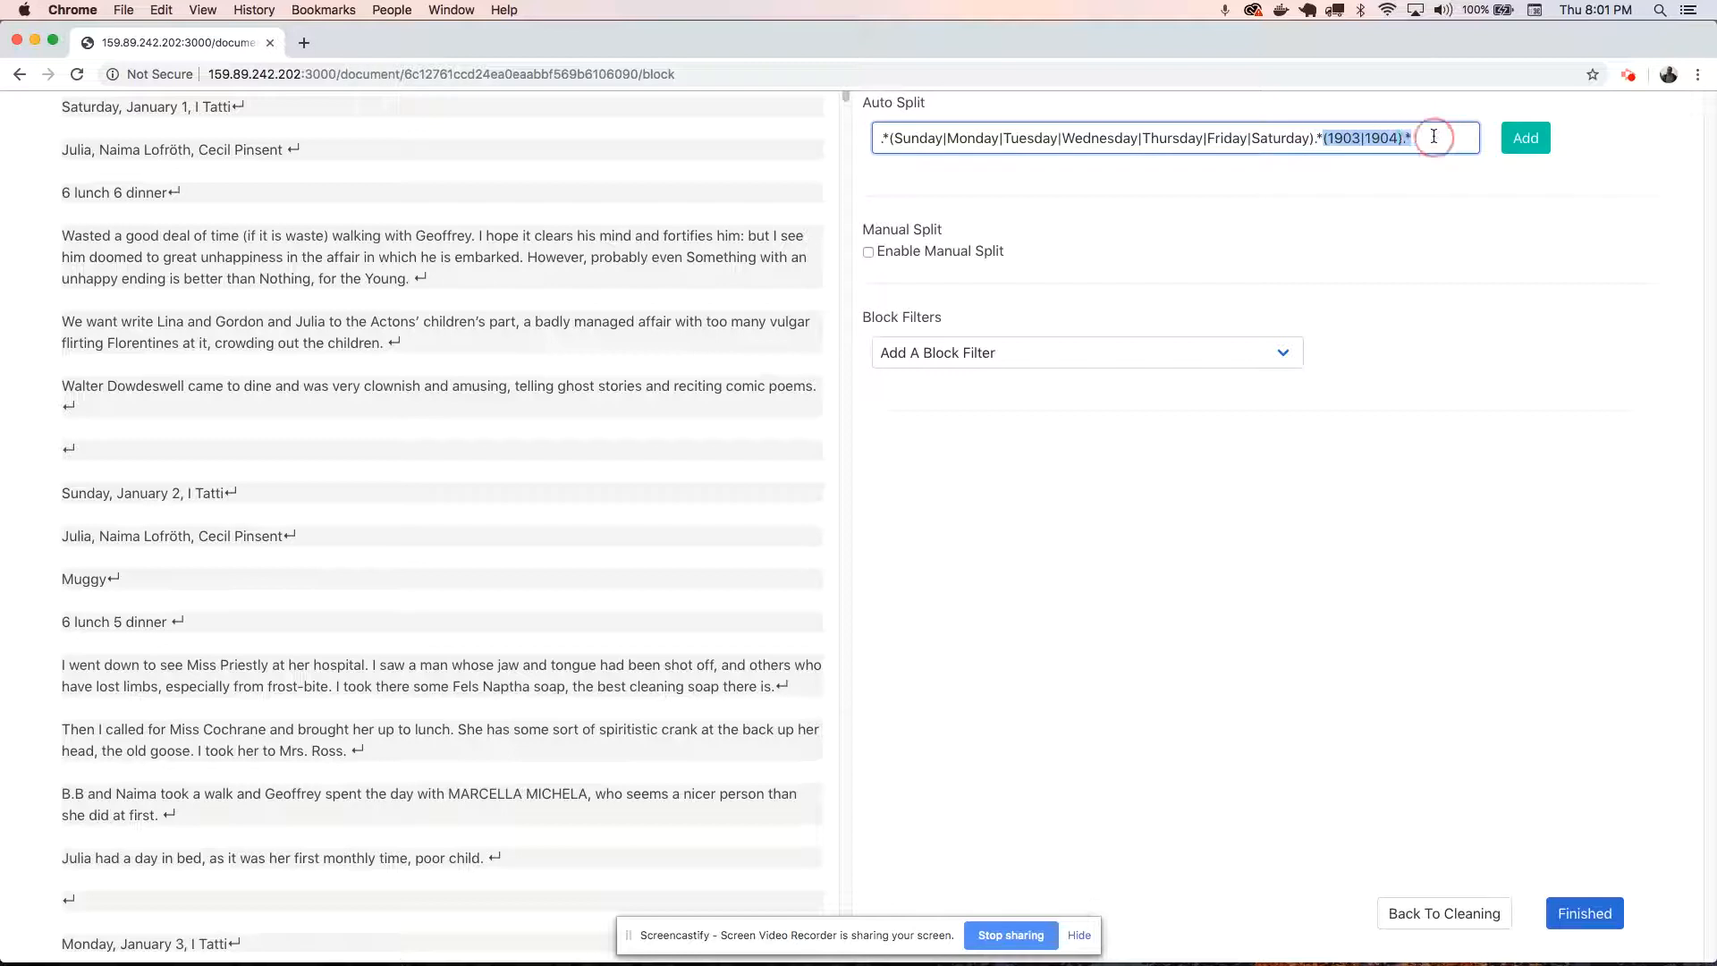
{"action": "key", "text": "BackSpace"}
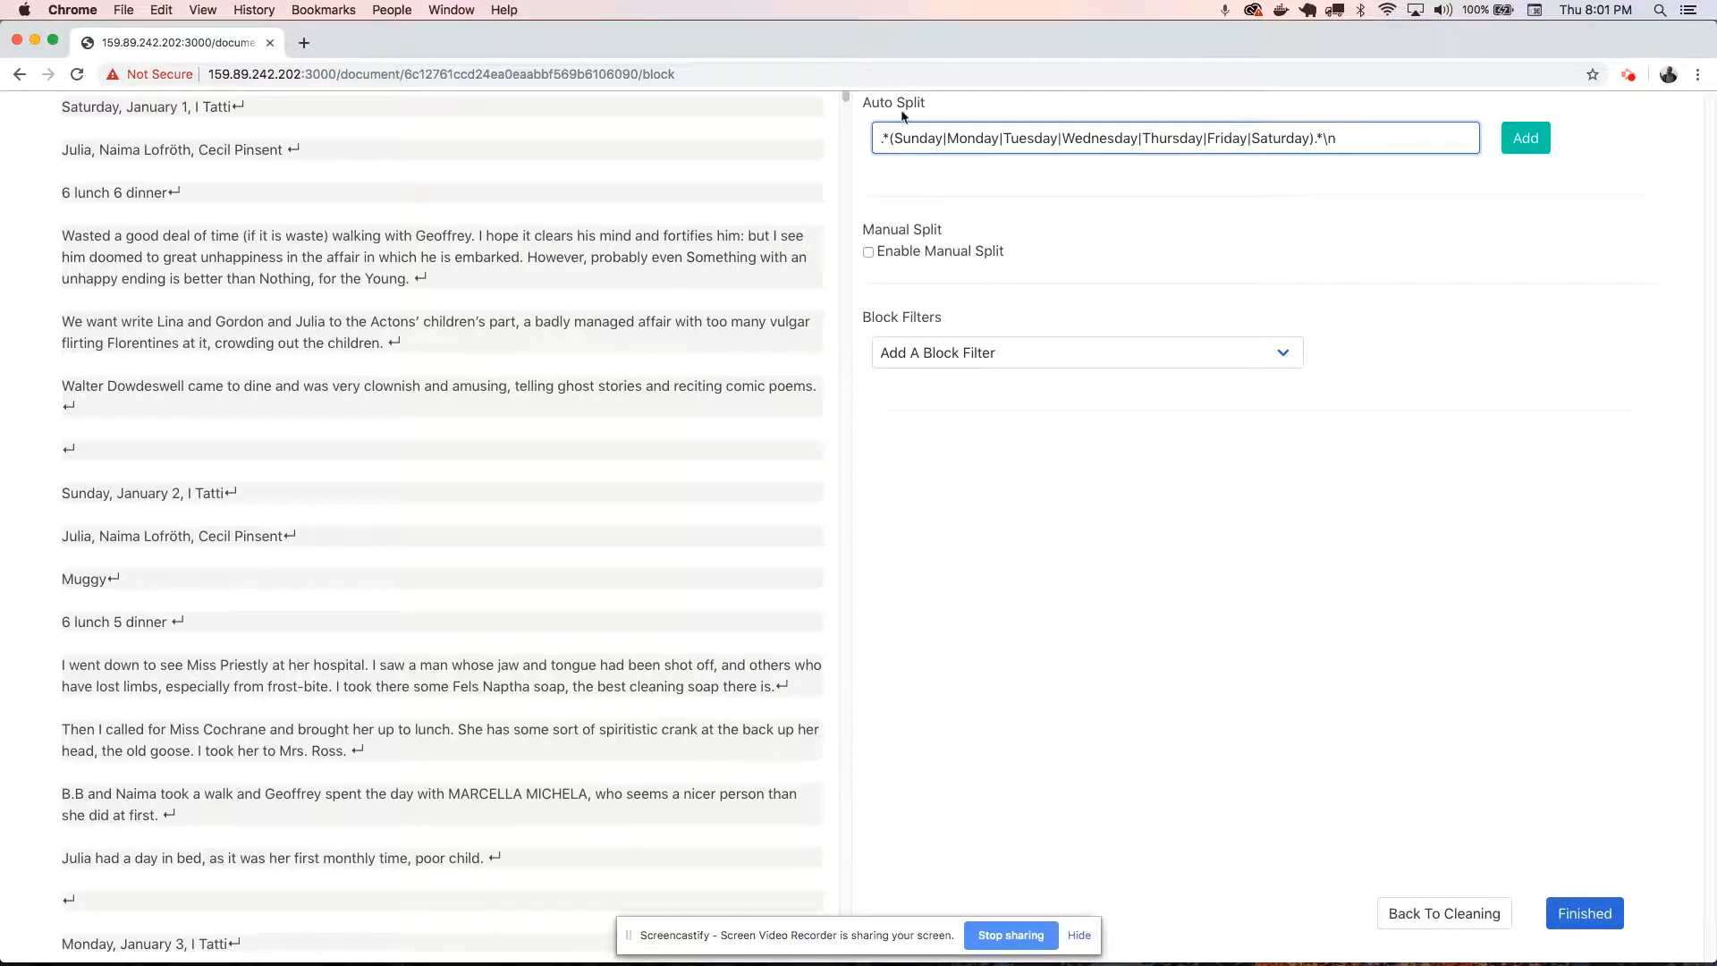
{"action": "left_click_drag", "start_coordinate": [879, 138], "coordinate": [891, 138]}
{"action": "left_click_drag", "start_coordinate": [63, 106], "coordinate": [112, 107]}
{"action": "left_click_drag", "start_coordinate": [1314, 138], "coordinate": [1326, 138]}
{"action": "left_click", "coordinate": [259, 104]}
{"action": "left_click_drag", "start_coordinate": [66, 108], "coordinate": [276, 104]}
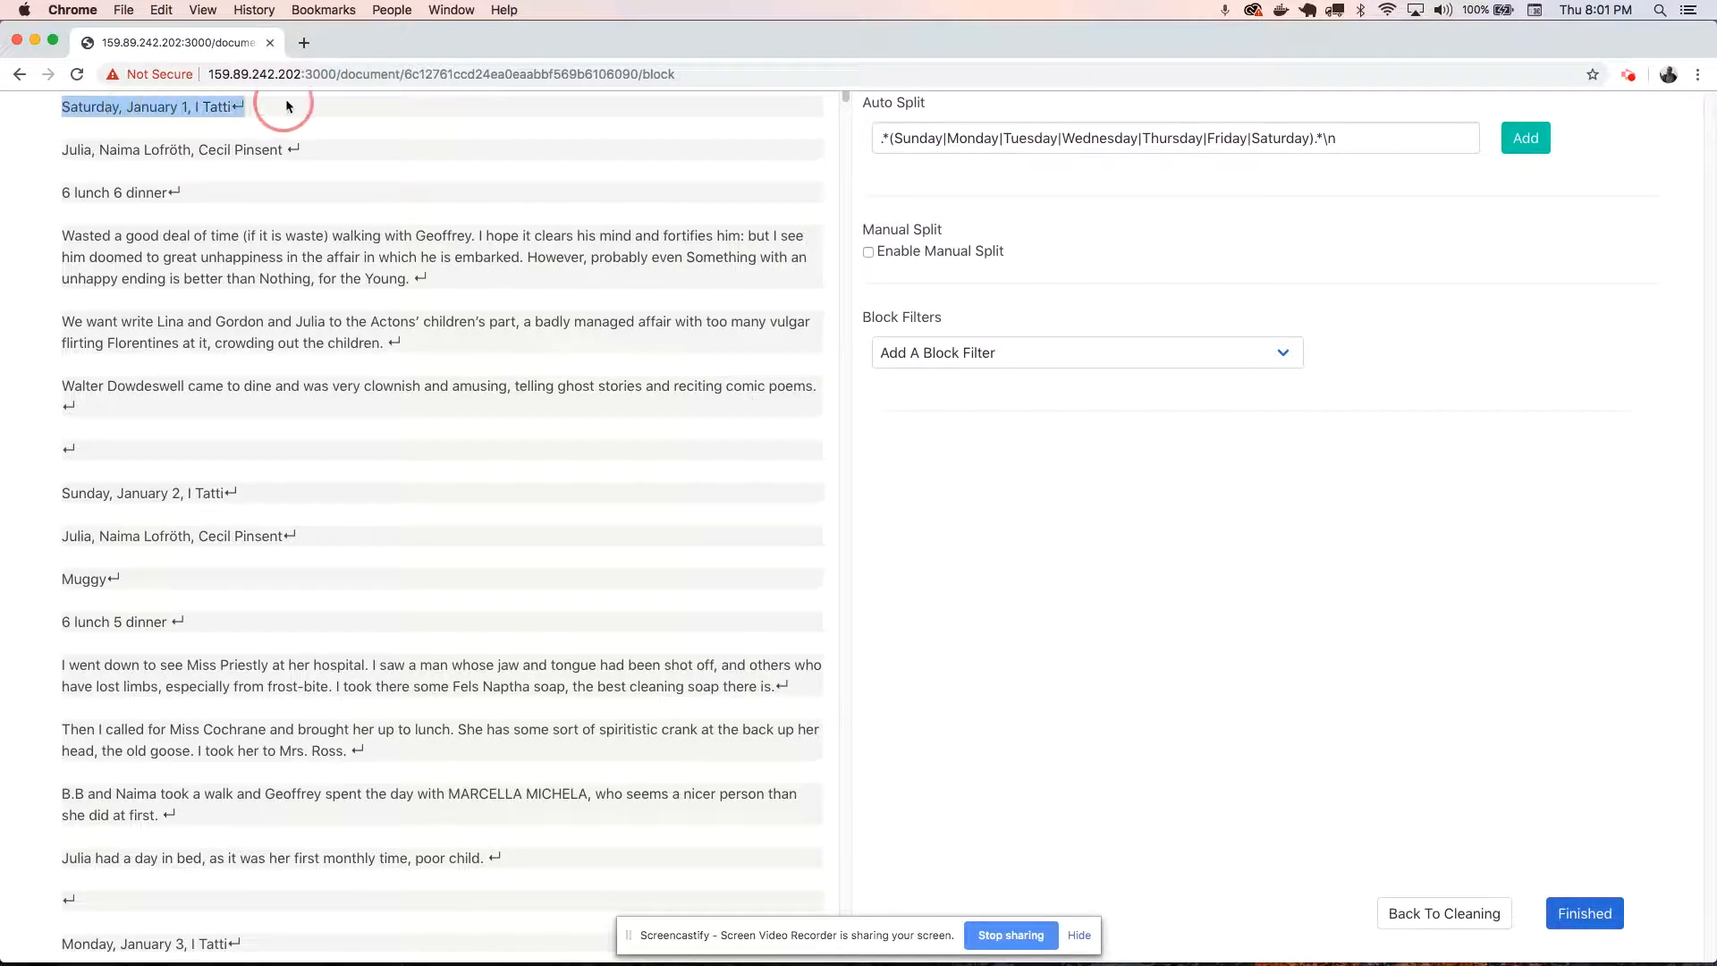
{"action": "left_click", "coordinate": [283, 108]}
{"action": "left_click", "coordinate": [1225, 136]}
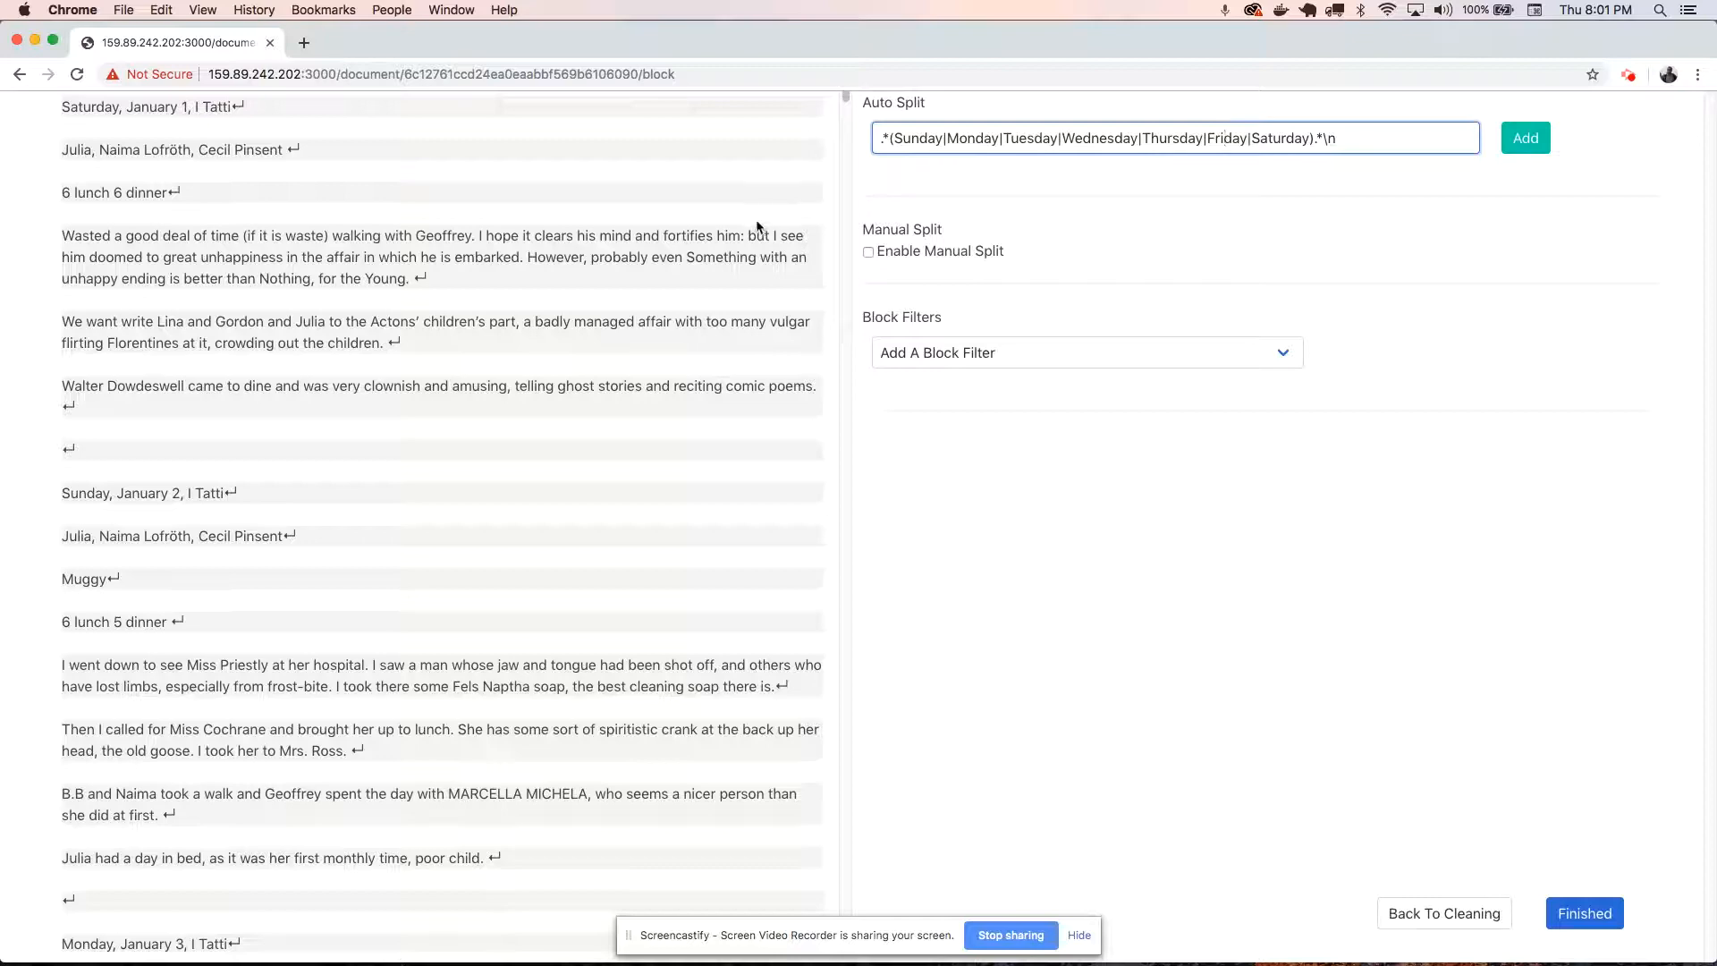
{"action": "left_click", "coordinate": [1526, 140]}
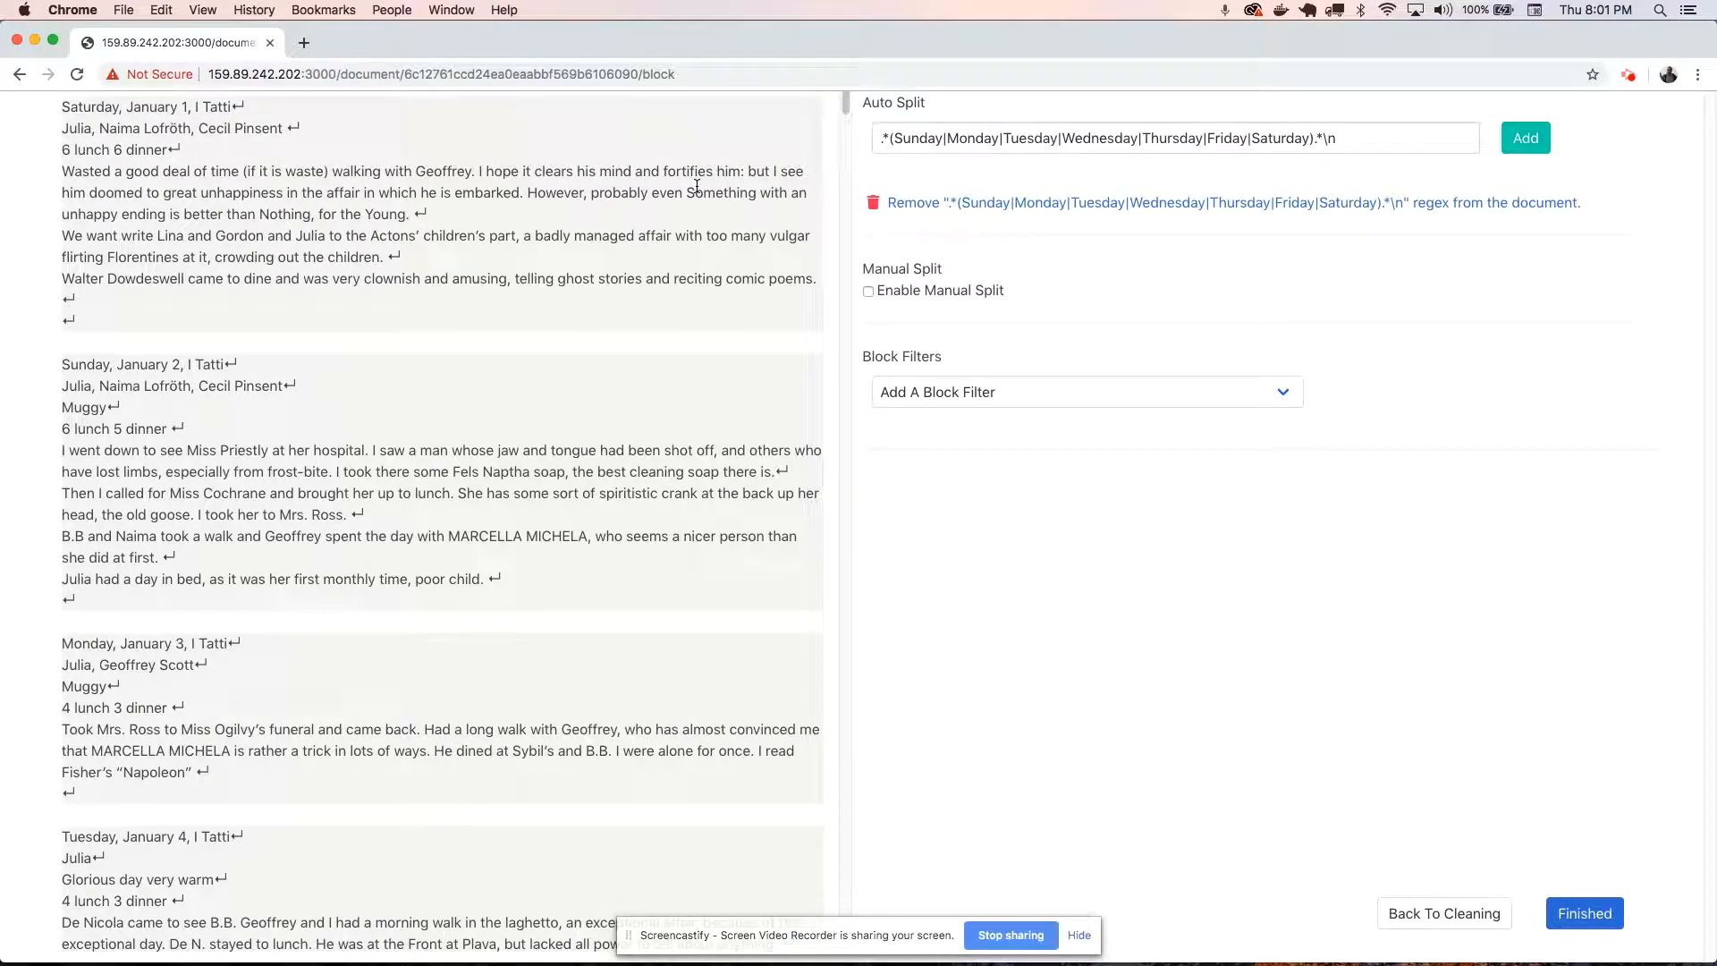
Look through the split blocks as far as the March entries and highlight the body of the January 1 entry.
{"action": "left_click_drag", "start_coordinate": [847, 111], "coordinate": [825, 636]}
{"action": "scroll", "coordinate": [372, 399], "scroll_direction": "down", "scroll_amount": 4}
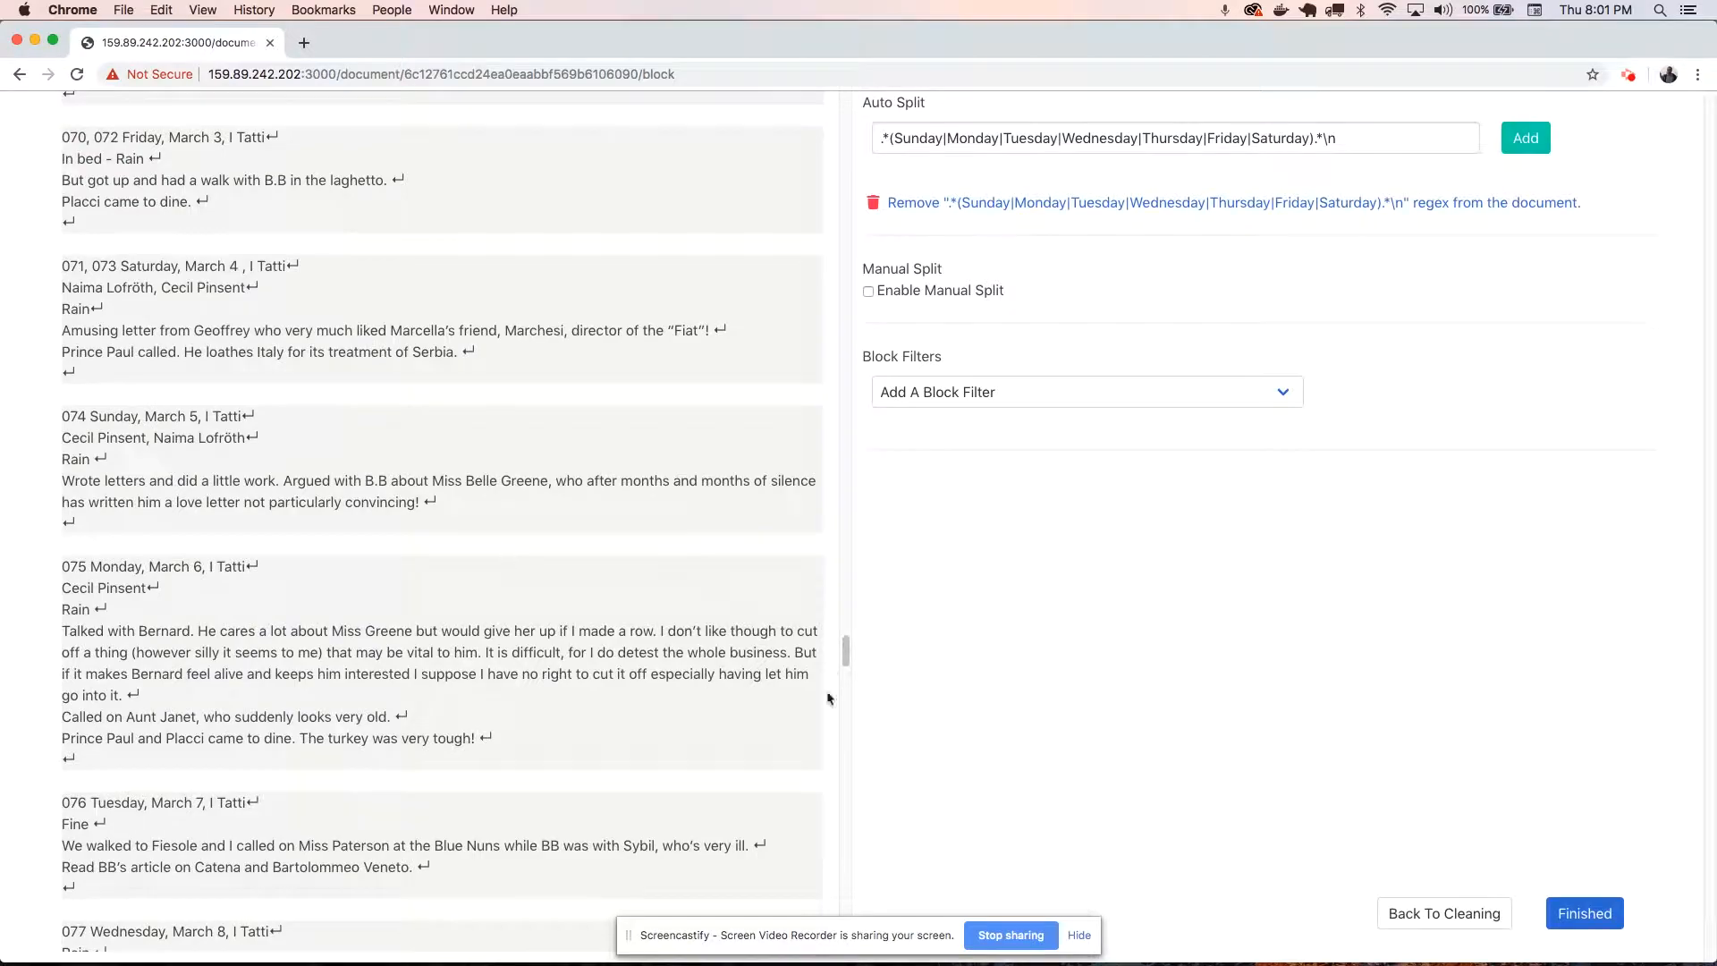
{"action": "left_click_drag", "start_coordinate": [846, 651], "coordinate": [846, 101]}
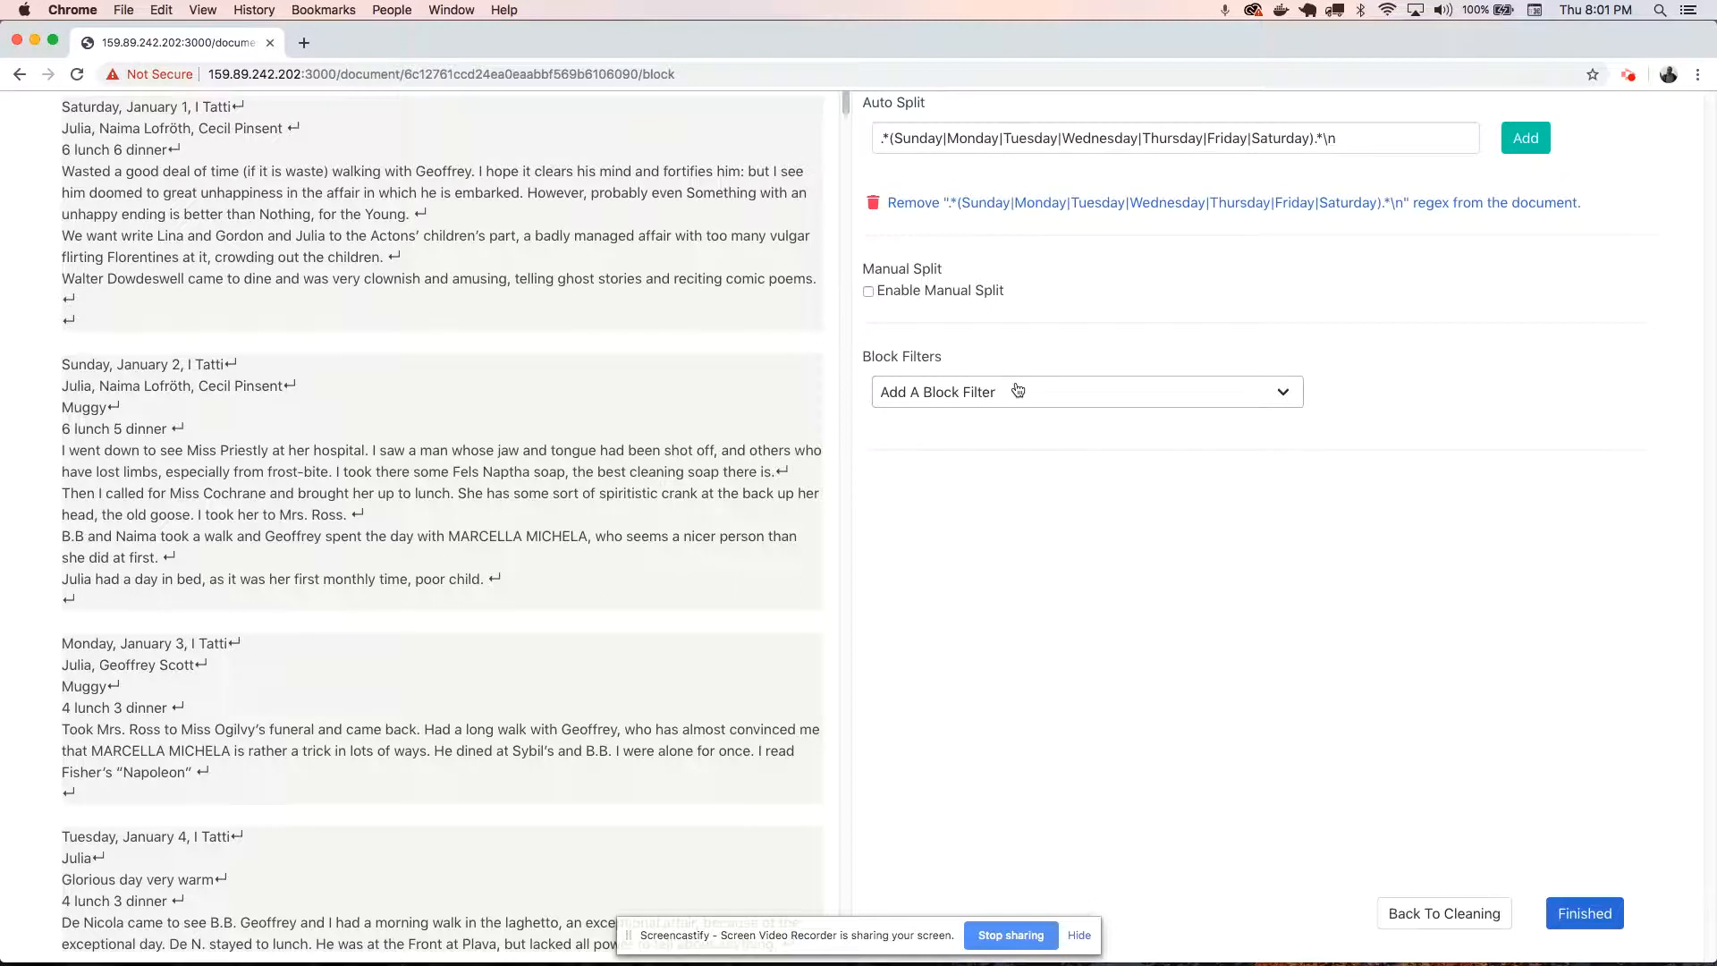
{"action": "left_click", "coordinate": [442, 233]}
{"action": "left_click_drag", "start_coordinate": [258, 130], "coordinate": [324, 311]}
{"action": "left_click", "coordinate": [338, 240]}
Apply the Remove Extra Line Breaks Except First block filter and highlight the January 1 body text.
{"action": "left_click", "coordinate": [1092, 384]}
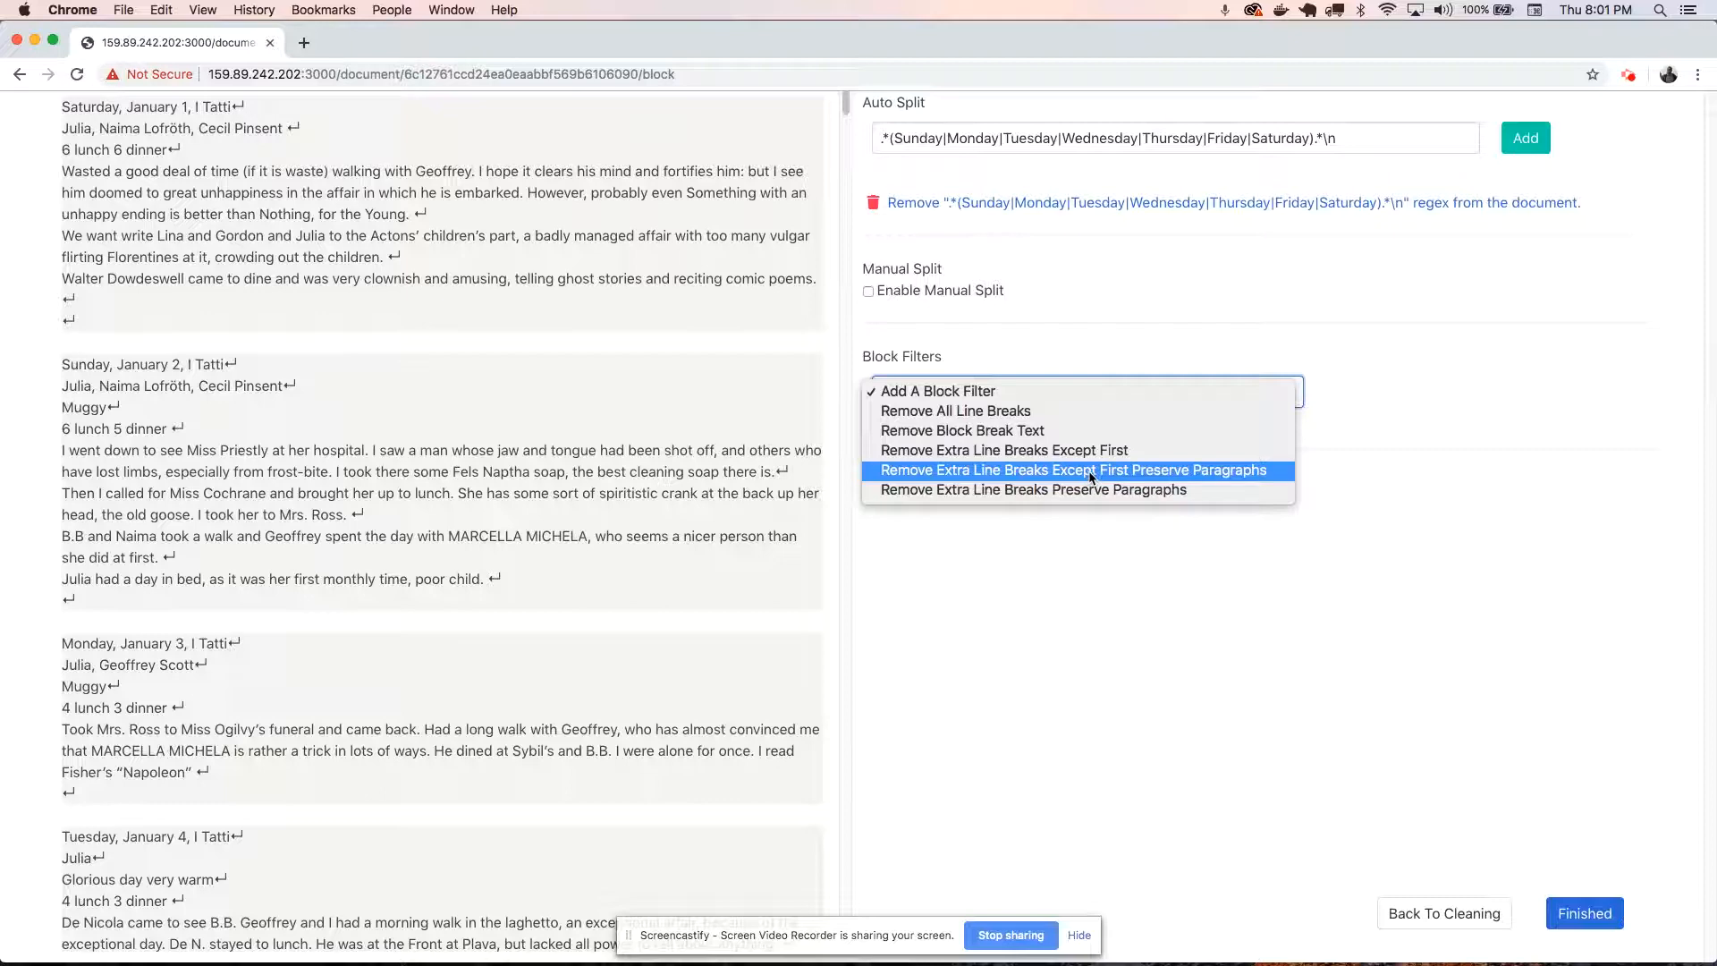
{"action": "left_click", "coordinate": [1153, 449]}
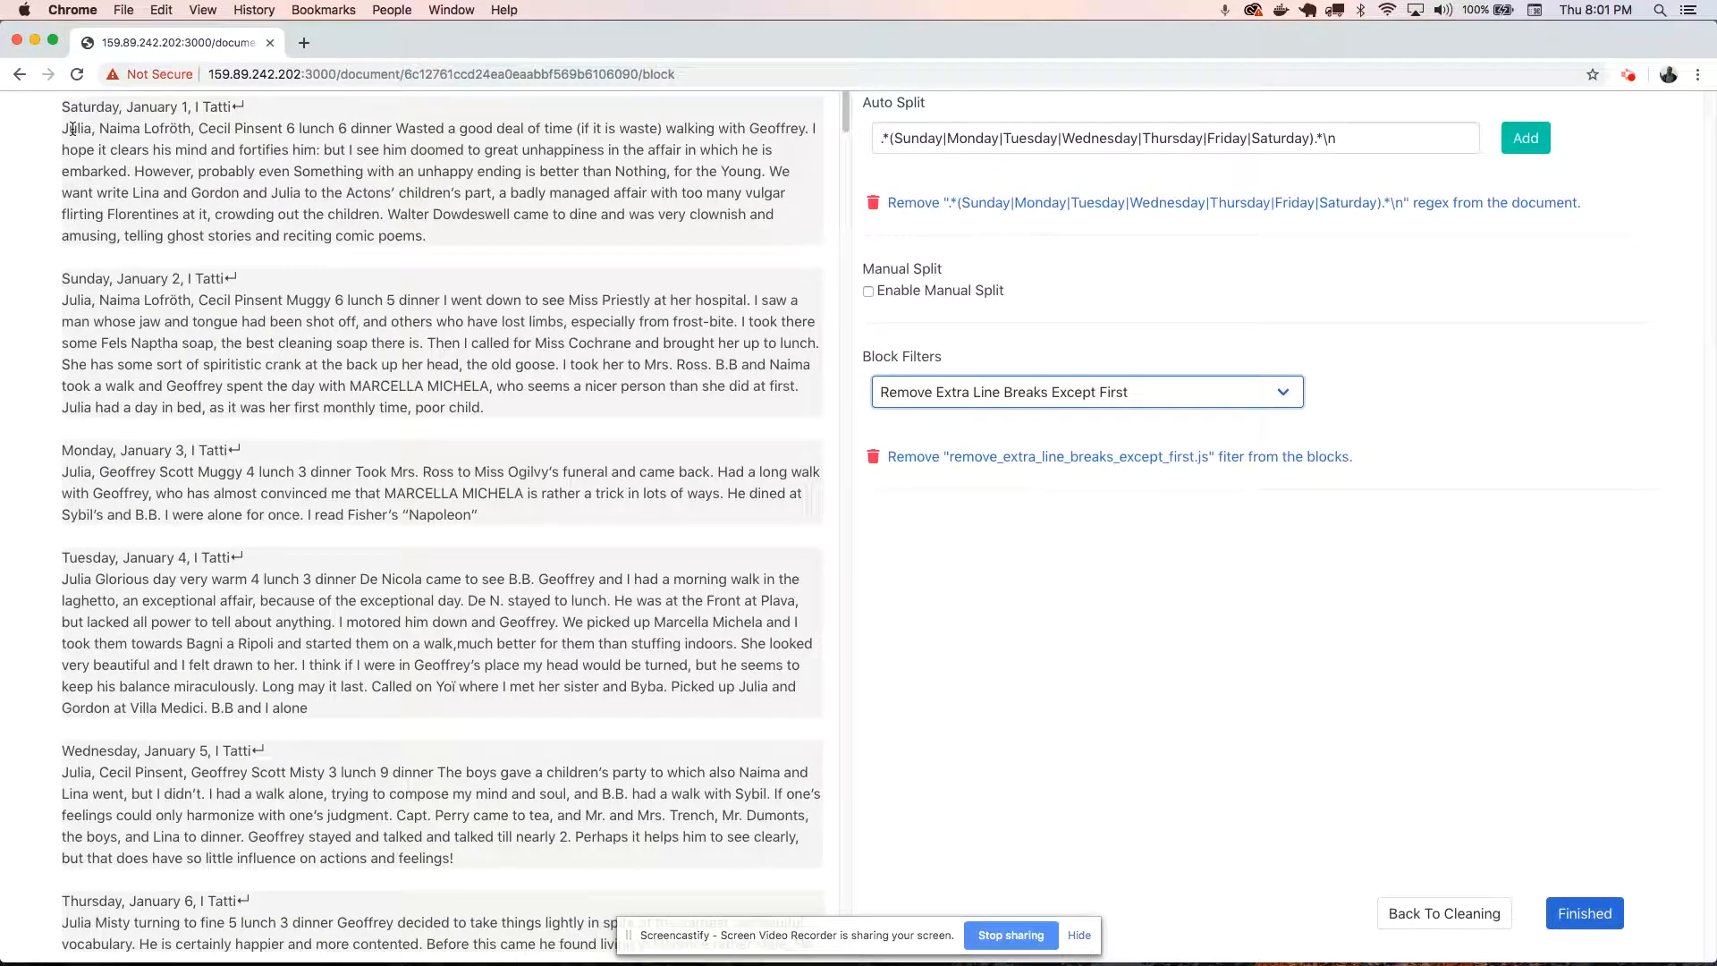
{"action": "left_click_drag", "start_coordinate": [79, 130], "coordinate": [496, 242]}
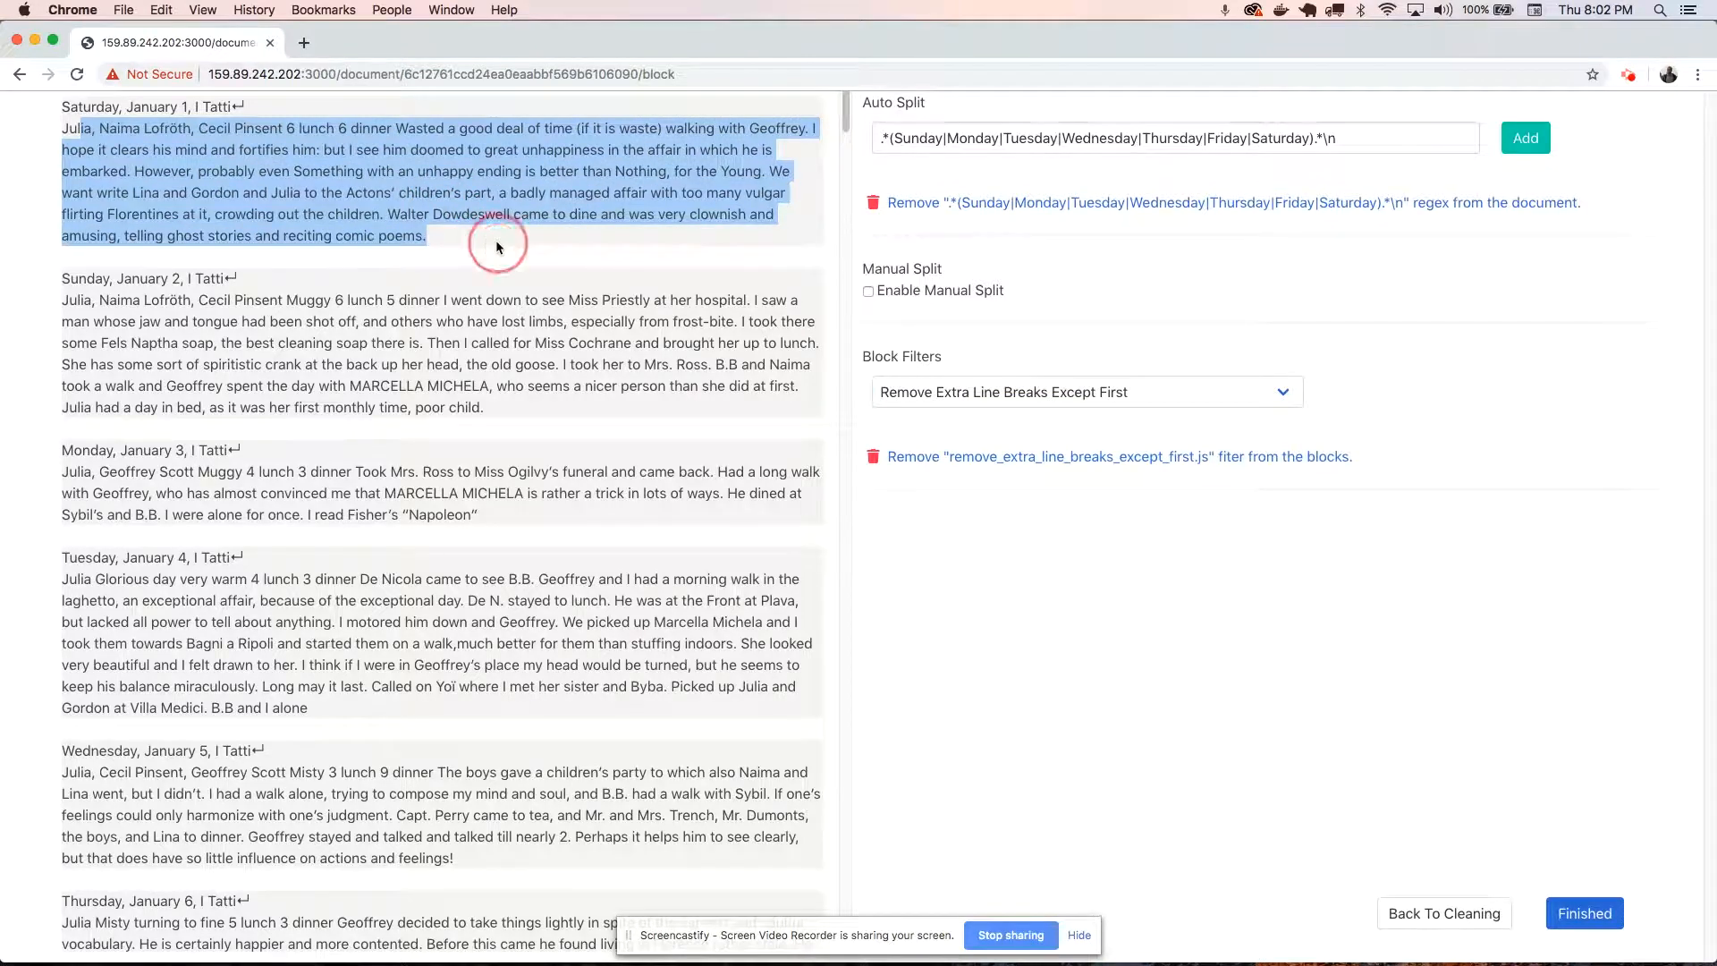
{"action": "left_click", "coordinate": [495, 241]}
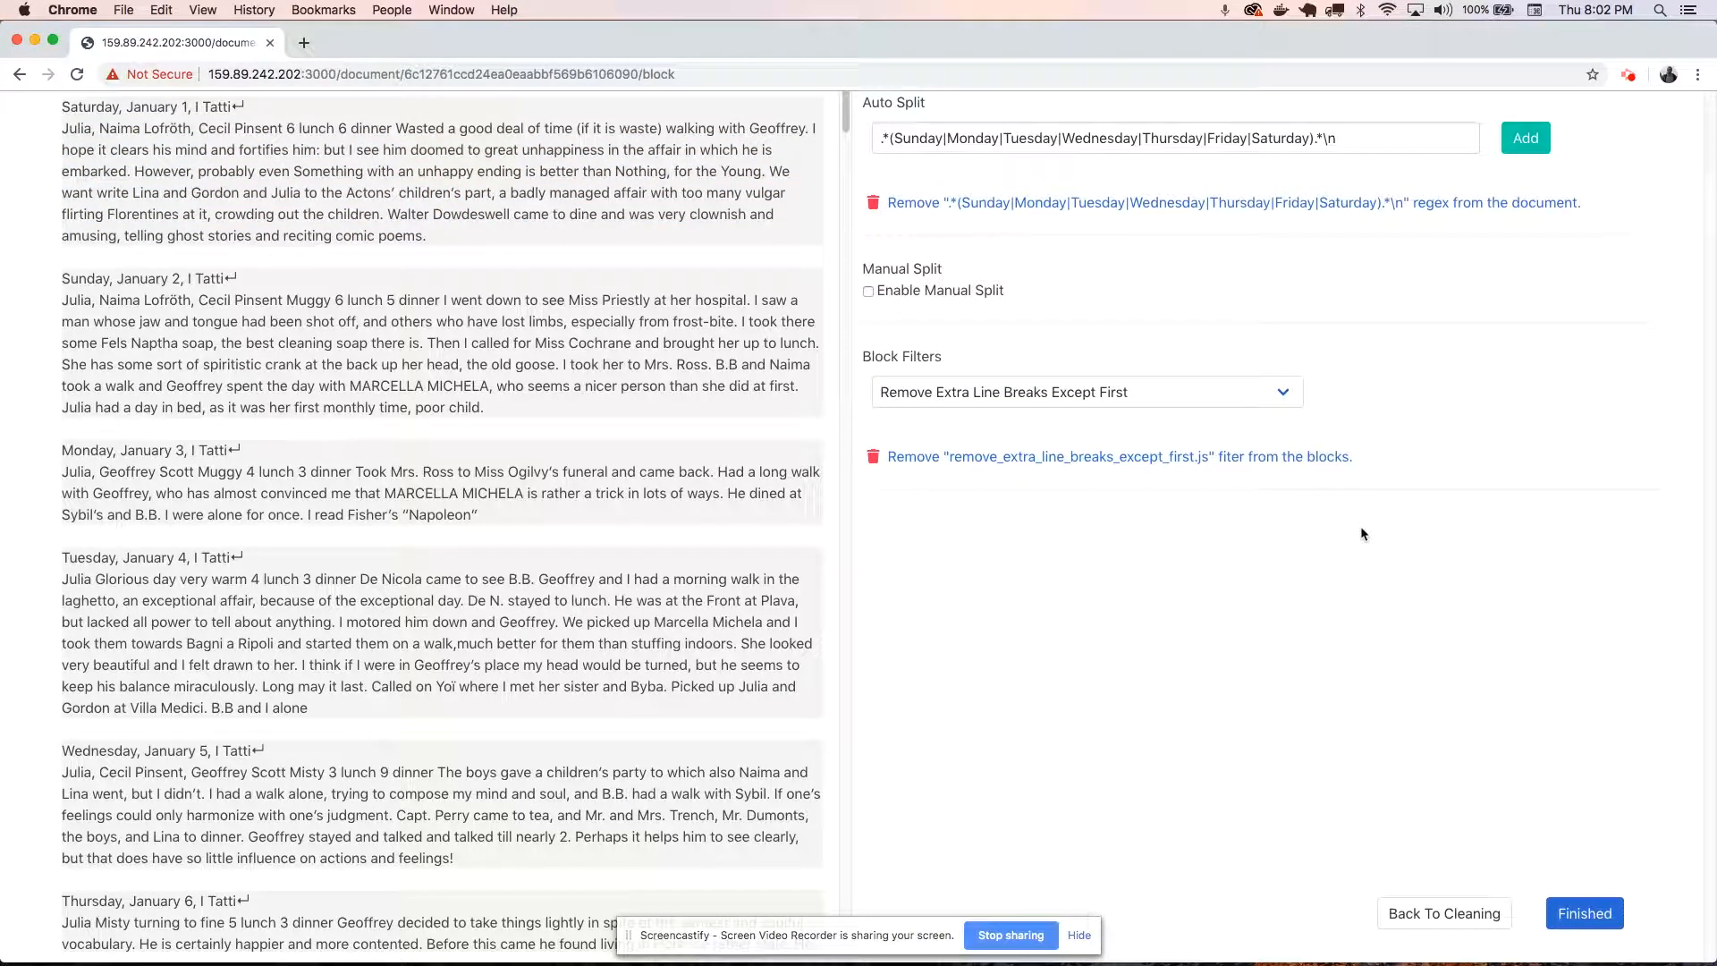
Remove the line-break filter from the blocks and the weekday regex from the document.
{"action": "left_click", "coordinate": [1253, 458]}
{"action": "left_click", "coordinate": [1102, 203]}
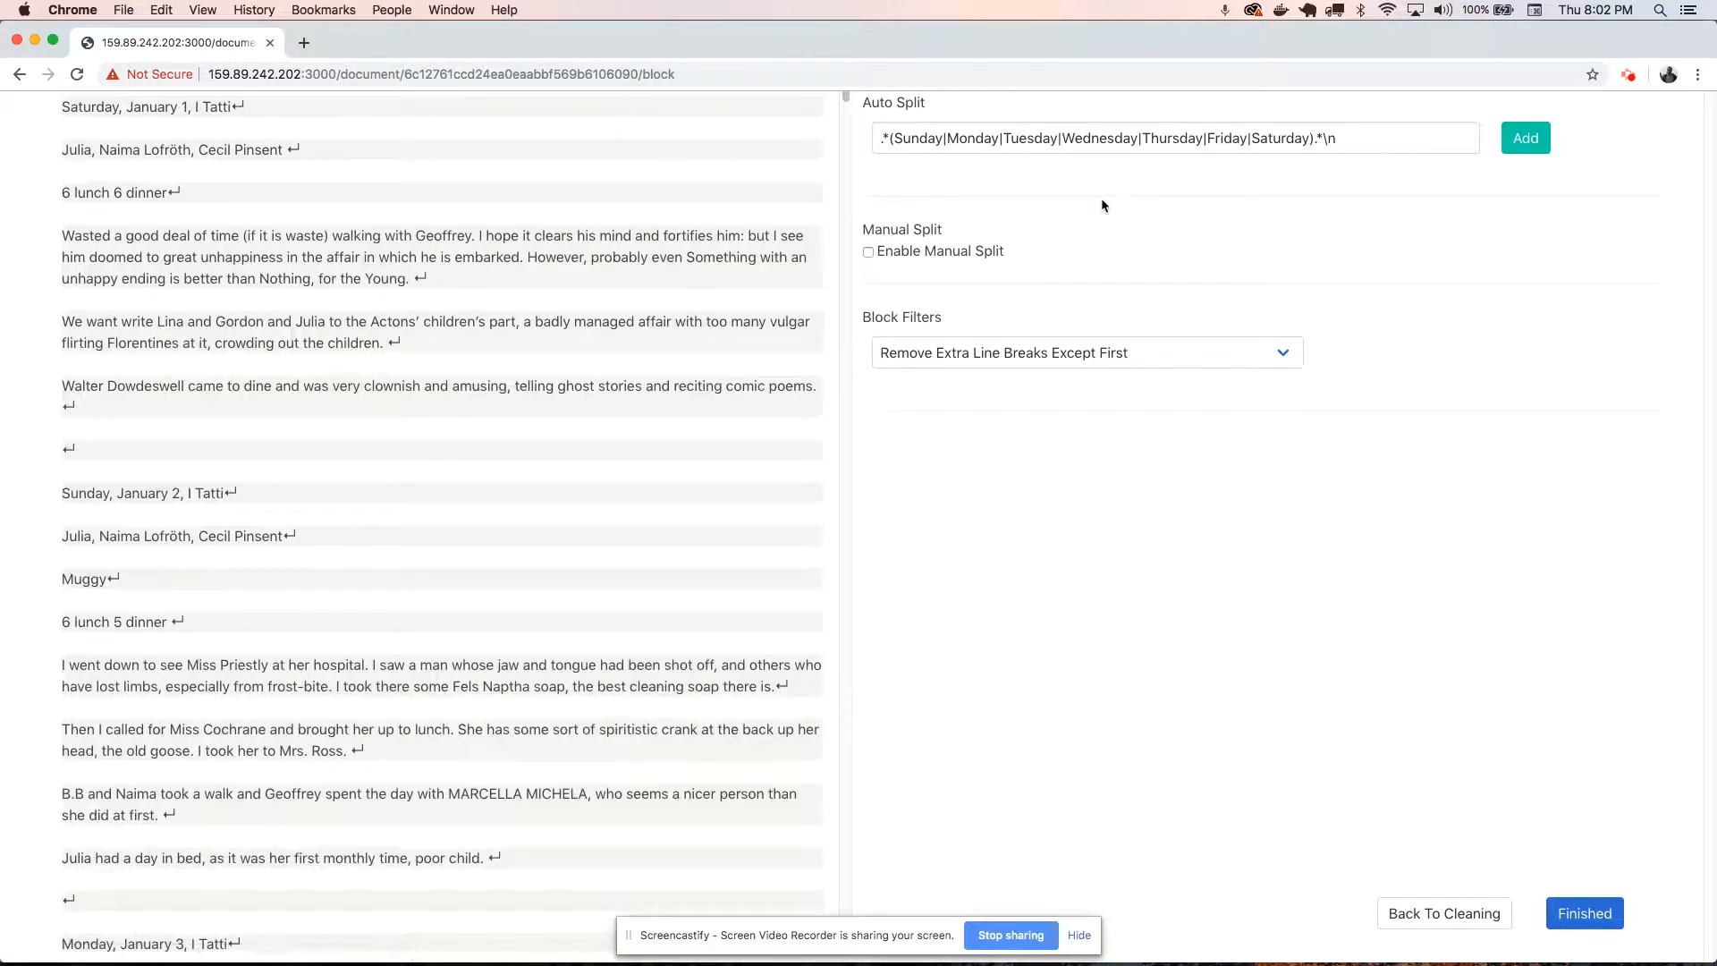
Enable manual splitting and add a block made of the January 1 paragraphs, from the date heading through the last paragraph.
{"action": "left_click", "coordinate": [882, 256]}
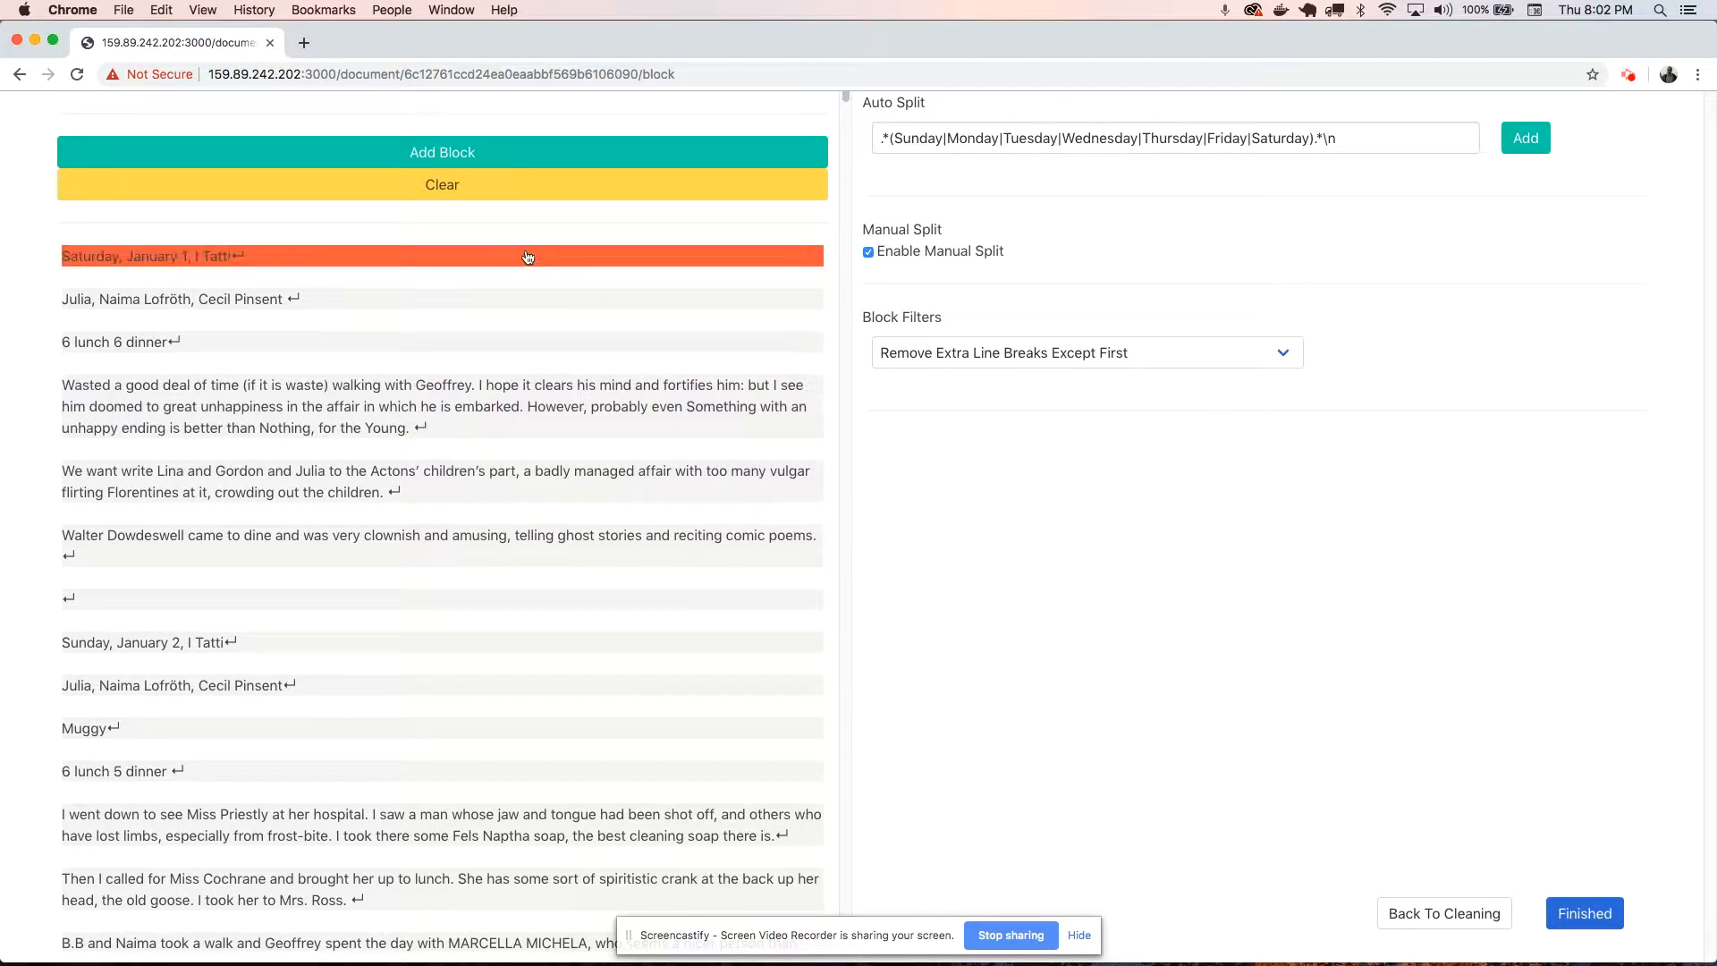
{"action": "left_click", "coordinate": [433, 260]}
{"action": "left_click", "coordinate": [382, 282]}
{"action": "left_click", "coordinate": [376, 322]}
{"action": "left_click", "coordinate": [375, 347]}
{"action": "left_click", "coordinate": [375, 403]}
{"action": "left_click", "coordinate": [364, 427]}
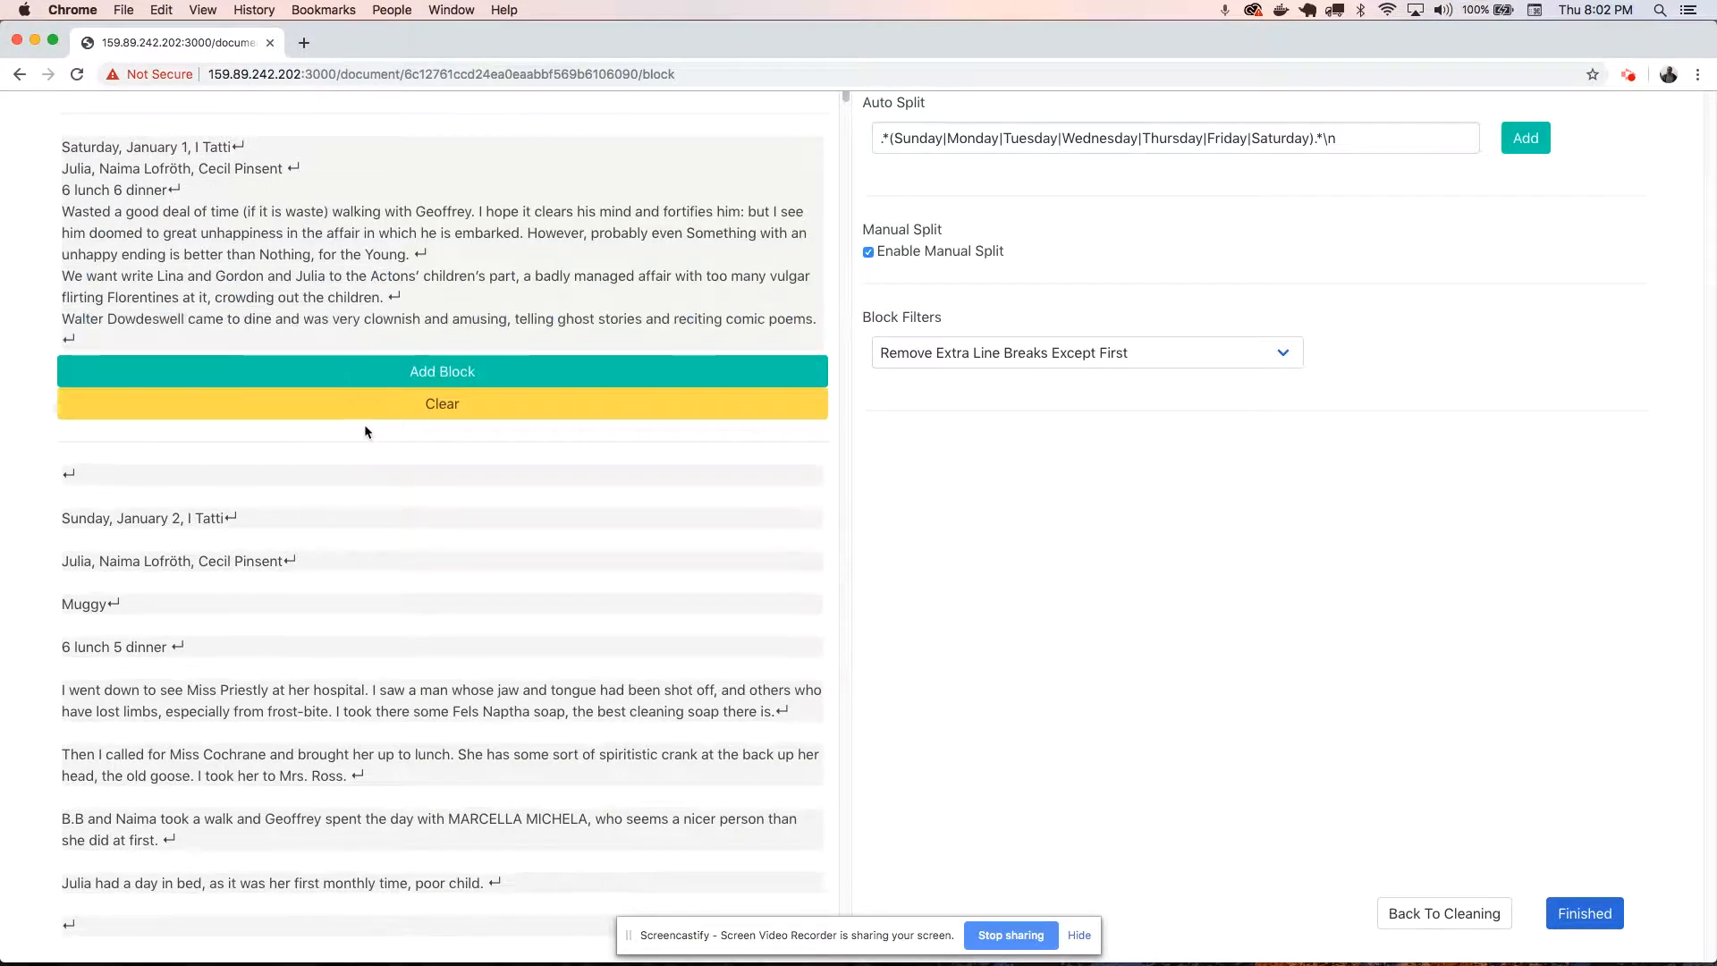
{"action": "left_click", "coordinate": [417, 371]}
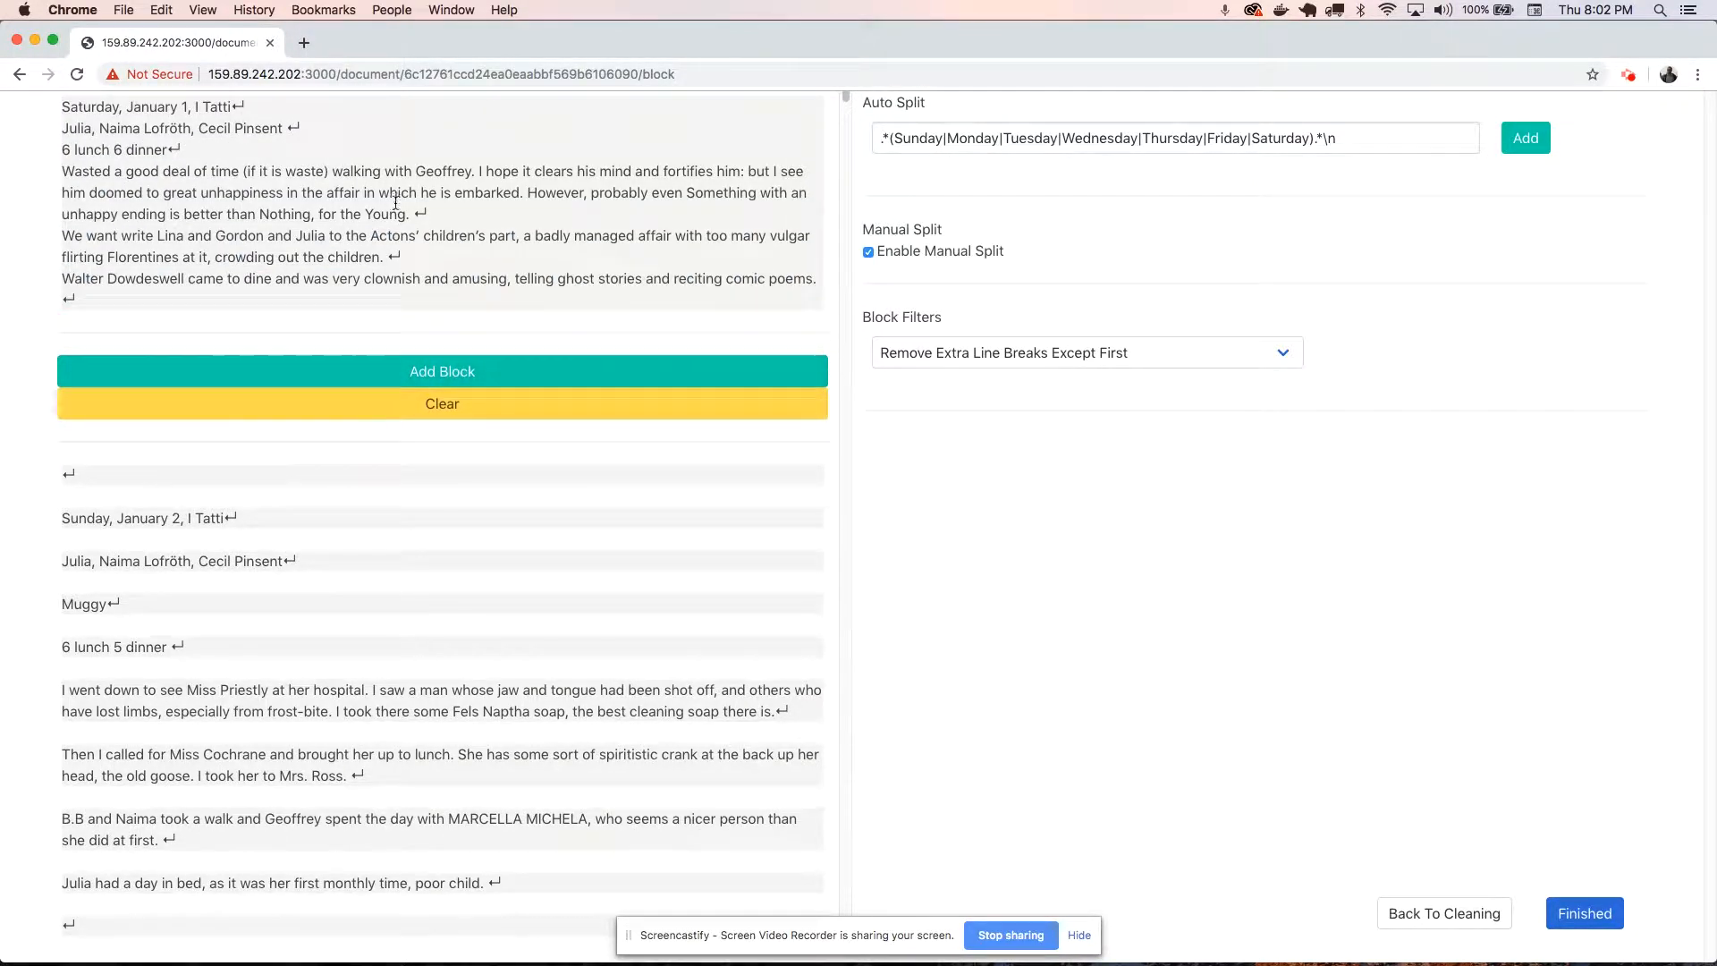
Add a second manual block made of the January 2 paragraphs, from the date heading through its last paragraph.
{"action": "left_click", "coordinate": [372, 524]}
{"action": "left_click", "coordinate": [370, 541]}
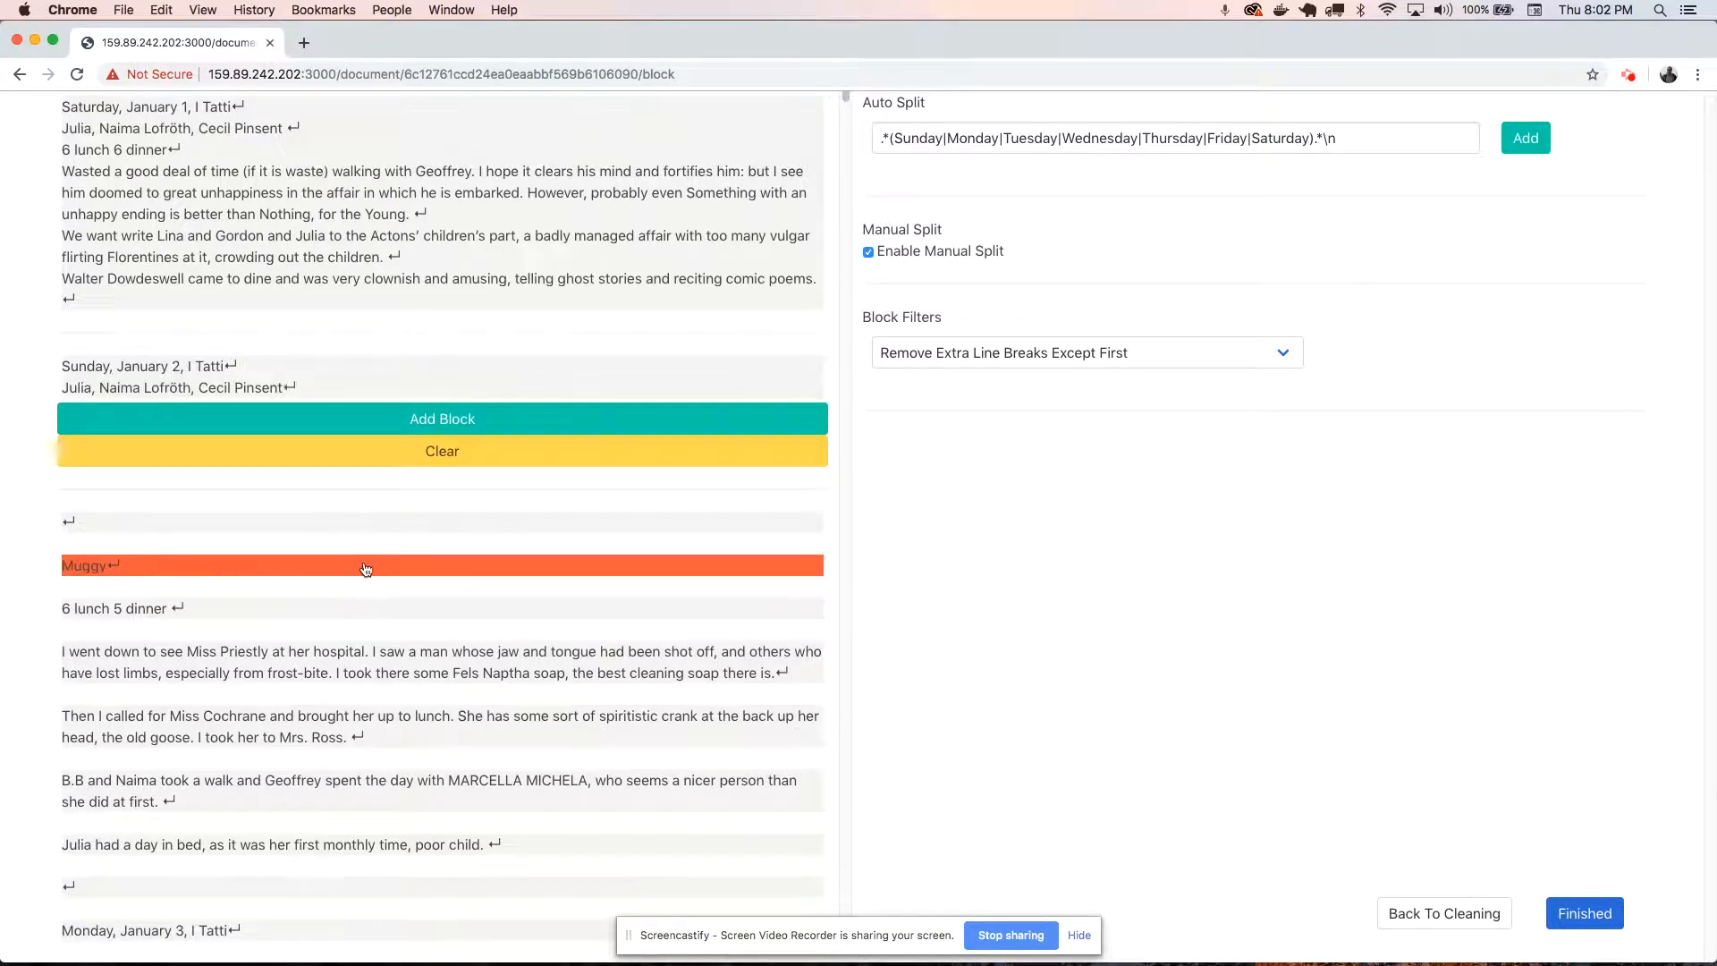
{"action": "left_click", "coordinate": [366, 566]}
{"action": "left_click", "coordinate": [365, 596]}
{"action": "left_click", "coordinate": [365, 609]}
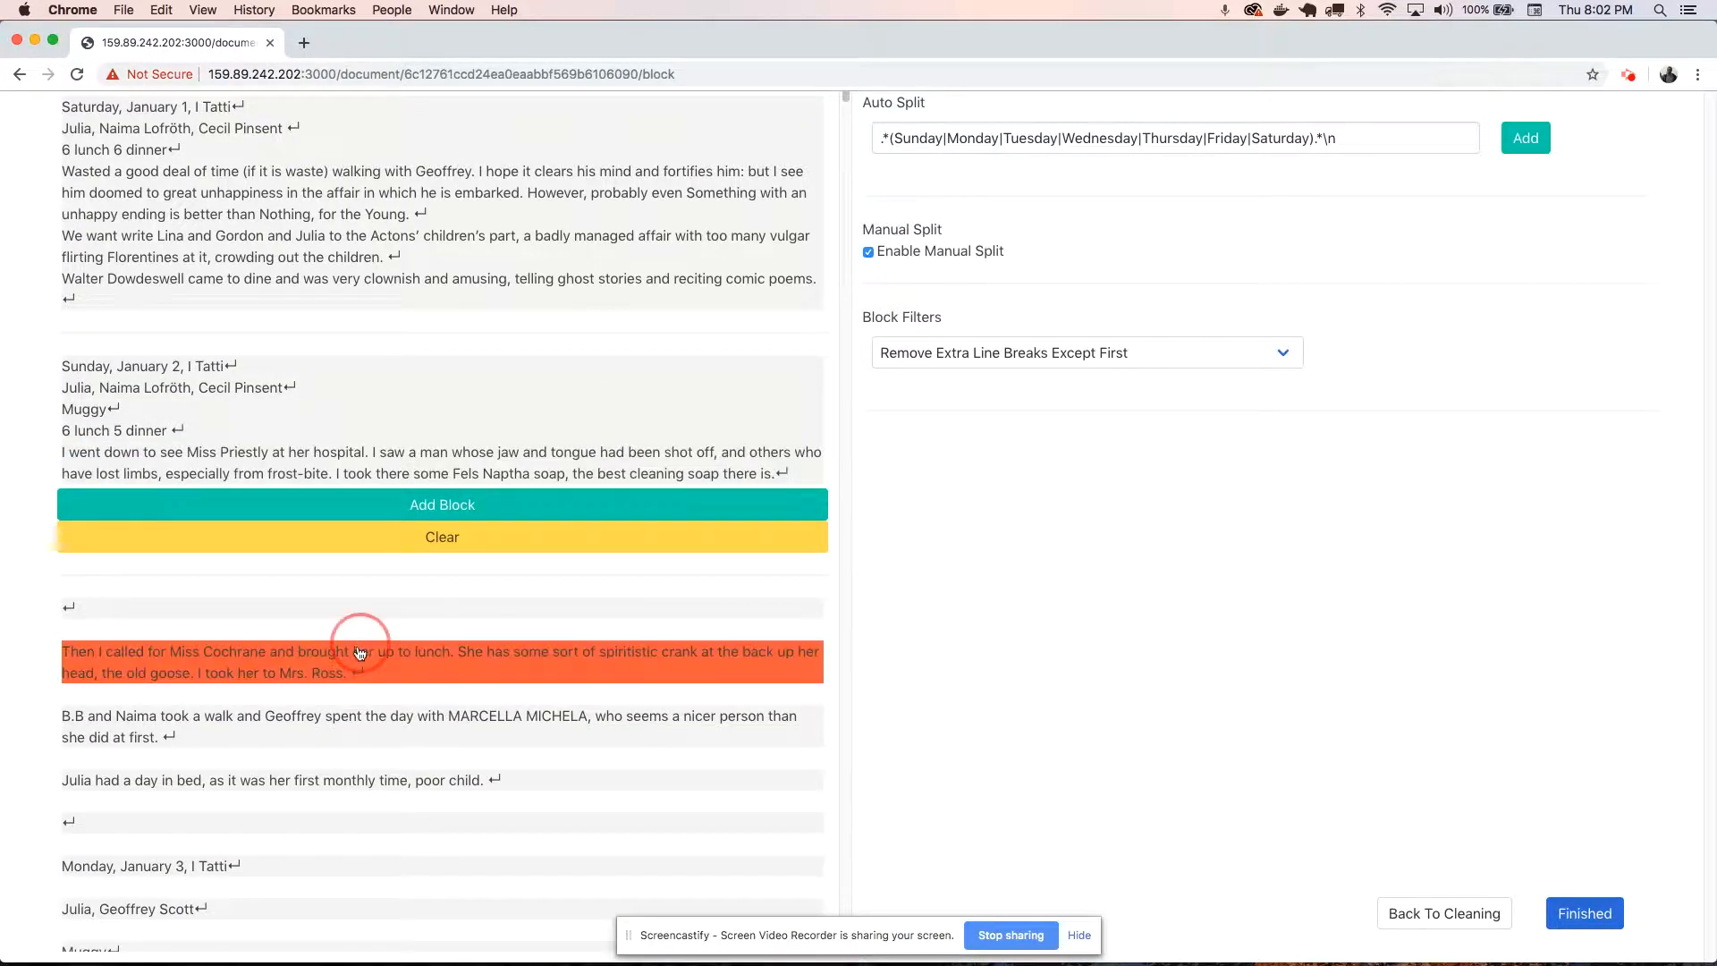
{"action": "left_click", "coordinate": [356, 680]}
{"action": "left_click", "coordinate": [356, 694]}
{"action": "left_click", "coordinate": [368, 636]}
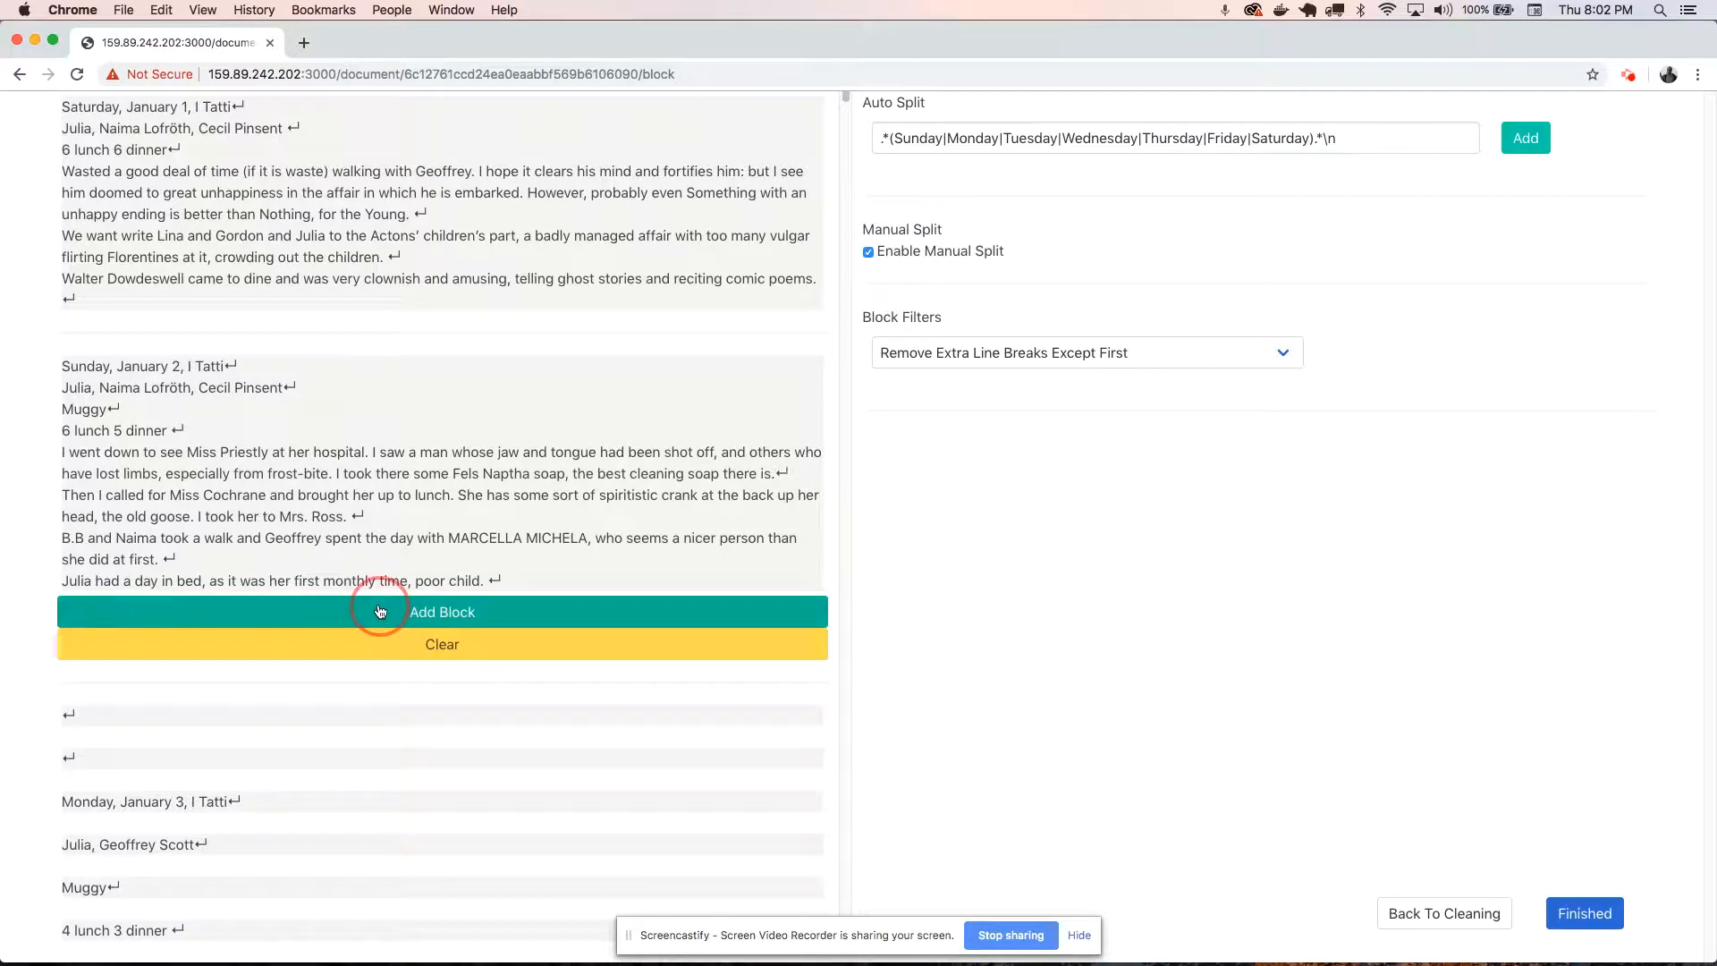
{"action": "left_click", "coordinate": [378, 611]}
Remove the manually added January 2 block and confirm its removal.
{"action": "scroll", "coordinate": [338, 798], "scroll_direction": "down", "scroll_amount": 3}
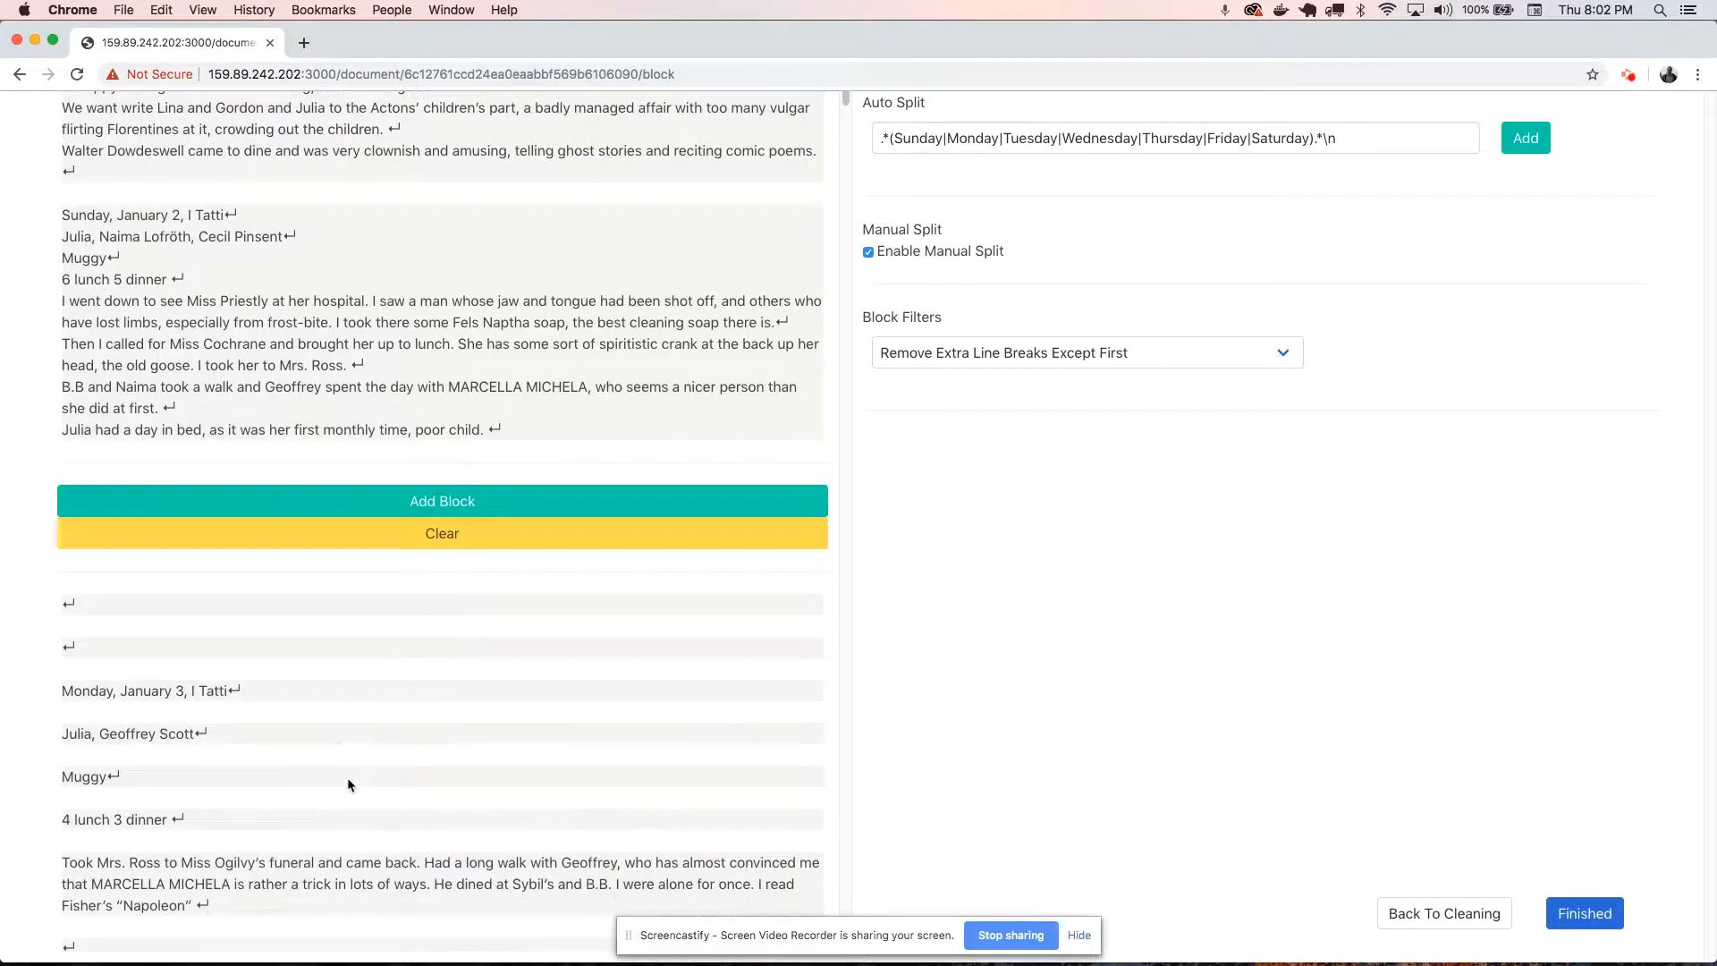
{"action": "scroll", "coordinate": [377, 662], "scroll_direction": "up", "scroll_amount": 3}
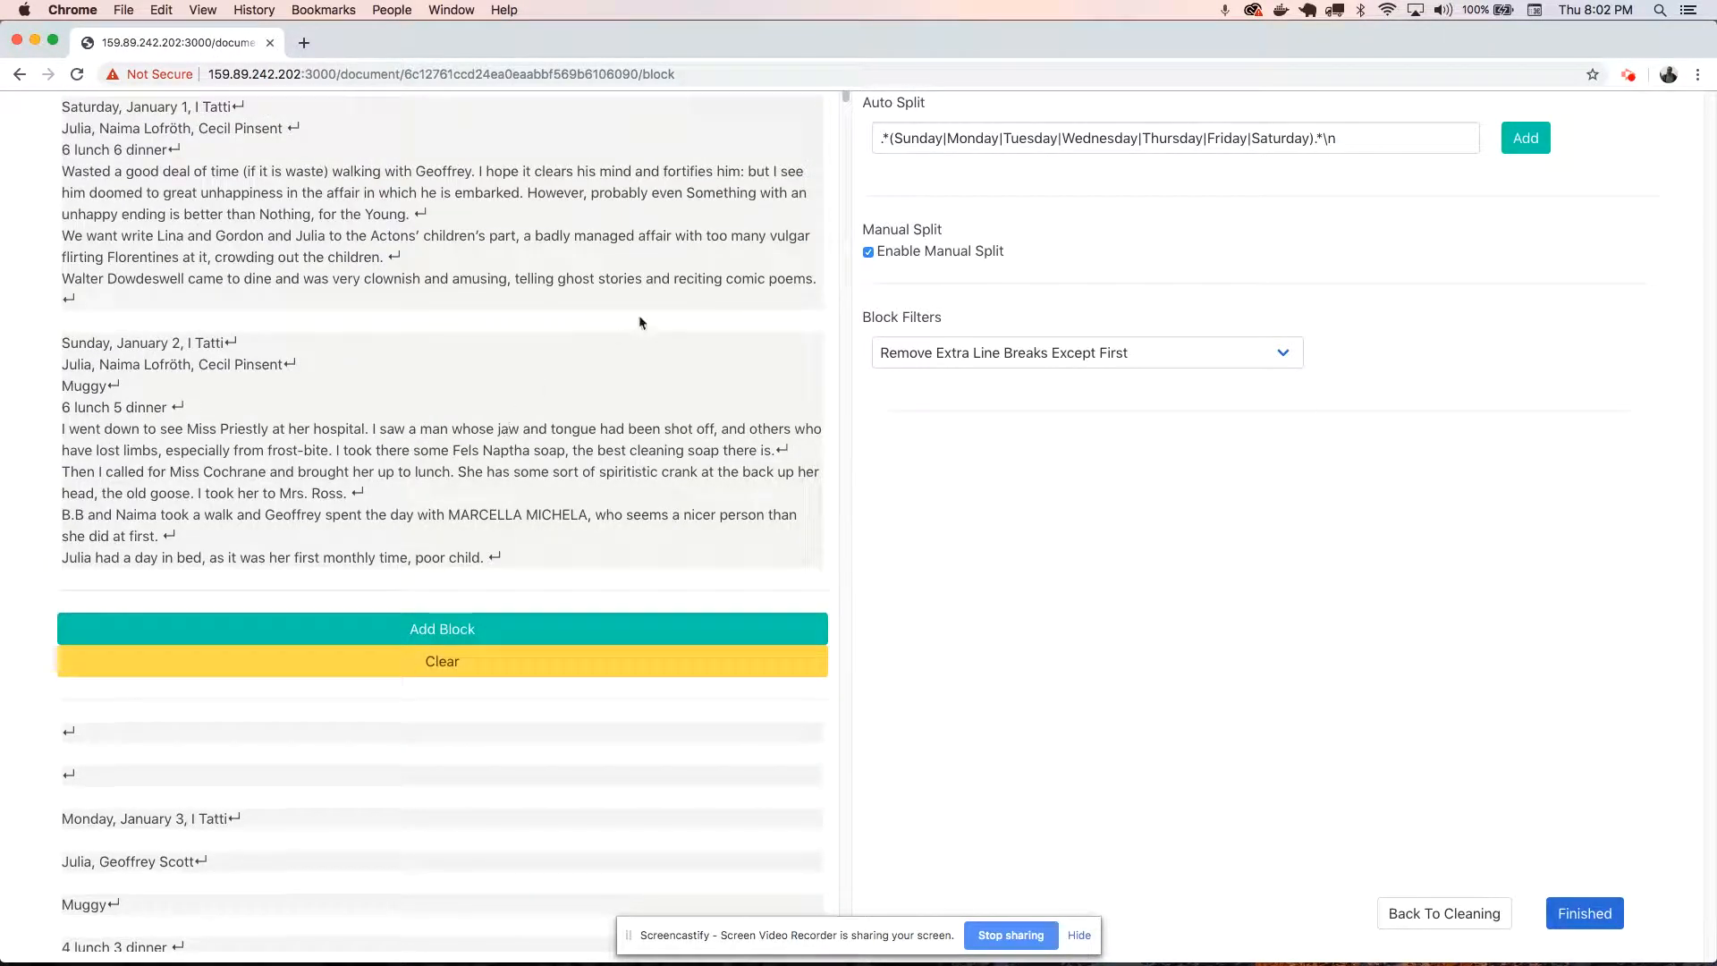
{"action": "left_click", "coordinate": [636, 400]}
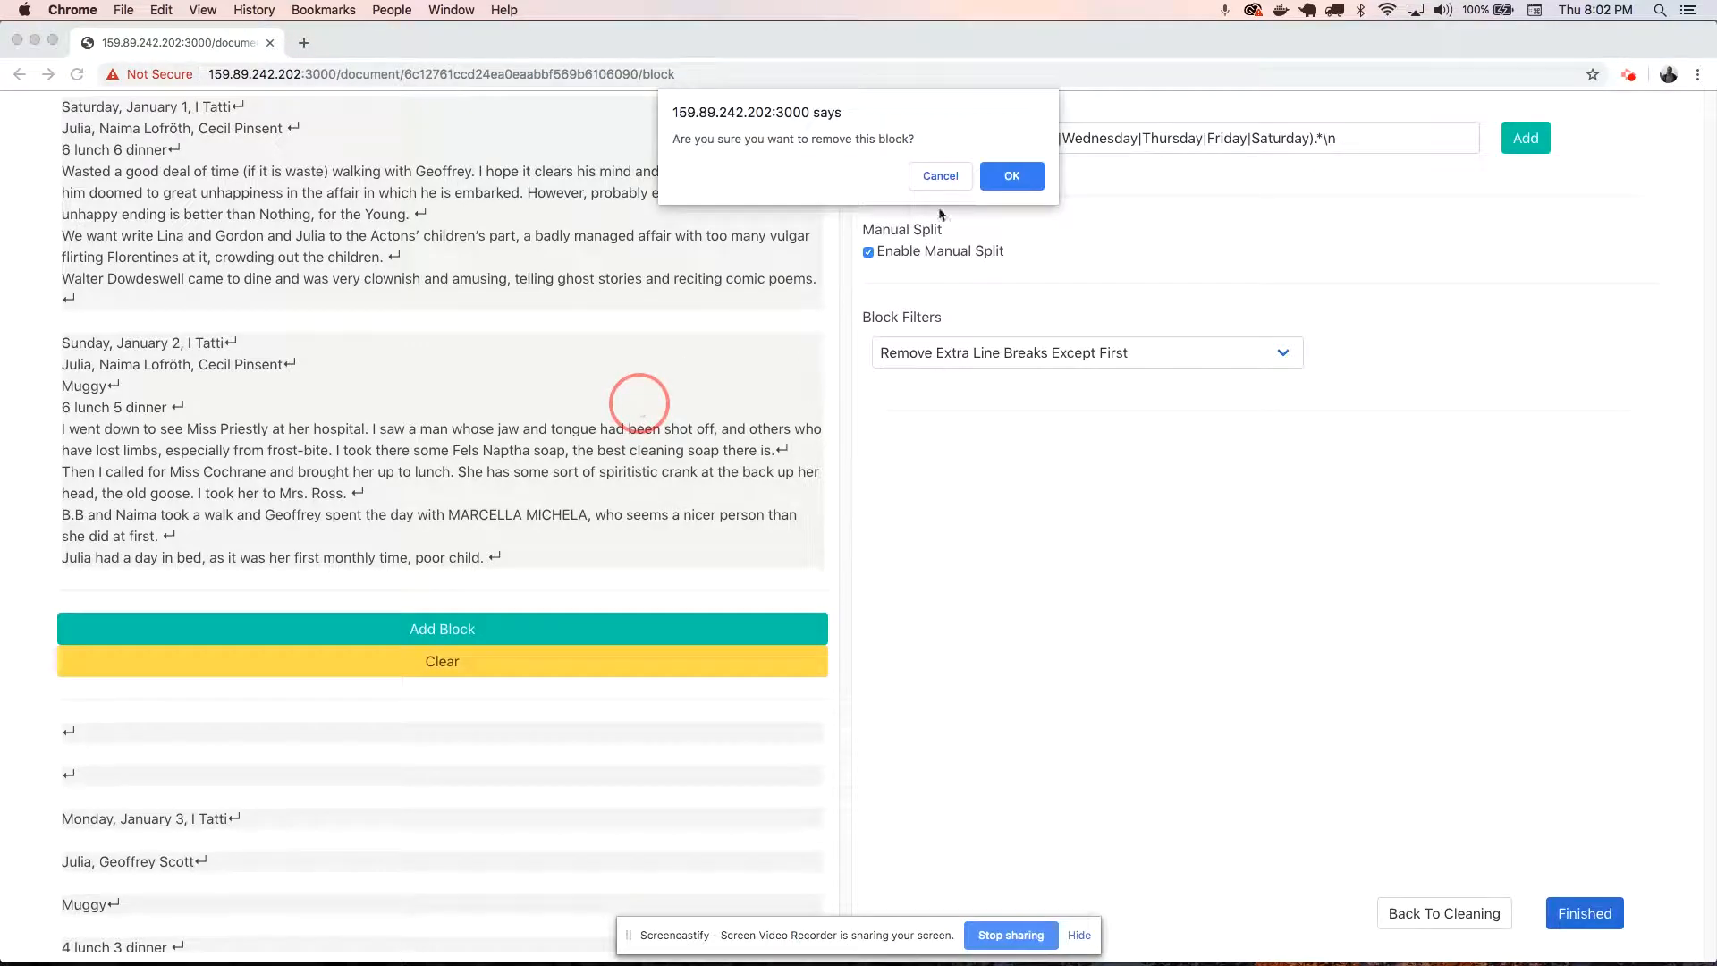
{"action": "left_click", "coordinate": [1007, 170]}
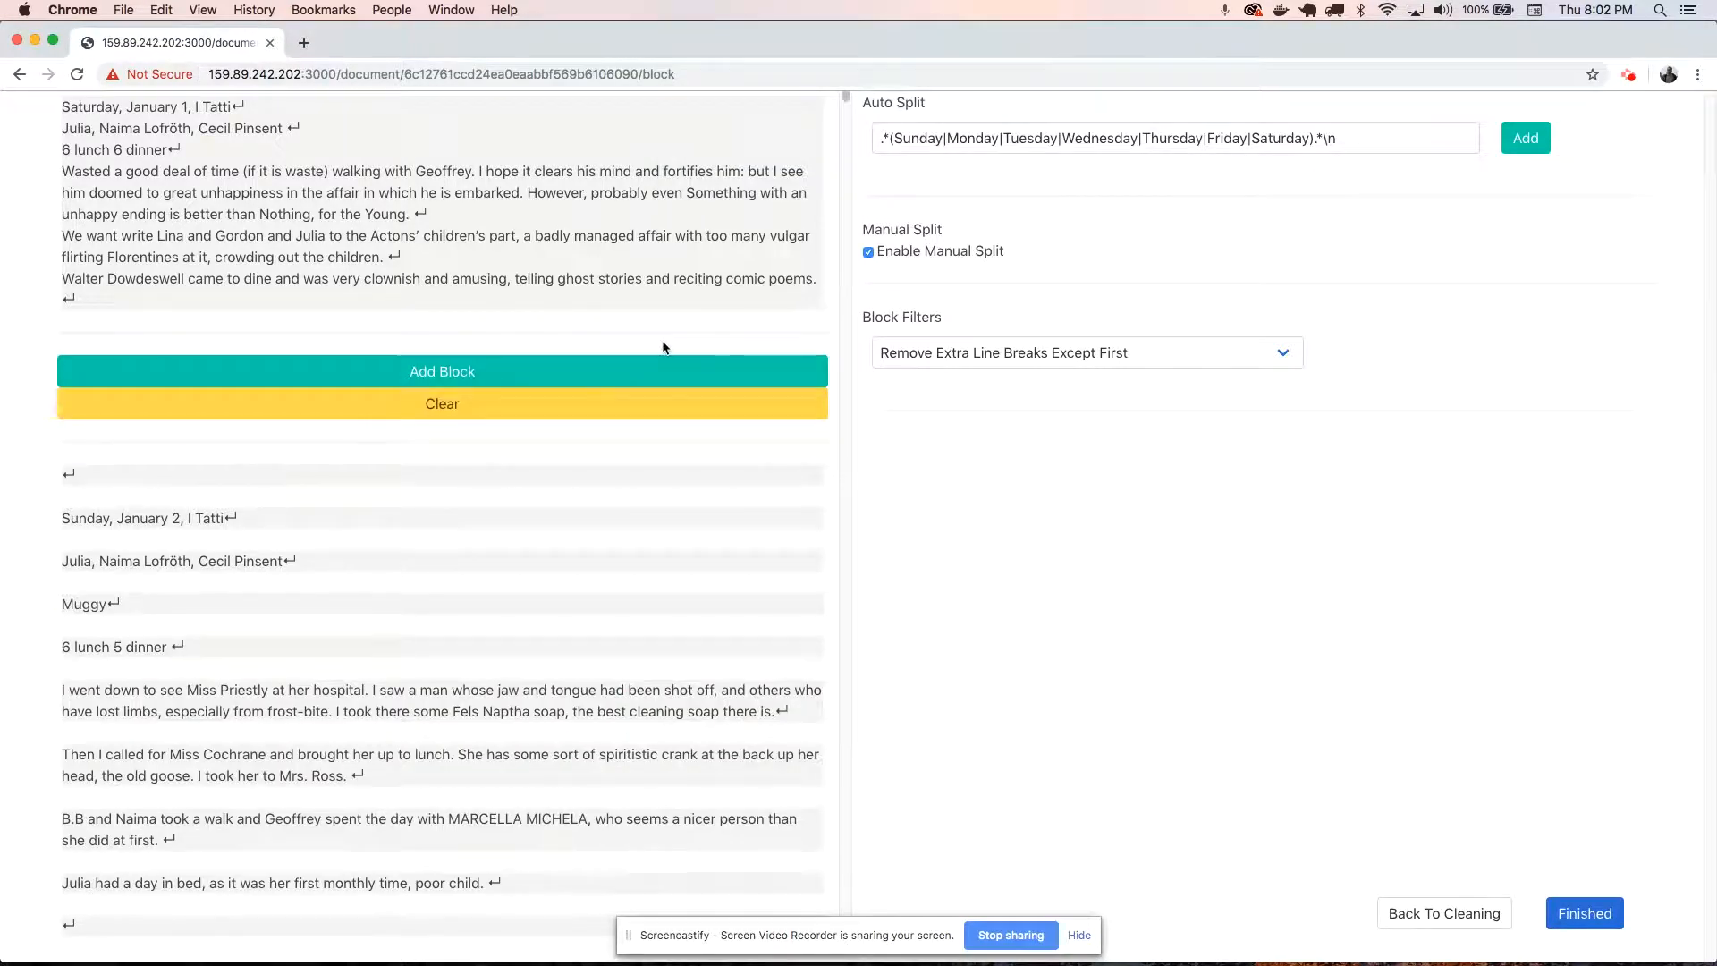
Turn off manual splitting and go back to the cleaning stage.
{"action": "mouse_move", "coordinate": [848, 99]}
{"action": "left_mouse_down"}
{"action": "mouse_move", "coordinate": [825, 614]}
{"action": "mouse_move", "coordinate": [840, 760]}
{"action": "mouse_move", "coordinate": [823, 884]}
{"action": "mouse_move", "coordinate": [846, 95]}
{"action": "left_mouse_up"}
{"action": "left_click", "coordinate": [921, 253]}
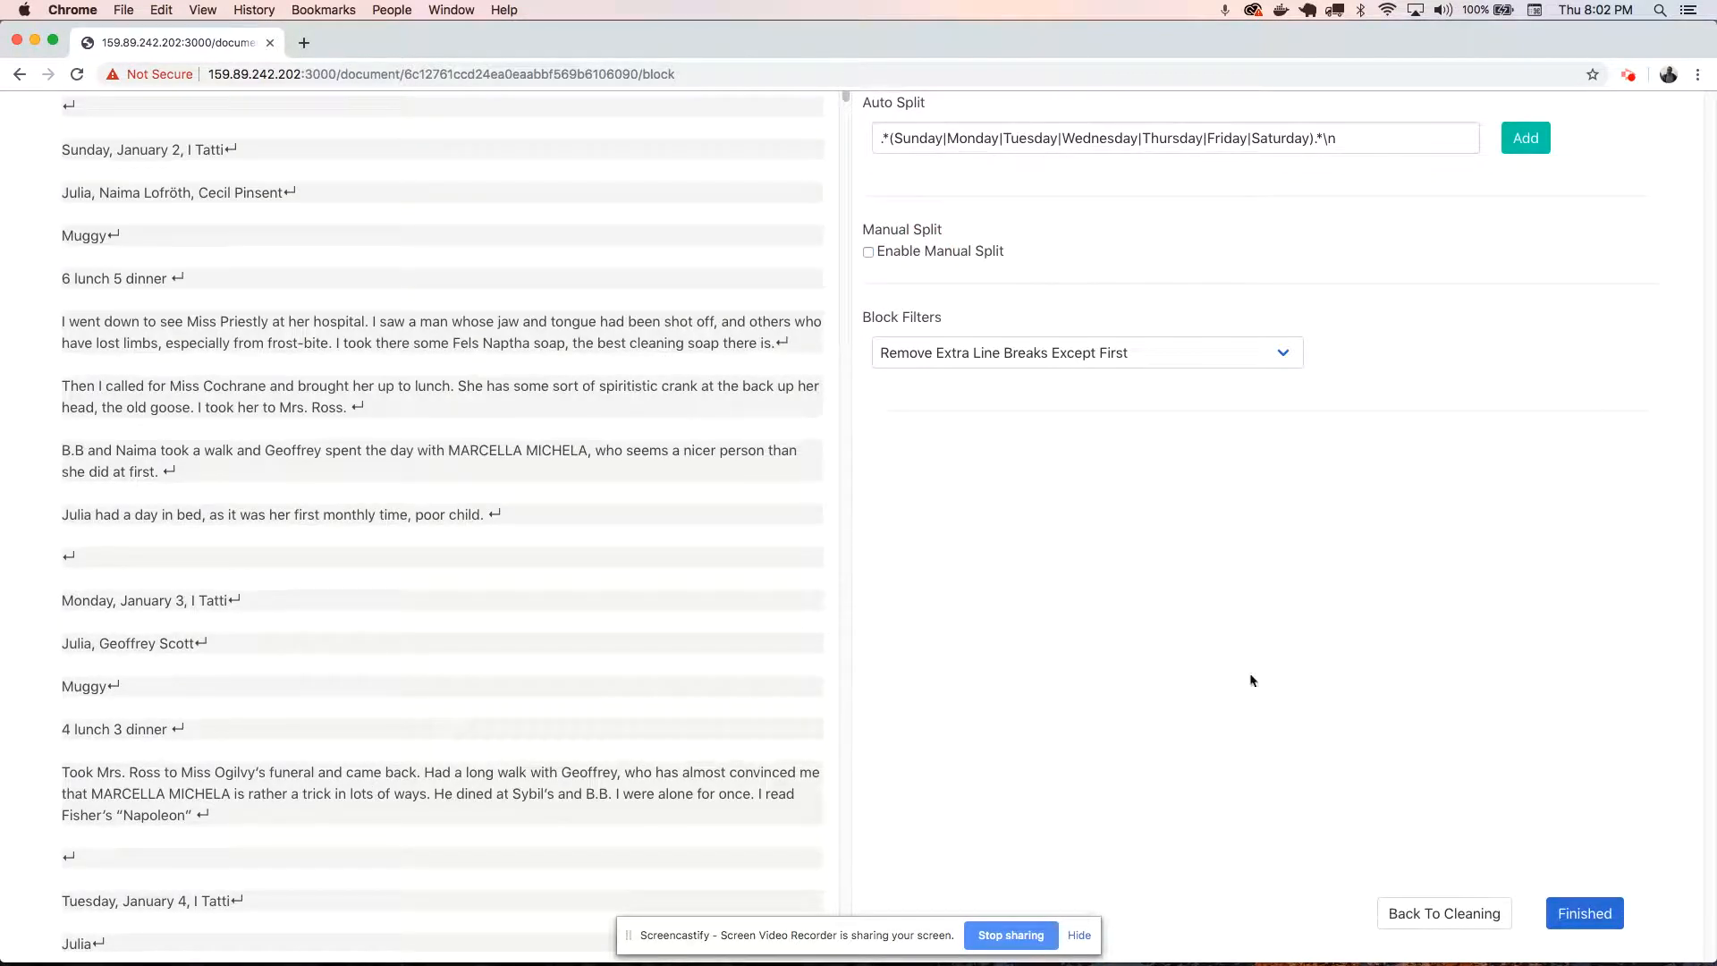
{"action": "left_click", "coordinate": [1405, 922]}
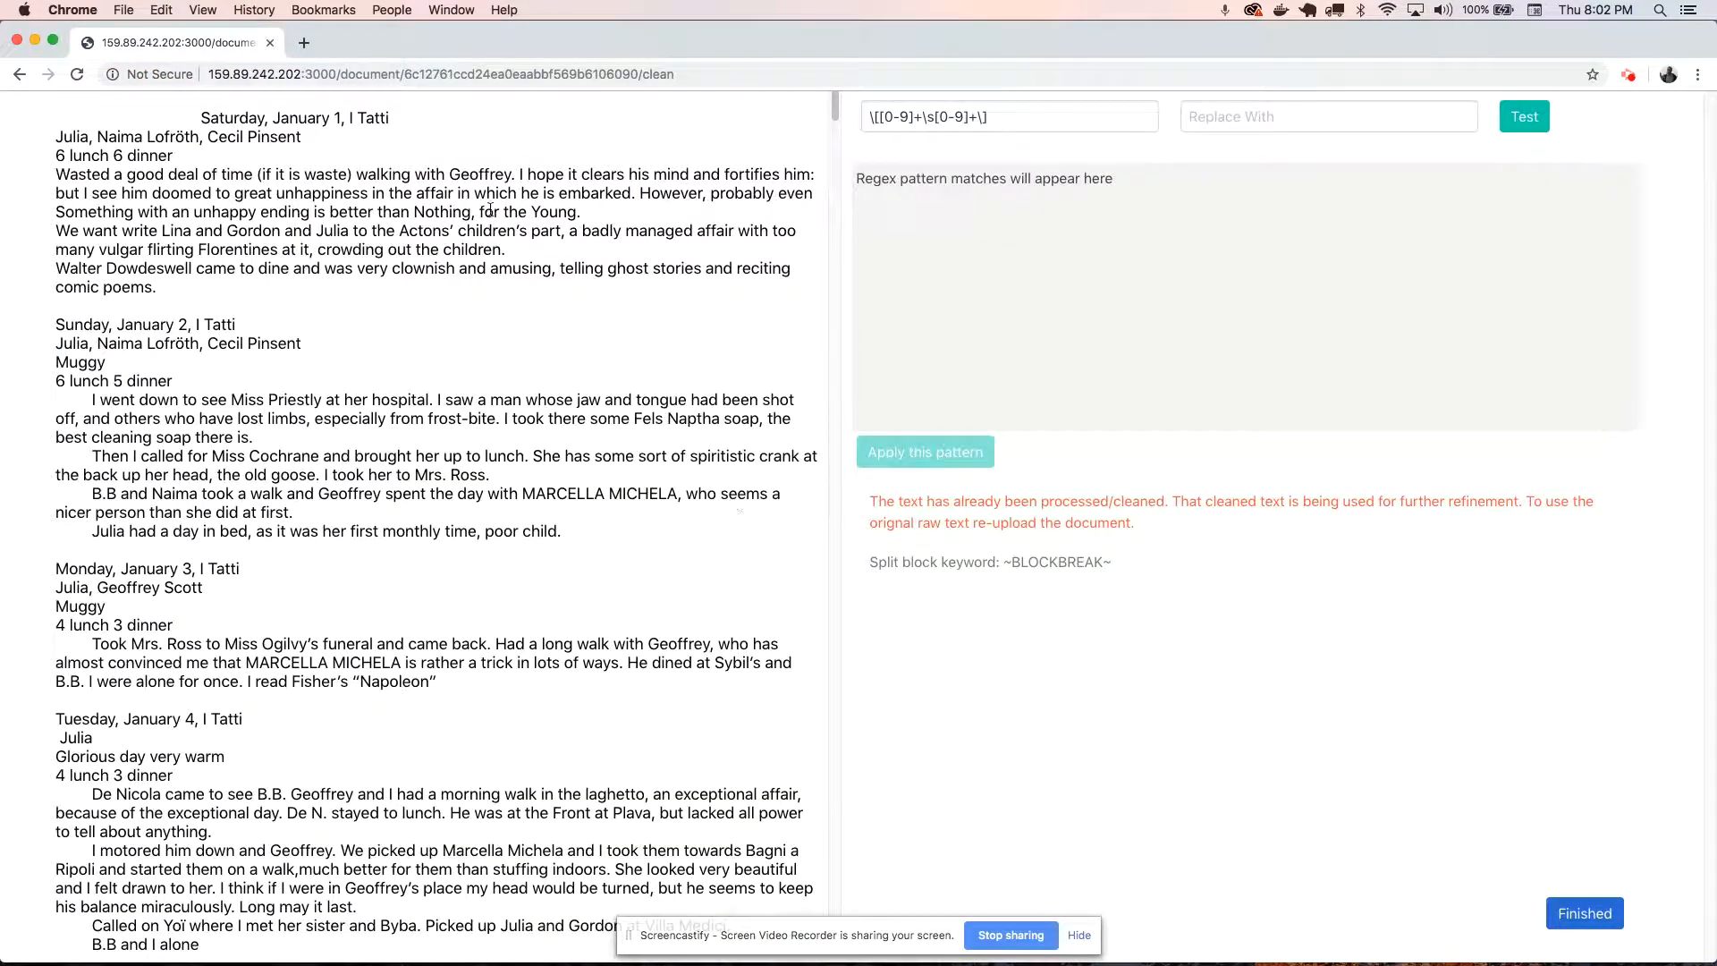
Delete the blank space before the Saturday, January 1 heading at the start of the cleaned text.
{"action": "left_click_drag", "start_coordinate": [835, 109], "coordinate": [850, 78]}
{"action": "left_click_drag", "start_coordinate": [201, 119], "coordinate": [33, 109]}
{"action": "key", "text": "BackSpace"}
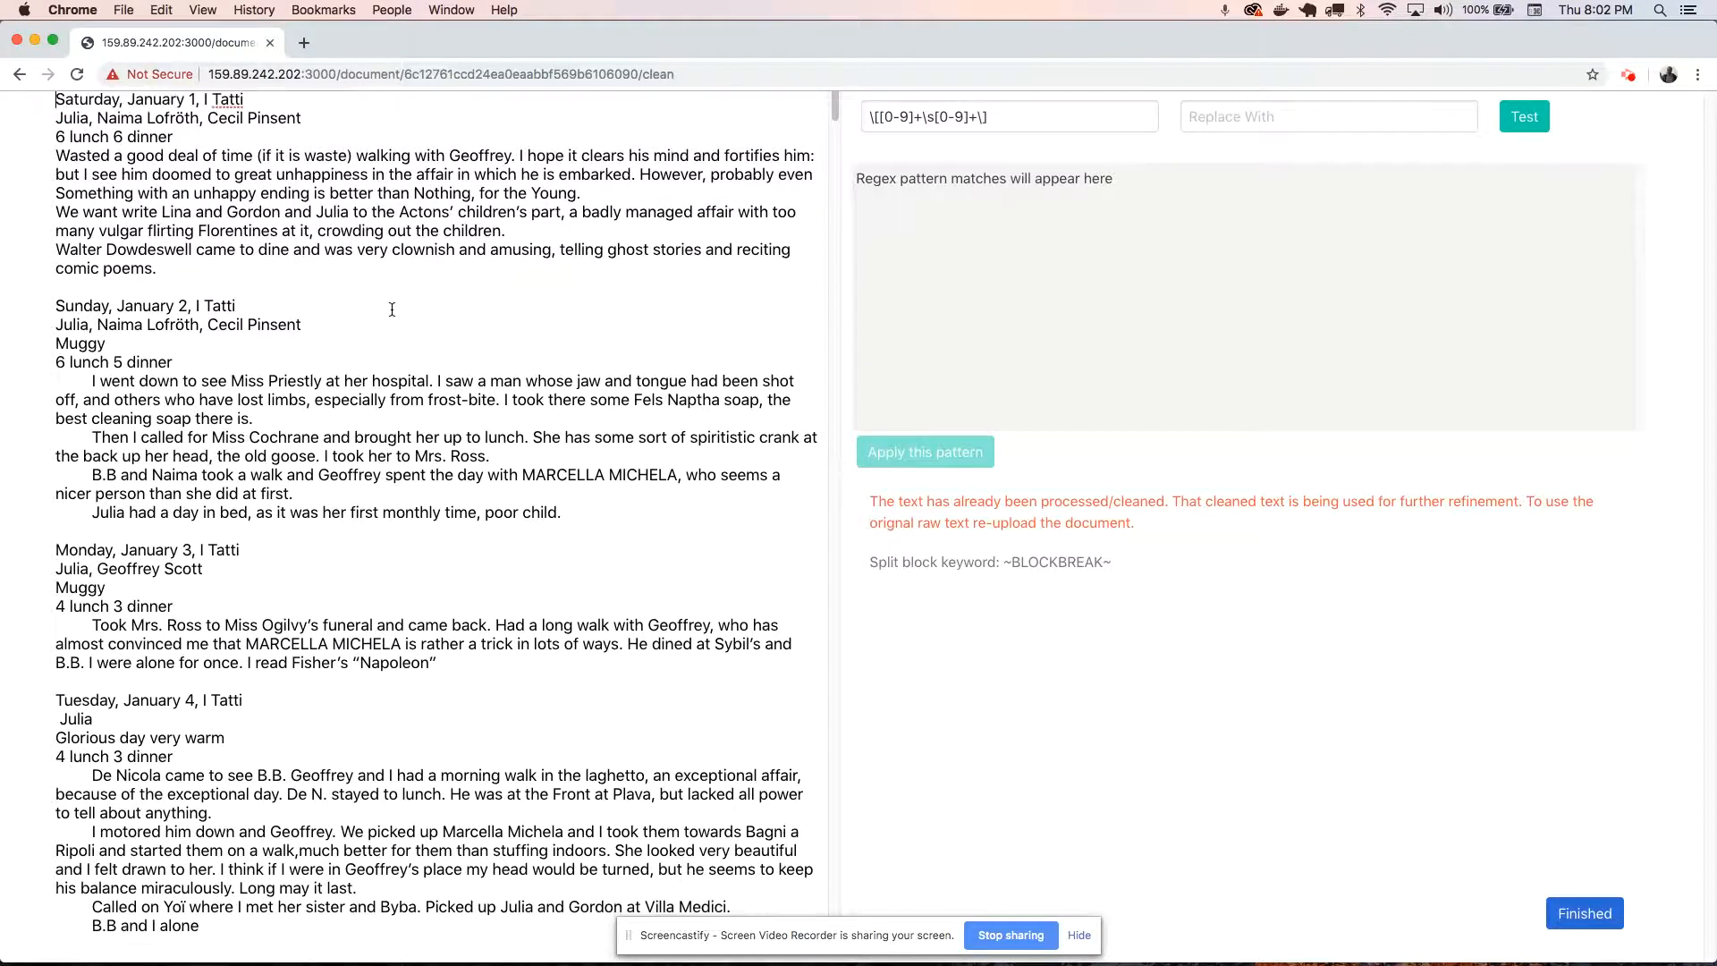
Copy the split block keyword ~BLOCKBREAK~ and insert it in the blank lines after the January 1, 2 and 3 entries.
{"action": "left_click_drag", "start_coordinate": [1003, 562], "coordinate": [1144, 573]}
{"action": "key", "text": "super+c"}
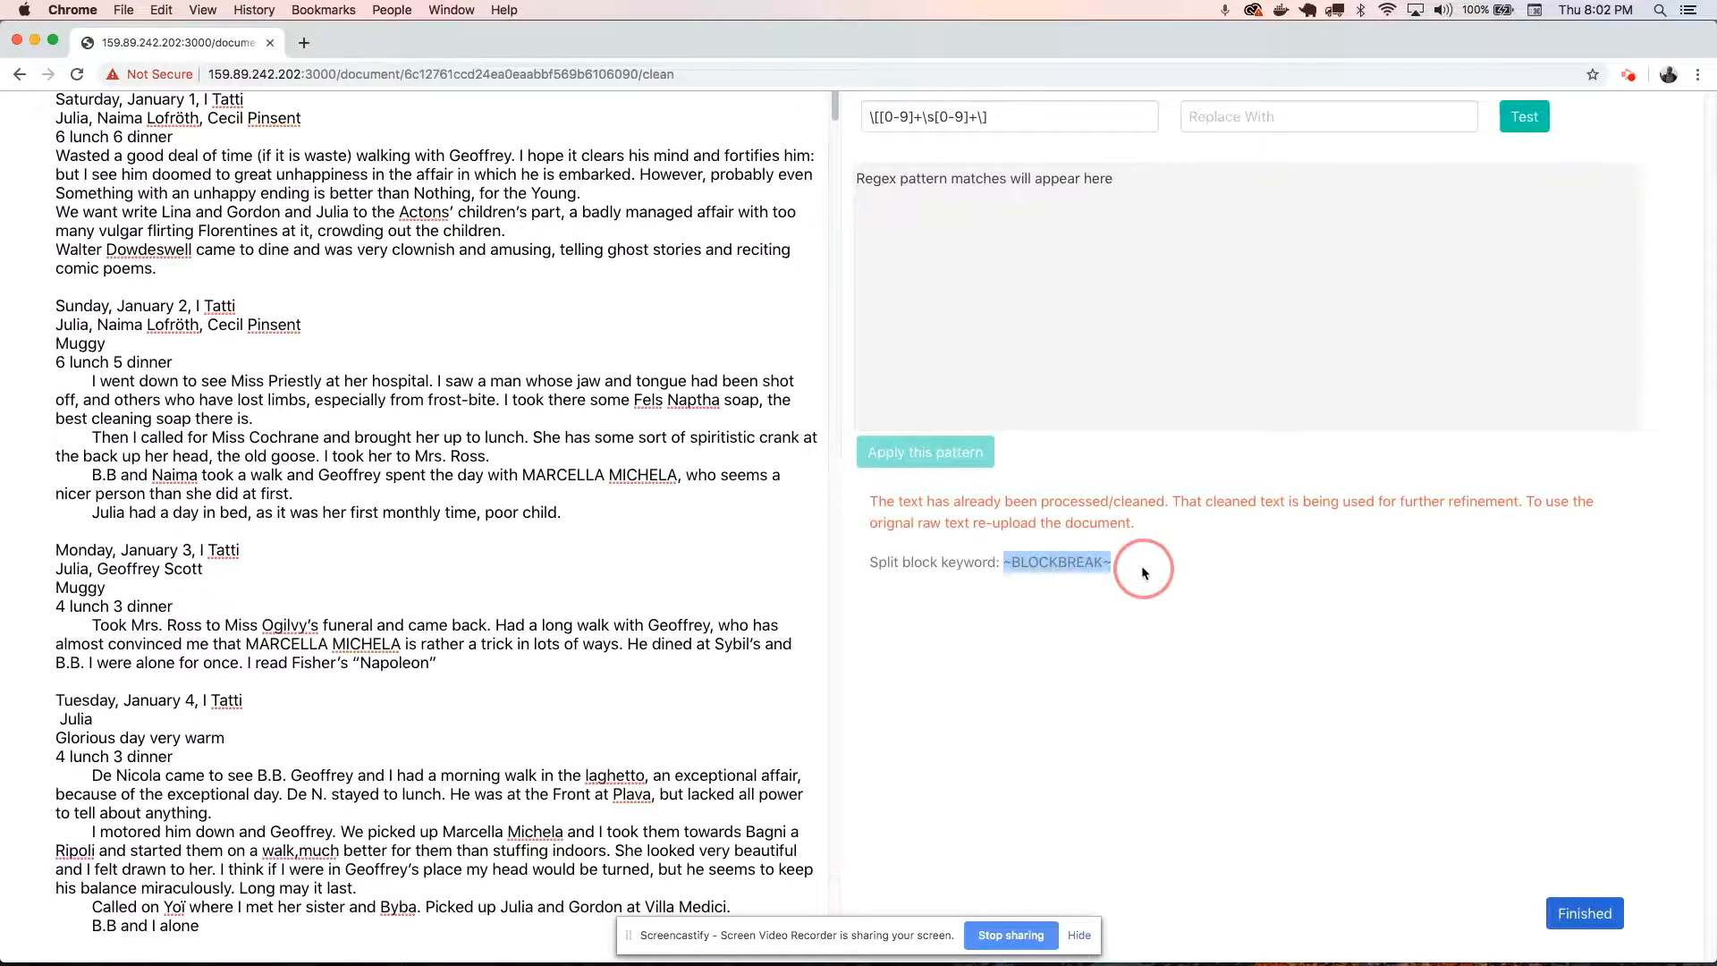
{"action": "left_click", "coordinate": [171, 294]}
{"action": "key", "text": "super+v"}
{"action": "left_click", "coordinate": [150, 534]}
{"action": "key", "text": "super+v"}
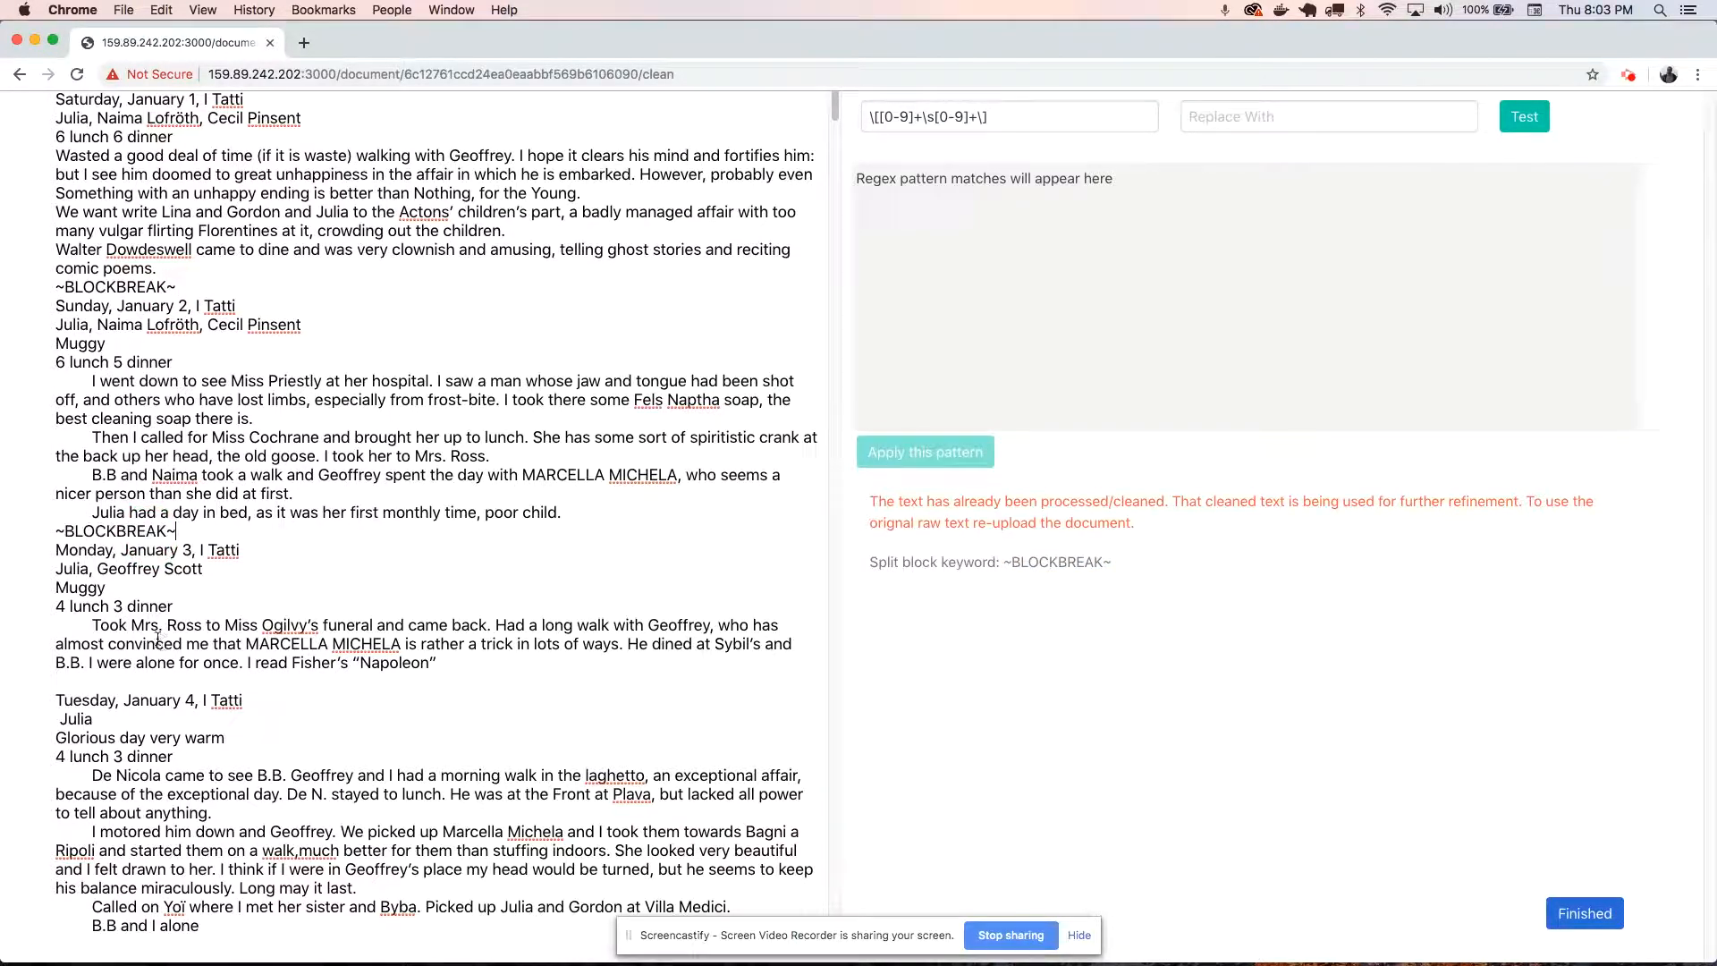
{"action": "left_click", "coordinate": [133, 682]}
{"action": "key", "text": "super+v"}
Insert ~BLOCKBREAK~ after each of the January 4 to January 7 entries and finish the cleaning stage.
{"action": "scroll", "coordinate": [179, 670], "scroll_direction": "down", "scroll_amount": 3}
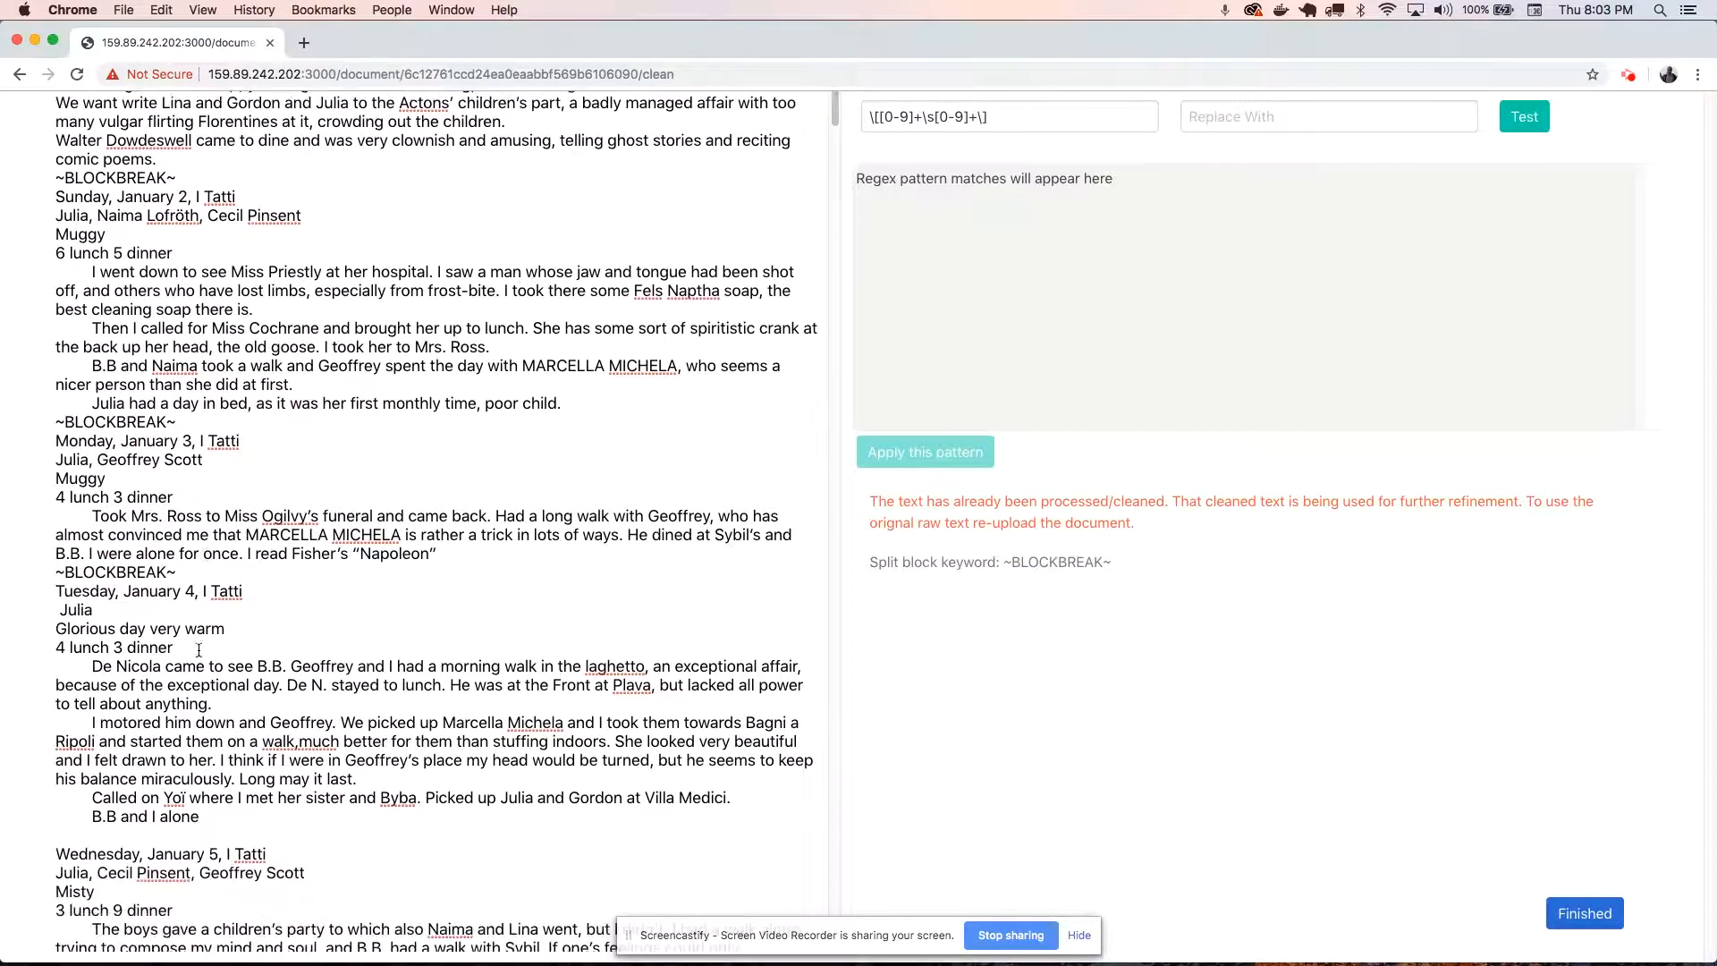
{"action": "left_click", "coordinate": [125, 836]}
{"action": "key", "text": "super+v"}
{"action": "scroll", "coordinate": [144, 762], "scroll_direction": "down", "scroll_amount": 7}
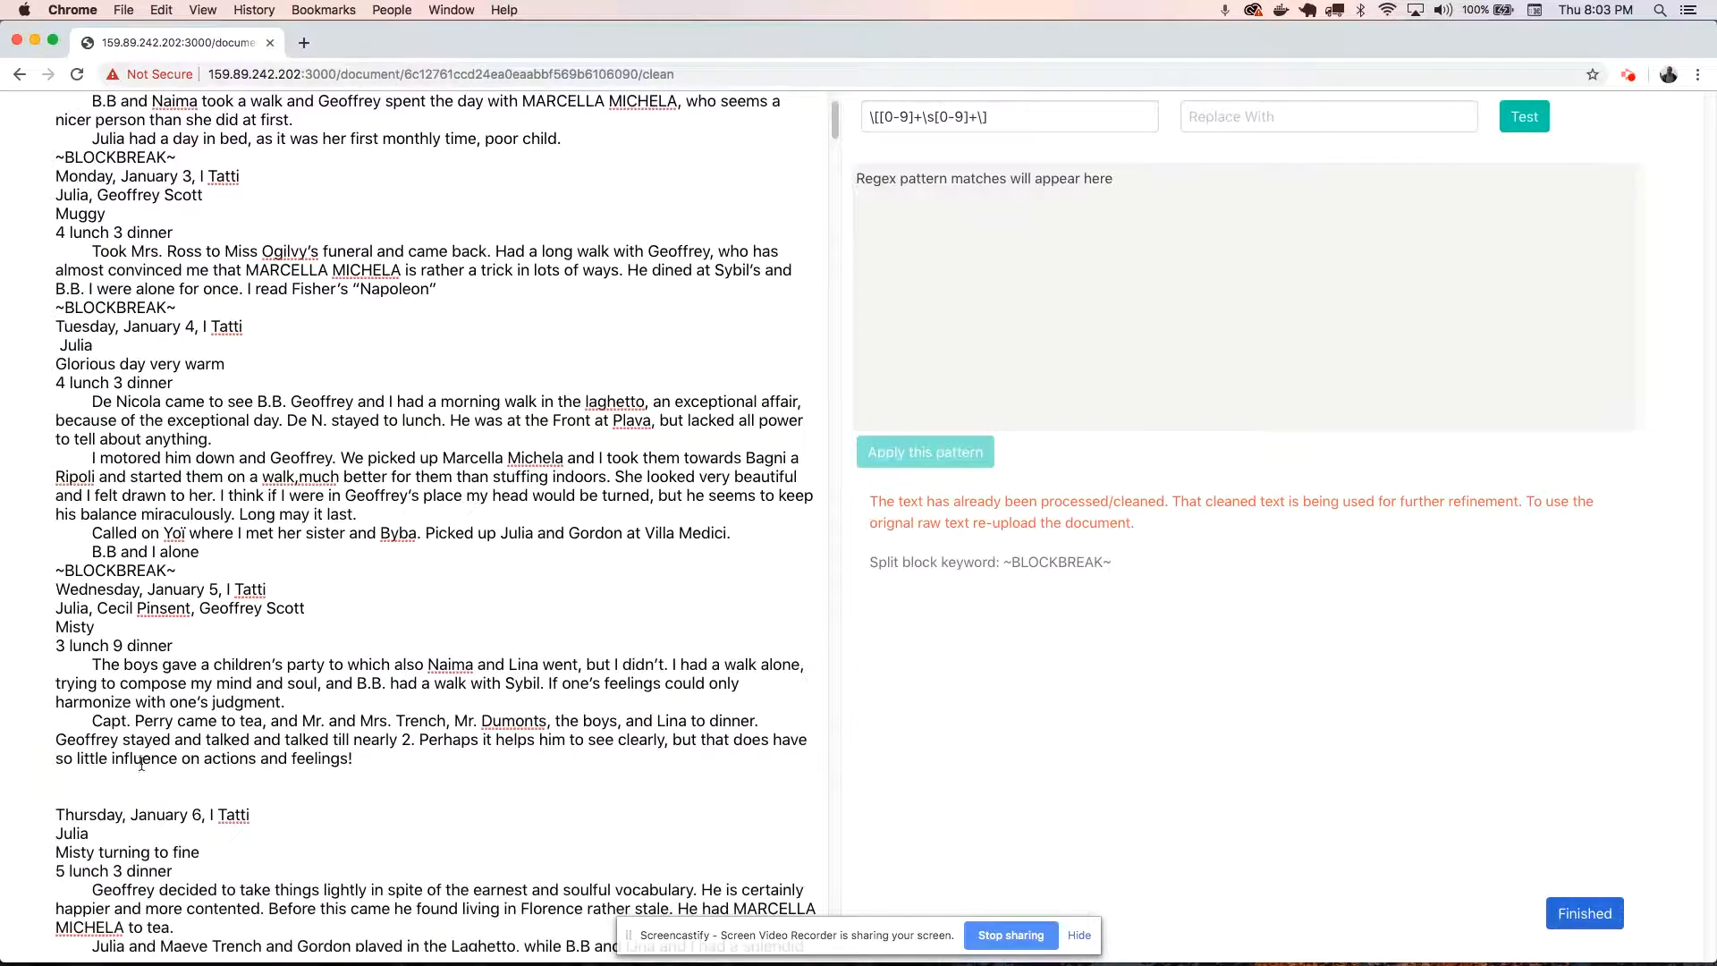
{"action": "key", "text": "super+v"}
{"action": "scroll", "coordinate": [143, 765], "scroll_direction": "down", "scroll_amount": 4}
{"action": "left_click", "coordinate": [94, 864]}
{"action": "key", "text": "super+v"}
{"action": "scroll", "coordinate": [114, 852], "scroll_direction": "down", "scroll_amount": 8}
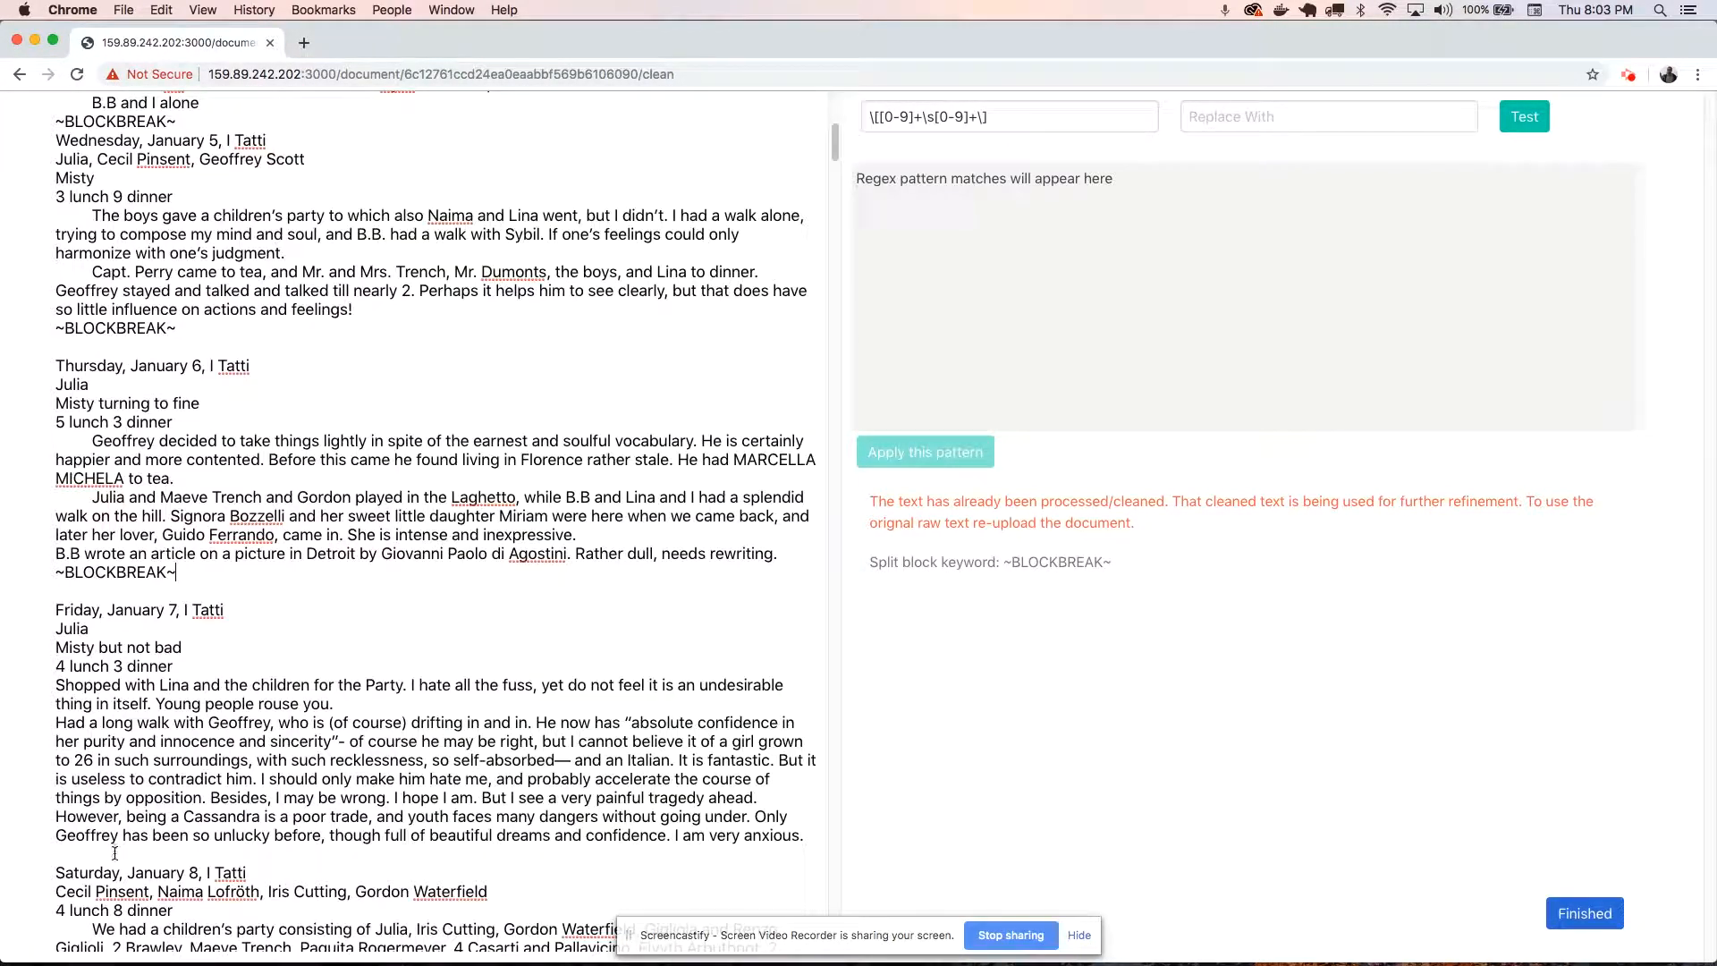
{"action": "left_click", "coordinate": [115, 852]}
{"action": "key", "text": "super+v"}
{"action": "left_click", "coordinate": [1578, 914]}
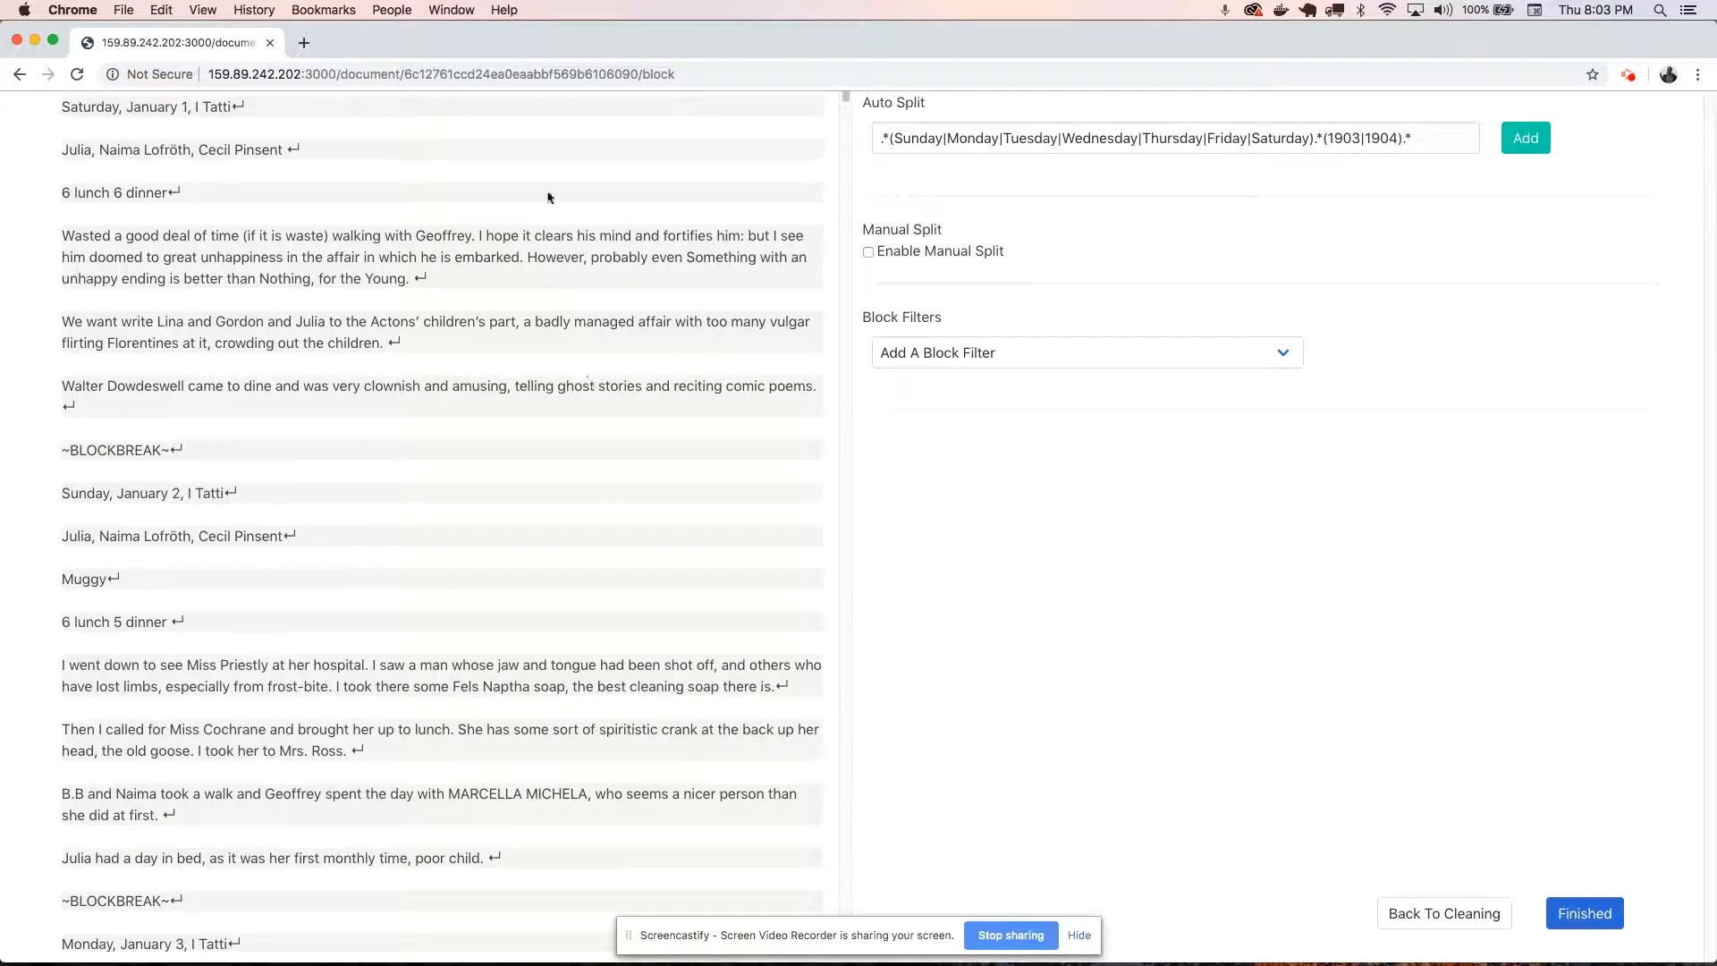
Replace the auto-split regex with ~BLOCKBREAK~ and add it to split the document at each keyword.
{"action": "triple_click", "coordinate": [1438, 140]}
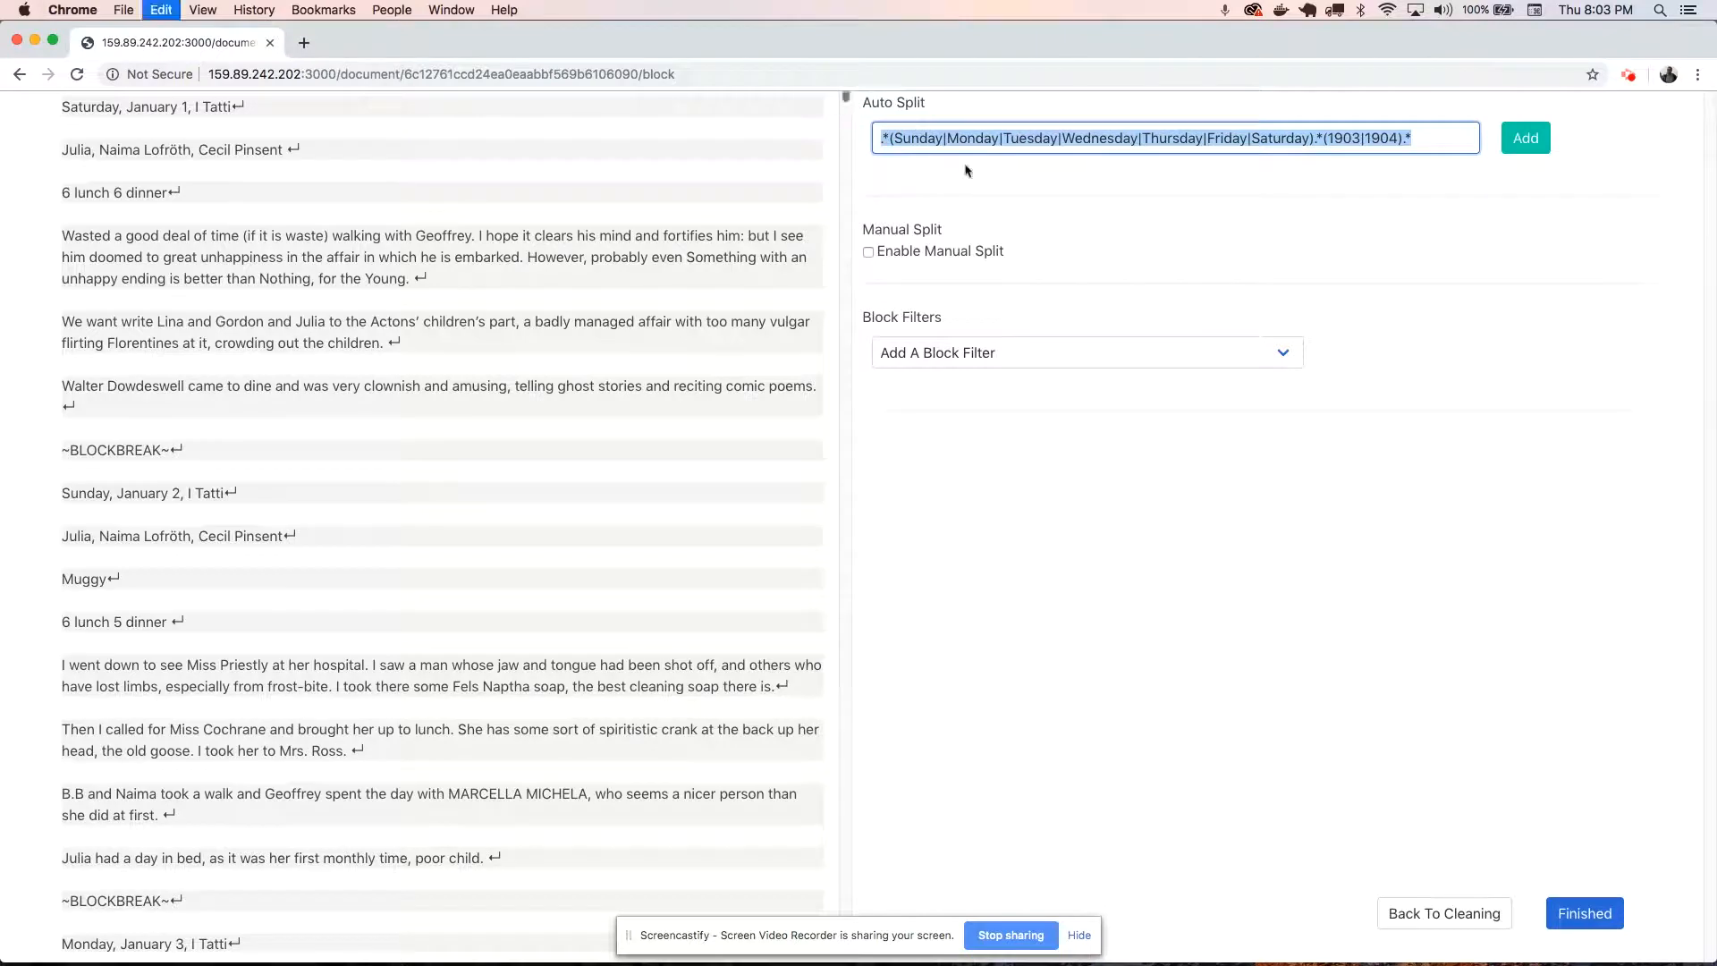
{"action": "key", "text": "super+v"}
{"action": "left_click", "coordinate": [1535, 138]}
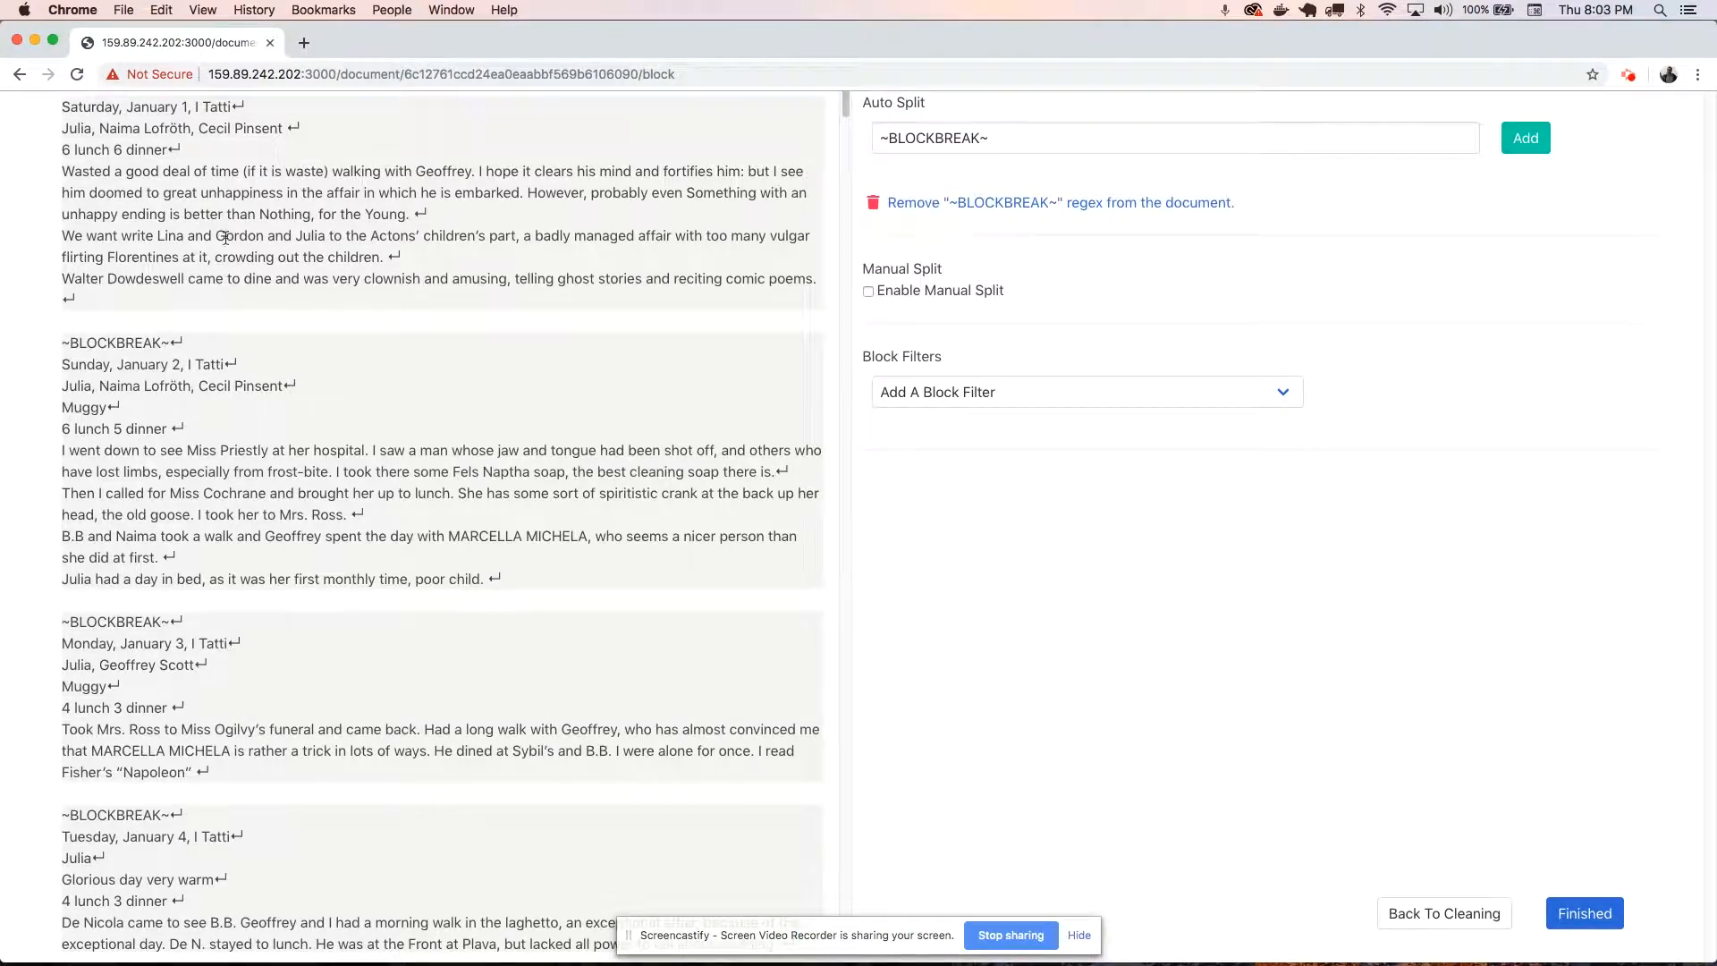
Check the blocks split at the keyword and apply the Remove Block Break Text block filter.
{"action": "scroll", "coordinate": [189, 416], "scroll_direction": "down", "scroll_amount": 1}
{"action": "scroll", "coordinate": [188, 415], "scroll_direction": "down", "scroll_amount": 2}
{"action": "scroll", "coordinate": [106, 377], "scroll_direction": "up", "scroll_amount": 3}
{"action": "left_click", "coordinate": [989, 400]}
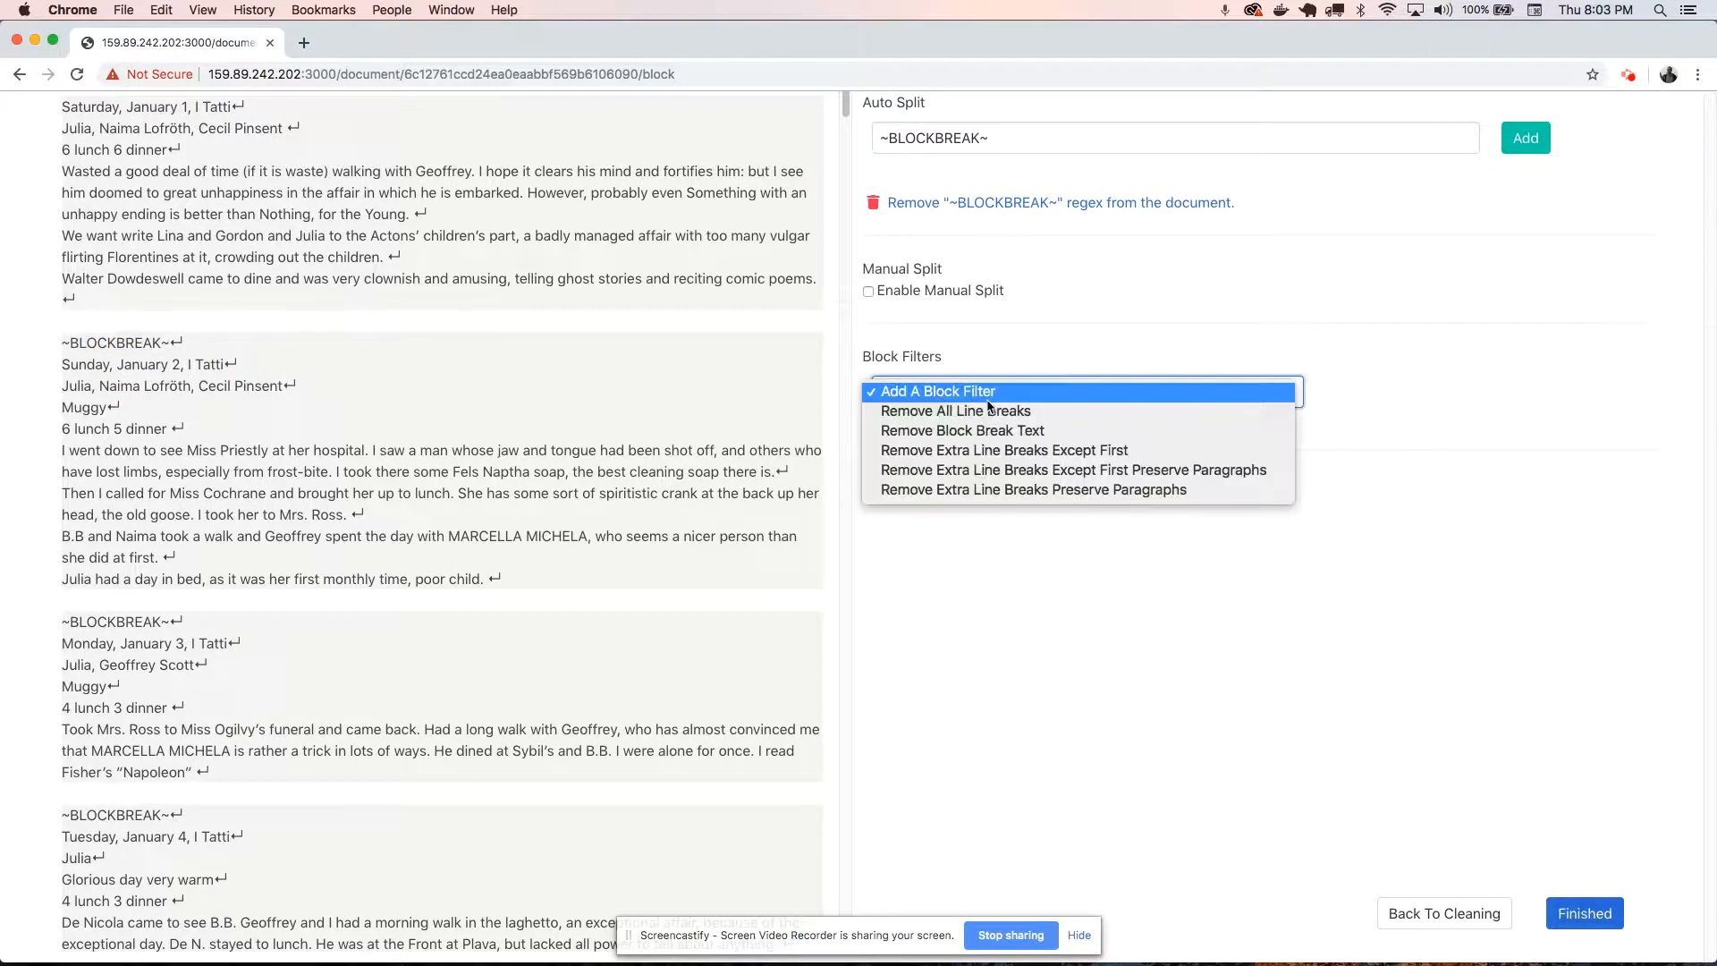
{"action": "left_click", "coordinate": [1064, 432]}
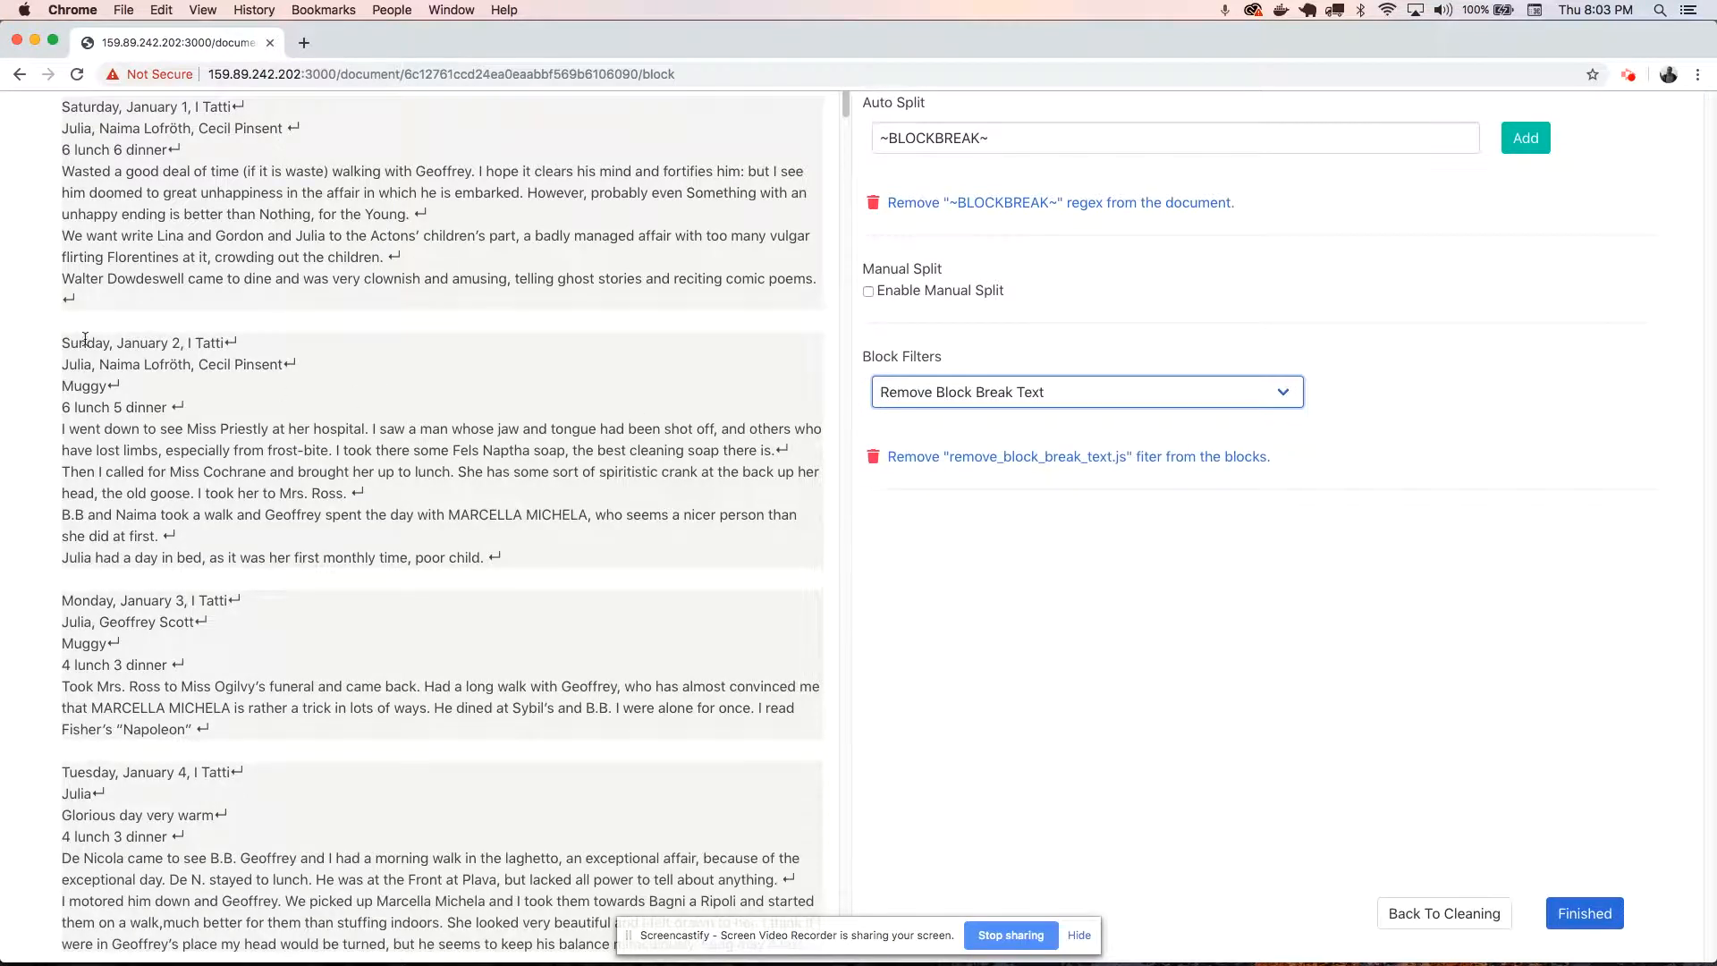
Return to the cleaning stage and replace the ~BLOCKBREAK~ keywords after the January 1 and January 2 entries with blank lines.
{"action": "left_click_drag", "start_coordinate": [71, 341], "coordinate": [293, 344]}
{"action": "left_click", "coordinate": [300, 344]}
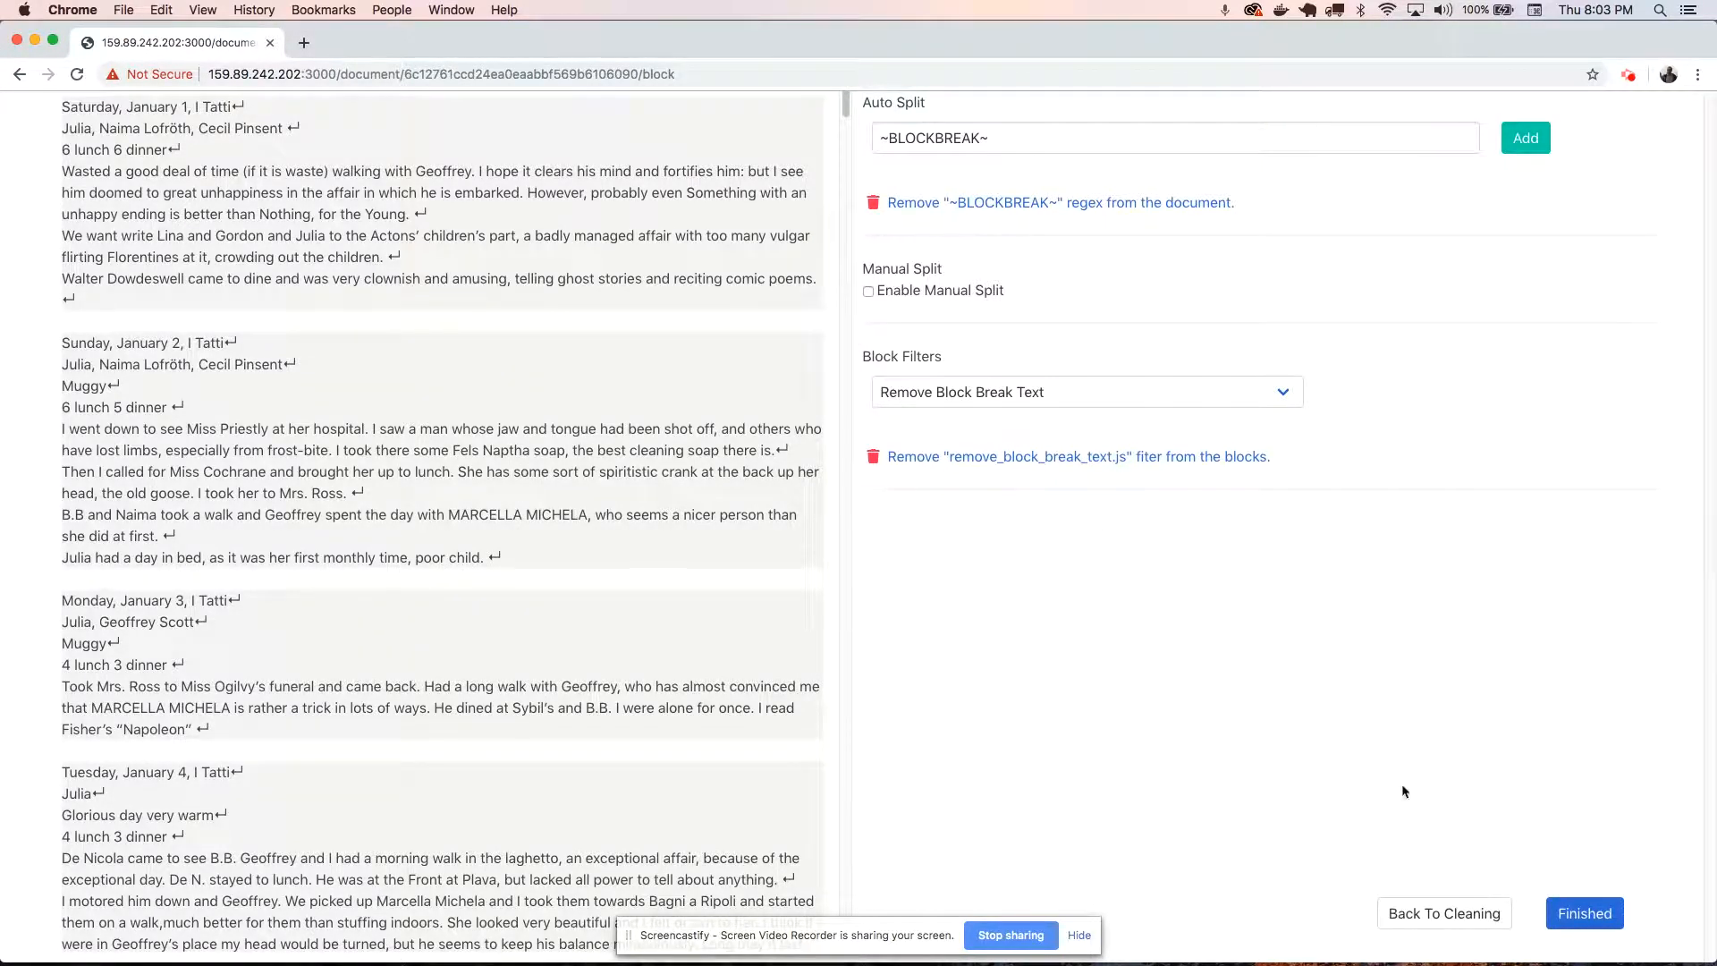
{"action": "left_click", "coordinate": [1426, 916]}
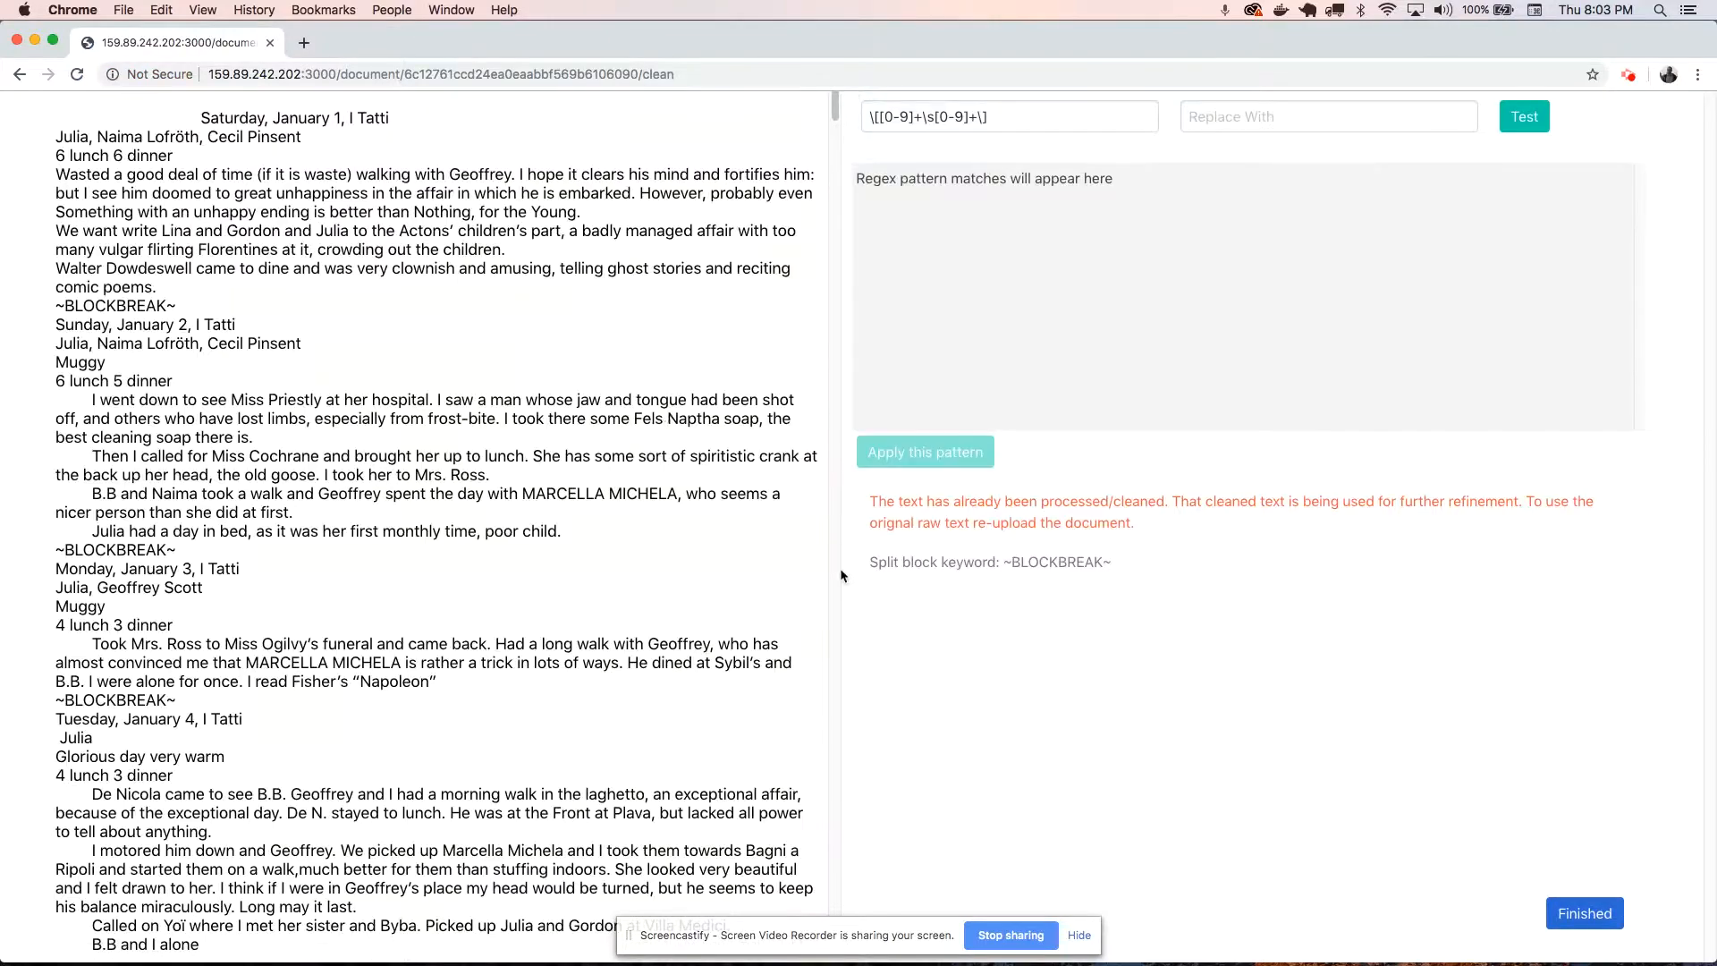
{"action": "triple_click", "coordinate": [160, 306]}
{"action": "key", "text": "BackSpace"}
{"action": "key", "text": "Return"}
{"action": "triple_click", "coordinate": [124, 547]}
{"action": "key", "text": "BackSpace"}
{"action": "key", "text": "Return"}
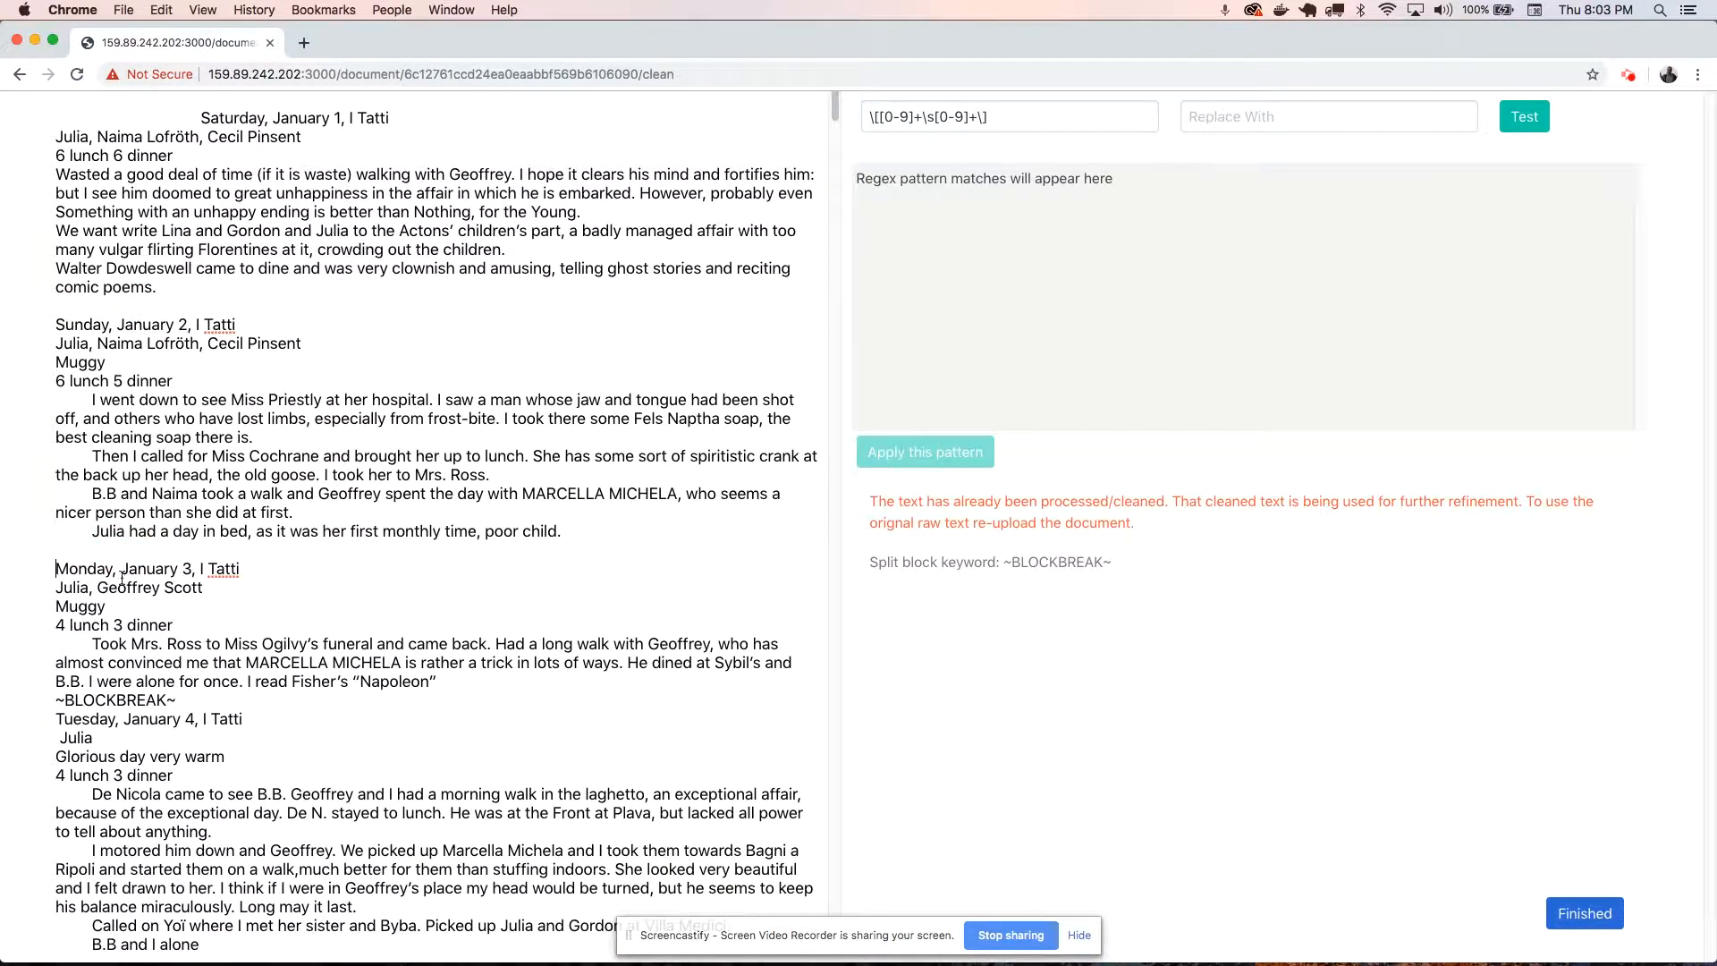
Replace the ~BLOCKBREAK~ keywords after the January 4 to January 7 entries with blank lines and finish the cleaning stage.
{"action": "scroll", "coordinate": [123, 626], "scroll_direction": "down", "scroll_amount": 5}
{"action": "triple_click", "coordinate": [120, 574]}
{"action": "key", "text": "BackSpace"}
{"action": "key", "text": "Return"}
{"action": "scroll", "coordinate": [126, 629], "scroll_direction": "down", "scroll_amount": 2}
{"action": "triple_click", "coordinate": [120, 700]}
{"action": "key", "text": "BackSpace"}
{"action": "key", "text": "Return"}
{"action": "scroll", "coordinate": [122, 700], "scroll_direction": "down", "scroll_amount": 4}
{"action": "triple_click", "coordinate": [121, 718]}
{"action": "key", "text": "BackSpace"}
{"action": "key", "text": "Return"}
{"action": "scroll", "coordinate": [126, 719], "scroll_direction": "down", "scroll_amount": 5}
{"action": "triple_click", "coordinate": [121, 543]}
{"action": "key", "text": "BackSpace"}
{"action": "key", "text": "Return"}
{"action": "scroll", "coordinate": [126, 554], "scroll_direction": "down", "scroll_amount": 15}
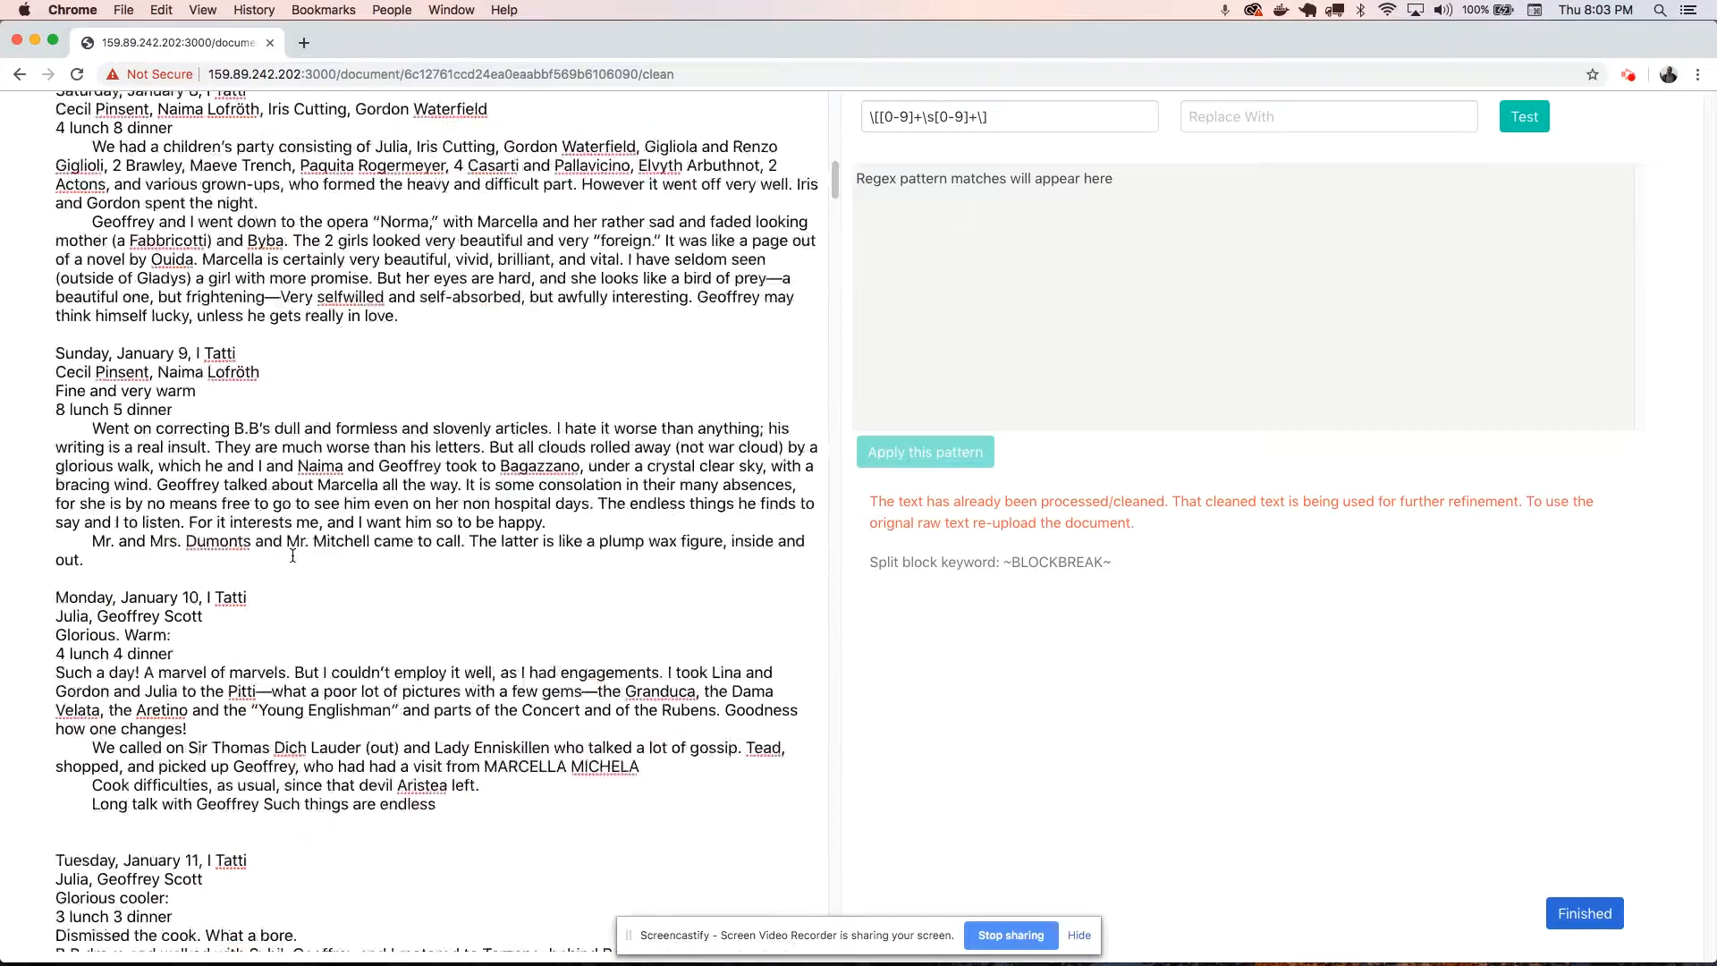
{"action": "left_click", "coordinate": [1559, 920]}
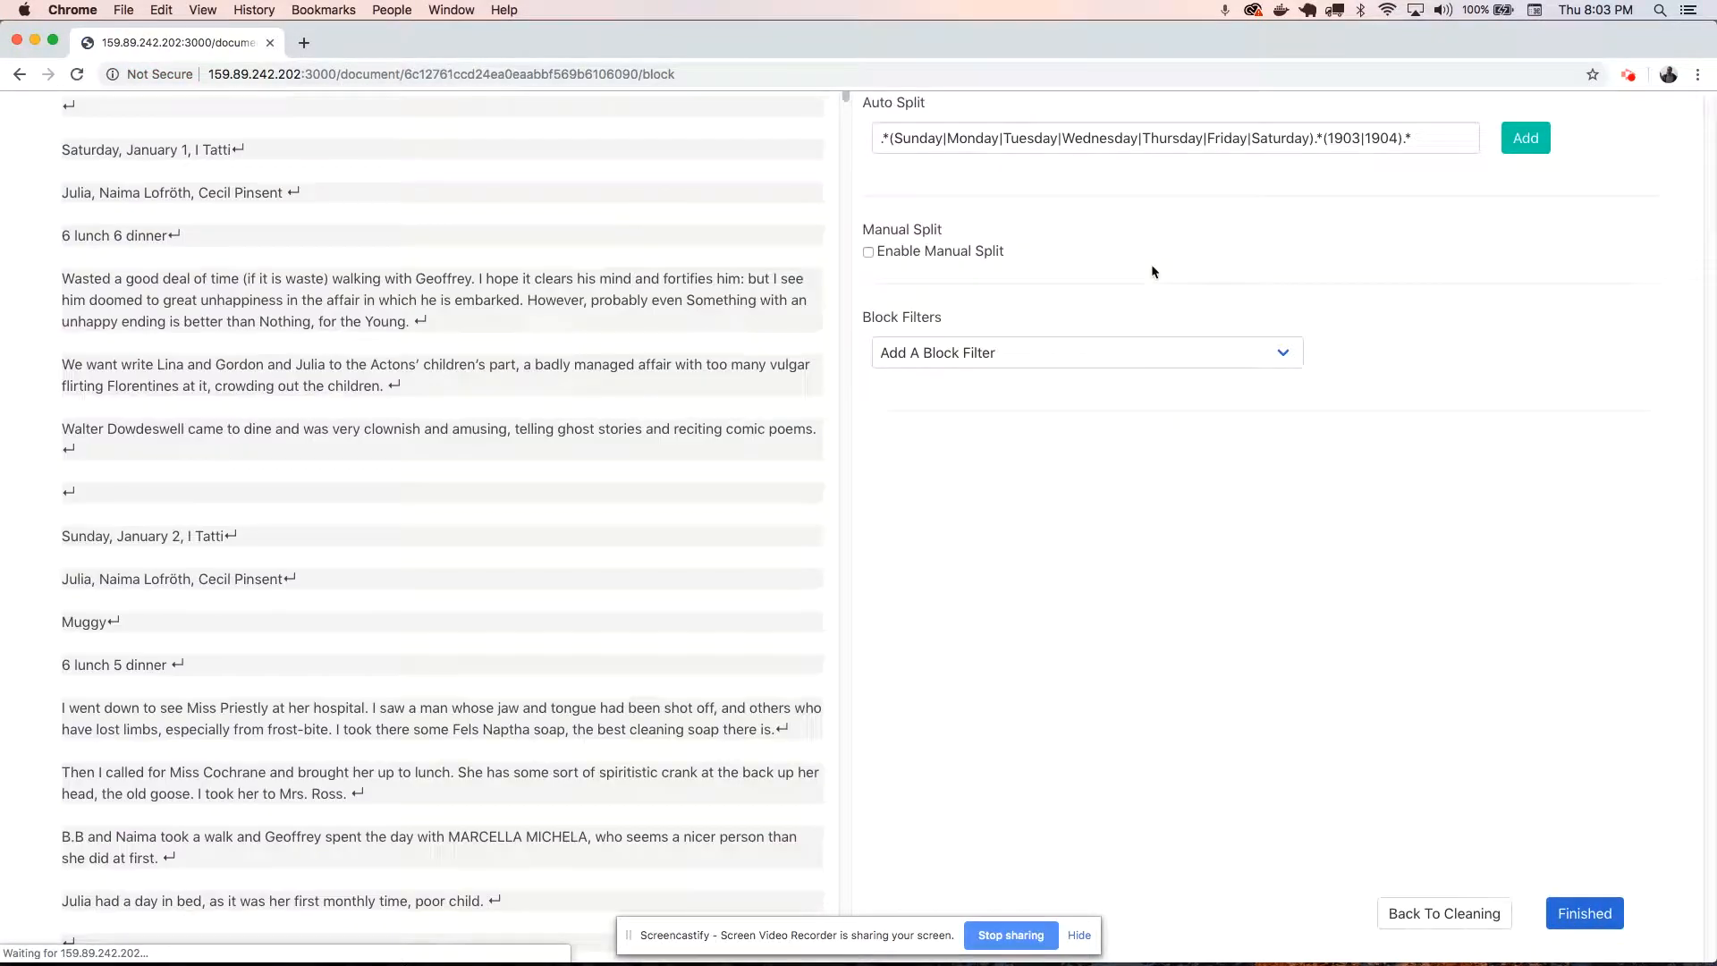
Set the auto-split regex to .*(Sunday|Monday|Tuesday|Wednesday|Thursday|Friday|Saturday).*\n and add it to the document.
{"action": "left_click_drag", "start_coordinate": [1324, 139], "coordinate": [1521, 148]}
{"action": "key", "text": "BackSpace"}
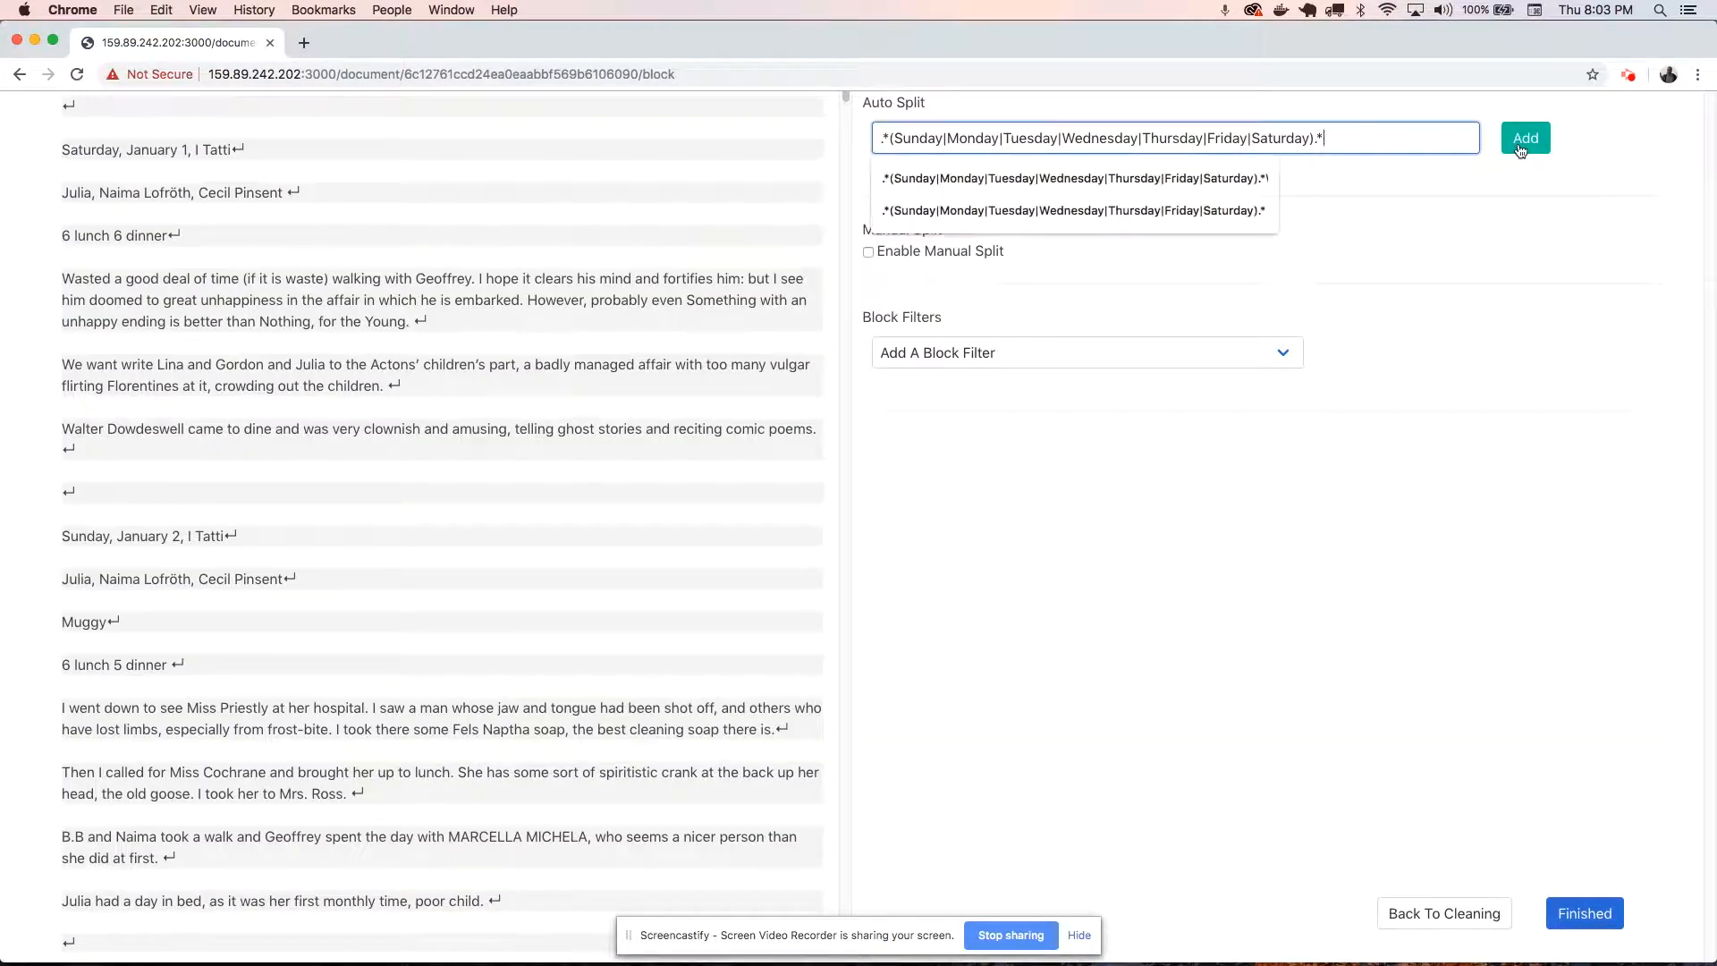
{"action": "type", "text": "\\n"}
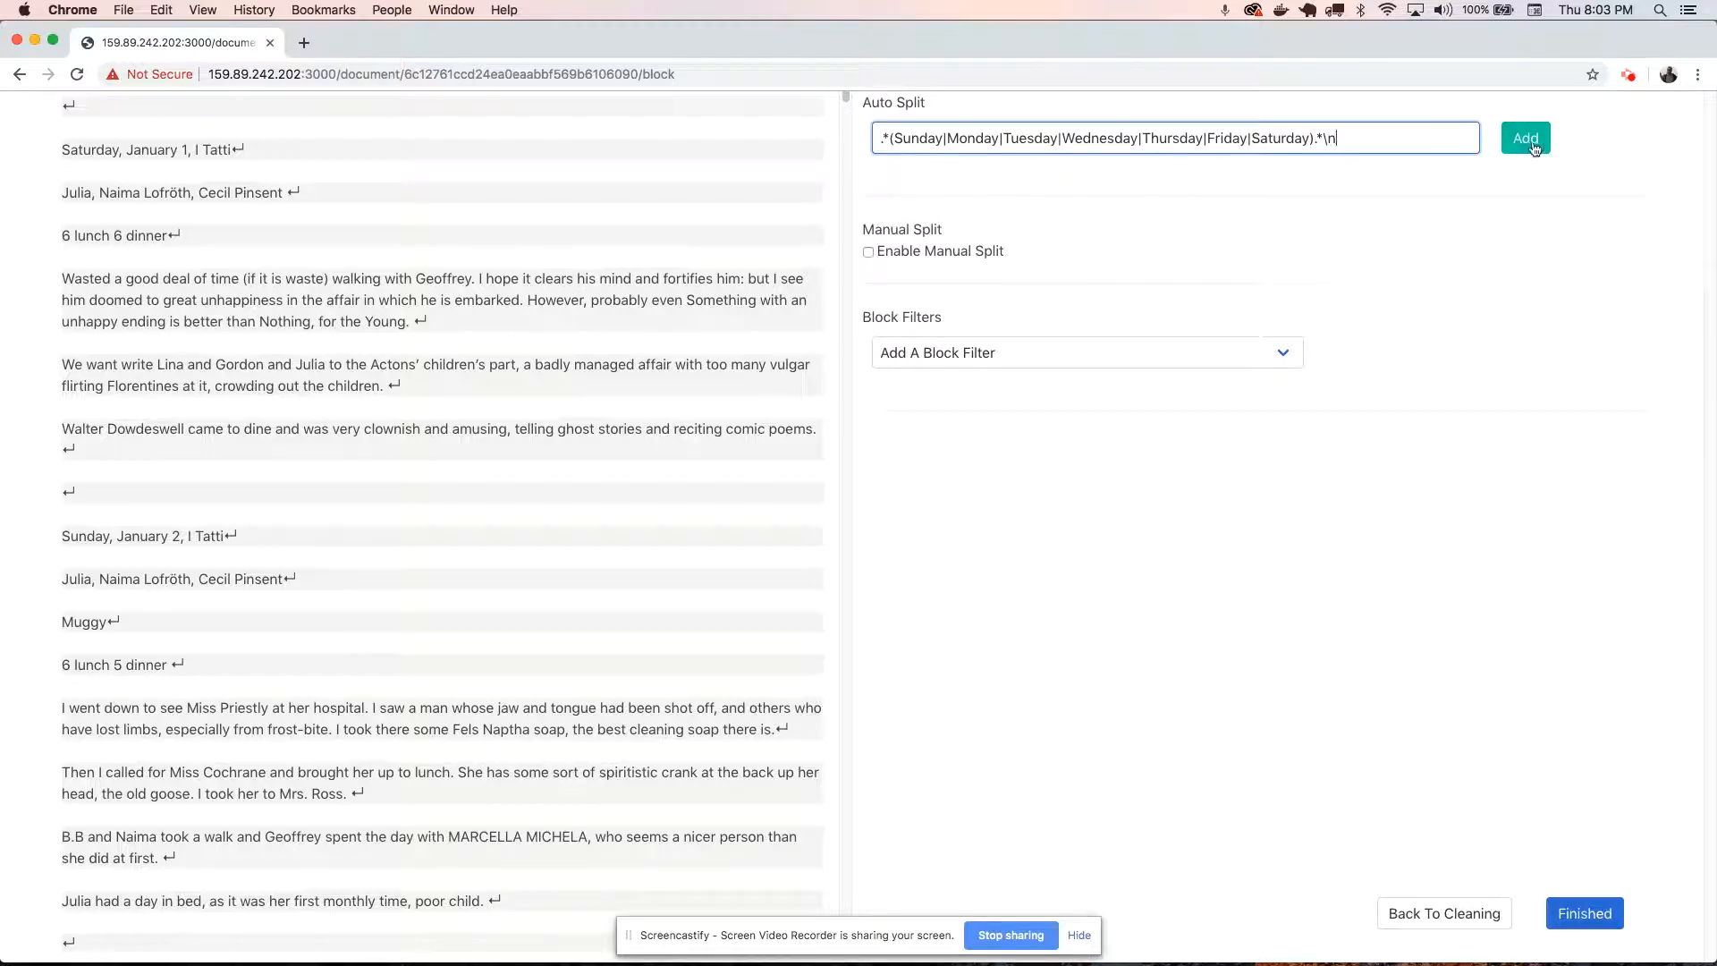
{"action": "left_click", "coordinate": [1535, 148]}
Apply the Remove Extra Line Breaks Except First block filter and finish the block-splitting stage.
{"action": "left_click", "coordinate": [944, 399]}
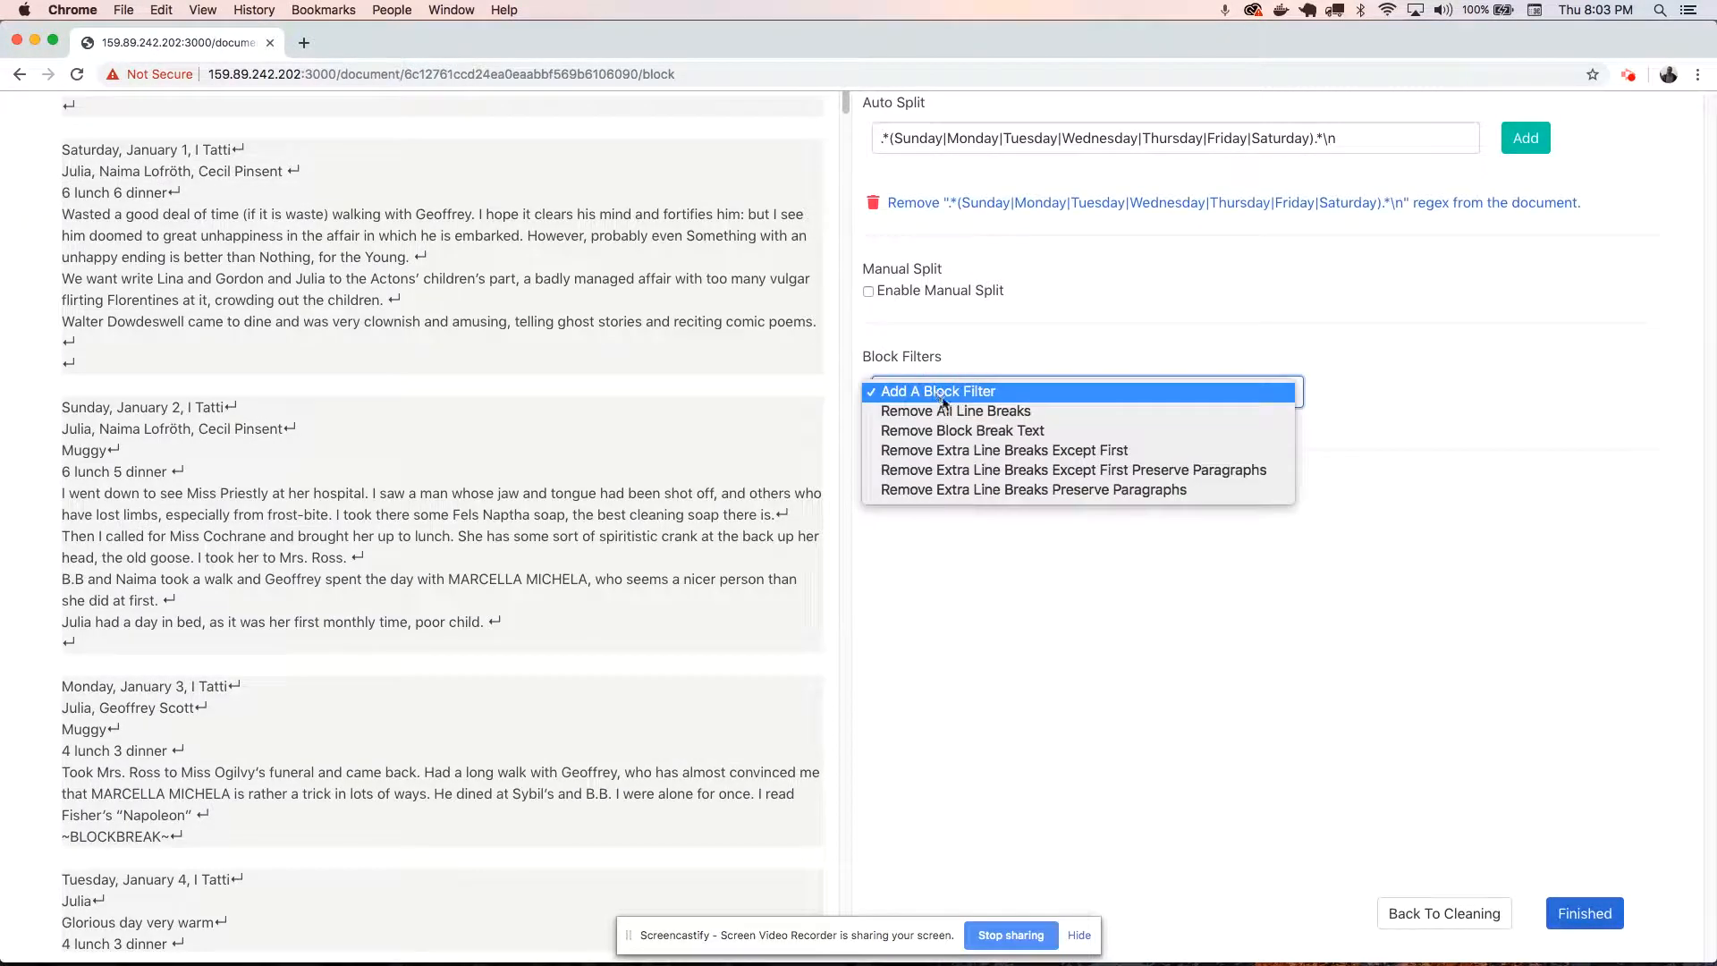
{"action": "left_click", "coordinate": [1033, 458]}
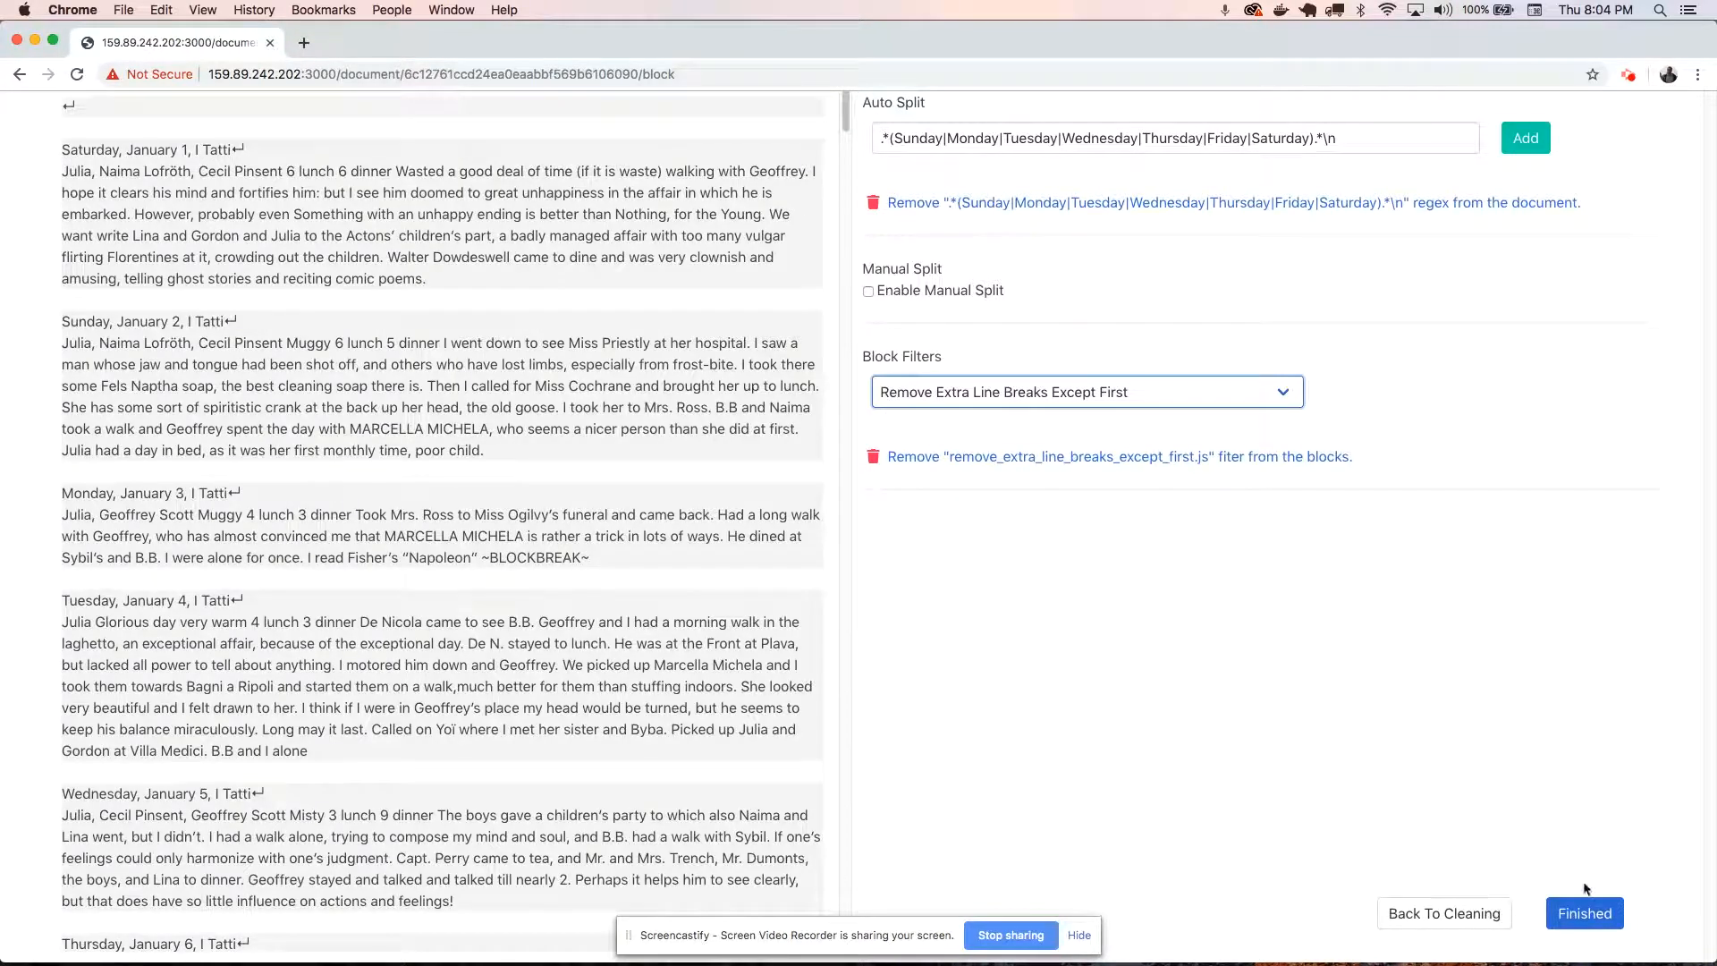
{"action": "left_click", "coordinate": [1585, 912]}
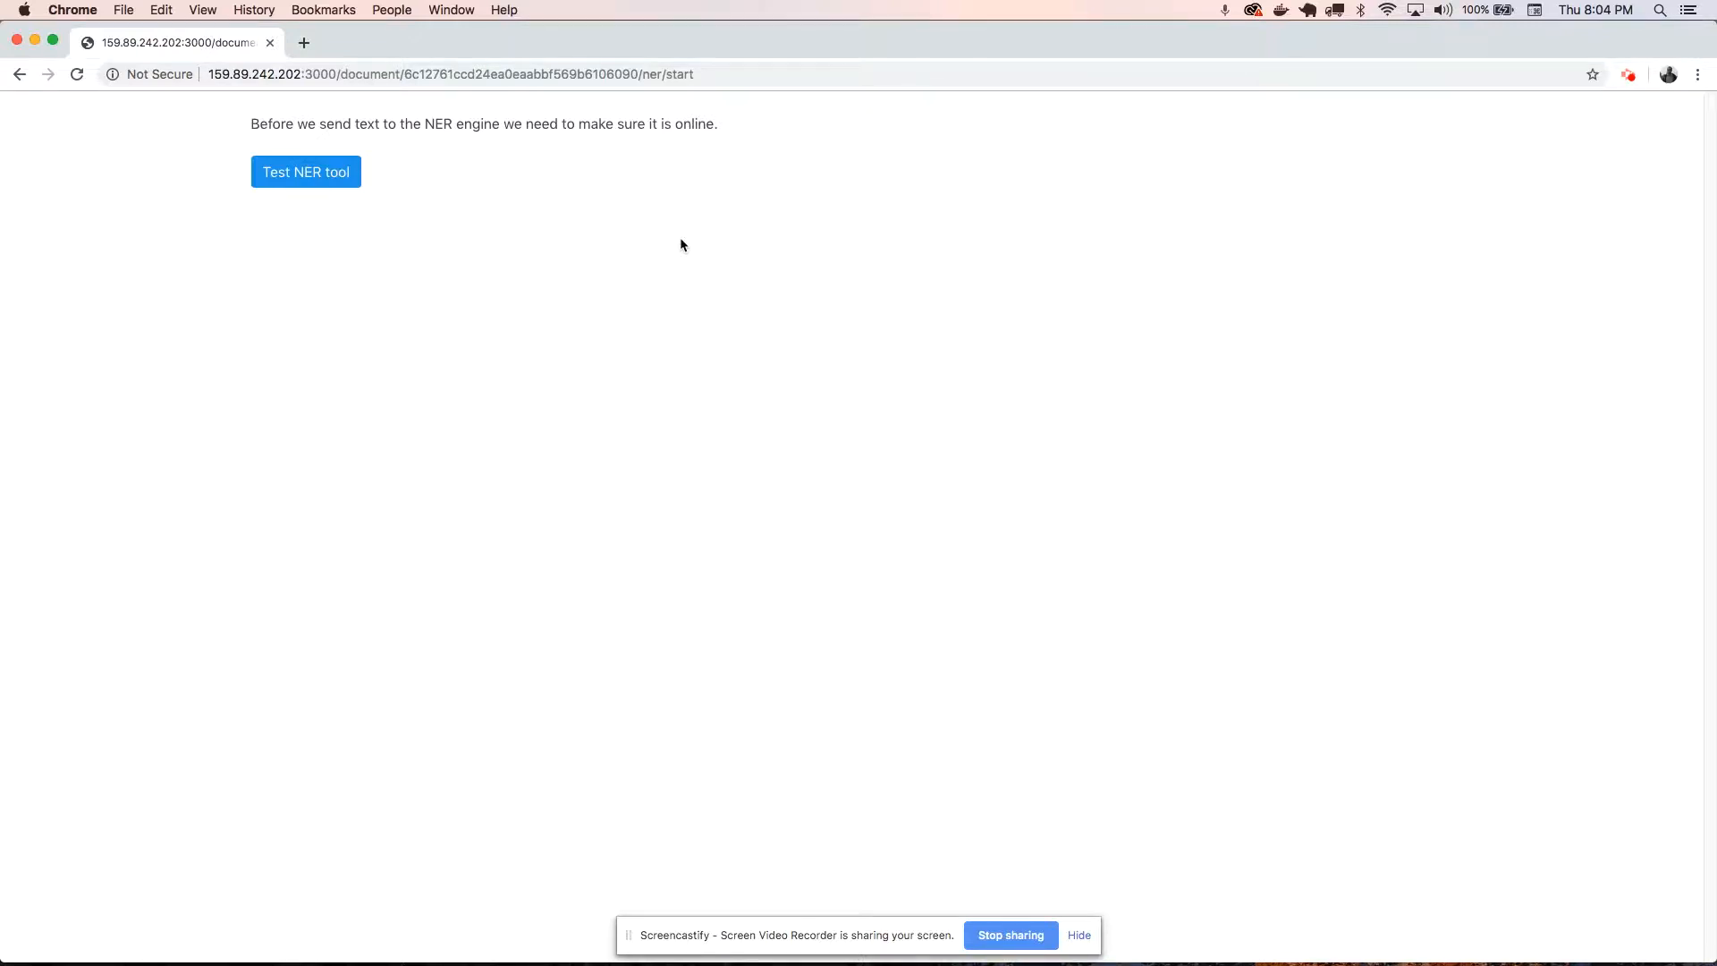
Test whether the NER tool is online and start the DADAlytics NER Service from the server status page.
{"action": "left_click", "coordinate": [310, 190]}
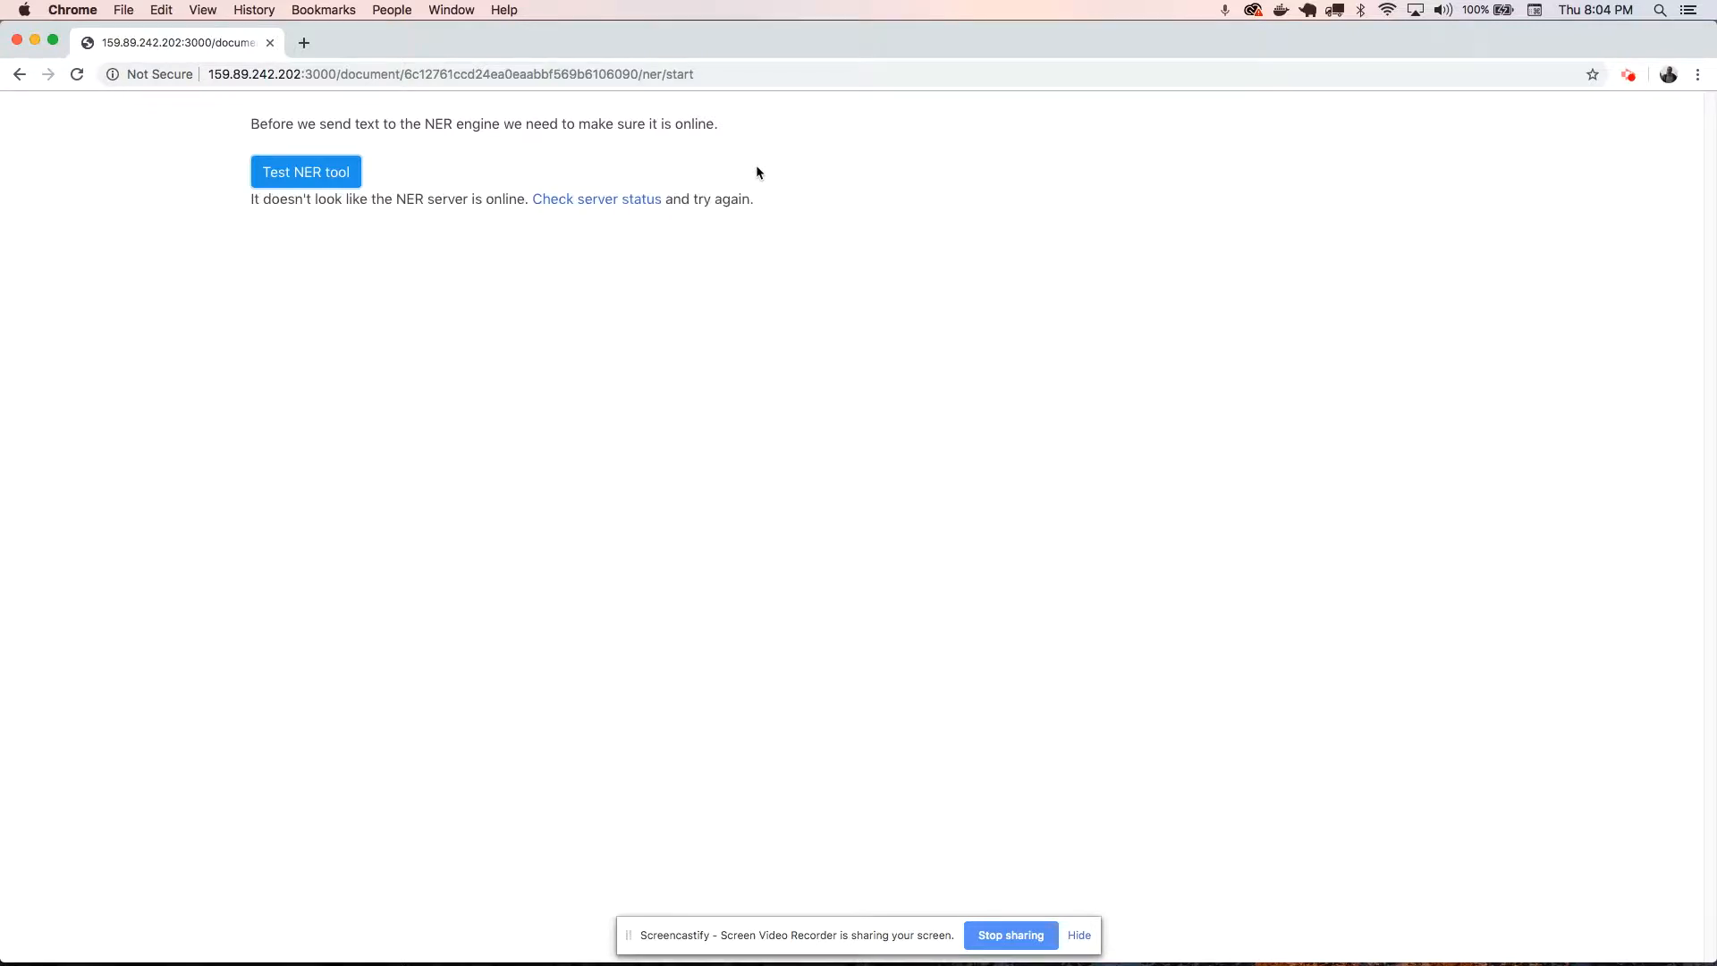
{"action": "left_click", "coordinate": [591, 203]}
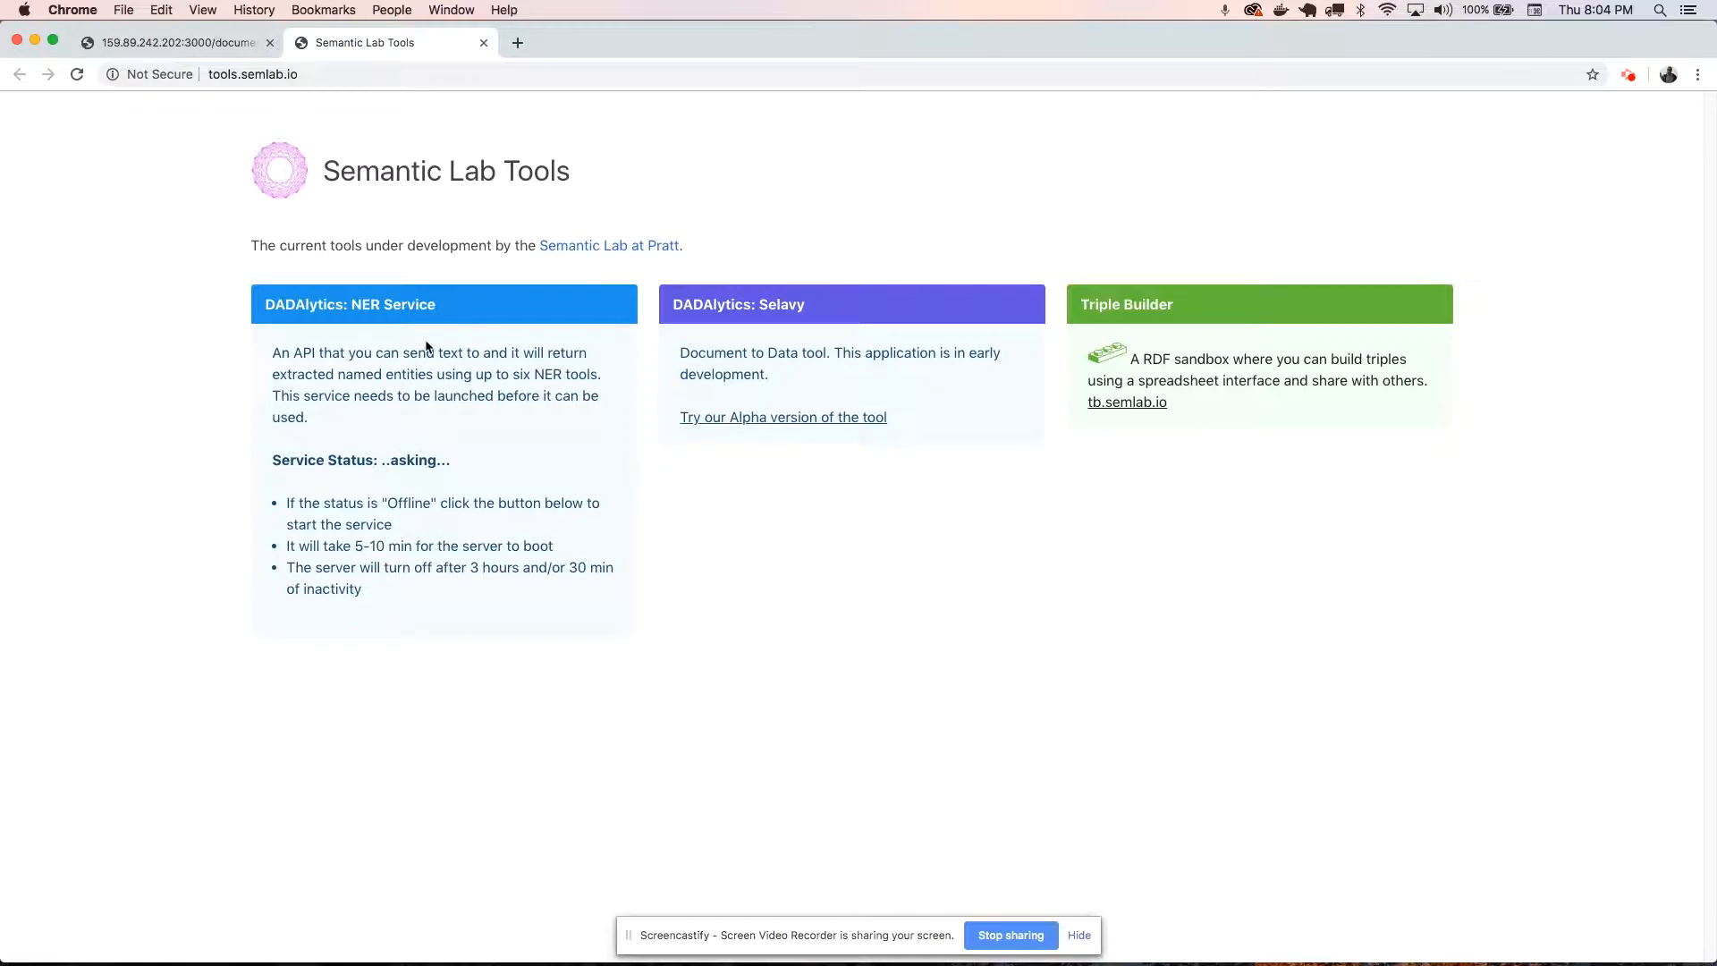
{"action": "left_click_drag", "start_coordinate": [262, 305], "coordinate": [452, 612]}
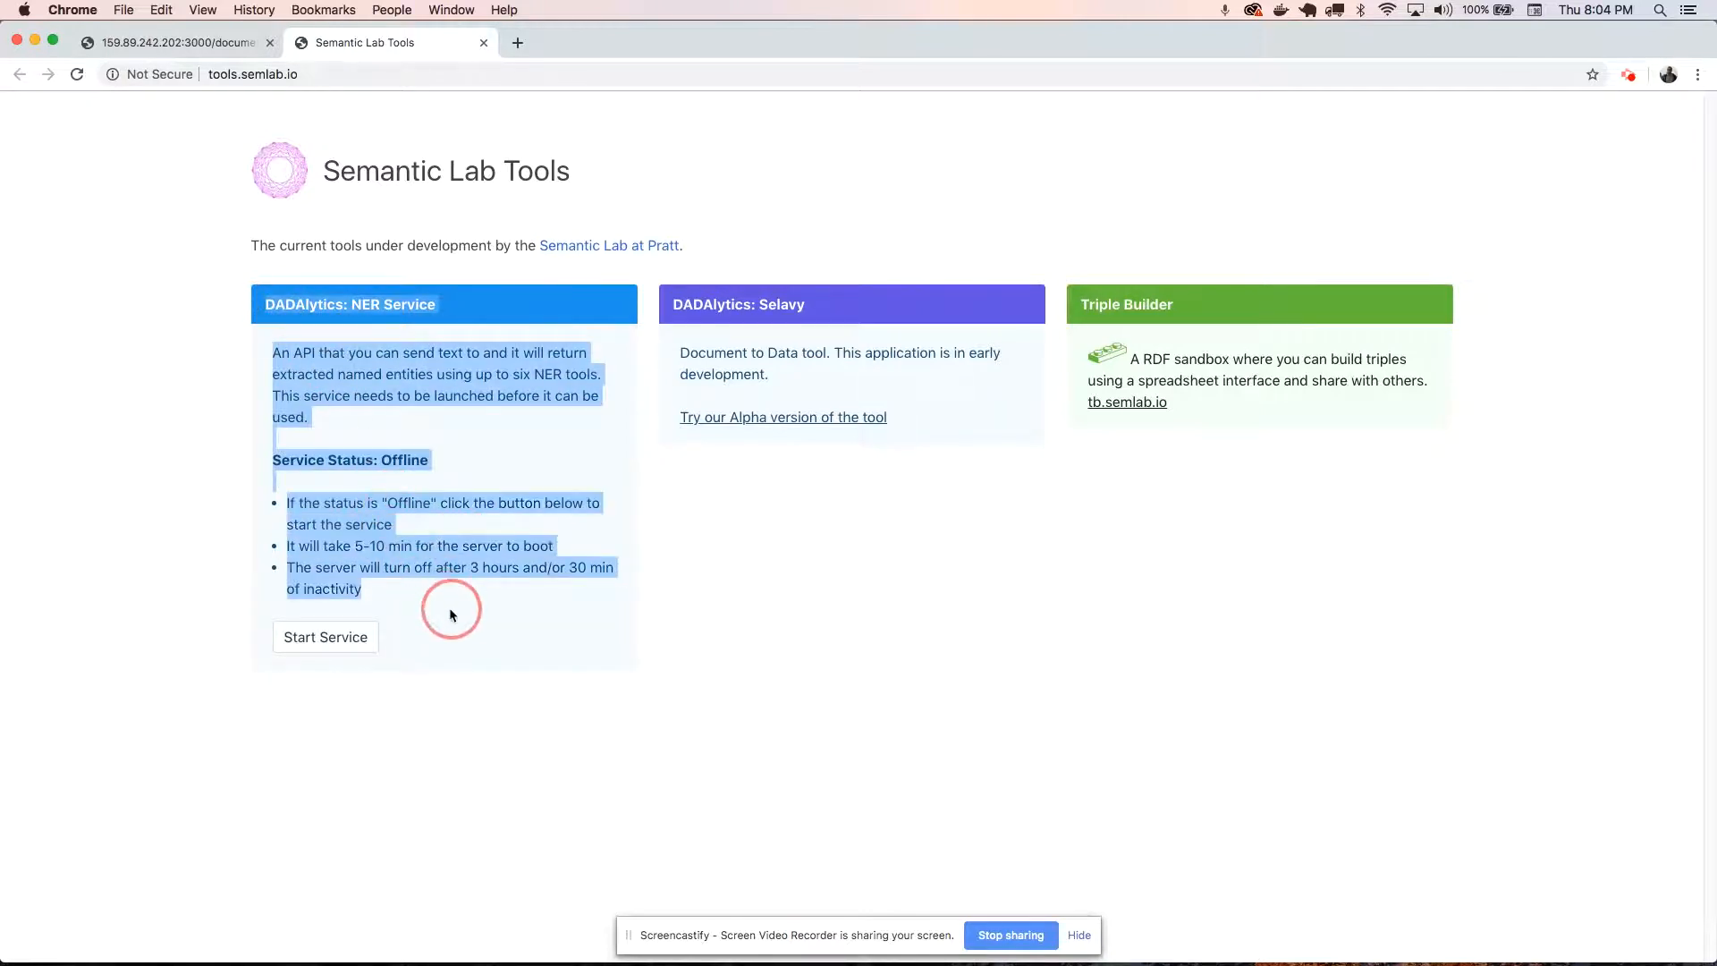
{"action": "left_click", "coordinate": [444, 652]}
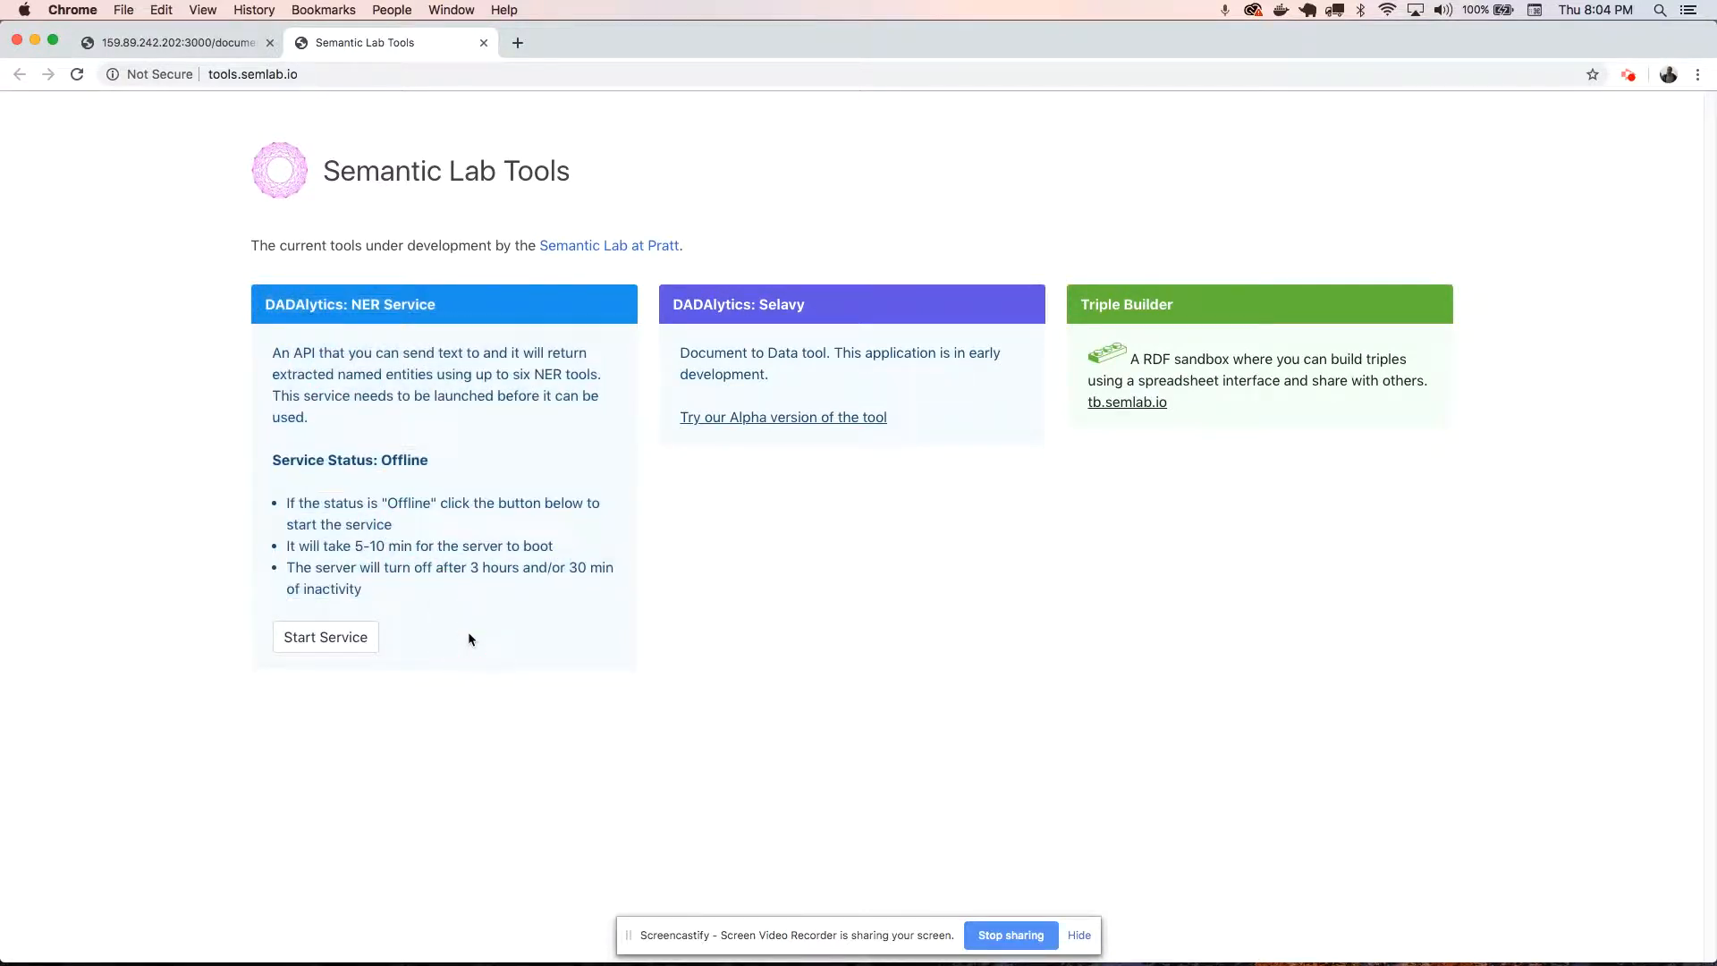
{"action": "left_click", "coordinate": [351, 647]}
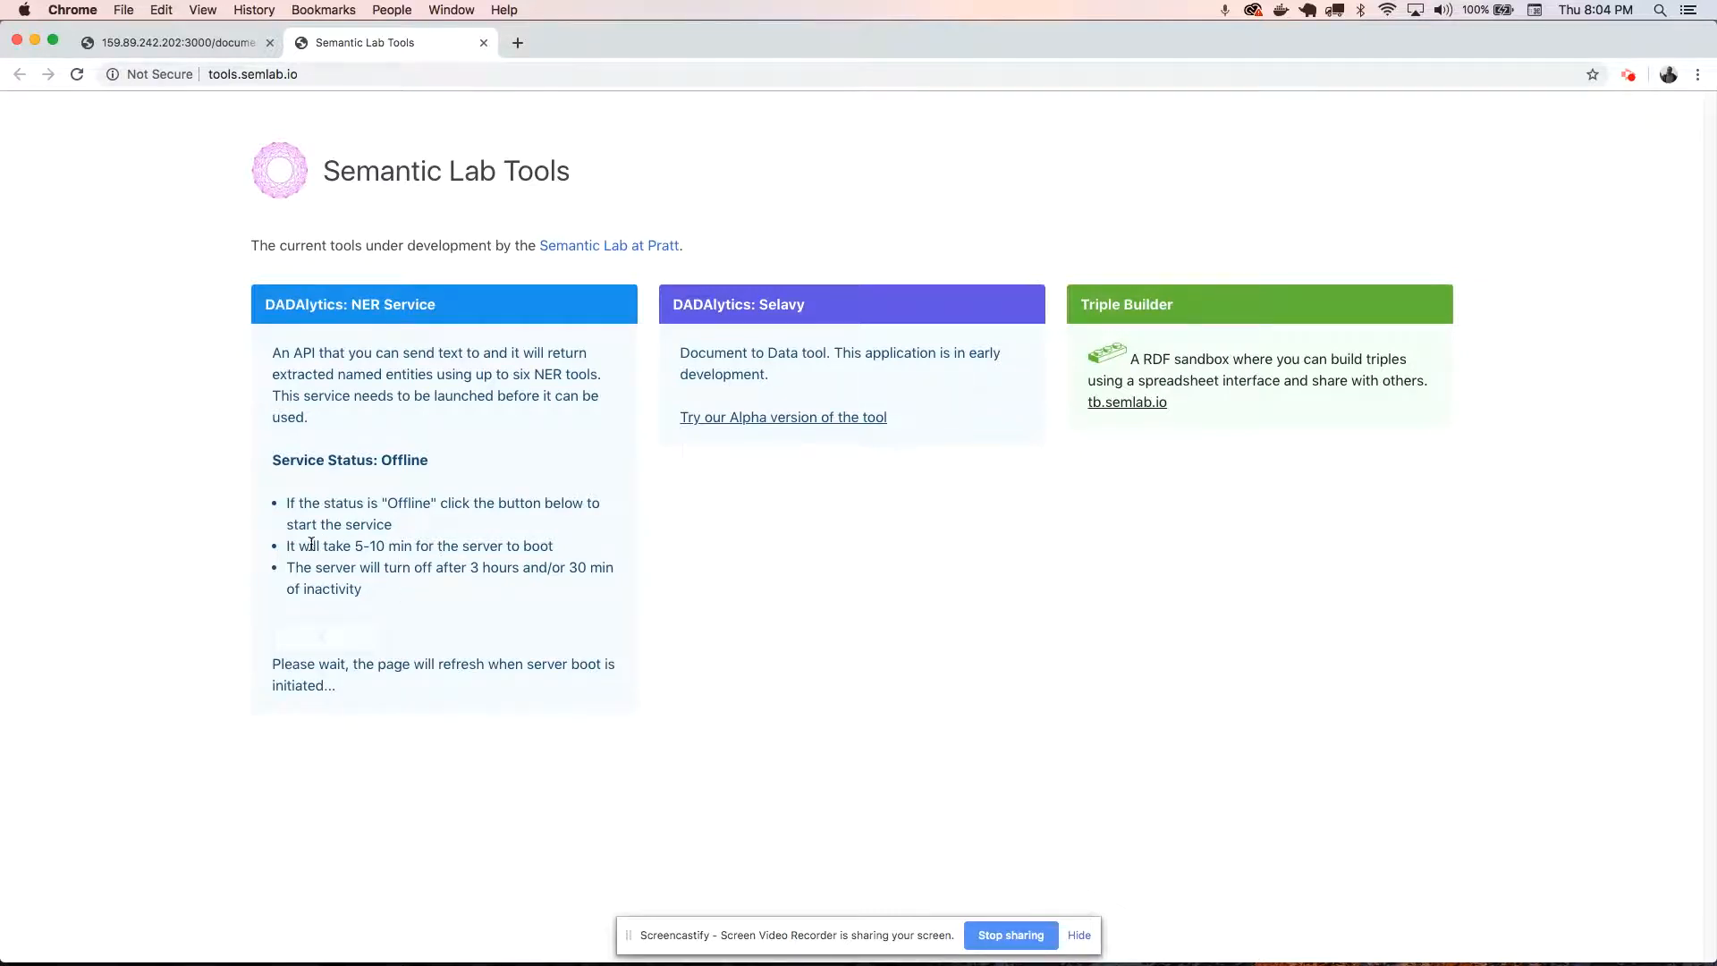
Check the NER Service's boot-time note and its service status on the Semantic Lab Tools page.
{"action": "left_click_drag", "start_coordinate": [283, 548], "coordinate": [569, 550]}
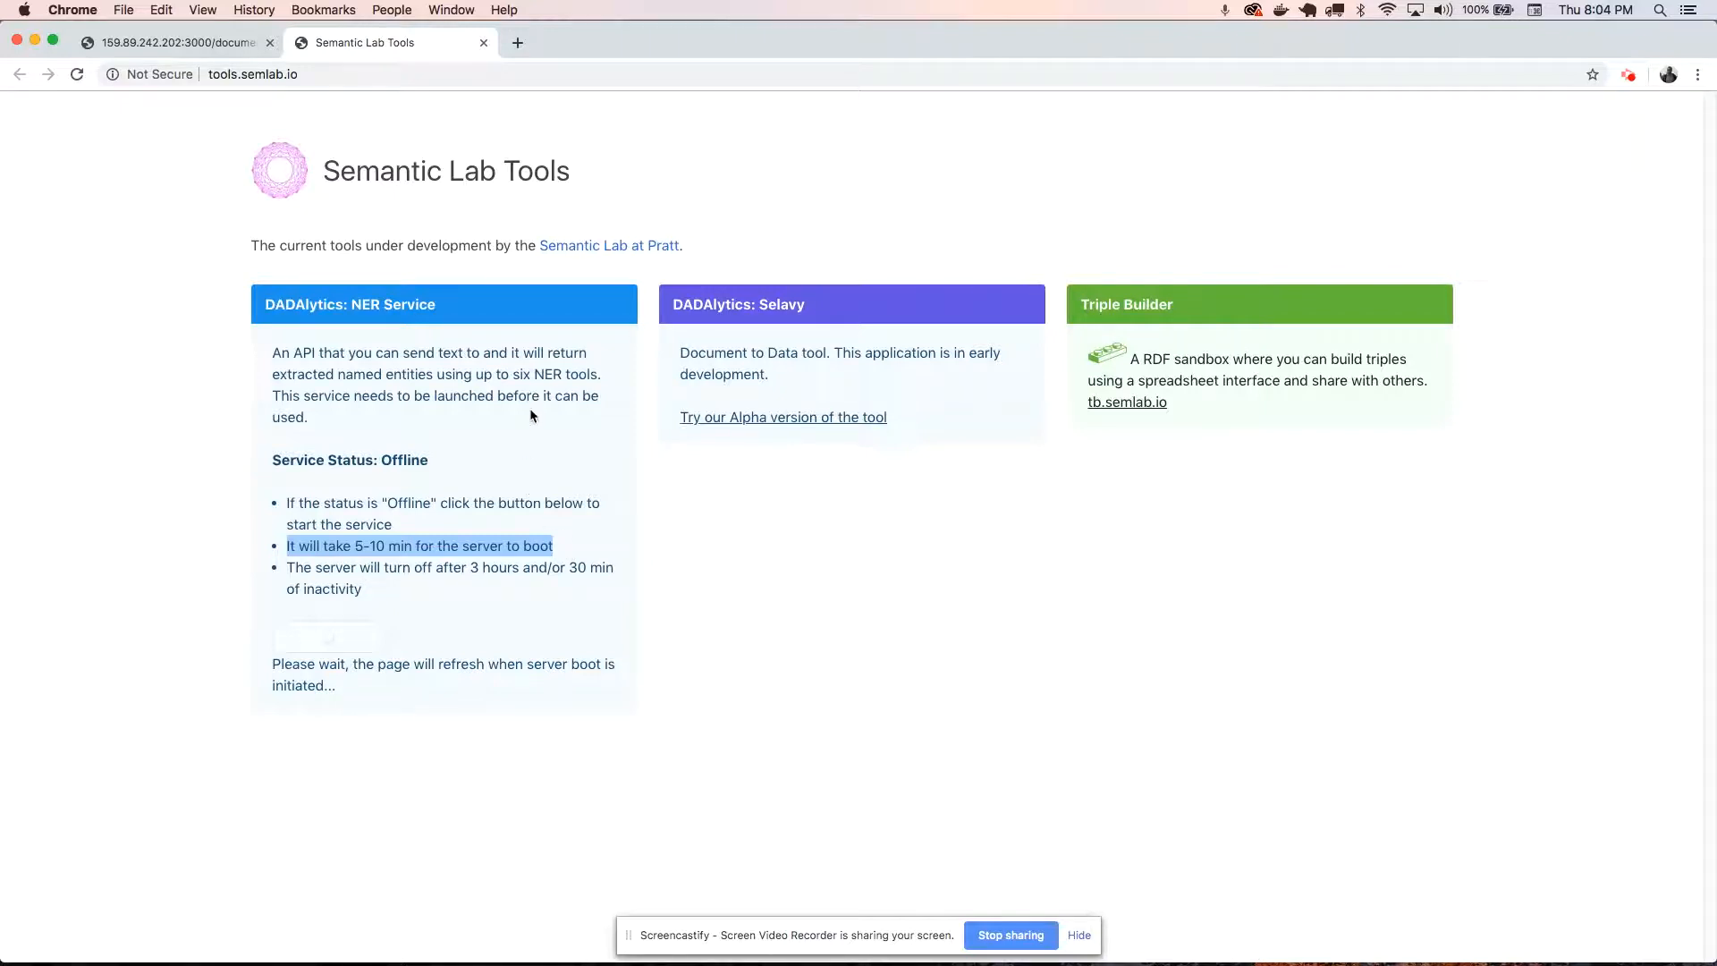
{"action": "left_click", "coordinate": [221, 43]}
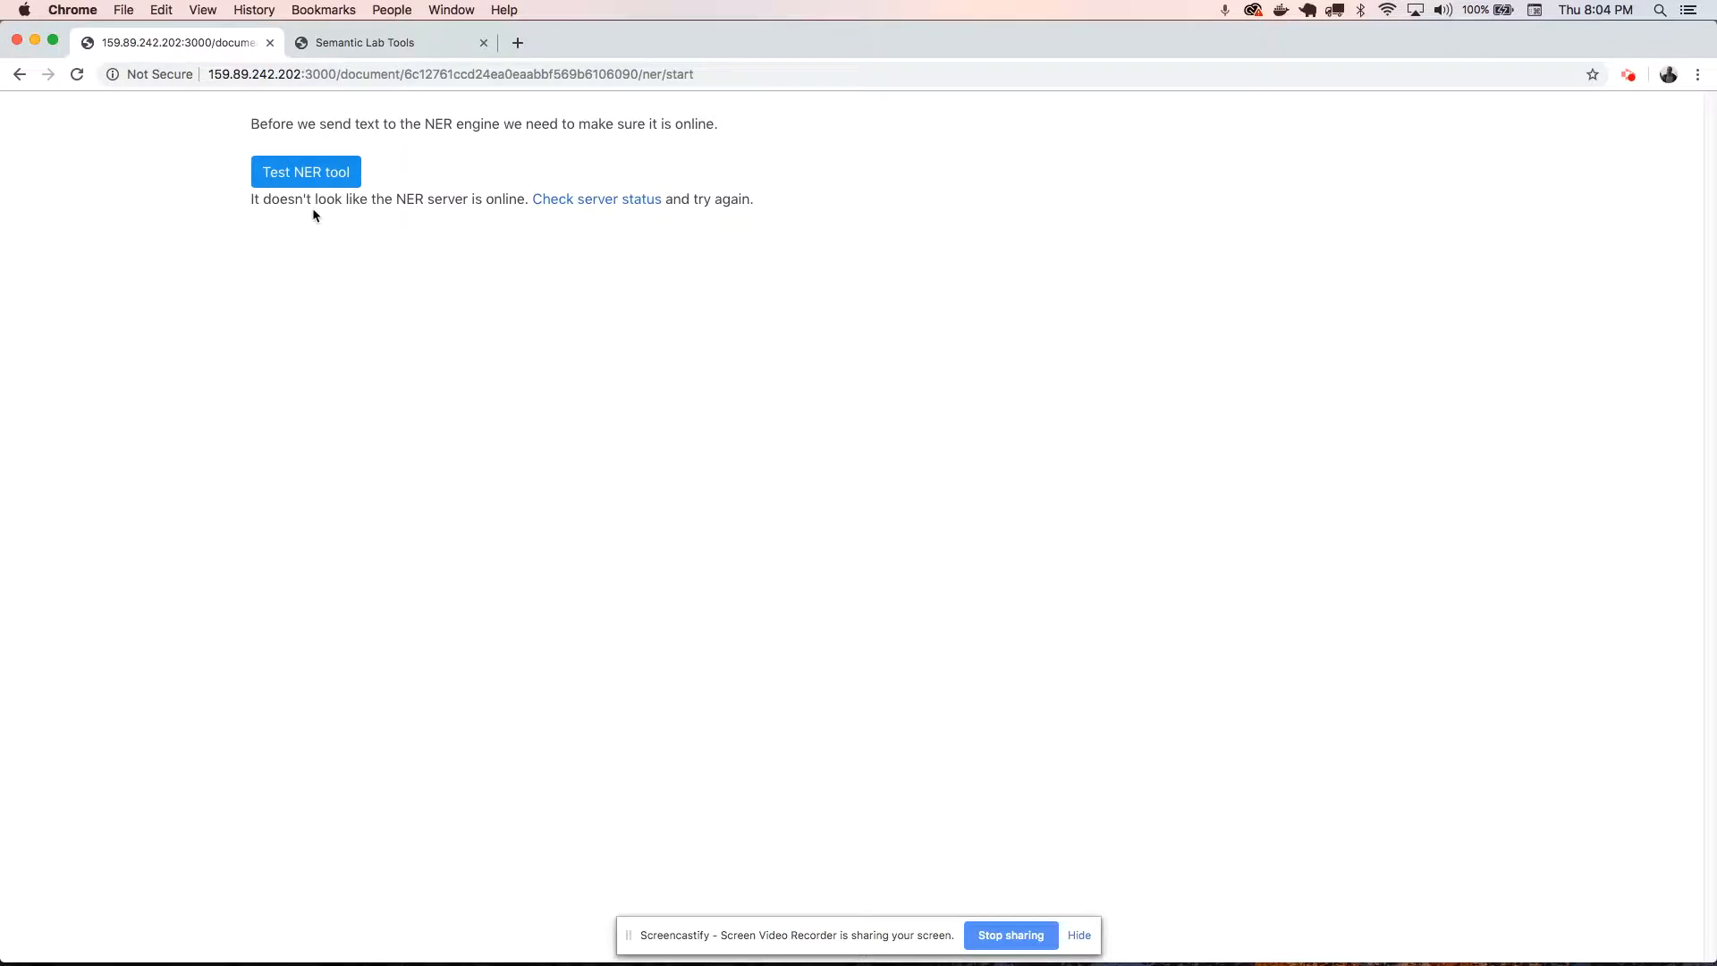
{"action": "left_click", "coordinate": [424, 43]}
{"action": "left_click", "coordinate": [478, 505]}
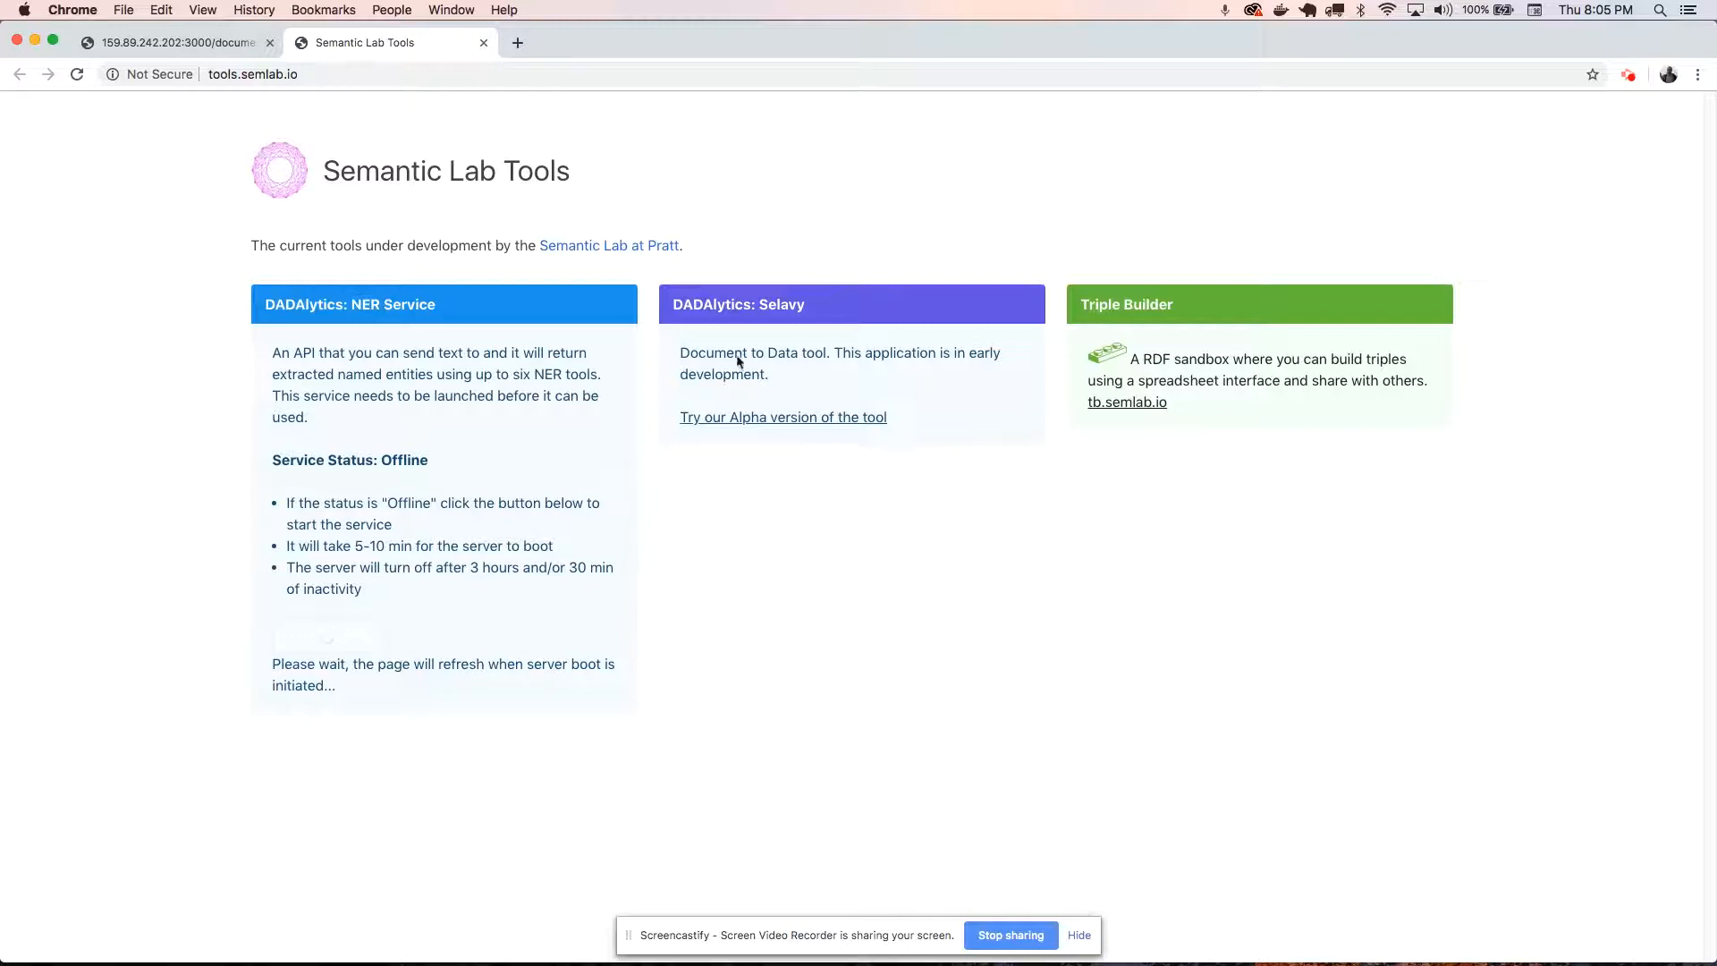
{"action": "left_click", "coordinate": [1629, 76]}
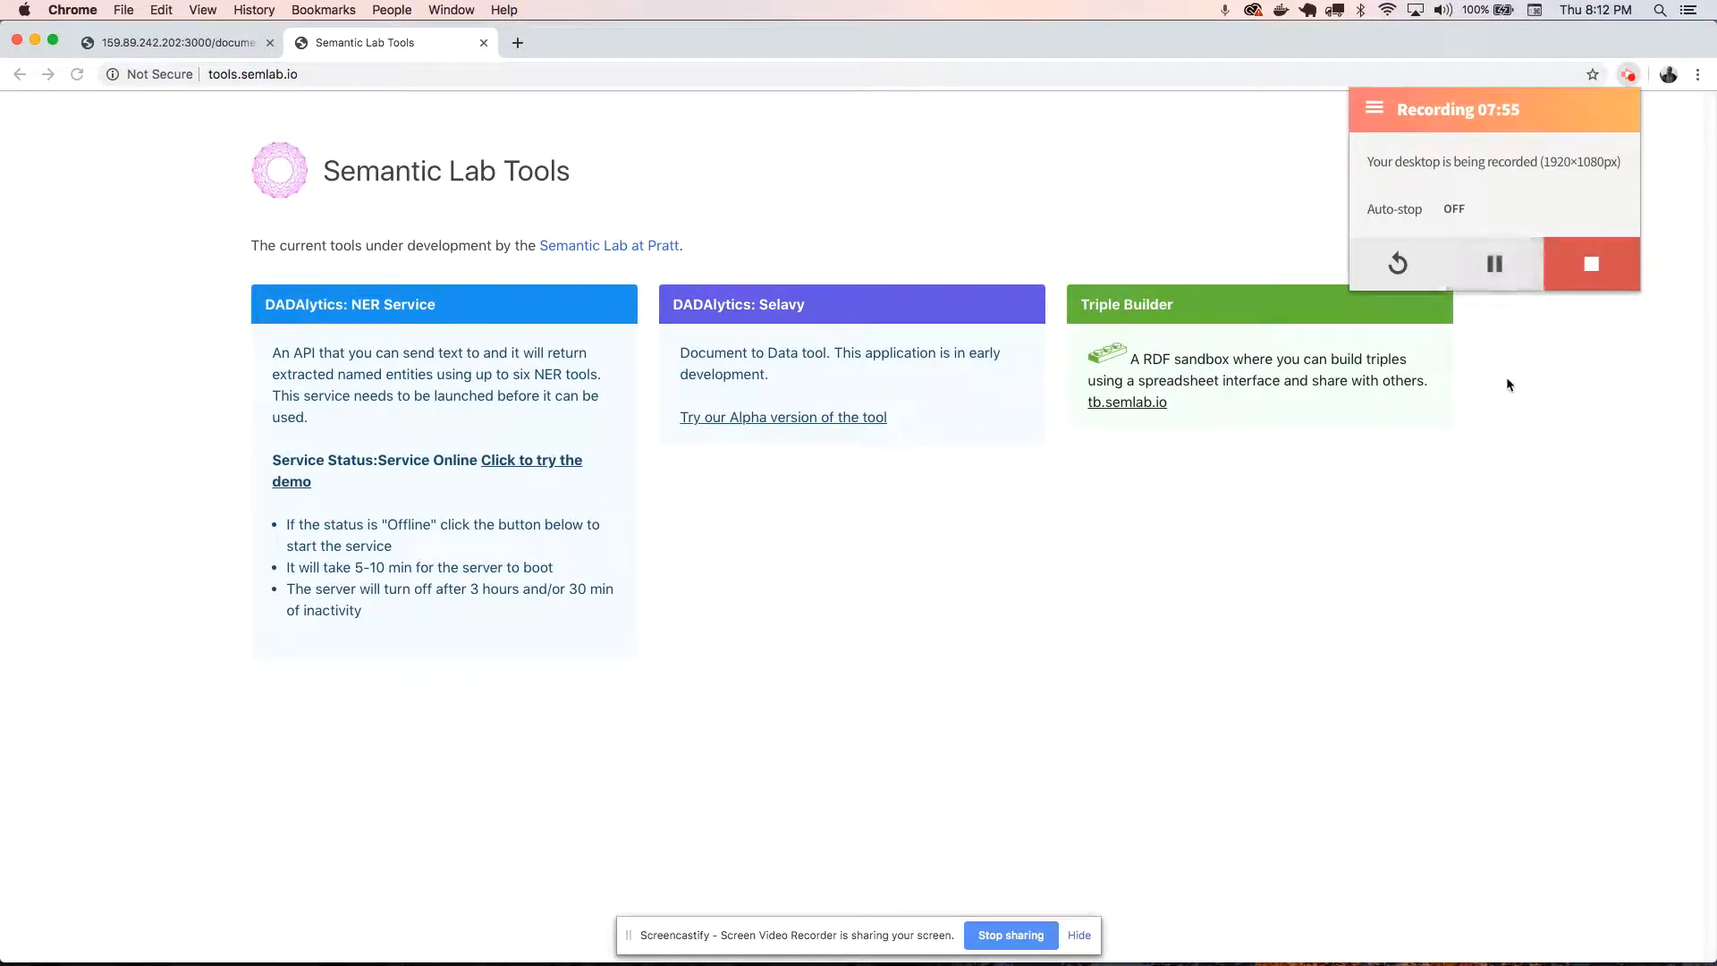
{"action": "left_click", "coordinate": [1506, 378]}
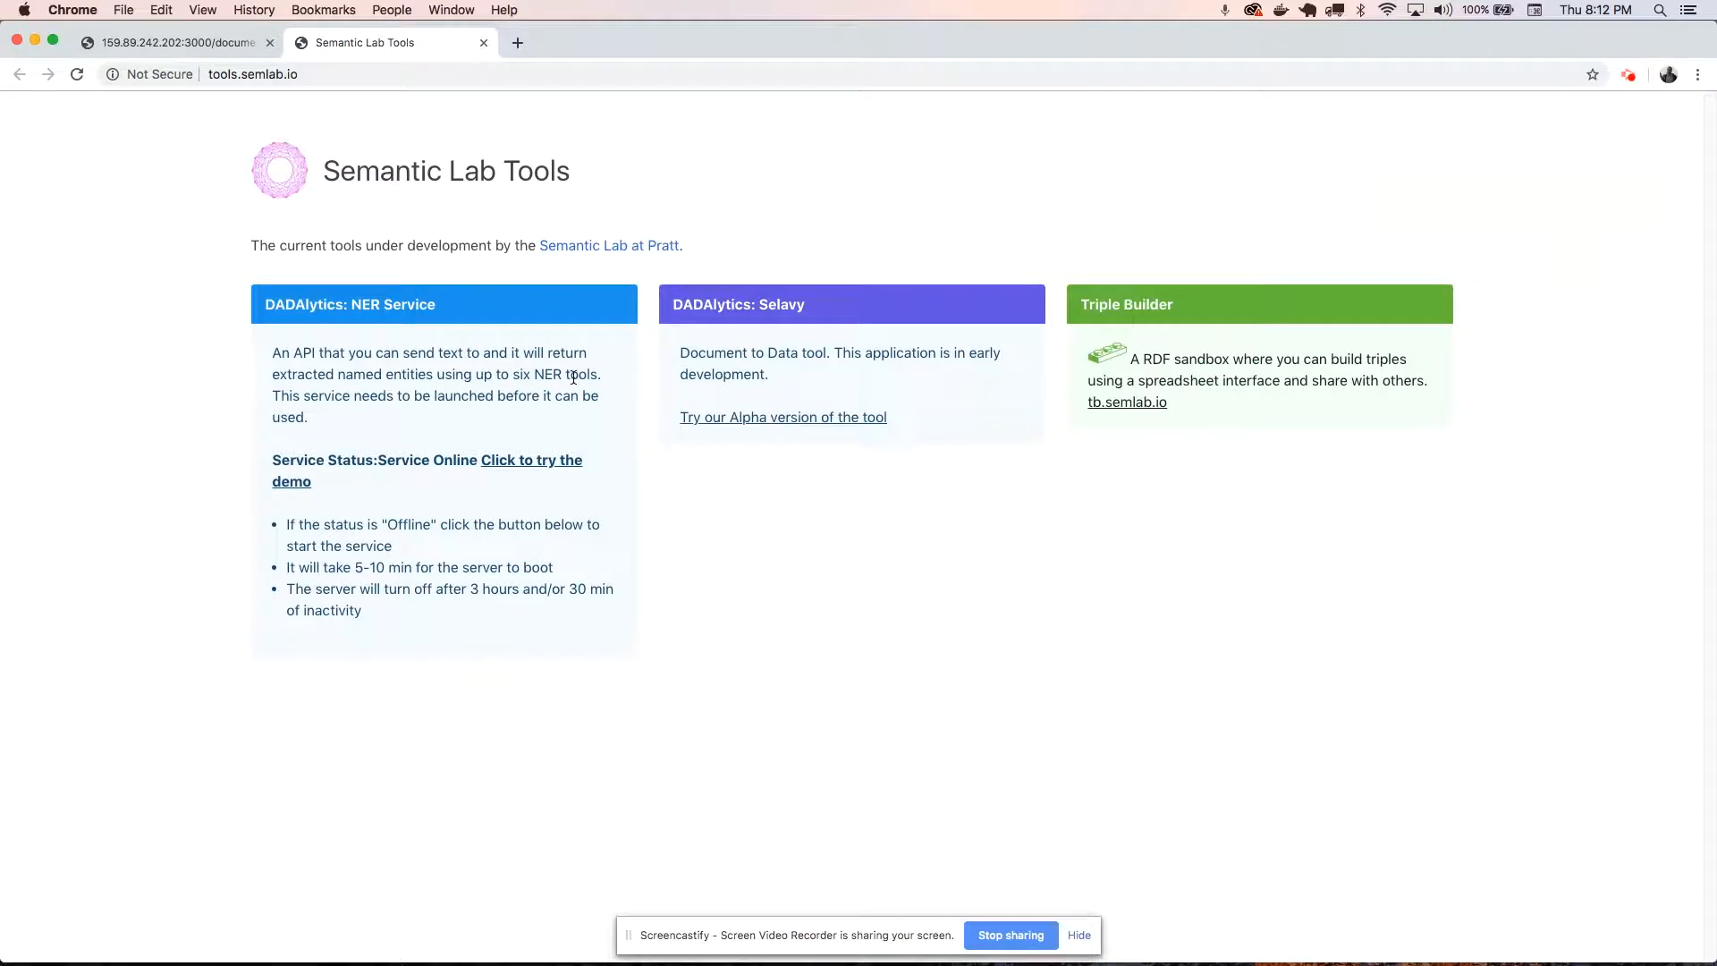
{"action": "left_click_drag", "start_coordinate": [385, 459], "coordinate": [469, 458]}
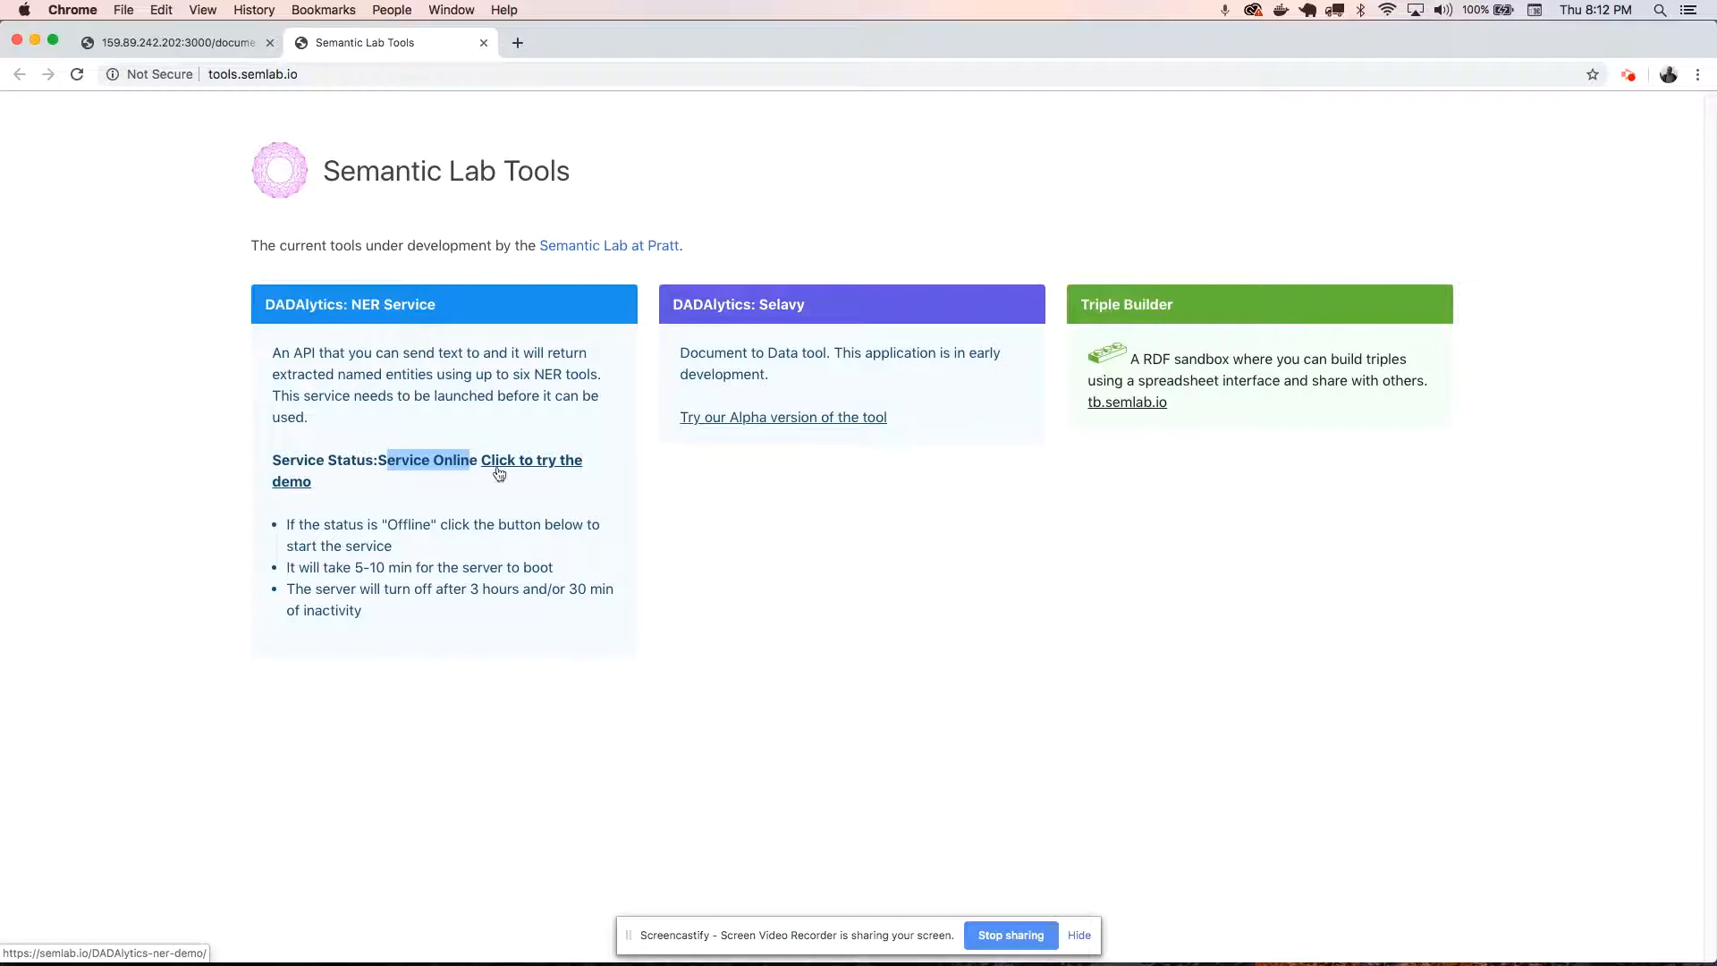
Retest the NER tool, run the NER process on the document and continue to the block editor.
{"action": "left_click", "coordinate": [217, 47]}
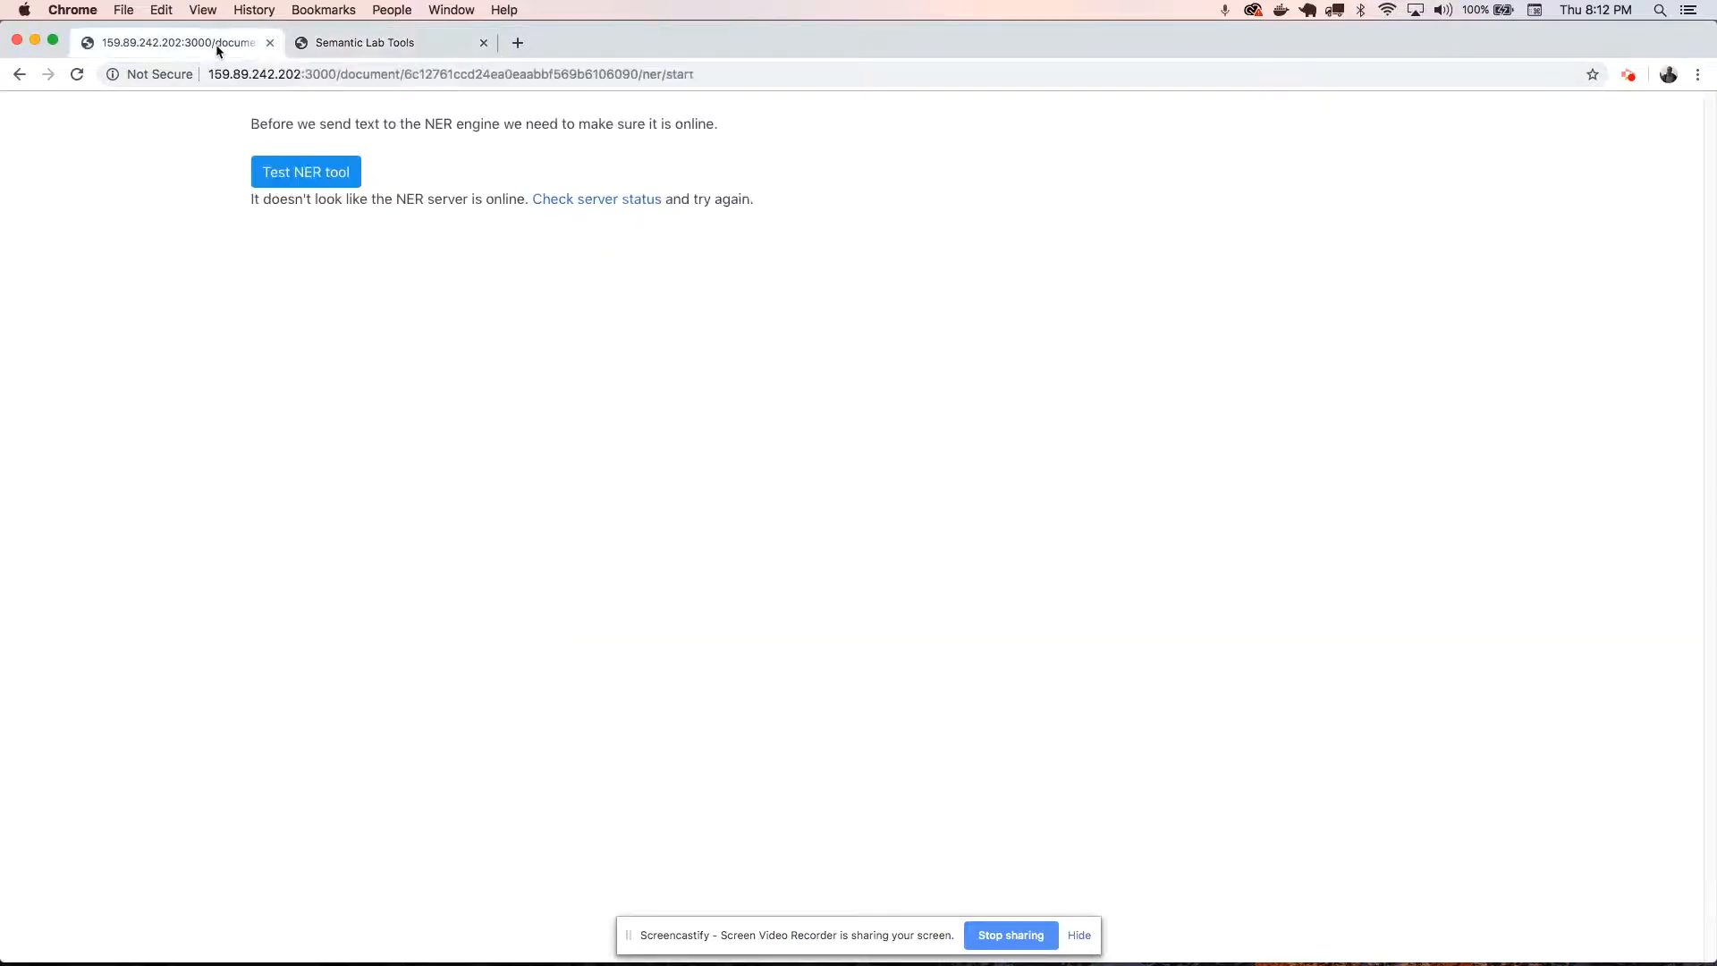
{"action": "left_click", "coordinate": [307, 179]}
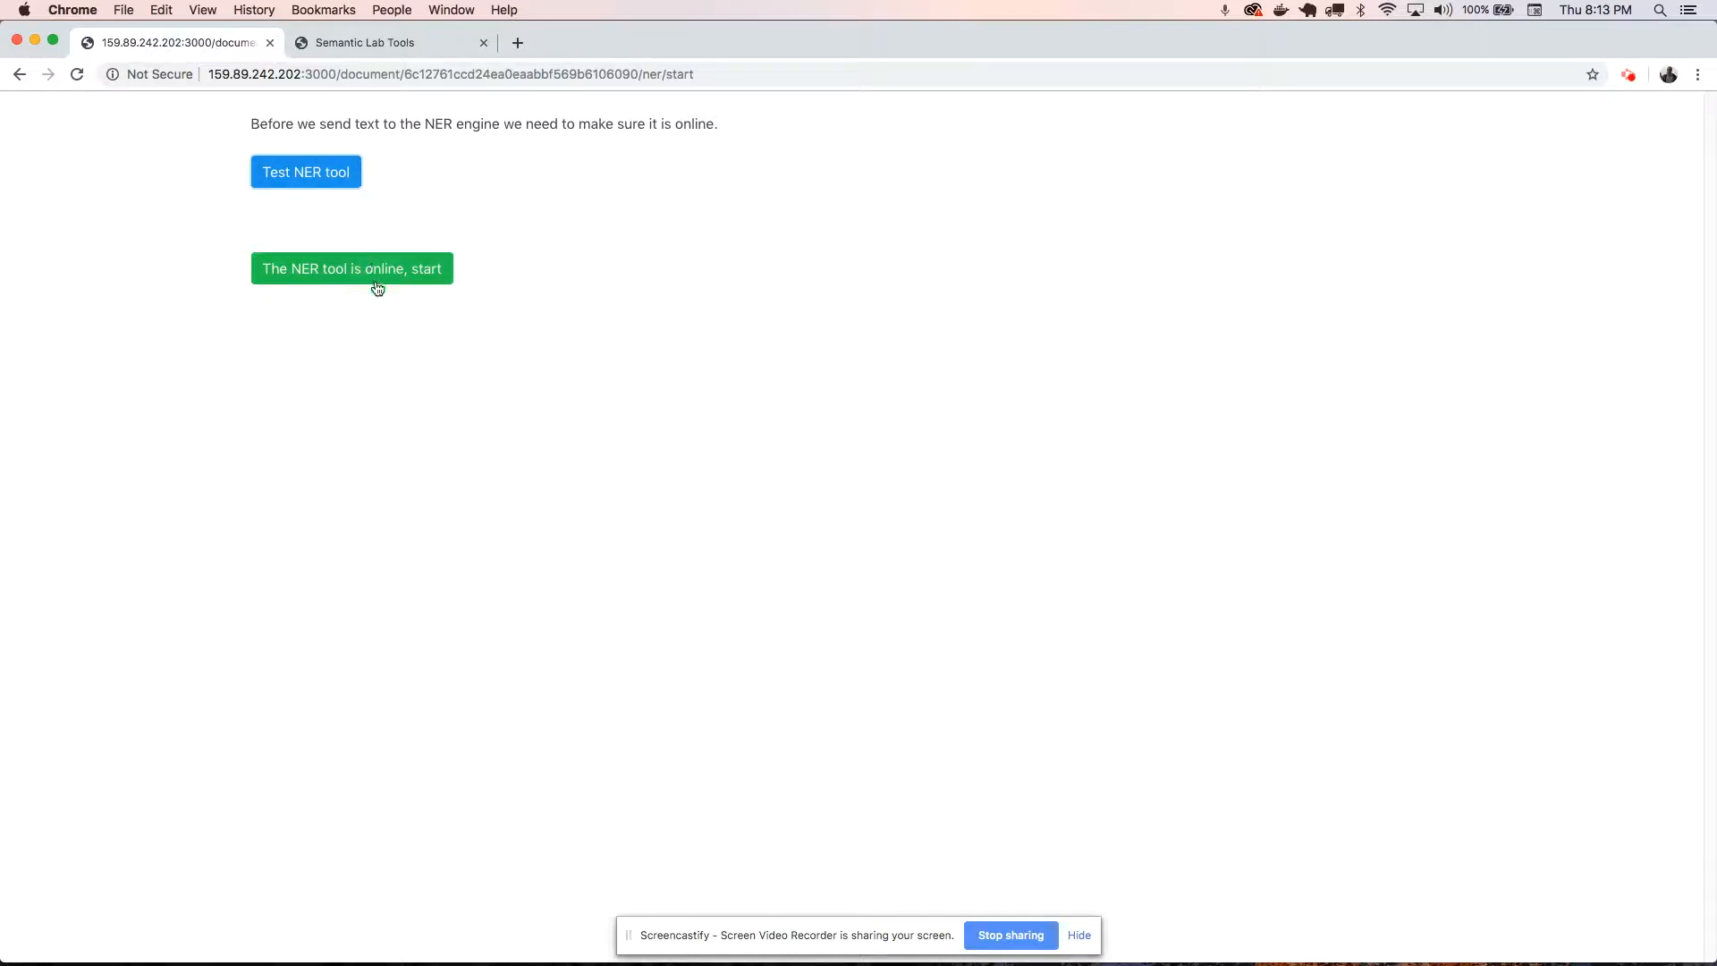
{"action": "left_click", "coordinate": [325, 277]}
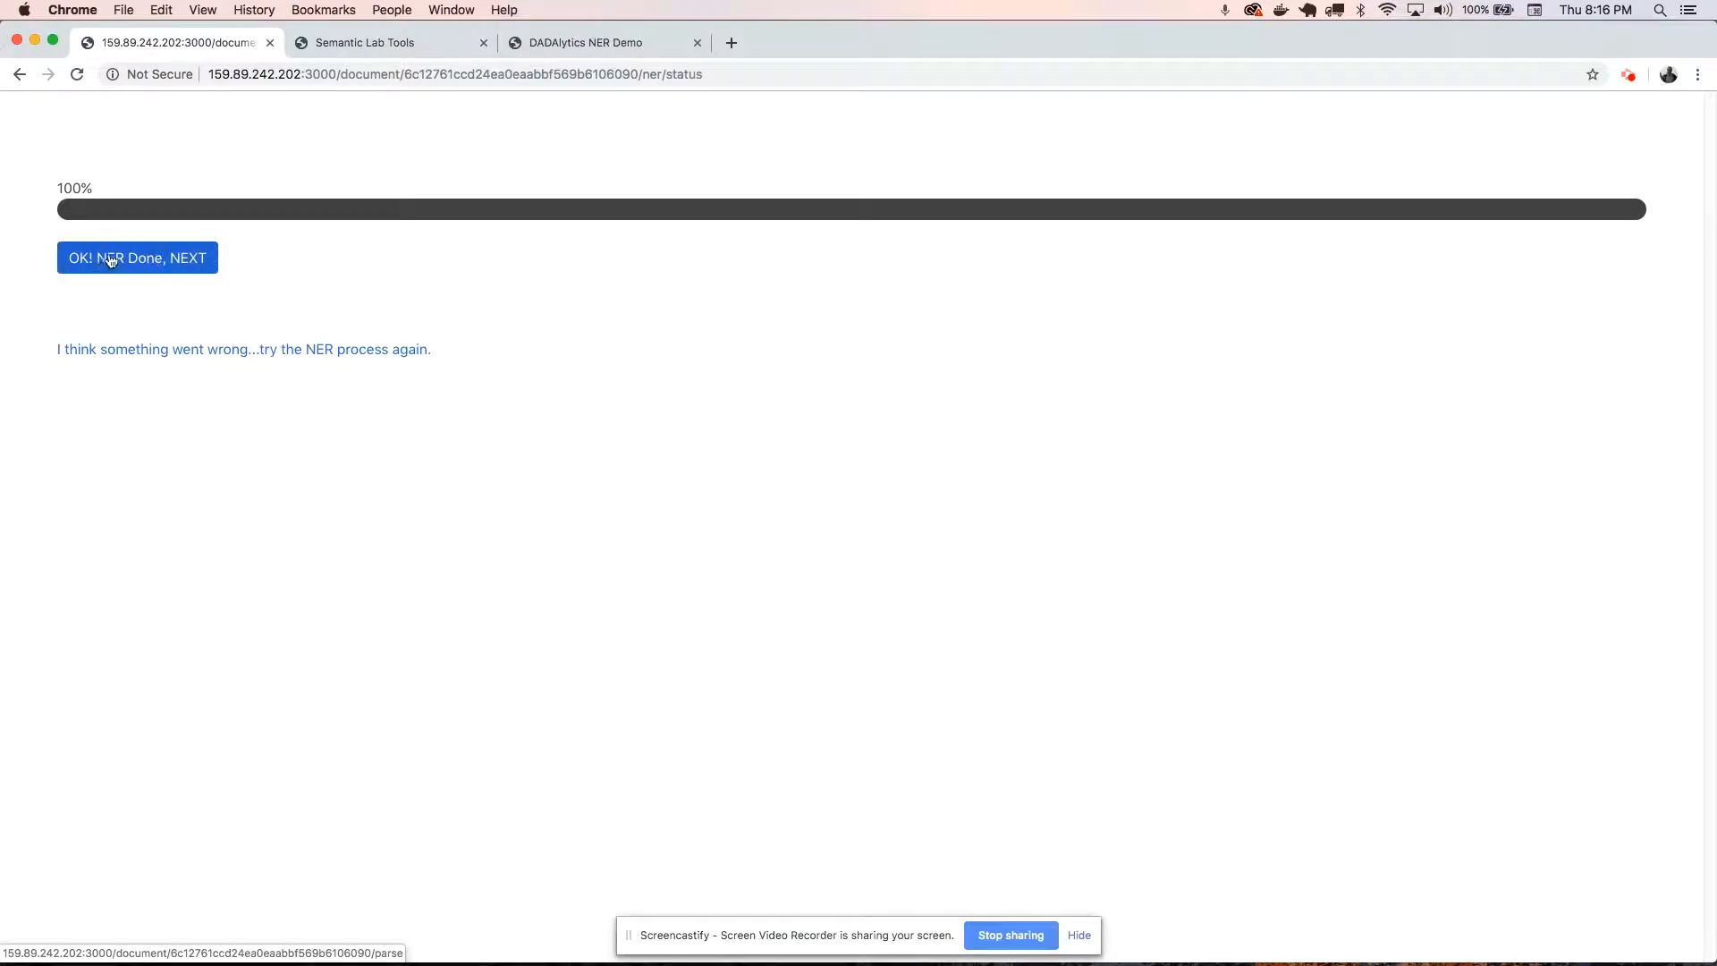
{"action": "left_click", "coordinate": [141, 260]}
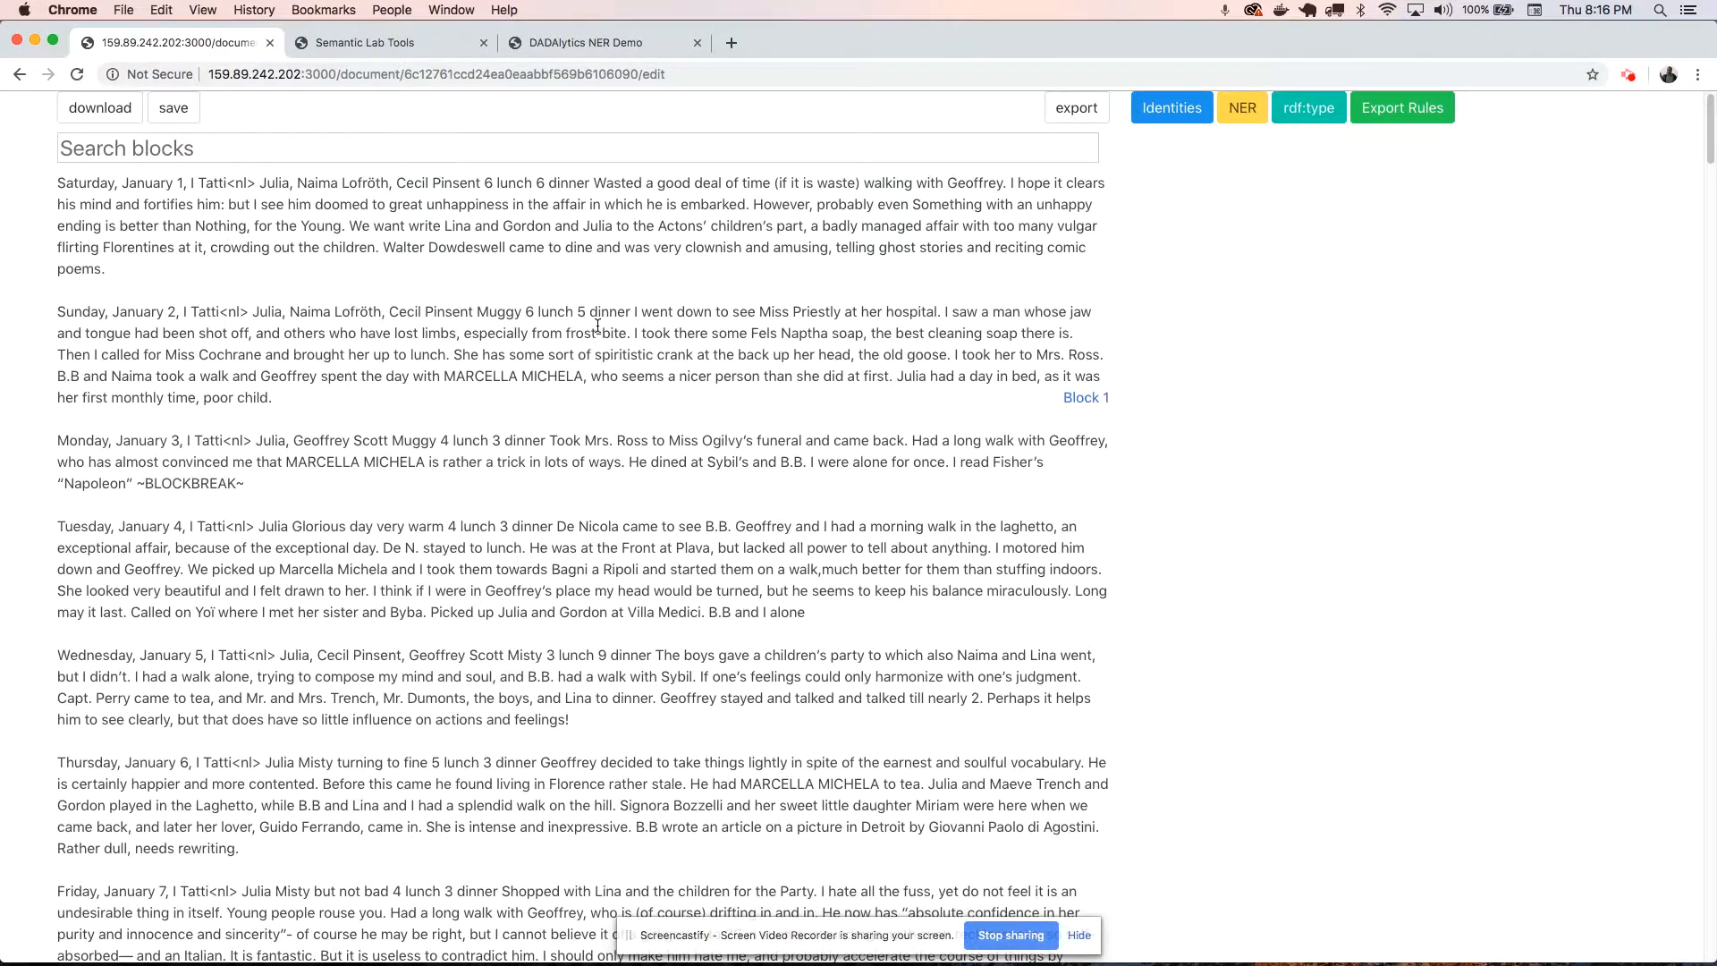
Look through the diary blocks in the editor and browse the NER entities of type per.
{"action": "scroll", "coordinate": [644, 498], "scroll_direction": "down", "scroll_amount": 5}
{"action": "scroll", "coordinate": [644, 498], "scroll_direction": "down", "scroll_amount": 20}
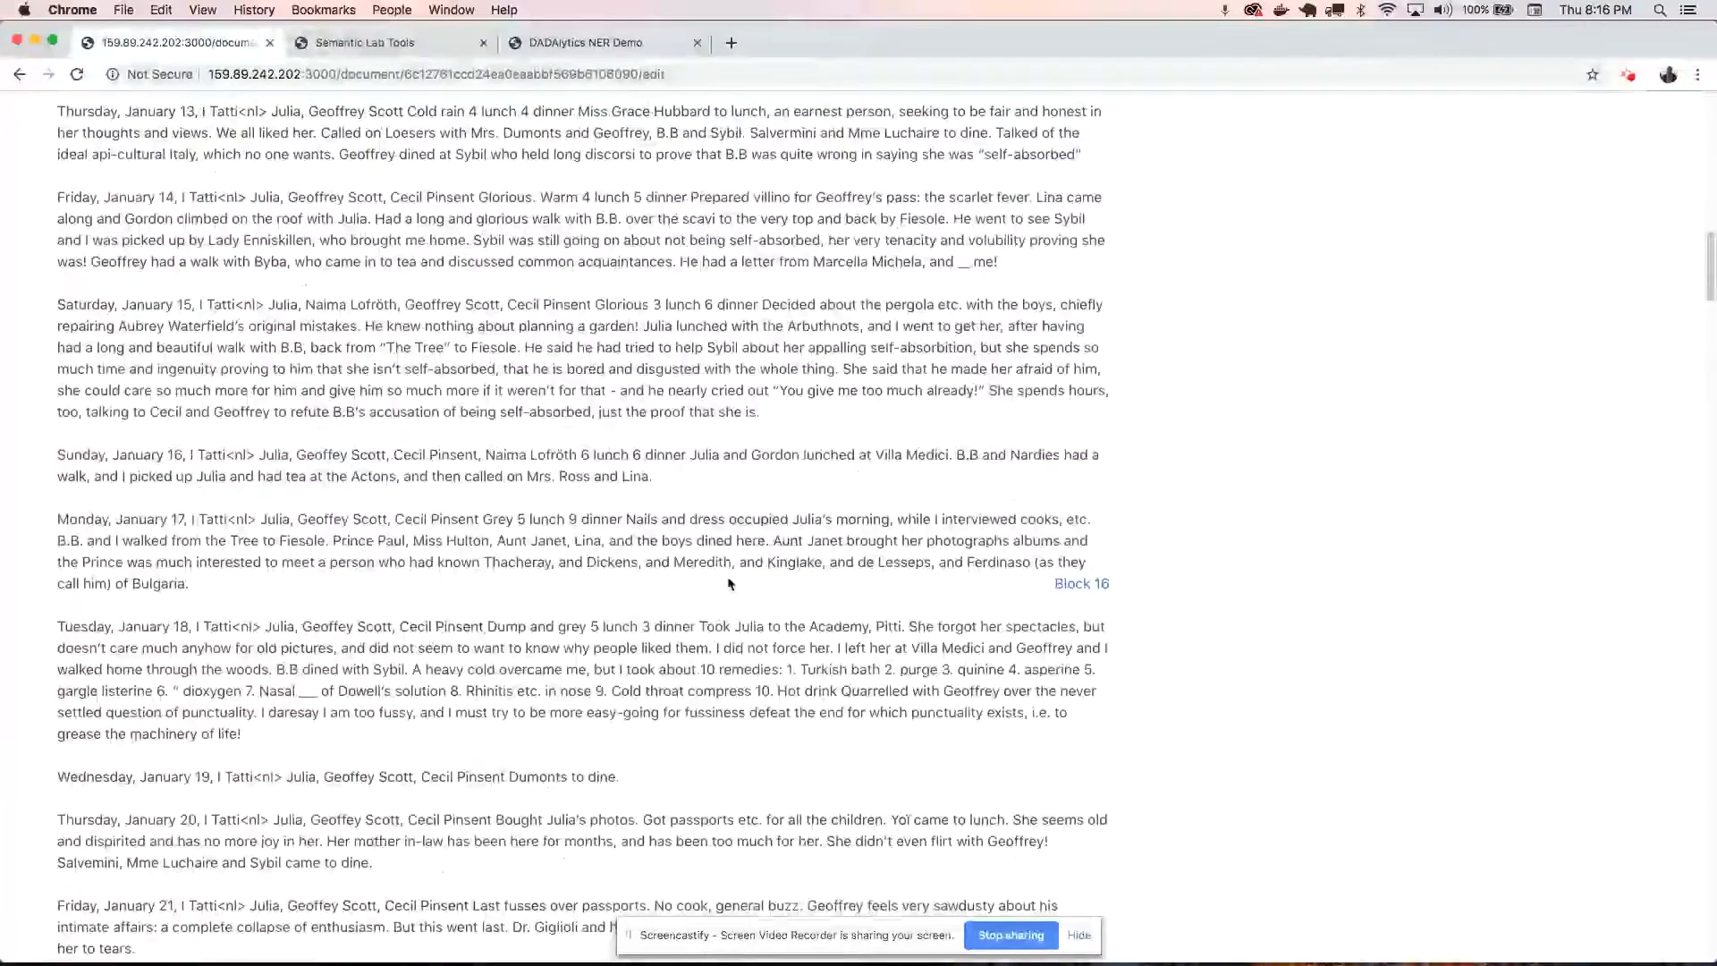
{"action": "scroll", "coordinate": [758, 537], "scroll_direction": "up", "scroll_amount": 12}
{"action": "scroll", "coordinate": [758, 536], "scroll_direction": "up", "scroll_amount": 15}
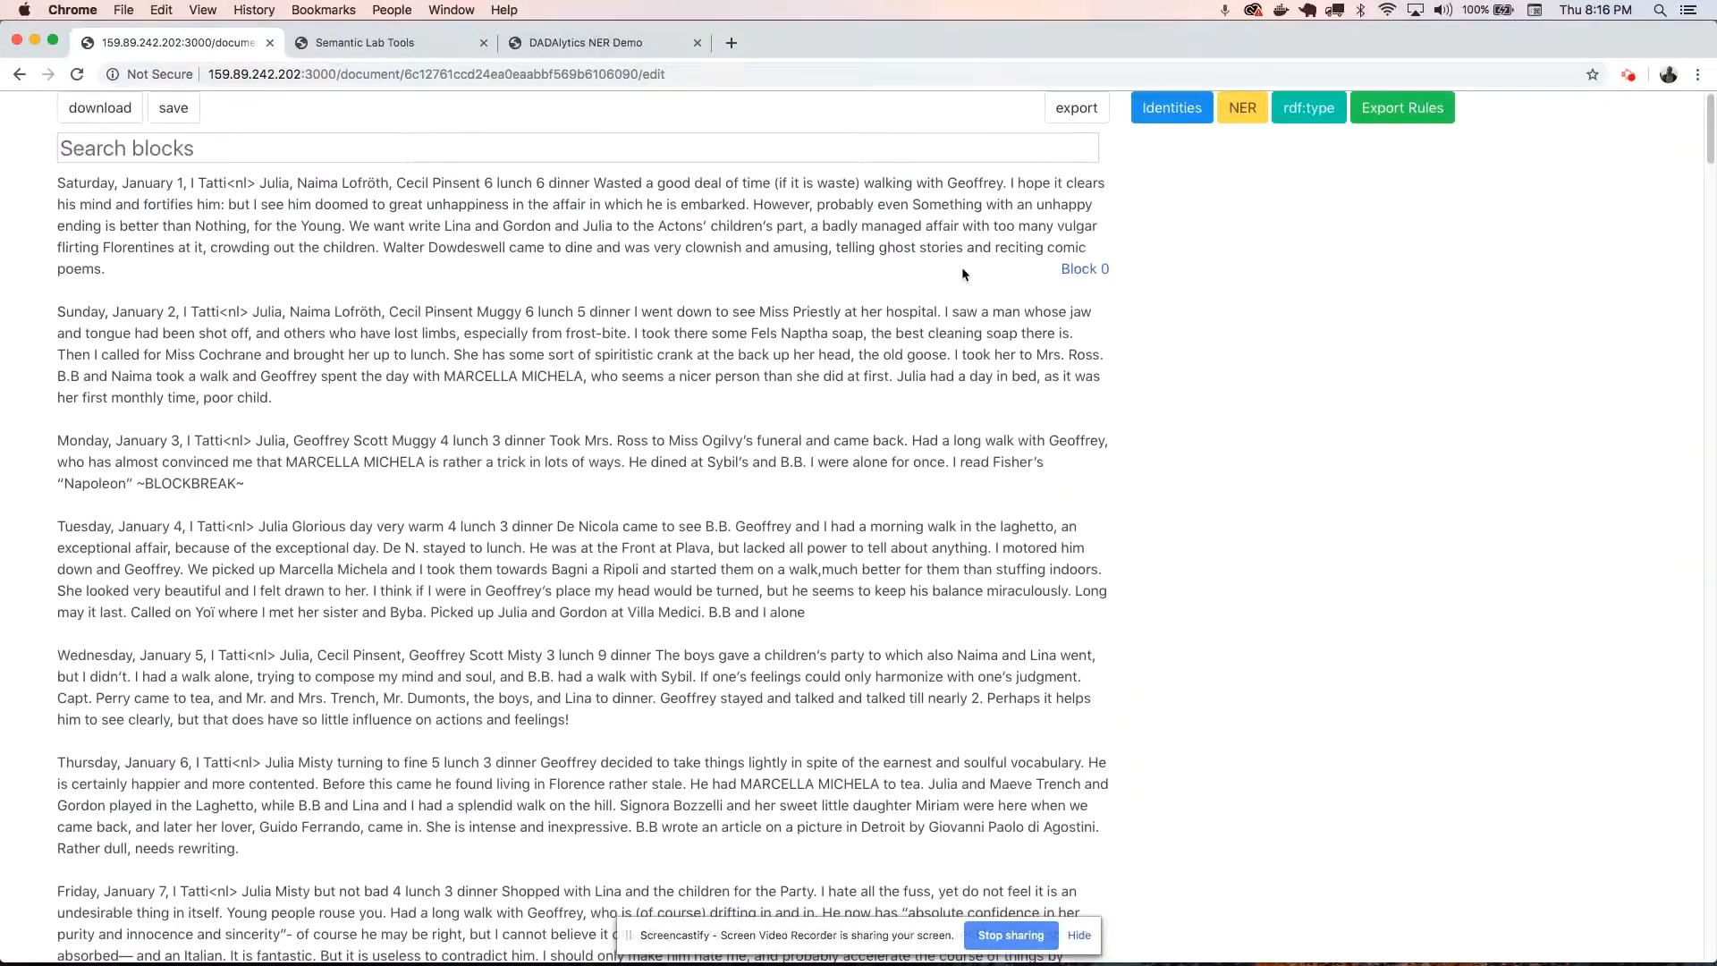
{"action": "left_click", "coordinate": [1242, 109]}
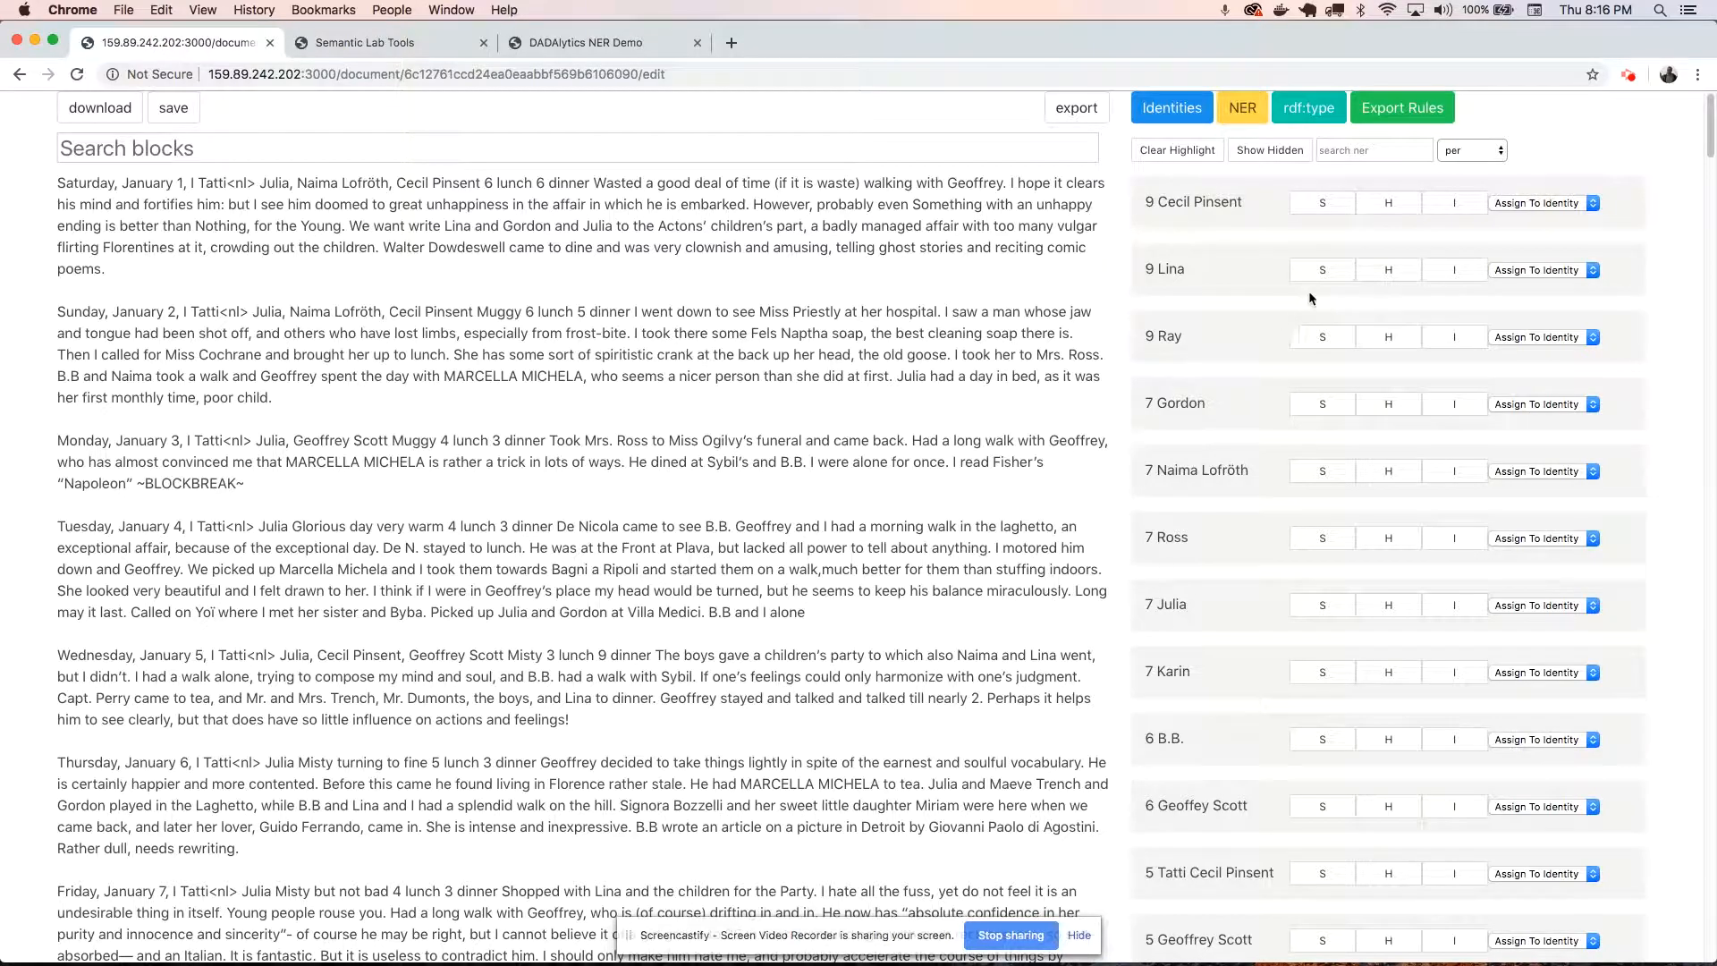
{"action": "scroll", "coordinate": [1212, 287], "scroll_direction": "down", "scroll_amount": 15}
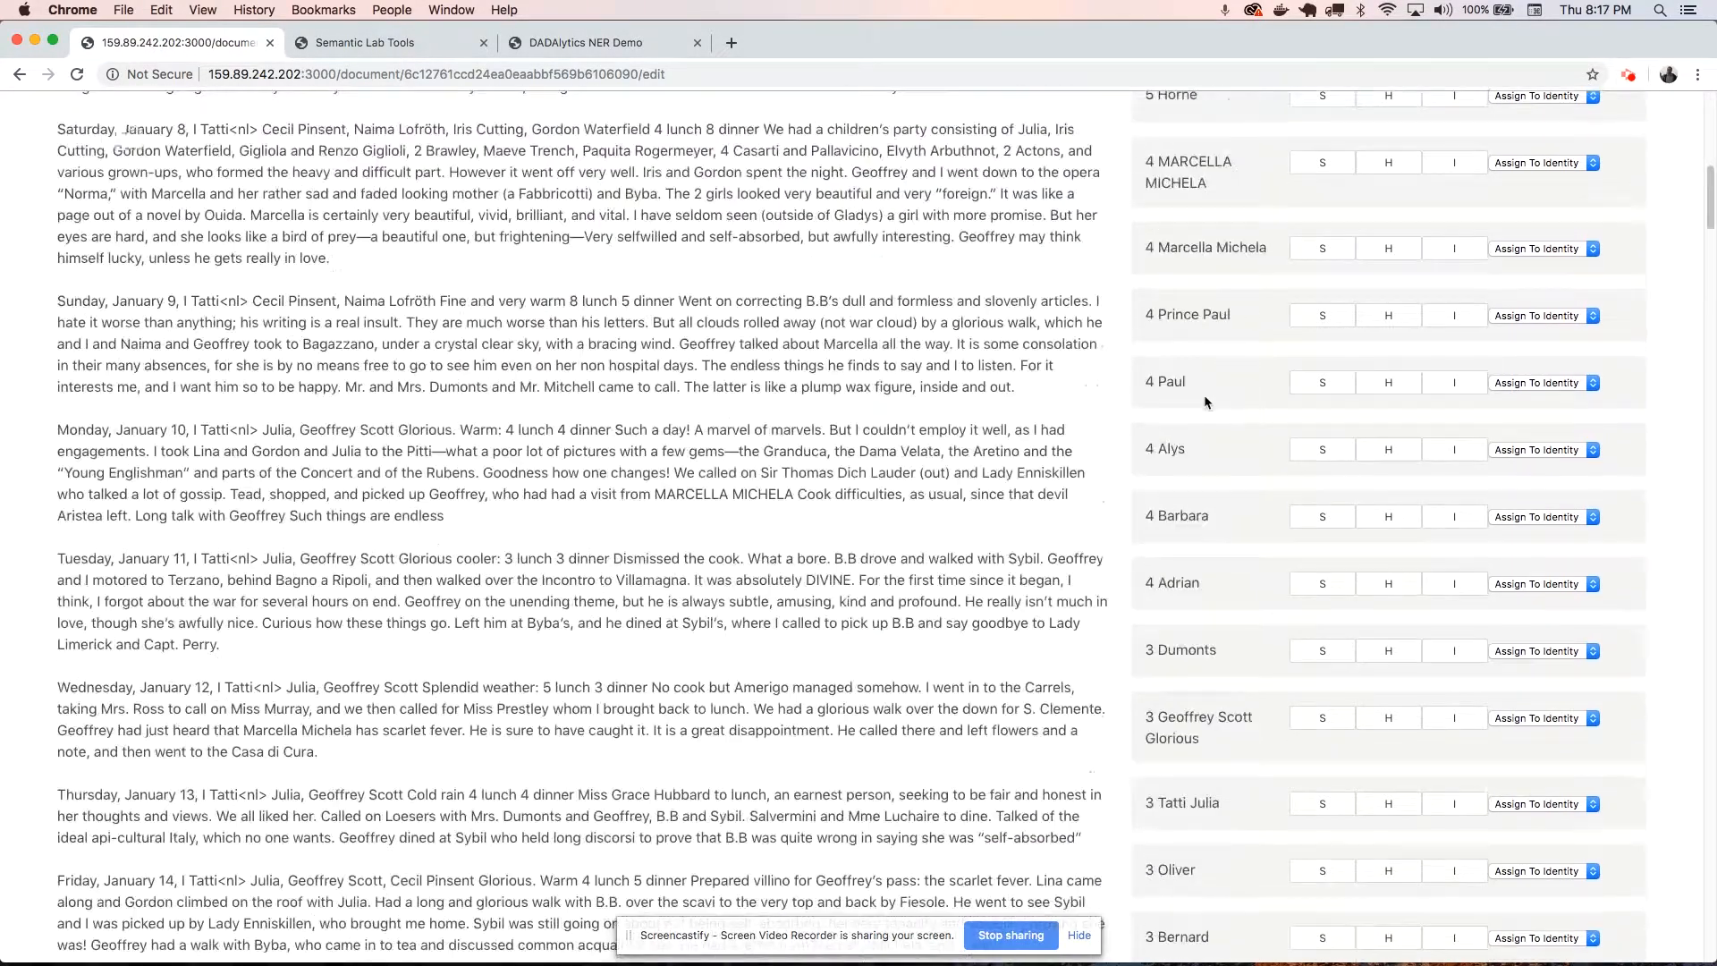
{"action": "scroll", "coordinate": [1205, 390], "scroll_direction": "down", "scroll_amount": 15}
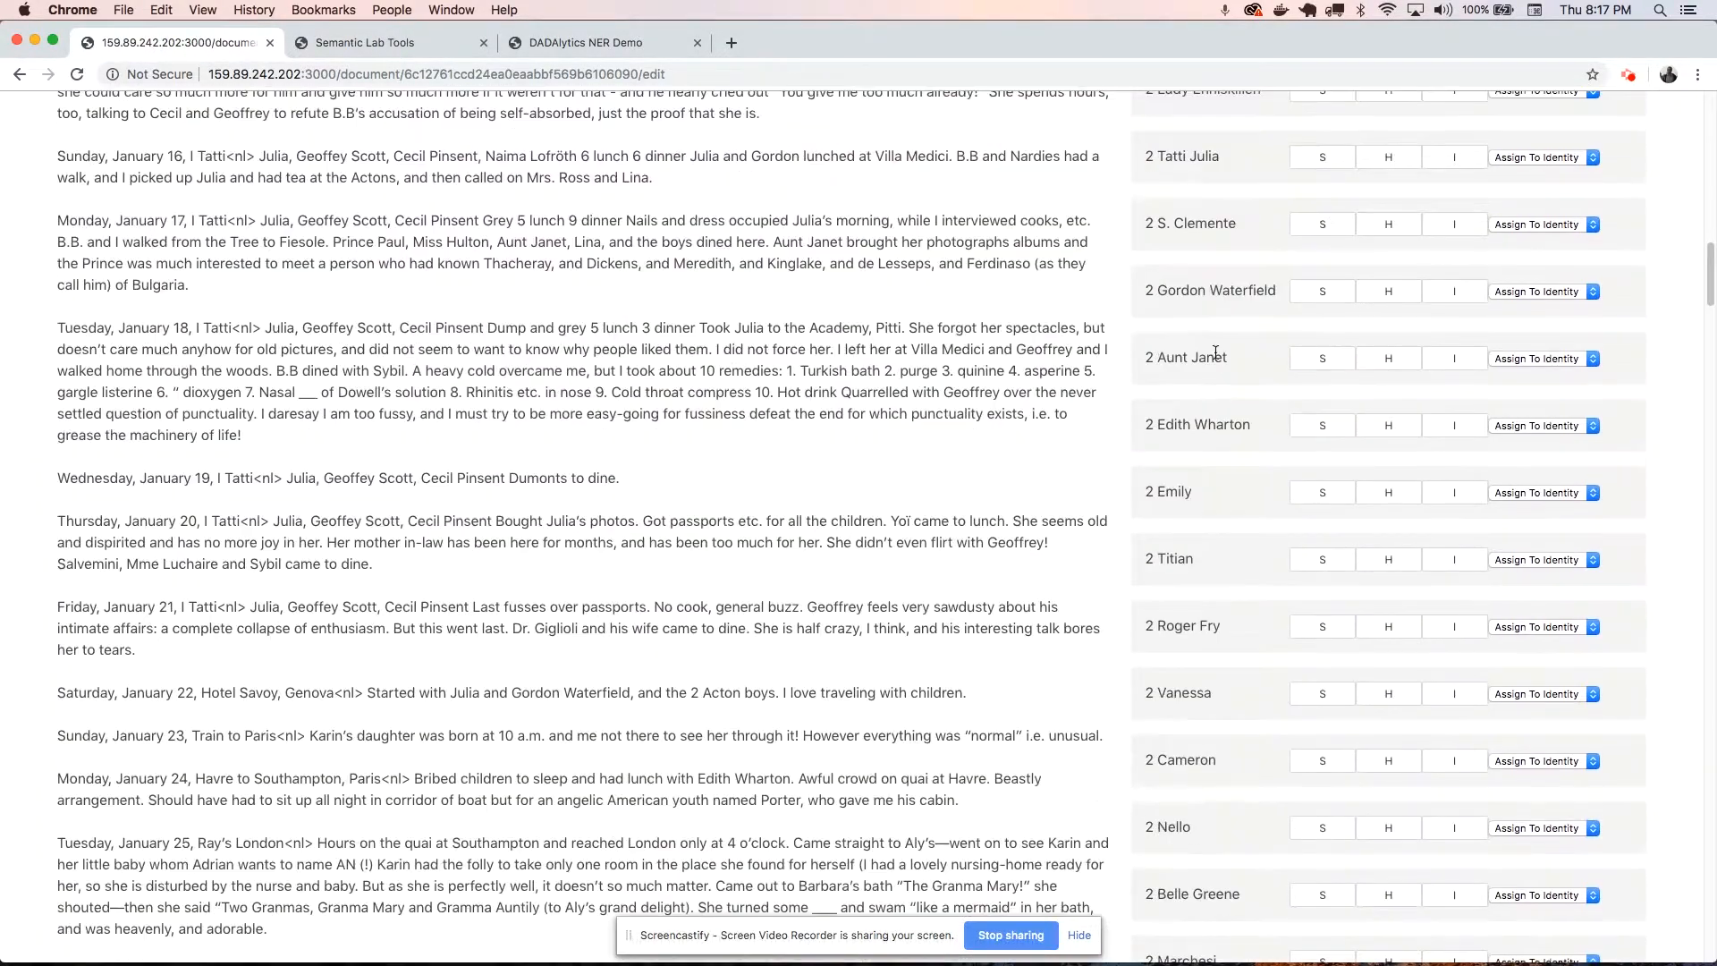
{"action": "scroll", "coordinate": [1215, 351], "scroll_direction": "up", "scroll_amount": 20}
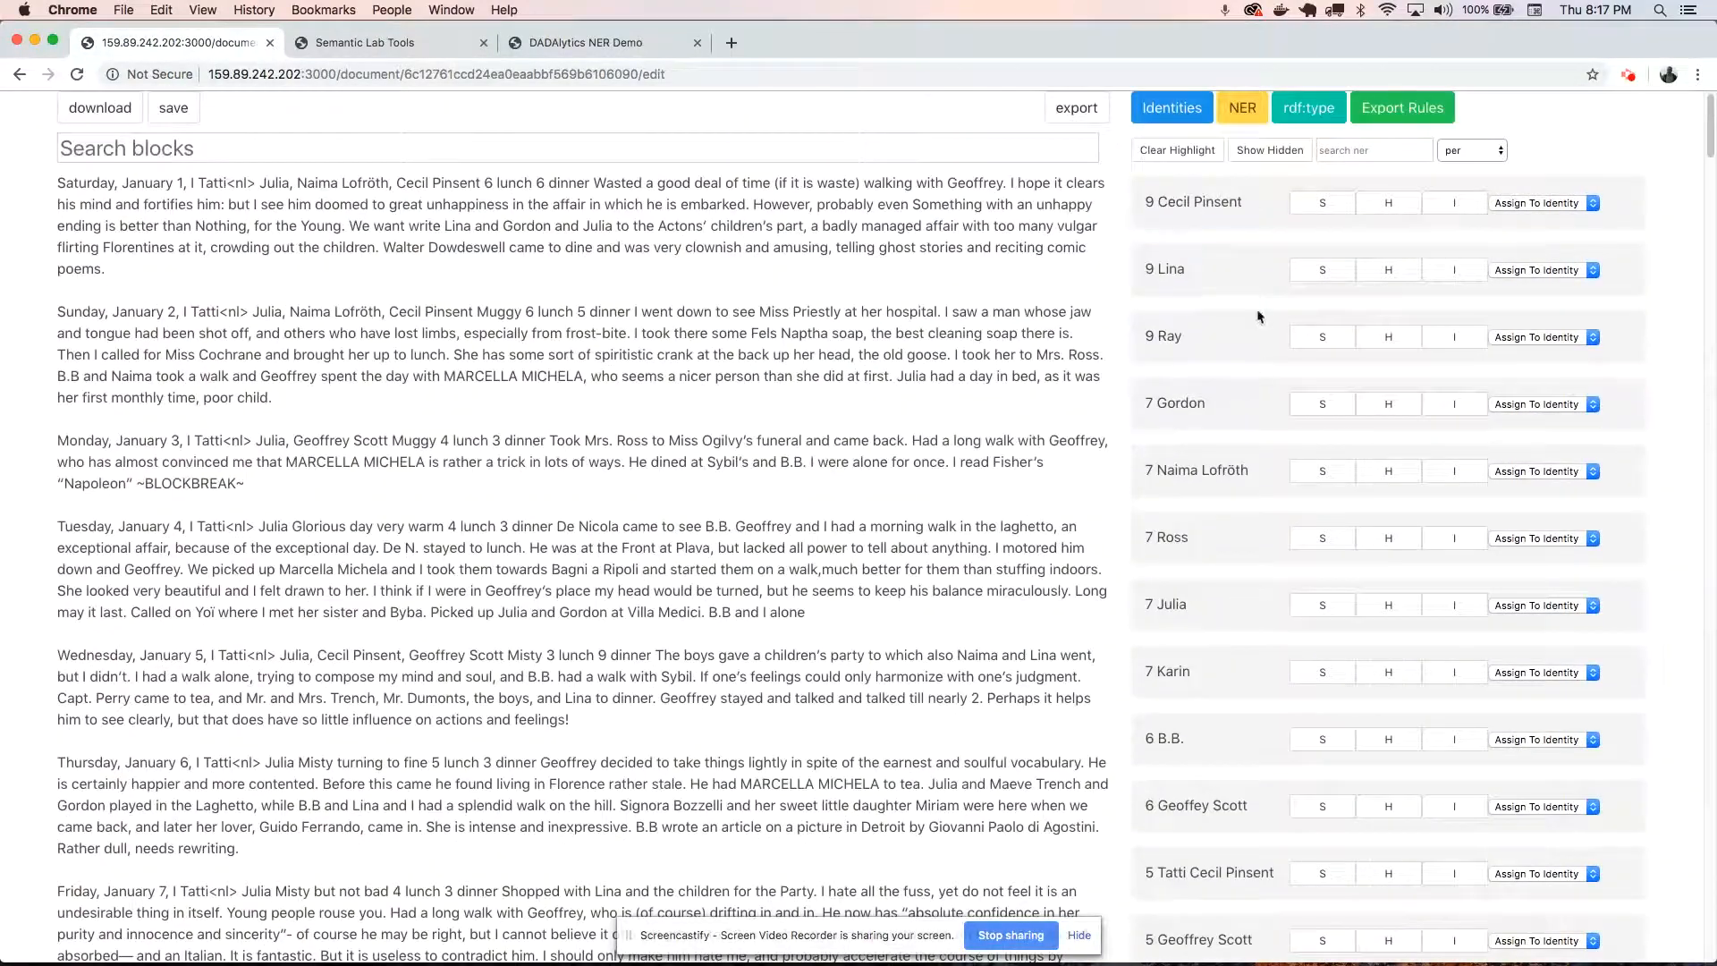
Filter the NER entities by other types, including org and loc, and switch back to per.
{"action": "left_click", "coordinate": [1498, 152]}
{"action": "left_click", "coordinate": [1492, 166]}
{"action": "left_click", "coordinate": [1484, 148]}
{"action": "left_click", "coordinate": [1486, 193]}
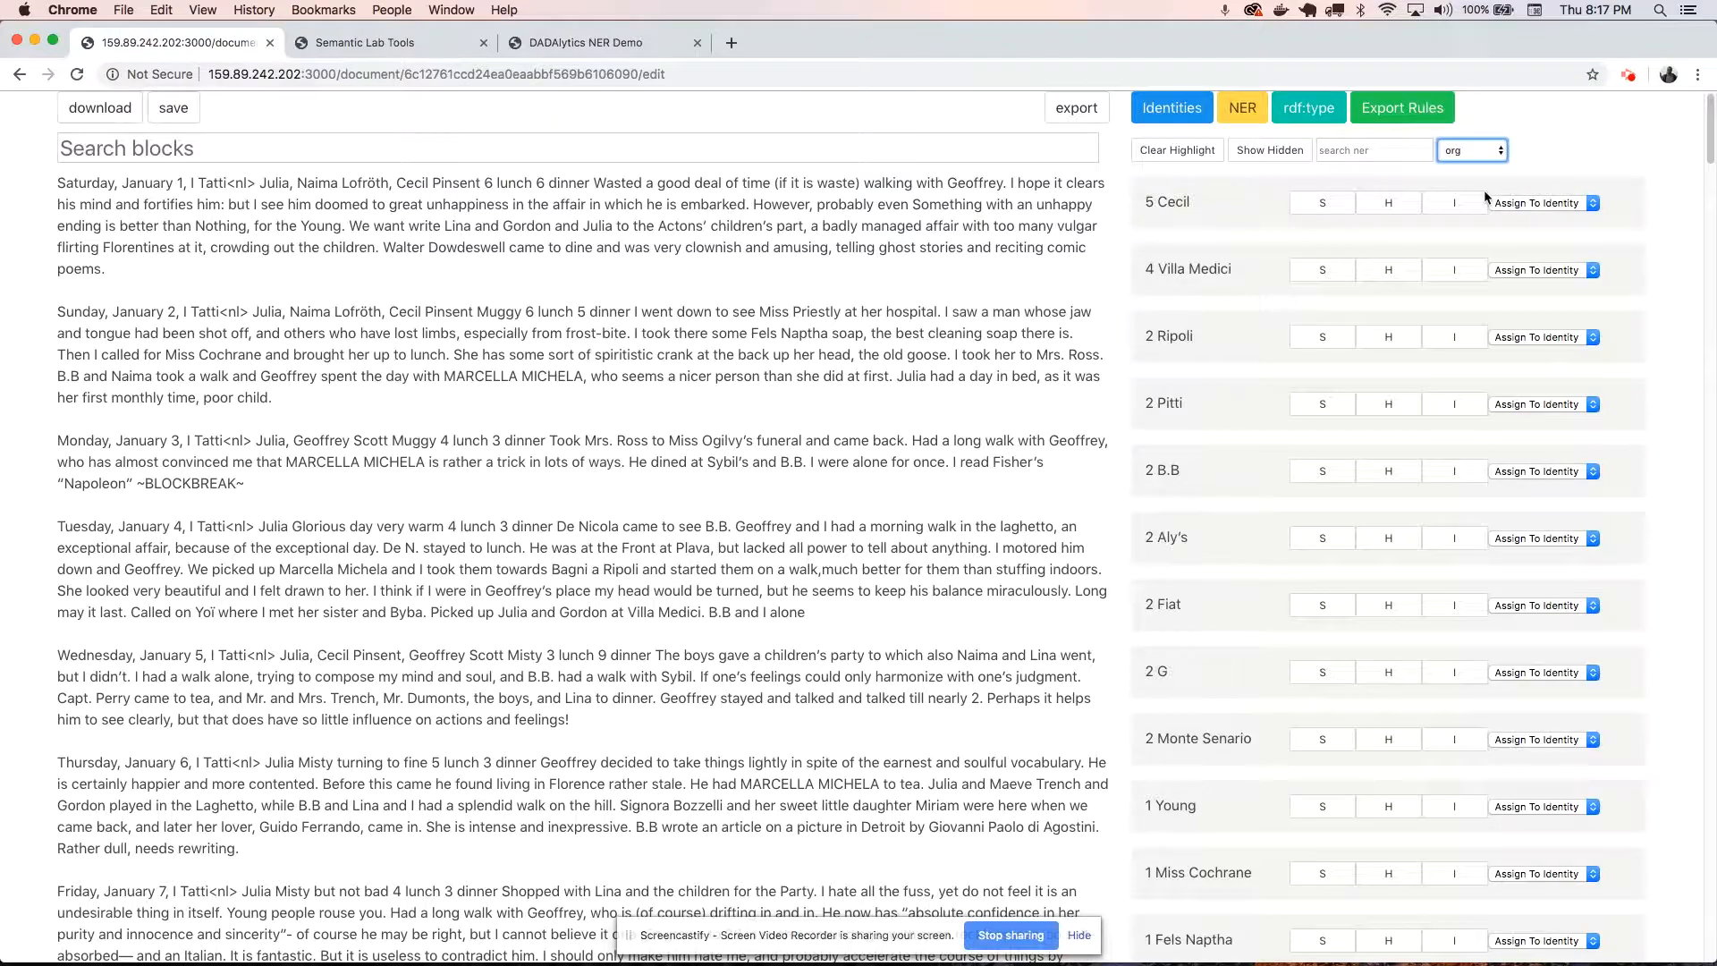
{"action": "left_click", "coordinate": [1479, 156]}
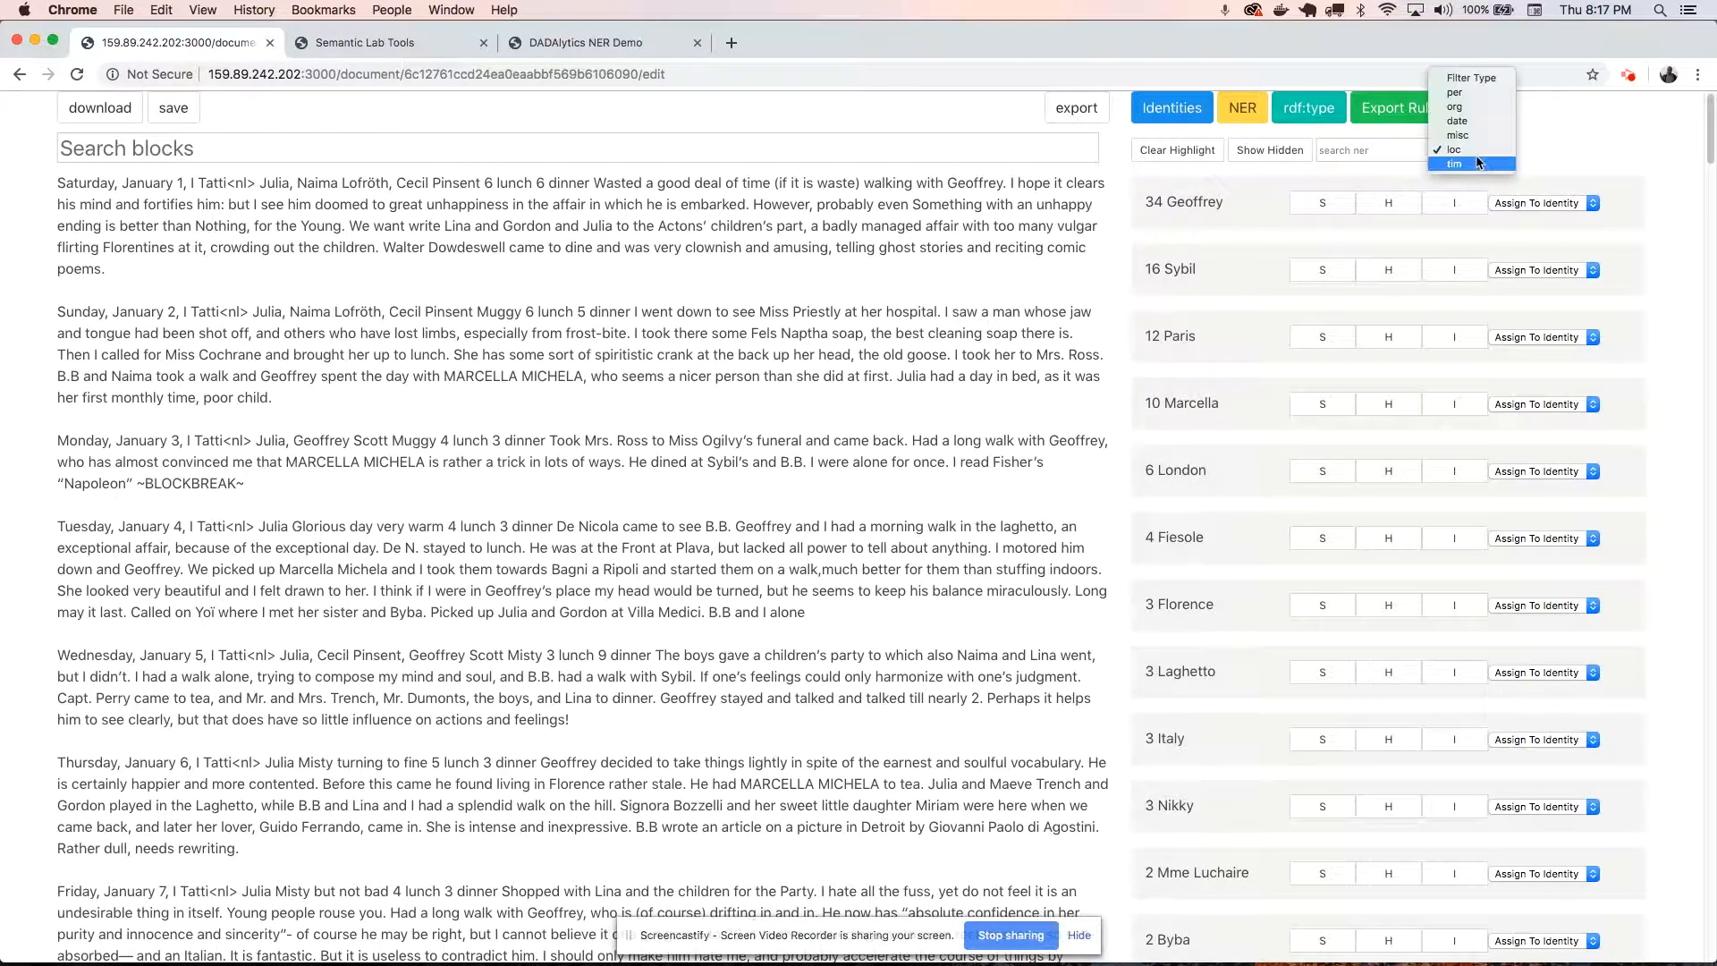
{"action": "left_click", "coordinate": [1479, 93]}
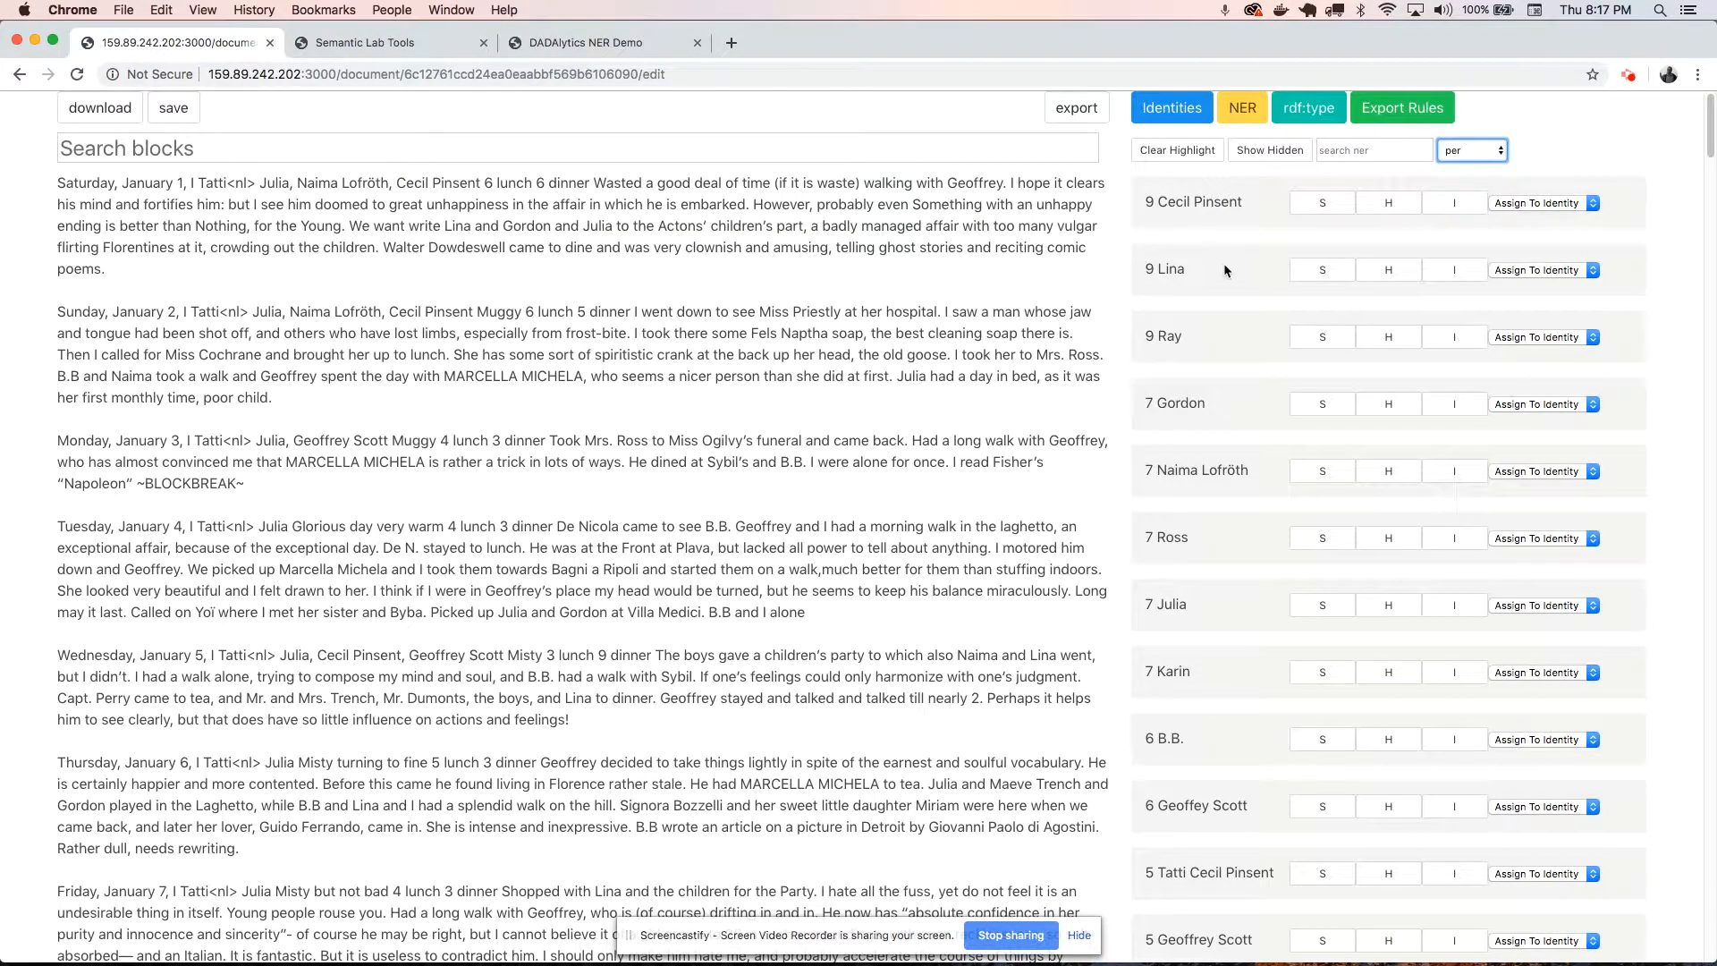
{"action": "scroll", "coordinate": [1224, 263], "scroll_direction": "down", "scroll_amount": 7}
{"action": "scroll", "coordinate": [1226, 274], "scroll_direction": "up", "scroll_amount": 7}
Check the identities list, then return to the NER entities of type per and look through them.
{"action": "left_click", "coordinate": [1180, 119]}
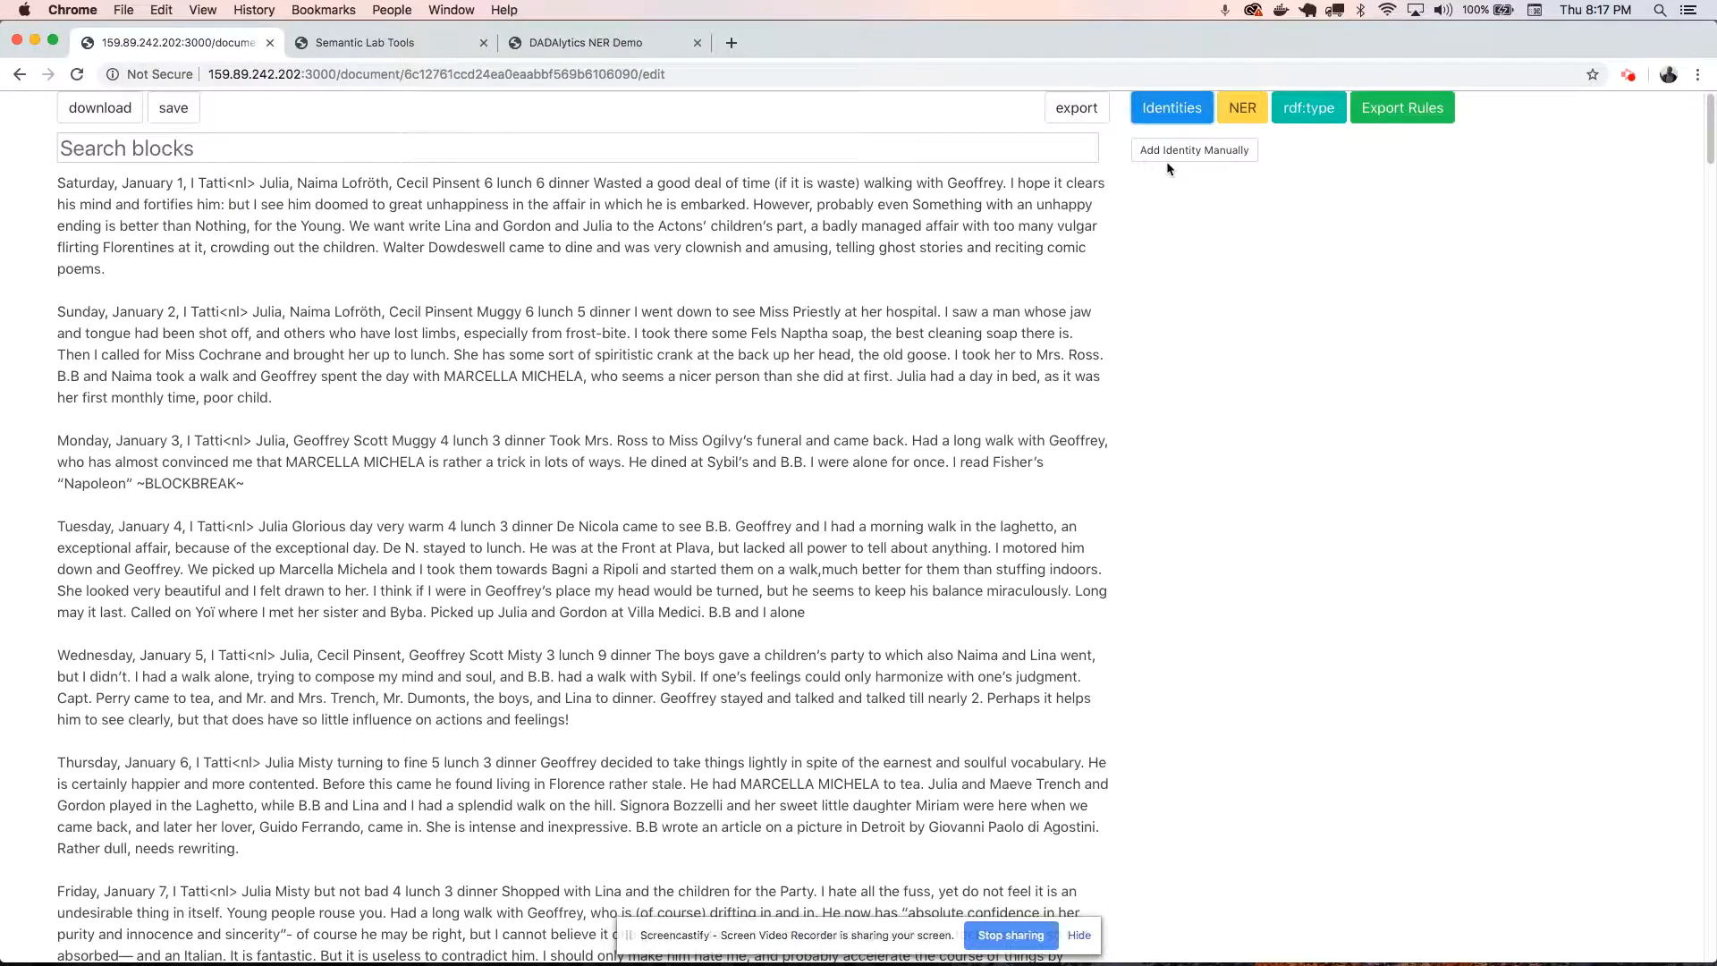
{"action": "left_click", "coordinate": [1238, 114]}
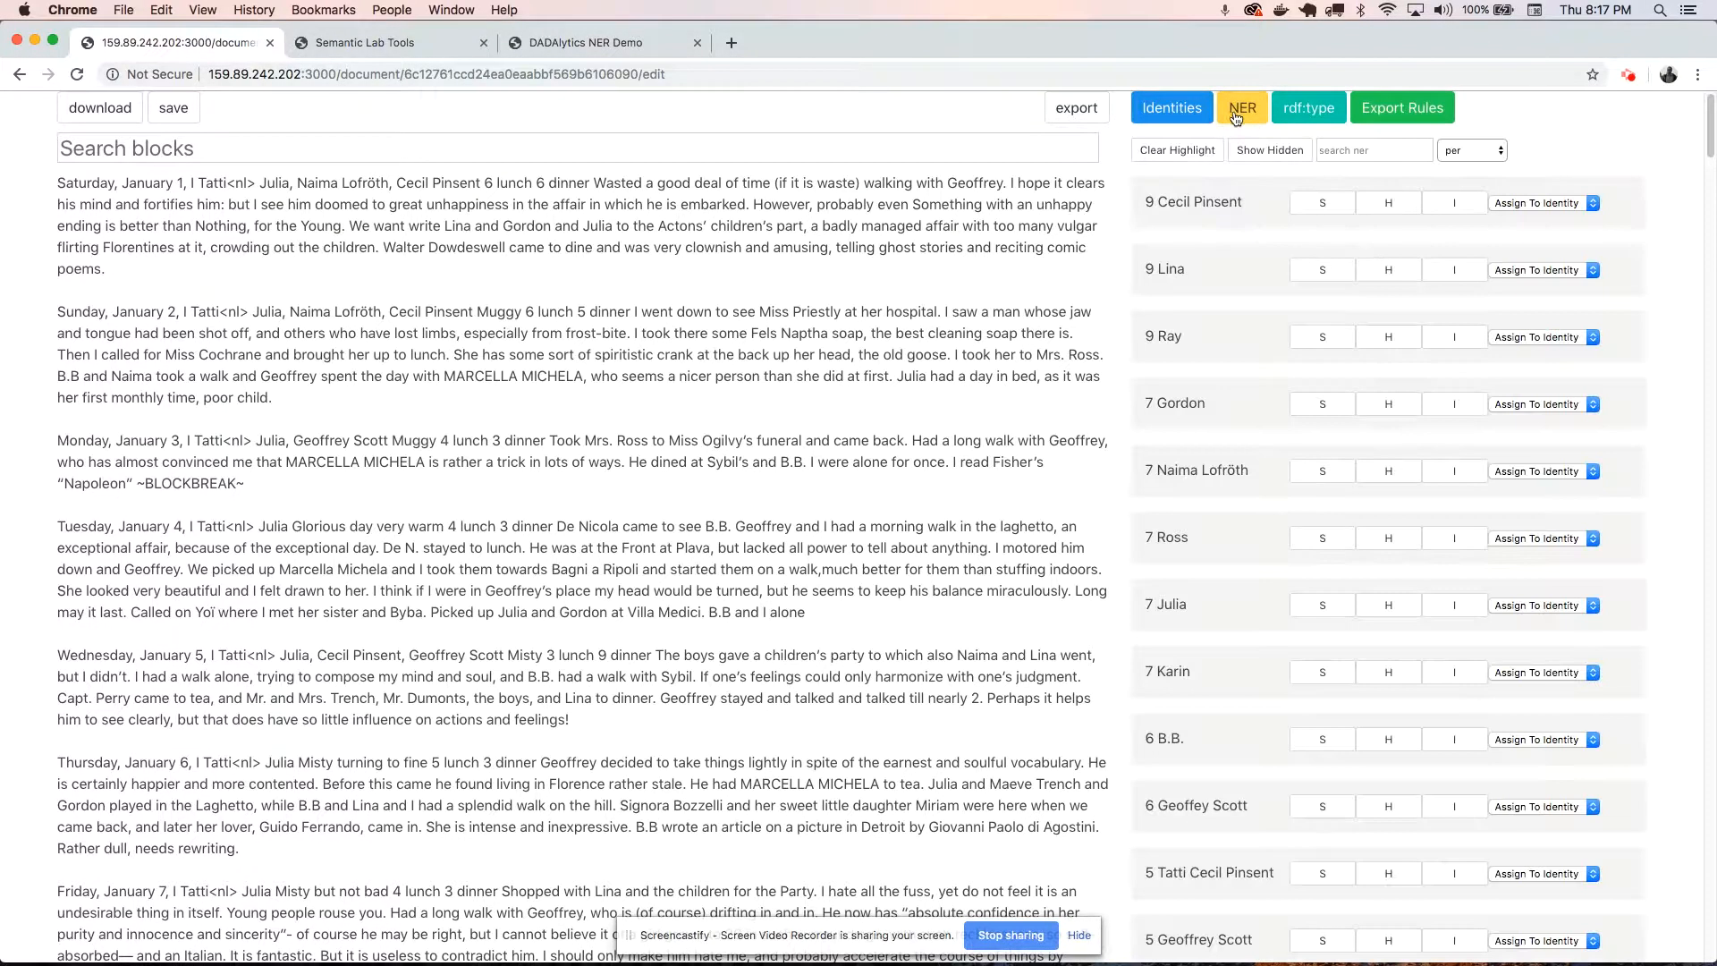
{"action": "scroll", "coordinate": [1258, 255], "scroll_direction": "down", "scroll_amount": 15}
{"action": "scroll", "coordinate": [1227, 346], "scroll_direction": "up", "scroll_amount": 15}
Show only the diary blocks mentioning Cecil Pinsent, look through them and clear the highlight.
{"action": "left_click", "coordinate": [1323, 205]}
{"action": "scroll", "coordinate": [1011, 261], "scroll_direction": "down", "scroll_amount": 7}
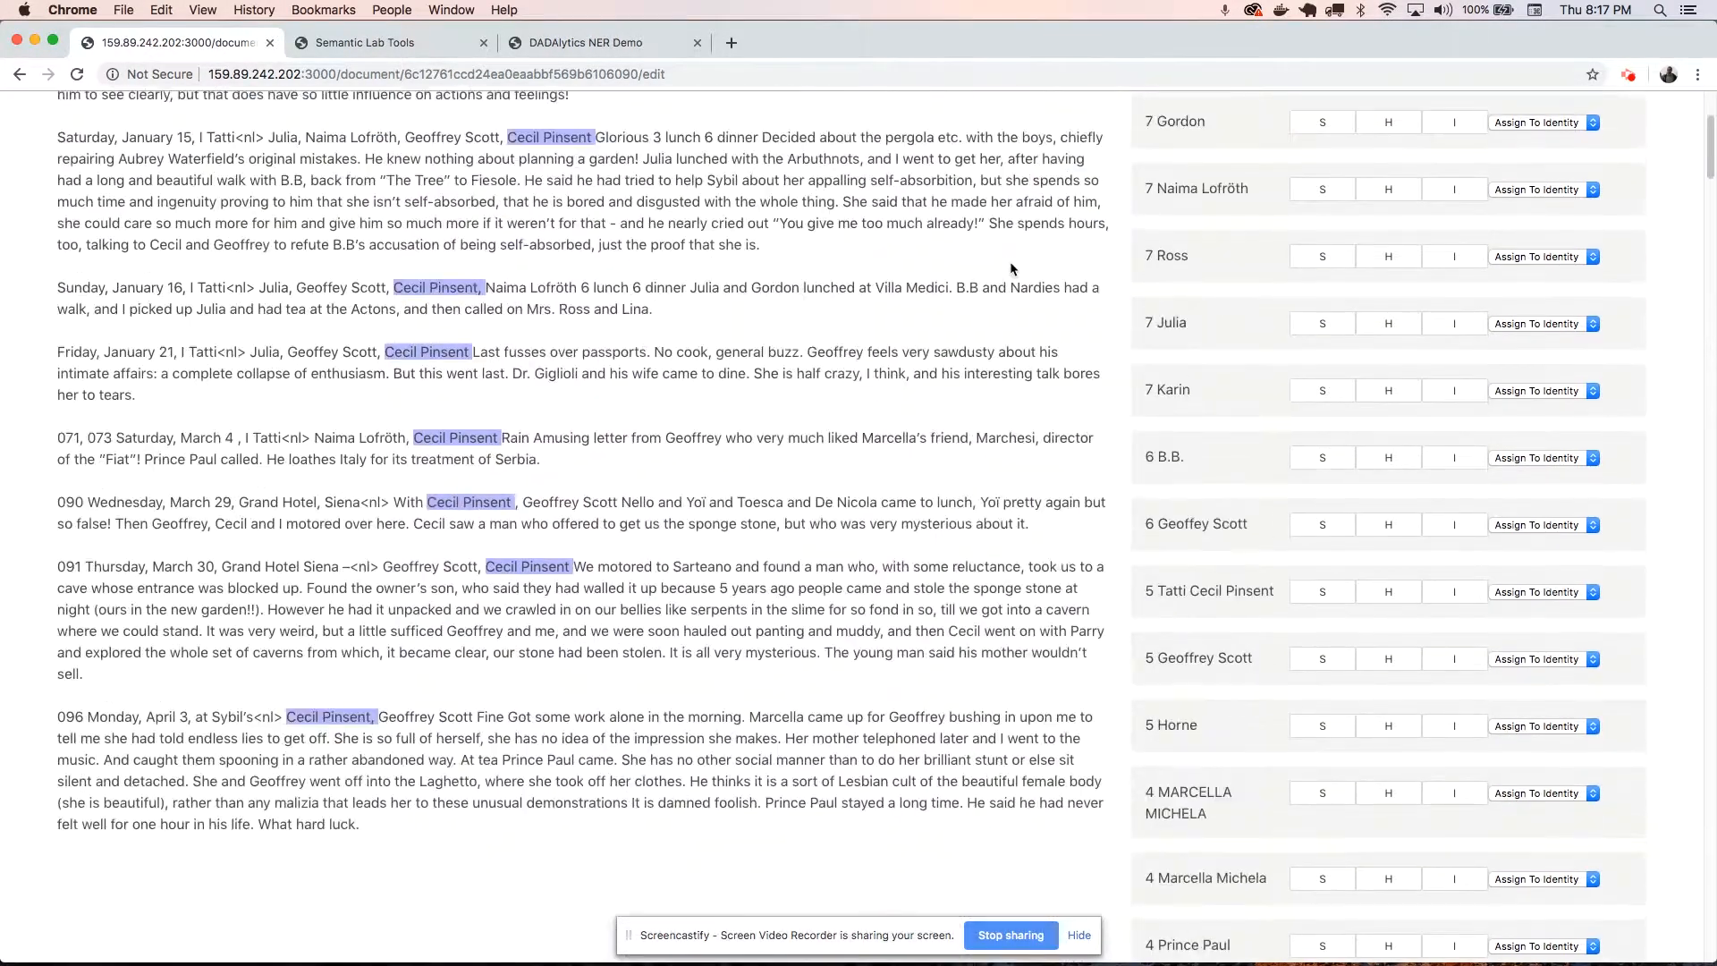
{"action": "scroll", "coordinate": [1011, 261], "scroll_direction": "up", "scroll_amount": 7}
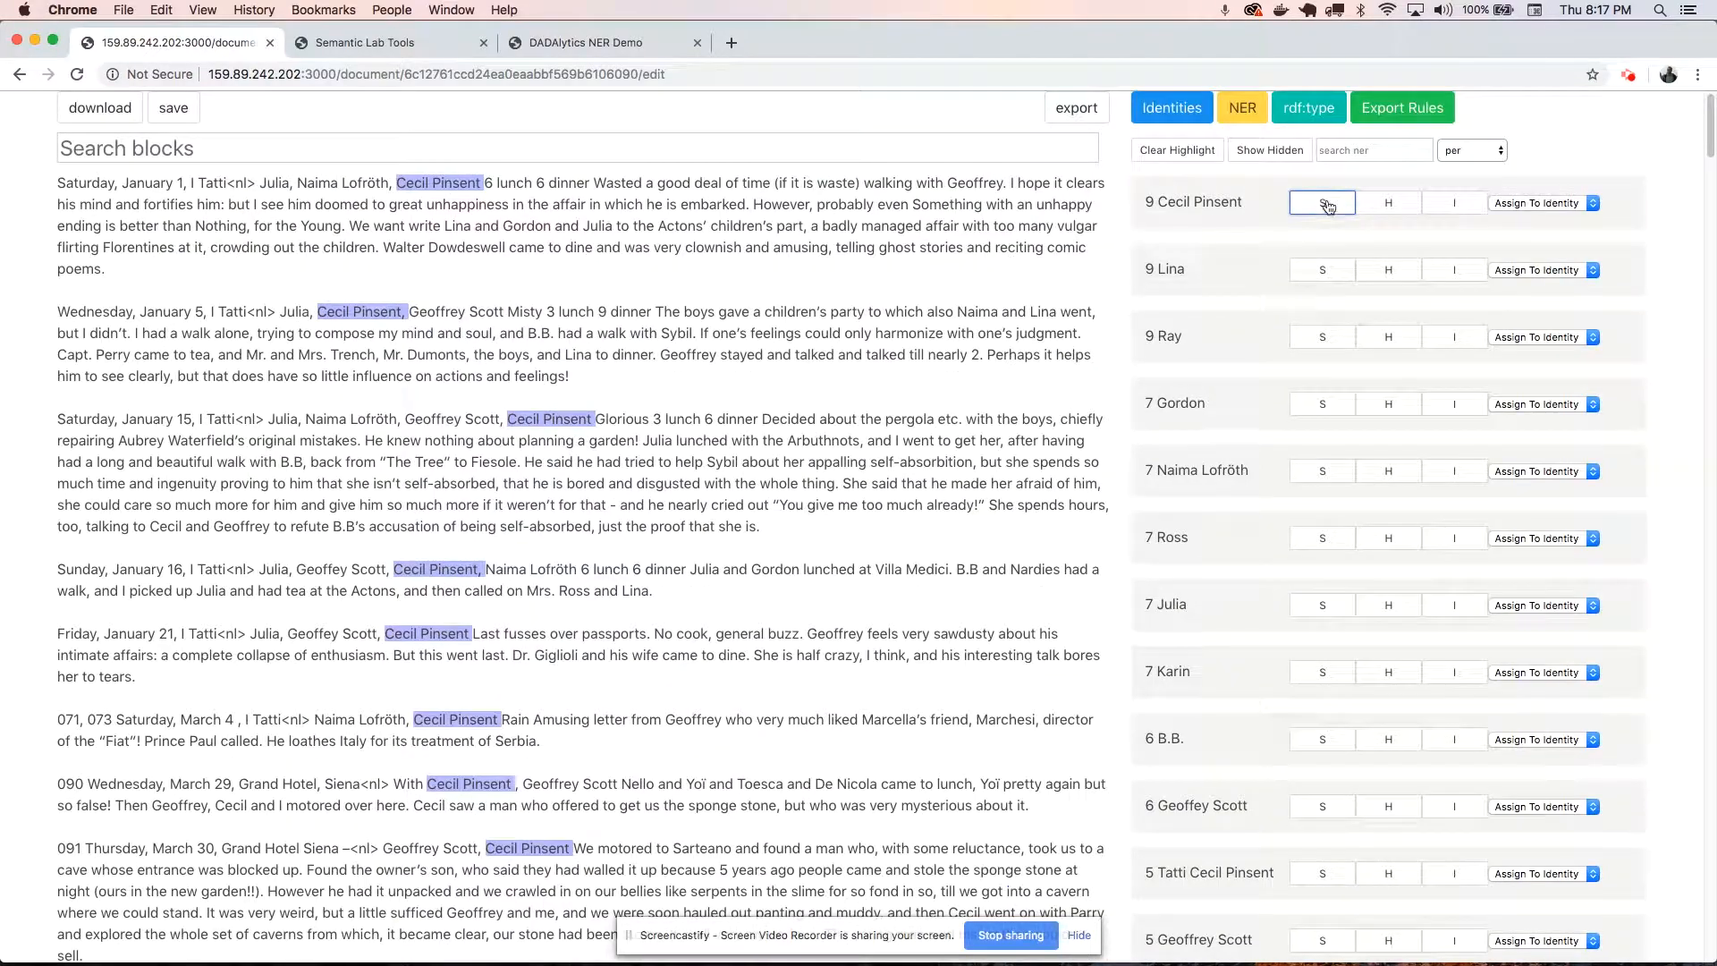
{"action": "left_click", "coordinate": [1195, 159]}
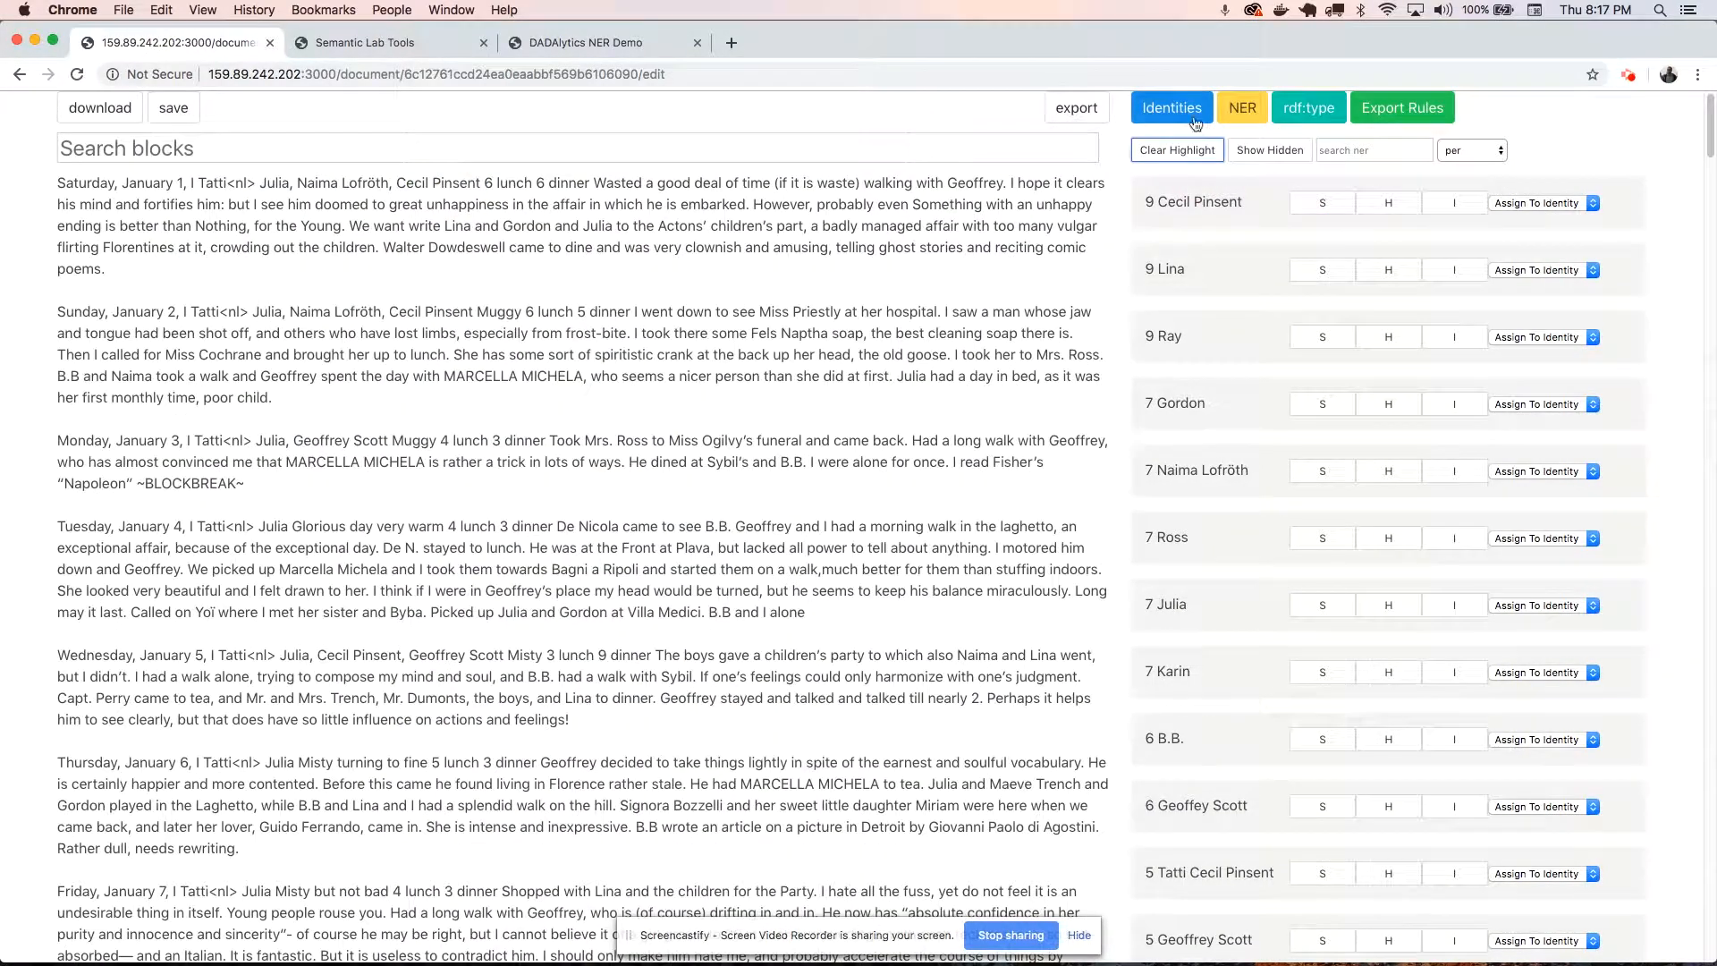
{"action": "scroll", "coordinate": [1288, 348], "scroll_direction": "down", "scroll_amount": 7}
{"action": "scroll", "coordinate": [1257, 431], "scroll_direction": "down", "scroll_amount": 15}
{"action": "scroll", "coordinate": [1259, 431], "scroll_direction": "up", "scroll_amount": 20}
{"action": "scroll", "coordinate": [1261, 248], "scroll_direction": "down", "scroll_amount": 8}
{"action": "scroll", "coordinate": [1259, 240], "scroll_direction": "down", "scroll_amount": 20}
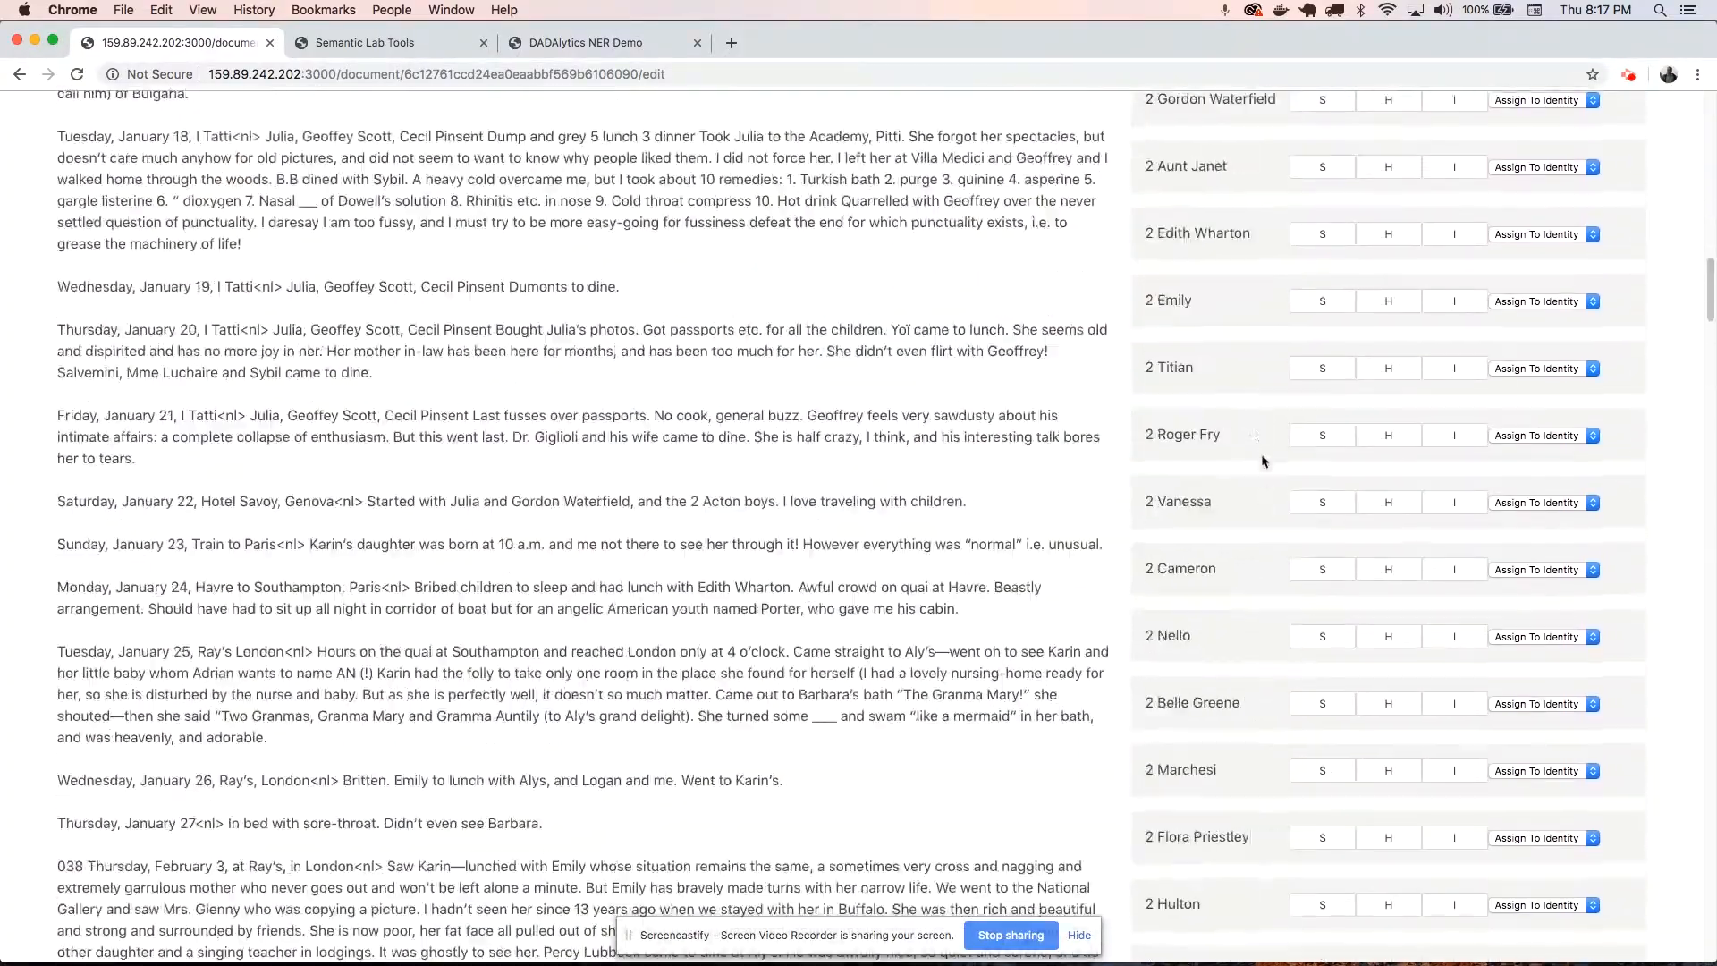
{"action": "scroll", "coordinate": [1263, 460], "scroll_direction": "up", "scroll_amount": 20}
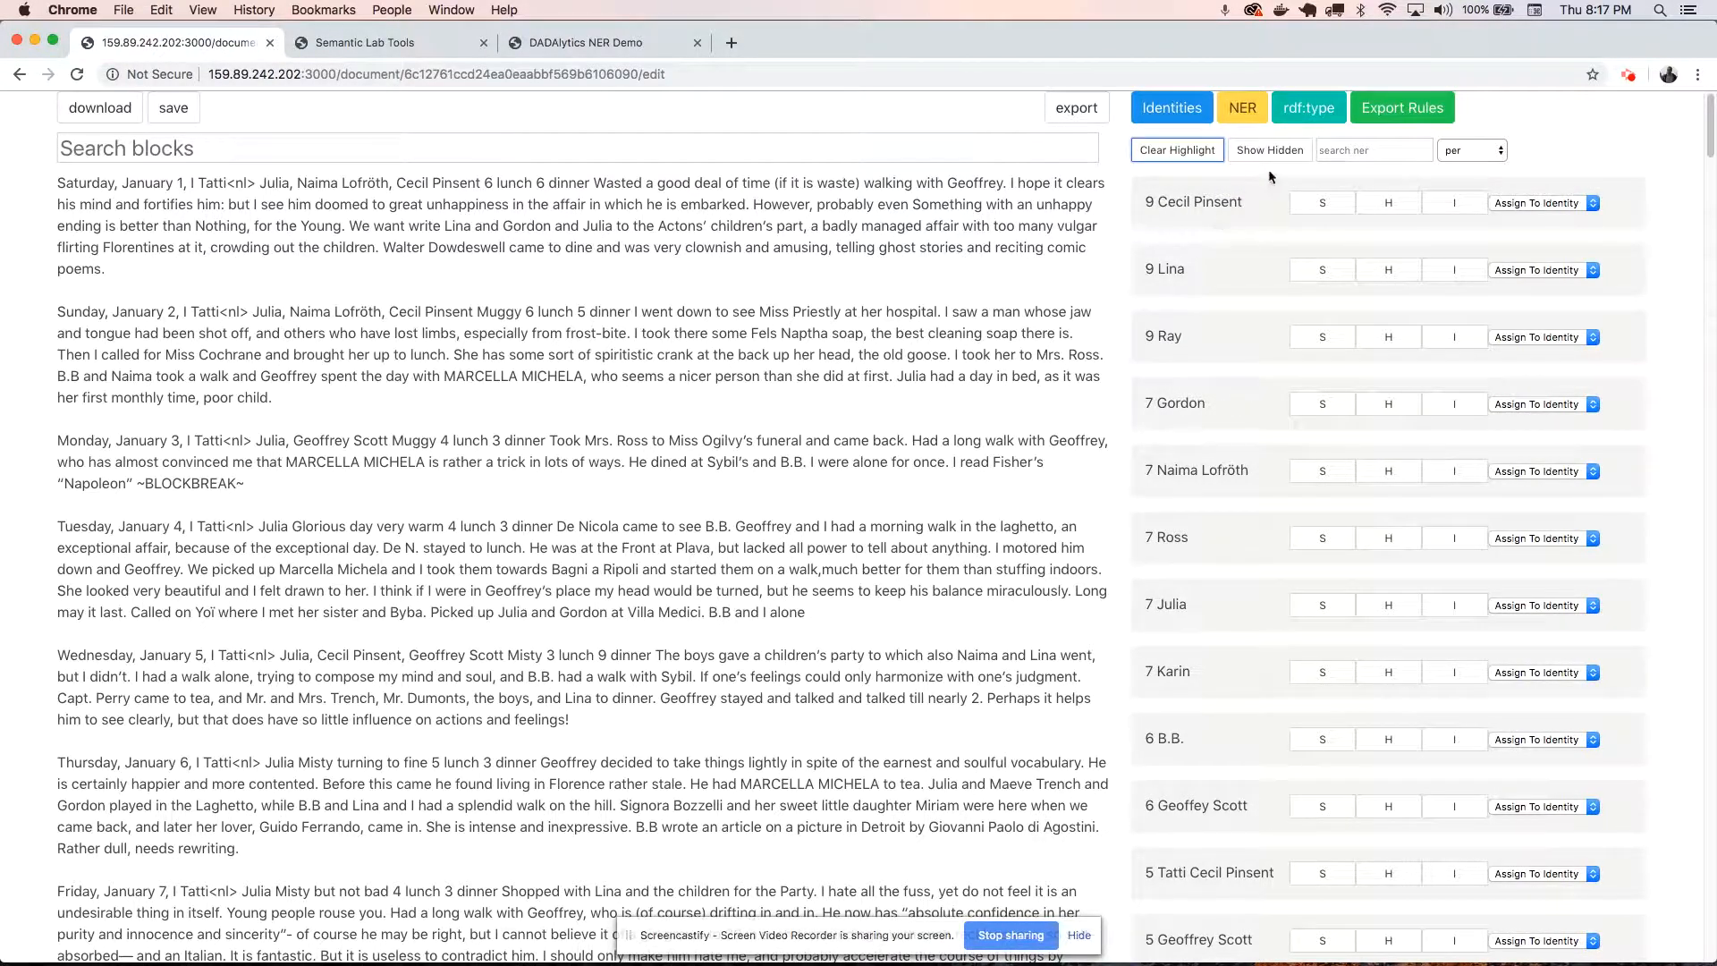
{"action": "left_click_drag", "start_coordinate": [1154, 806], "coordinate": [1245, 807]}
{"action": "left_click", "coordinate": [1323, 806]}
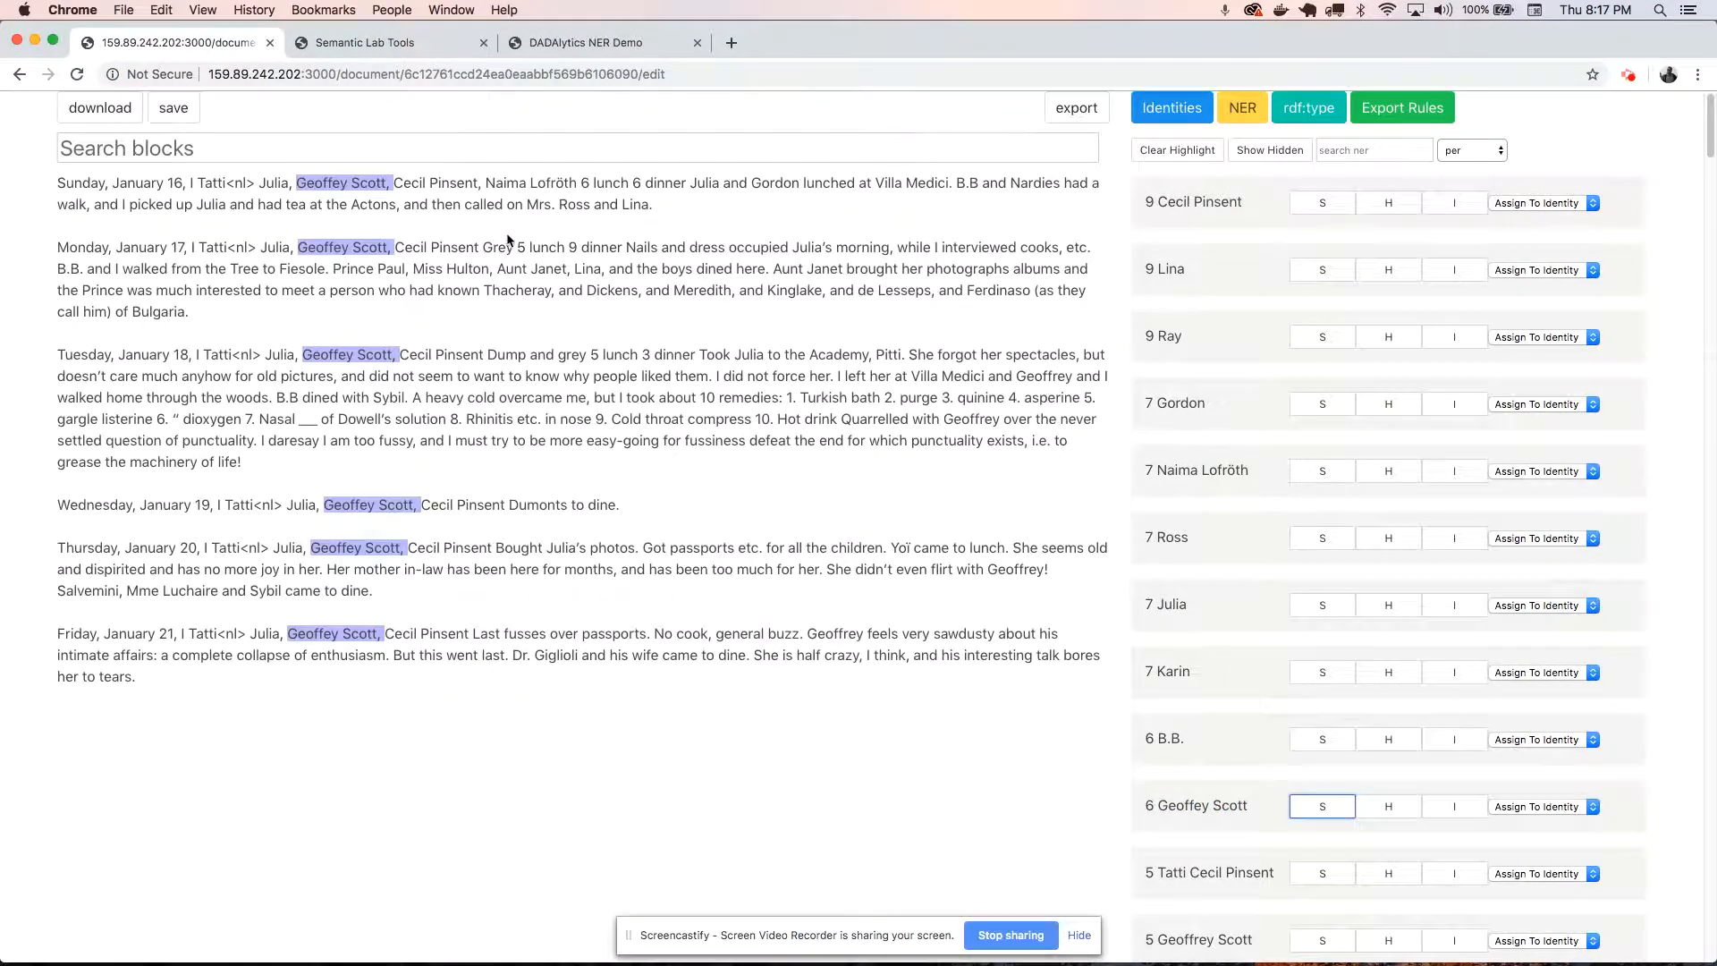
{"action": "left_click", "coordinate": [1165, 154]}
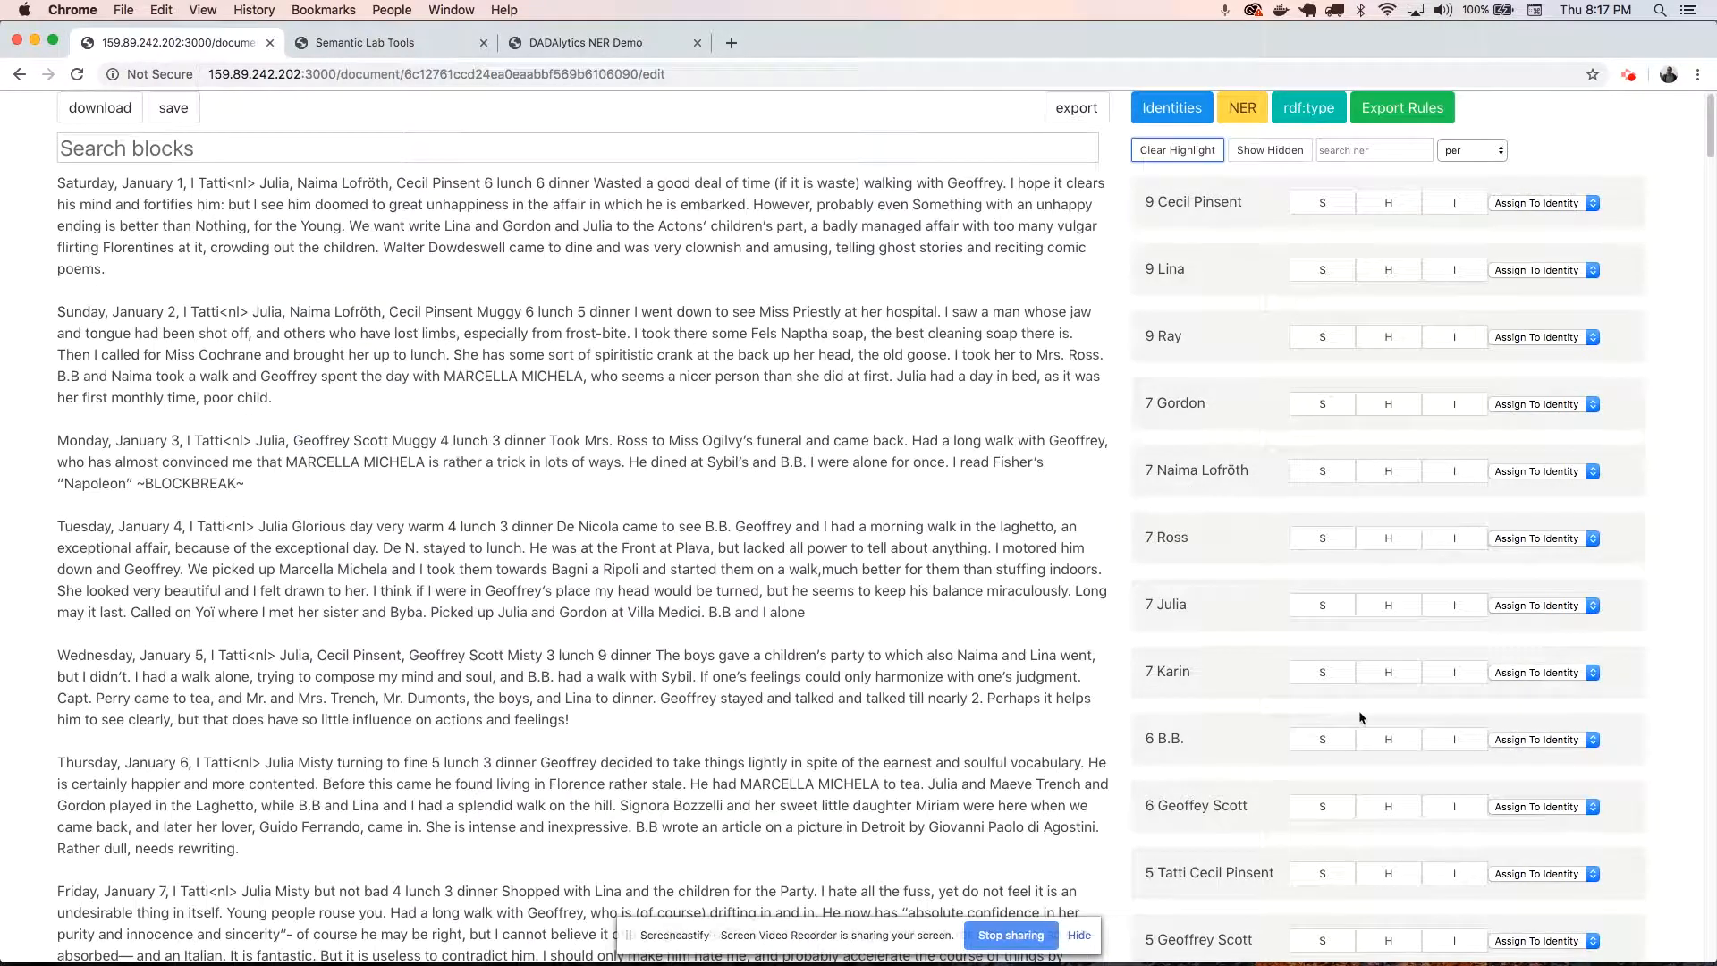
{"action": "left_click", "coordinate": [1455, 808]}
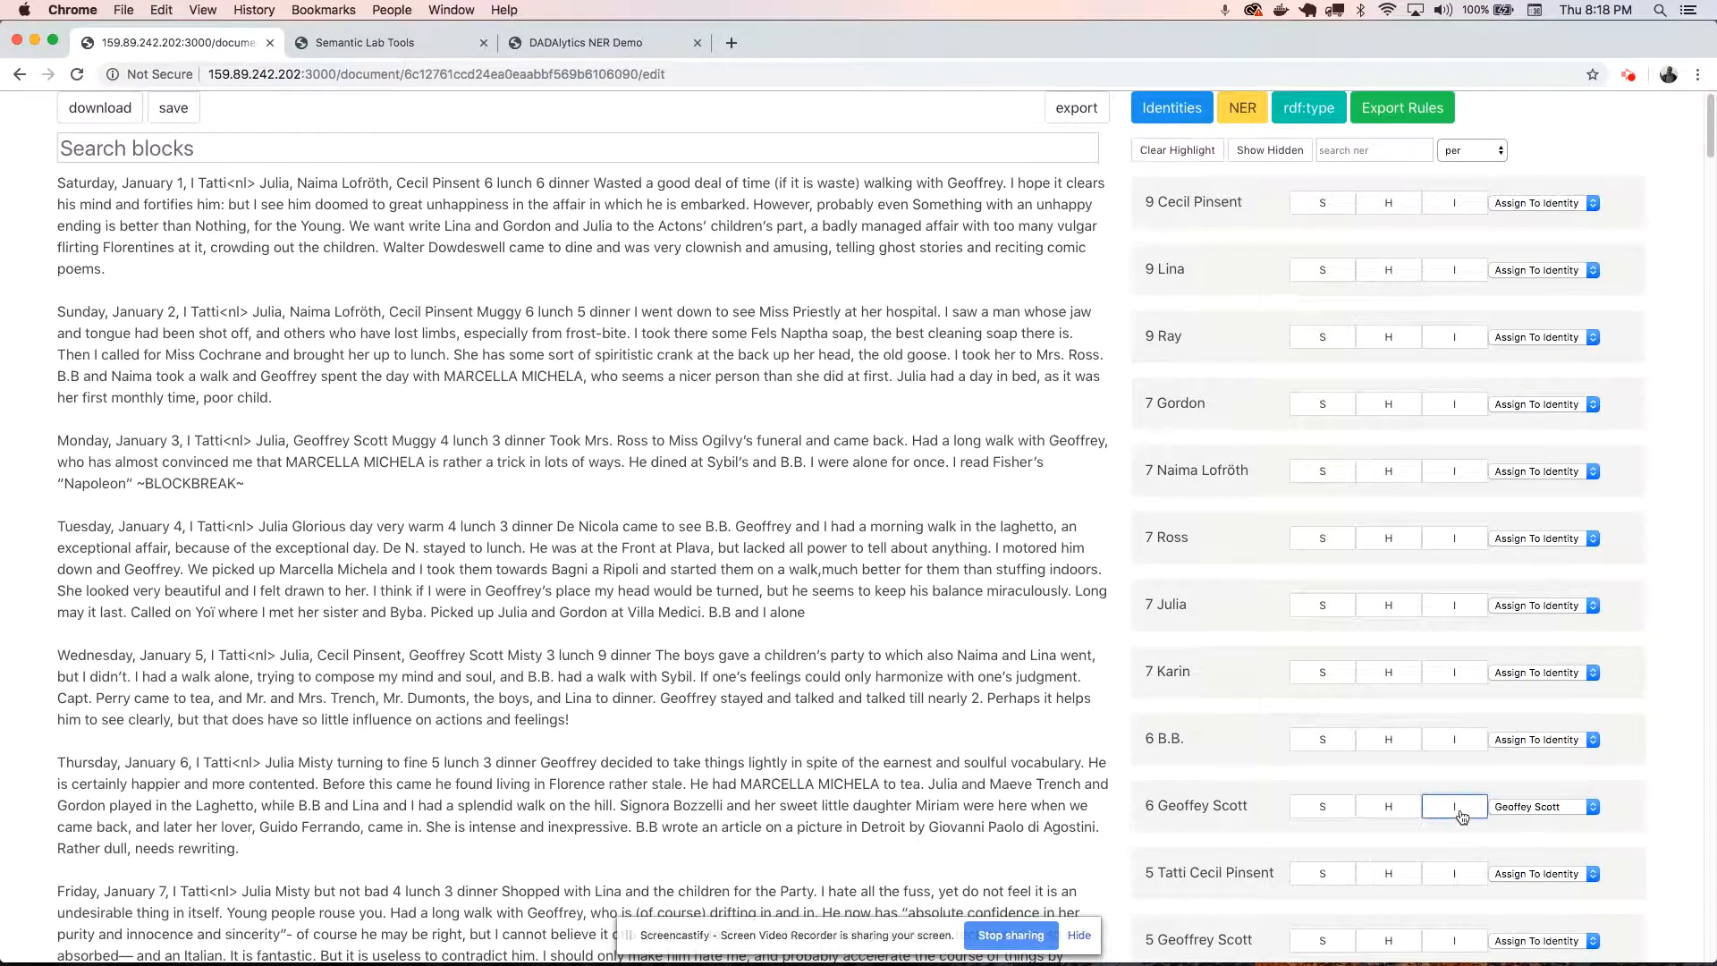
{"action": "left_click", "coordinate": [1176, 112]}
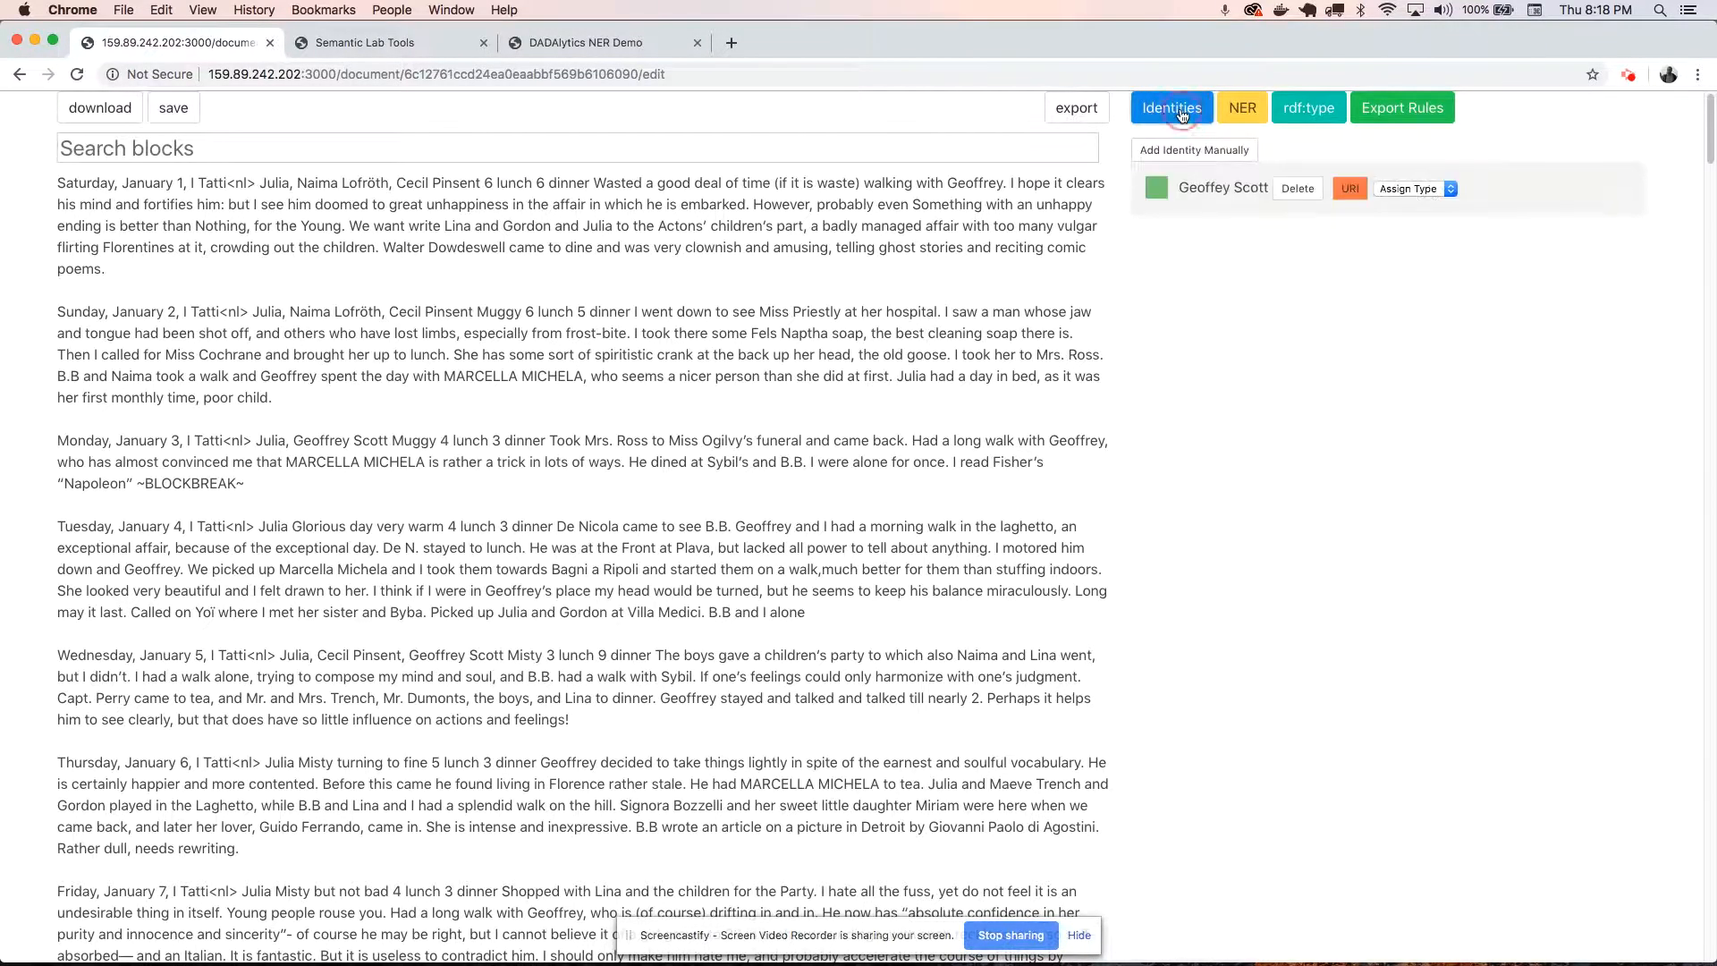
{"action": "left_click_drag", "start_coordinate": [1190, 189], "coordinate": [1253, 190]}
{"action": "left_click", "coordinate": [1216, 251]}
{"action": "scroll", "coordinate": [849, 349], "scroll_direction": "down", "scroll_amount": 9}
{"action": "scroll", "coordinate": [850, 349], "scroll_direction": "down", "scroll_amount": 15}
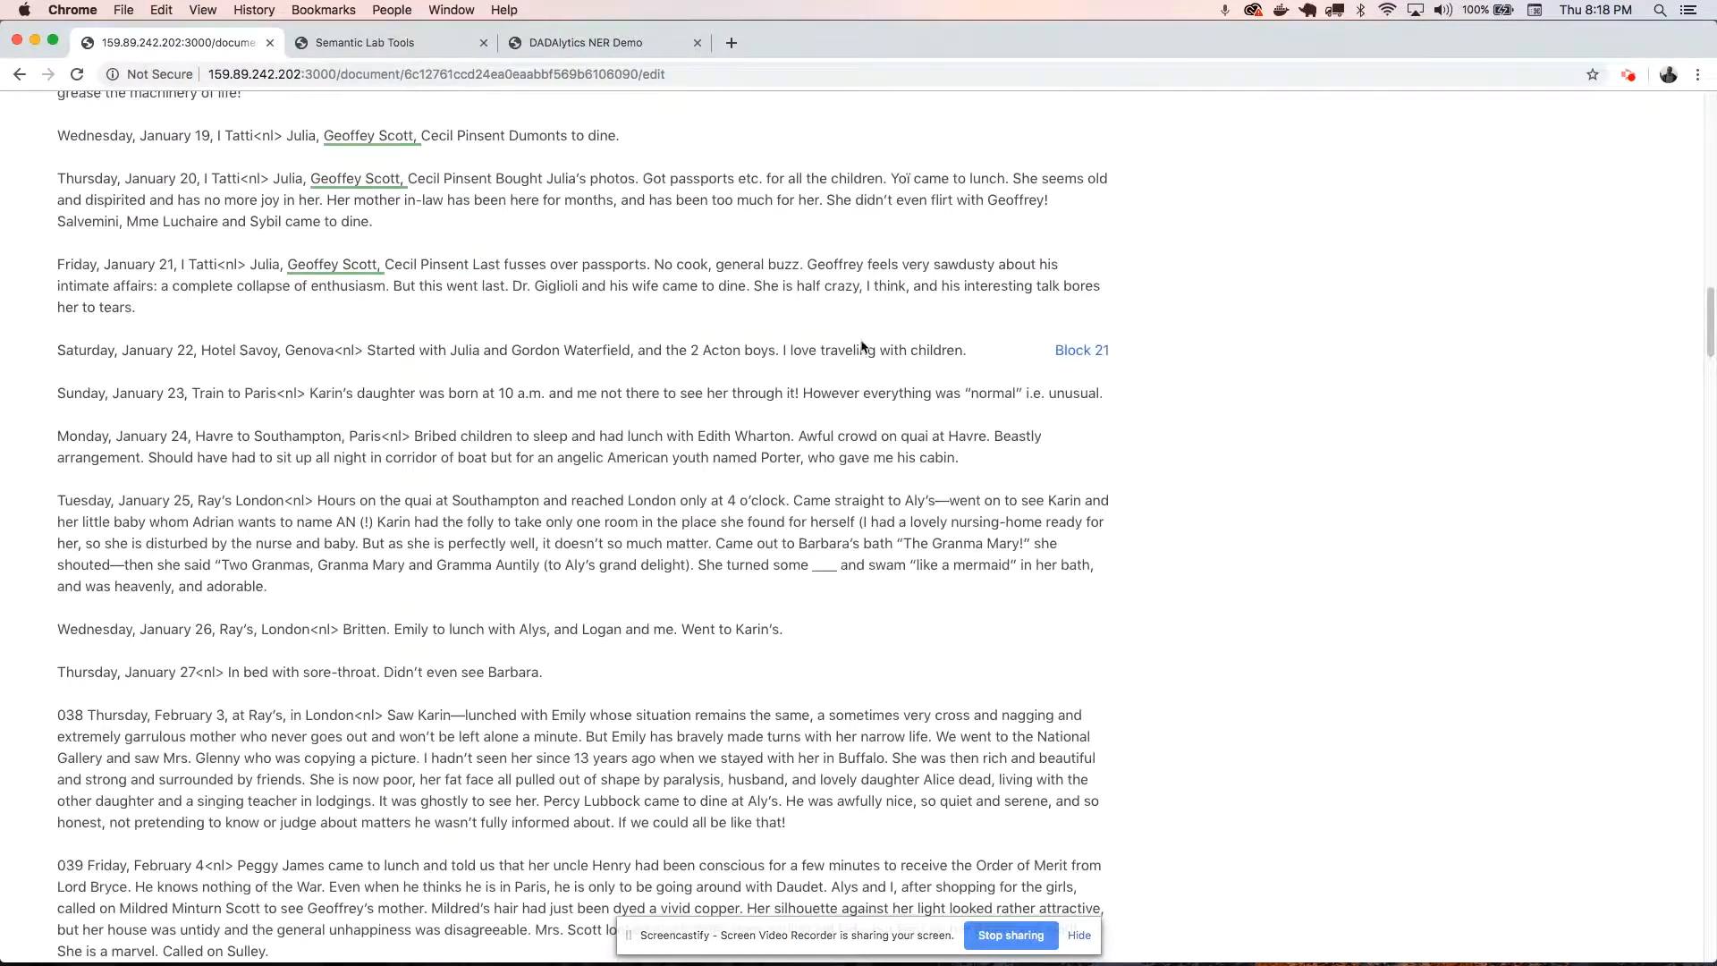
{"action": "scroll", "coordinate": [592, 359], "scroll_direction": "up", "scroll_amount": 2}
{"action": "scroll", "coordinate": [329, 301], "scroll_direction": "up", "scroll_amount": 1}
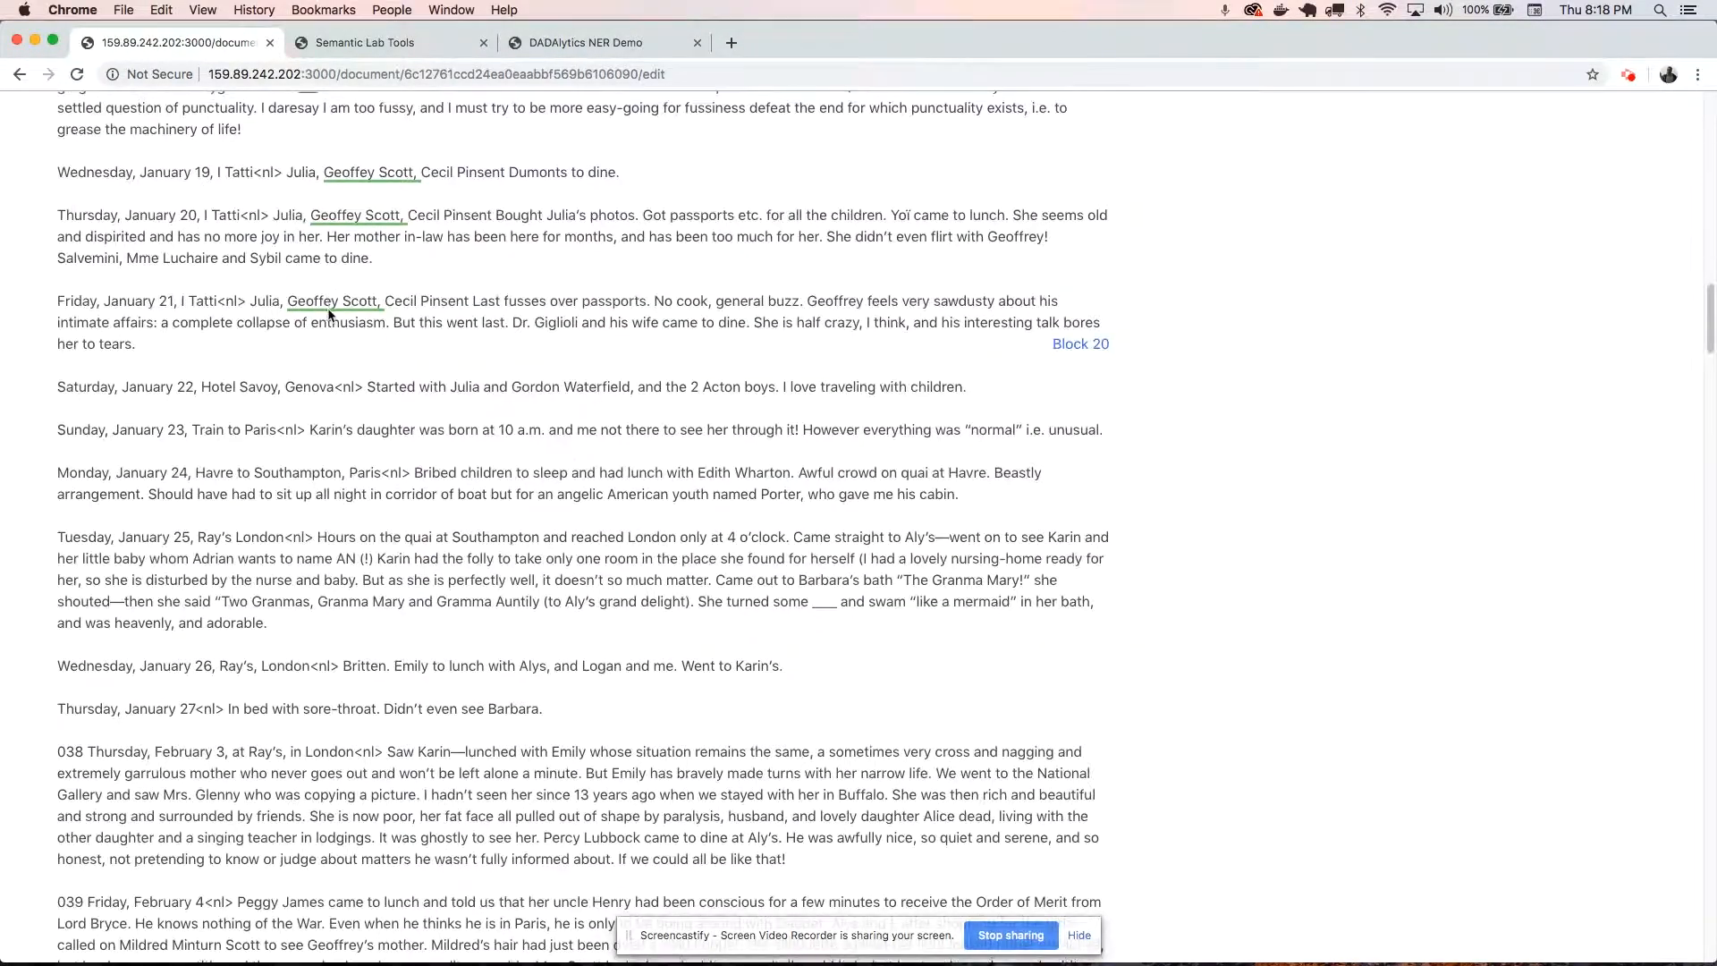
{"action": "scroll", "coordinate": [614, 295], "scroll_direction": "up", "scroll_amount": 20}
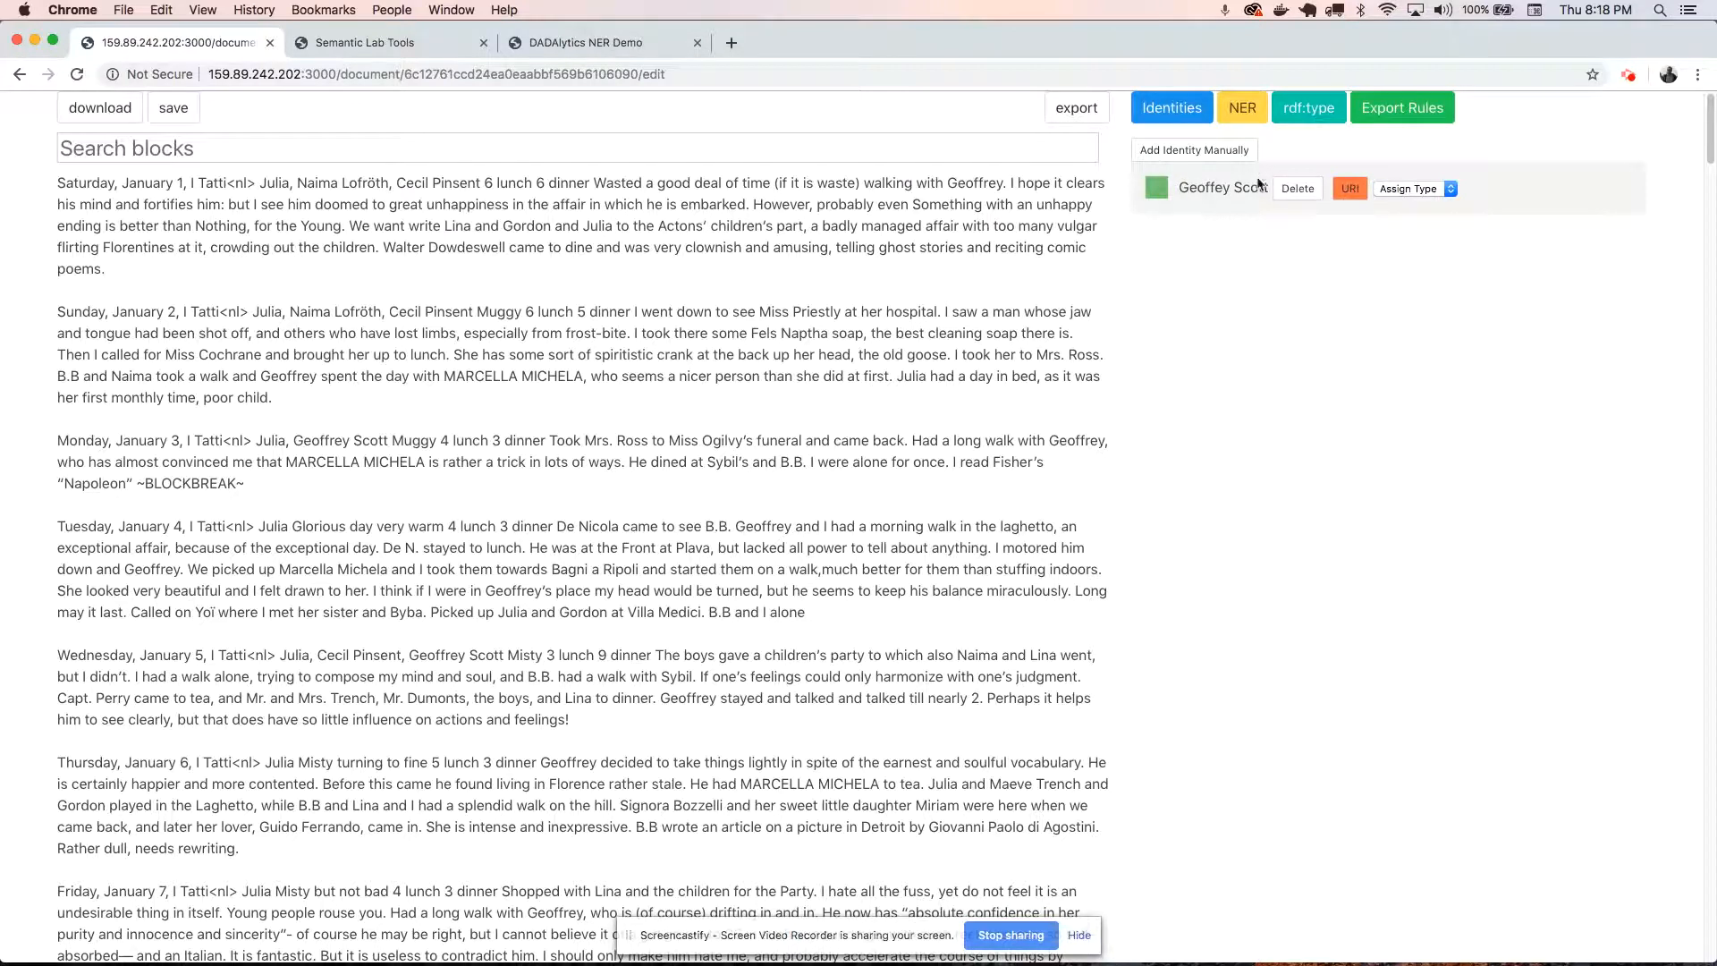
{"action": "left_click", "coordinate": [1413, 189]}
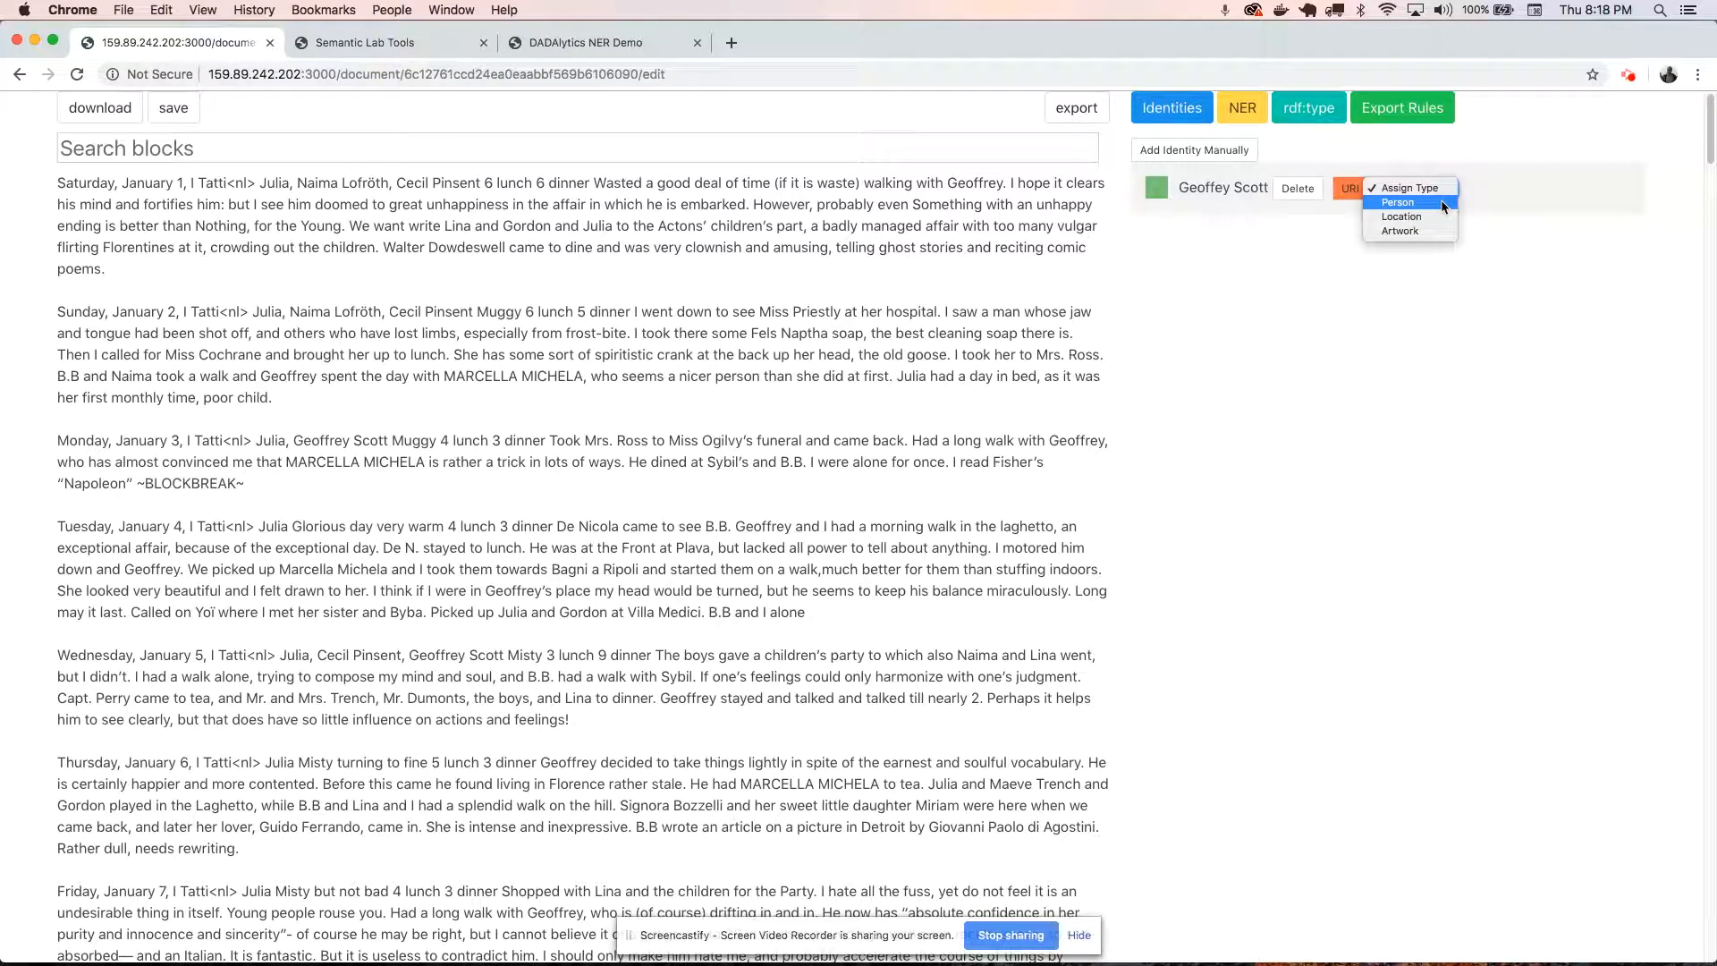
{"action": "left_click", "coordinate": [1444, 205]}
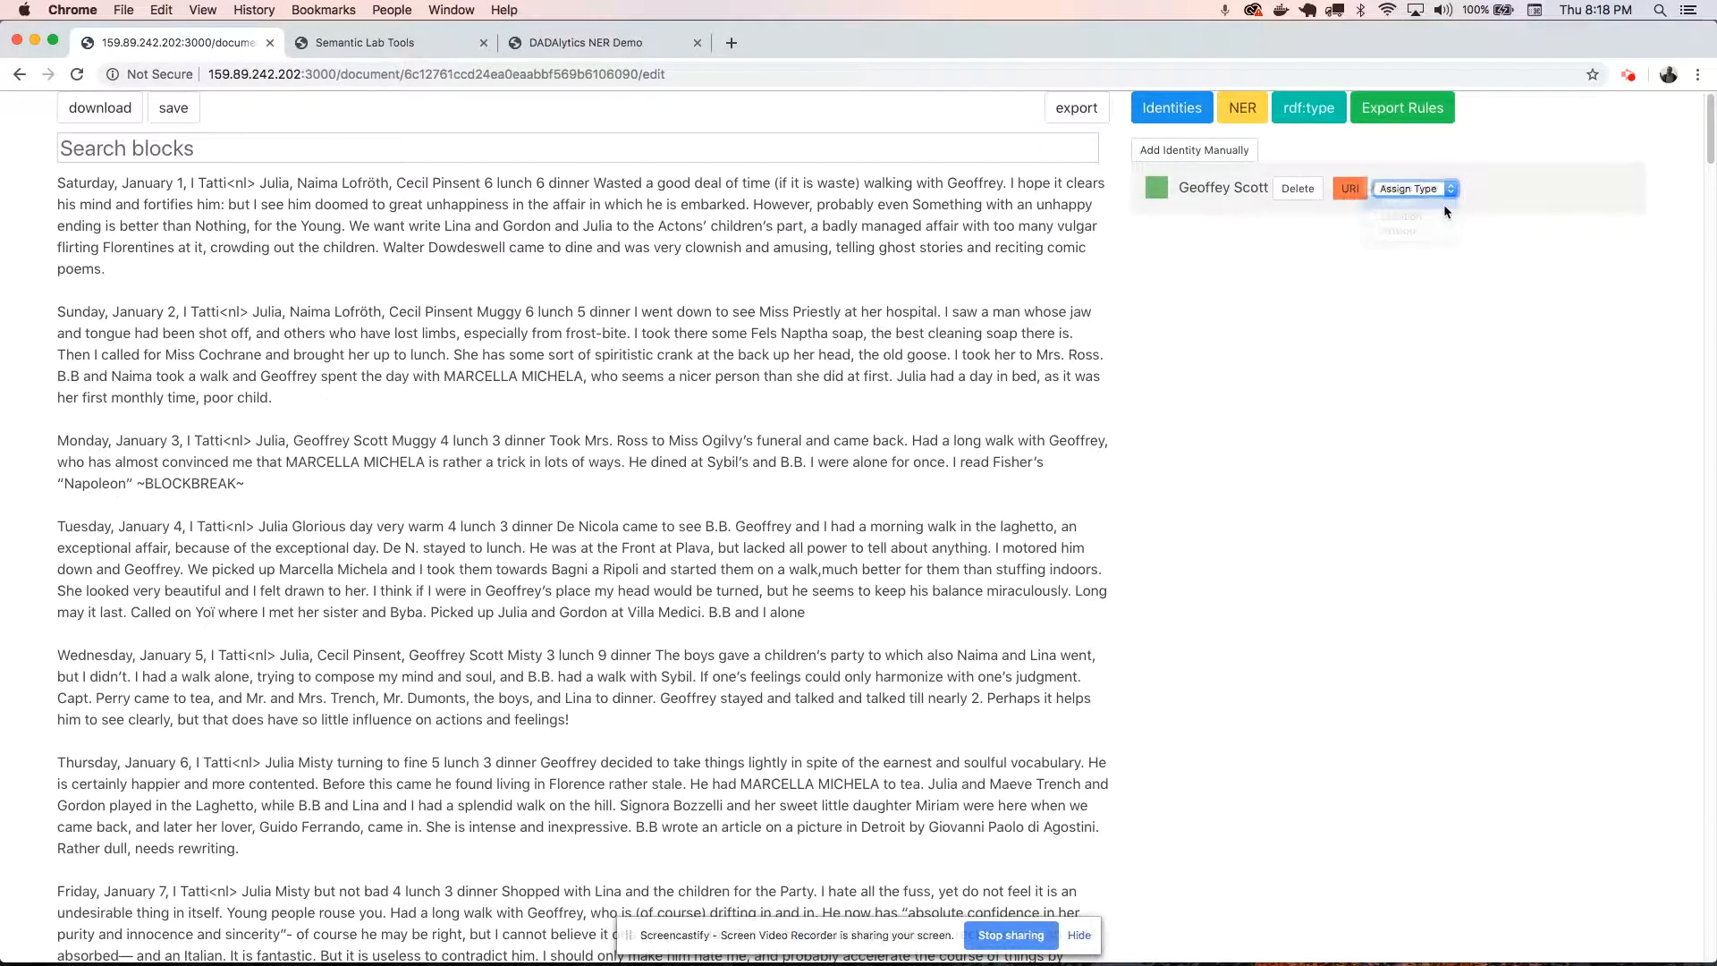
{"action": "left_click", "coordinate": [1309, 109]}
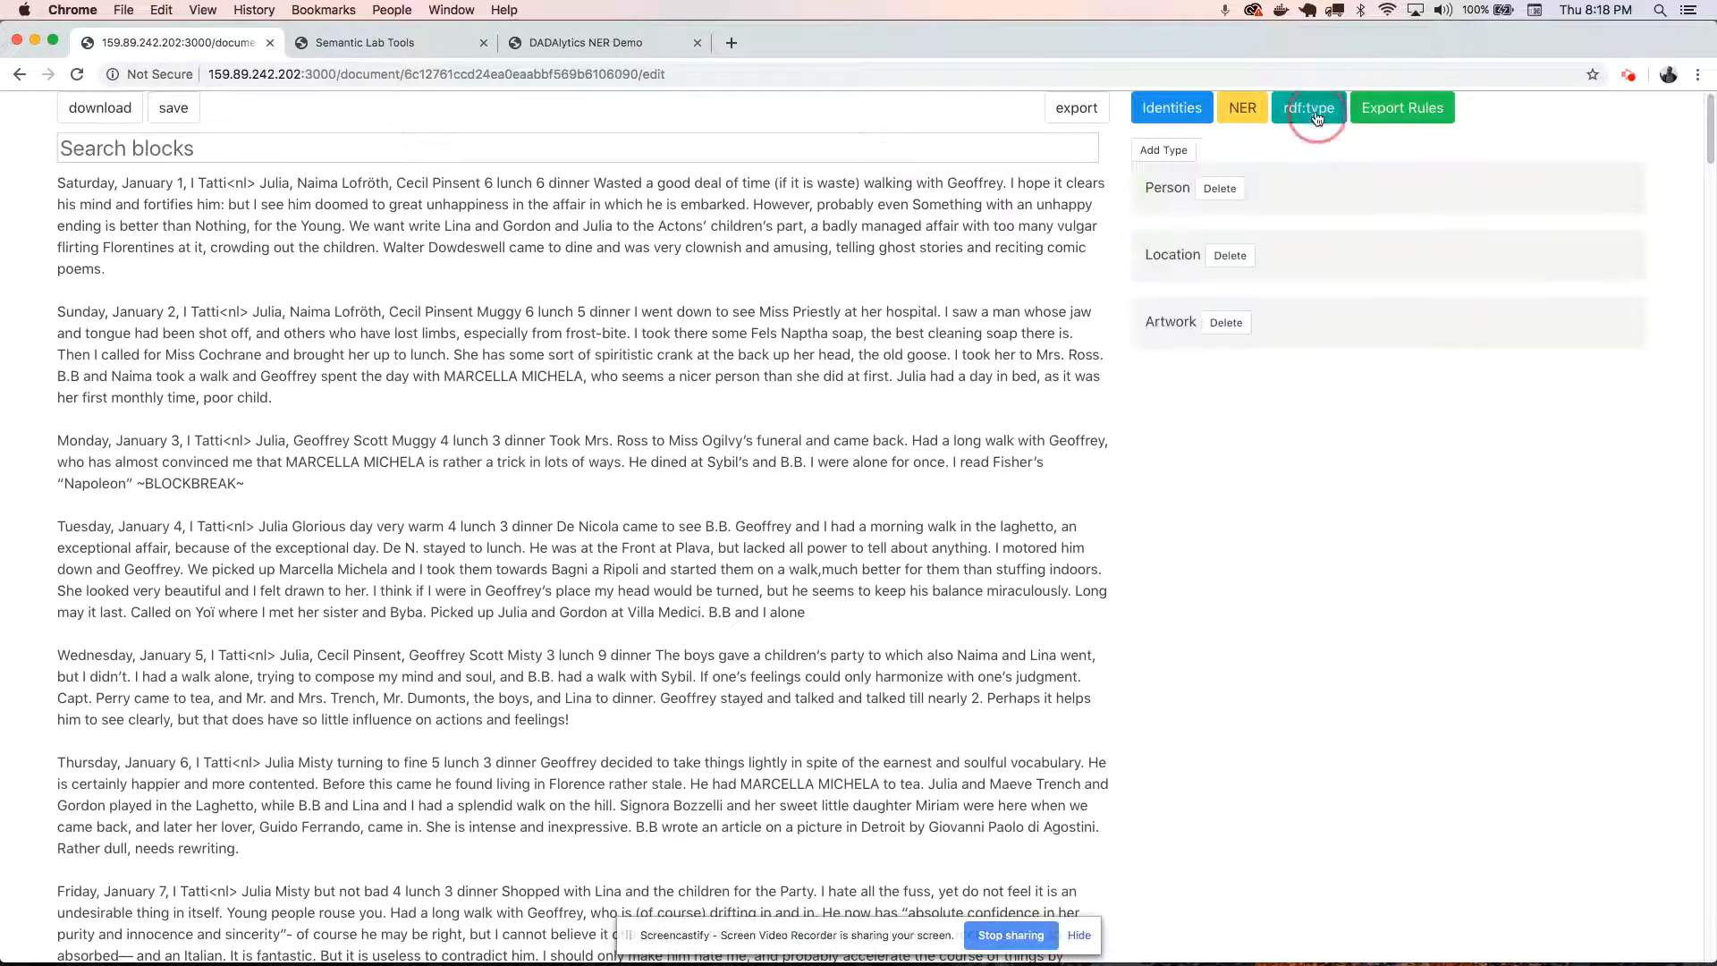
{"action": "left_click", "coordinate": [1179, 117]}
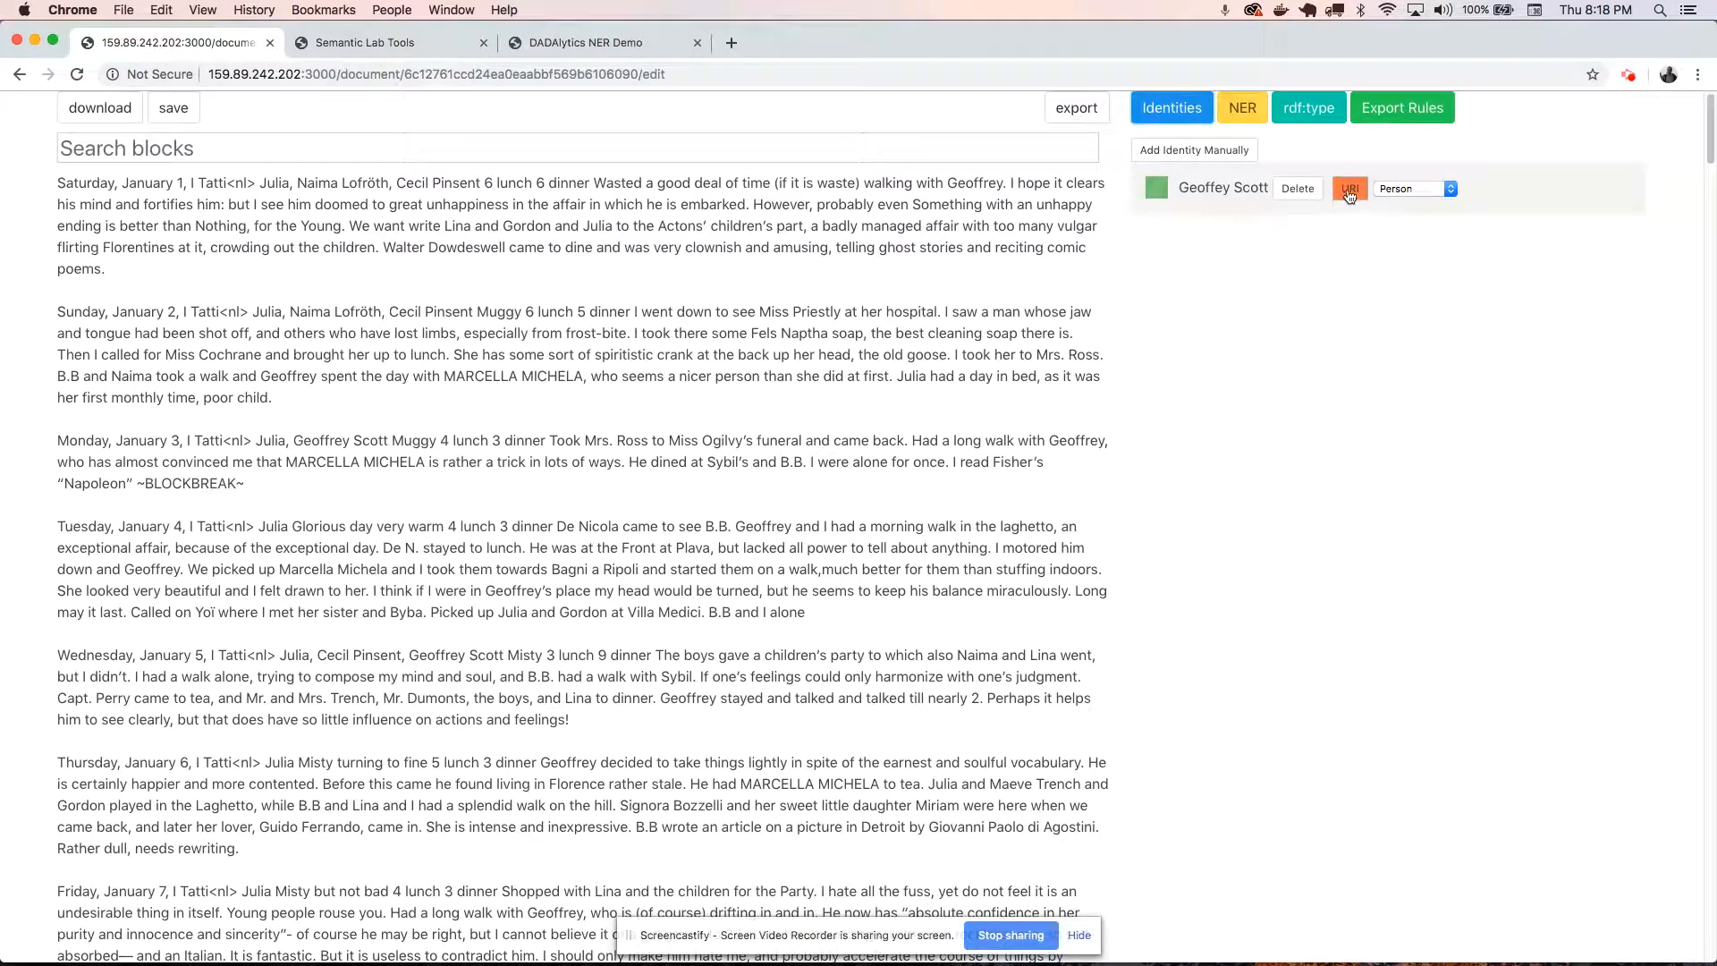
{"action": "left_click", "coordinate": [1351, 191]}
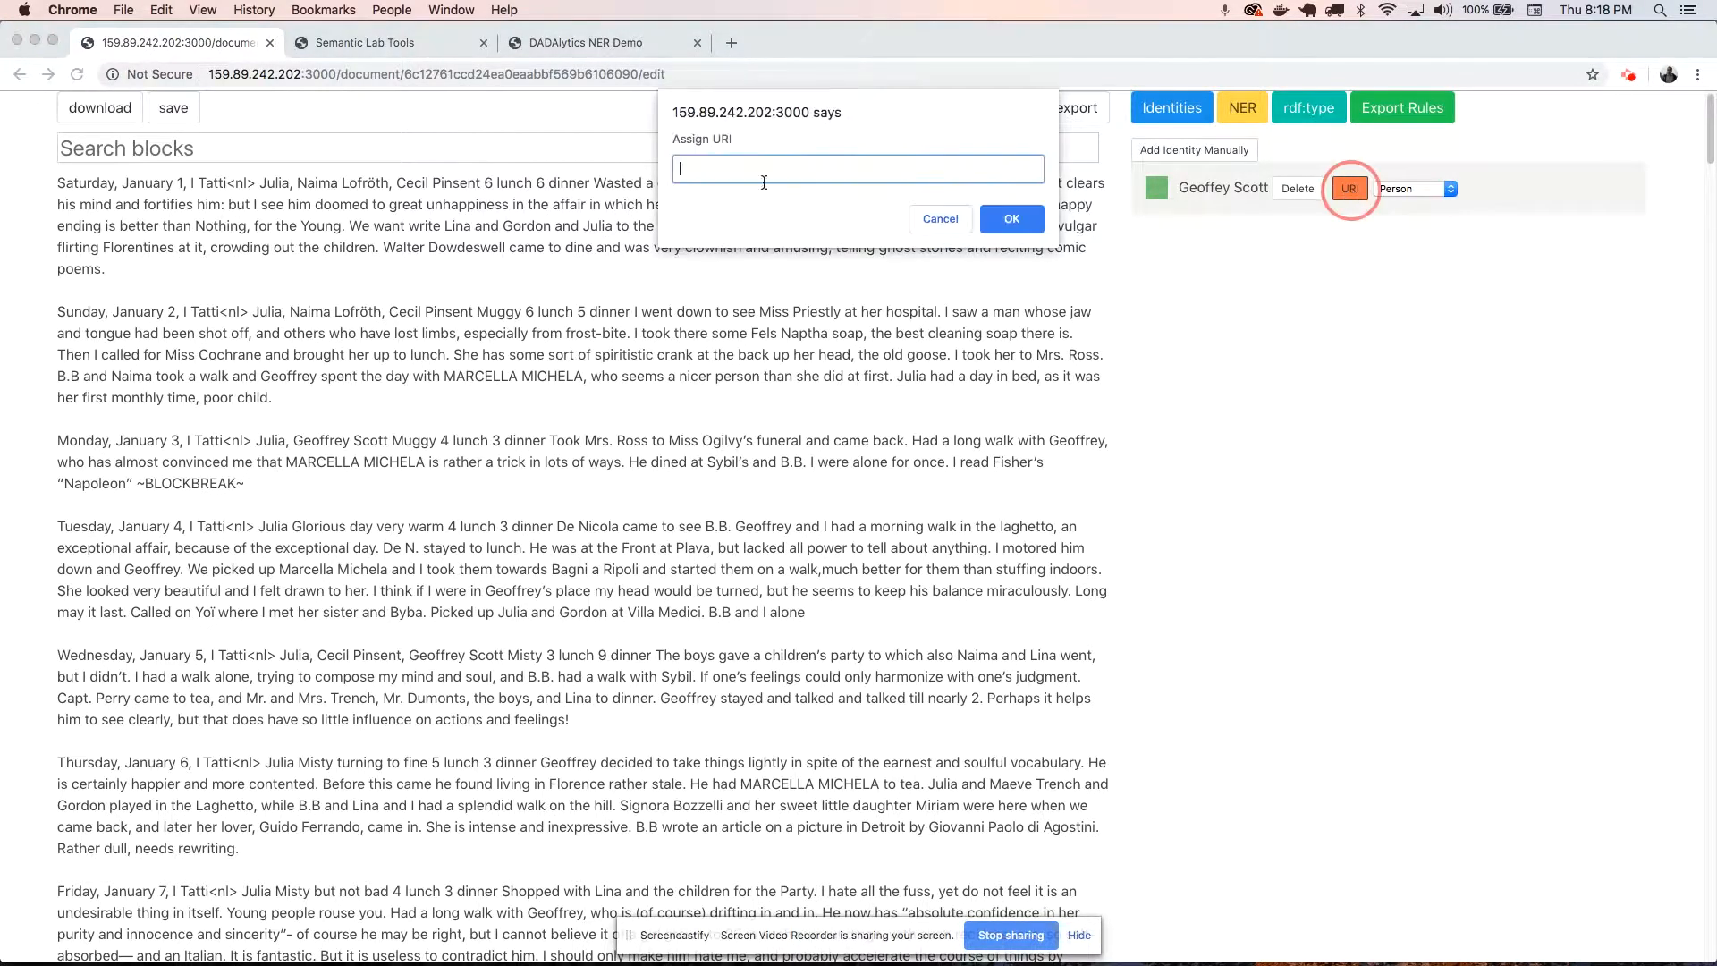
{"action": "key", "text": "super+Tab"}
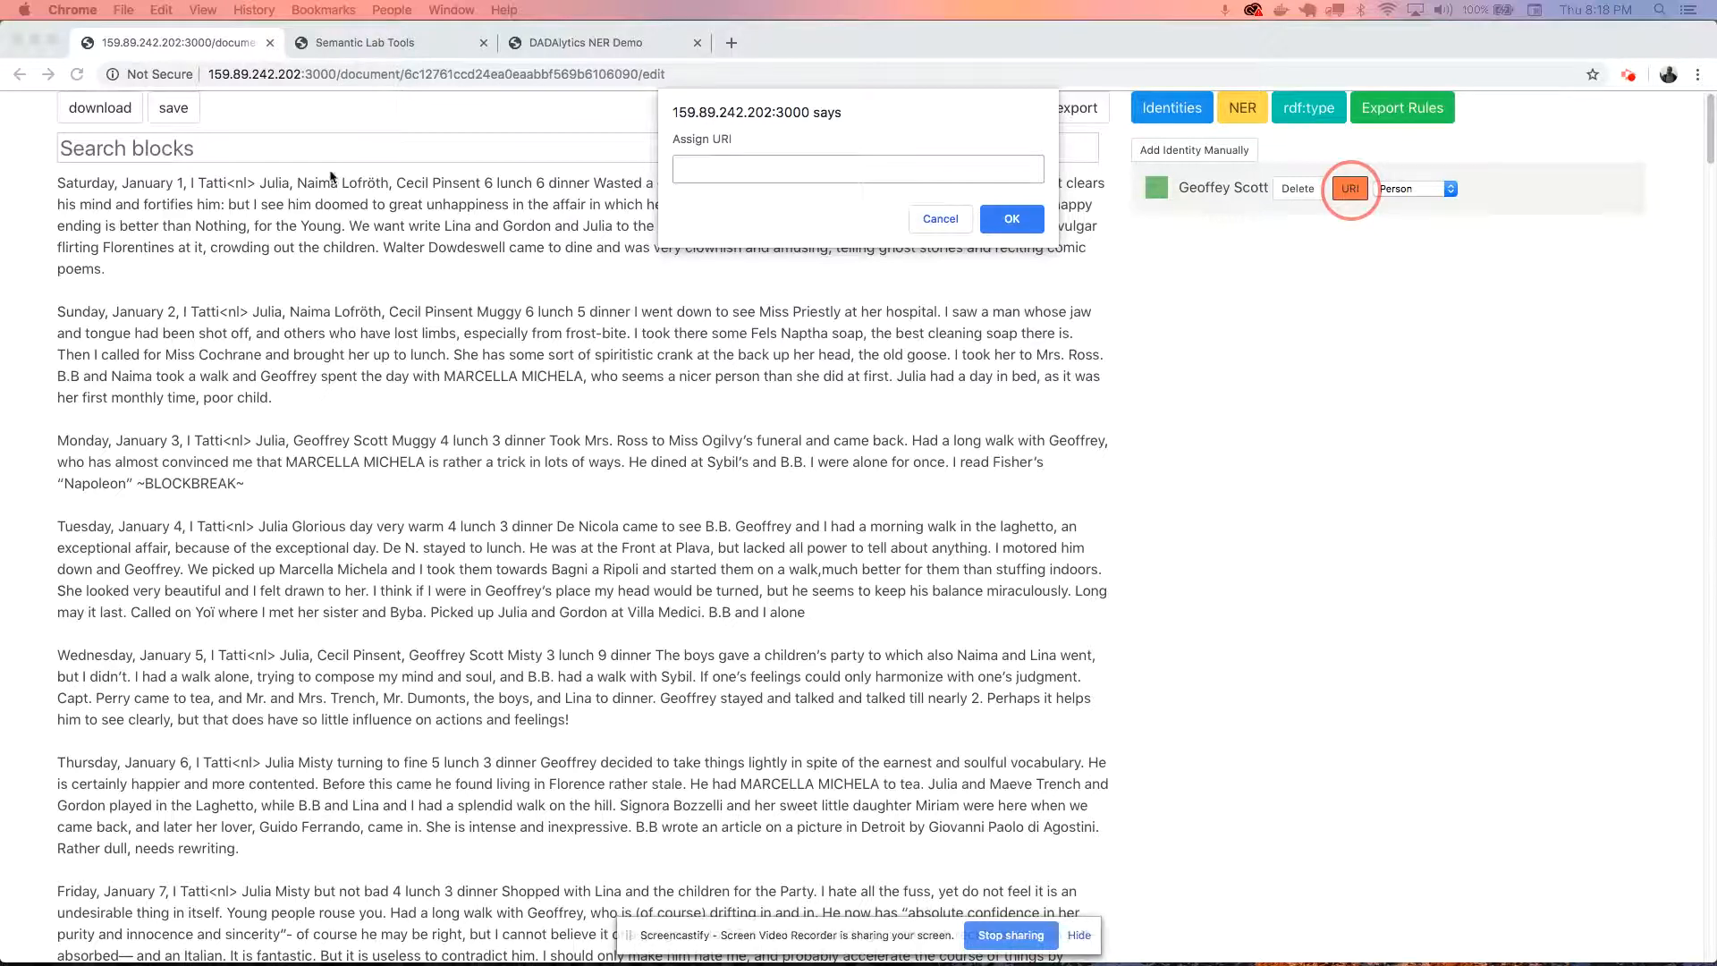
{"action": "left_click", "coordinate": [766, 169]}
{"action": "type", "text": "http://base.semlab.io/w/"}
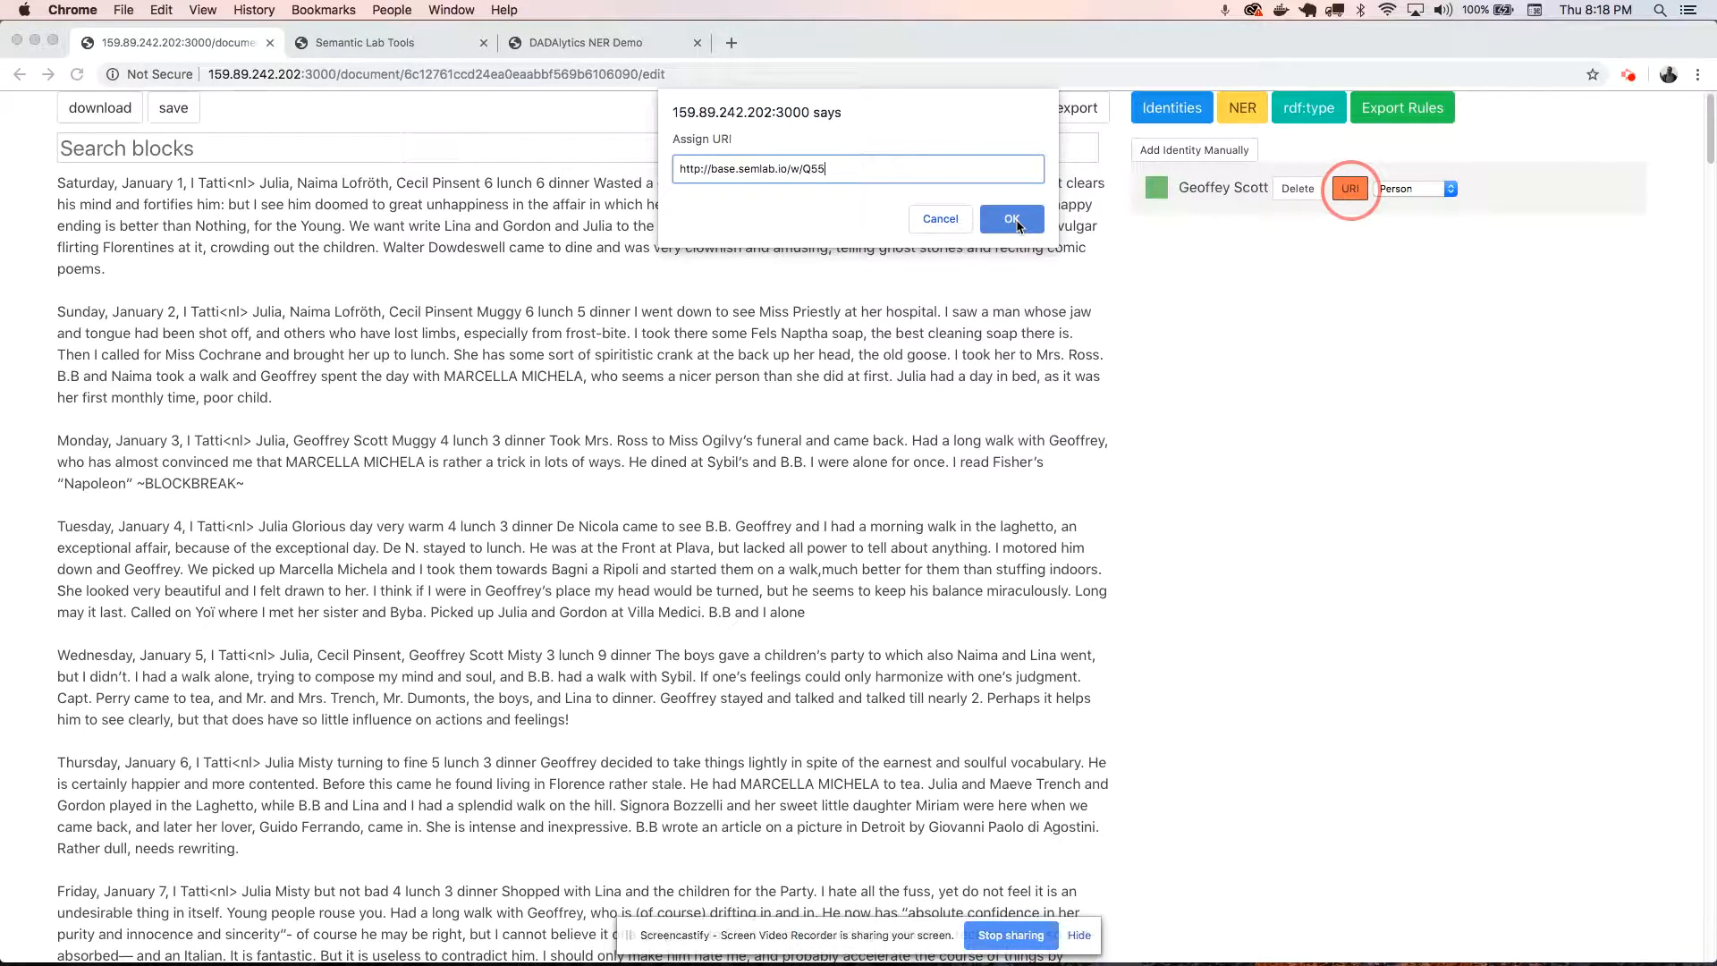
{"action": "left_click", "coordinate": [1012, 220]}
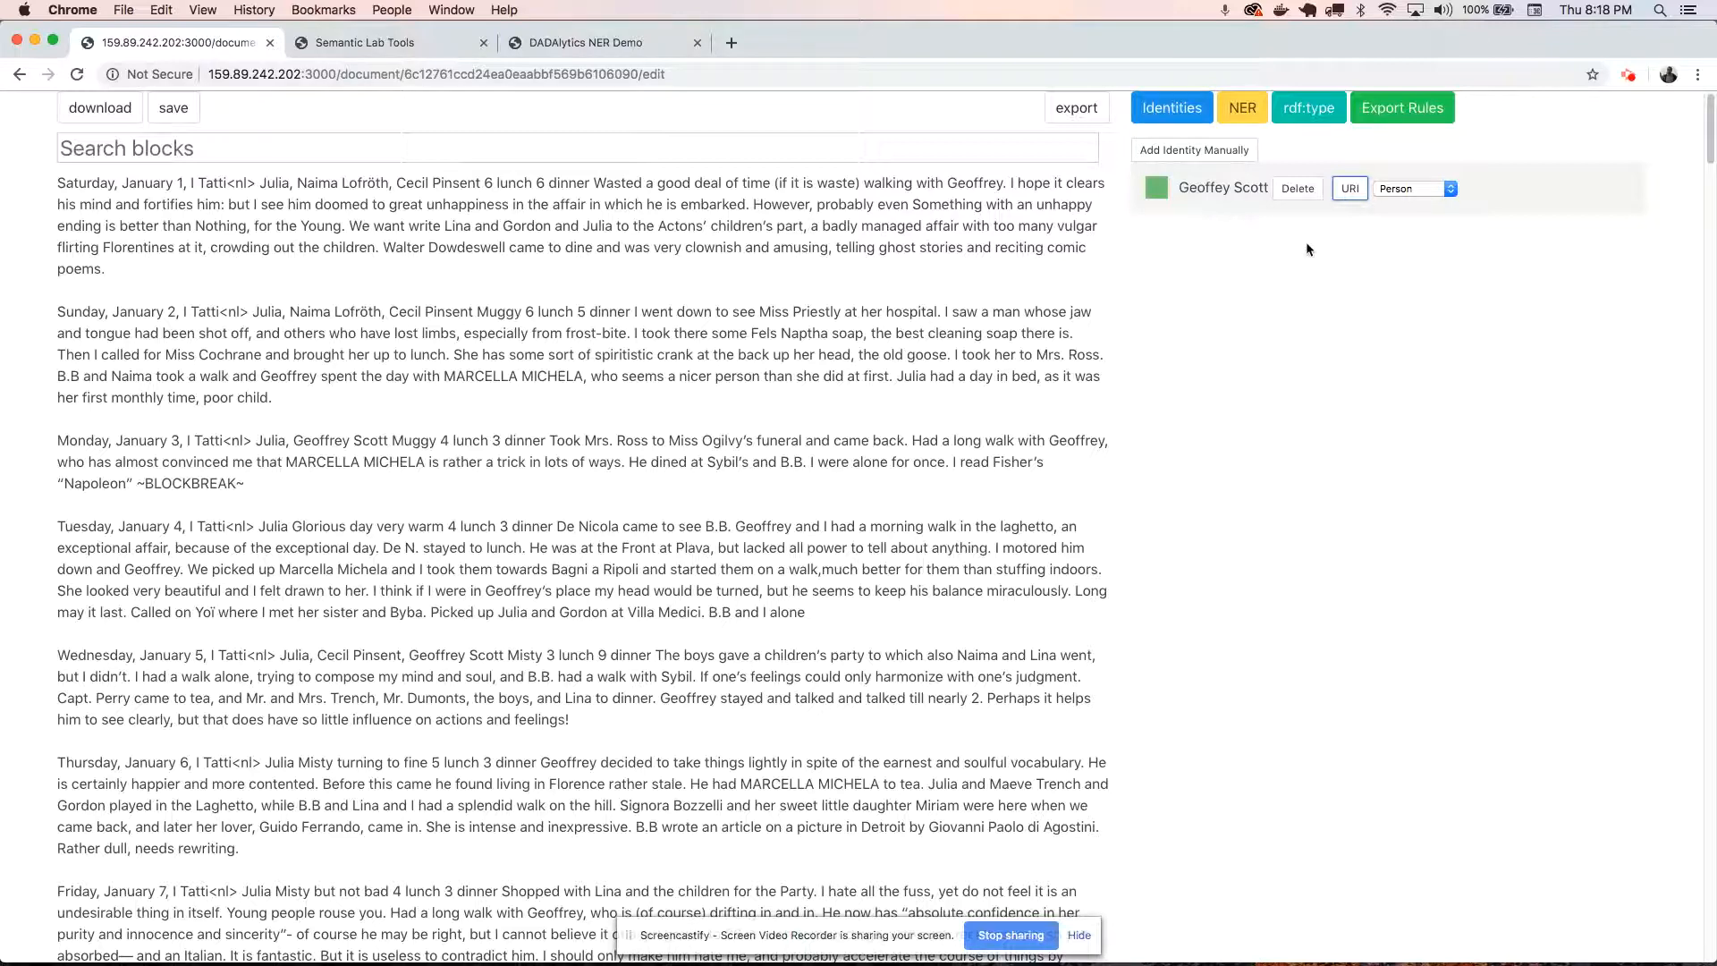
{"action": "left_click_drag", "start_coordinate": [1179, 187], "coordinate": [1261, 185]}
{"action": "left_click", "coordinate": [1227, 224]}
{"action": "scroll", "coordinate": [342, 481], "scroll_direction": "down", "scroll_amount": 20}
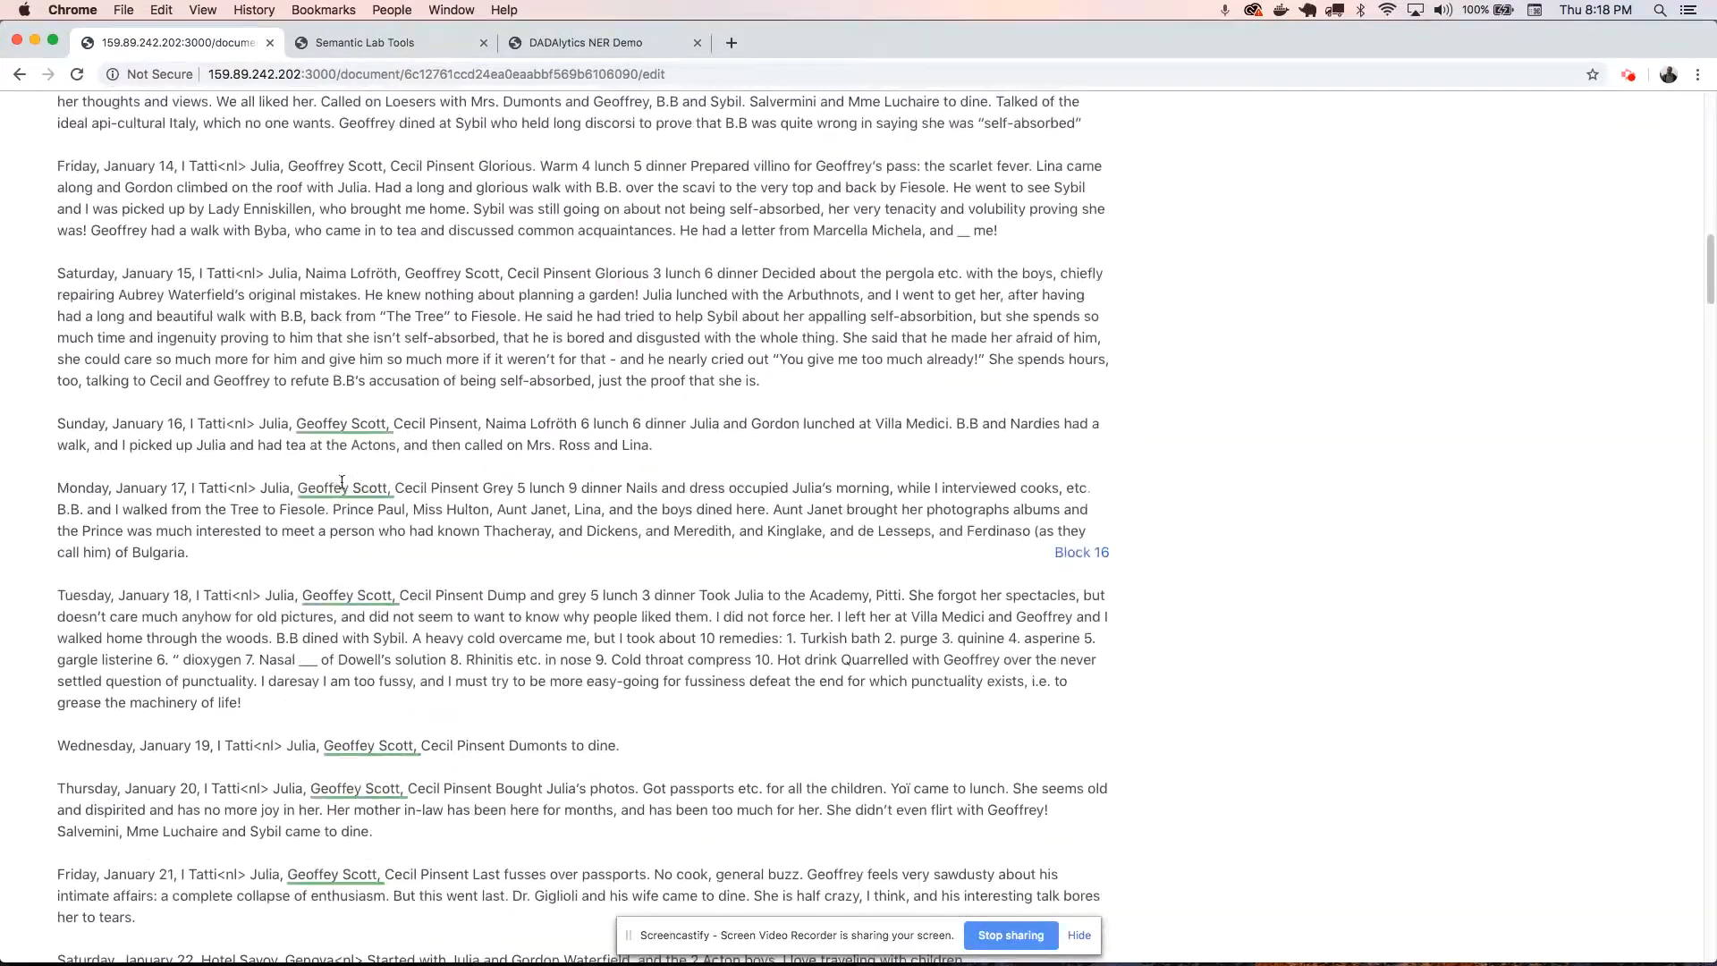
{"action": "scroll", "coordinate": [311, 490], "scroll_direction": "up", "scroll_amount": 15}
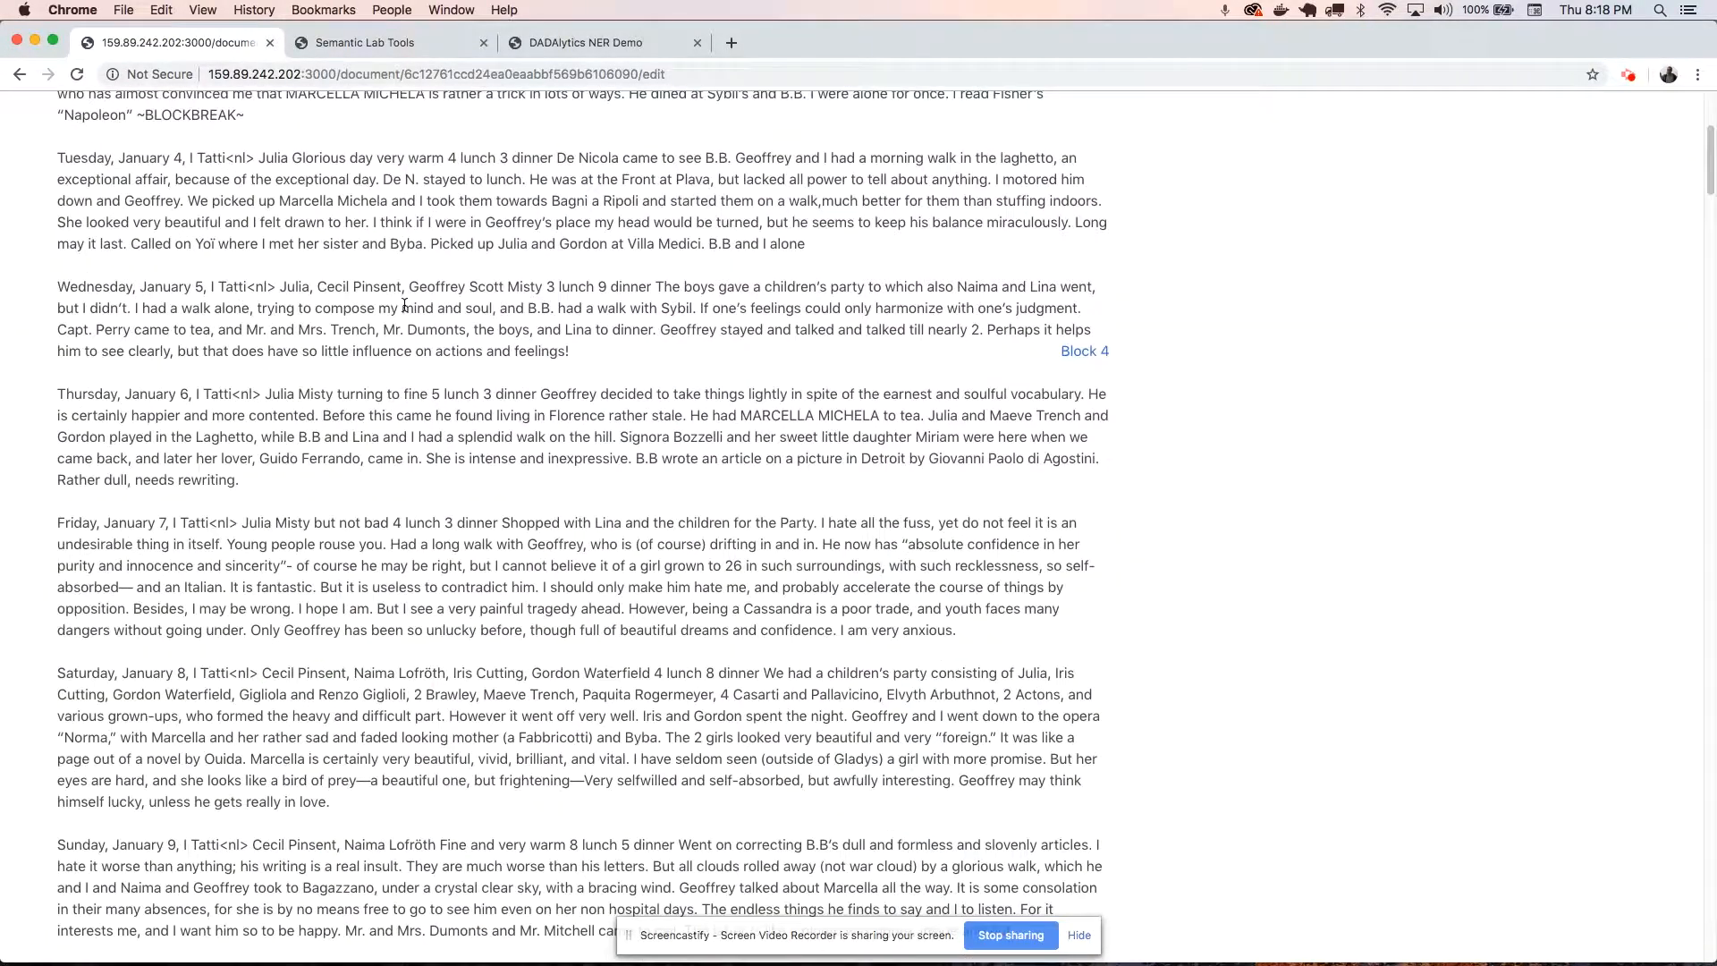
{"action": "scroll", "coordinate": [419, 285], "scroll_direction": "up", "scroll_amount": 5}
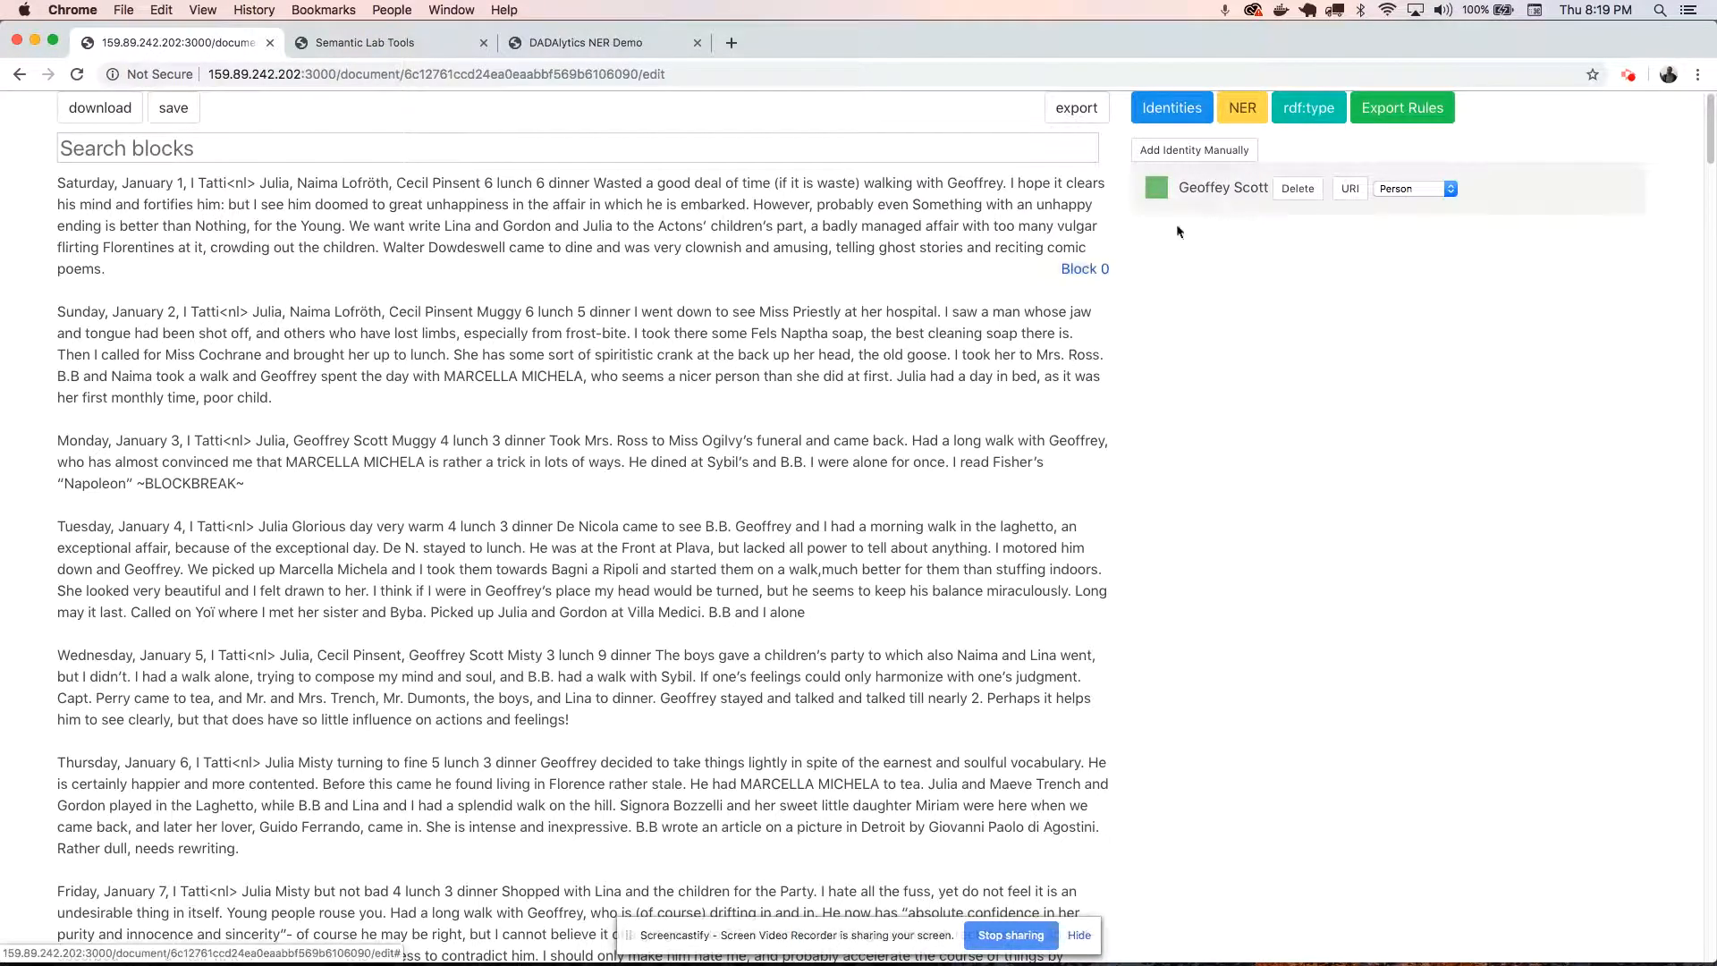
Search the NER entities of type per for Geoffey, then broaden the search to Geo.
{"action": "left_click", "coordinate": [1241, 114]}
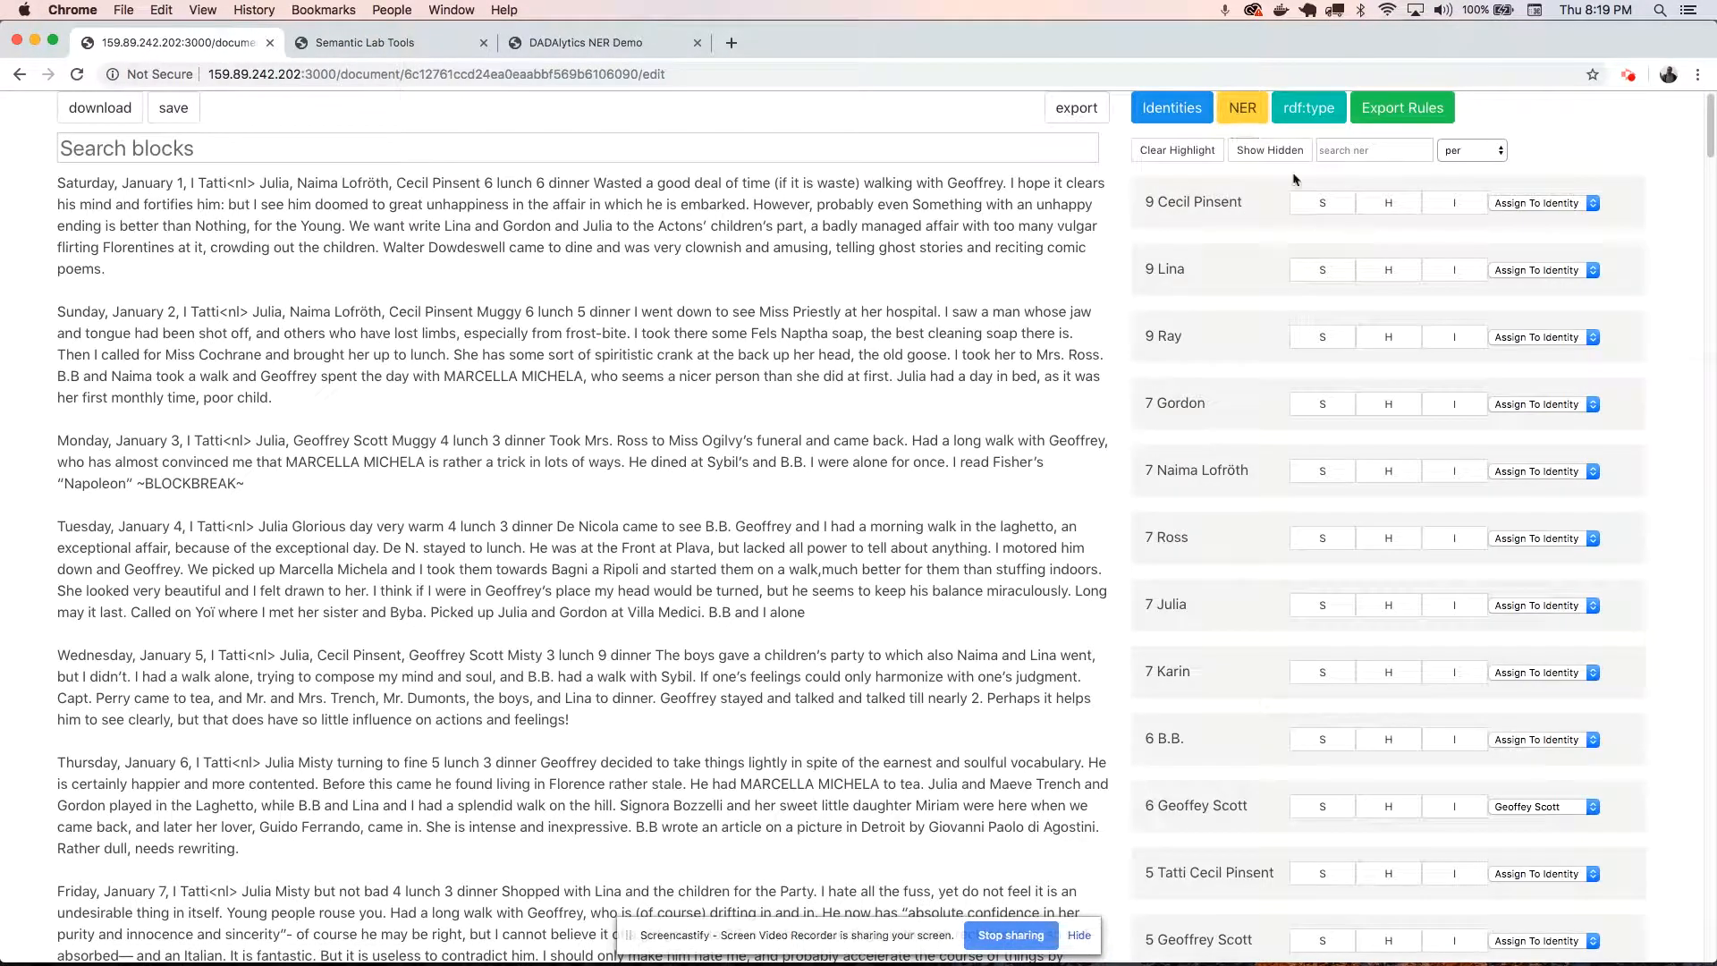
{"action": "double_click", "coordinate": [1183, 804]}
{"action": "key", "text": "cmd+c"}
{"action": "left_click", "coordinate": [1380, 154]}
{"action": "key", "text": "cmd+v"}
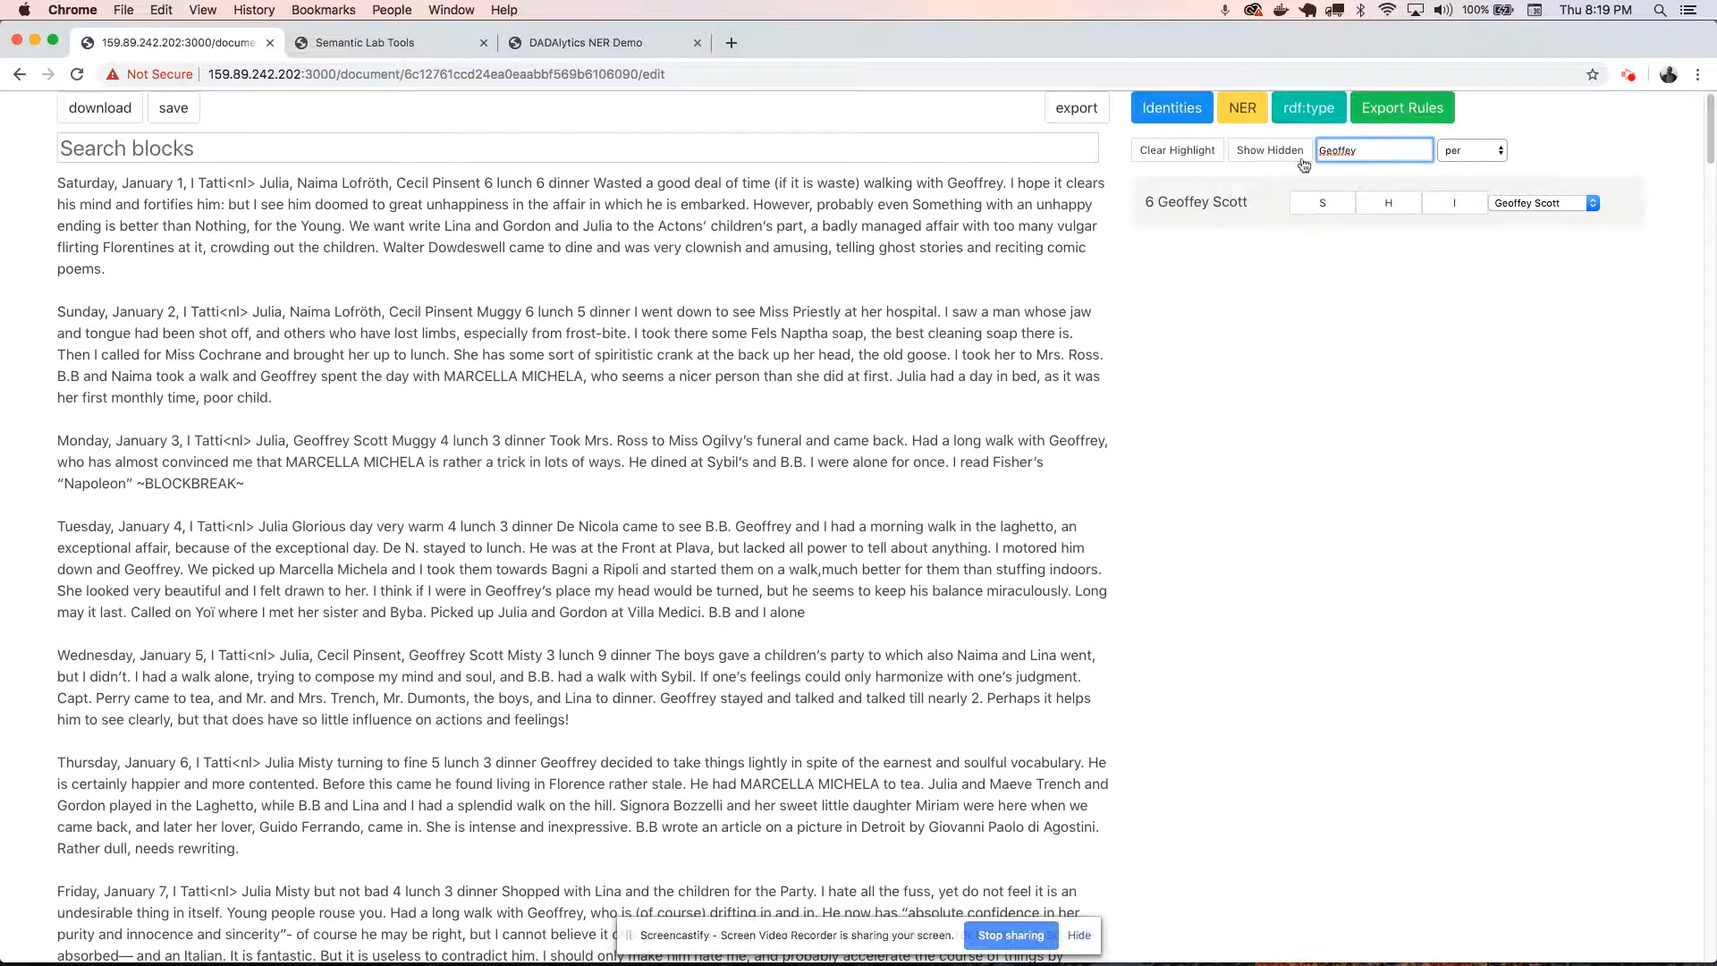
{"action": "key", "text": "BackSpace"}
{"action": "key", "text": "BackSpace"}
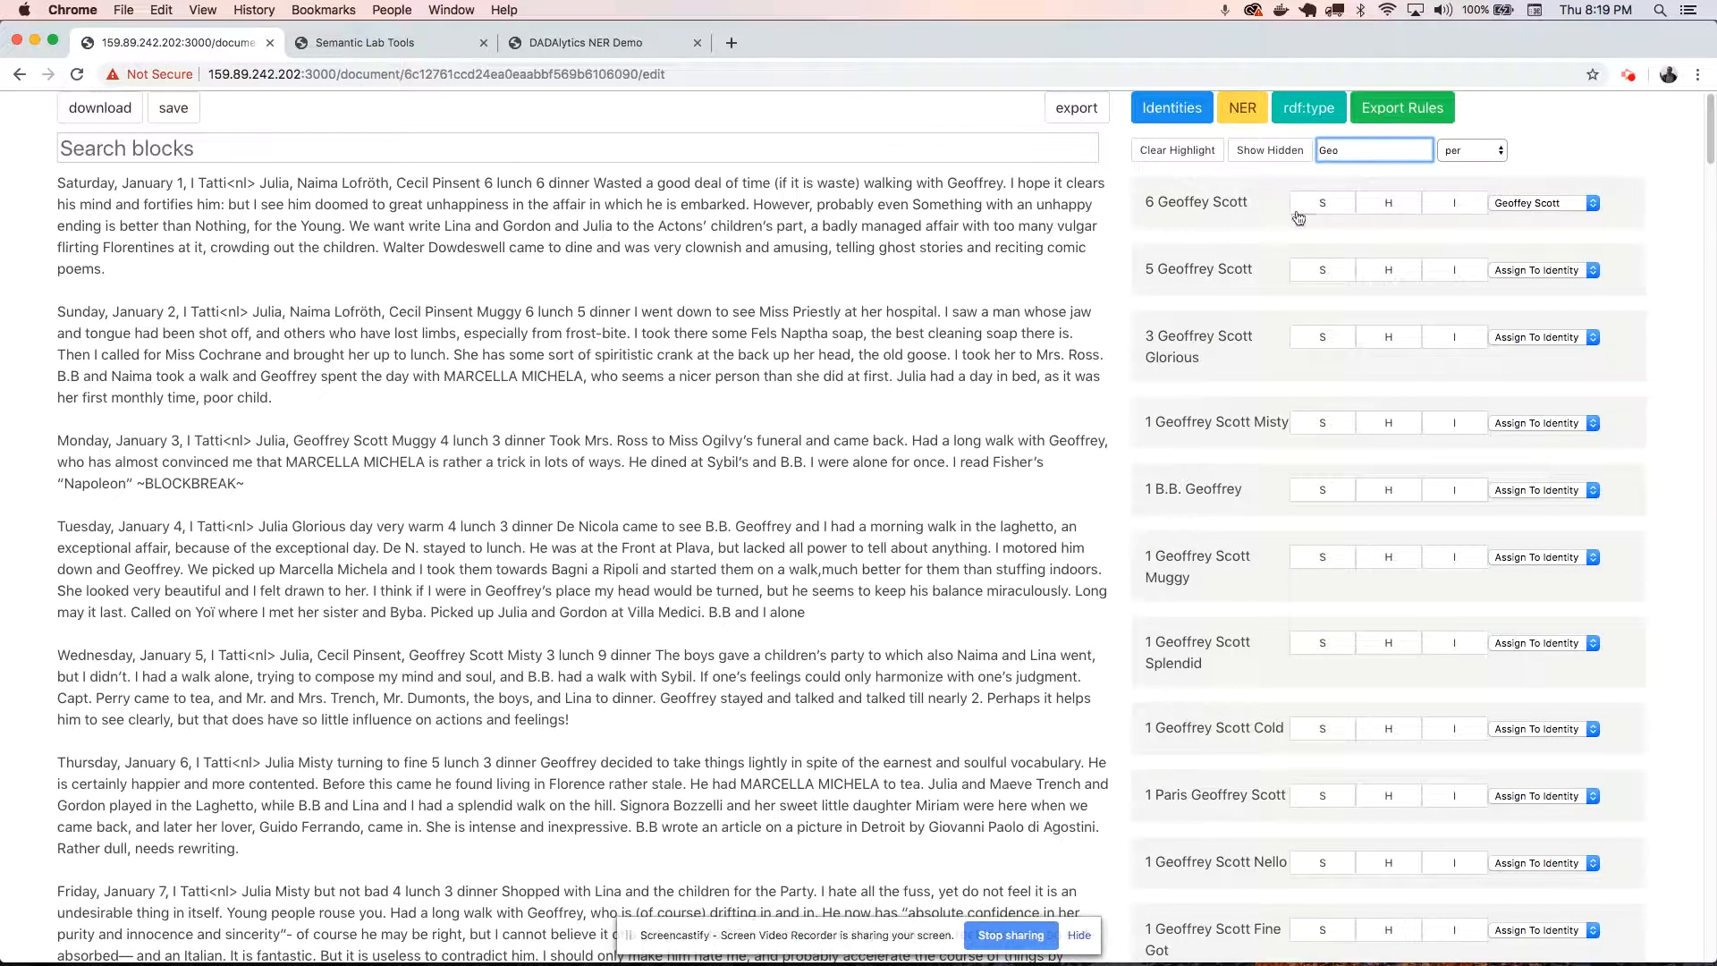
Compare the name variants of Geoffrey Scott among the filtered NER entities.
{"action": "left_click_drag", "start_coordinate": [1157, 203], "coordinate": [1262, 205]}
{"action": "left_click", "coordinate": [1266, 231]}
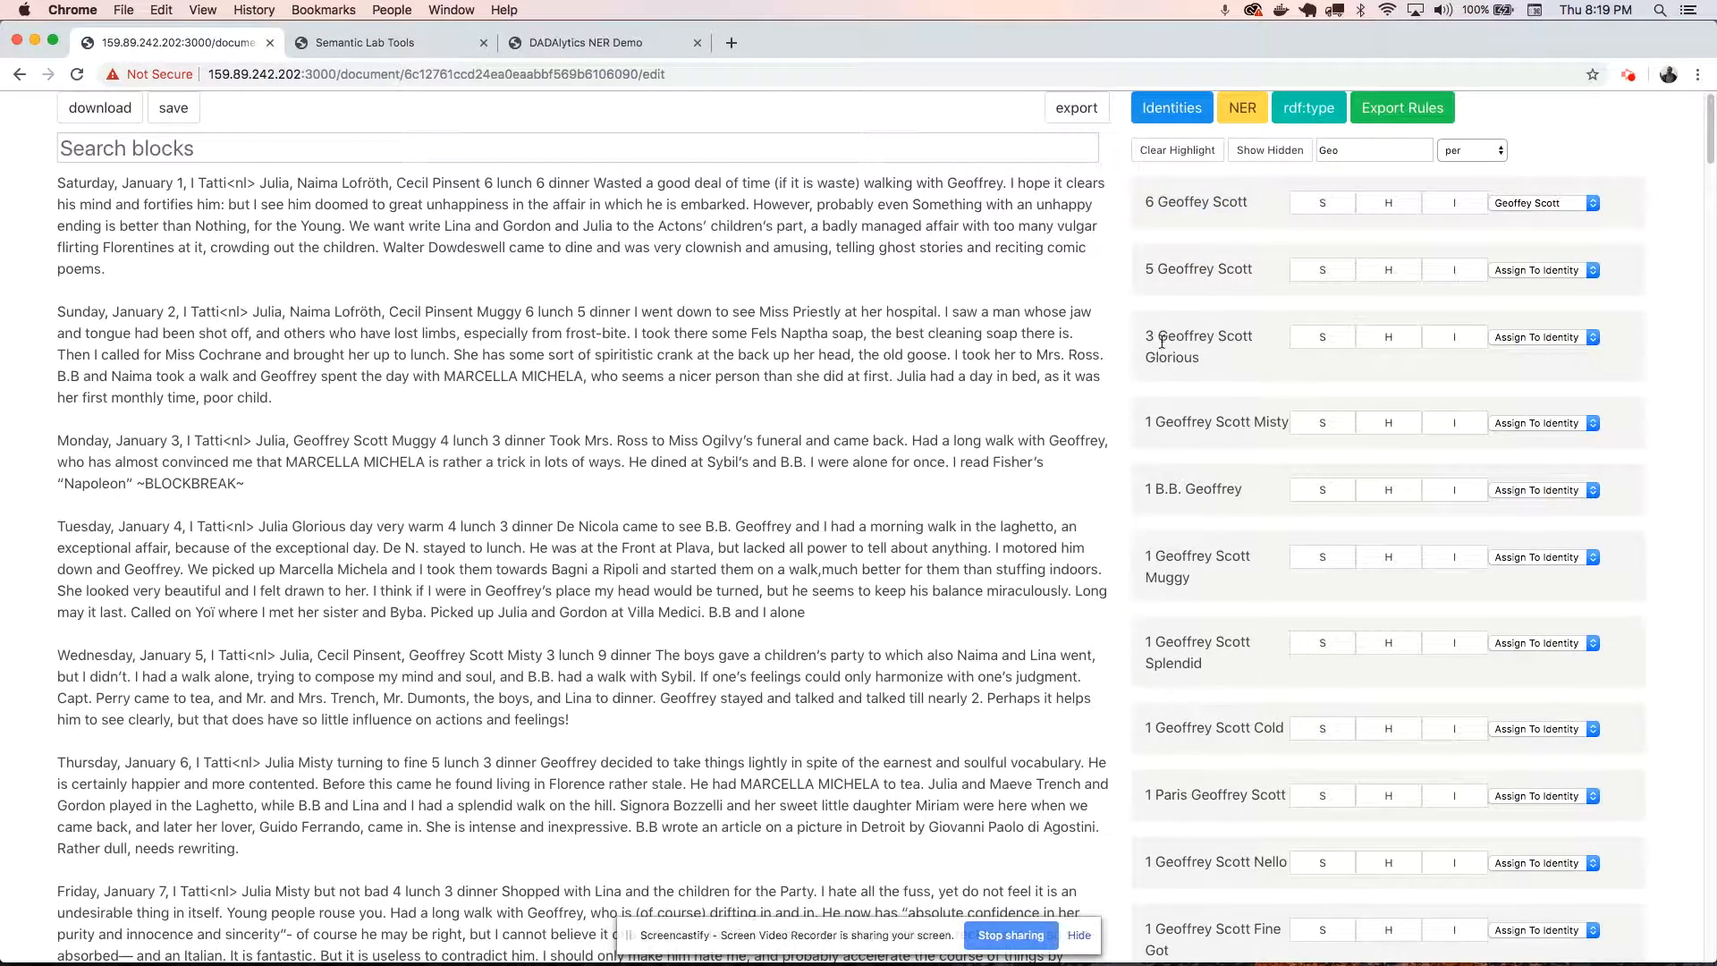
{"action": "left_click_drag", "start_coordinate": [1167, 423], "coordinate": [1247, 422]}
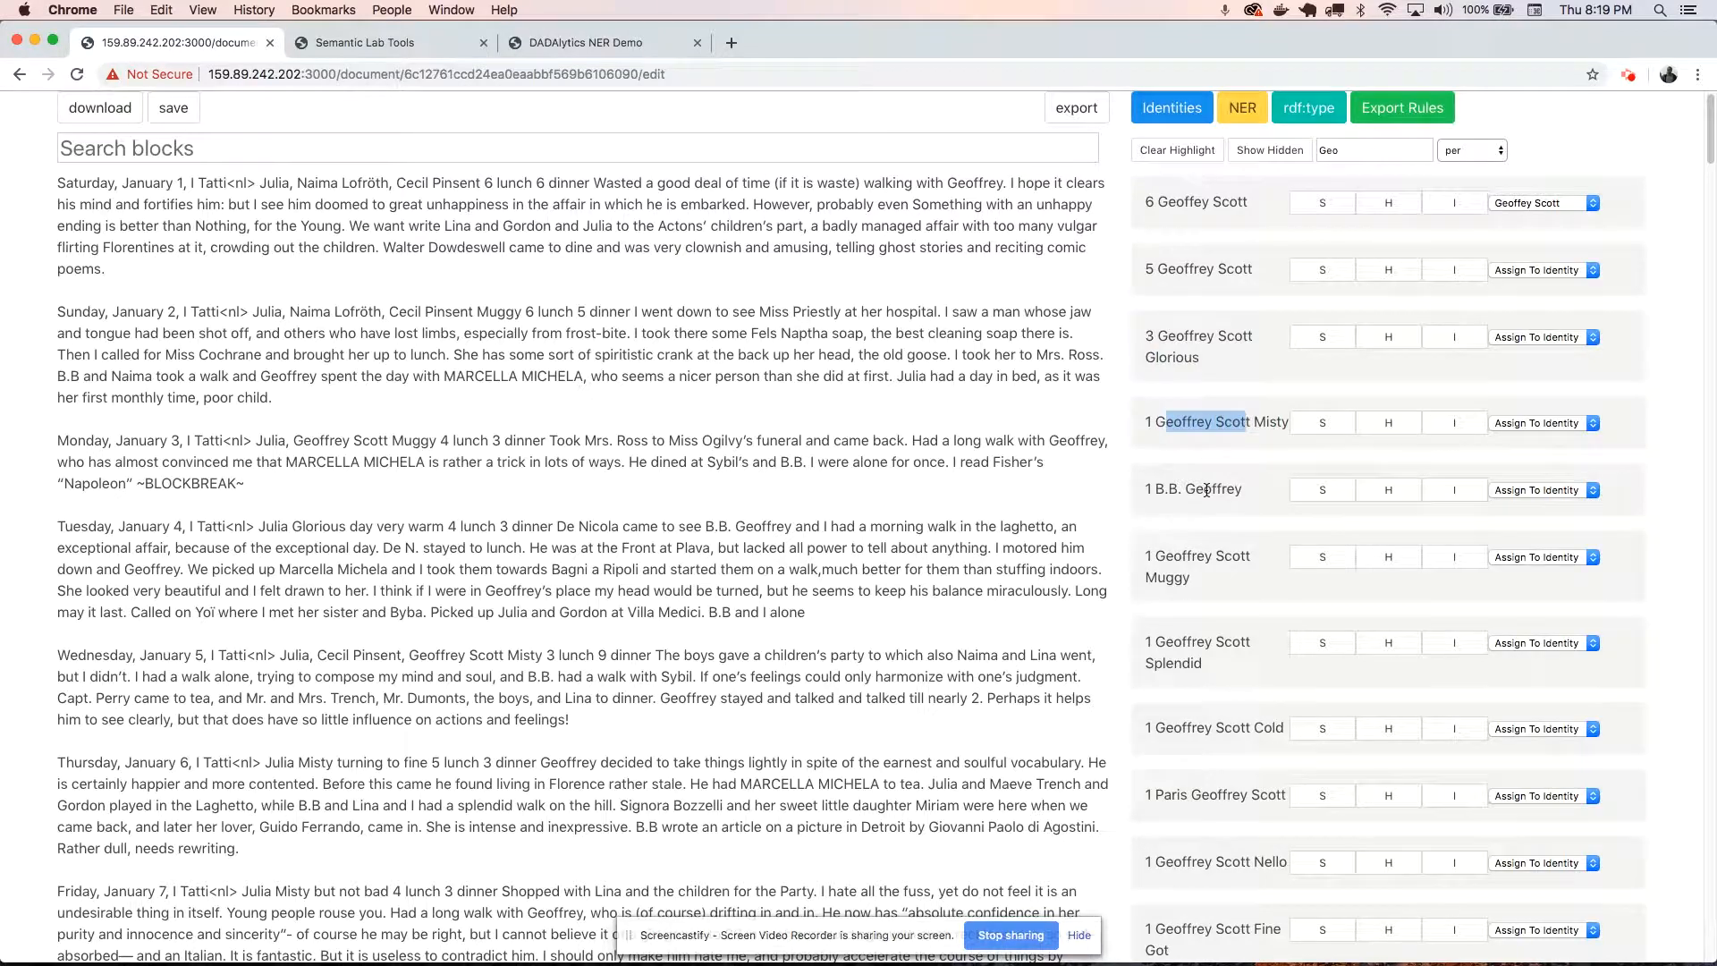
{"action": "left_click_drag", "start_coordinate": [1169, 489], "coordinate": [1214, 488]}
{"action": "scroll", "coordinate": [1188, 605], "scroll_direction": "down", "scroll_amount": 1}
{"action": "scroll", "coordinate": [1199, 688], "scroll_direction": "down", "scroll_amount": 5}
{"action": "scroll", "coordinate": [1229, 642], "scroll_direction": "up", "scroll_amount": 6}
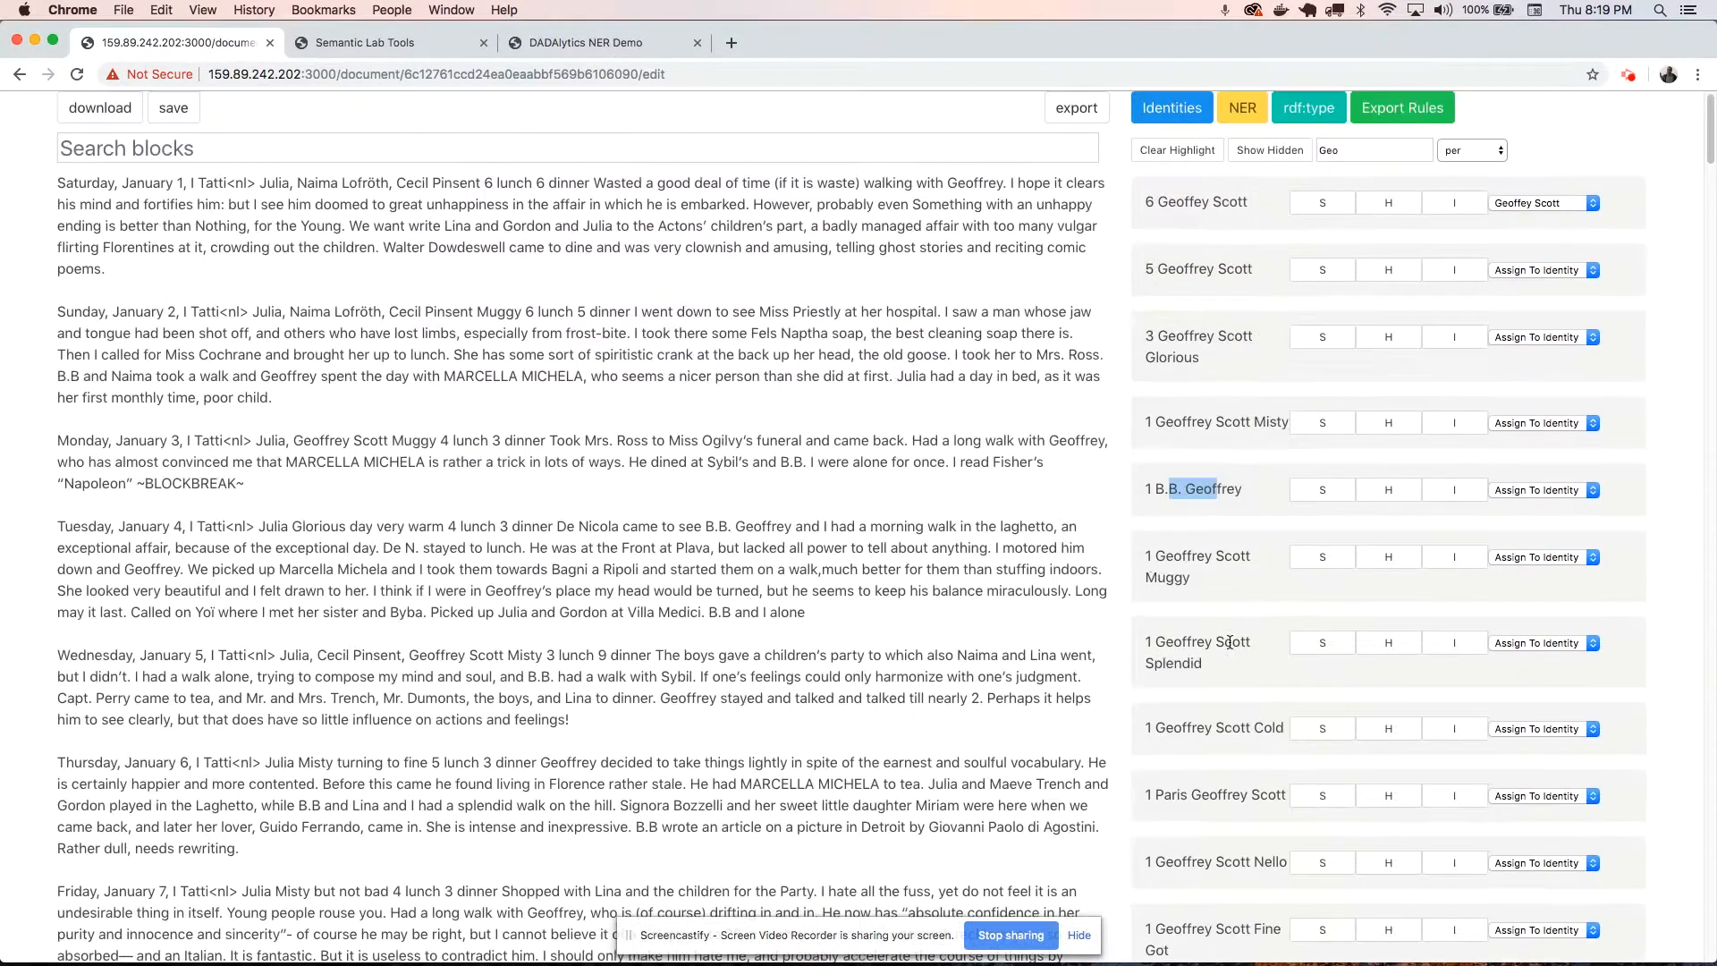
{"action": "left_click", "coordinate": [1365, 279]}
{"action": "left_click", "coordinate": [1520, 271]}
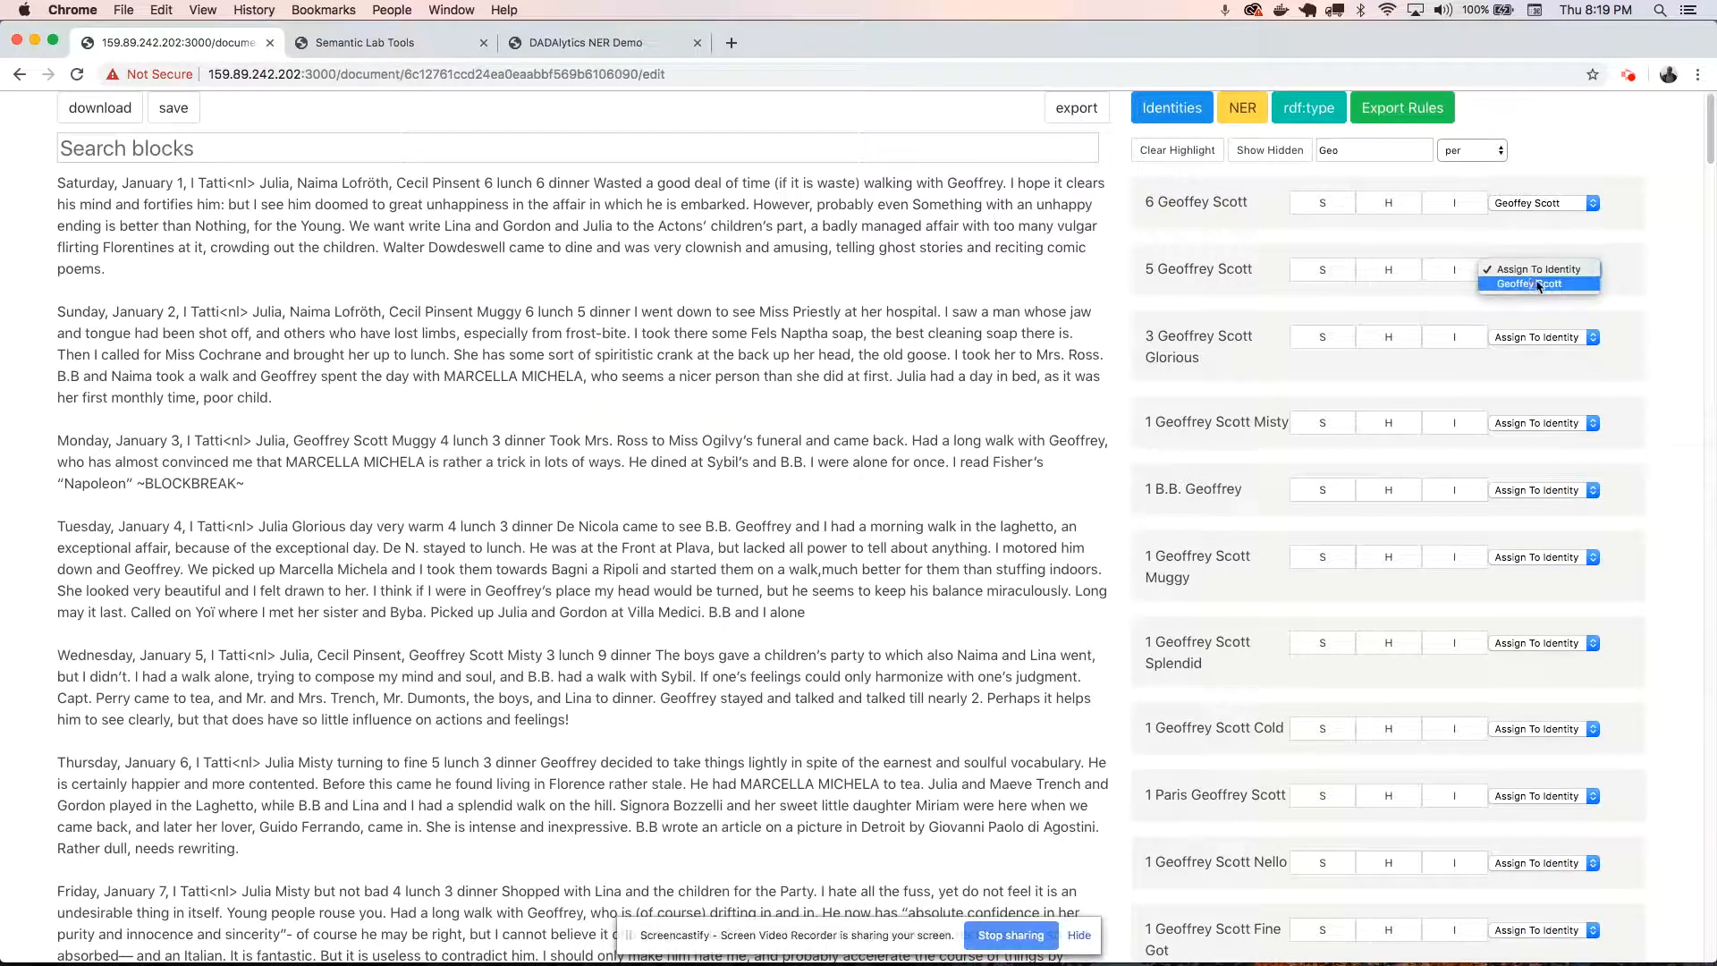
{"action": "left_click", "coordinate": [1554, 284]}
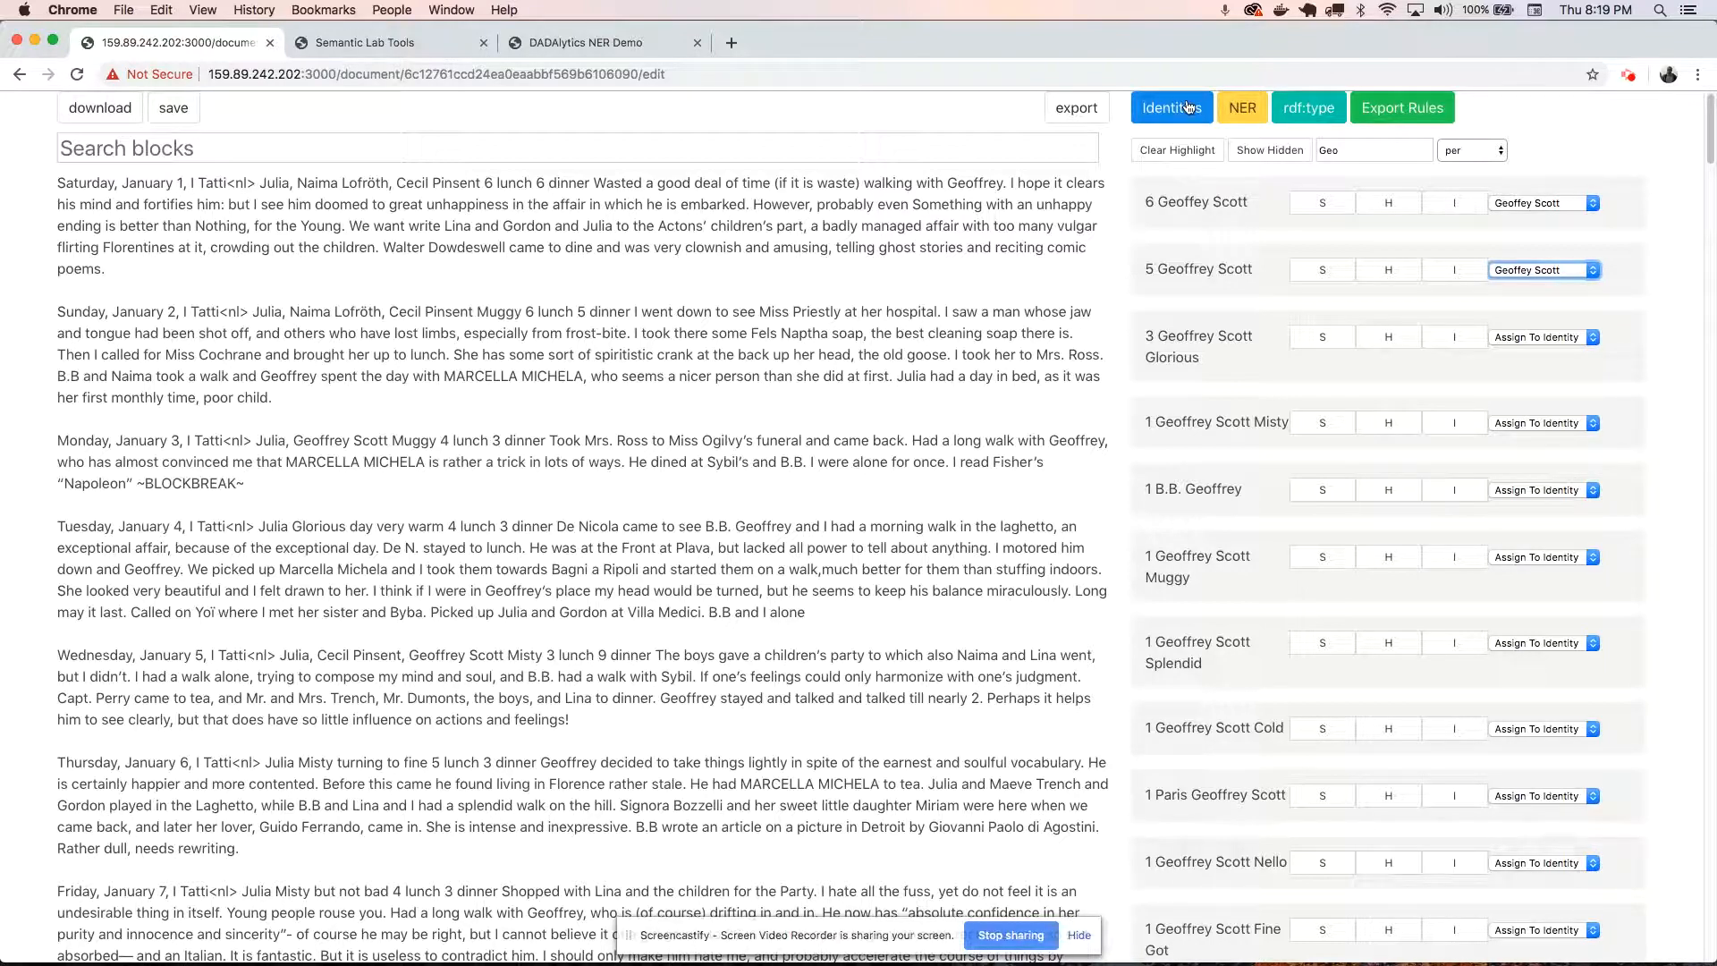
{"action": "scroll", "coordinate": [1202, 357], "scroll_direction": "down", "scroll_amount": 5}
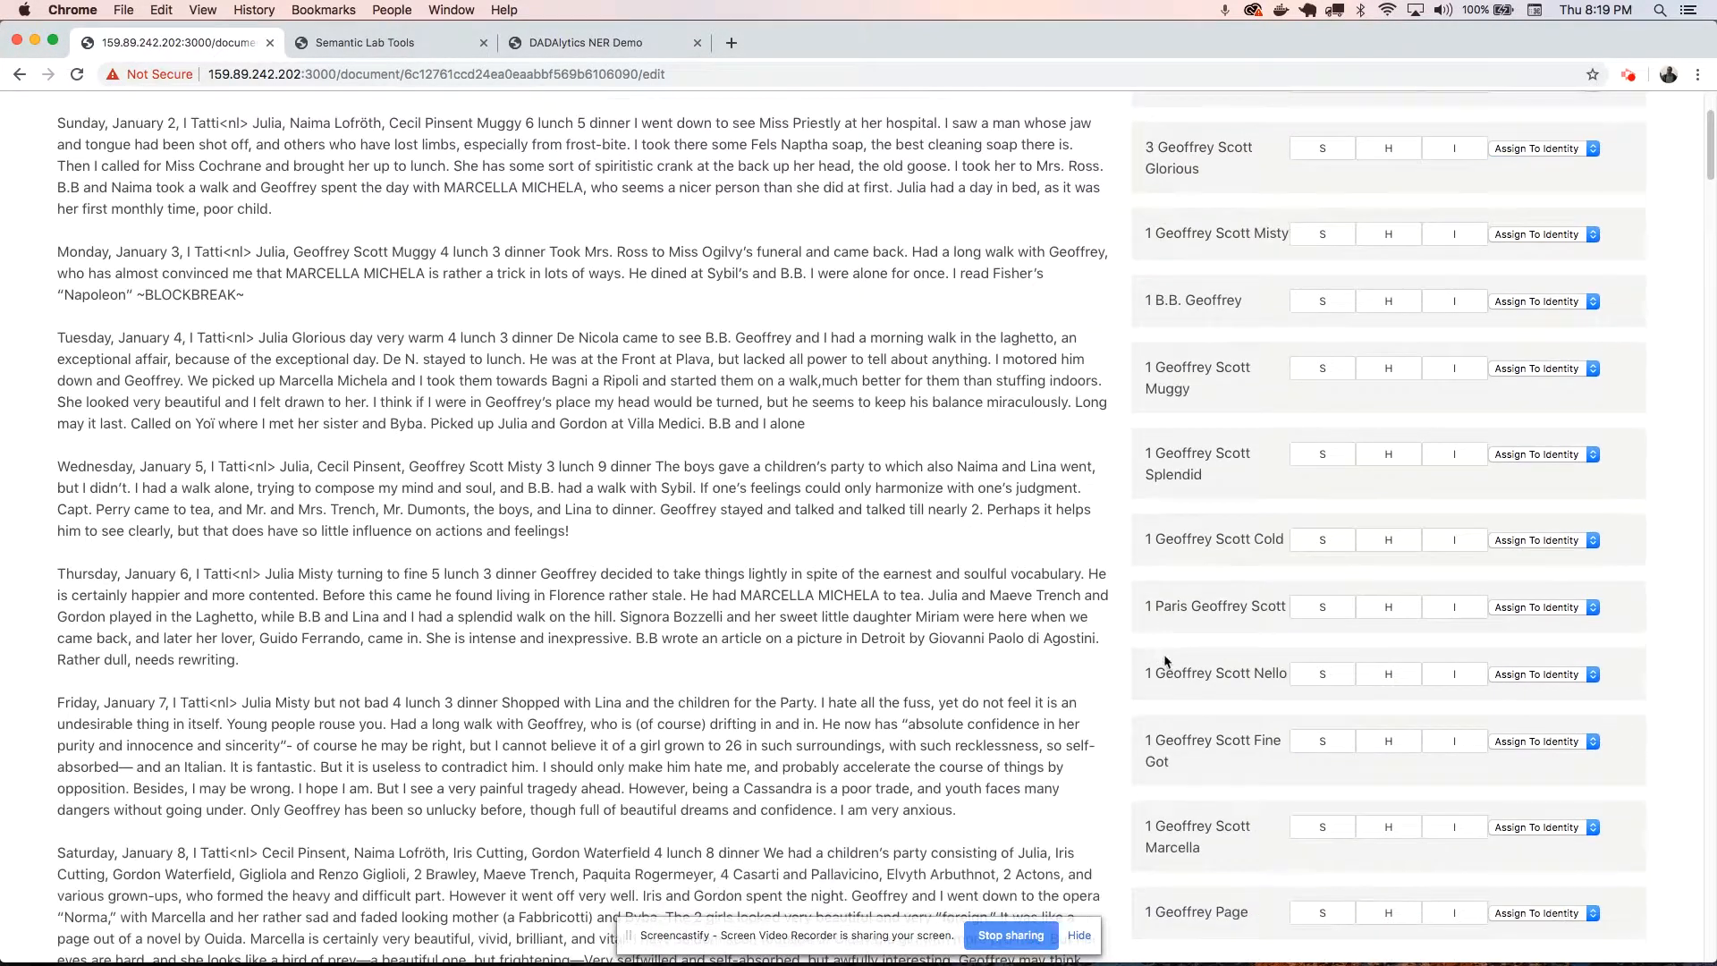
{"action": "scroll", "coordinate": [1165, 660], "scroll_direction": "up", "scroll_amount": 5}
{"action": "left_click", "coordinate": [1185, 112]}
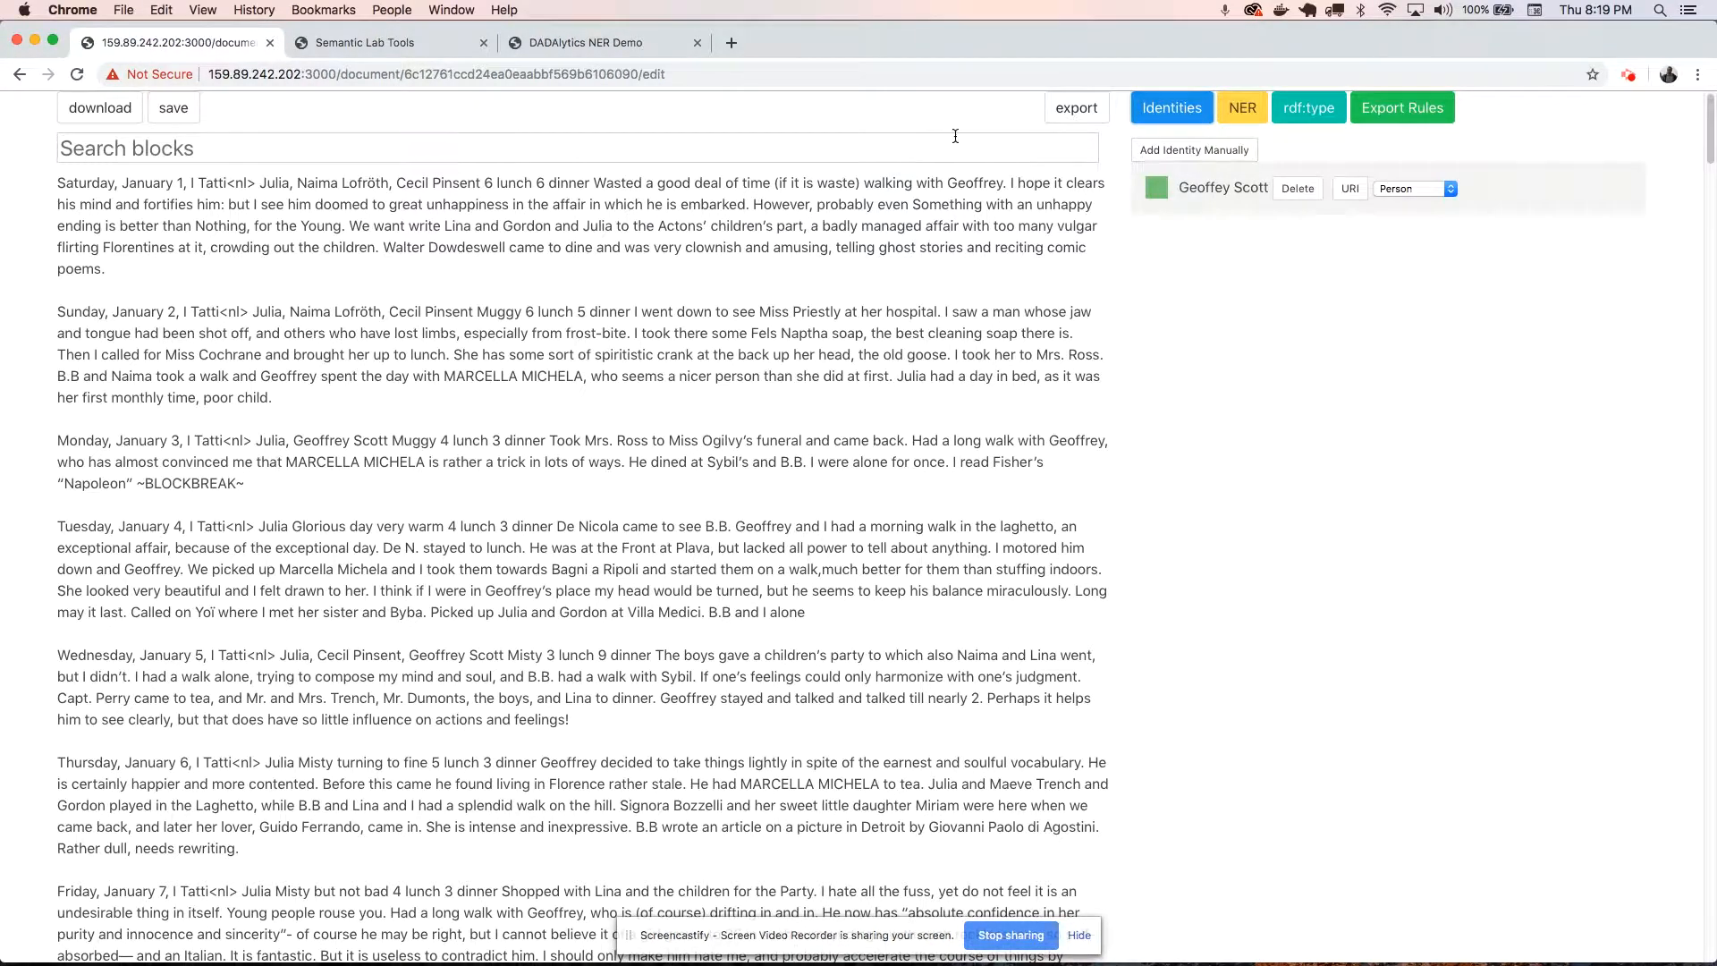
Search the blocks for geoff and look through the highlighted mentions that are not yet linked to an identity.
{"action": "left_click", "coordinate": [886, 146]}
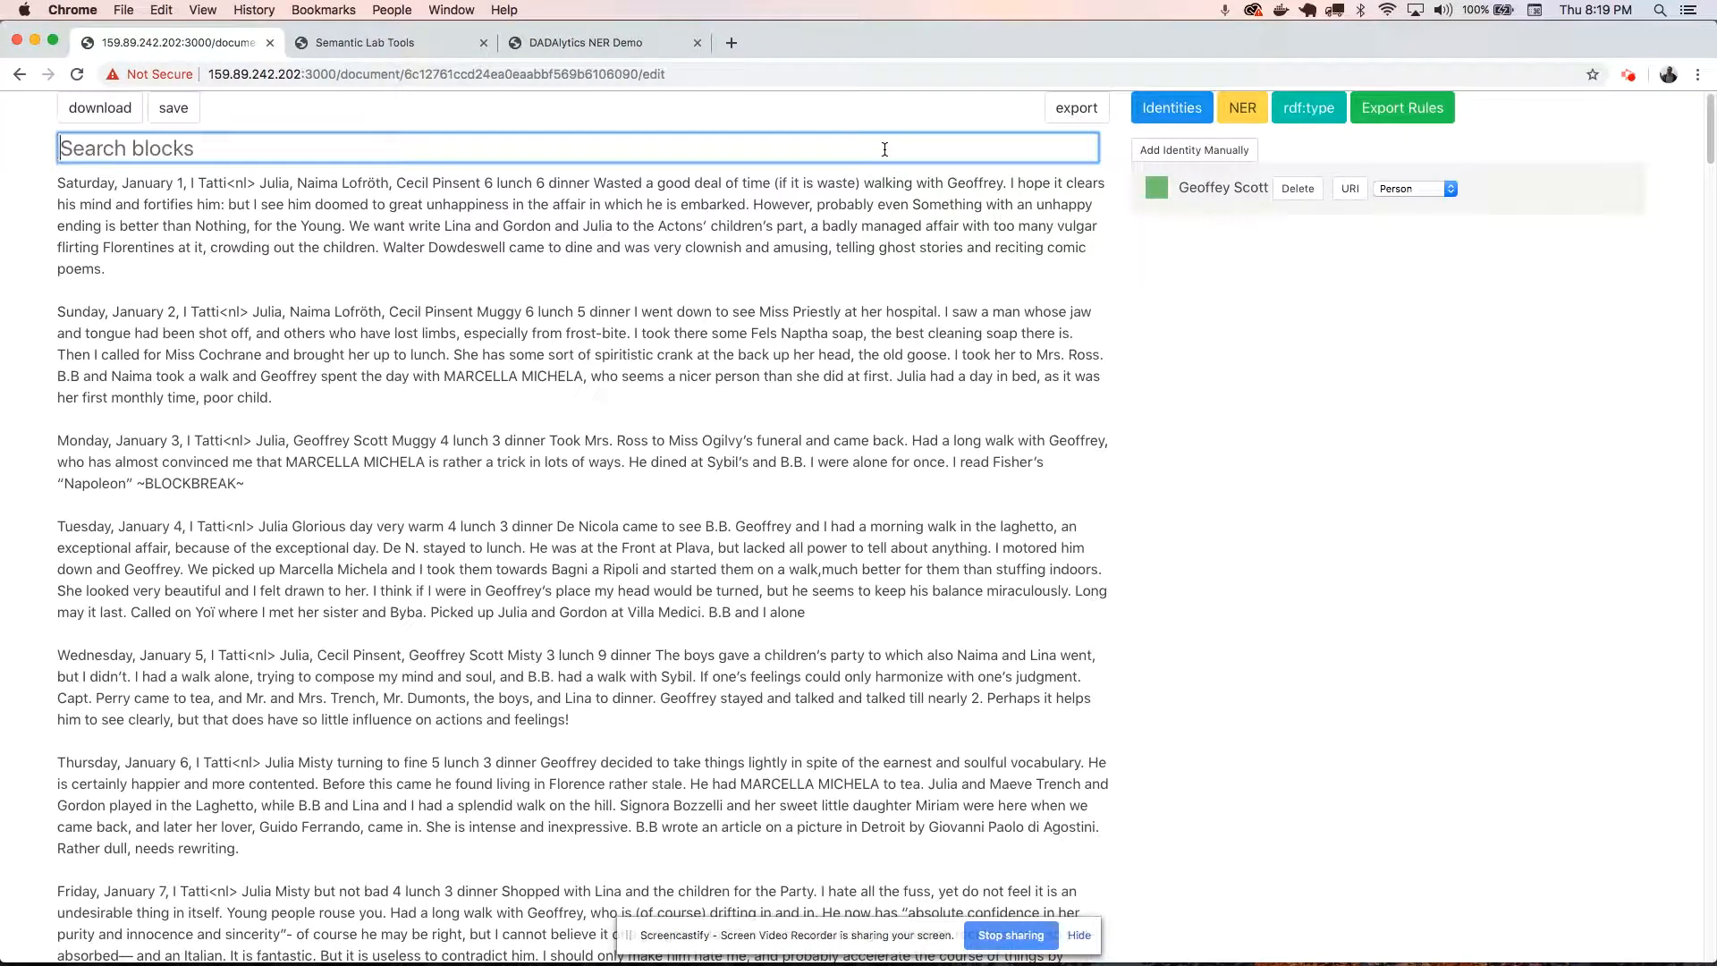
{"action": "type", "text": "geoff"}
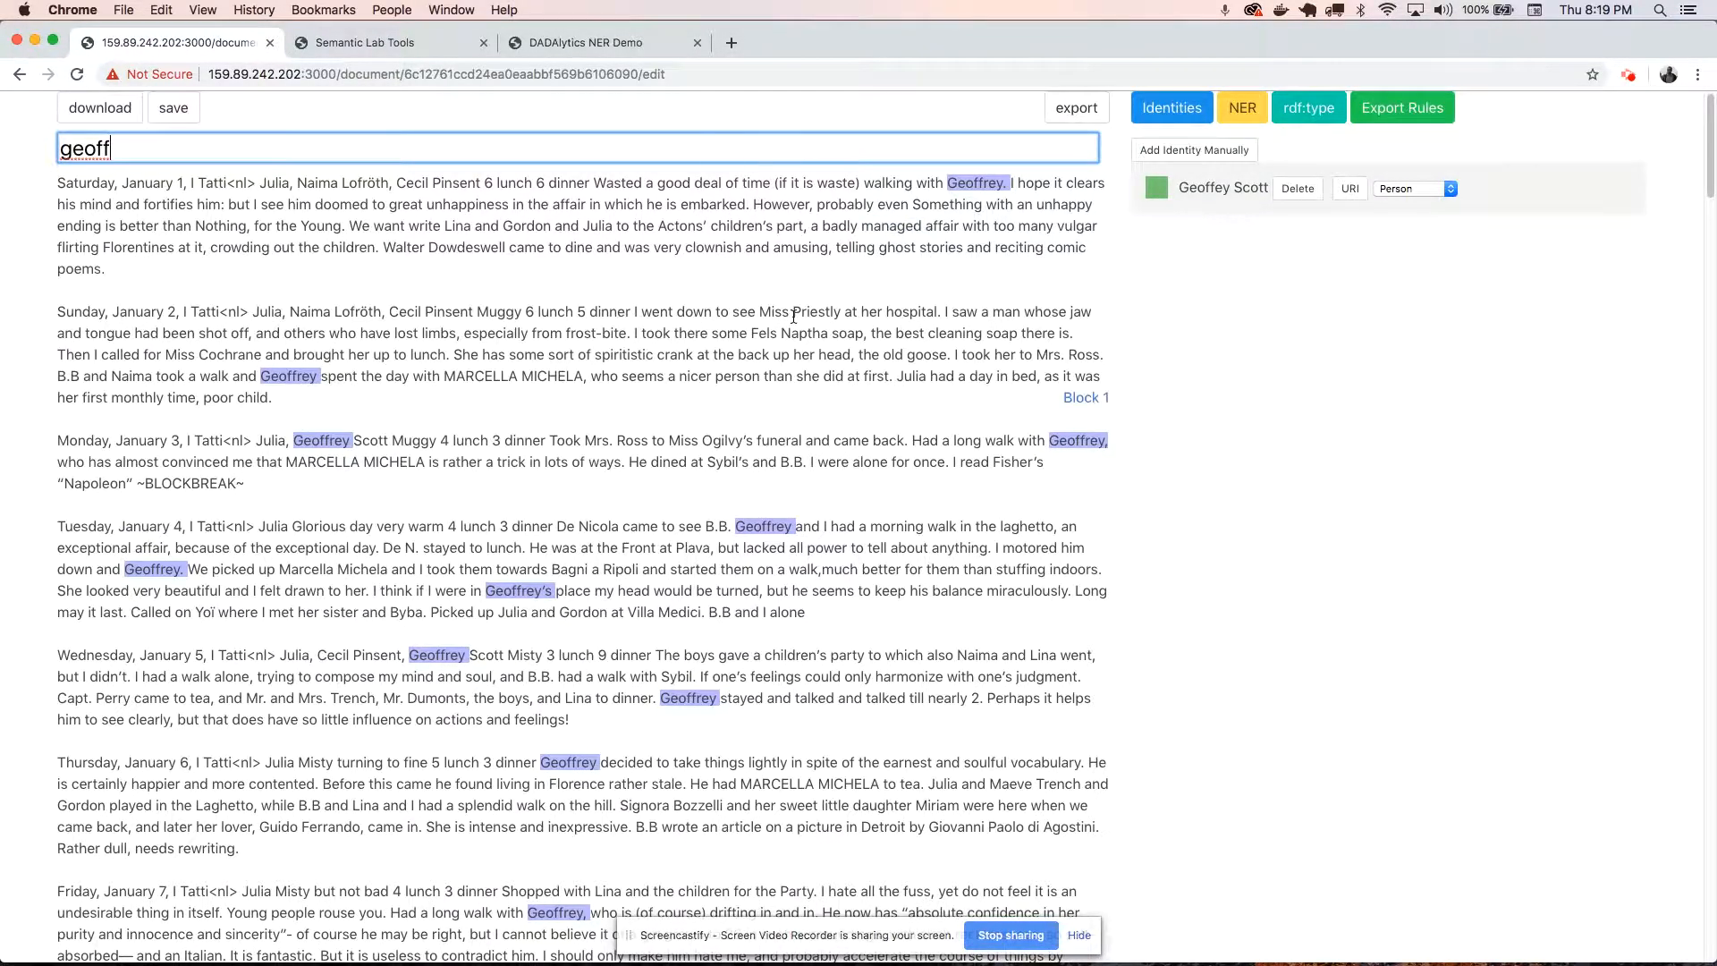
{"action": "scroll", "coordinate": [783, 368], "scroll_direction": "down", "scroll_amount": 15}
{"action": "scroll", "coordinate": [776, 384], "scroll_direction": "down", "scroll_amount": 1}
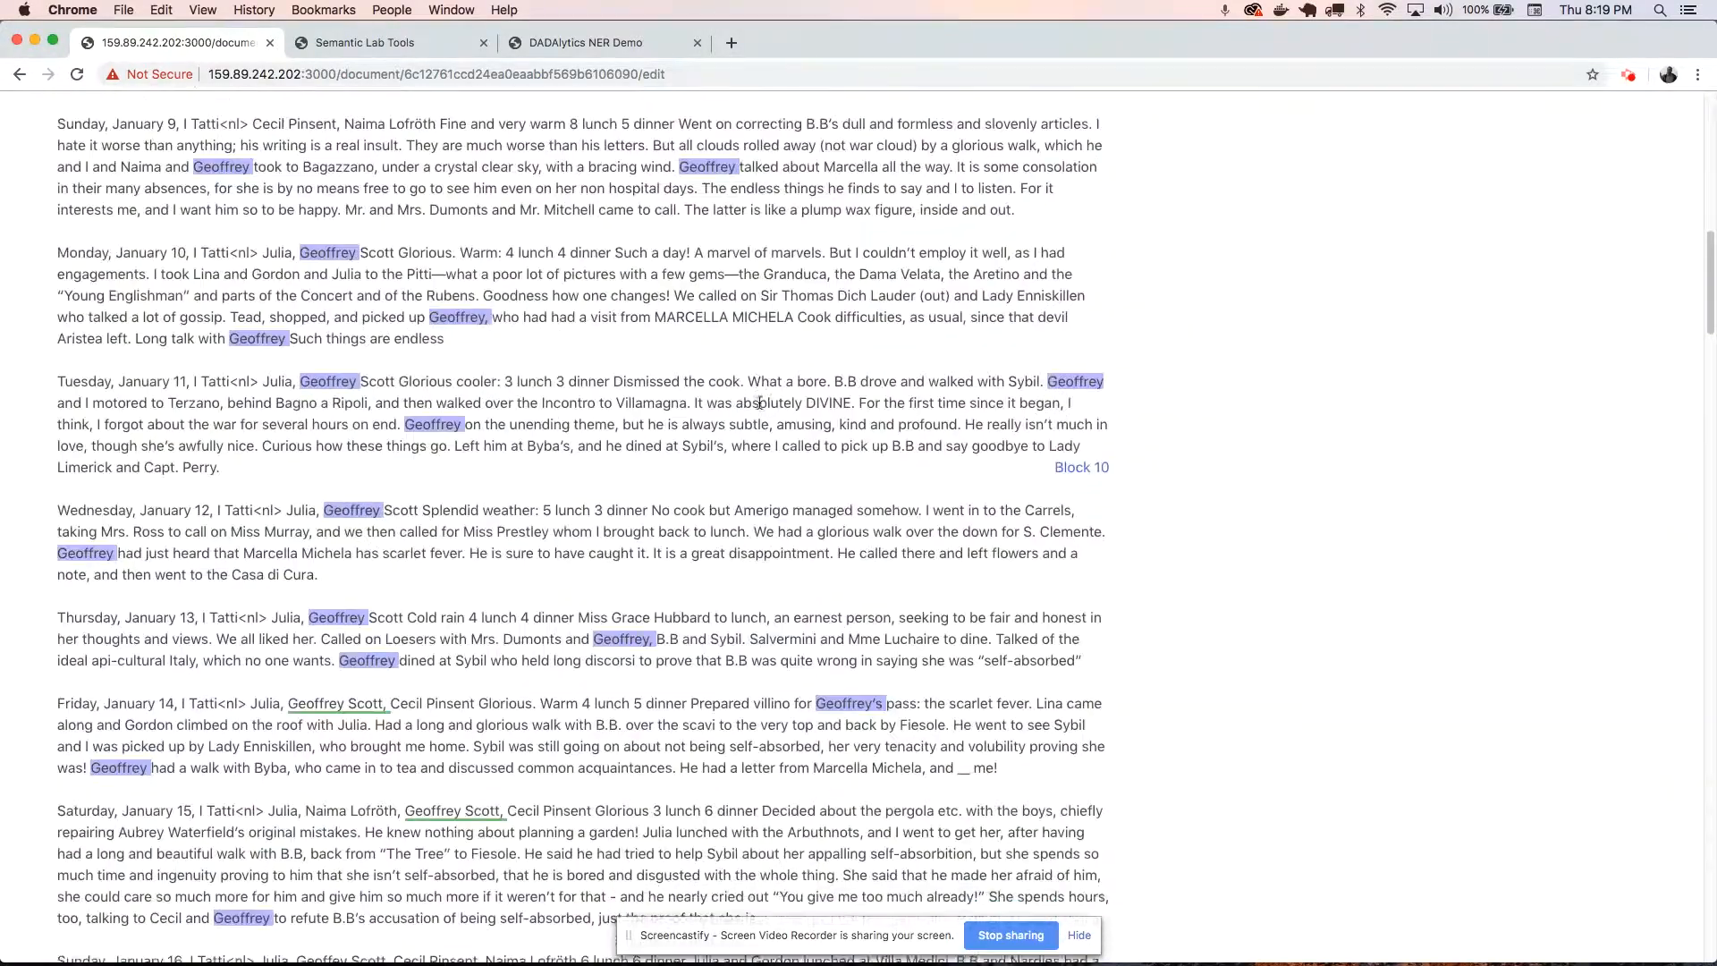
{"action": "scroll", "coordinate": [729, 463], "scroll_direction": "up", "scroll_amount": 13}
{"action": "scroll", "coordinate": [727, 463], "scroll_direction": "up", "scroll_amount": 1}
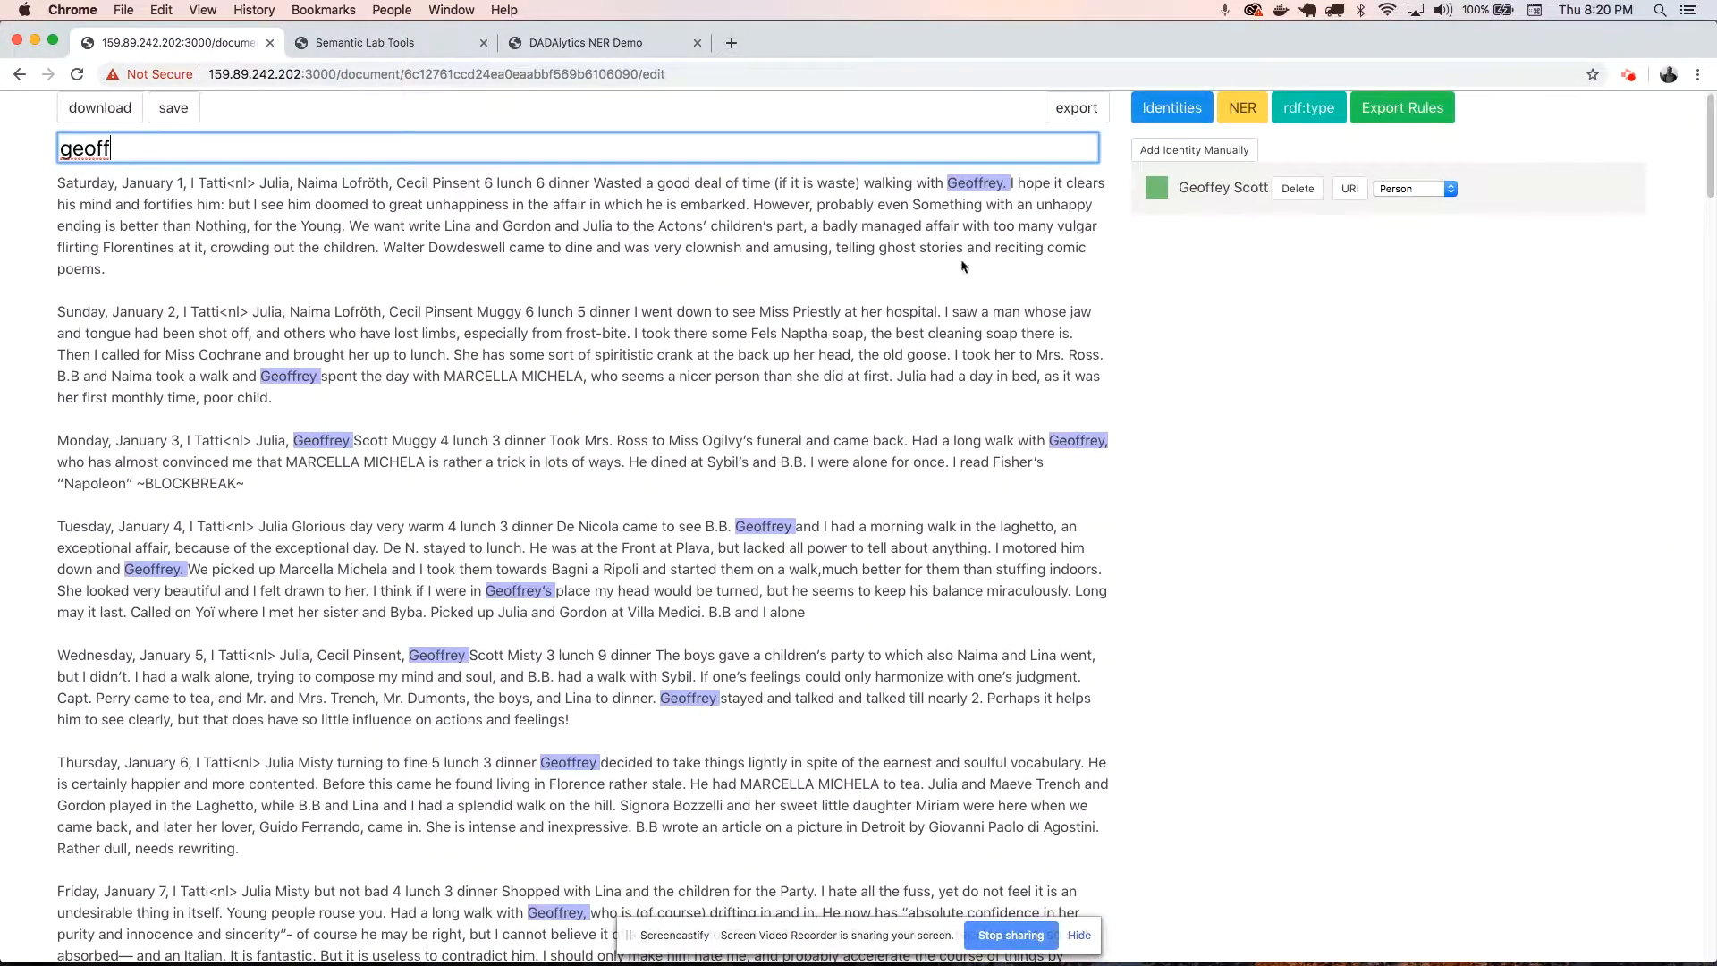
{"action": "left_click", "coordinate": [1157, 190]}
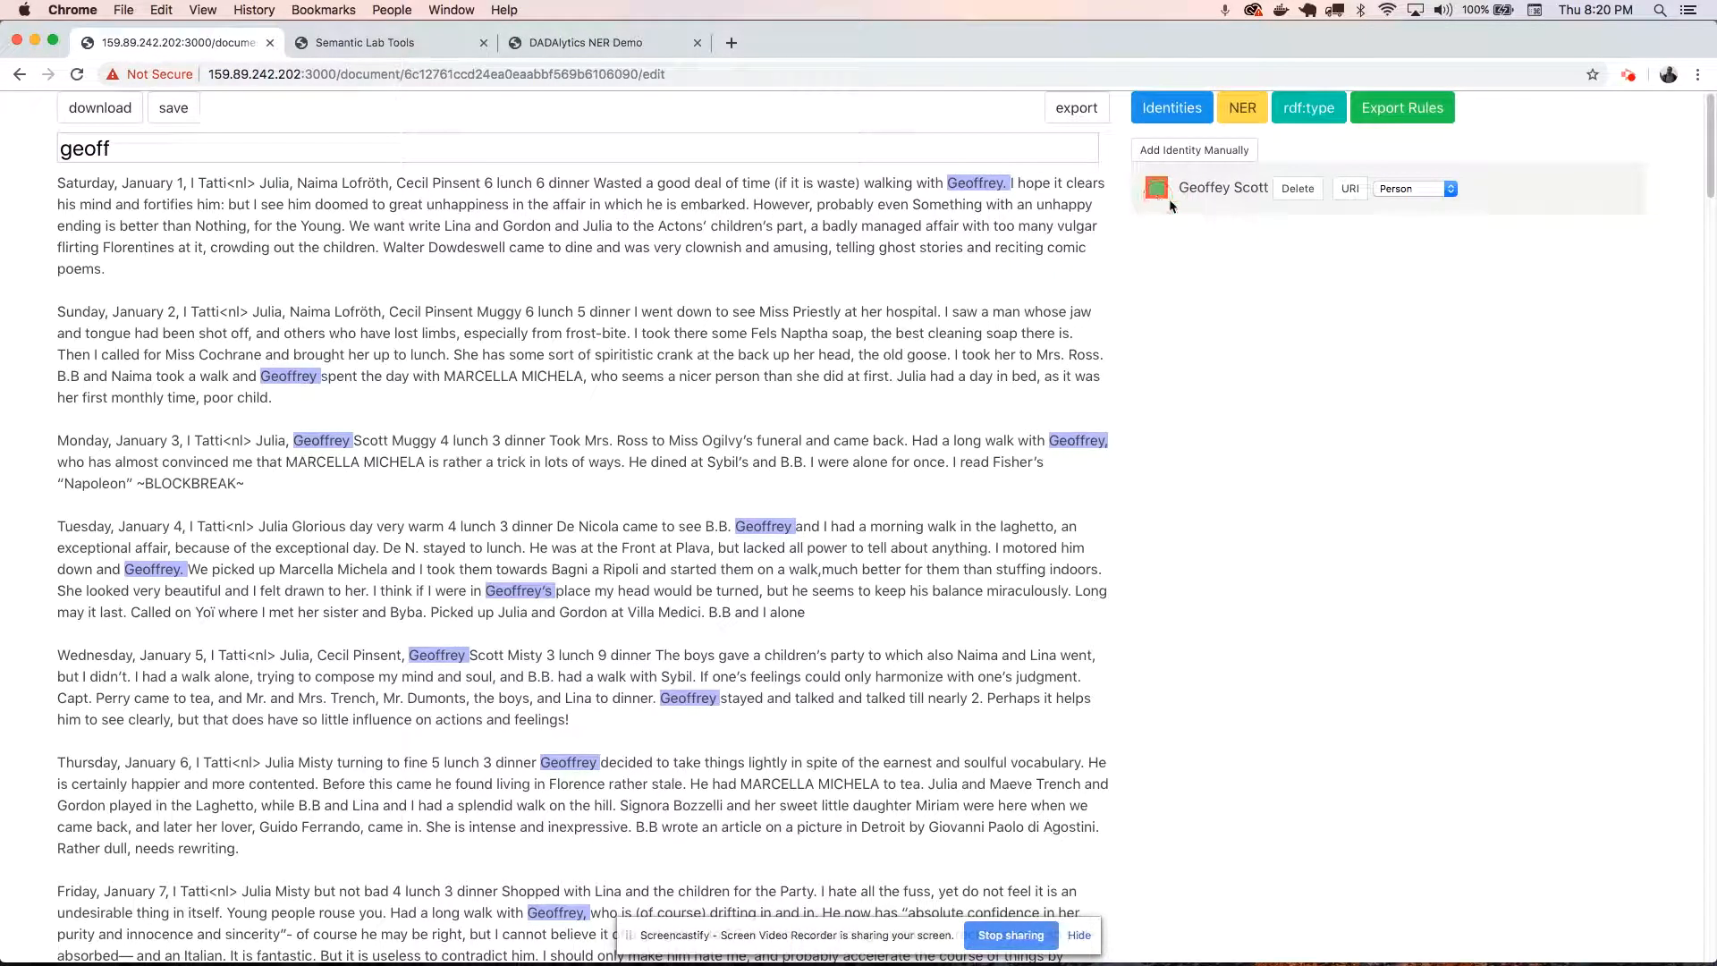
{"action": "left_click", "coordinate": [976, 184]}
{"action": "left_click", "coordinate": [288, 376]}
{"action": "left_click", "coordinate": [314, 440]}
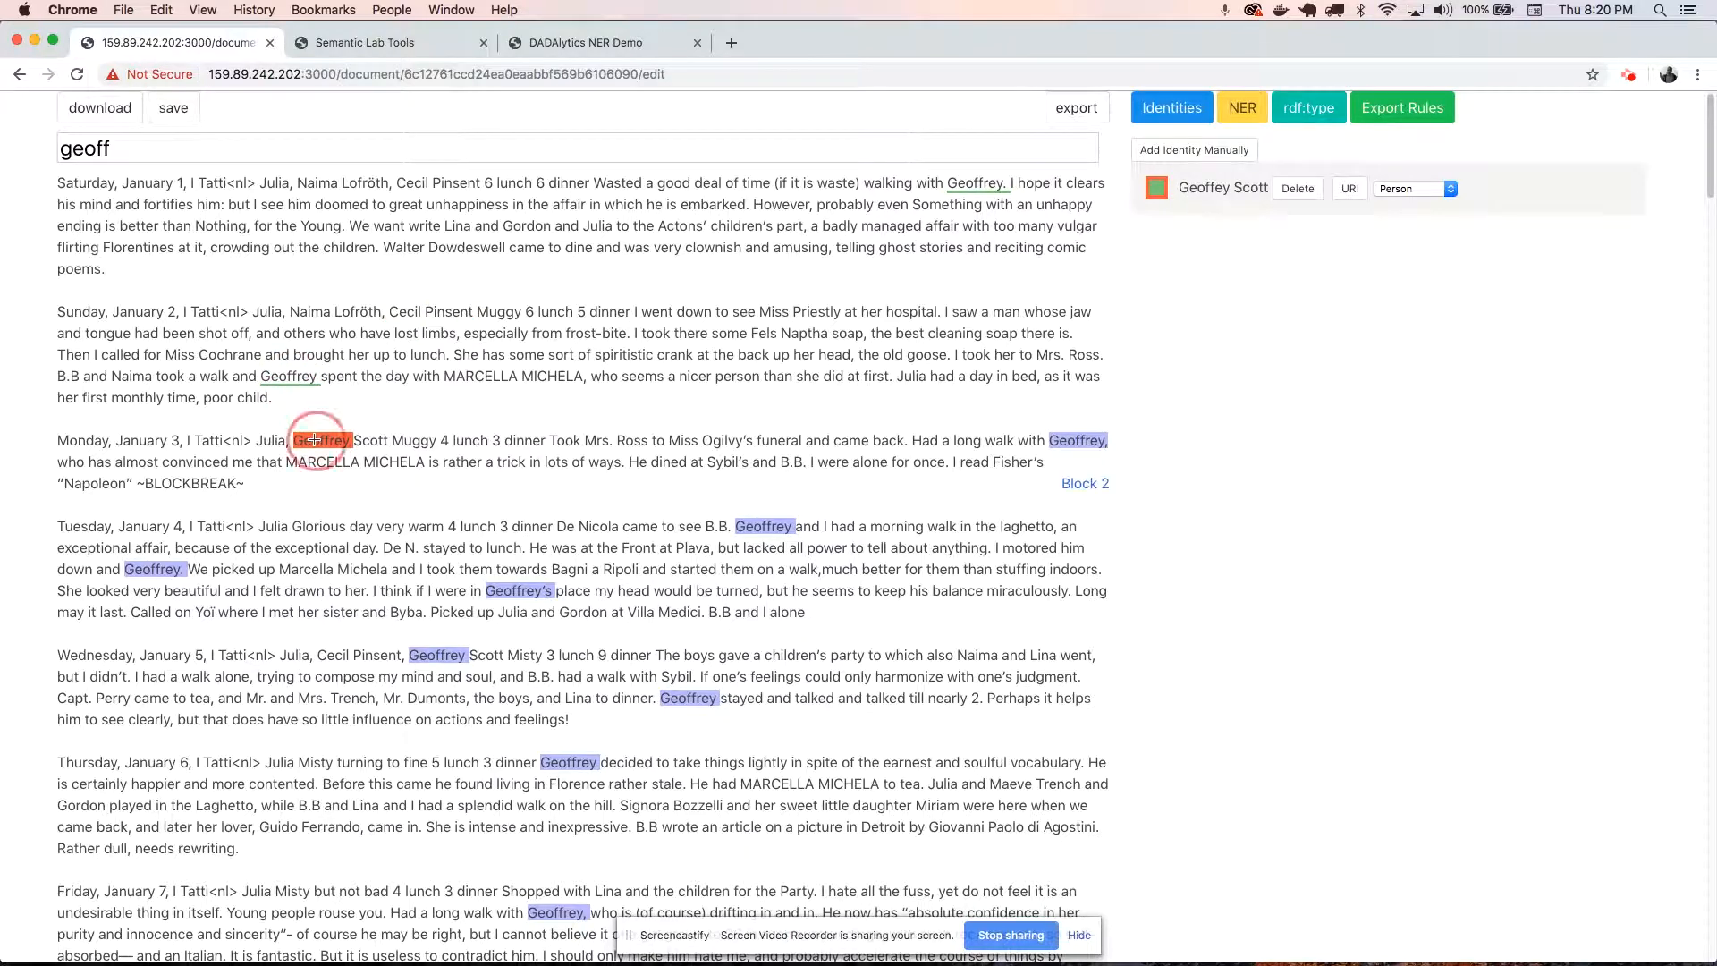
{"action": "left_click", "coordinate": [1064, 440]}
{"action": "left_click", "coordinate": [758, 527]}
{"action": "left_click", "coordinate": [519, 591]}
{"action": "left_click", "coordinate": [438, 655]}
{"action": "left_click", "coordinate": [165, 570]}
{"action": "left_click", "coordinate": [689, 698]}
{"action": "left_click", "coordinate": [569, 762]}
{"action": "scroll", "coordinate": [561, 637], "scroll_direction": "down", "scroll_amount": 3}
{"action": "left_click", "coordinate": [557, 651]}
{"action": "left_click", "coordinate": [312, 738]}
{"action": "scroll", "coordinate": [845, 738], "scroll_direction": "down", "scroll_amount": 1}
{"action": "left_click", "coordinate": [864, 702]}
{"action": "left_click", "coordinate": [988, 765]}
{"action": "scroll", "coordinate": [743, 712], "scroll_direction": "down", "scroll_amount": 3}
{"action": "left_click", "coordinate": [715, 579]}
{"action": "left_click", "coordinate": [223, 577]}
{"action": "left_click", "coordinate": [349, 666]}
{"action": "left_click", "coordinate": [461, 731]}
{"action": "left_click", "coordinate": [261, 751]}
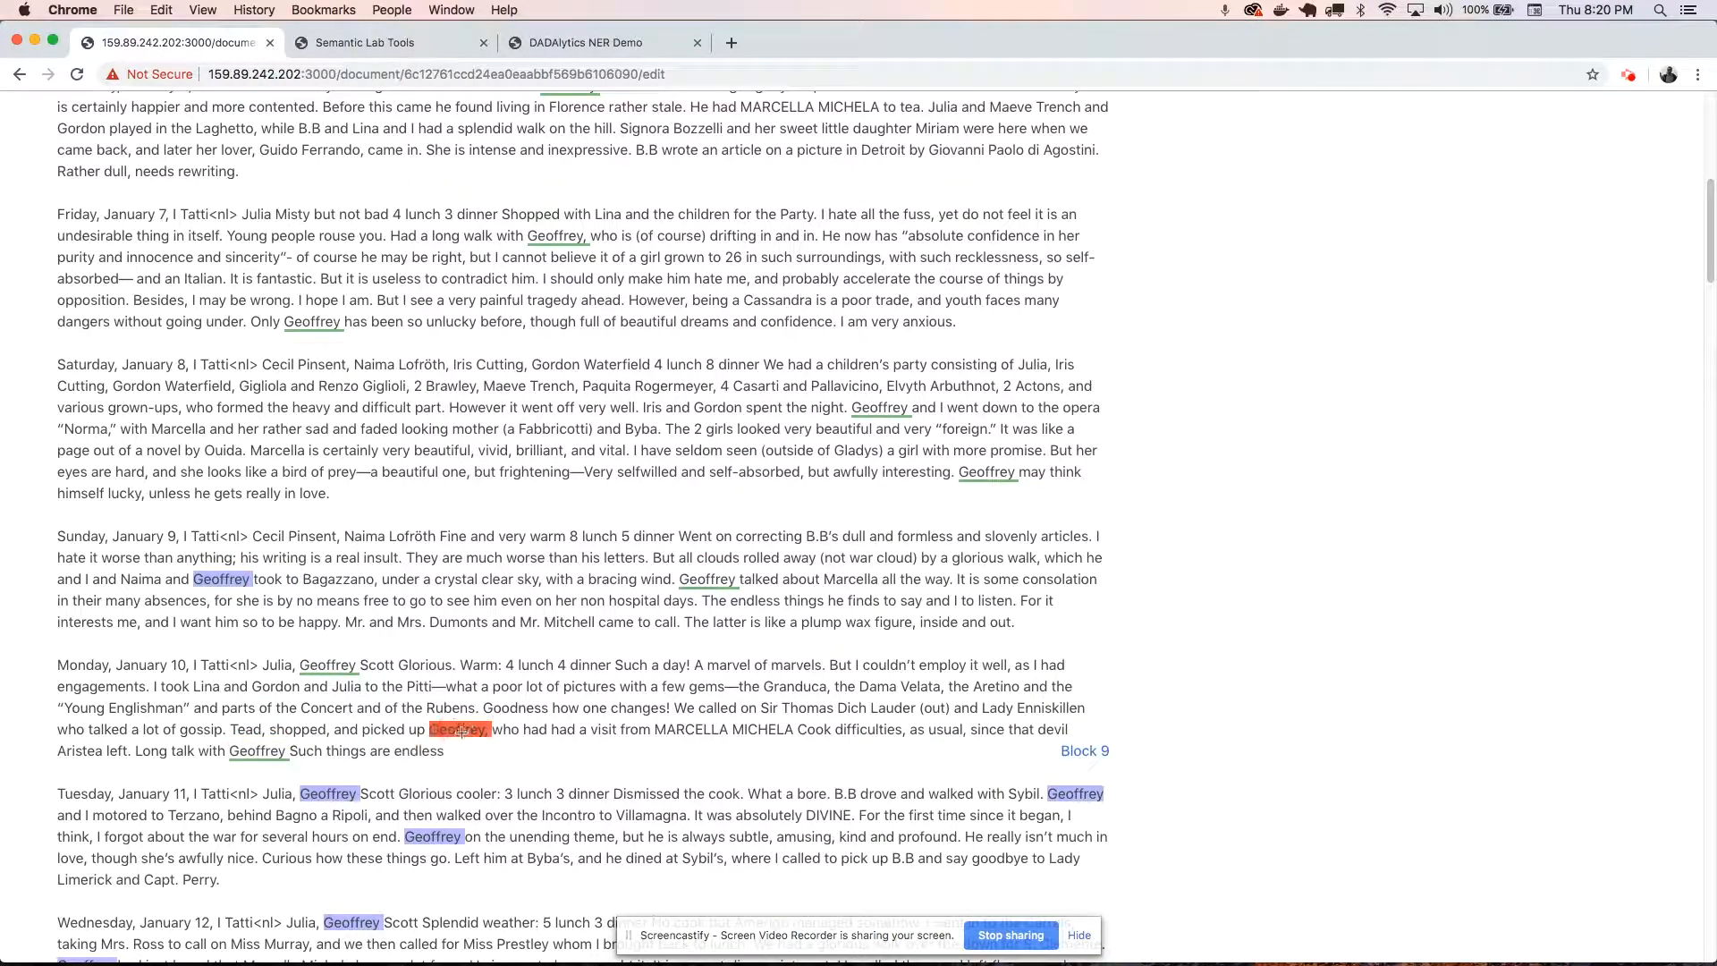
{"action": "scroll", "coordinate": [462, 731], "scroll_direction": "down", "scroll_amount": 1}
{"action": "left_click", "coordinate": [328, 794]}
{"action": "left_click", "coordinate": [433, 836]}
{"action": "left_click", "coordinate": [1075, 687]}
{"action": "scroll", "coordinate": [1029, 697], "scroll_direction": "down", "scroll_amount": 3}
{"action": "left_click", "coordinate": [361, 527]}
{"action": "left_click", "coordinate": [86, 570]}
{"action": "left_click", "coordinate": [337, 635]}
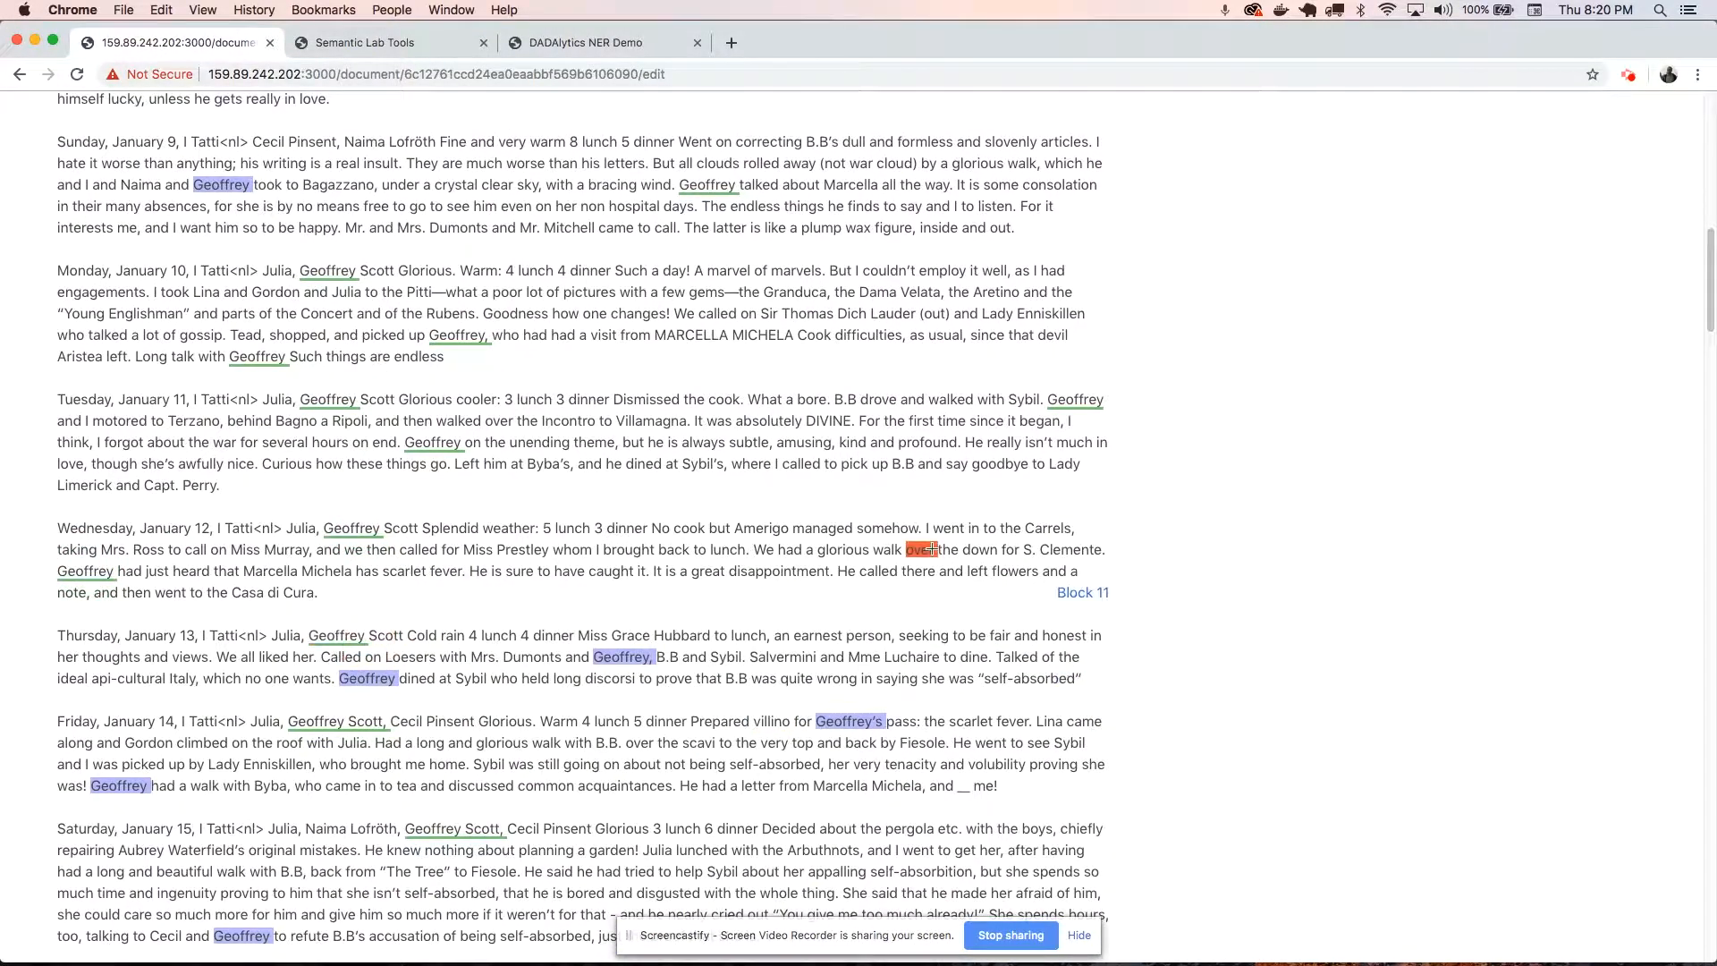
{"action": "left_click", "coordinate": [623, 656]}
{"action": "left_click", "coordinate": [367, 678]}
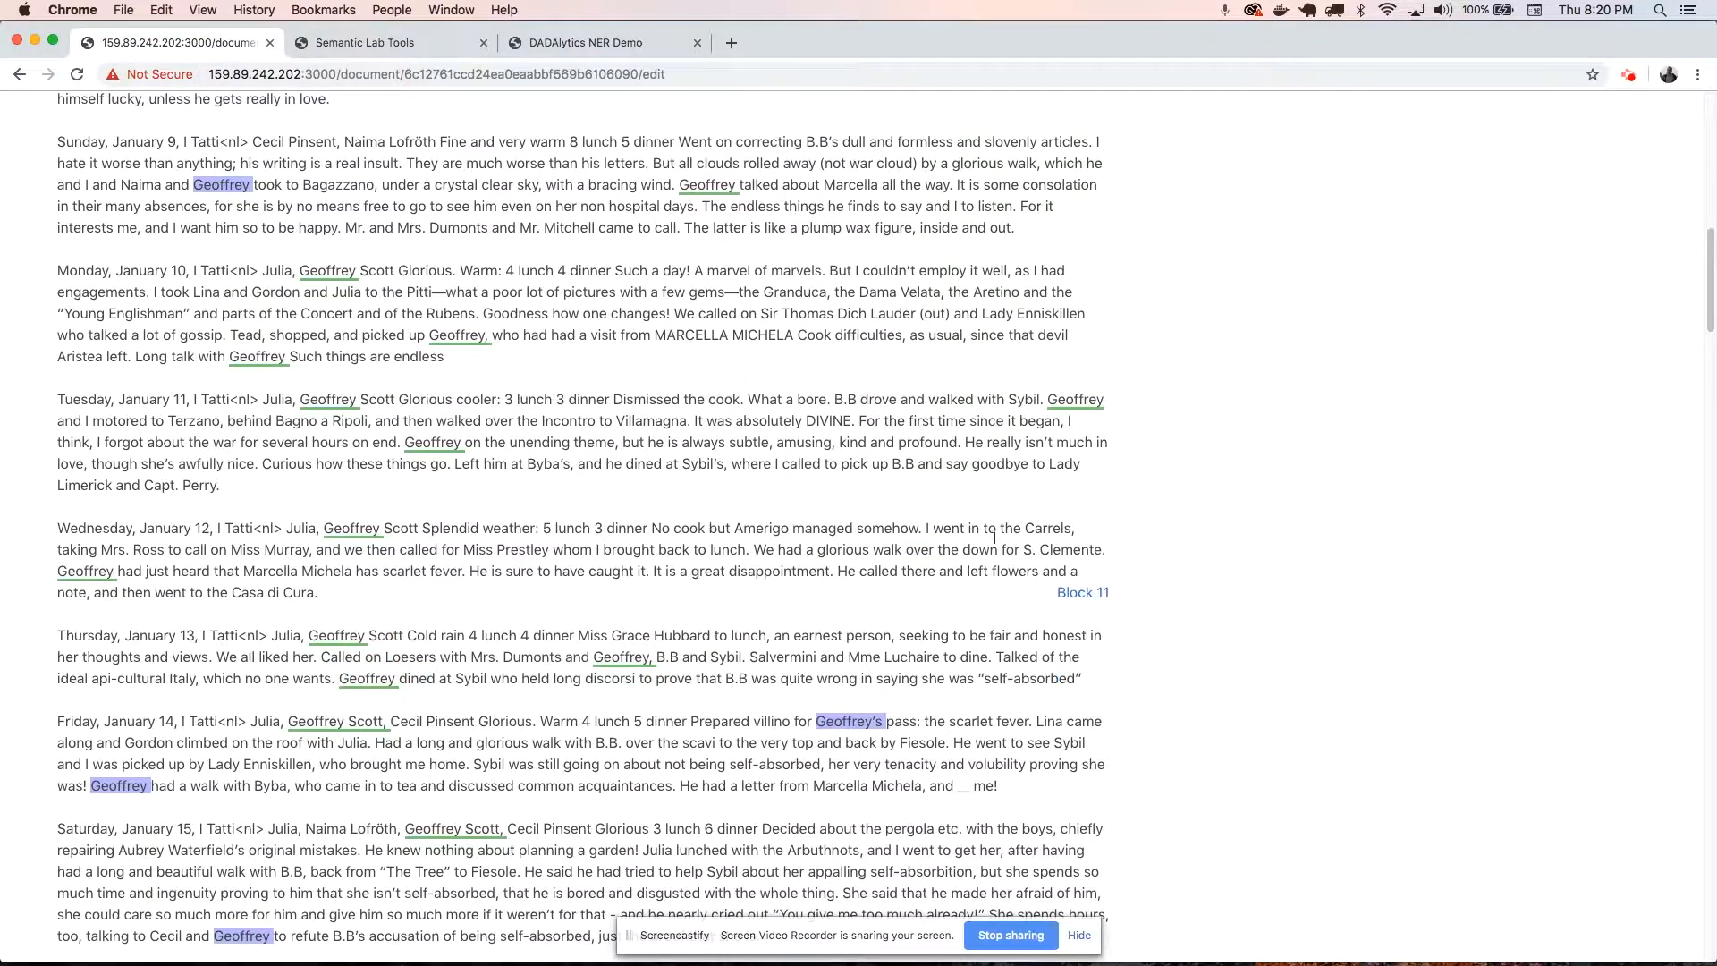
{"action": "scroll", "coordinate": [995, 537], "scroll_direction": "up", "scroll_amount": 12}
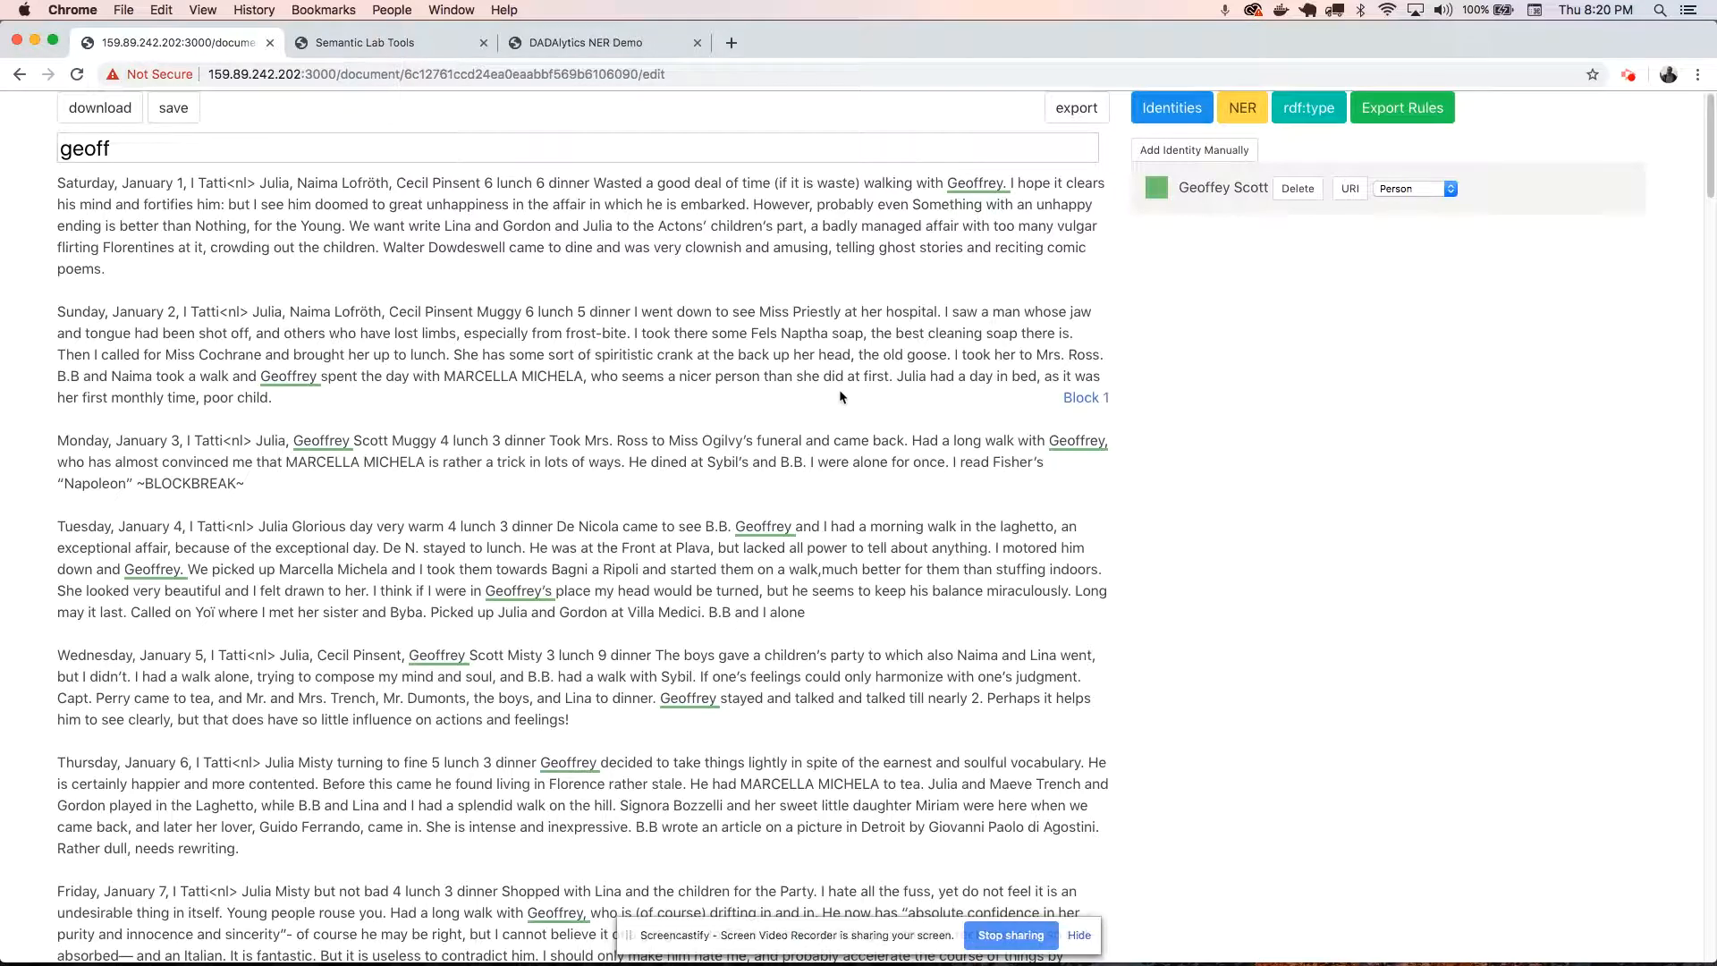
{"action": "left_click", "coordinate": [1073, 440]}
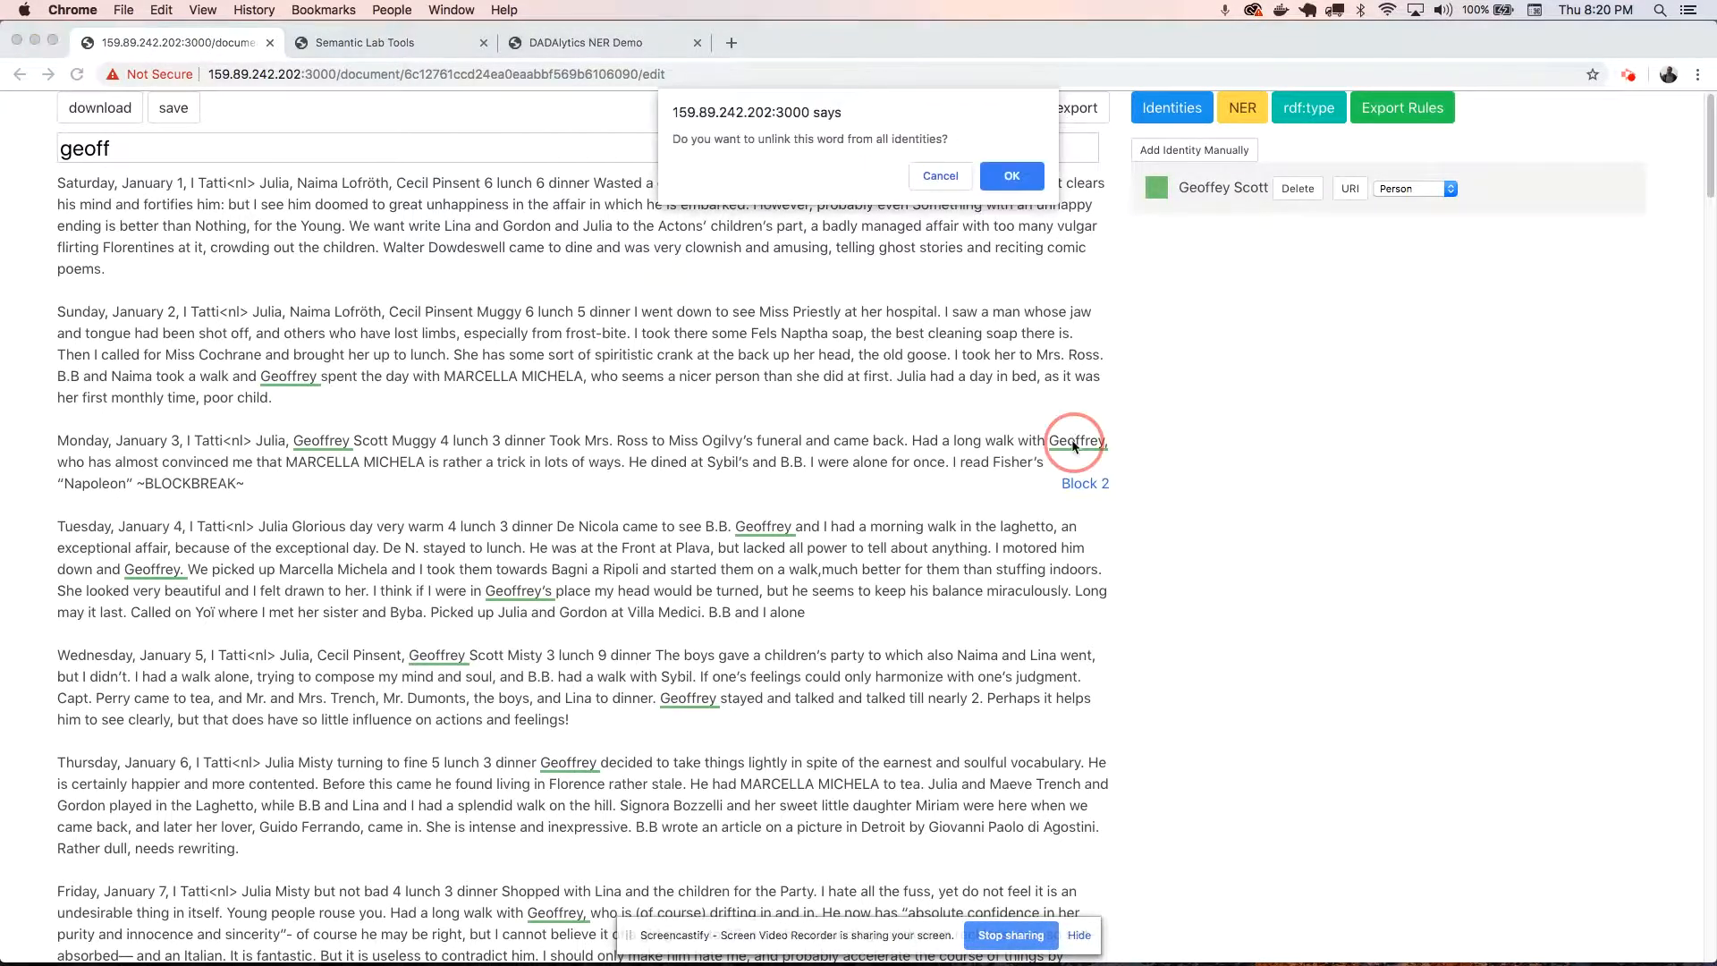
{"action": "left_click", "coordinate": [1011, 176]}
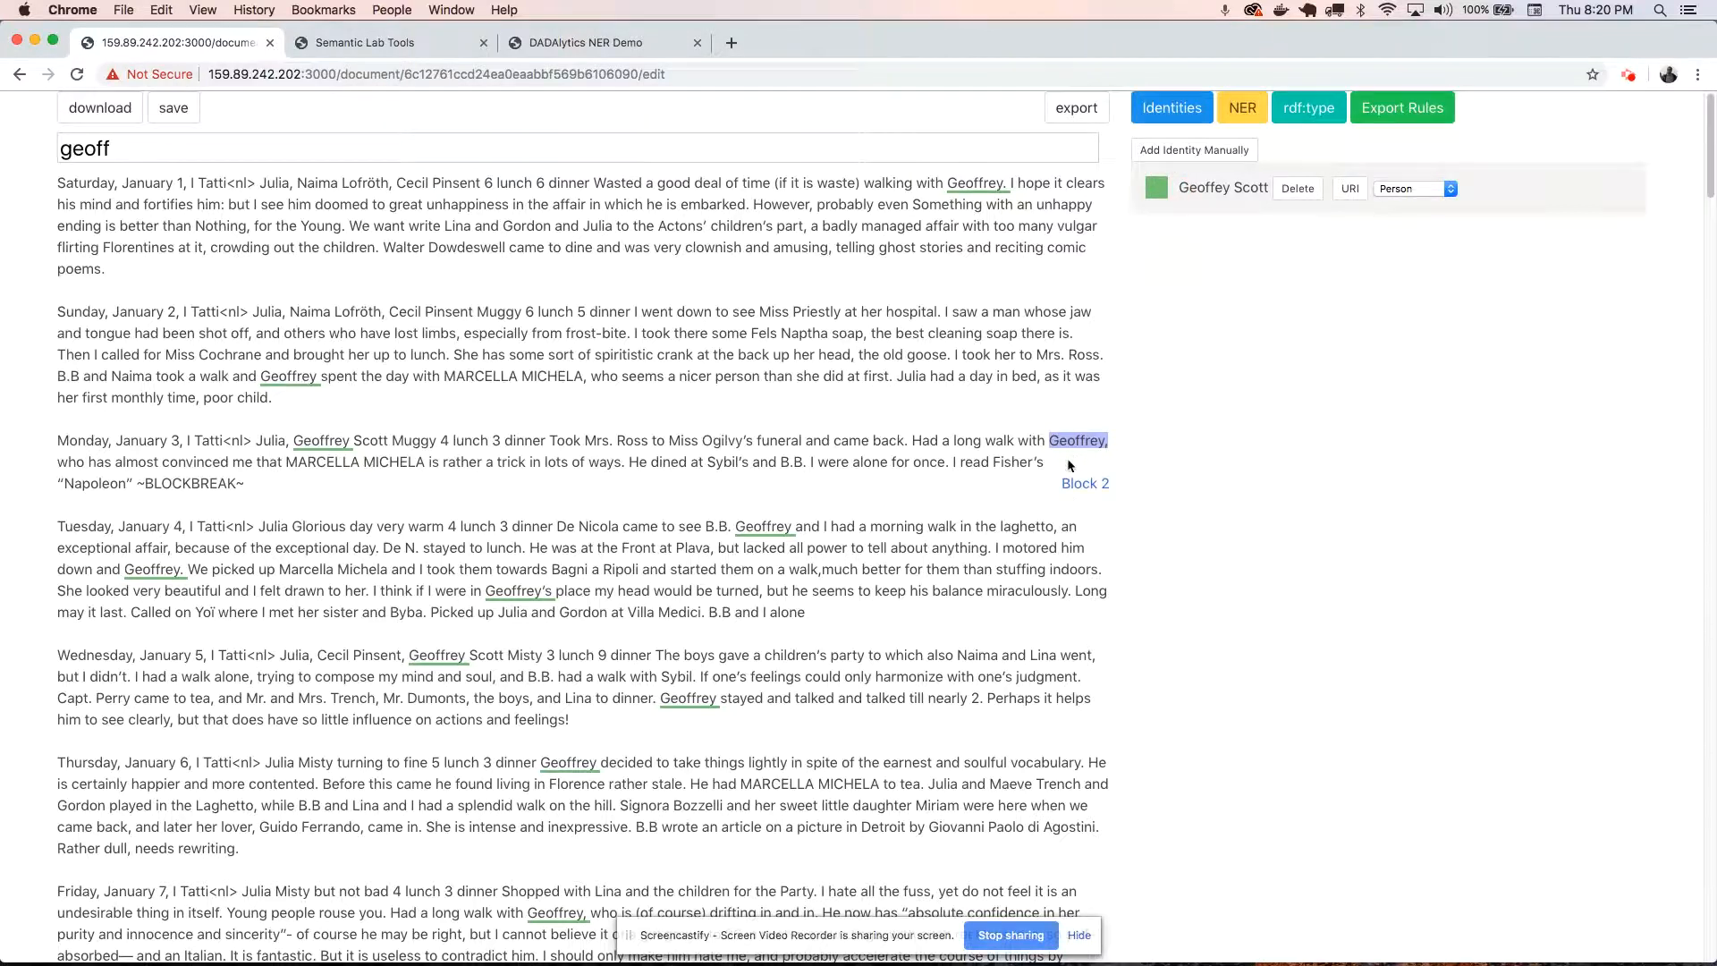
{"action": "left_click", "coordinate": [1156, 197]}
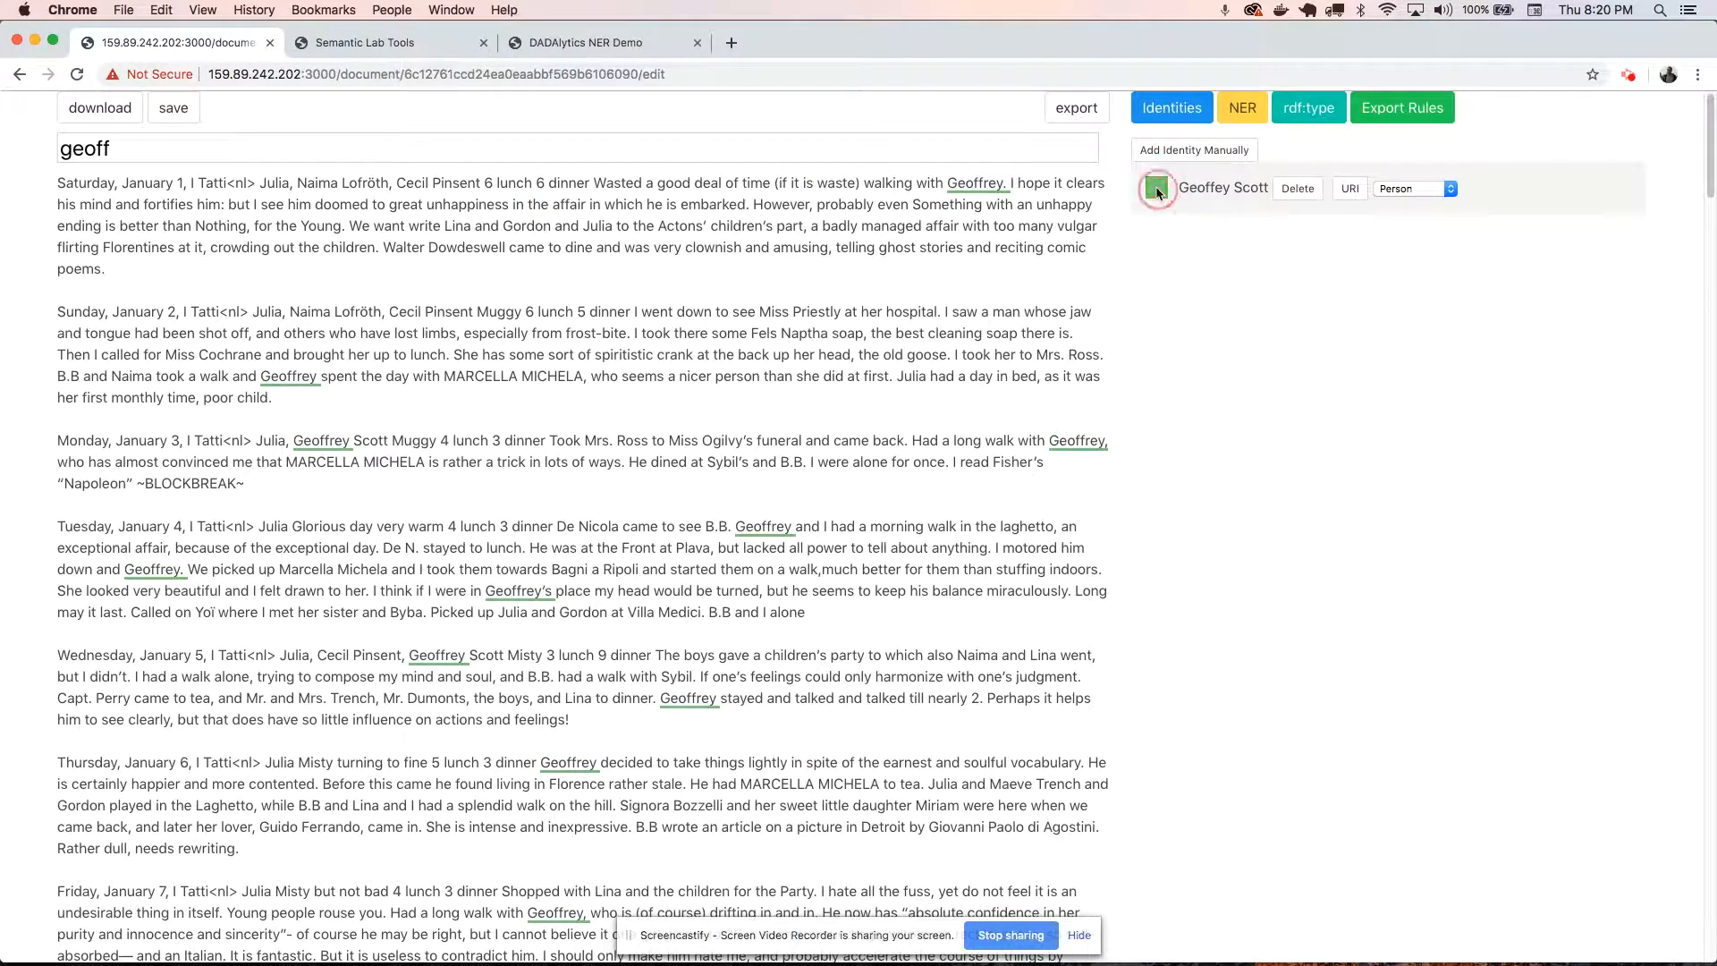
Clear the block search and the NER search, and browse the full list of entities of type per.
{"action": "double_click", "coordinate": [694, 148]}
{"action": "key", "text": "BackSpace"}
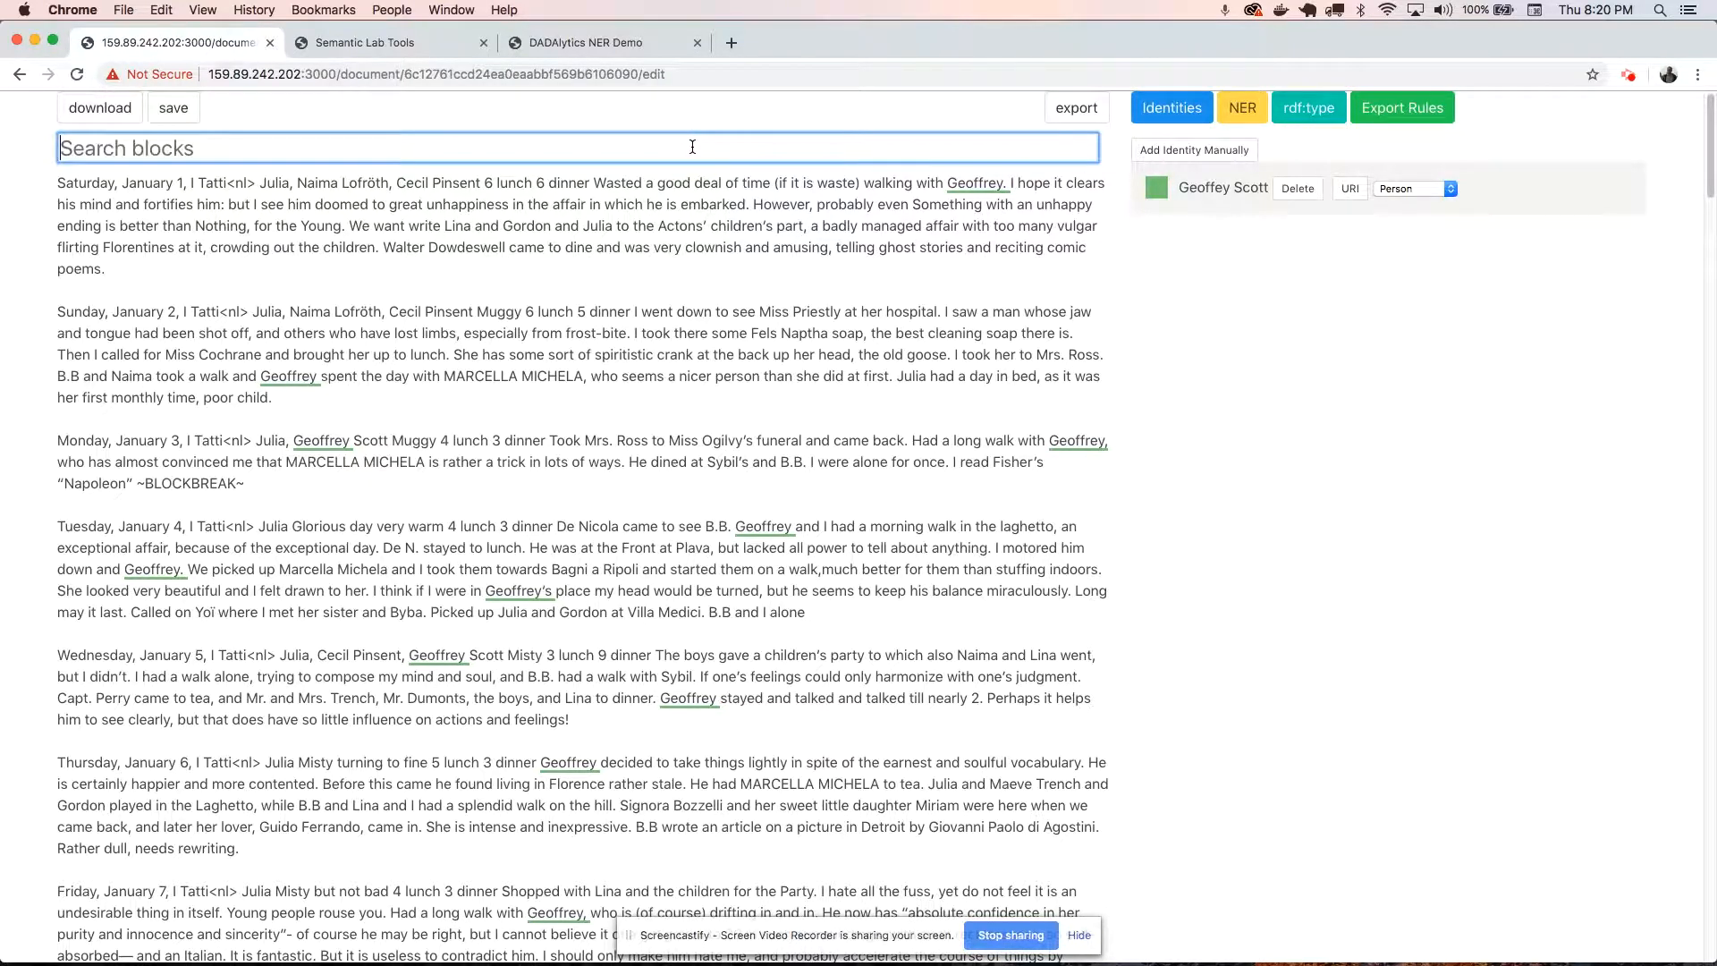
{"action": "left_click", "coordinate": [1237, 111]}
{"action": "left_click", "coordinate": [916, 149]}
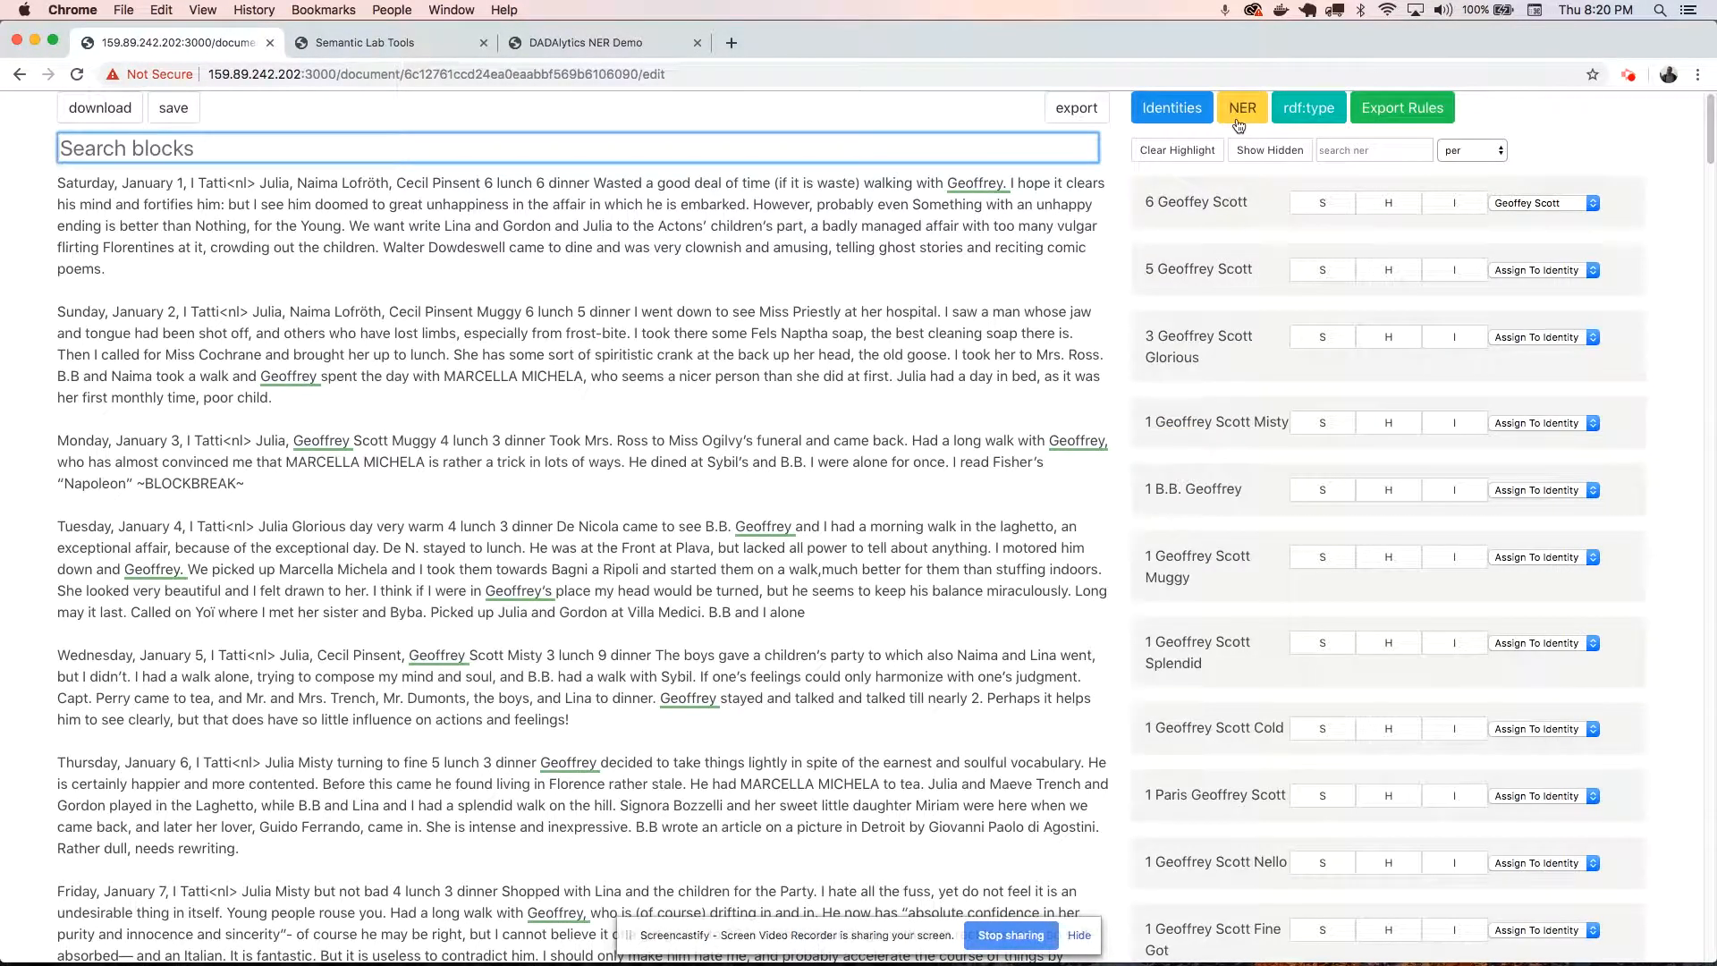
{"action": "left_click", "coordinate": [1413, 145]}
{"action": "scroll", "coordinate": [1313, 240], "scroll_direction": "down", "scroll_amount": 1}
{"action": "scroll", "coordinate": [1313, 240], "scroll_direction": "down", "scroll_amount": 3}
{"action": "scroll", "coordinate": [1292, 303], "scroll_direction": "up", "scroll_amount": 4}
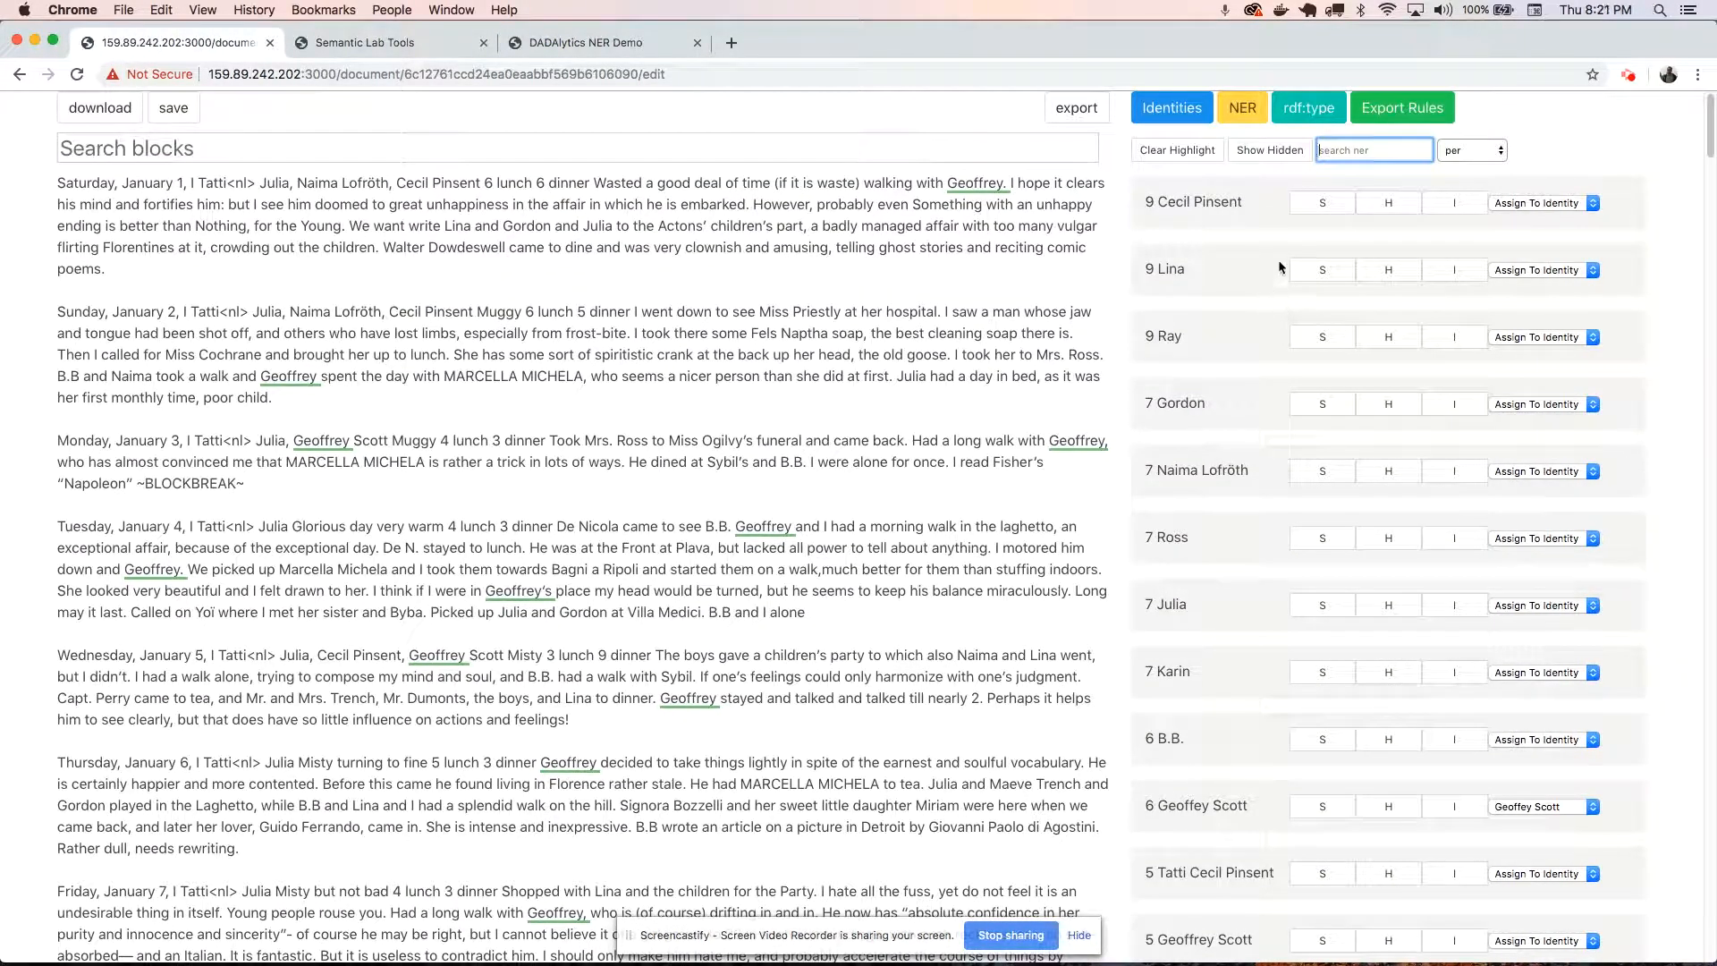
Filter the NER entities to type loc and create an identity from the Paris entity.
{"action": "left_click", "coordinate": [1469, 150]}
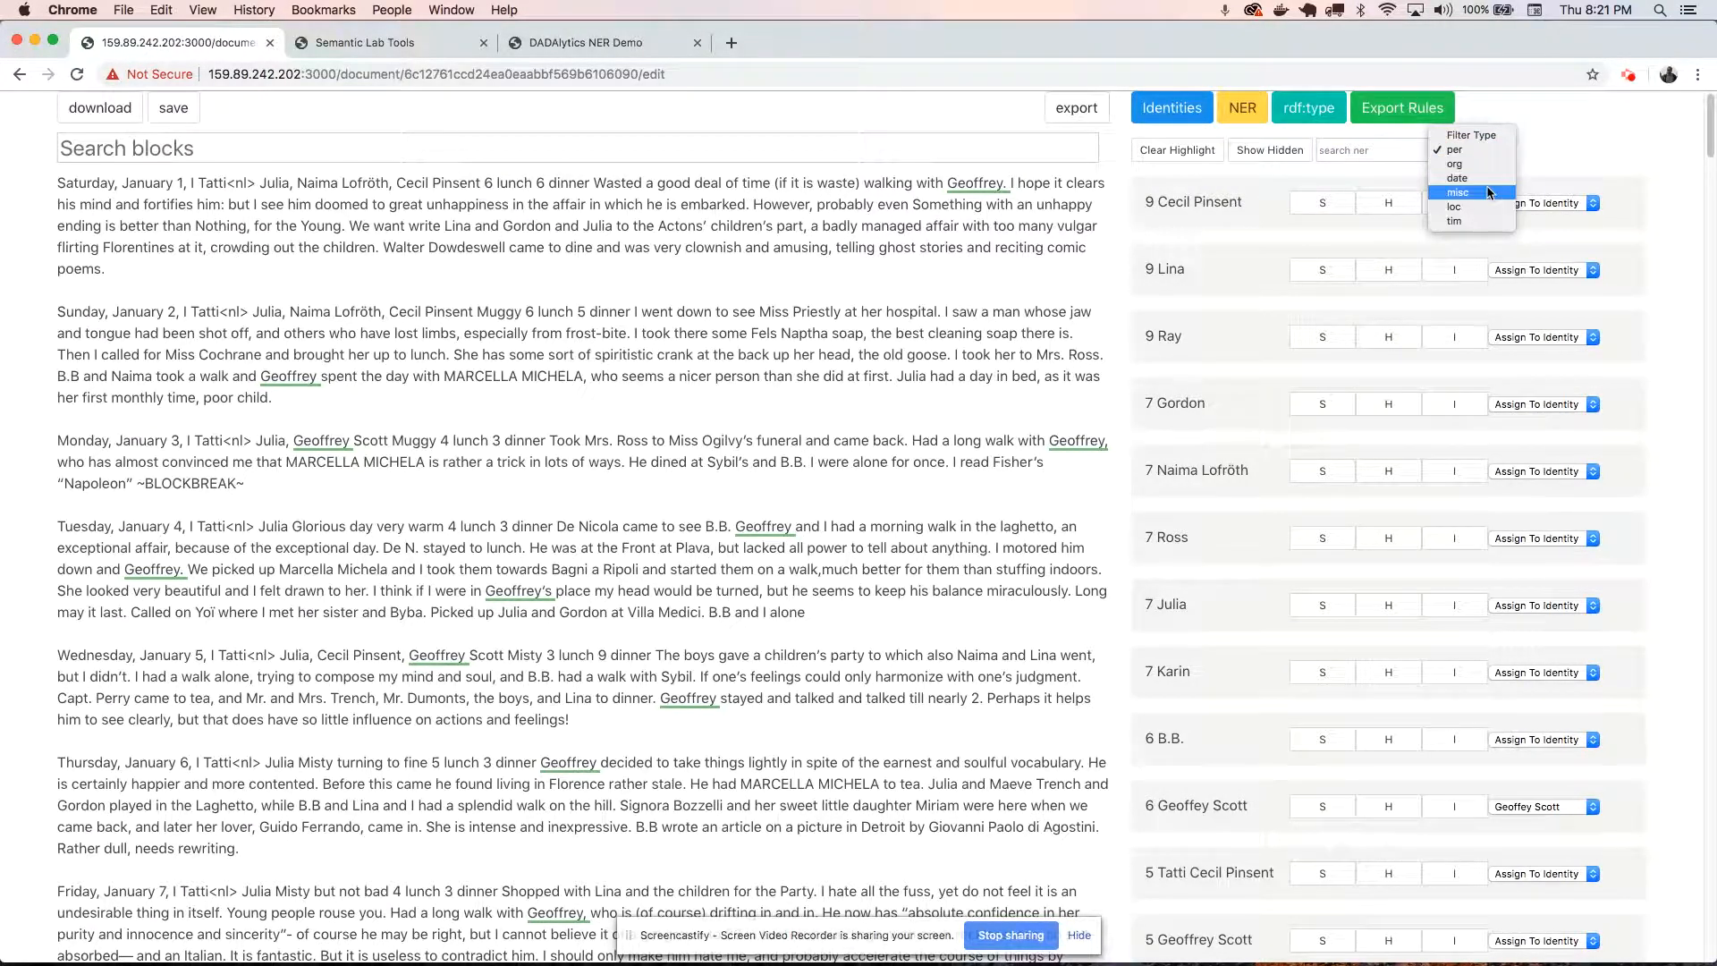
{"action": "left_click", "coordinate": [1455, 207]}
{"action": "left_click", "coordinate": [1239, 356]}
{"action": "left_click", "coordinate": [1442, 337]}
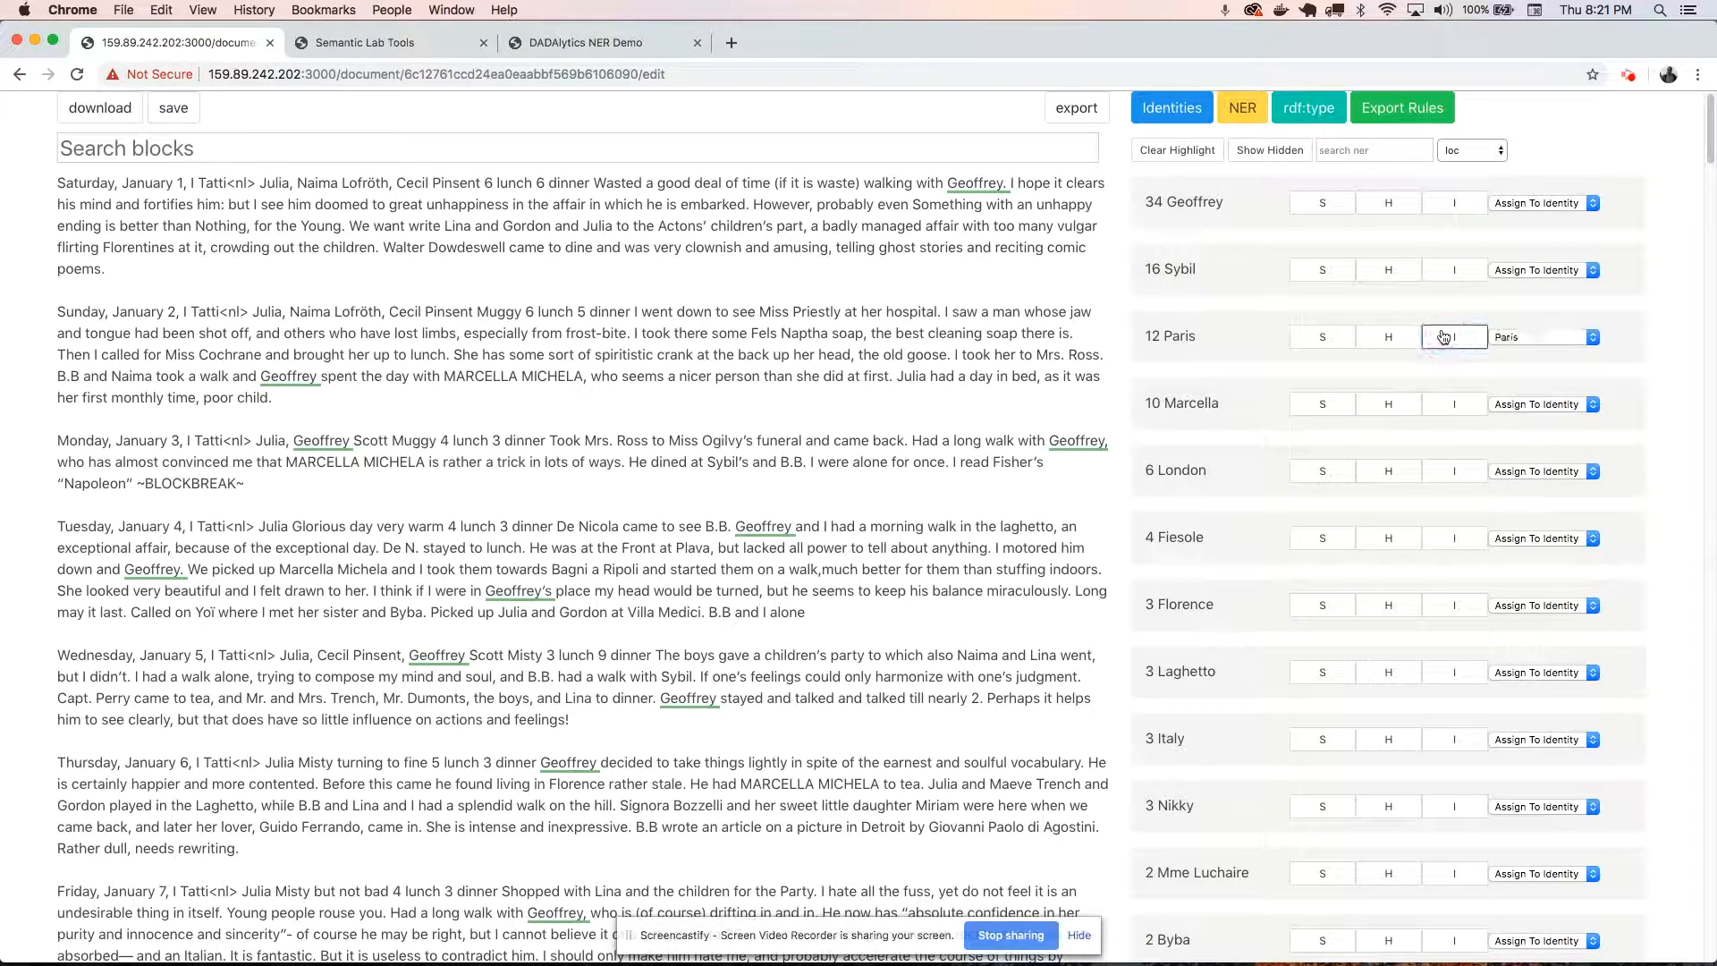
{"action": "left_click", "coordinate": [1172, 108]}
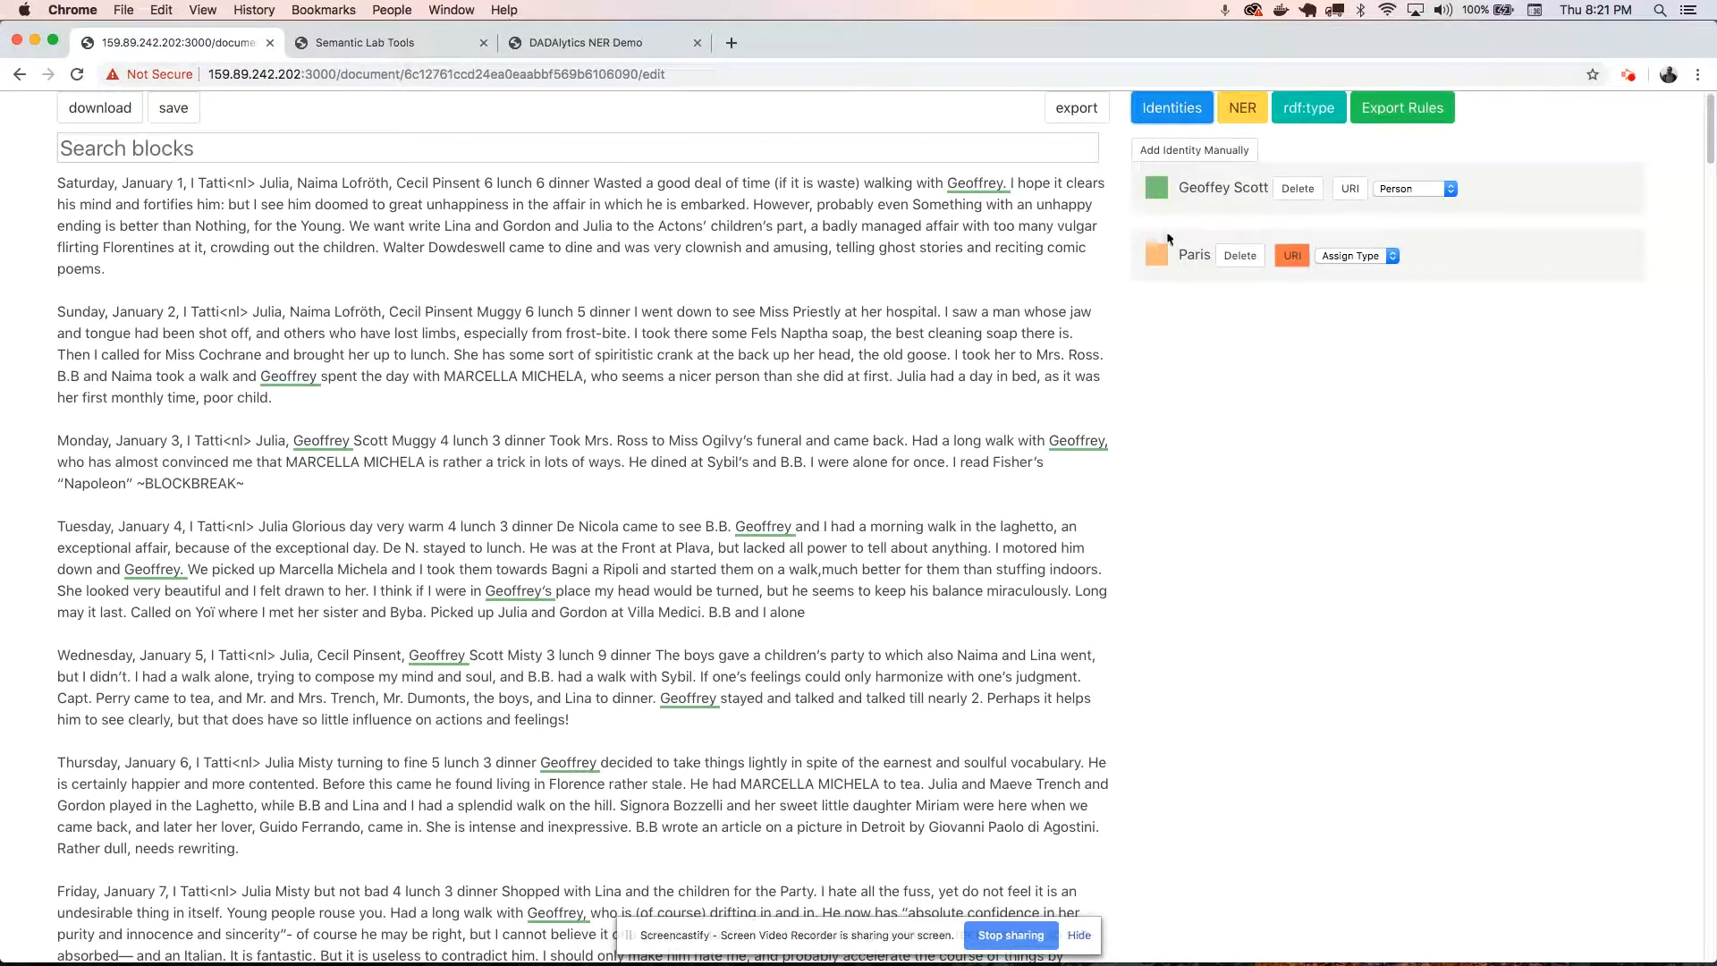
{"action": "left_click", "coordinate": [1291, 259]}
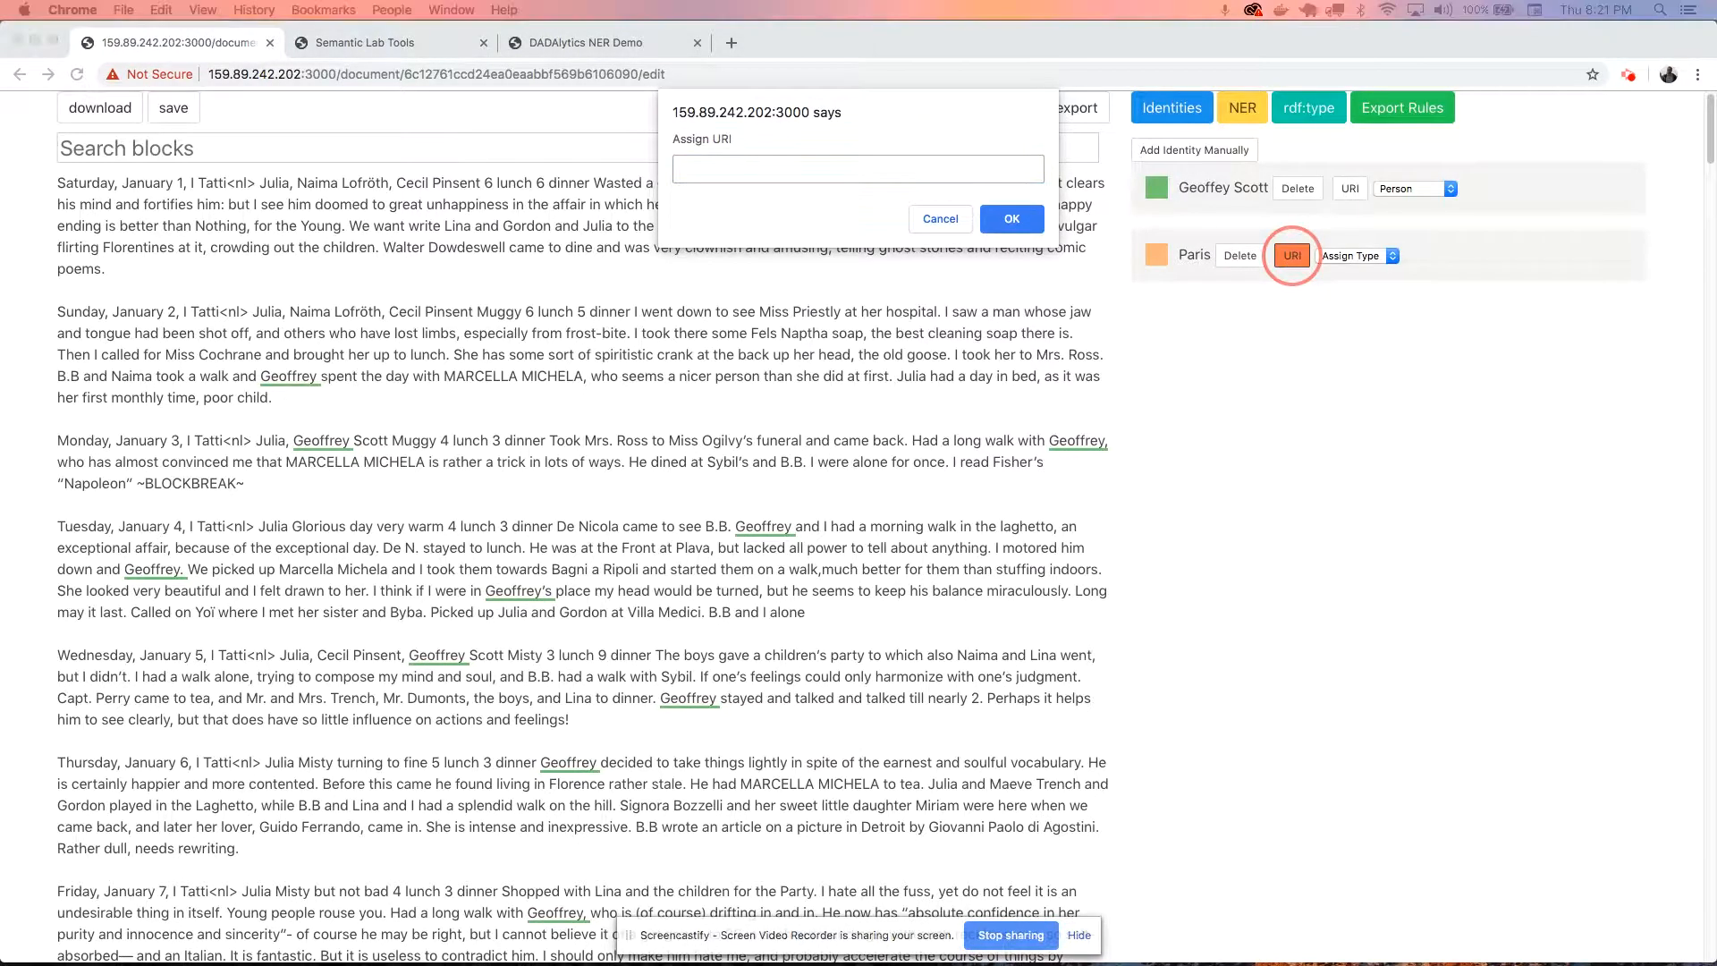
{"action": "type", "text": "http://base.semlab.io/w/"}
{"action": "type", "text": "W1224"}
{"action": "left_click", "coordinate": [1010, 217]}
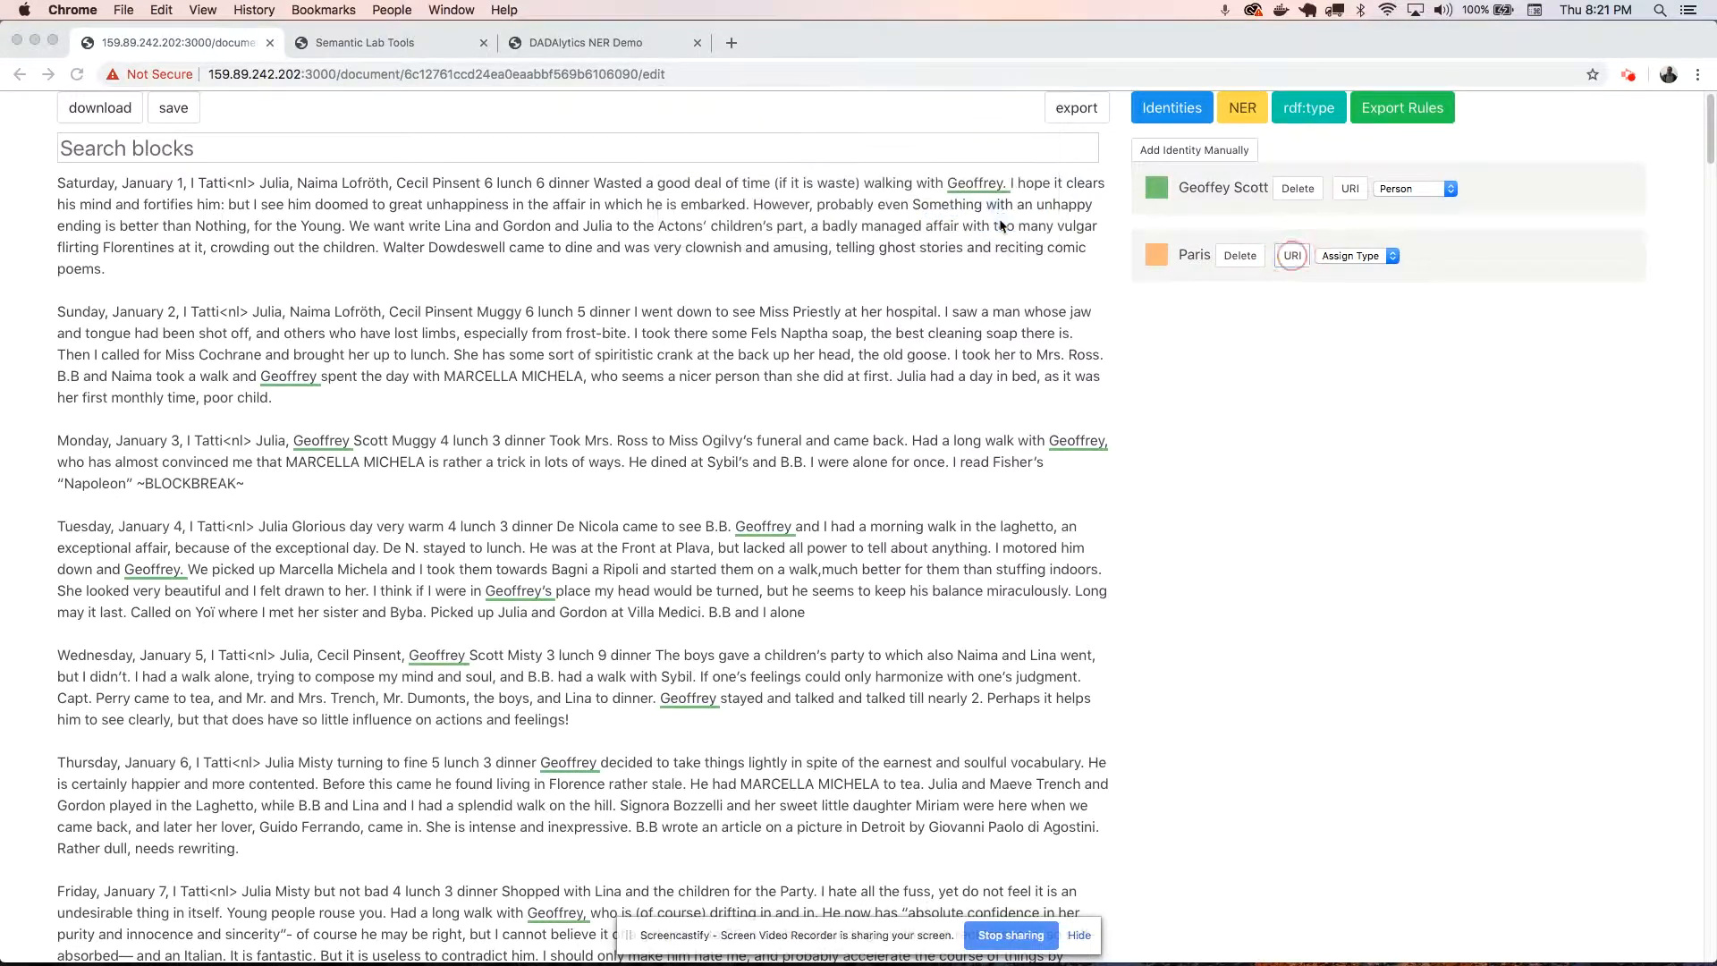
{"action": "left_click", "coordinate": [1352, 256]}
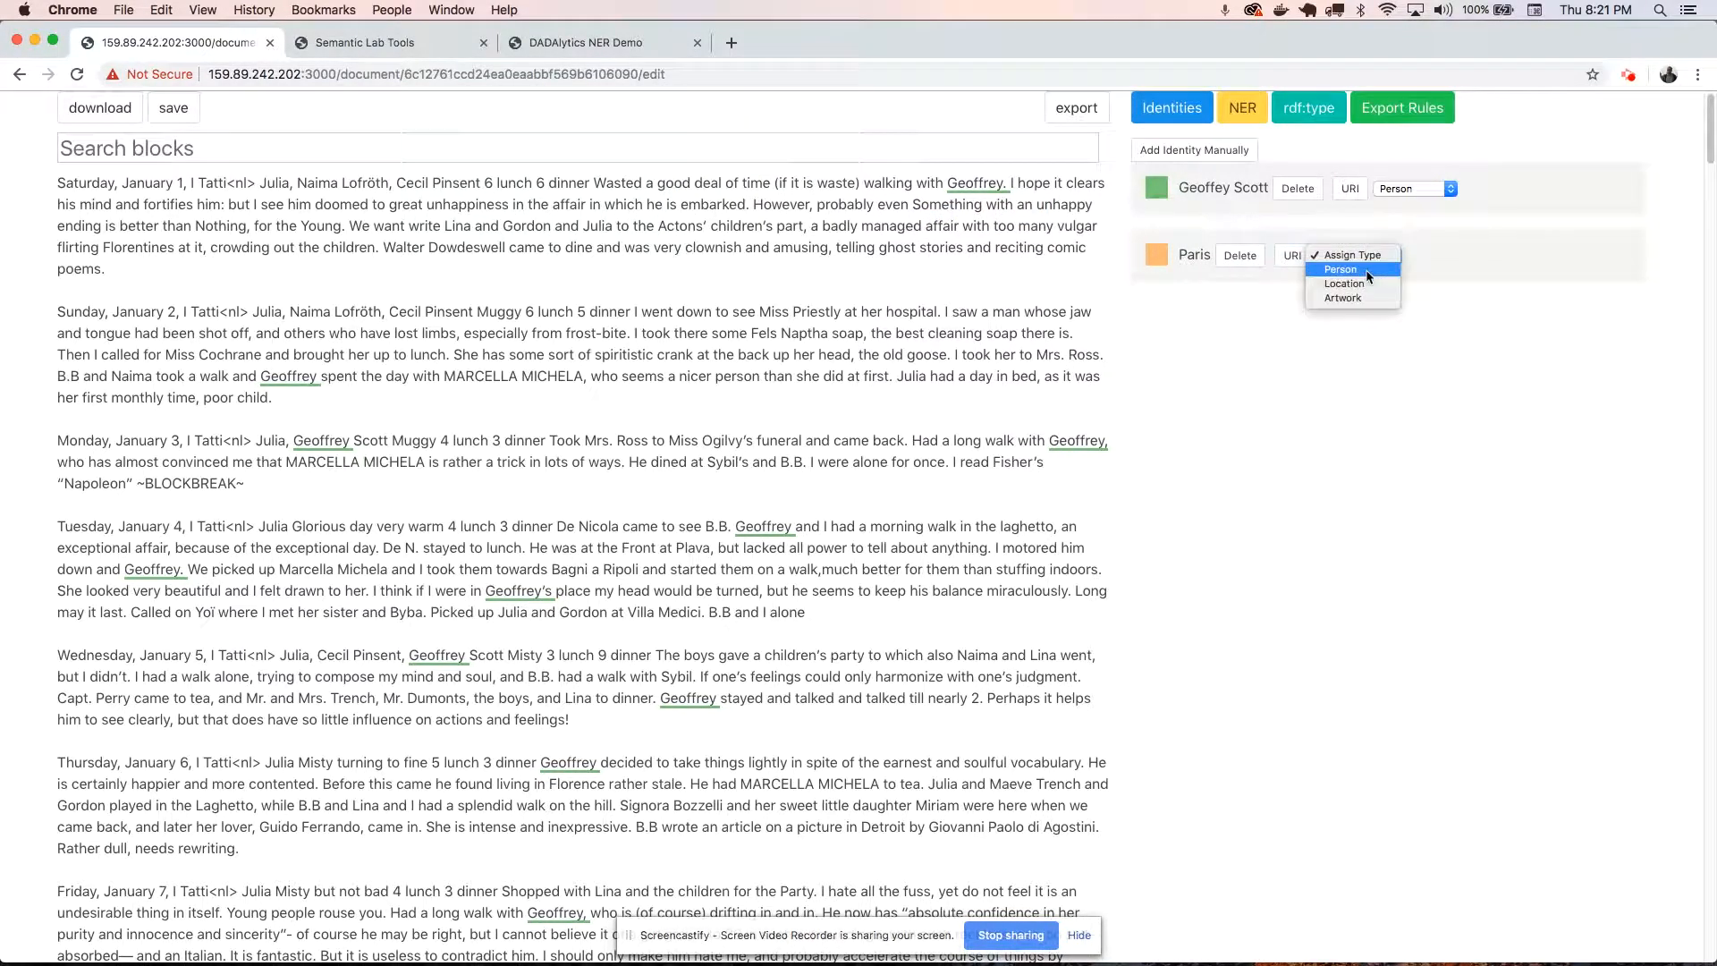
{"action": "left_click", "coordinate": [1346, 288]}
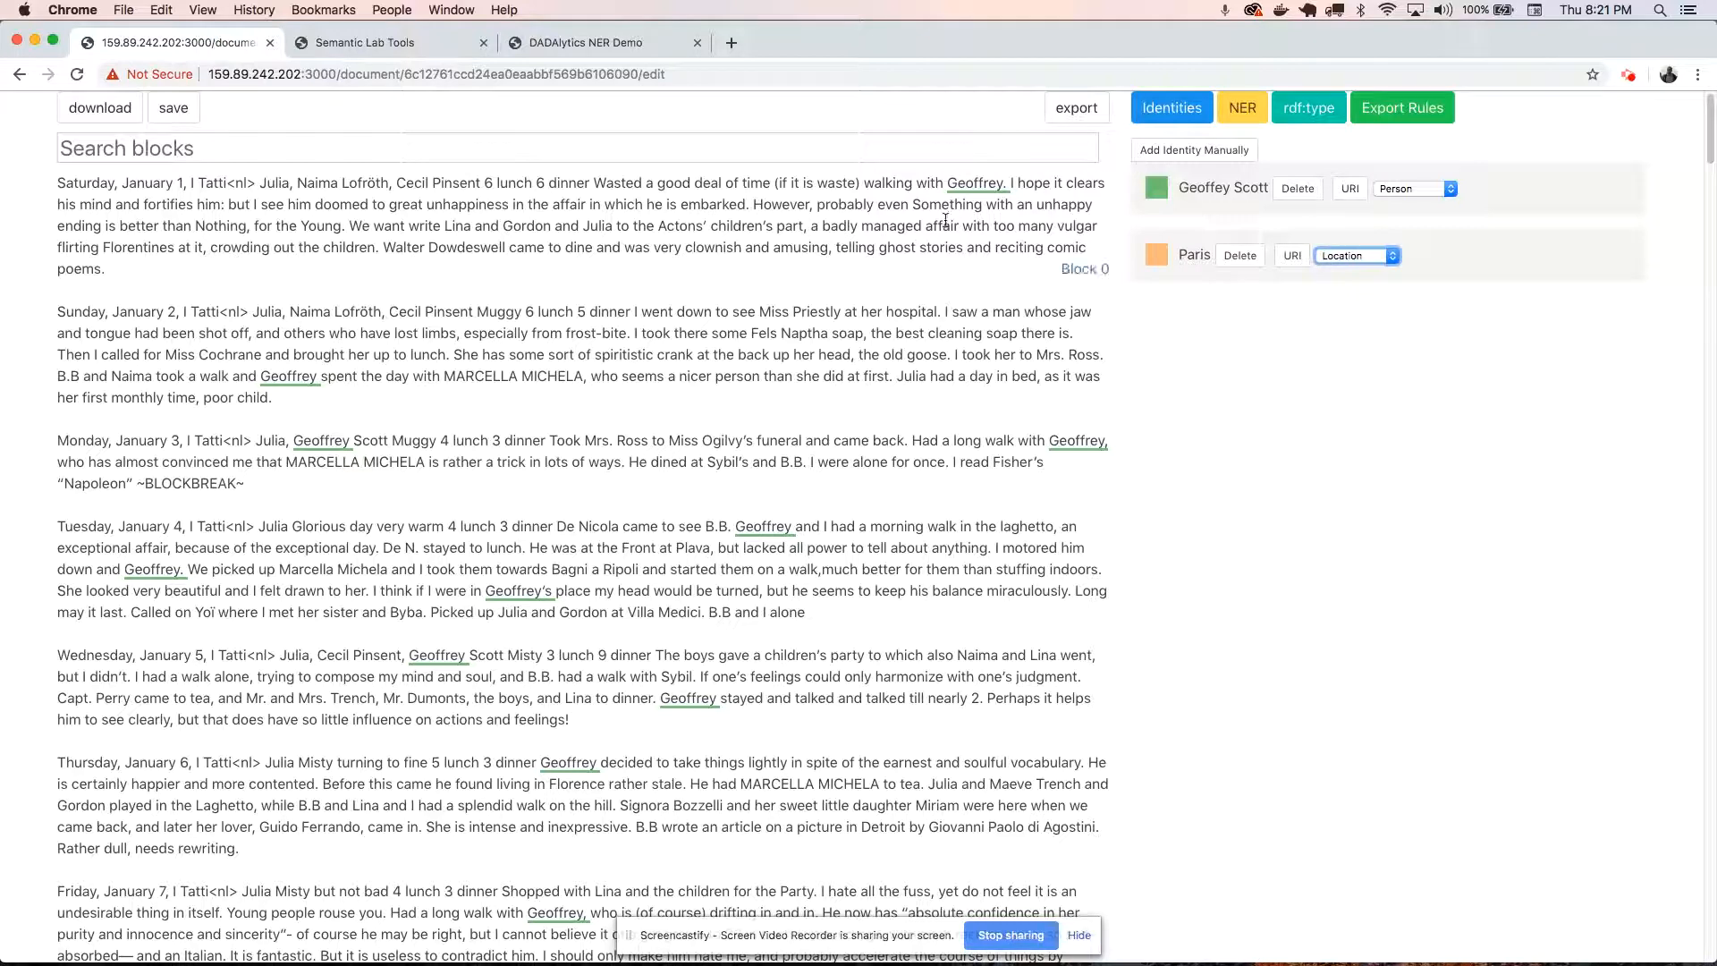
Search the blocks for paris, review the underlined mentions of the Paris identity, and clear the search.
{"action": "left_click", "coordinate": [945, 147]}
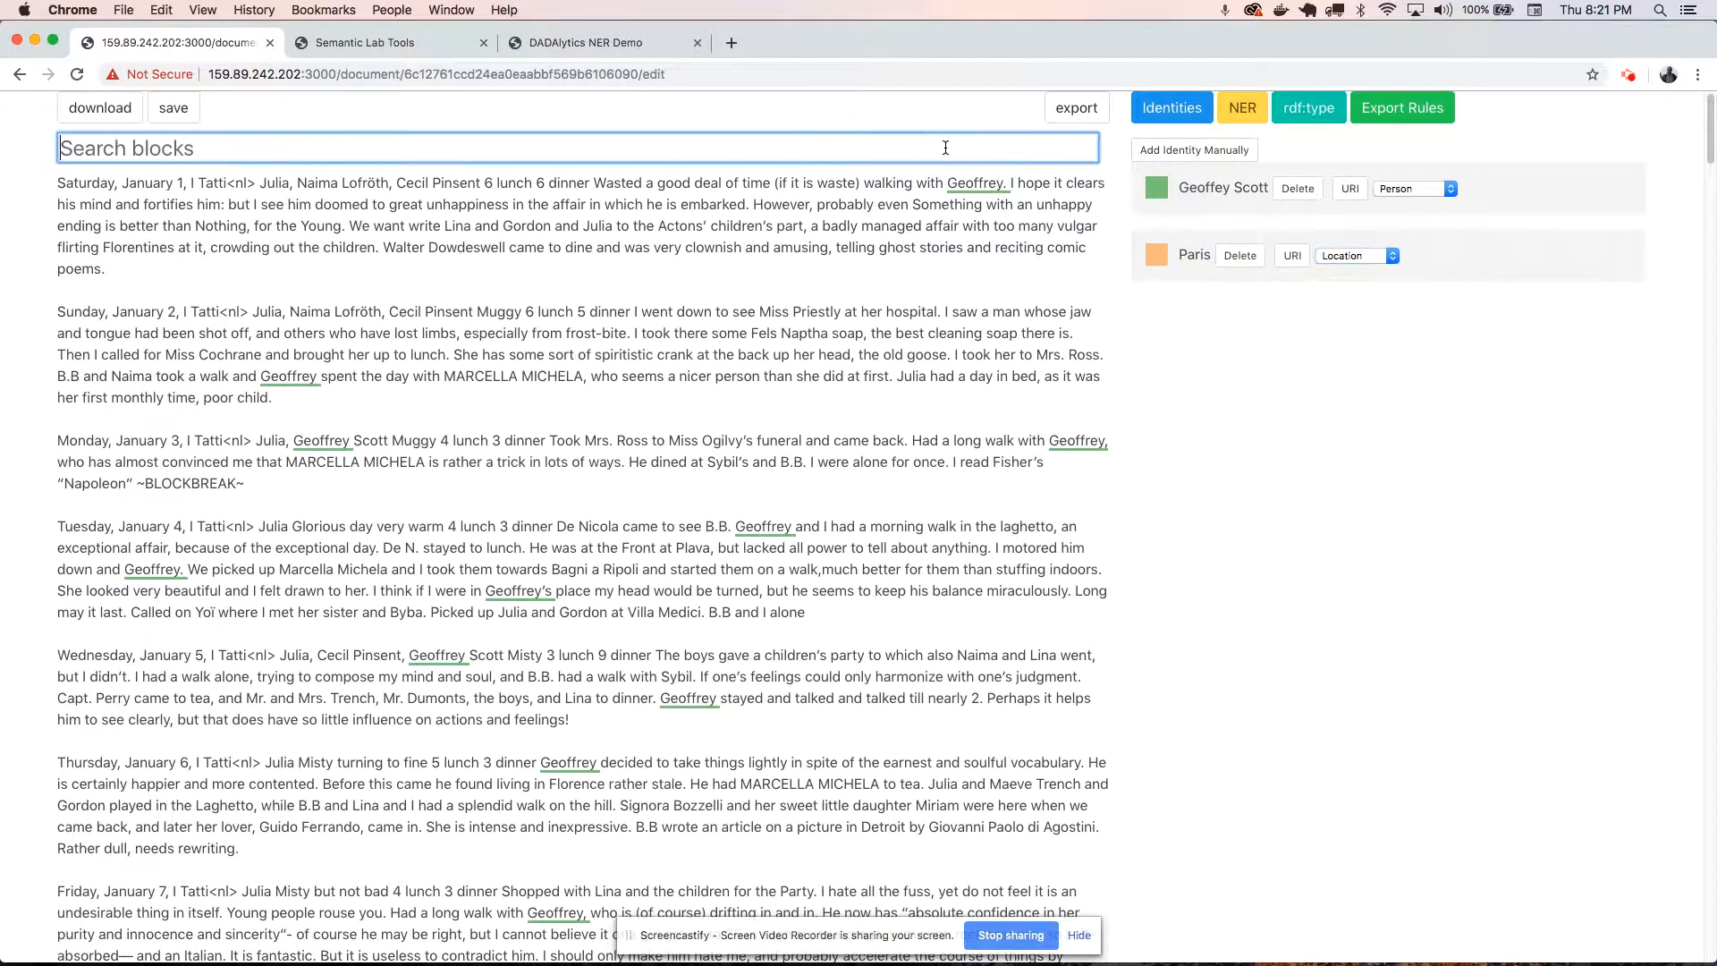
{"action": "type", "text": "paris"}
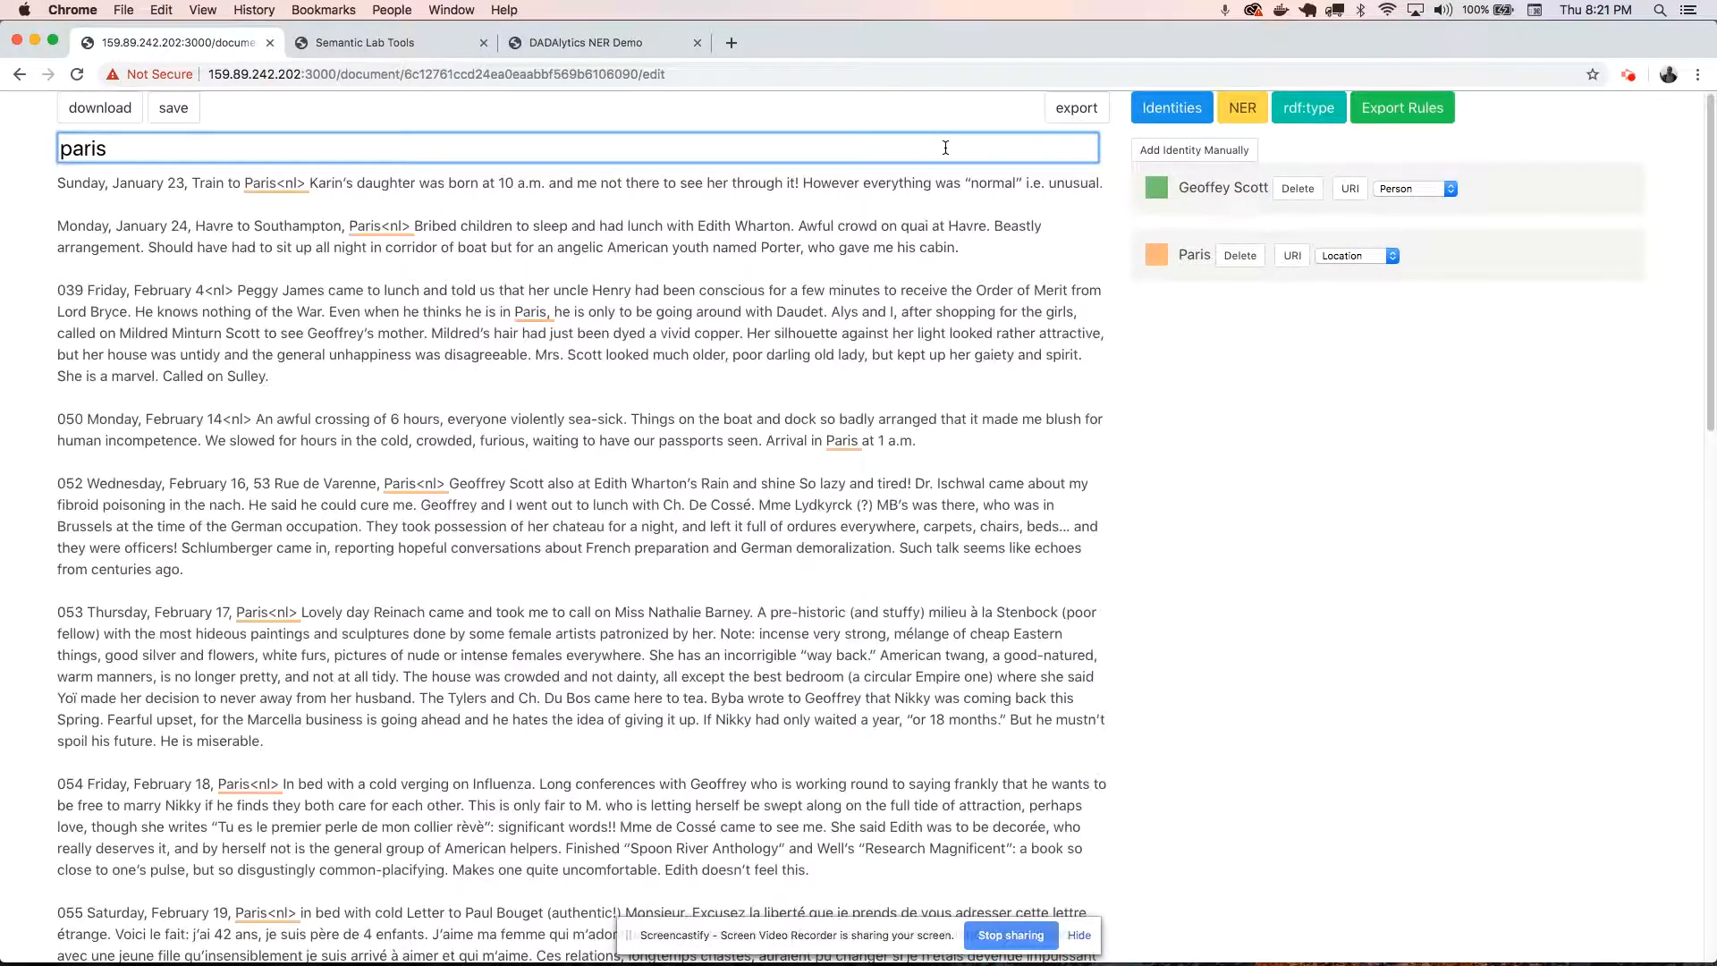
{"action": "scroll", "coordinate": [463, 251], "scroll_direction": "down", "scroll_amount": 20}
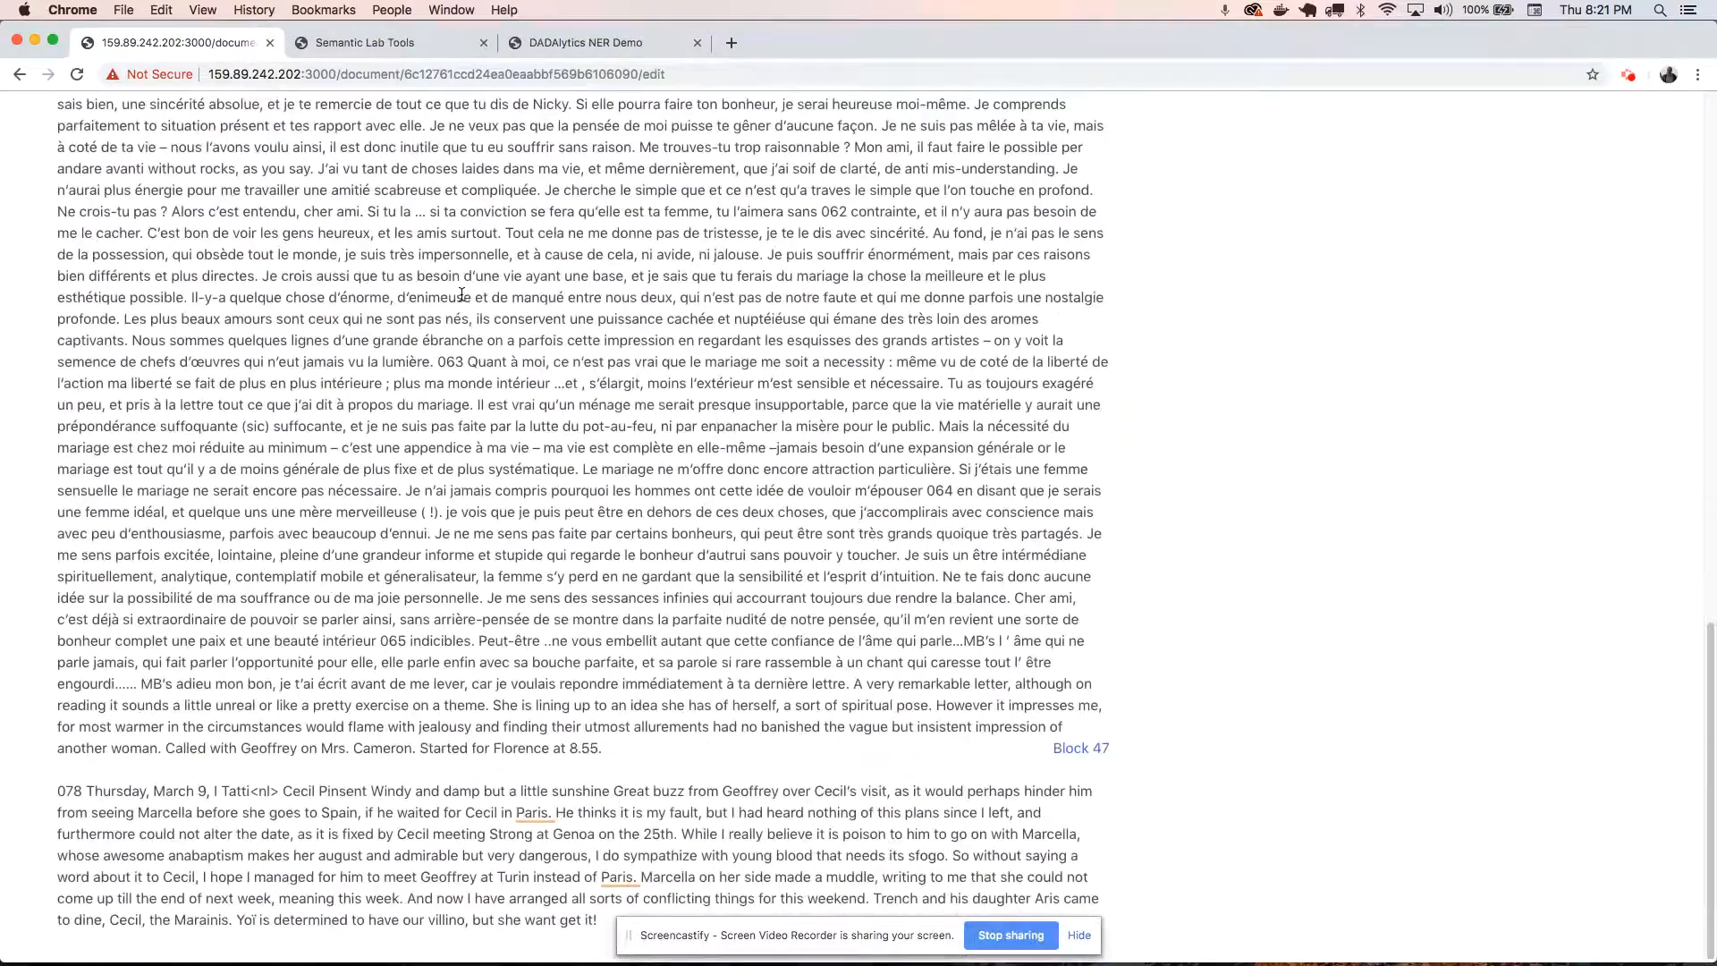
{"action": "scroll", "coordinate": [507, 452], "scroll_direction": "up", "scroll_amount": 20}
{"action": "double_click", "coordinate": [265, 147]}
{"action": "key", "text": "BackSpace"}
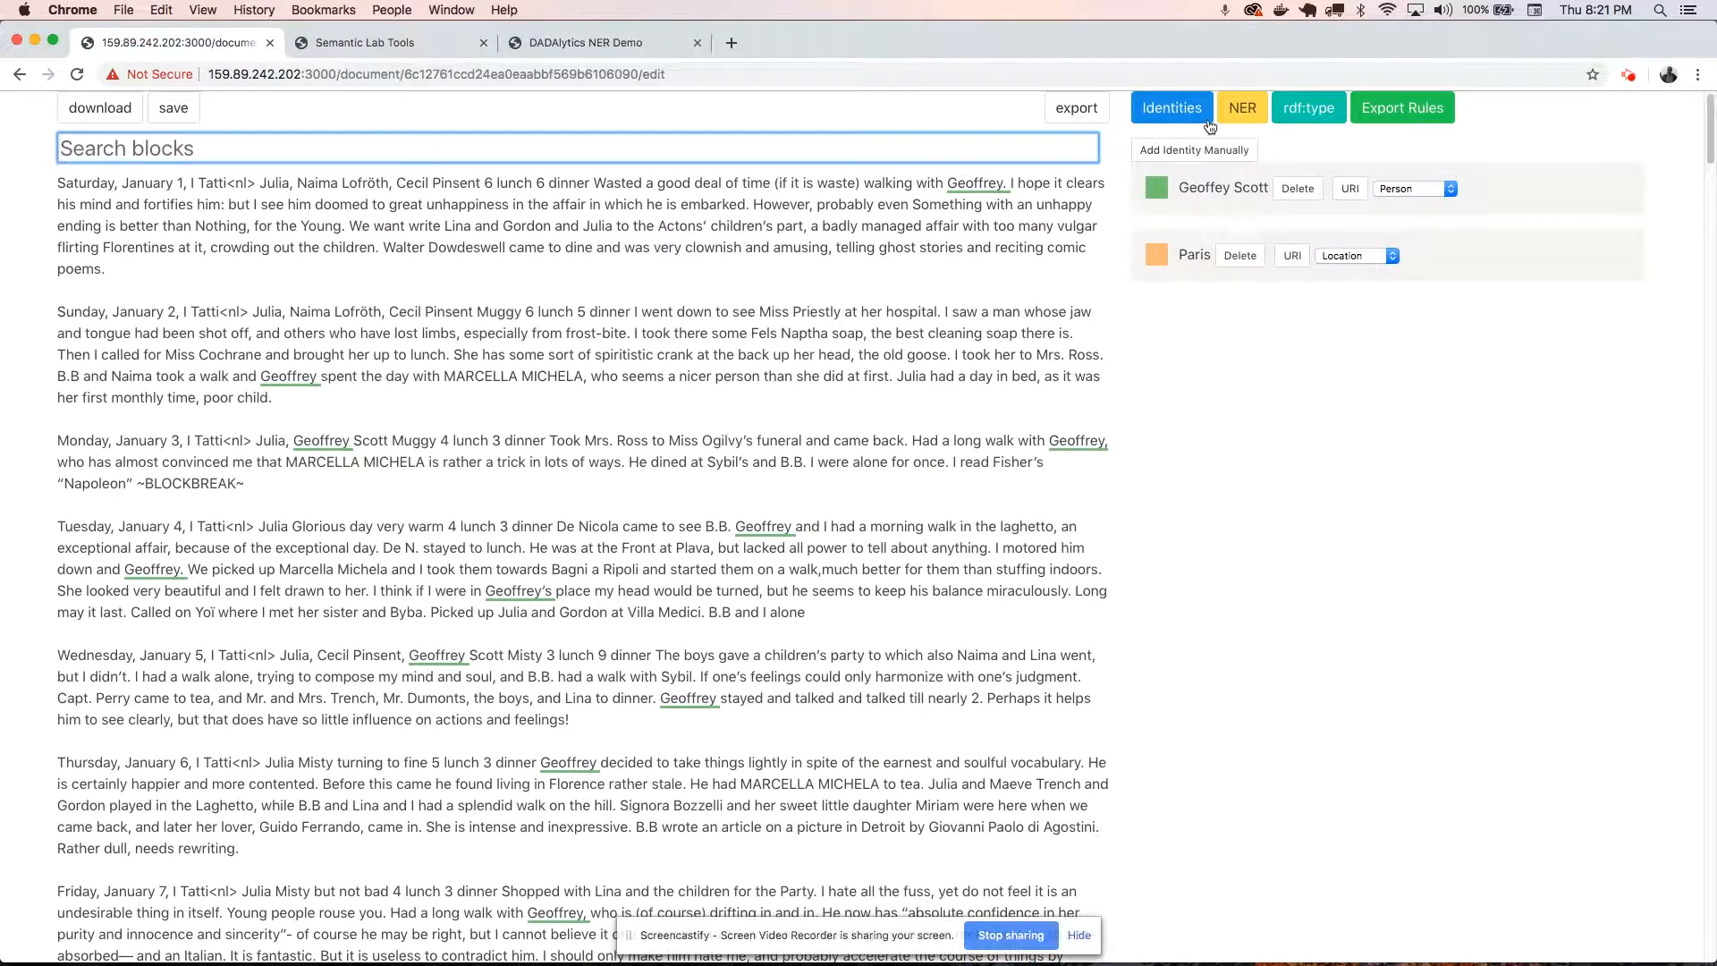
{"action": "left_click", "coordinate": [1002, 153]}
{"action": "type", "text": "saw"}
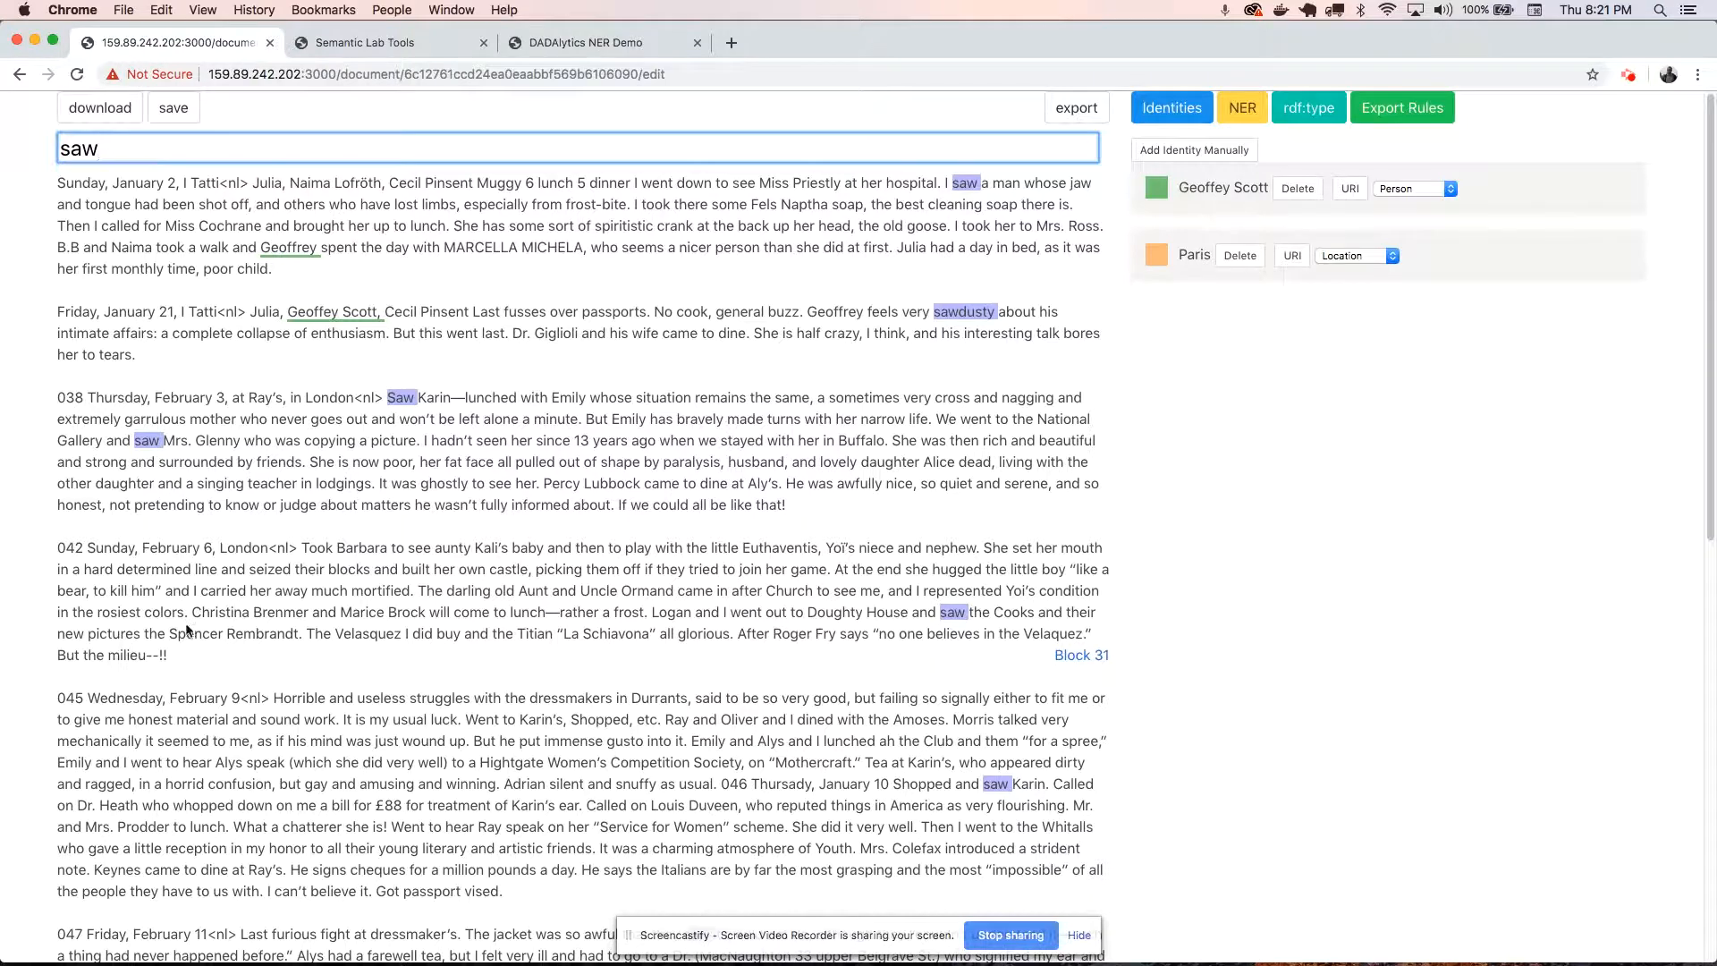
{"action": "left_click_drag", "start_coordinate": [808, 617], "coordinate": [302, 634]}
{"action": "left_click_drag", "start_coordinate": [170, 634], "coordinate": [306, 637]}
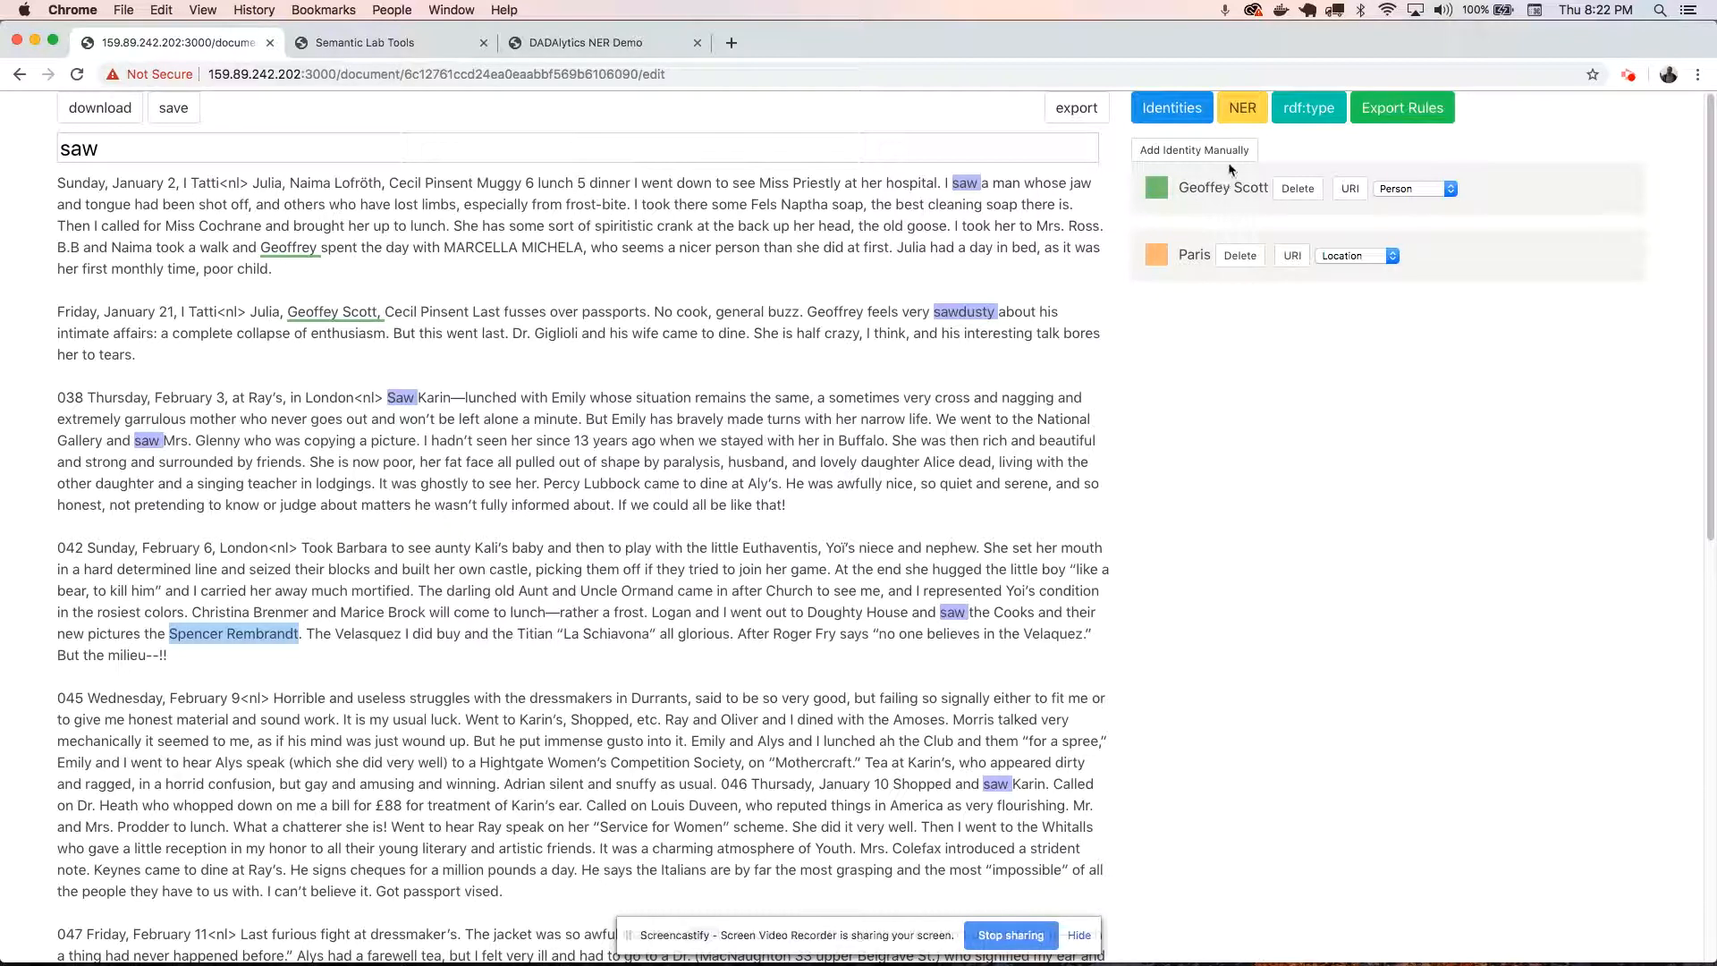
{"action": "left_click", "coordinate": [202, 665]}
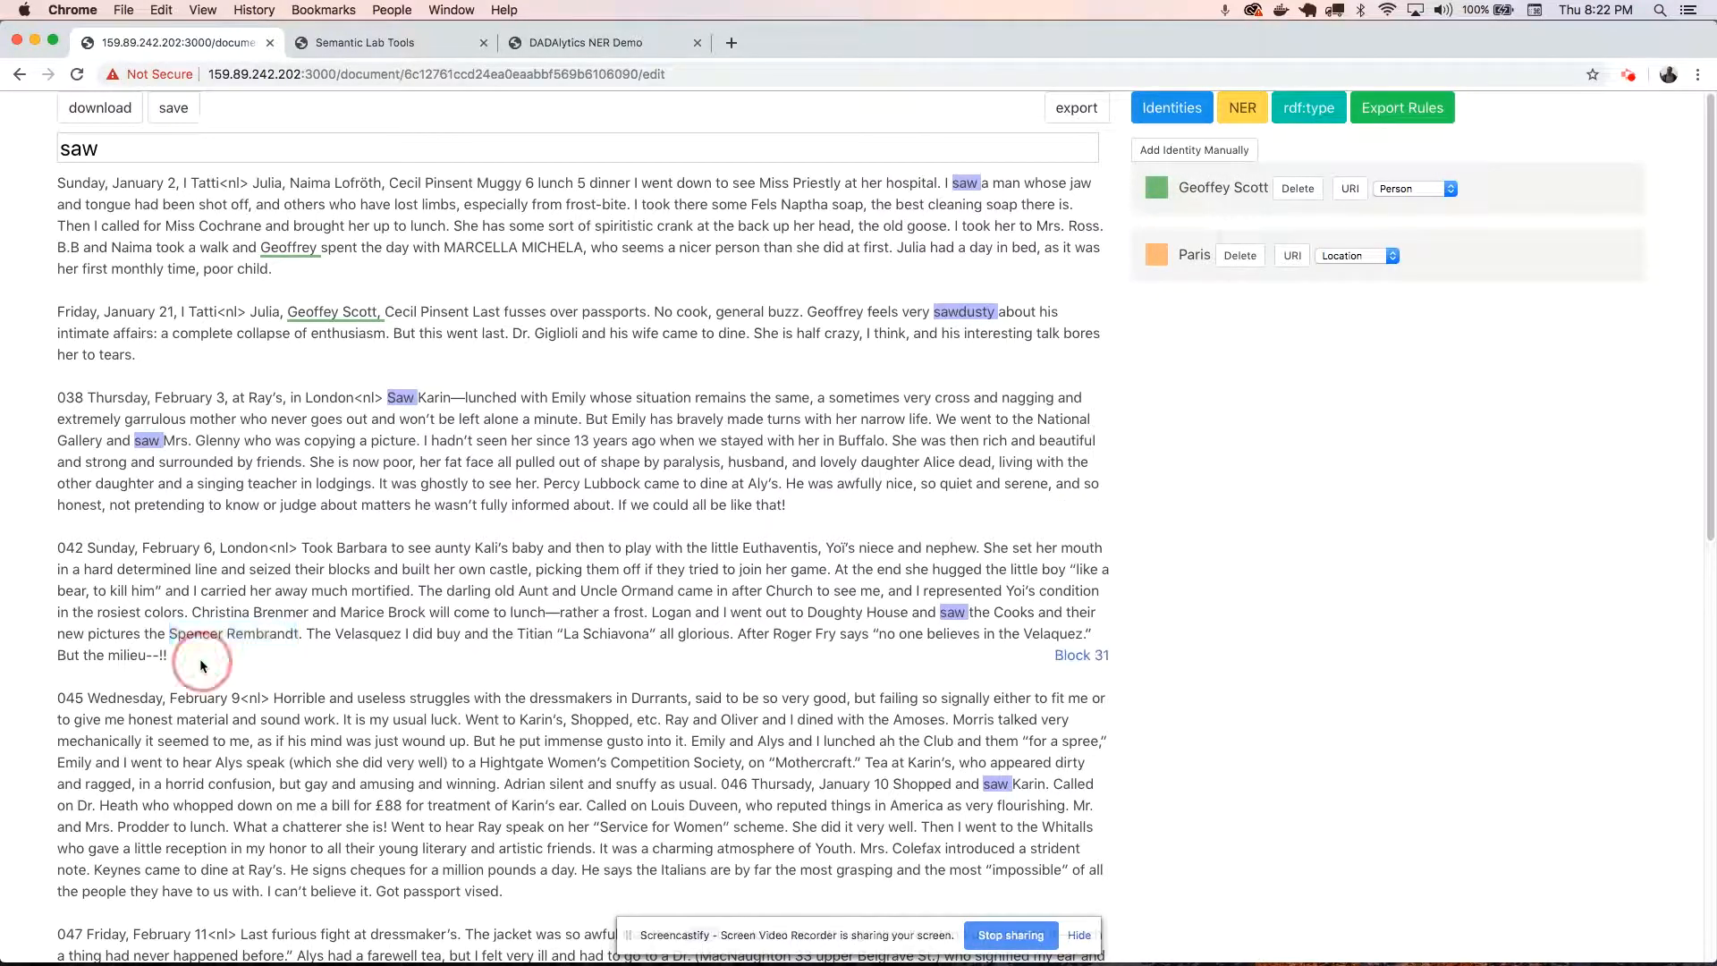
{"action": "left_click_drag", "start_coordinate": [170, 634], "coordinate": [300, 635]}
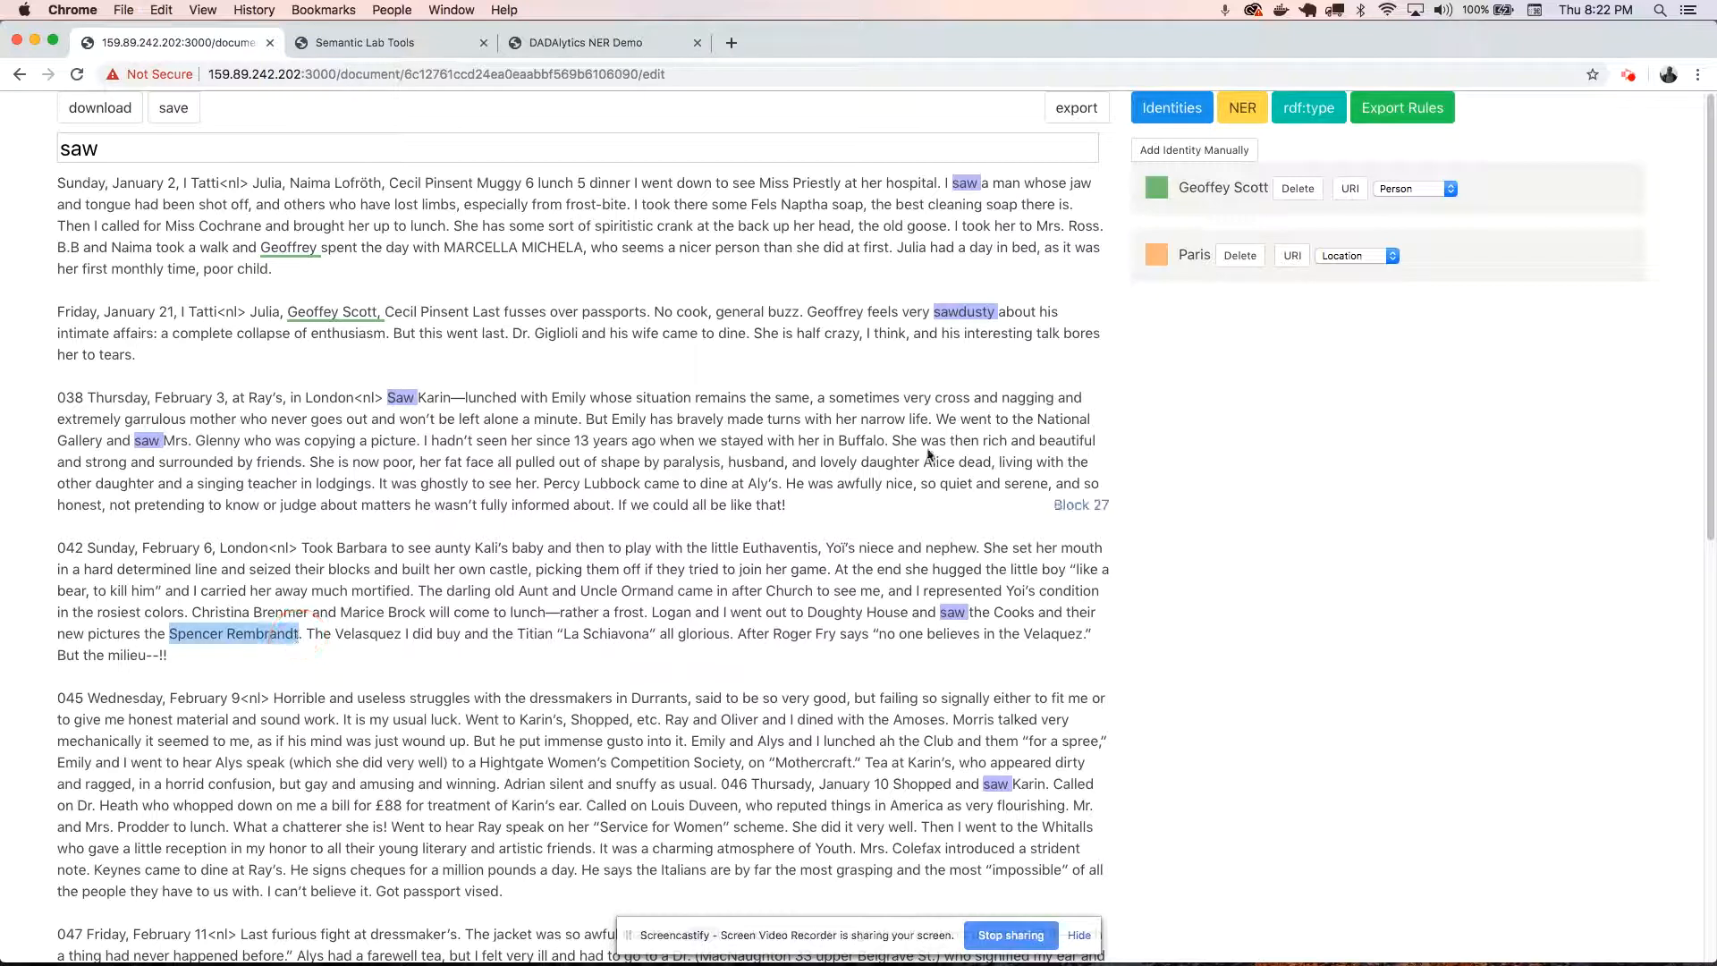
{"action": "left_click", "coordinate": [1231, 150]}
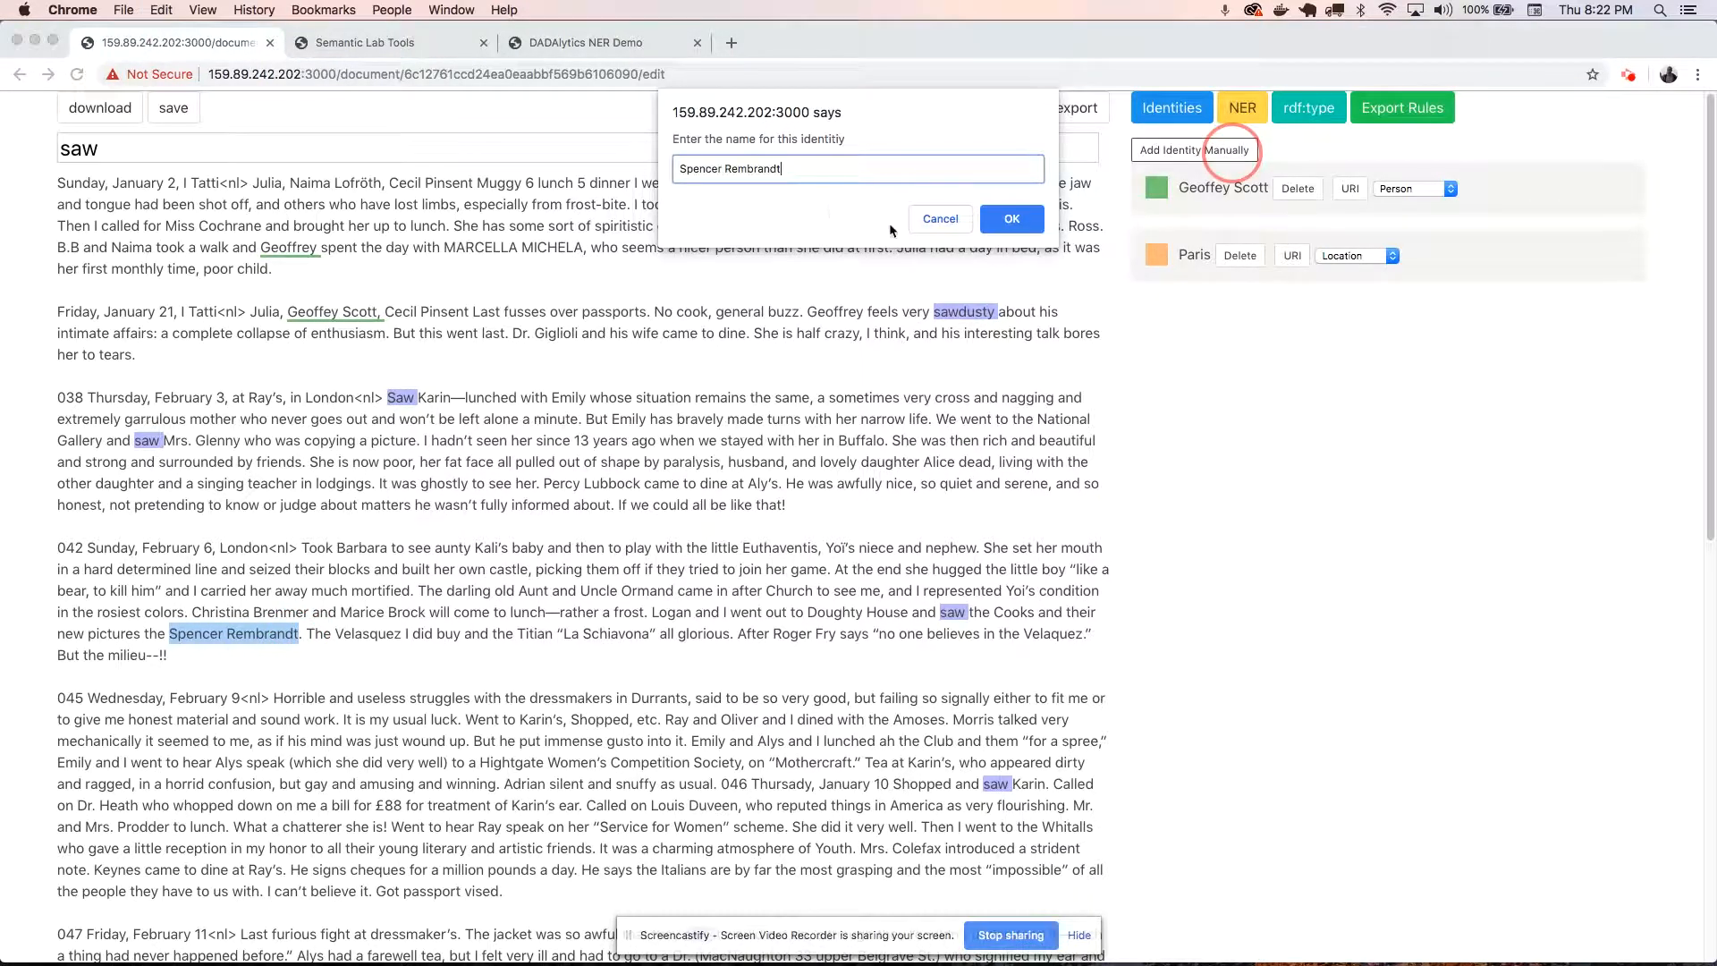
{"action": "left_click", "coordinate": [1000, 224]}
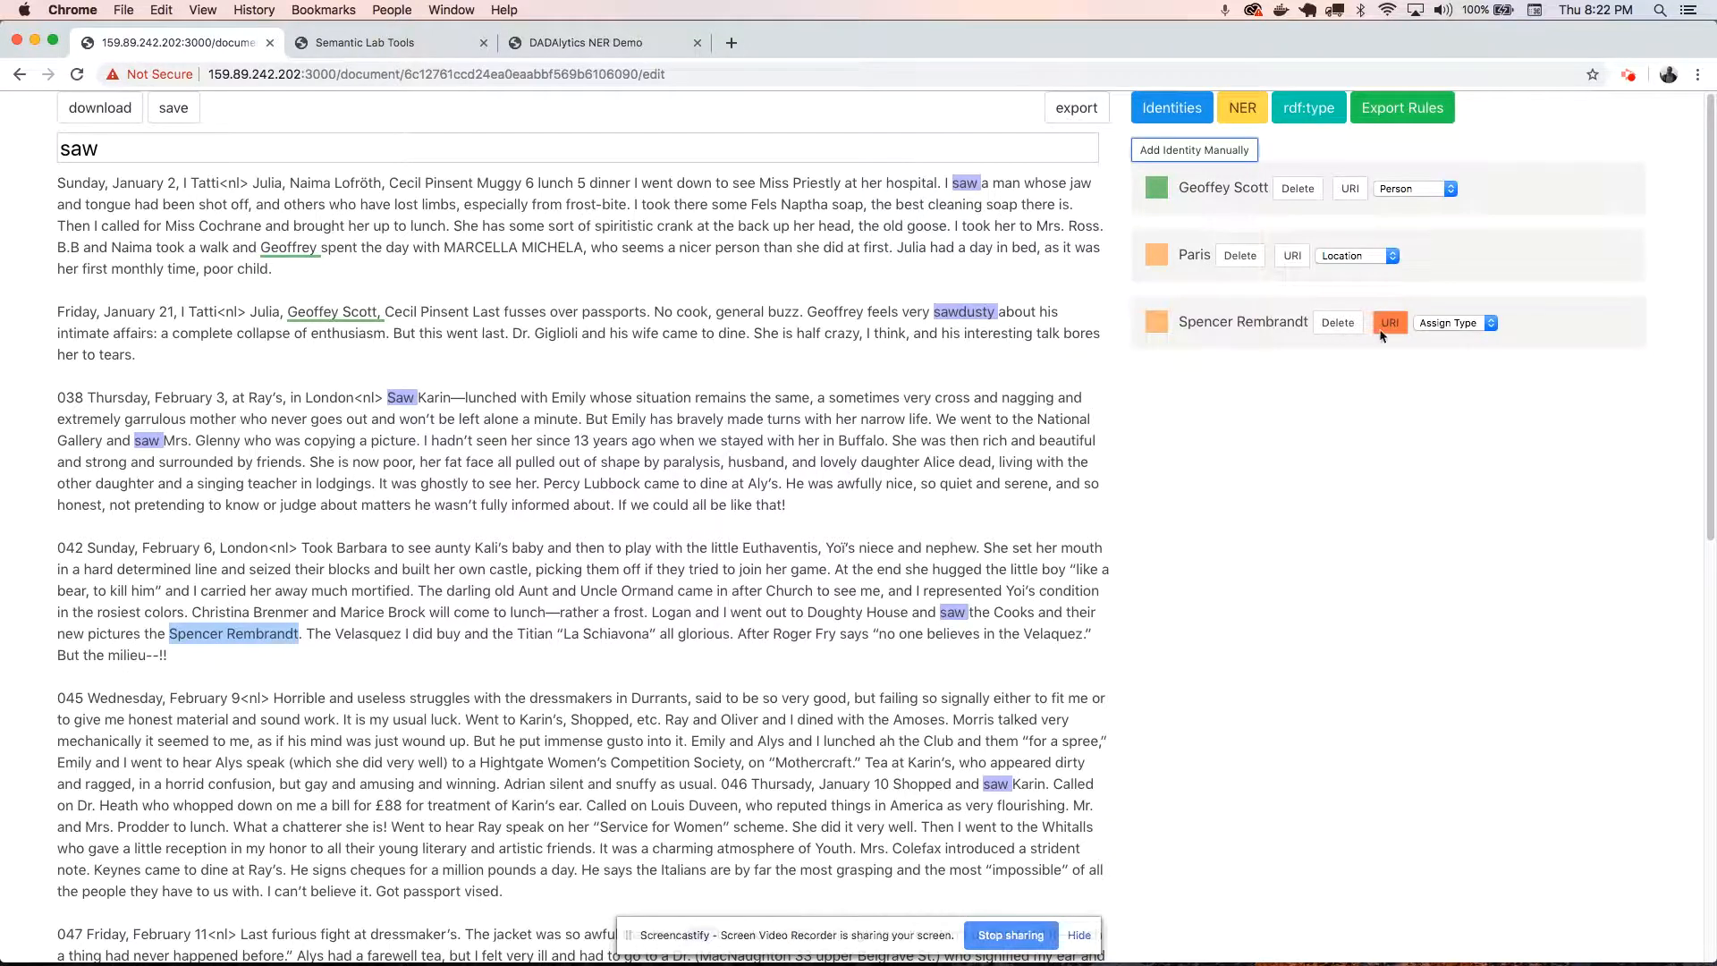
{"action": "left_click", "coordinate": [1451, 323]}
{"action": "left_click", "coordinate": [1467, 365]}
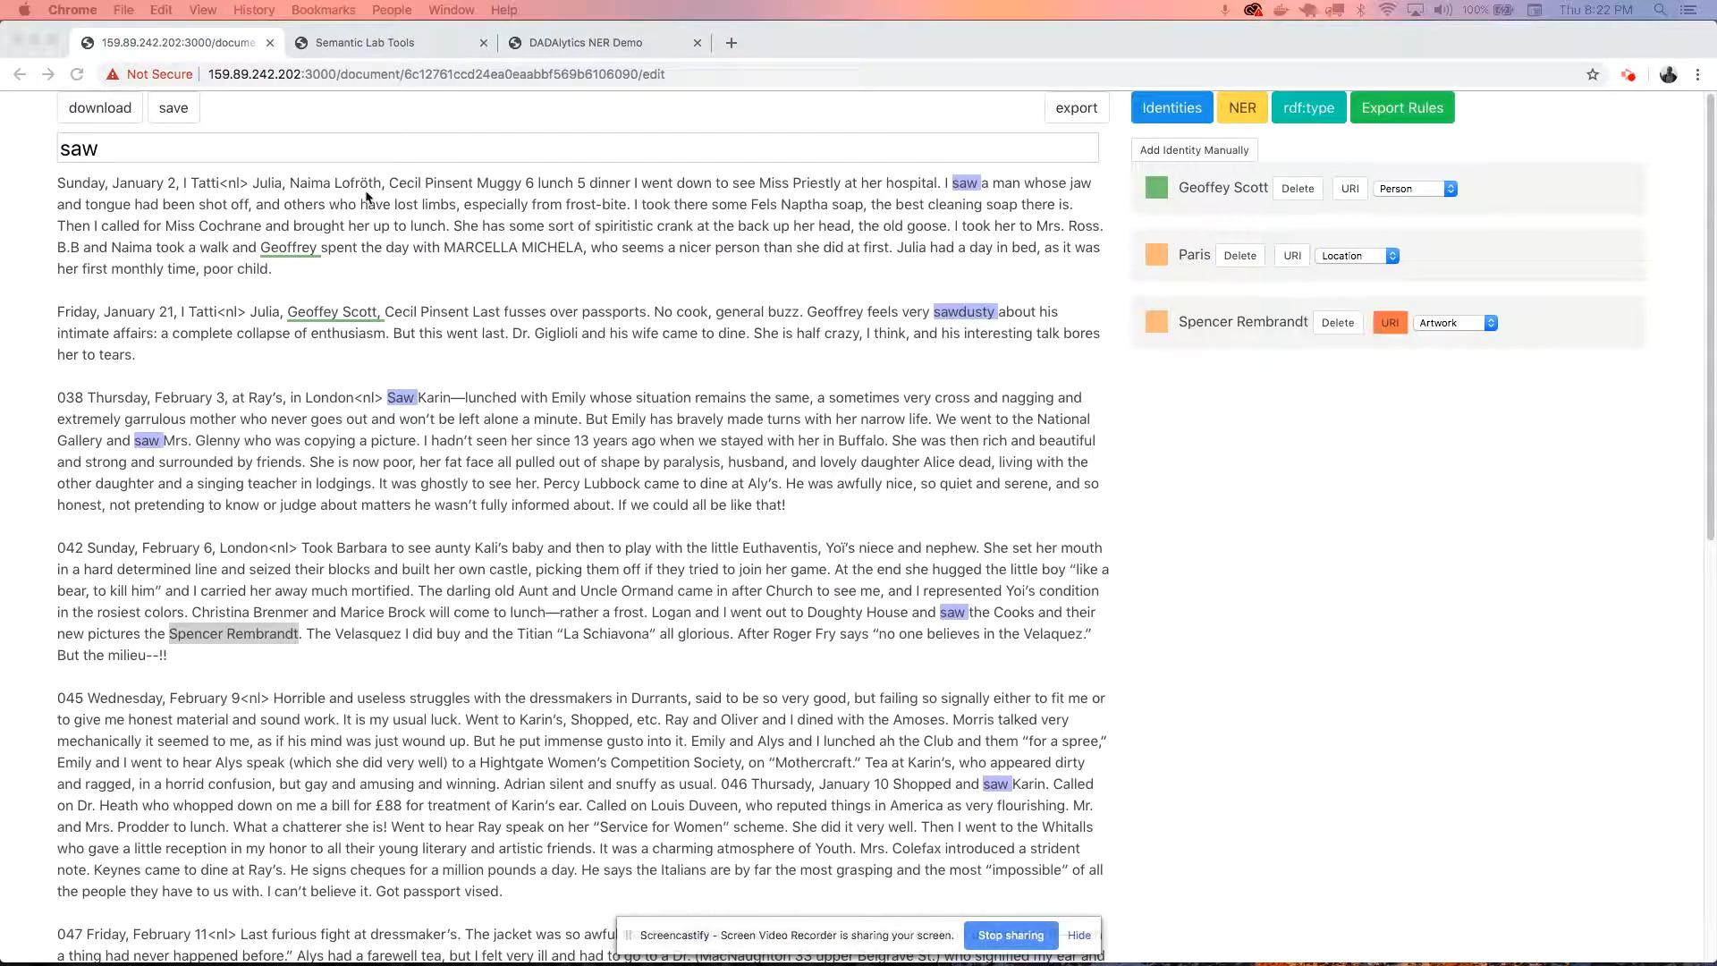
{"action": "left_click", "coordinate": [1390, 323]}
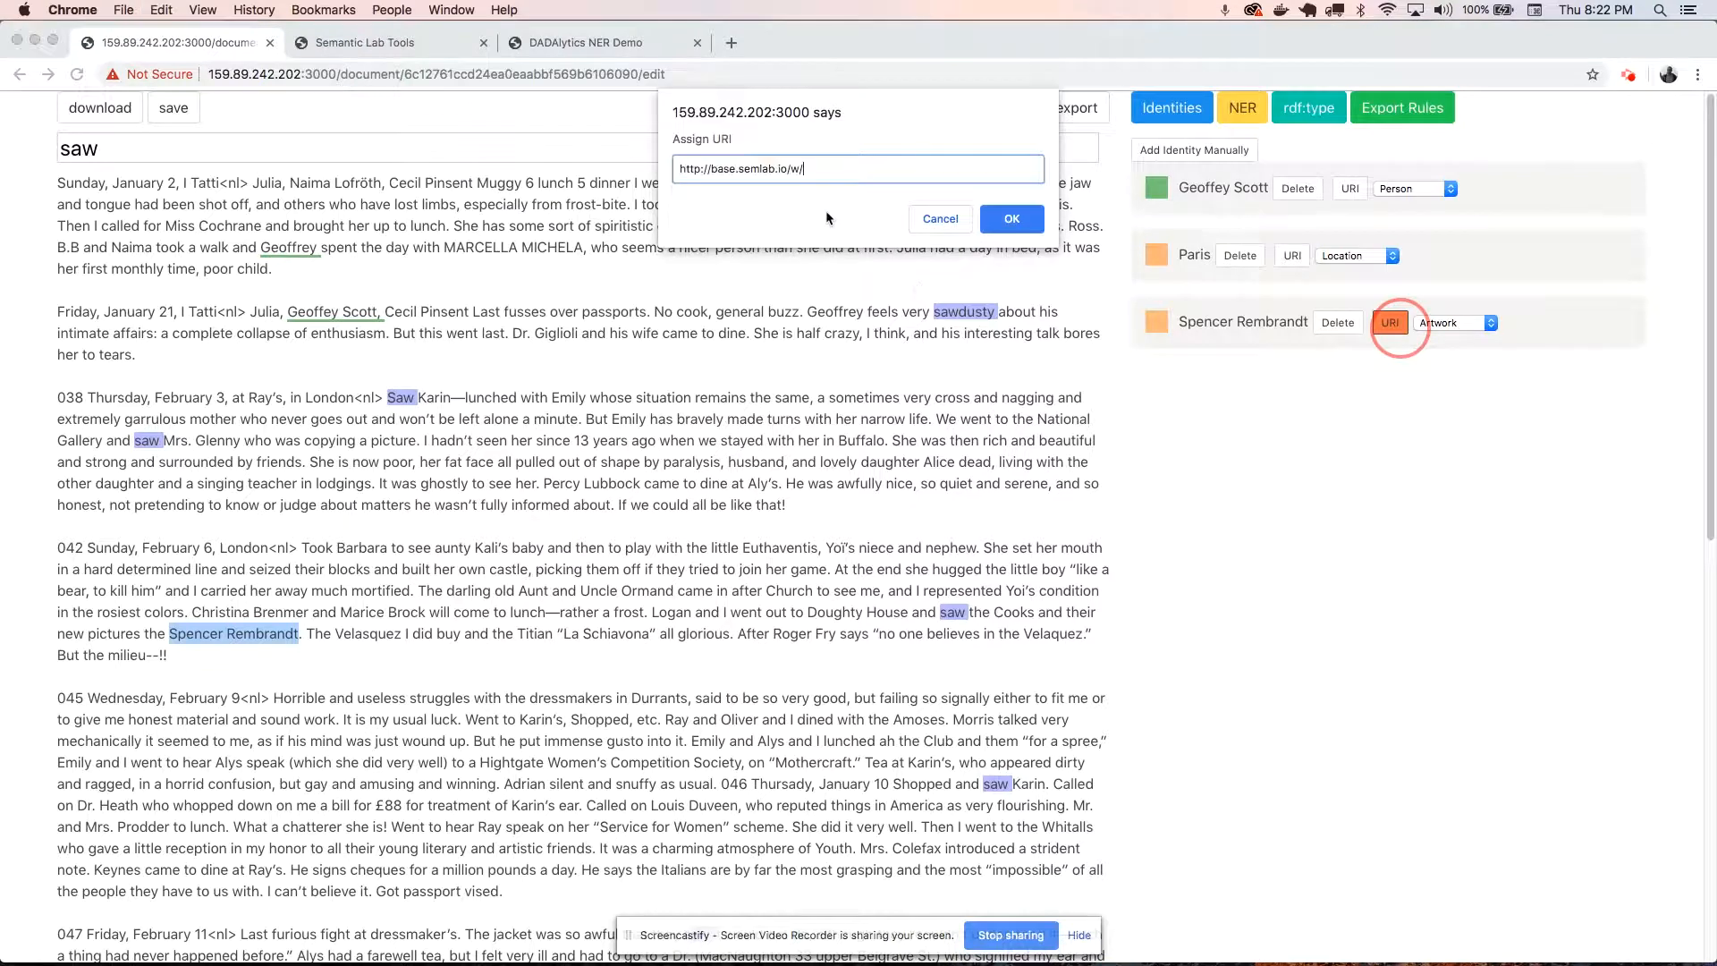
{"action": "key", "text": "Return"}
{"action": "left_click", "coordinate": [1157, 322]}
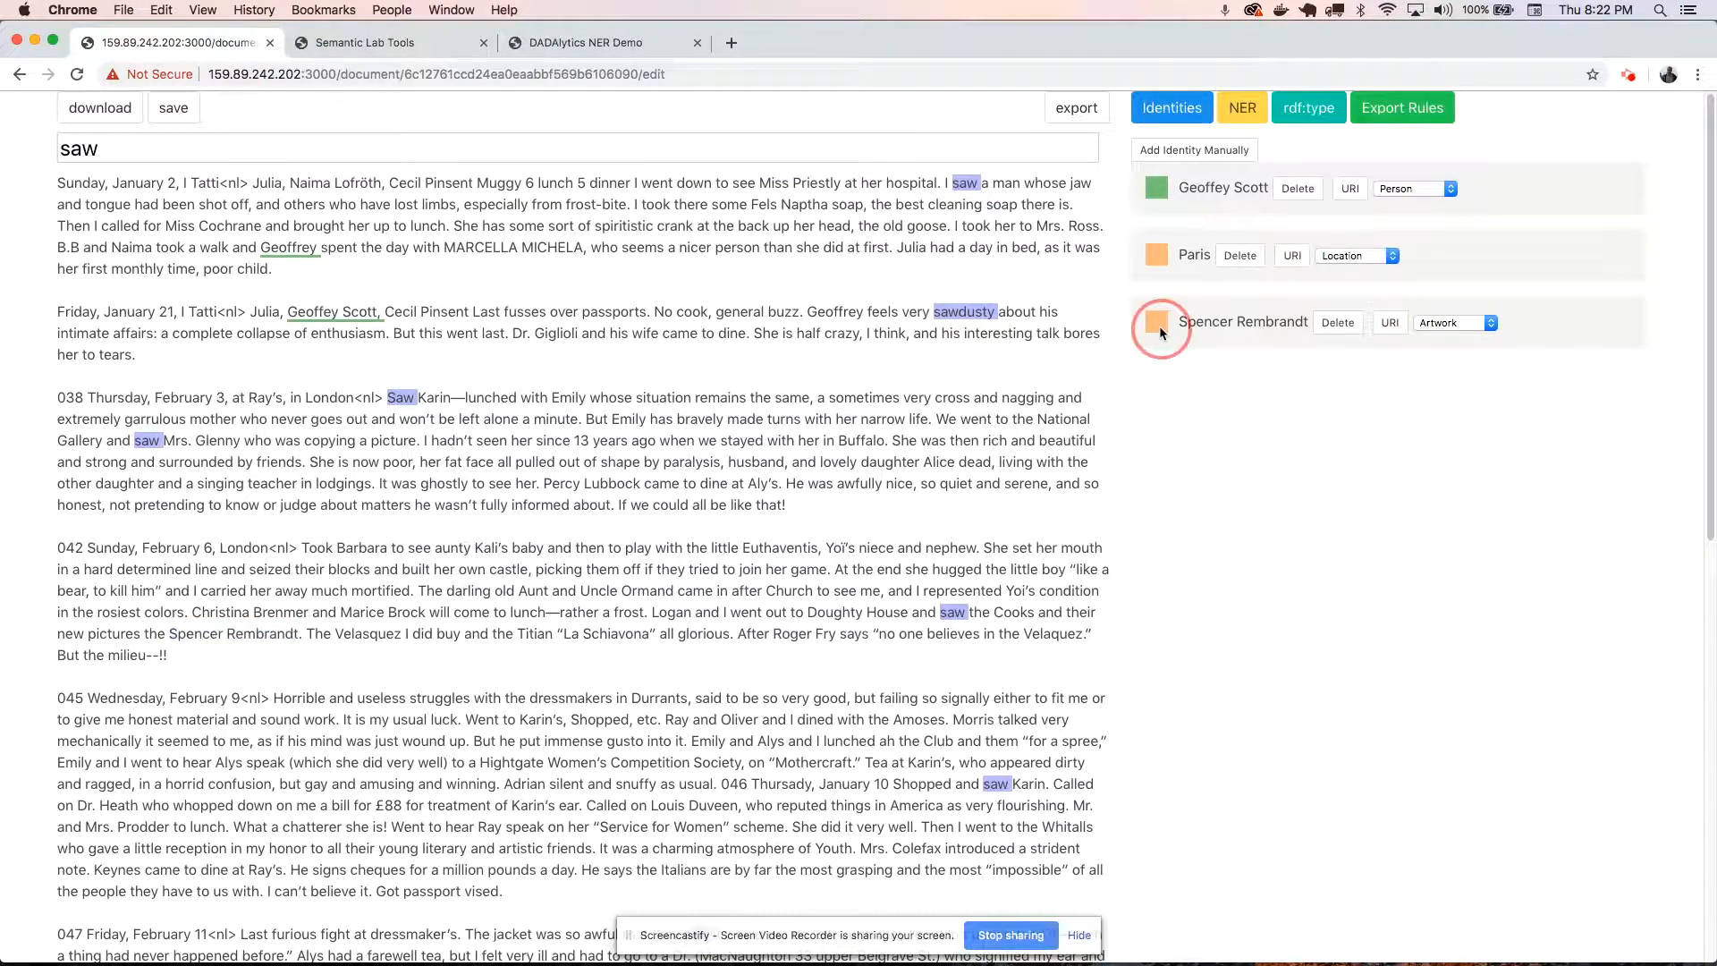
{"action": "left_click_drag", "start_coordinate": [190, 633], "coordinate": [297, 635]}
{"action": "left_click", "coordinate": [1159, 322]}
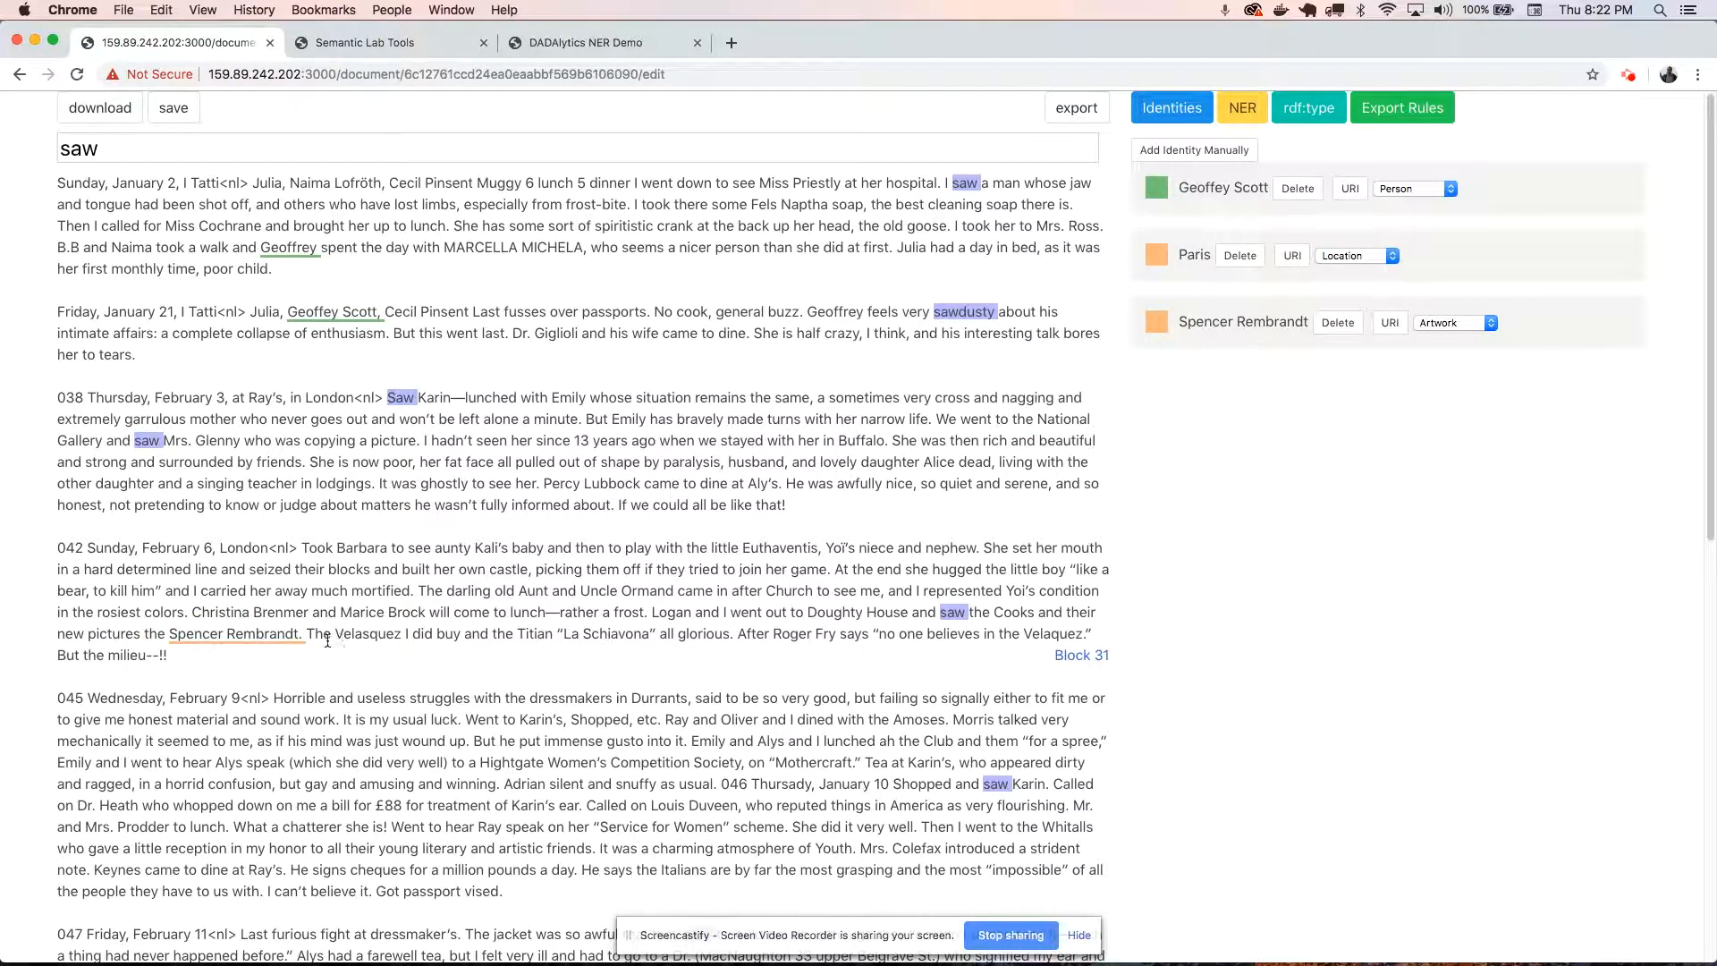
Copy the title La Schiavona from the February 6 entry and manually add it as a new identity.
{"action": "left_click_drag", "start_coordinate": [310, 637], "coordinate": [413, 639]}
{"action": "left_click_drag", "start_coordinate": [563, 633], "coordinate": [649, 634]}
{"action": "key", "text": "super+c"}
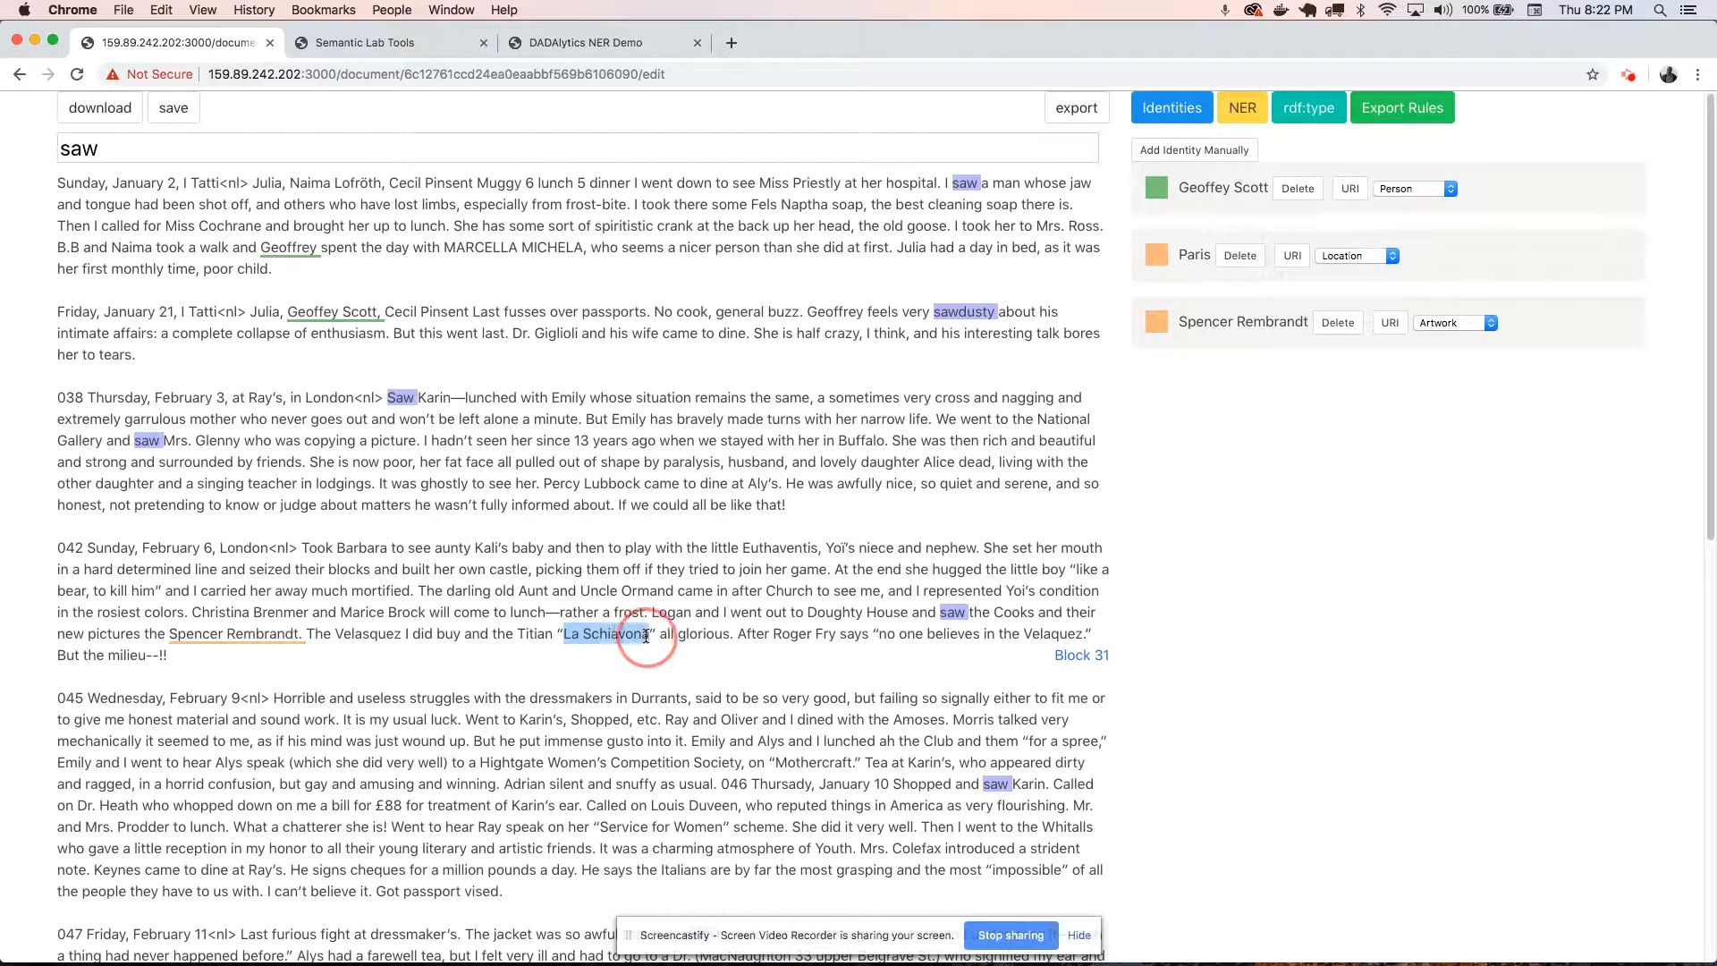
{"action": "left_click", "coordinate": [1167, 149]}
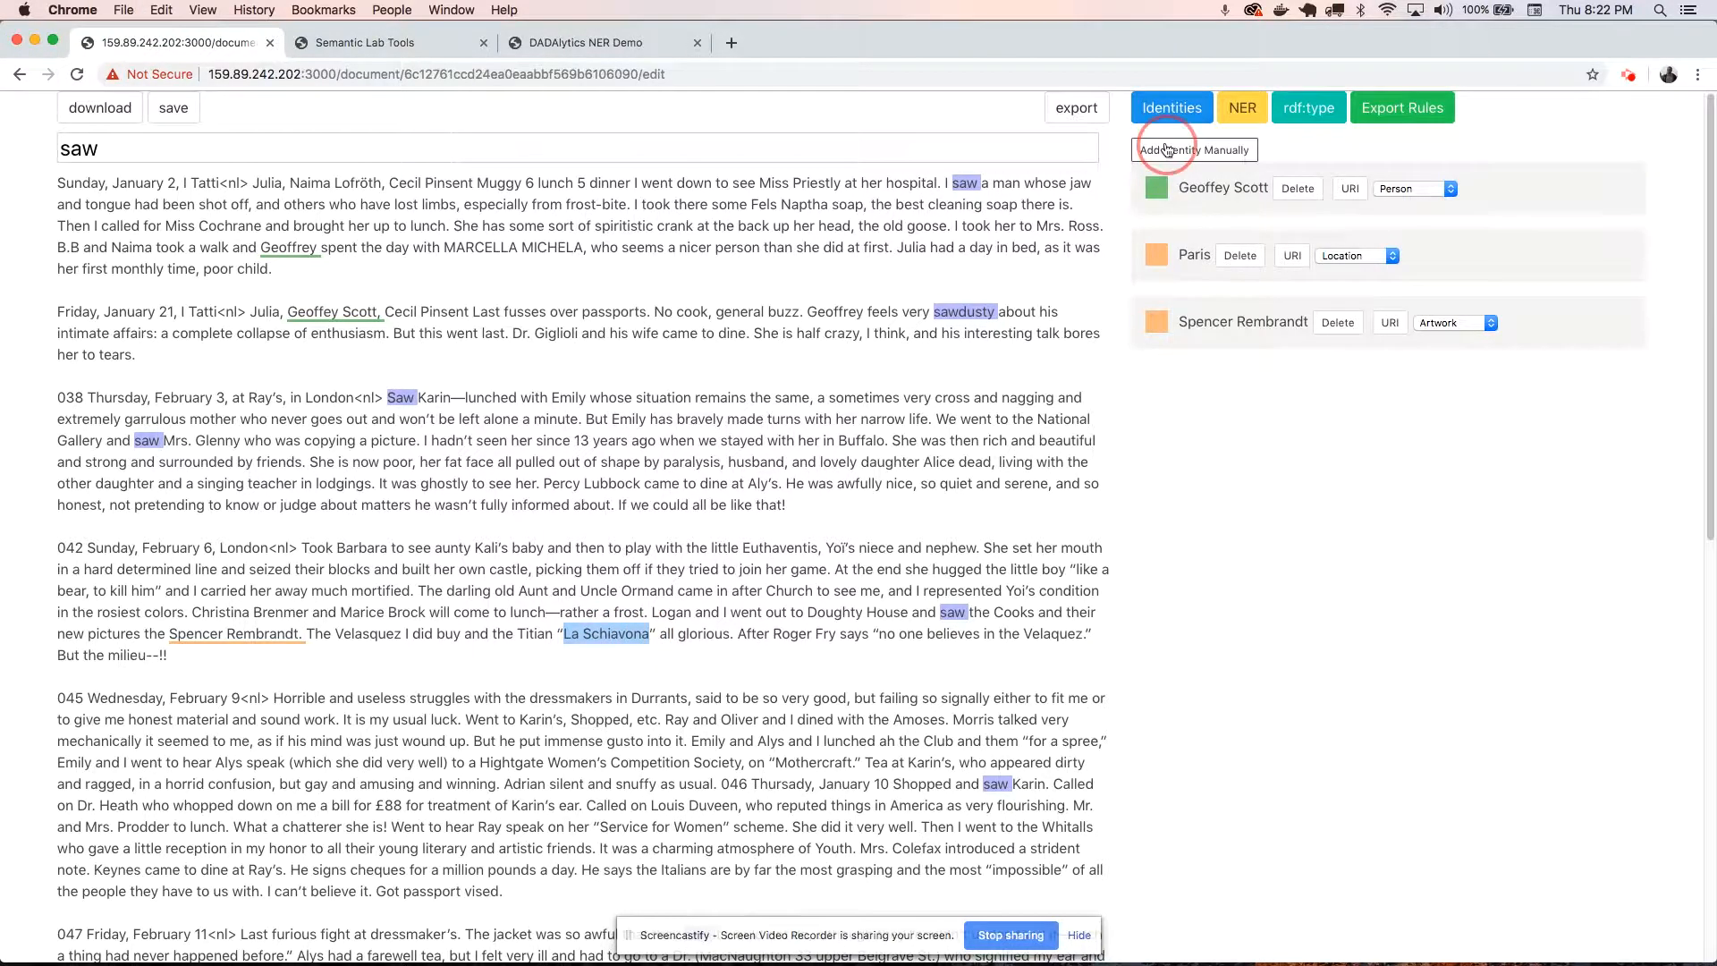
{"action": "key", "text": "super+v"}
{"action": "left_click", "coordinate": [1012, 220]}
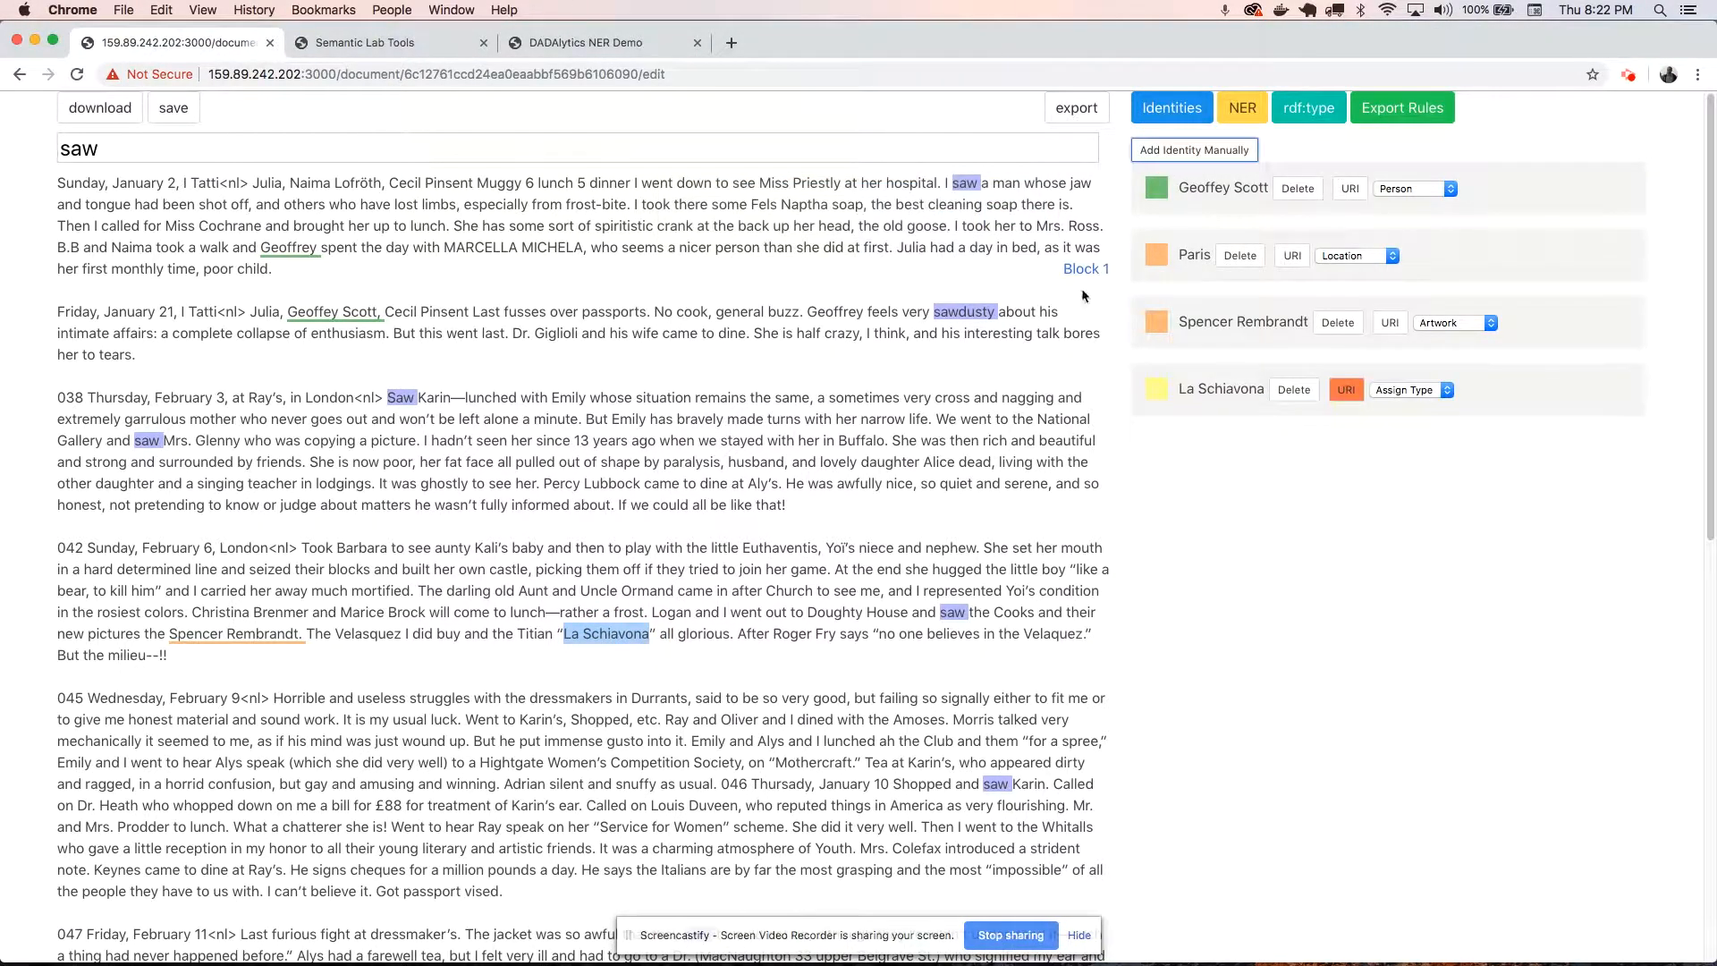
{"action": "left_click", "coordinate": [1413, 391]}
{"action": "left_click", "coordinate": [1426, 419]}
{"action": "left_click", "coordinate": [1408, 391]}
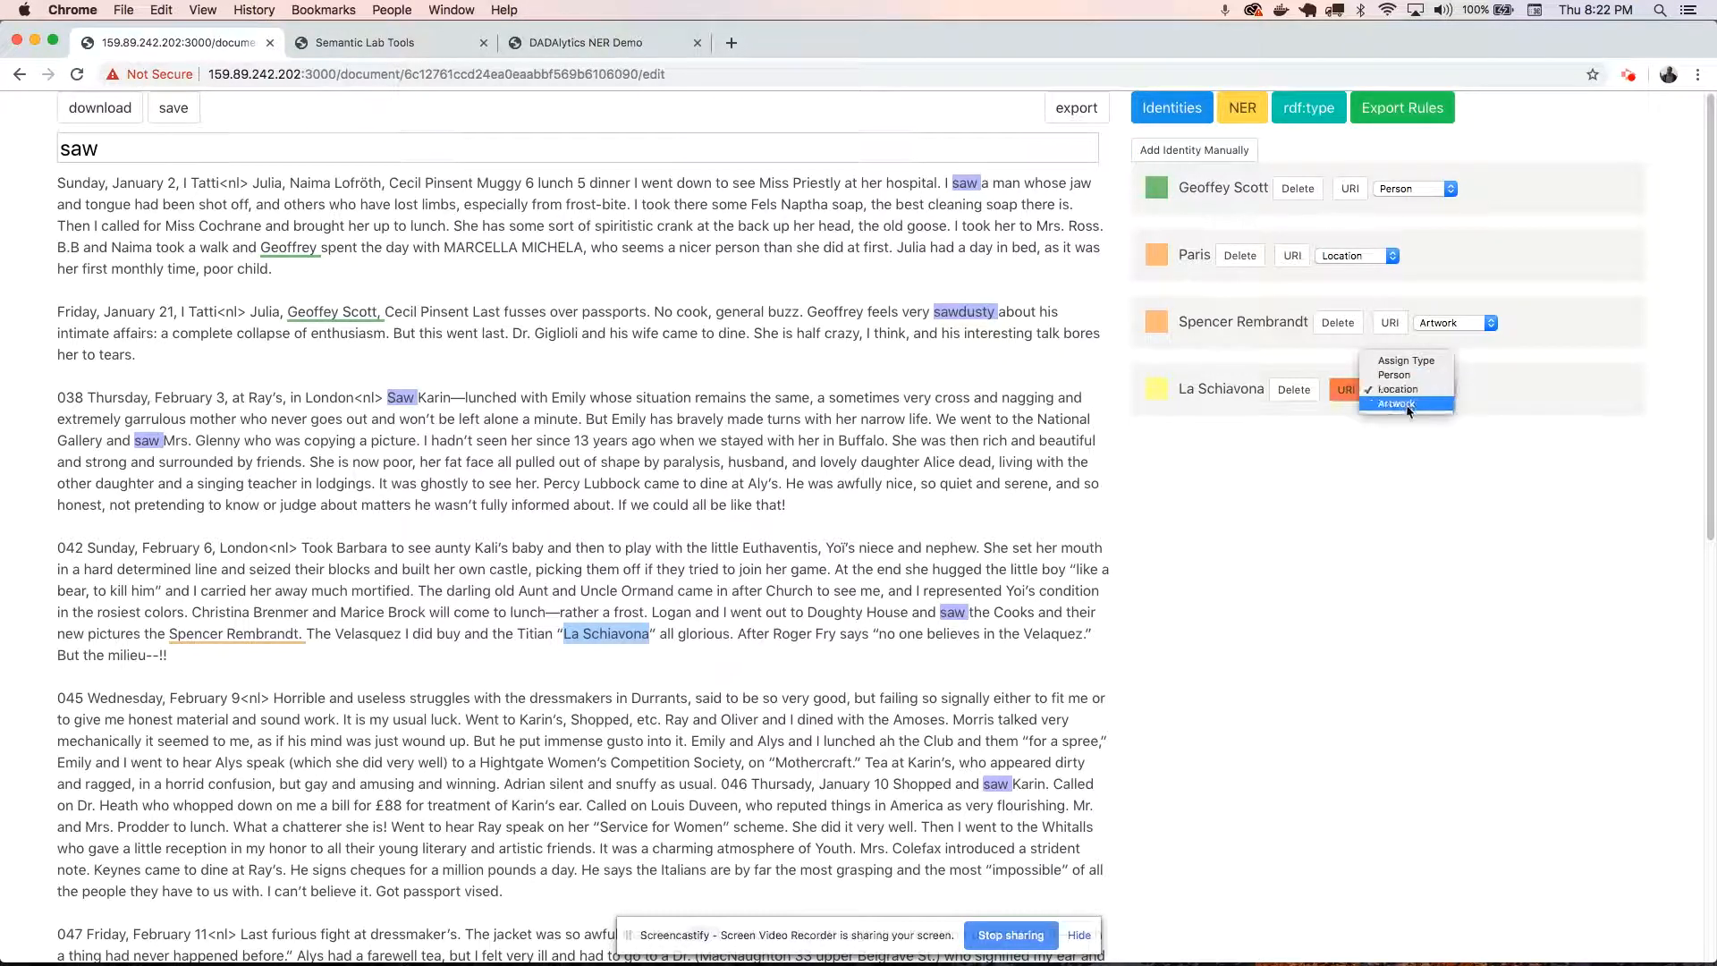
{"action": "left_click", "coordinate": [1397, 404]}
{"action": "left_click", "coordinate": [1346, 390]}
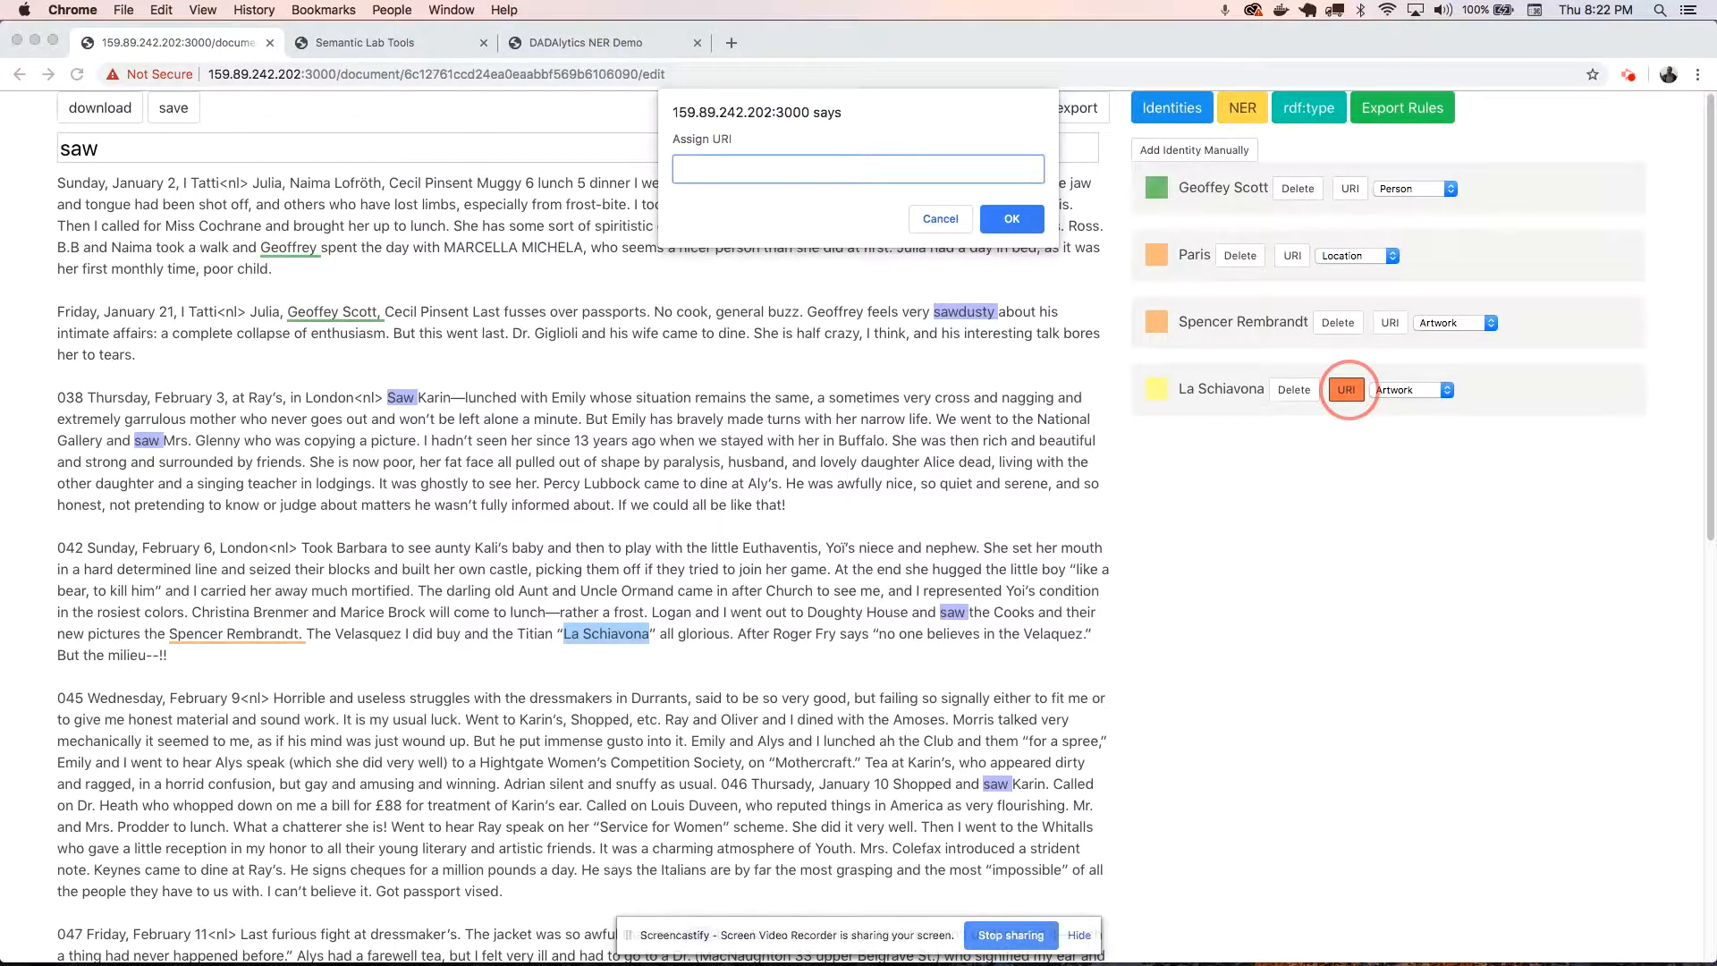
{"action": "left_click", "coordinate": [746, 169]}
{"action": "type", "text": "http://base.semlab.io/w/"}
{"action": "type", "text": "Q123456"}
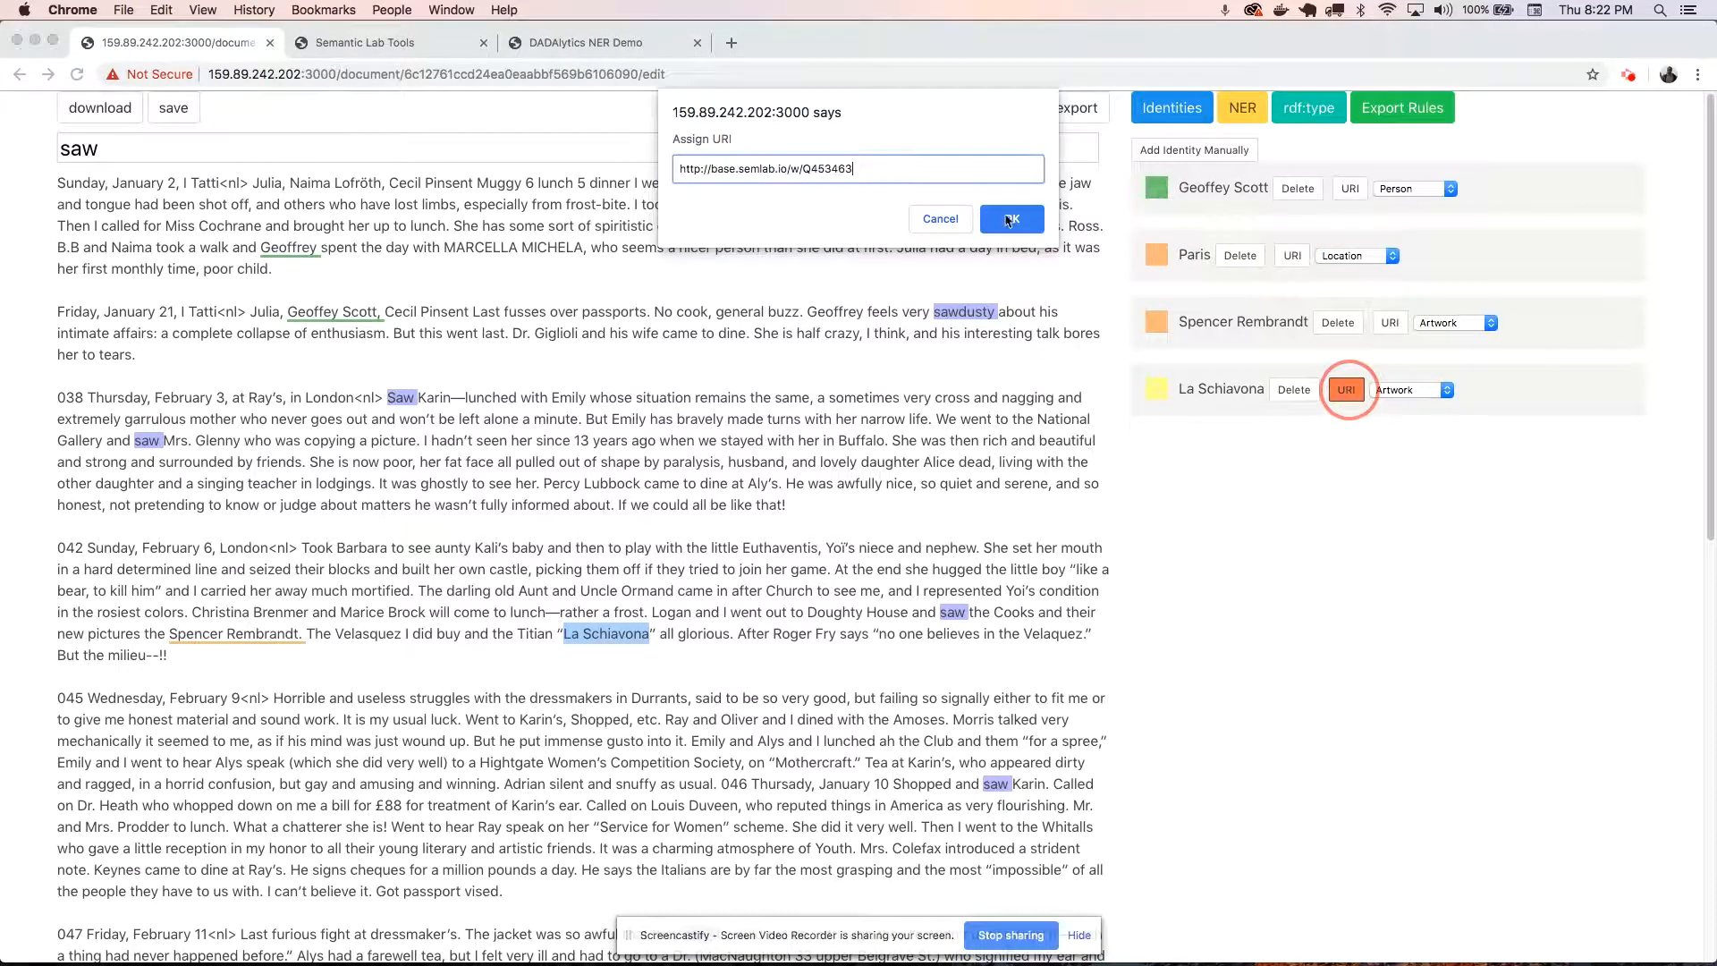
{"action": "left_click", "coordinate": [1008, 220]}
Link the words La Schiavona in the February 6 entry to the La Schiavona identity.
{"action": "left_click", "coordinate": [1164, 390]}
{"action": "left_click", "coordinate": [570, 639]}
{"action": "left_click", "coordinate": [617, 638]}
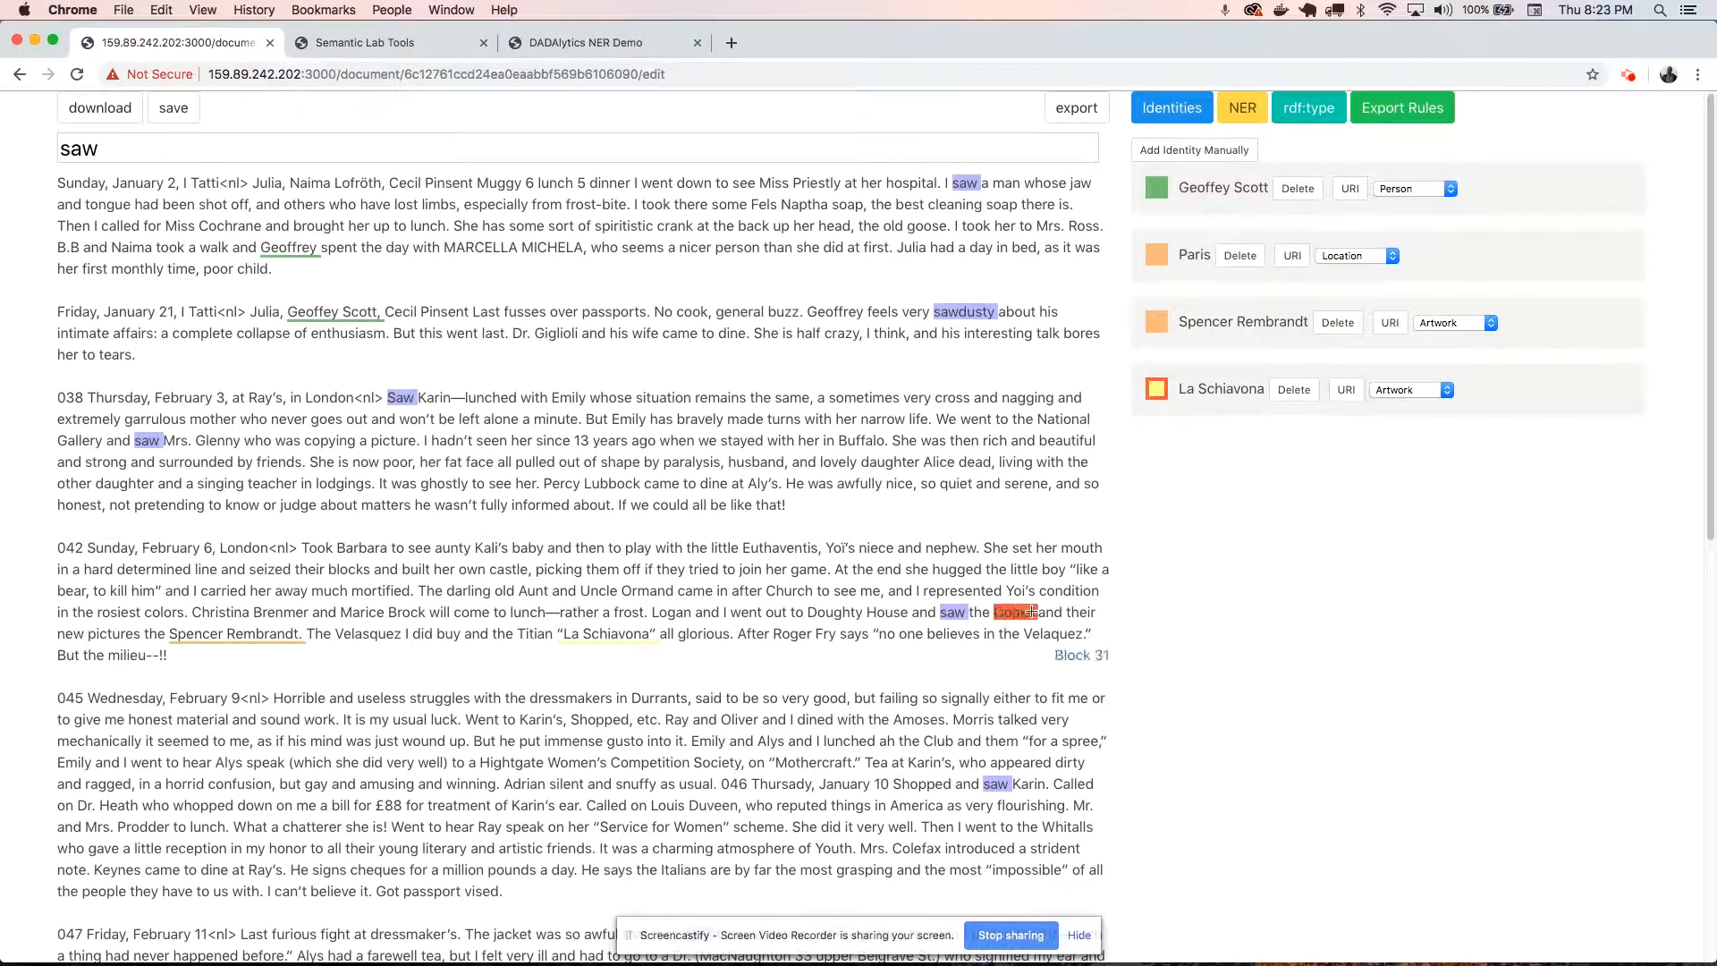
{"action": "left_click", "coordinate": [1156, 391]}
Examine the Velasquez and Titian mentions in the February 6 entry and look through the remaining saw results.
{"action": "left_click_drag", "start_coordinate": [309, 633], "coordinate": [391, 640]}
{"action": "left_click", "coordinate": [406, 640]}
{"action": "double_click", "coordinate": [364, 638]}
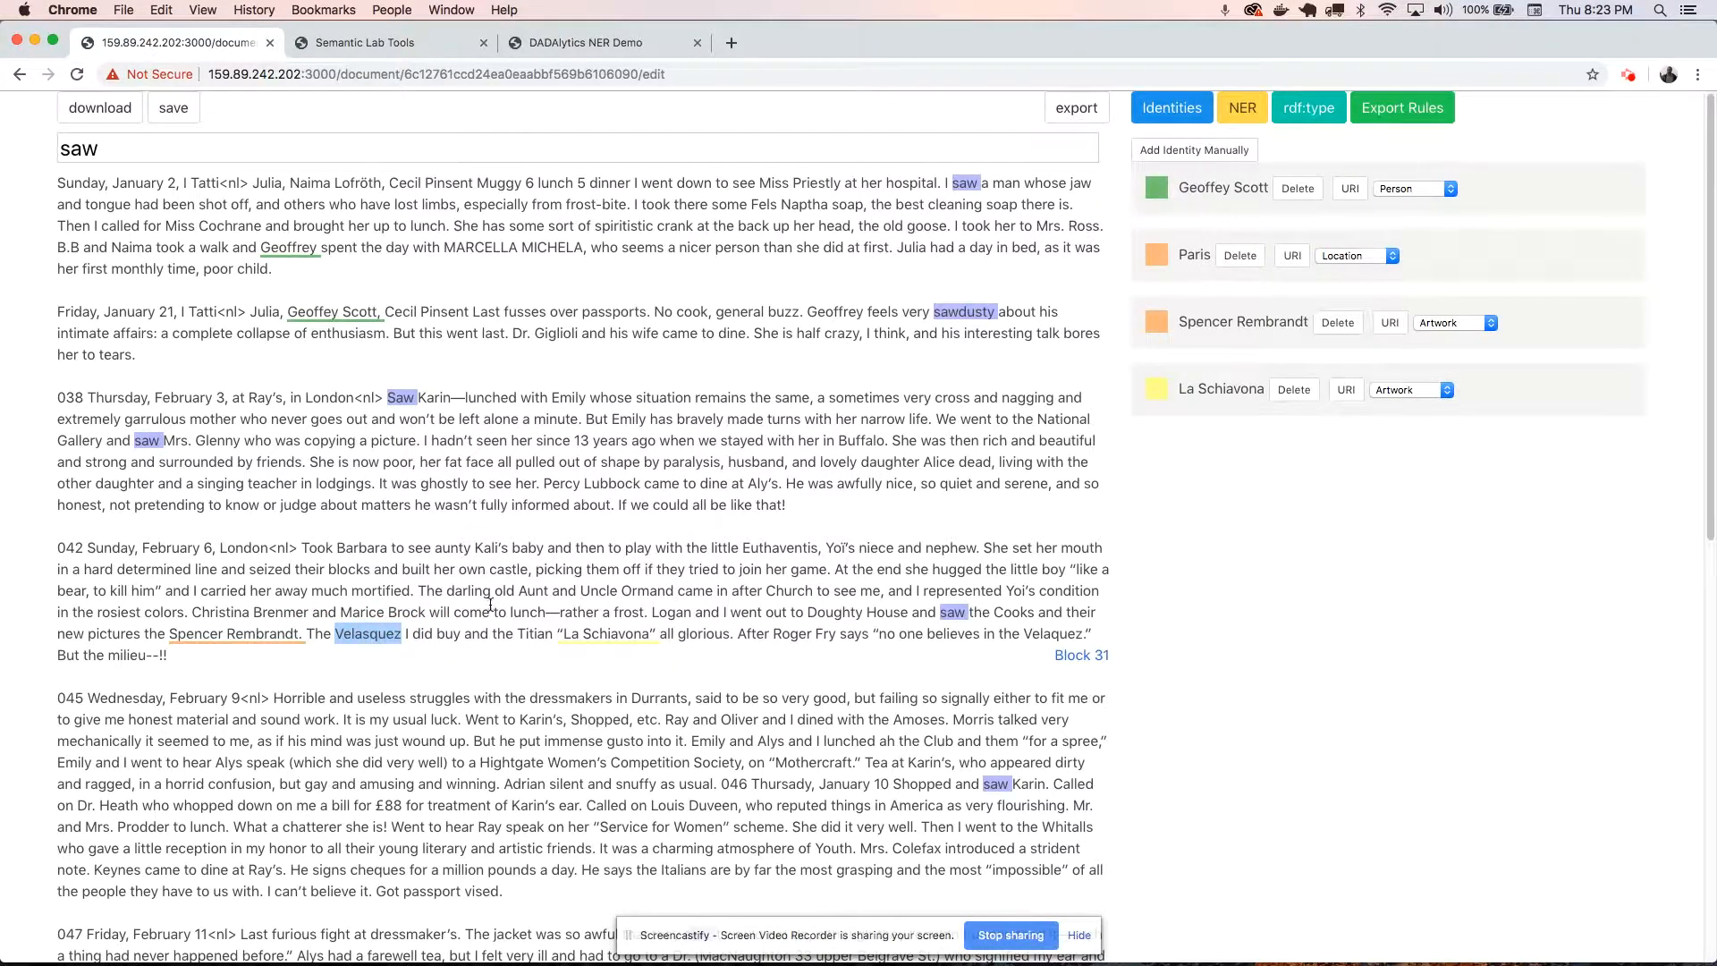
{"action": "left_click", "coordinate": [534, 637]}
{"action": "left_click", "coordinate": [522, 635]}
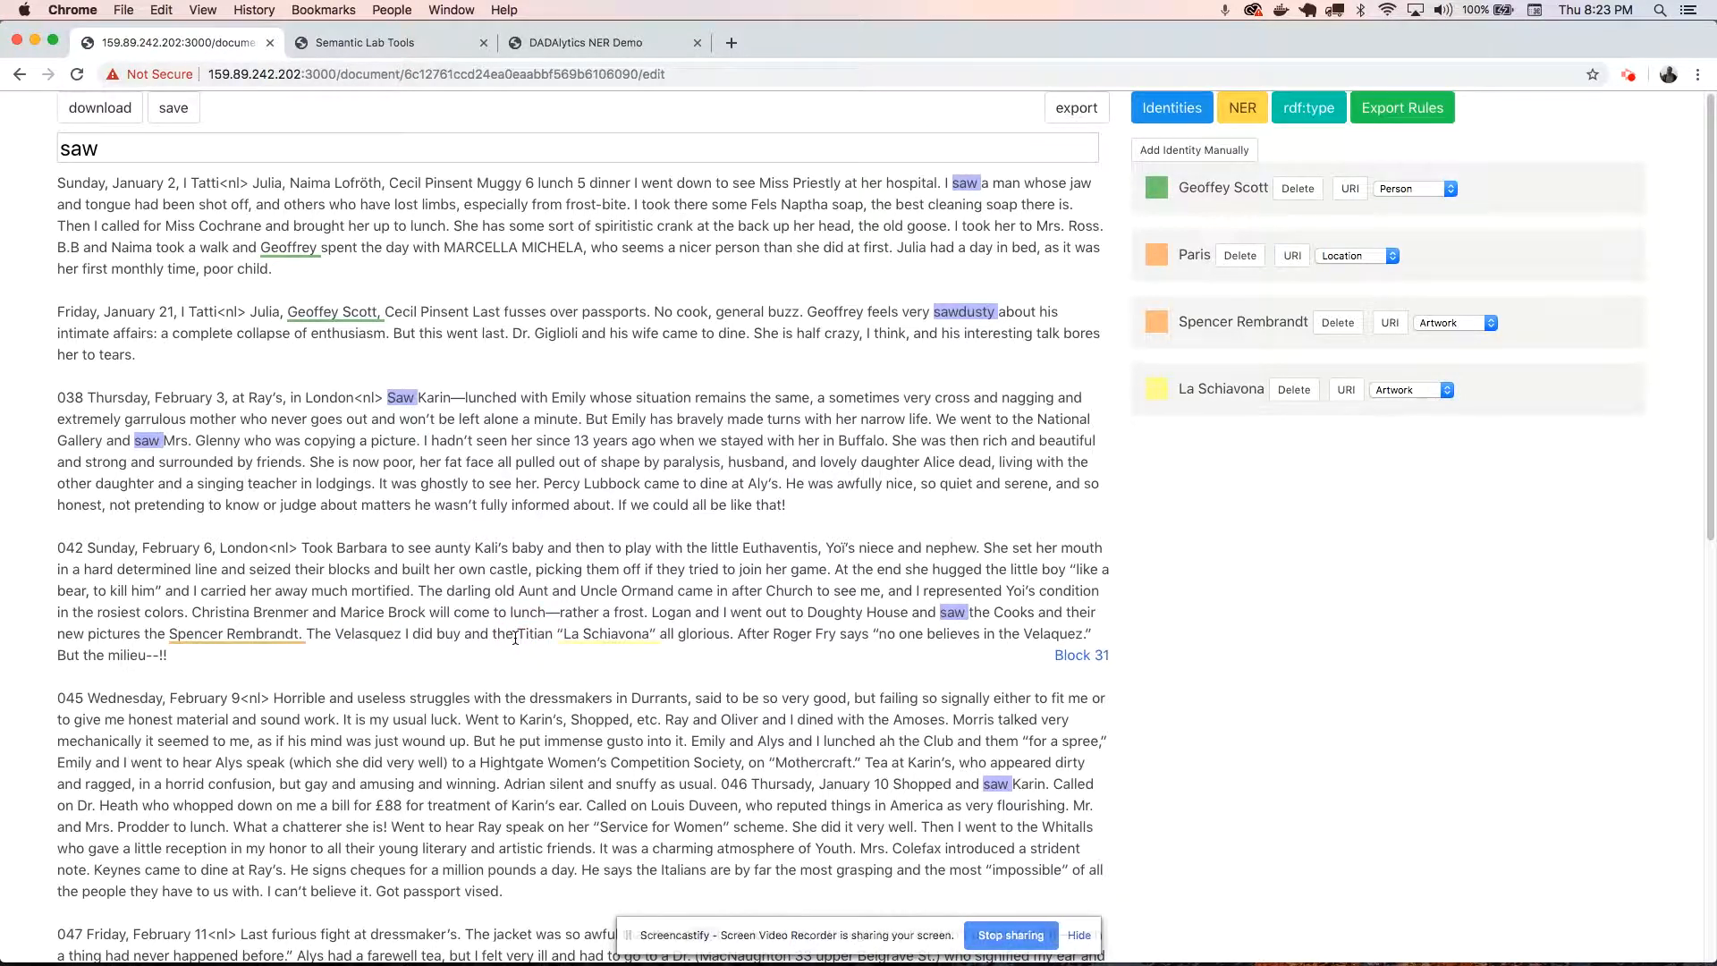
{"action": "left_click_drag", "start_coordinate": [655, 635], "coordinate": [518, 631]}
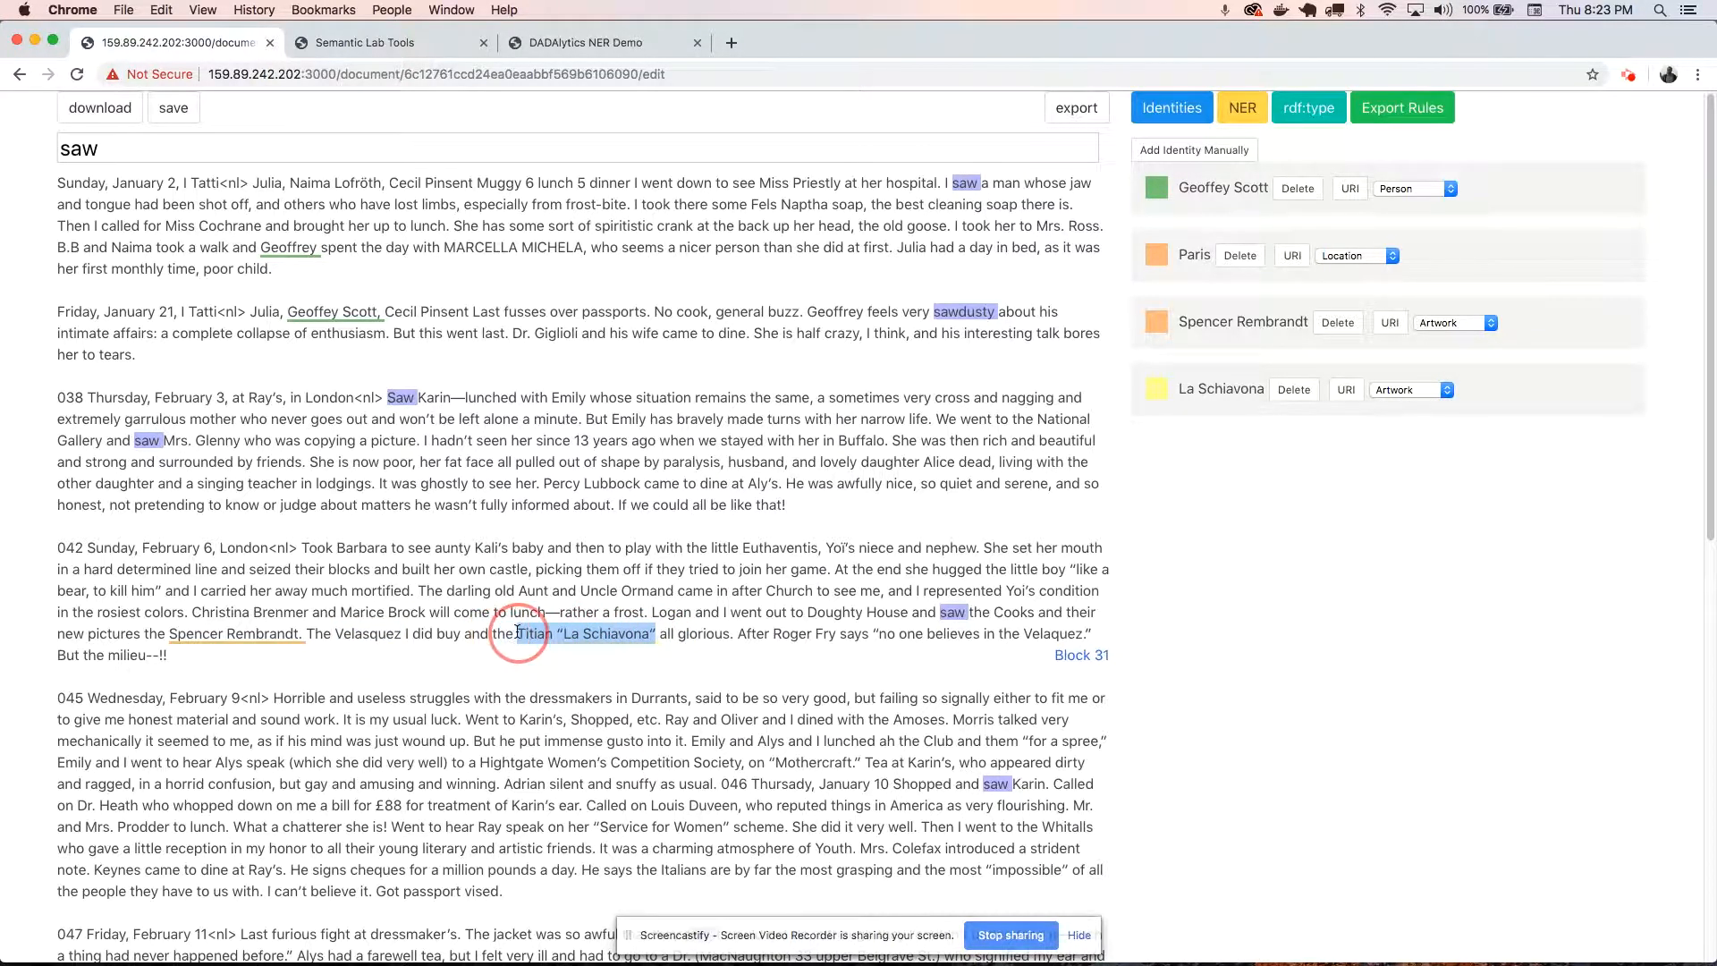
{"action": "double_click", "coordinate": [368, 631]}
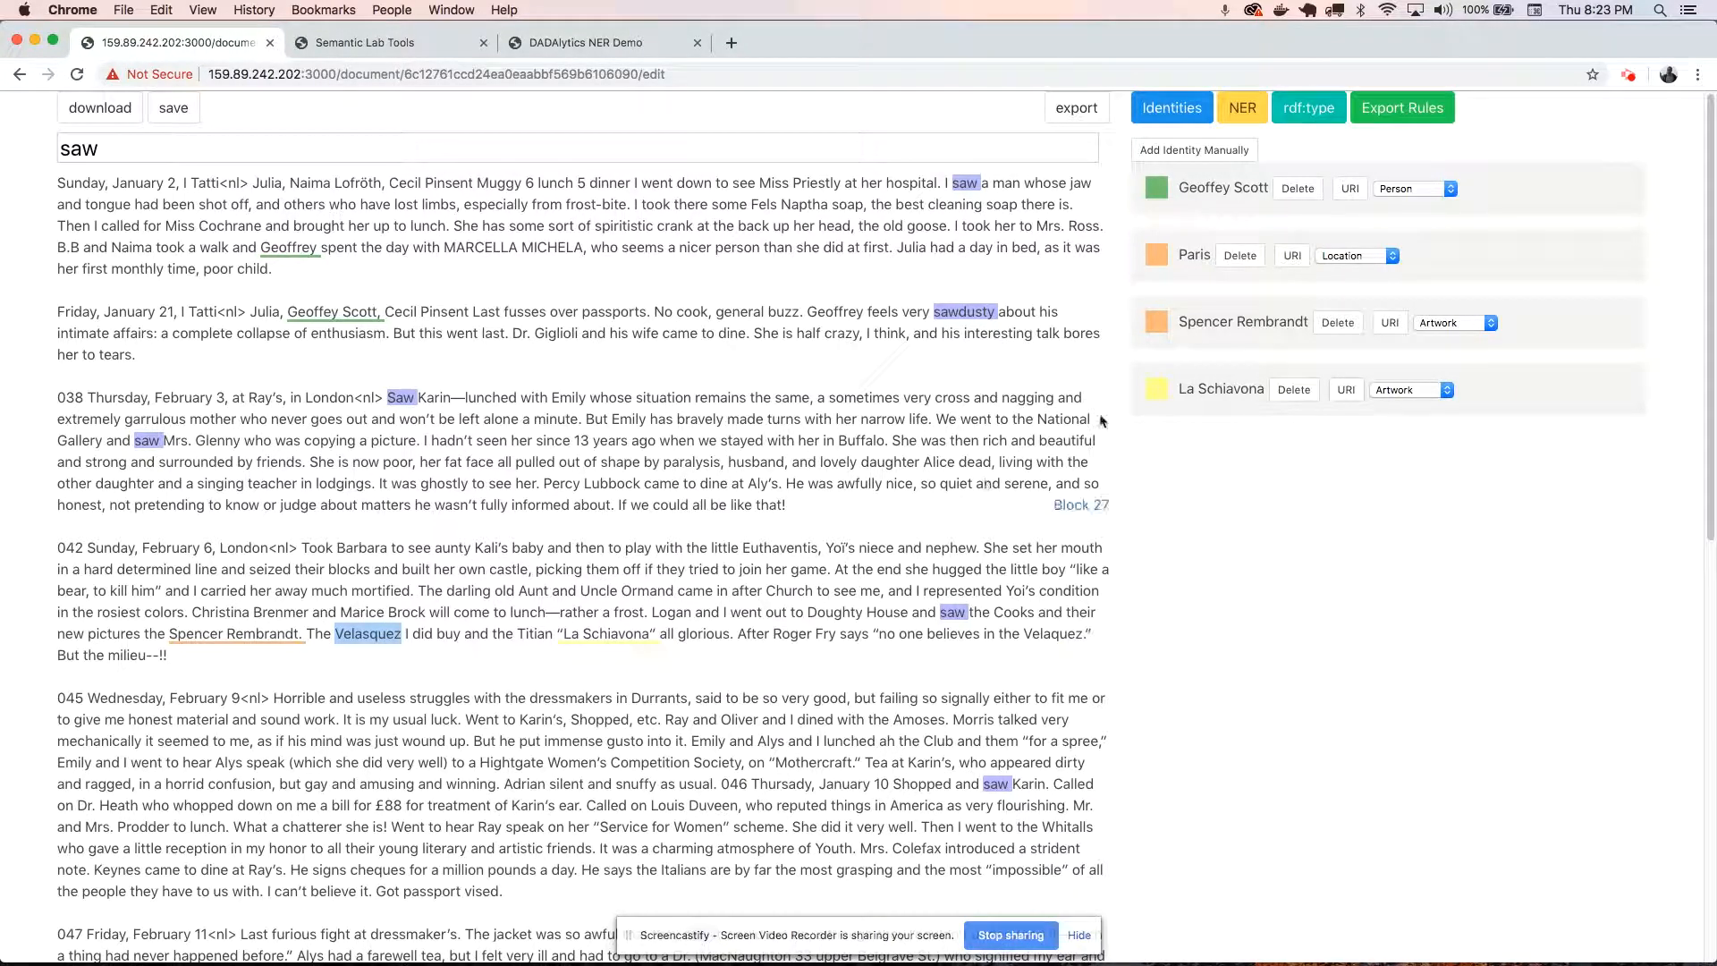
{"action": "scroll", "coordinate": [711, 469], "scroll_direction": "down", "scroll_amount": 10}
{"action": "scroll", "coordinate": [711, 469], "scroll_direction": "up", "scroll_amount": 10}
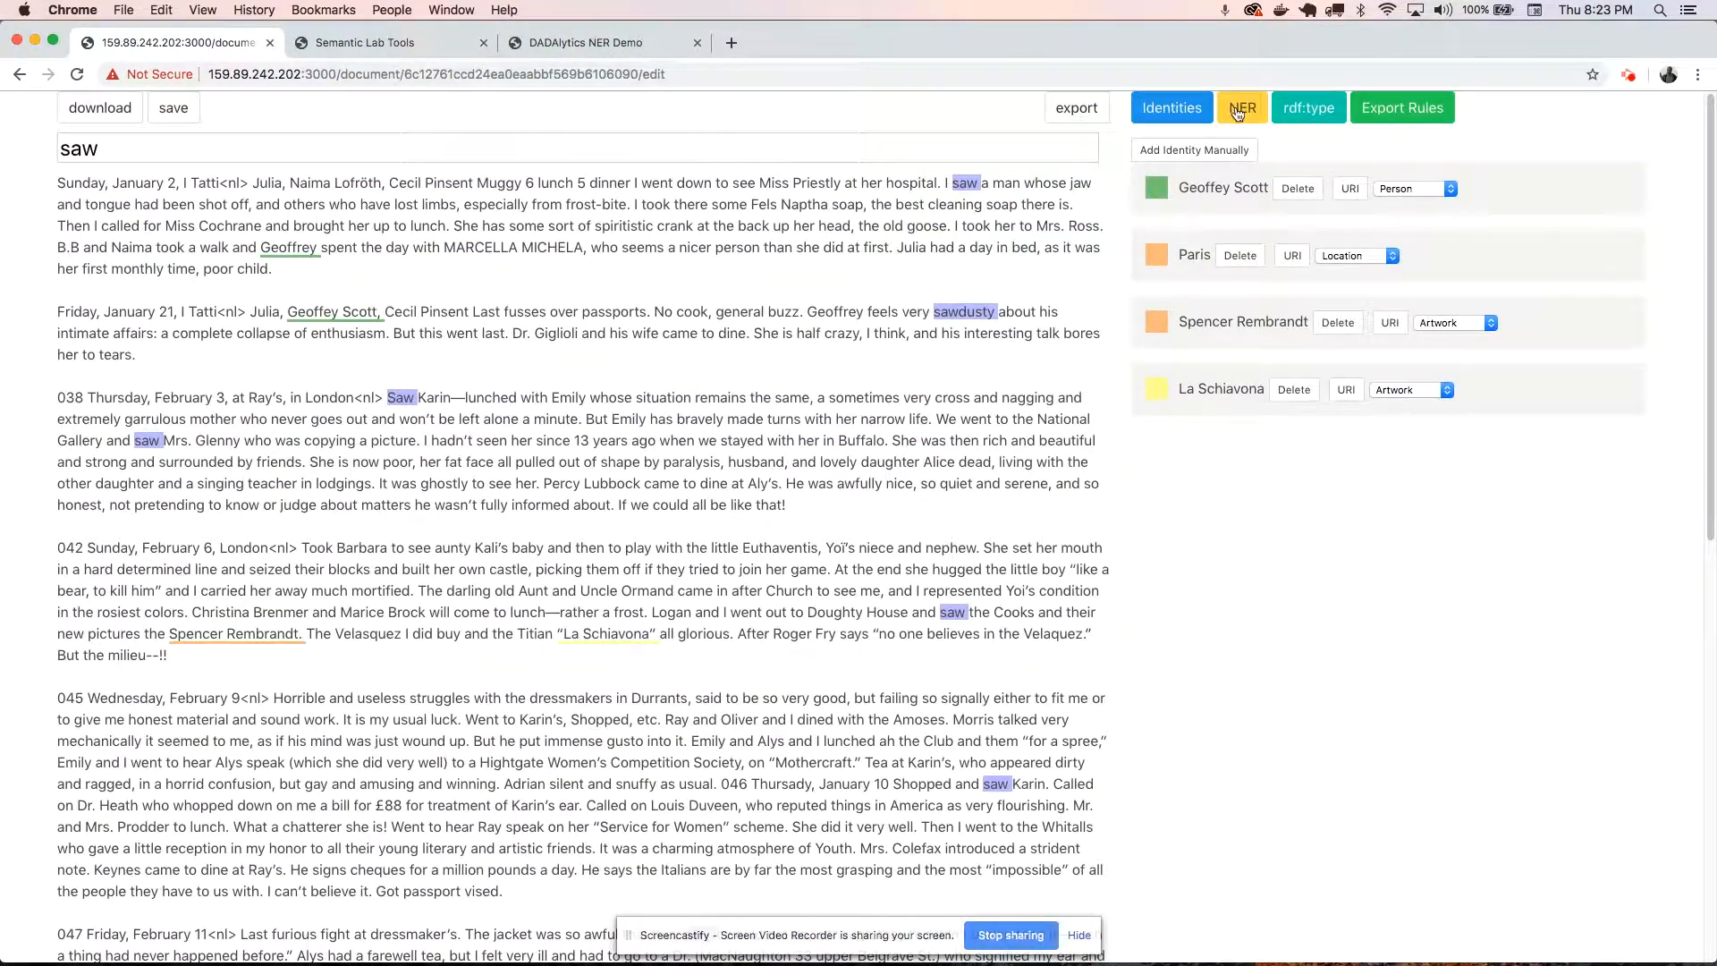
Replace the block search term with soap.
{"action": "double_click", "coordinate": [714, 148]}
{"action": "key", "text": "BackSpace"}
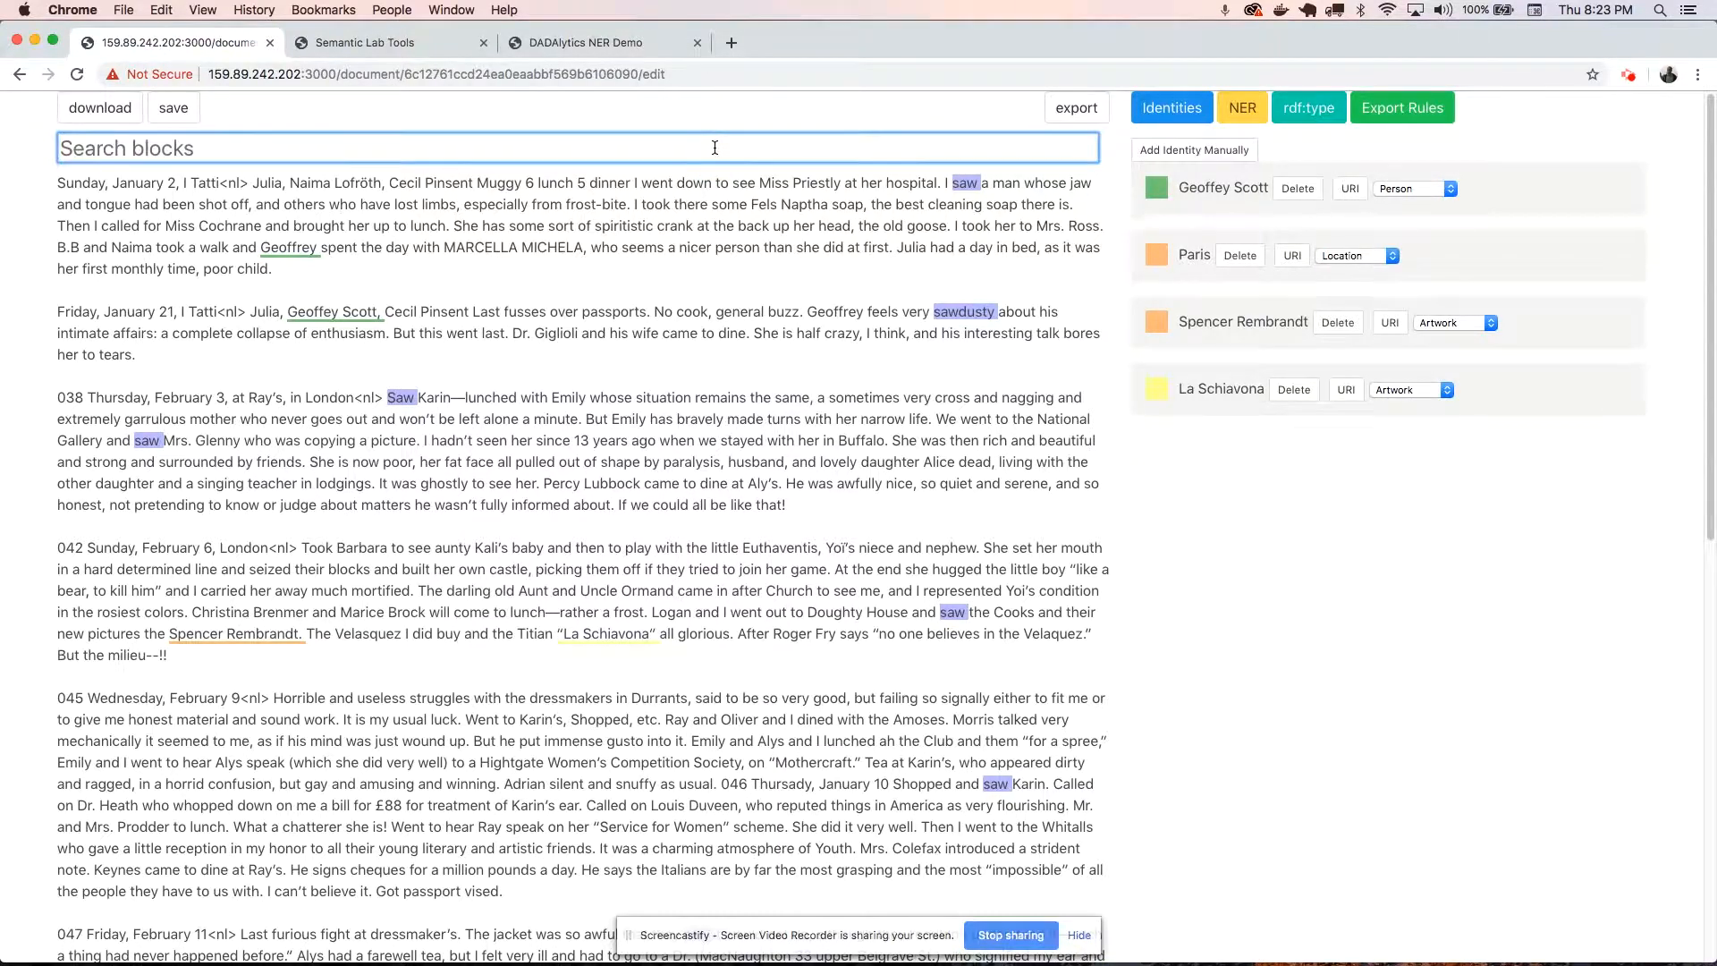
{"action": "type", "text": "soap"}
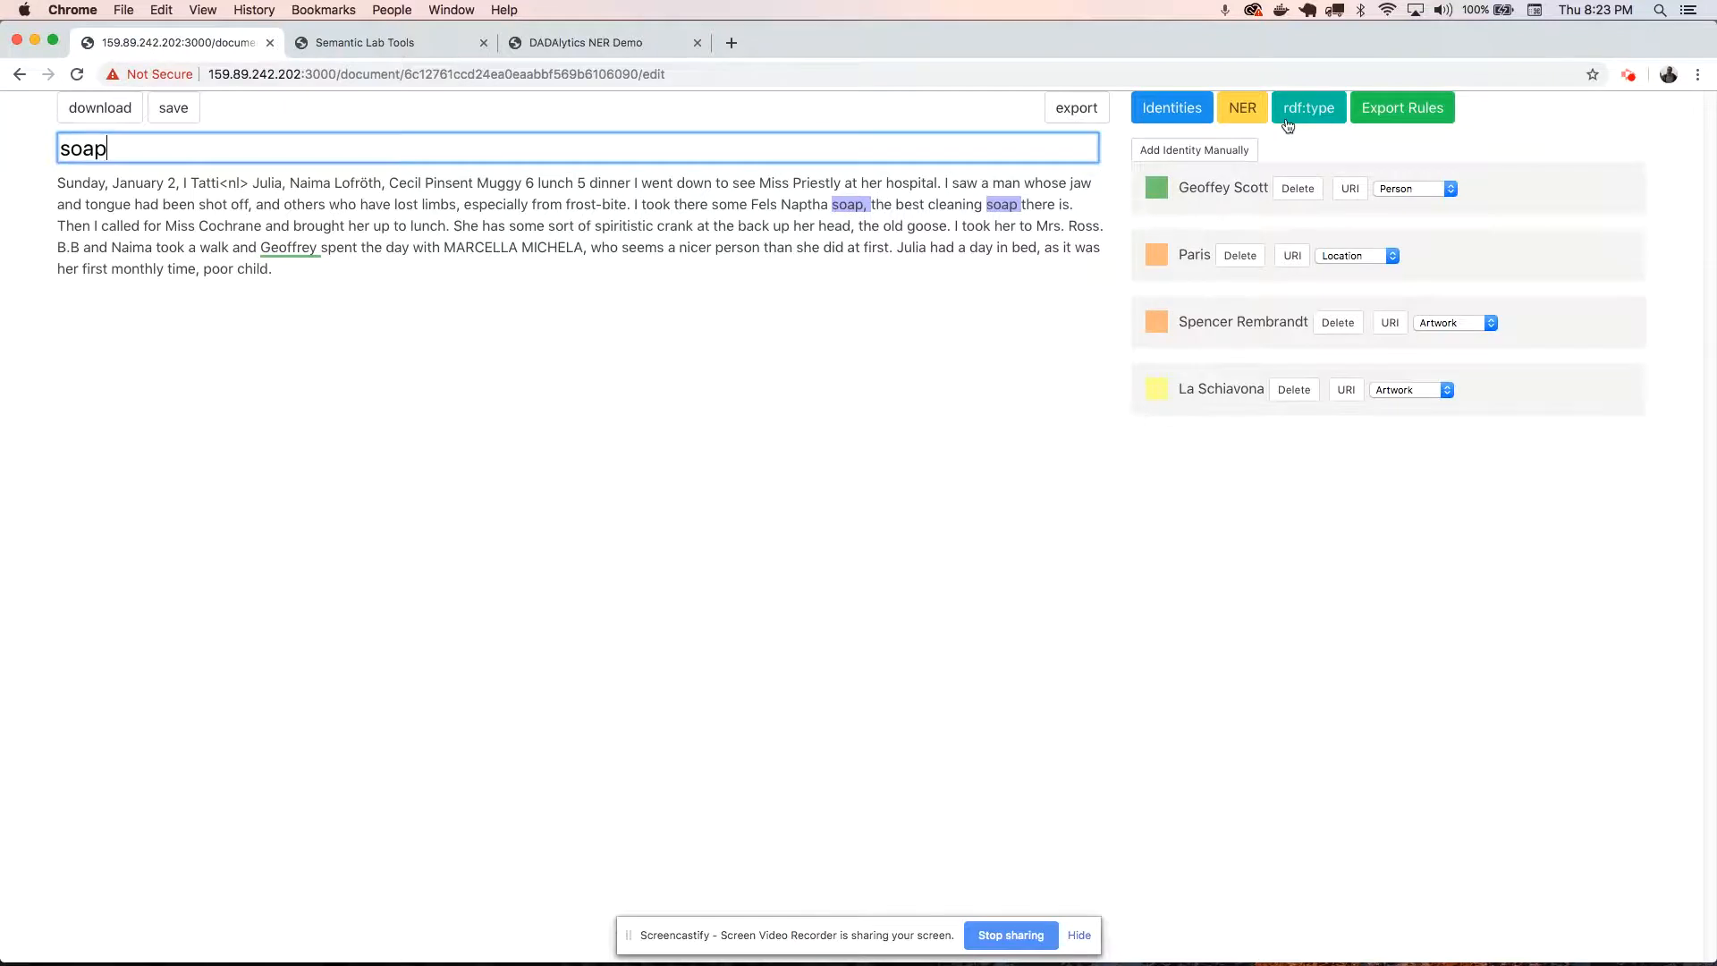
{"action": "left_click", "coordinate": [1319, 113]}
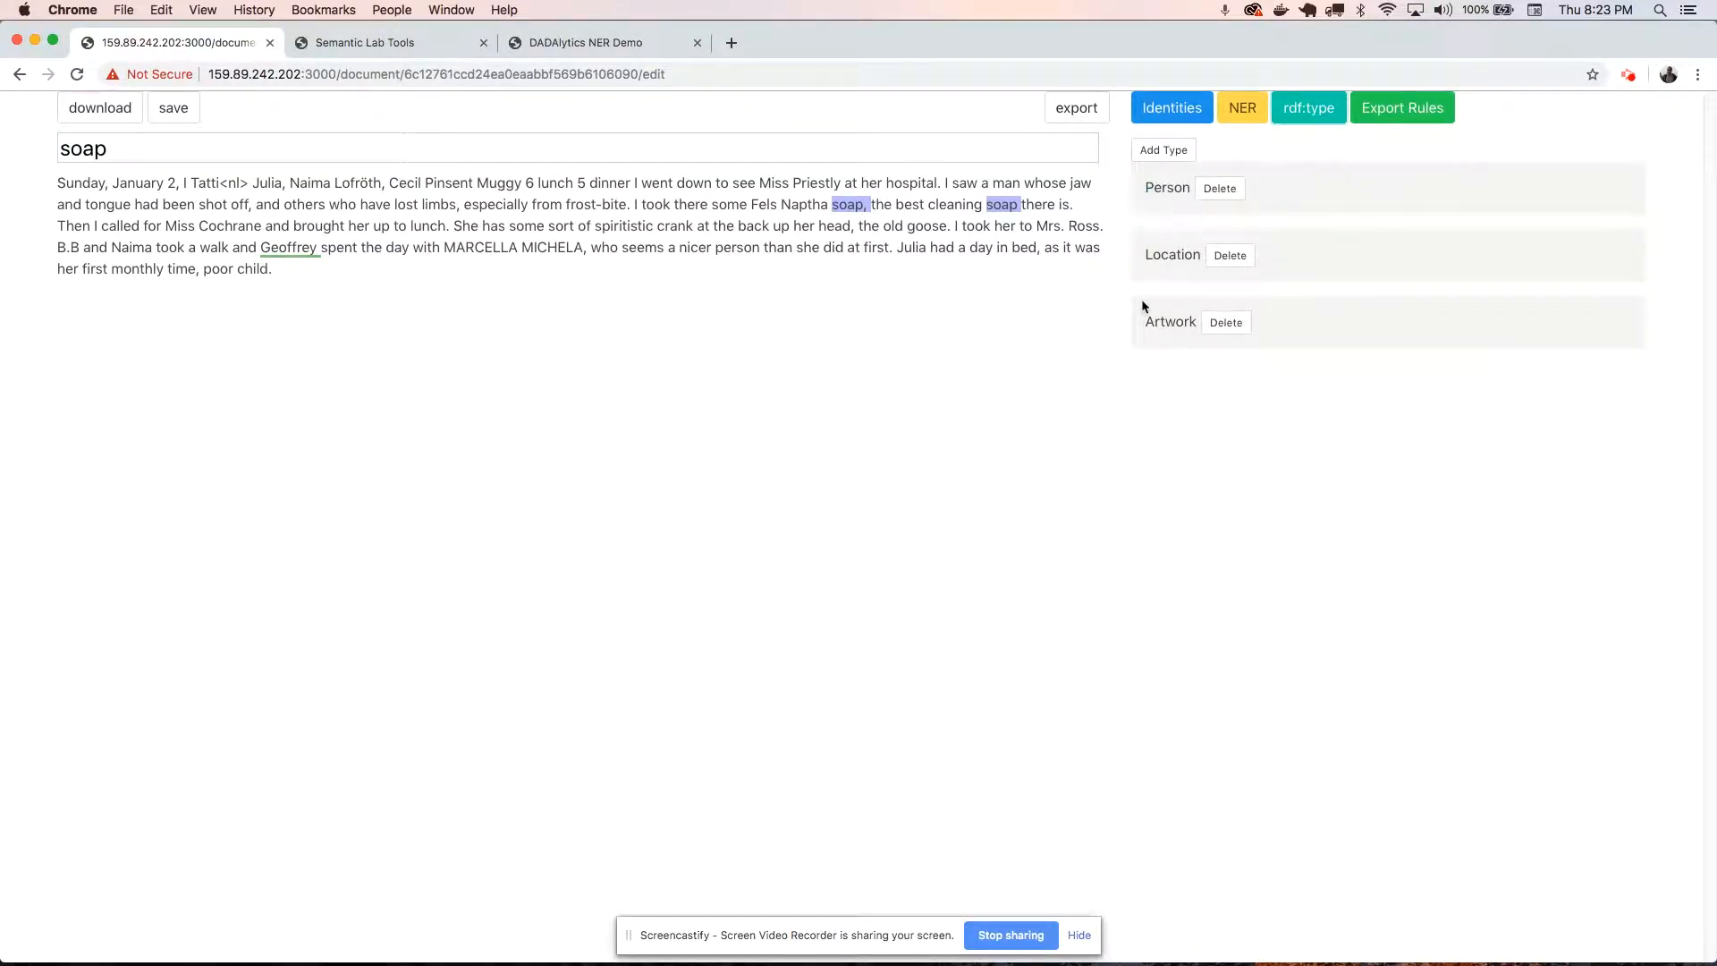
{"action": "left_click", "coordinate": [1161, 150]}
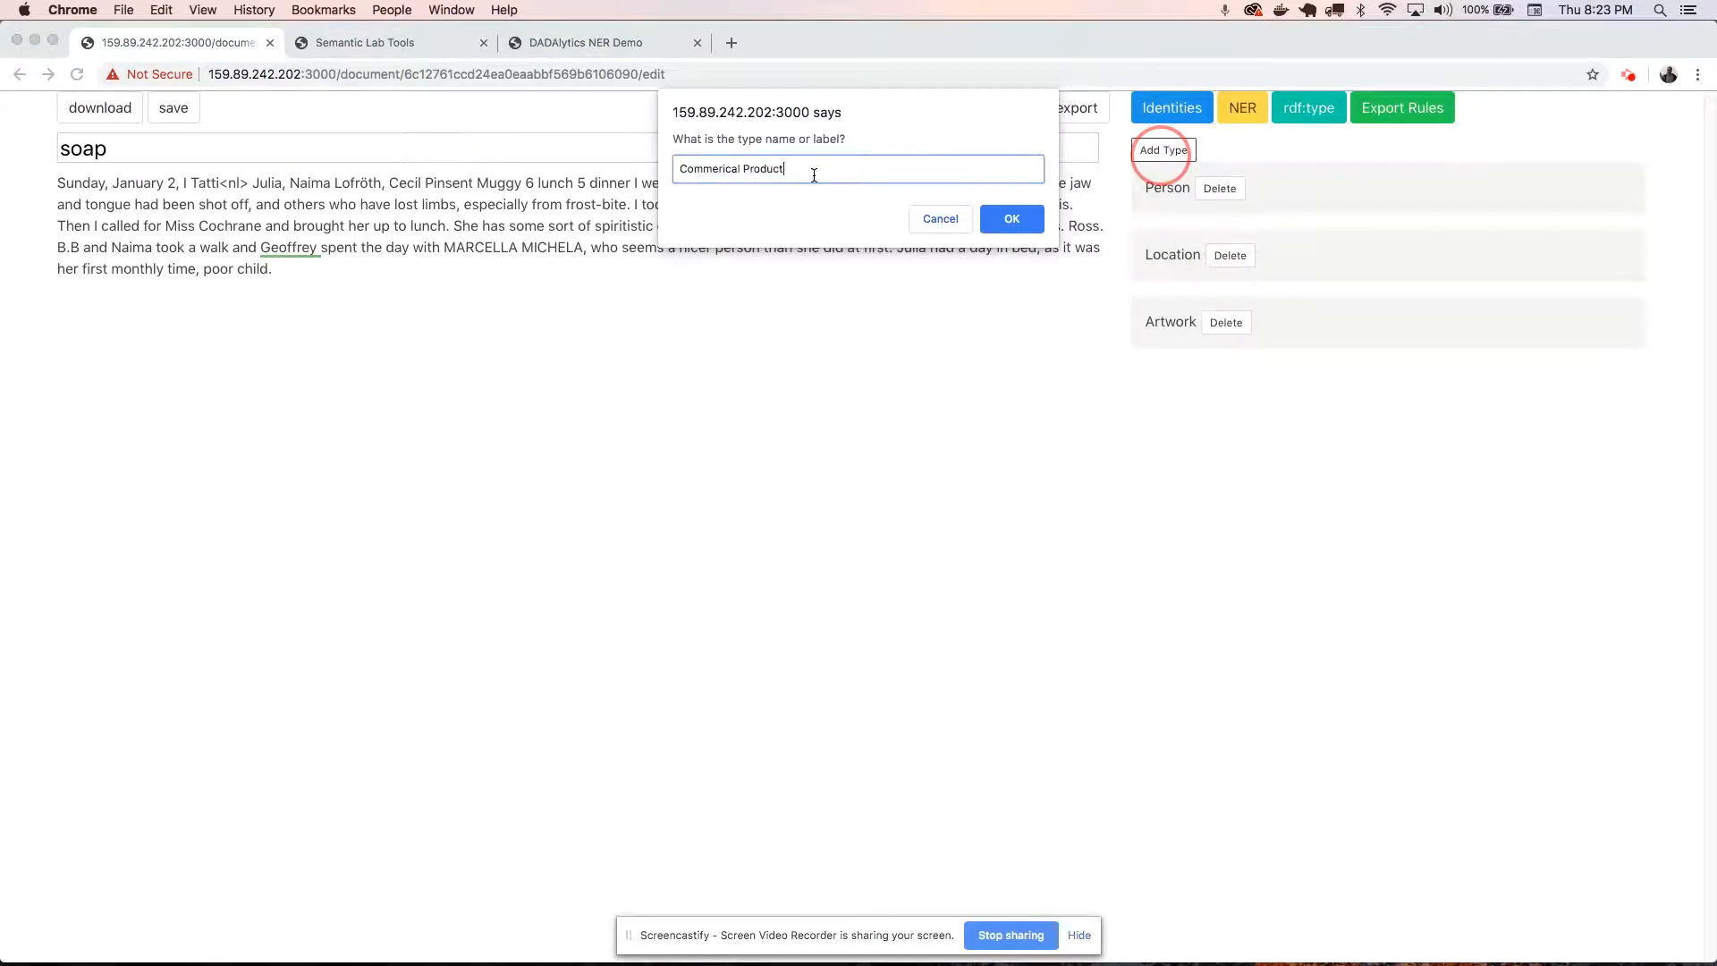
{"action": "left_click", "coordinate": [991, 221]}
{"action": "left_click", "coordinate": [779, 170]}
{"action": "type", "text": "http://base.semlab.io/w/"}
{"action": "type", "text": "Q123123"}
{"action": "left_click", "coordinate": [993, 219]}
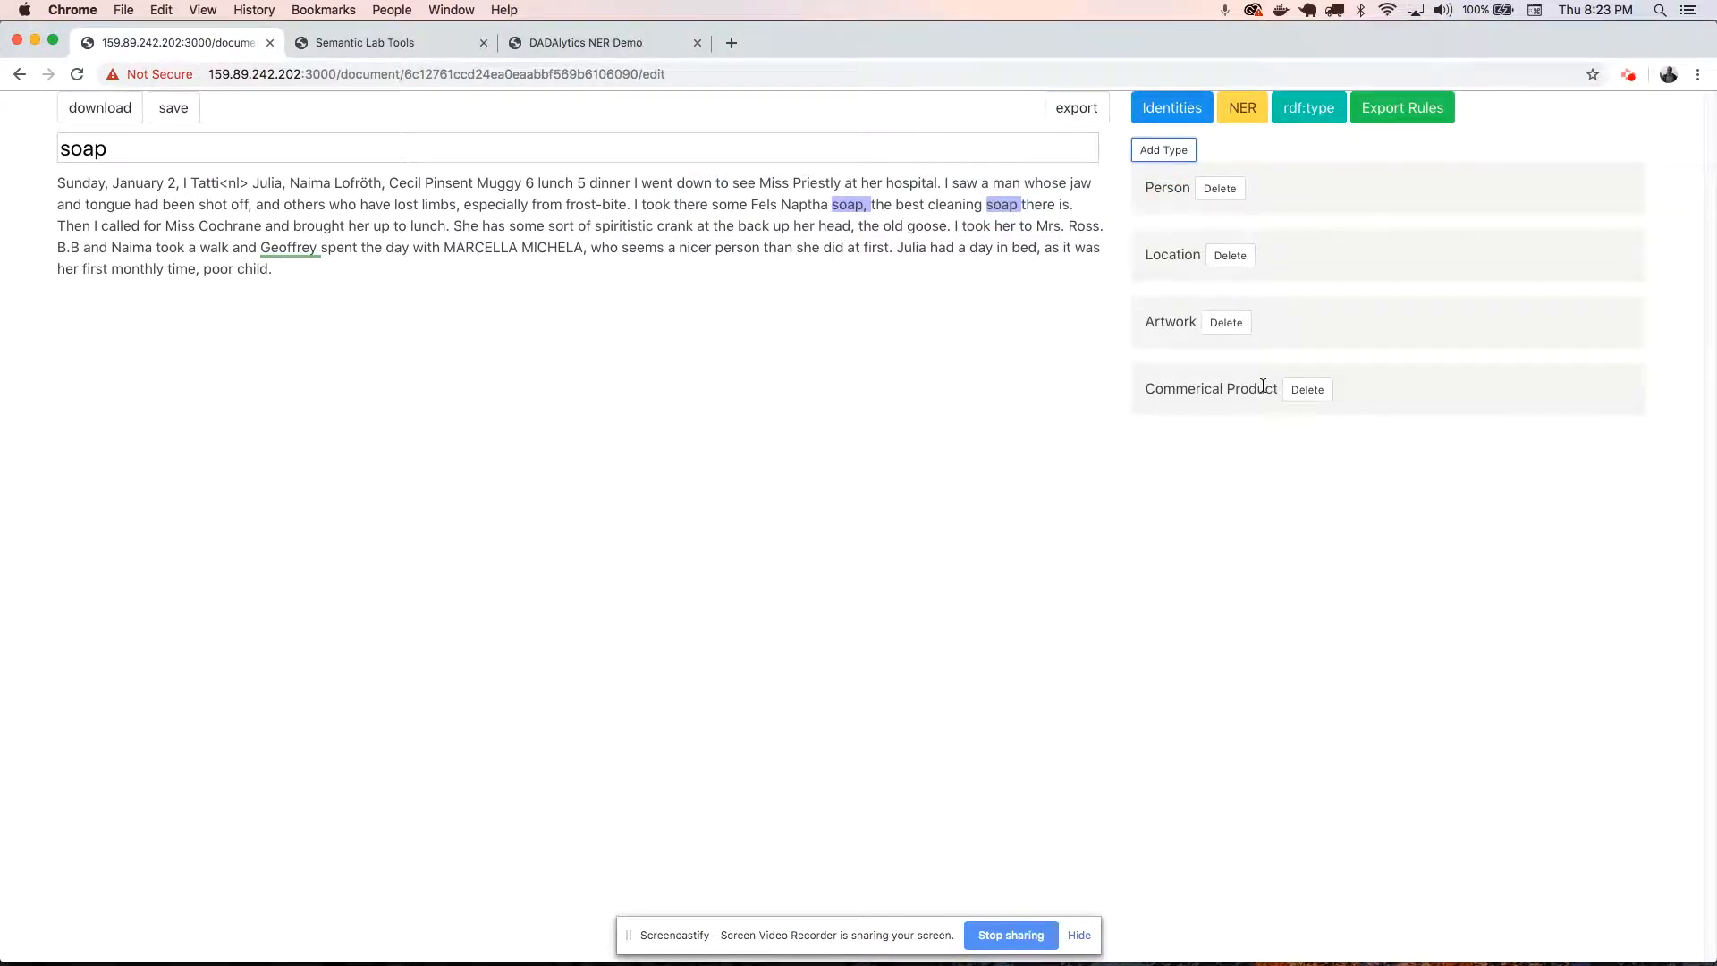
Manually add an identity named Fels Naptha from the January 2 entry and link both words to it.
{"action": "left_click_drag", "start_coordinate": [754, 206], "coordinate": [828, 207]}
{"action": "key", "text": "super+c"}
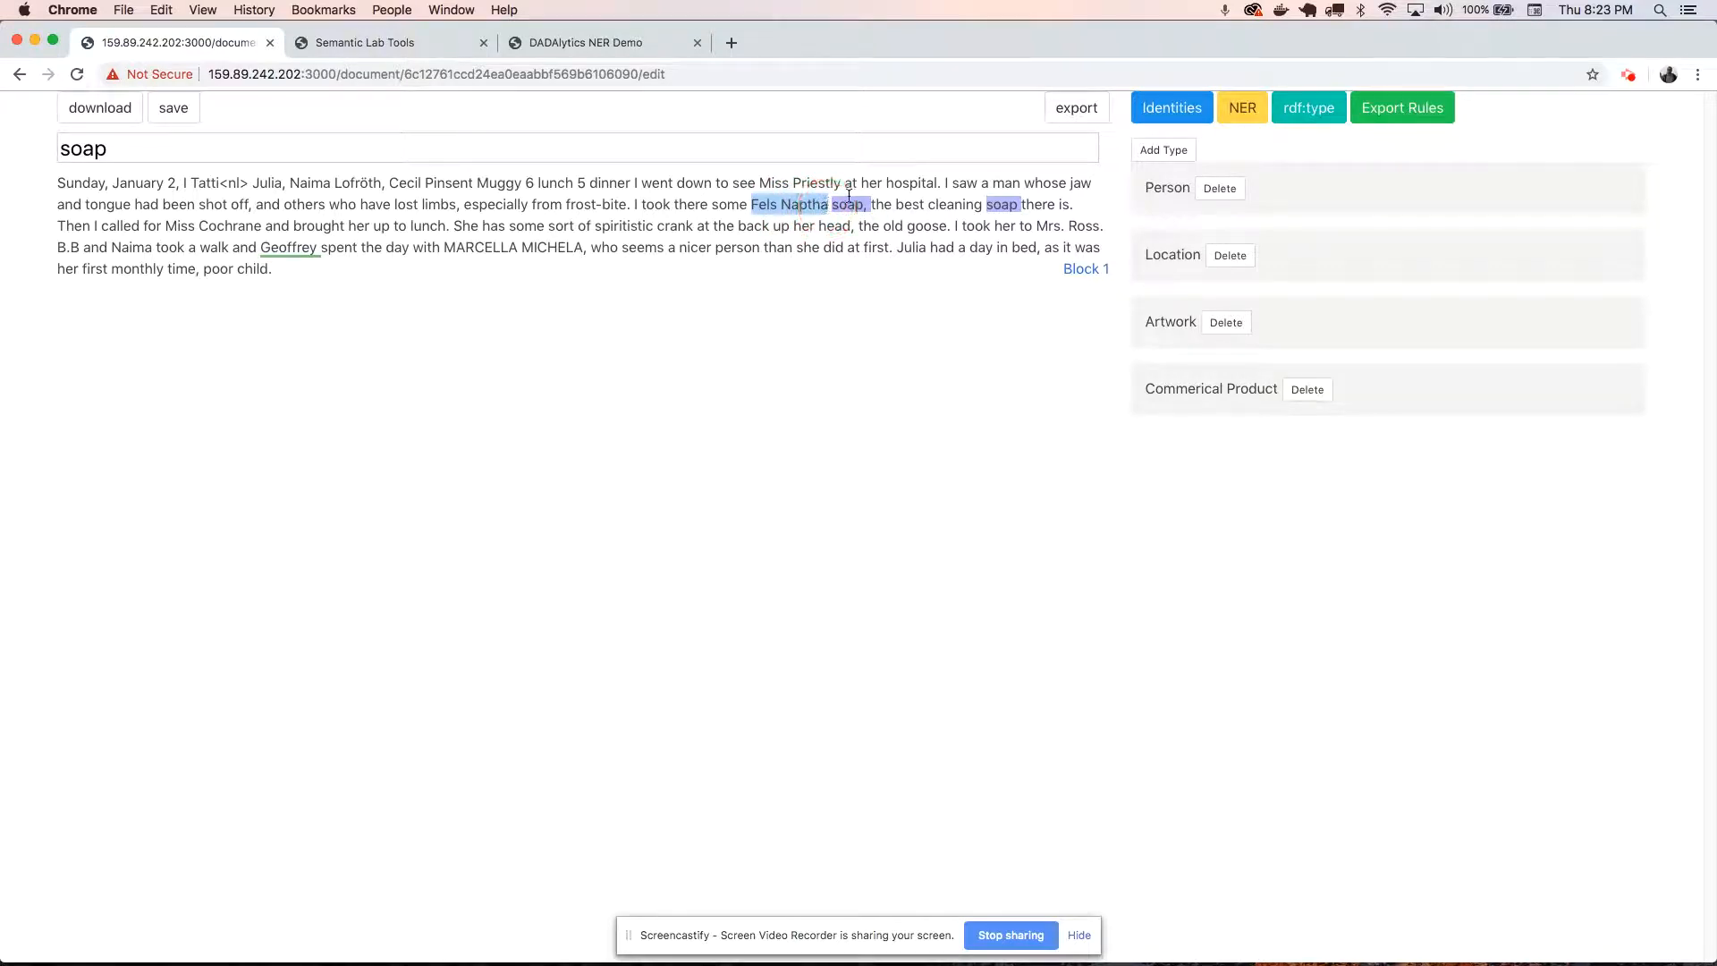
{"action": "left_click", "coordinate": [1181, 108]}
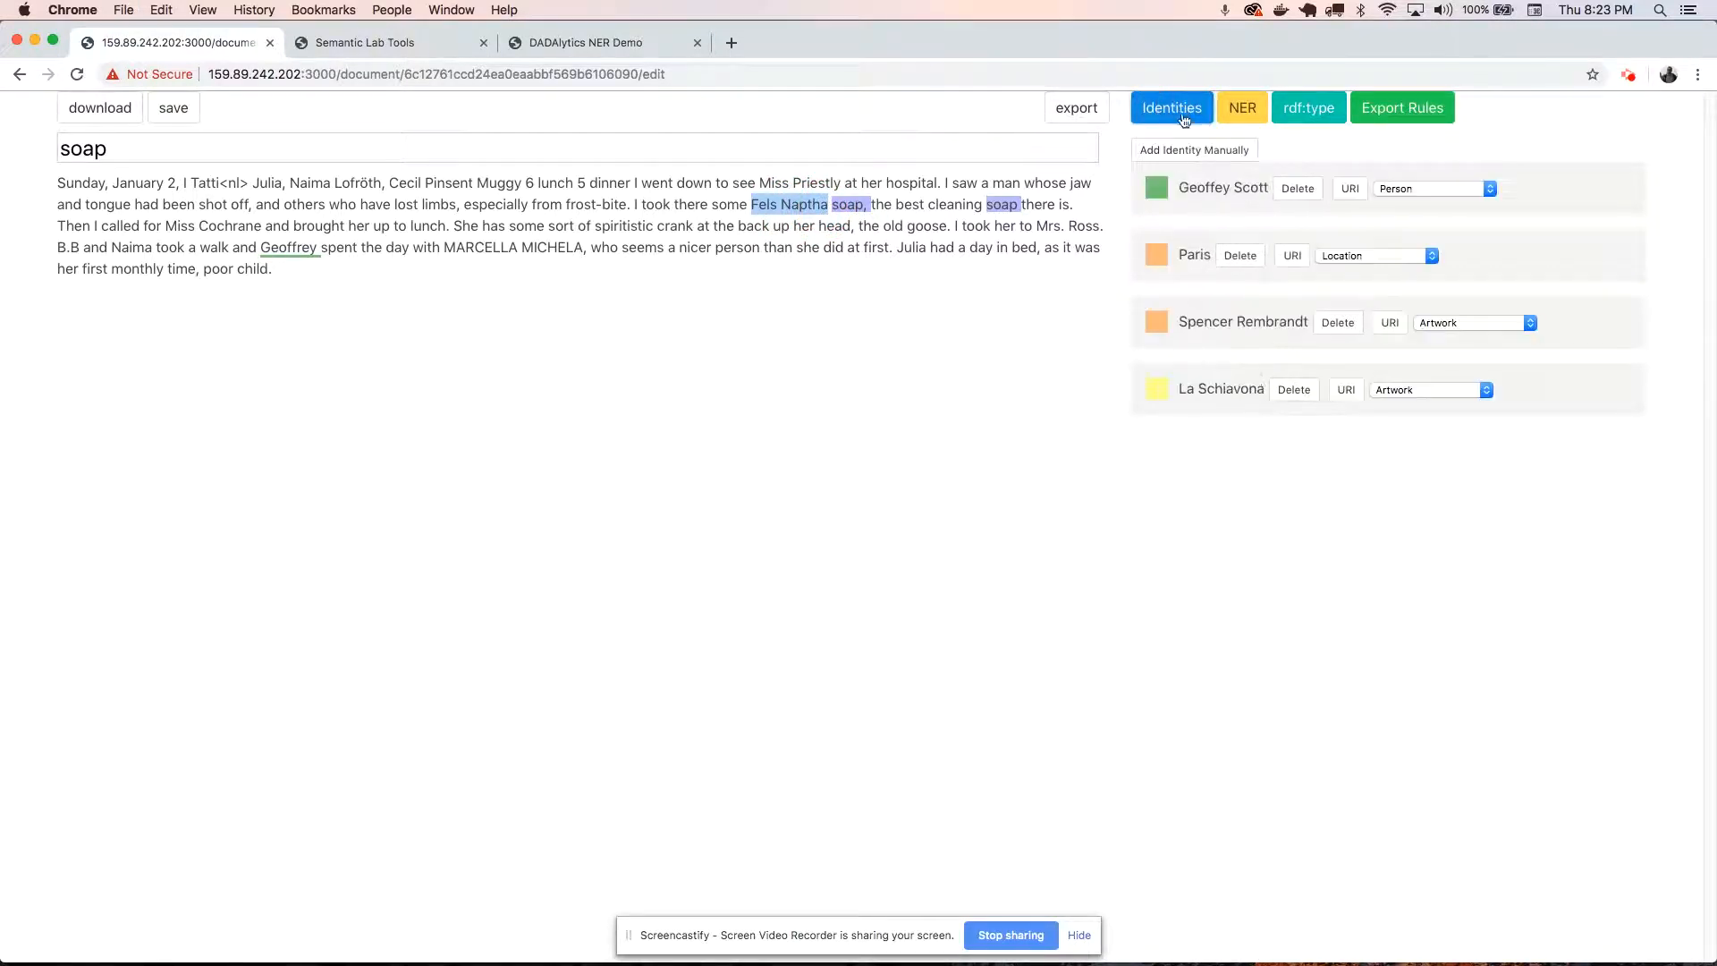
{"action": "left_click", "coordinate": [1181, 149]}
{"action": "key", "text": "super+v"}
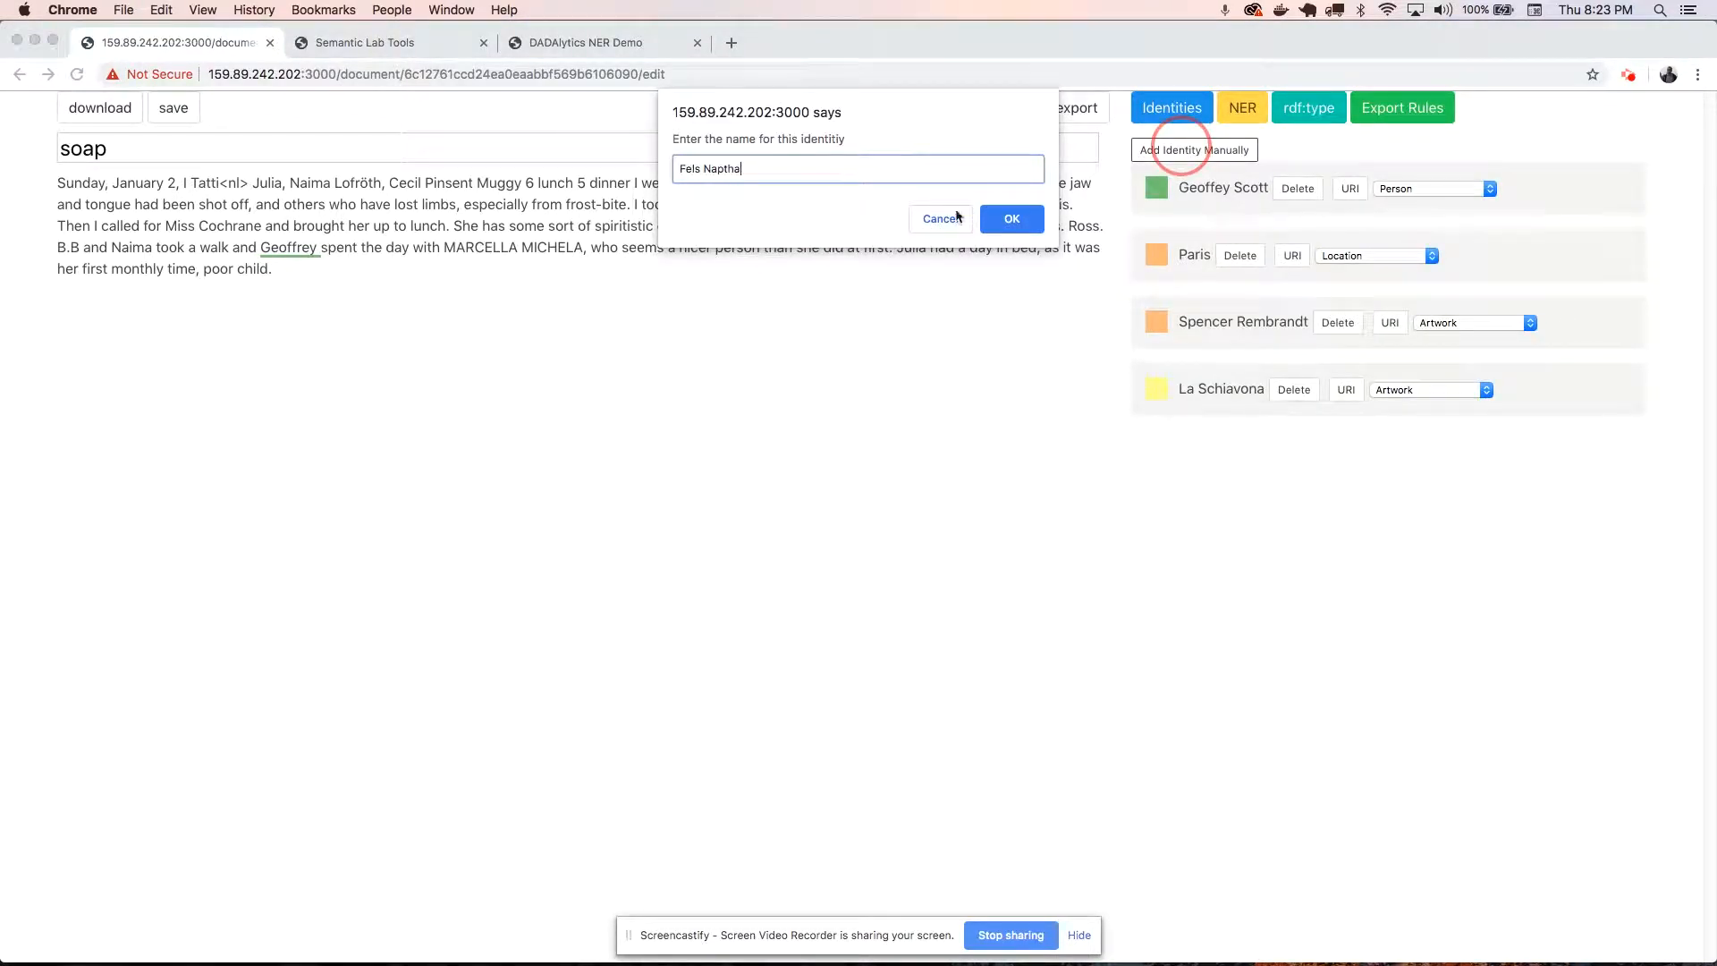
{"action": "left_click", "coordinate": [1014, 220]}
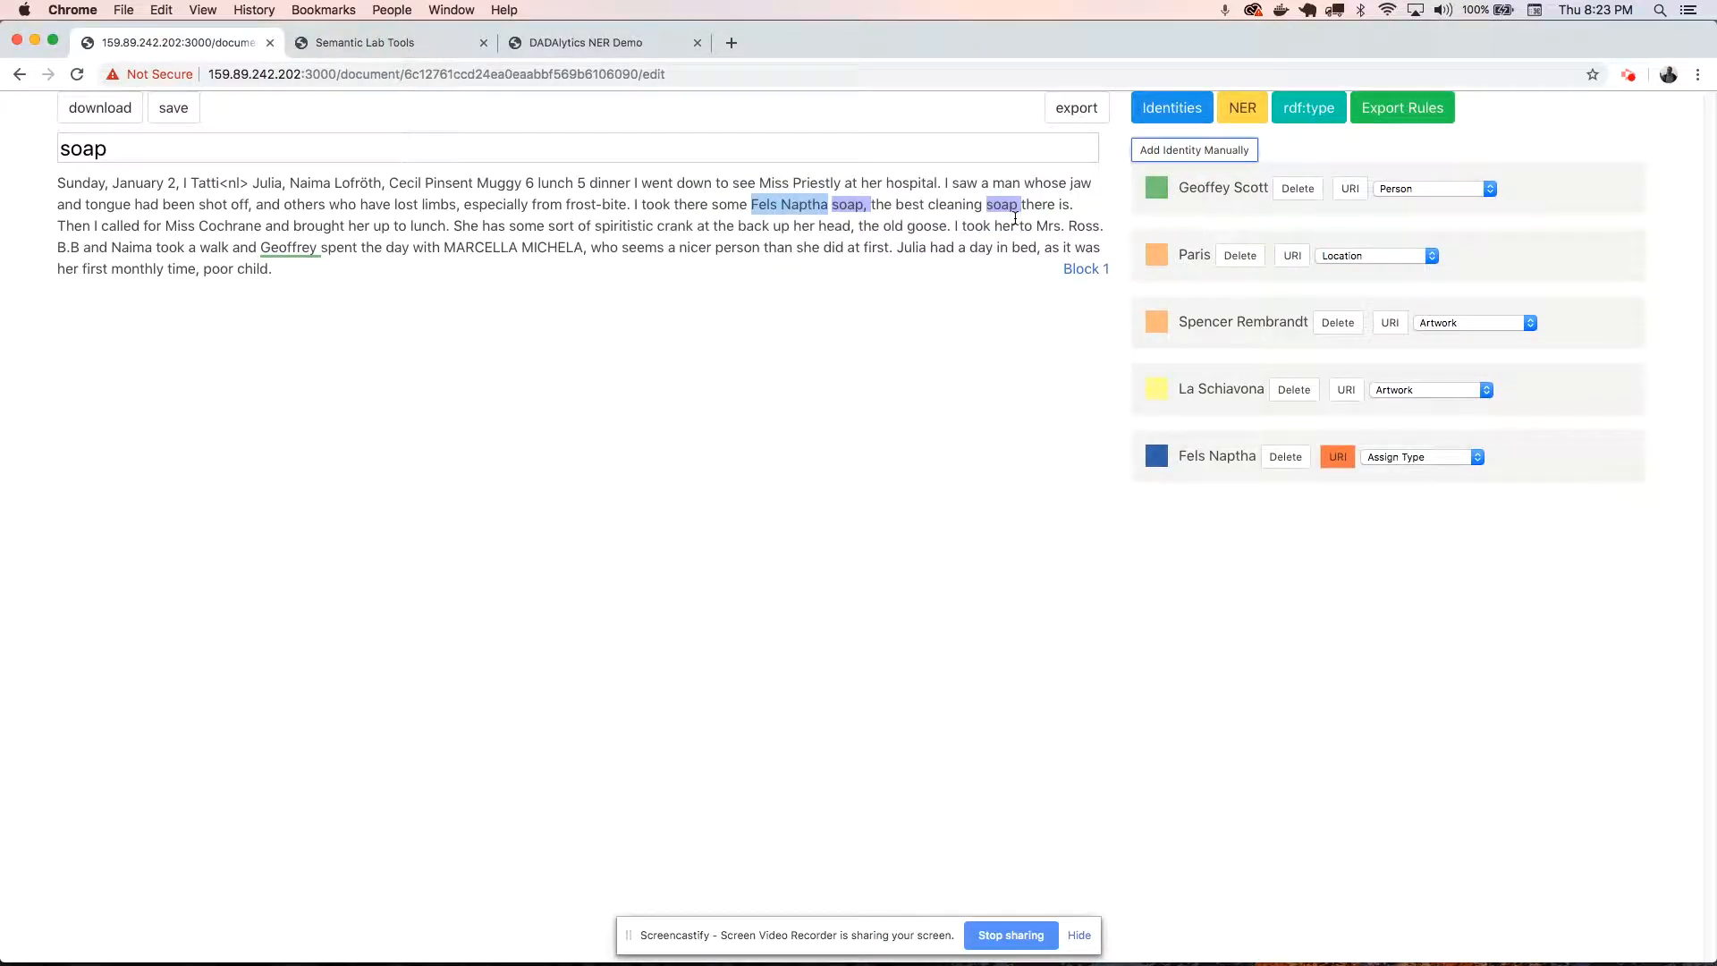
{"action": "left_click", "coordinate": [1159, 458]}
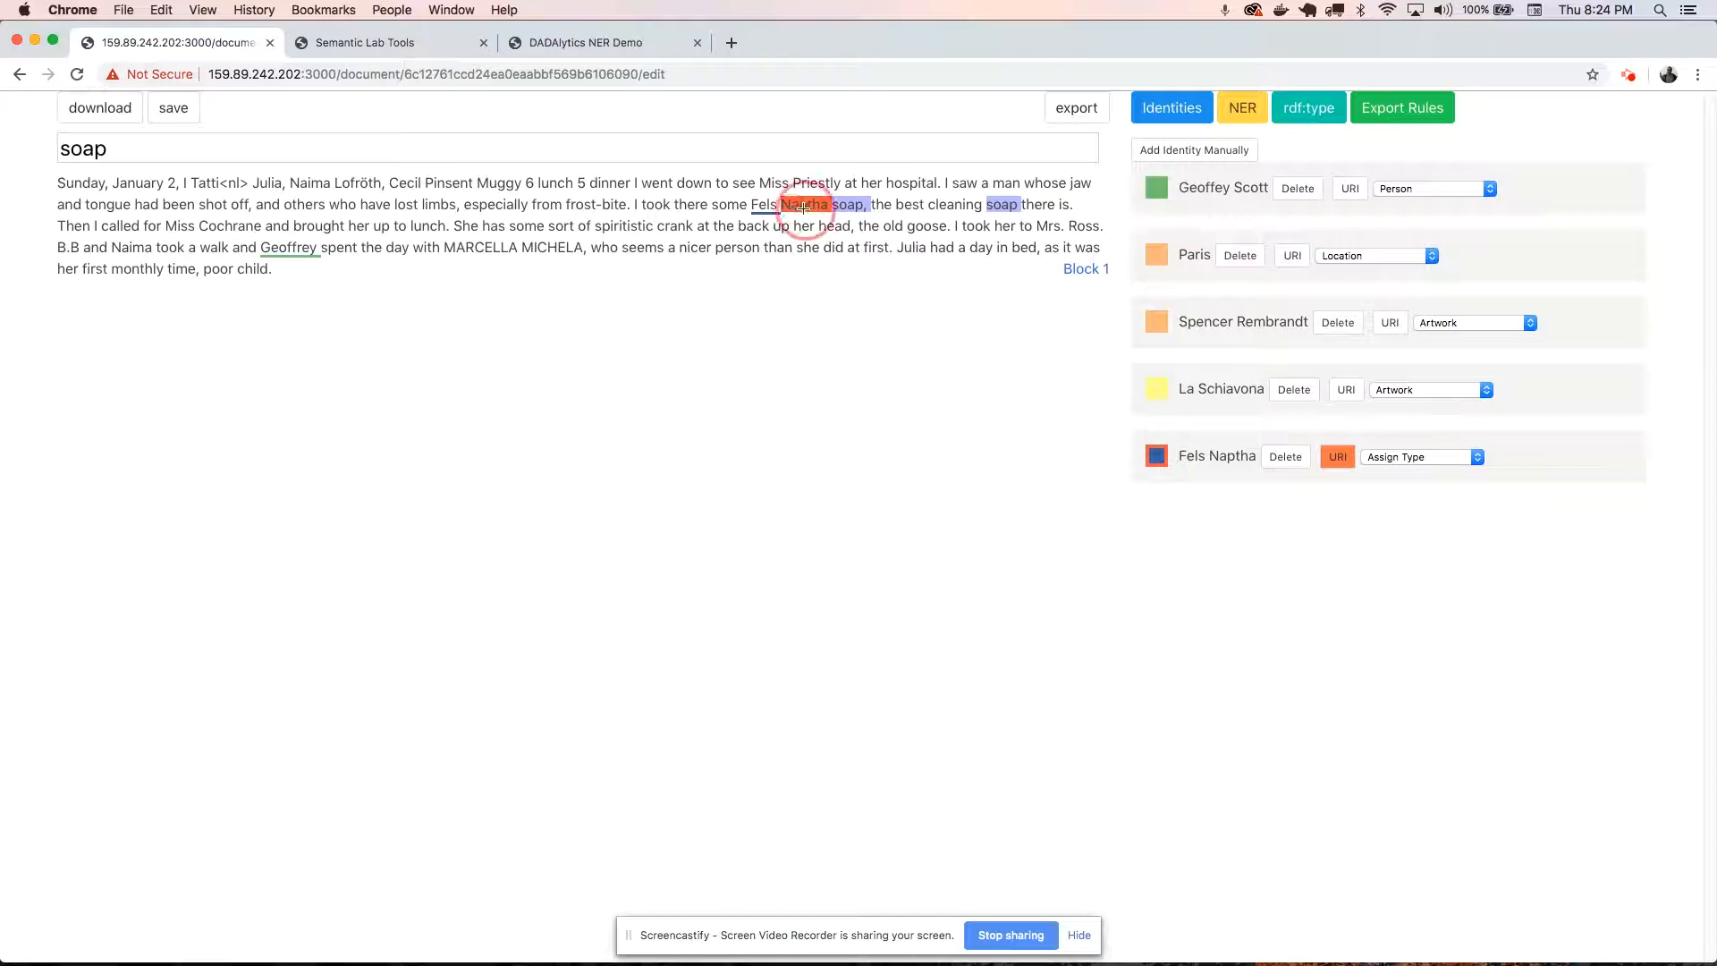
{"action": "left_click", "coordinate": [1346, 463]}
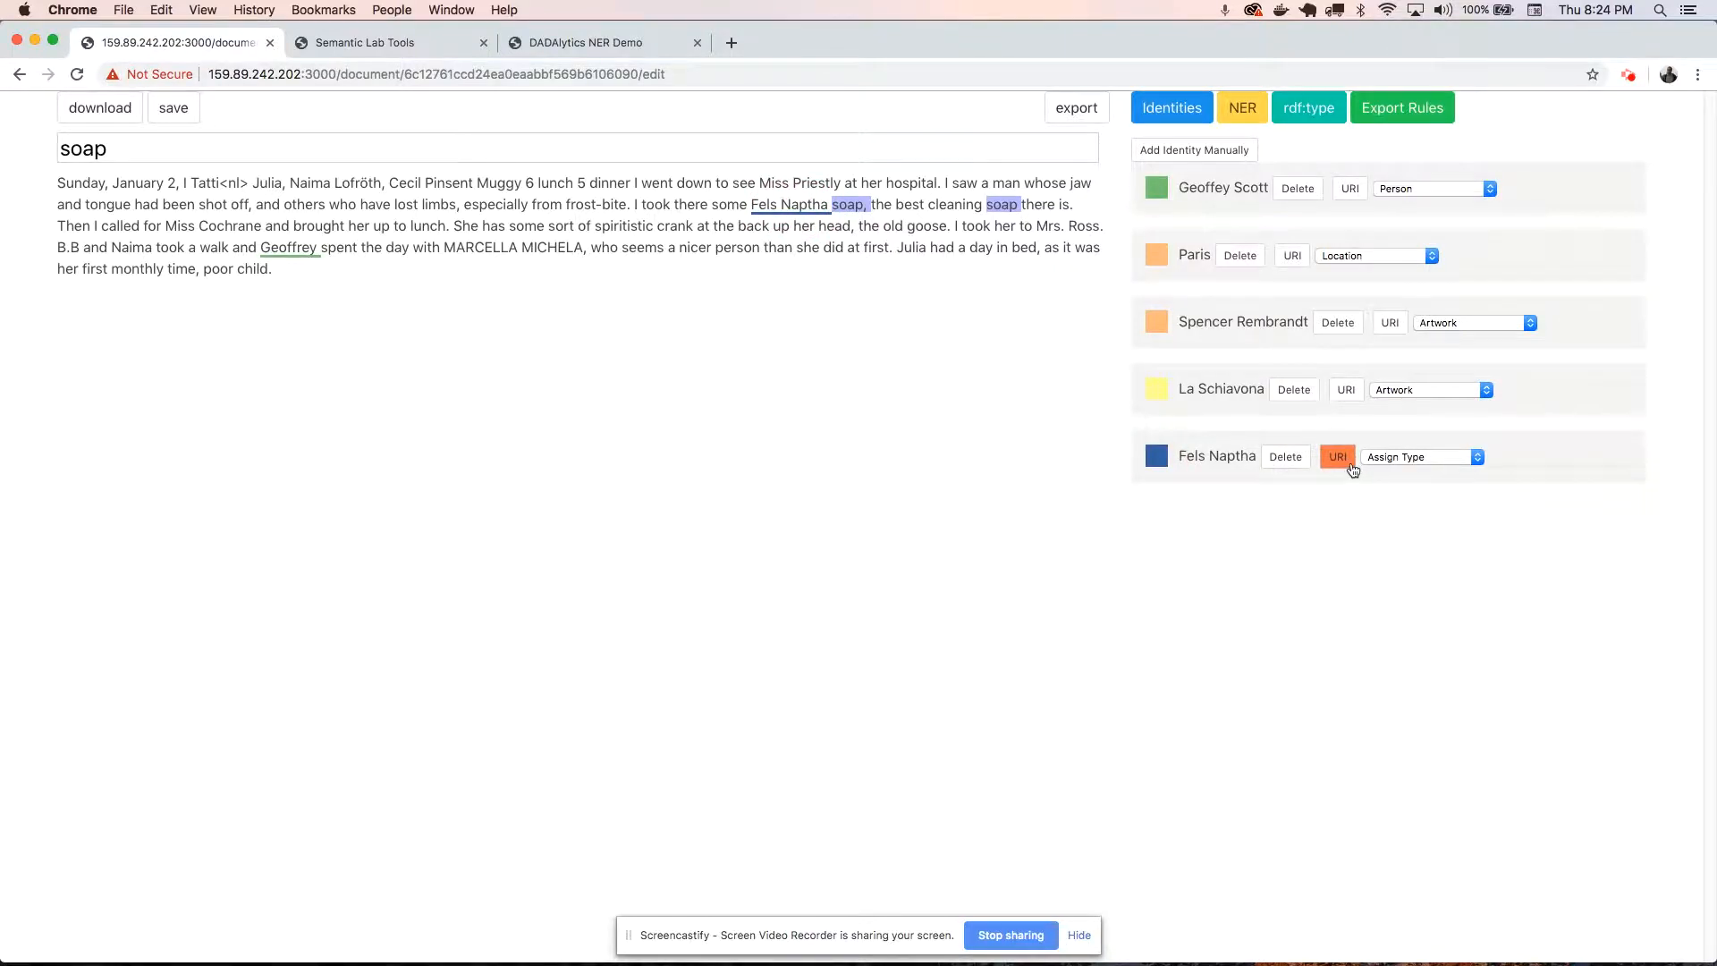
{"action": "key", "text": "super+v"}
{"action": "key", "text": "super+z"}
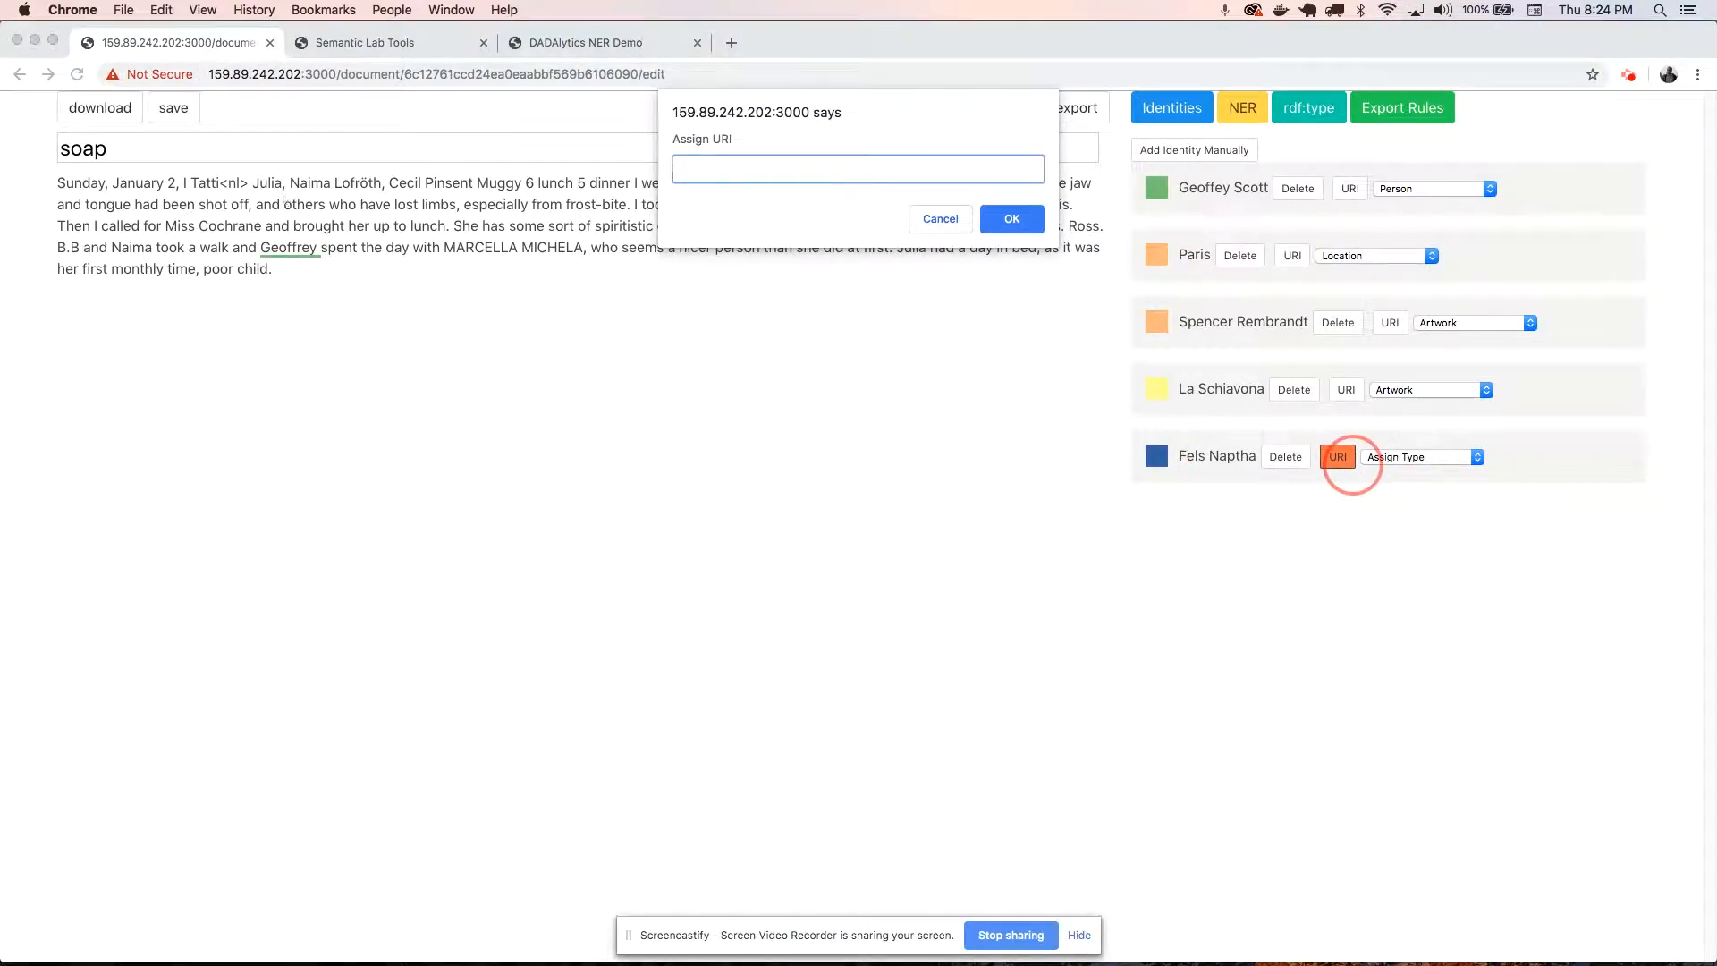
{"action": "left_click", "coordinate": [826, 163]}
{"action": "type", "text": "http://base.semlab.io/w/"}
{"action": "type", "text": "Q234234234"}
{"action": "key", "text": "Return"}
{"action": "left_click", "coordinate": [1414, 463]}
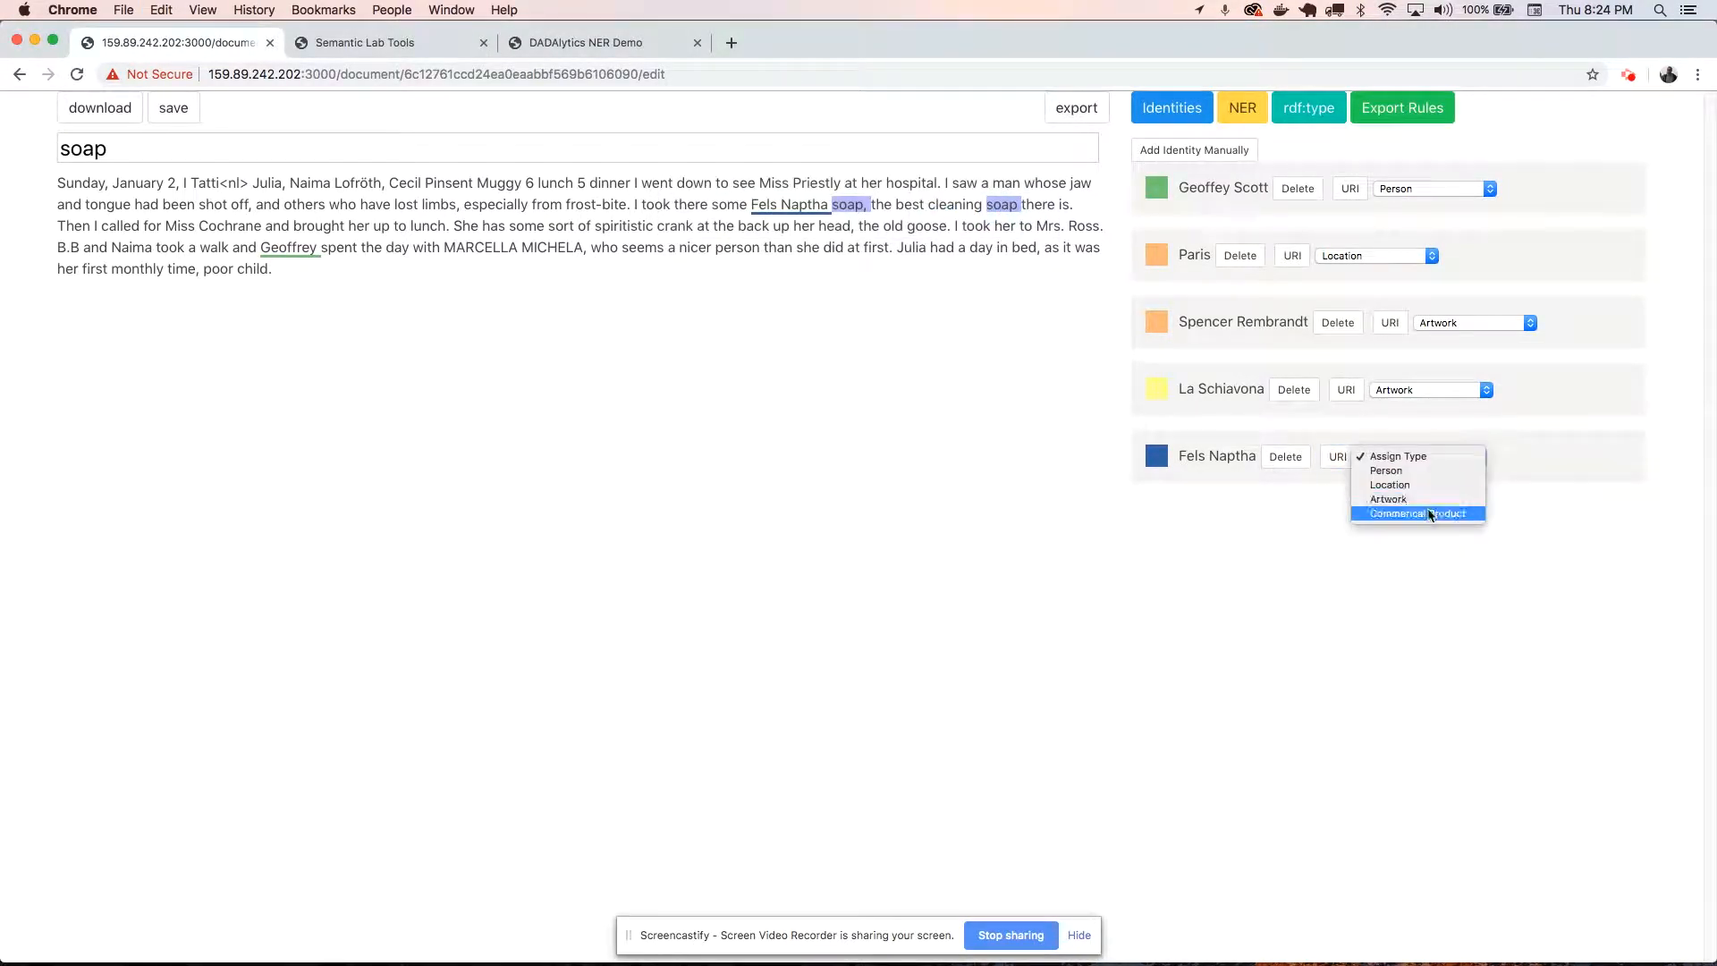
{"action": "left_click", "coordinate": [1430, 514]}
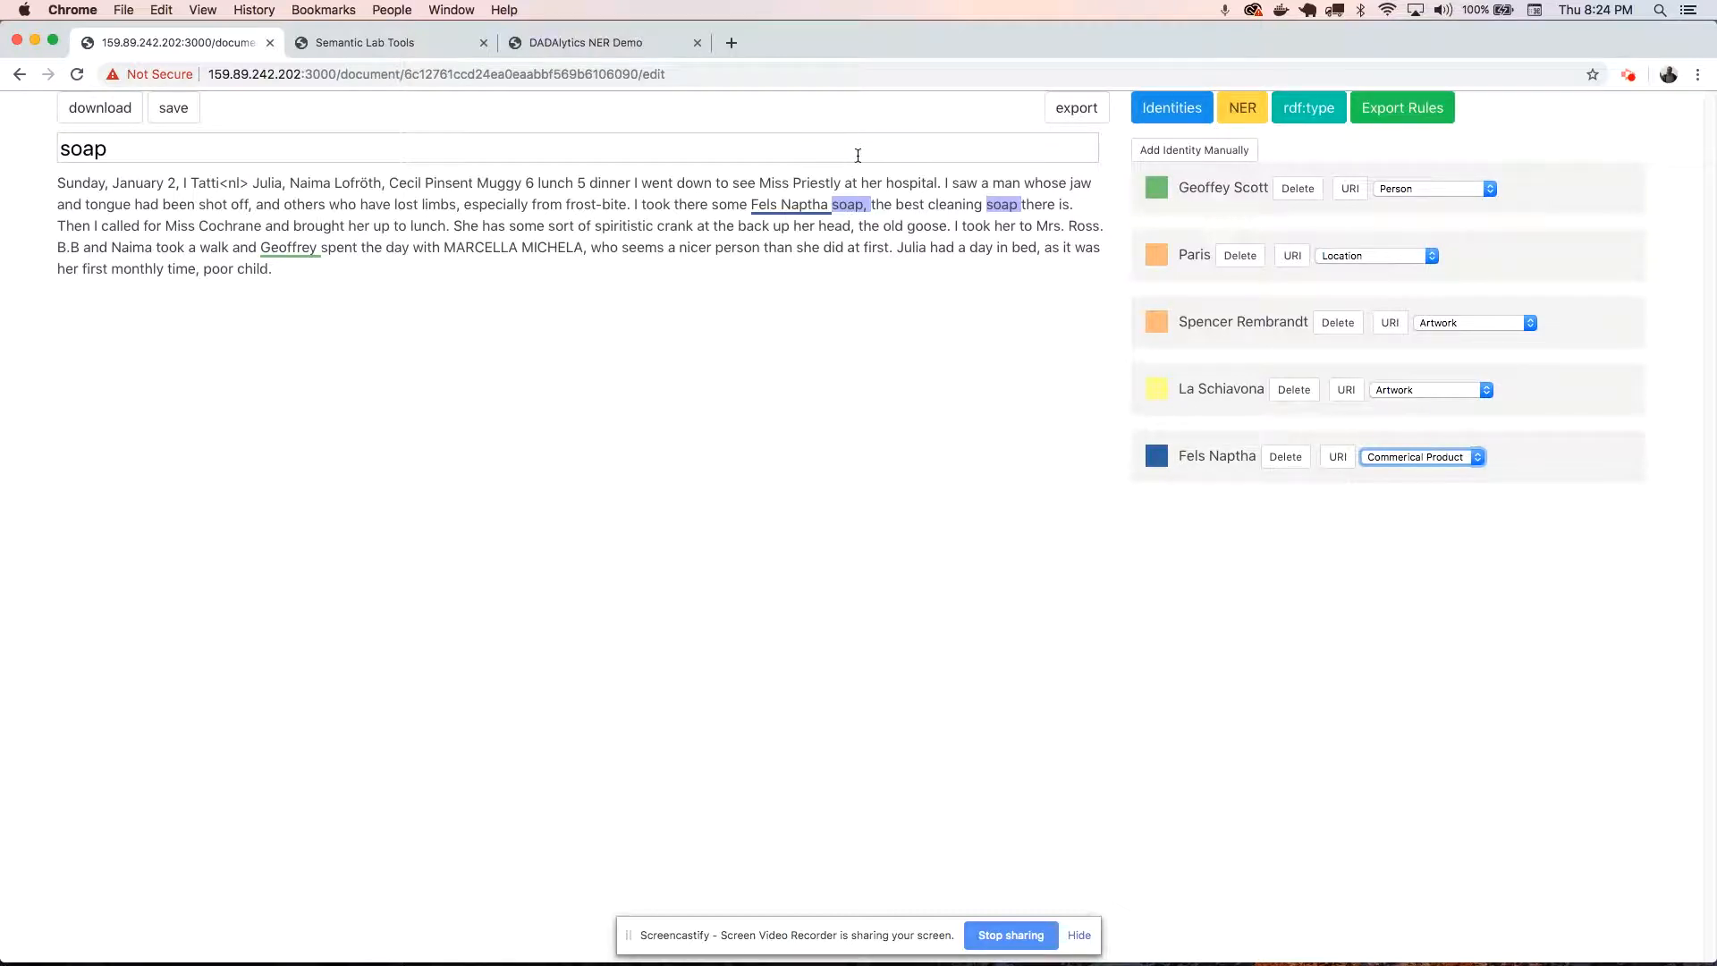
Clear the soap search to list all blocks and save the document.
{"action": "left_click", "coordinate": [858, 156]}
{"action": "key", "text": "BackSpace"}
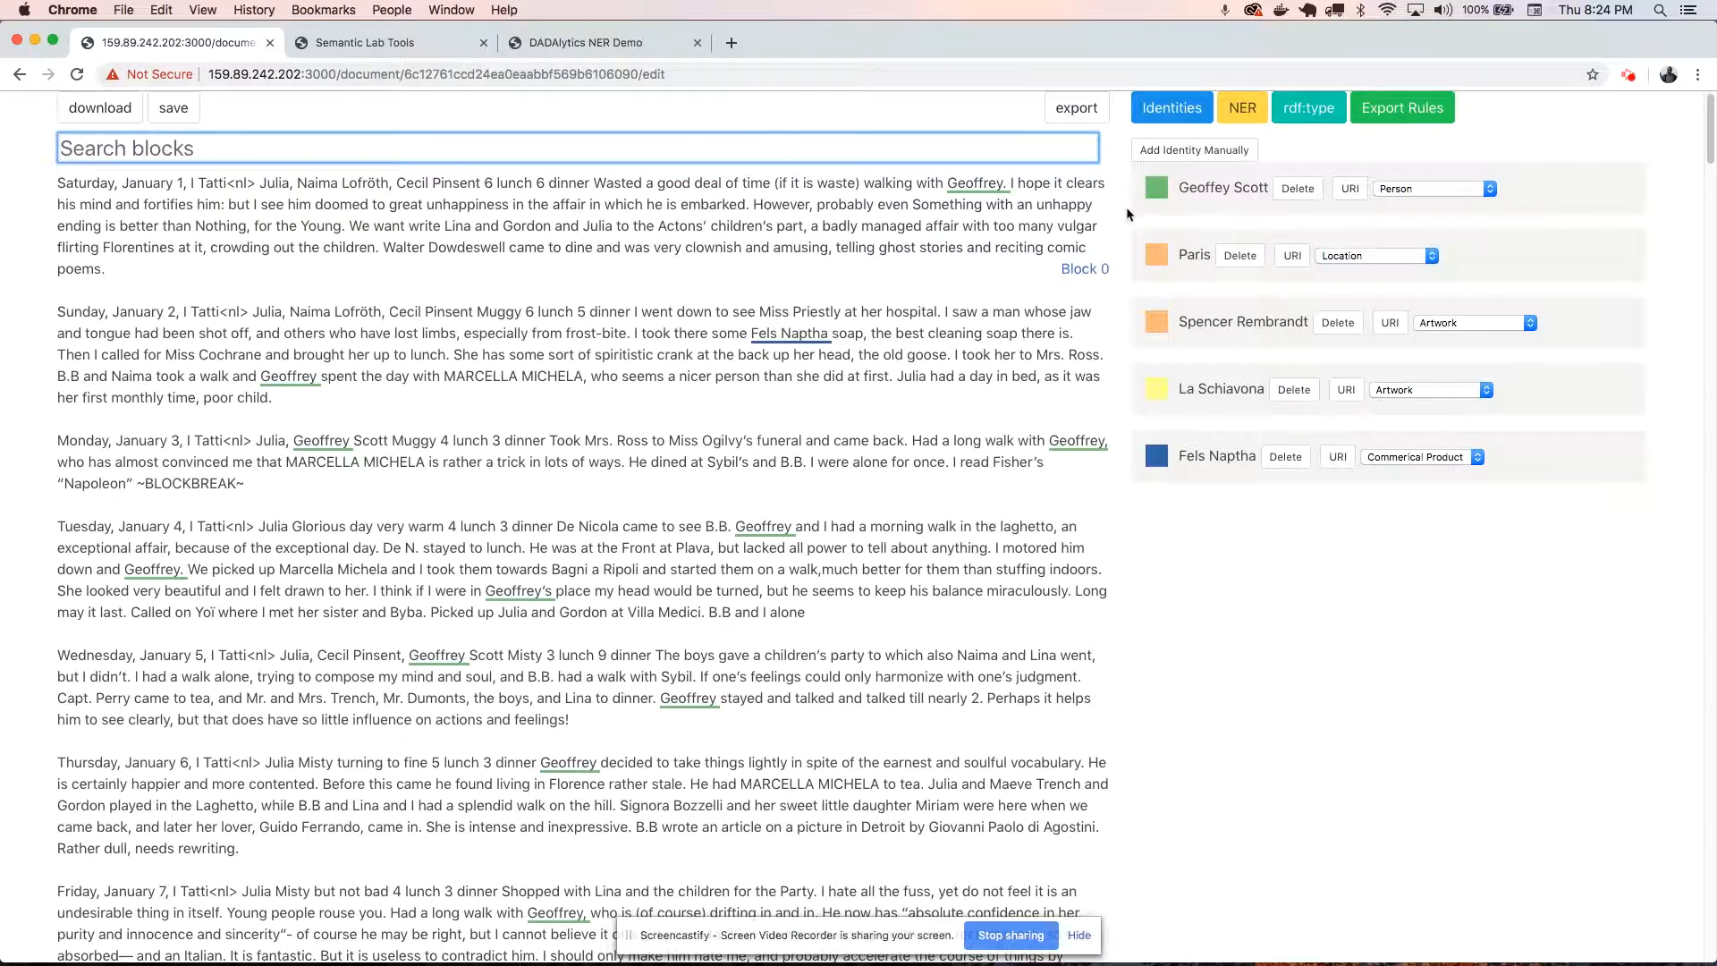
{"action": "left_click", "coordinate": [170, 108]}
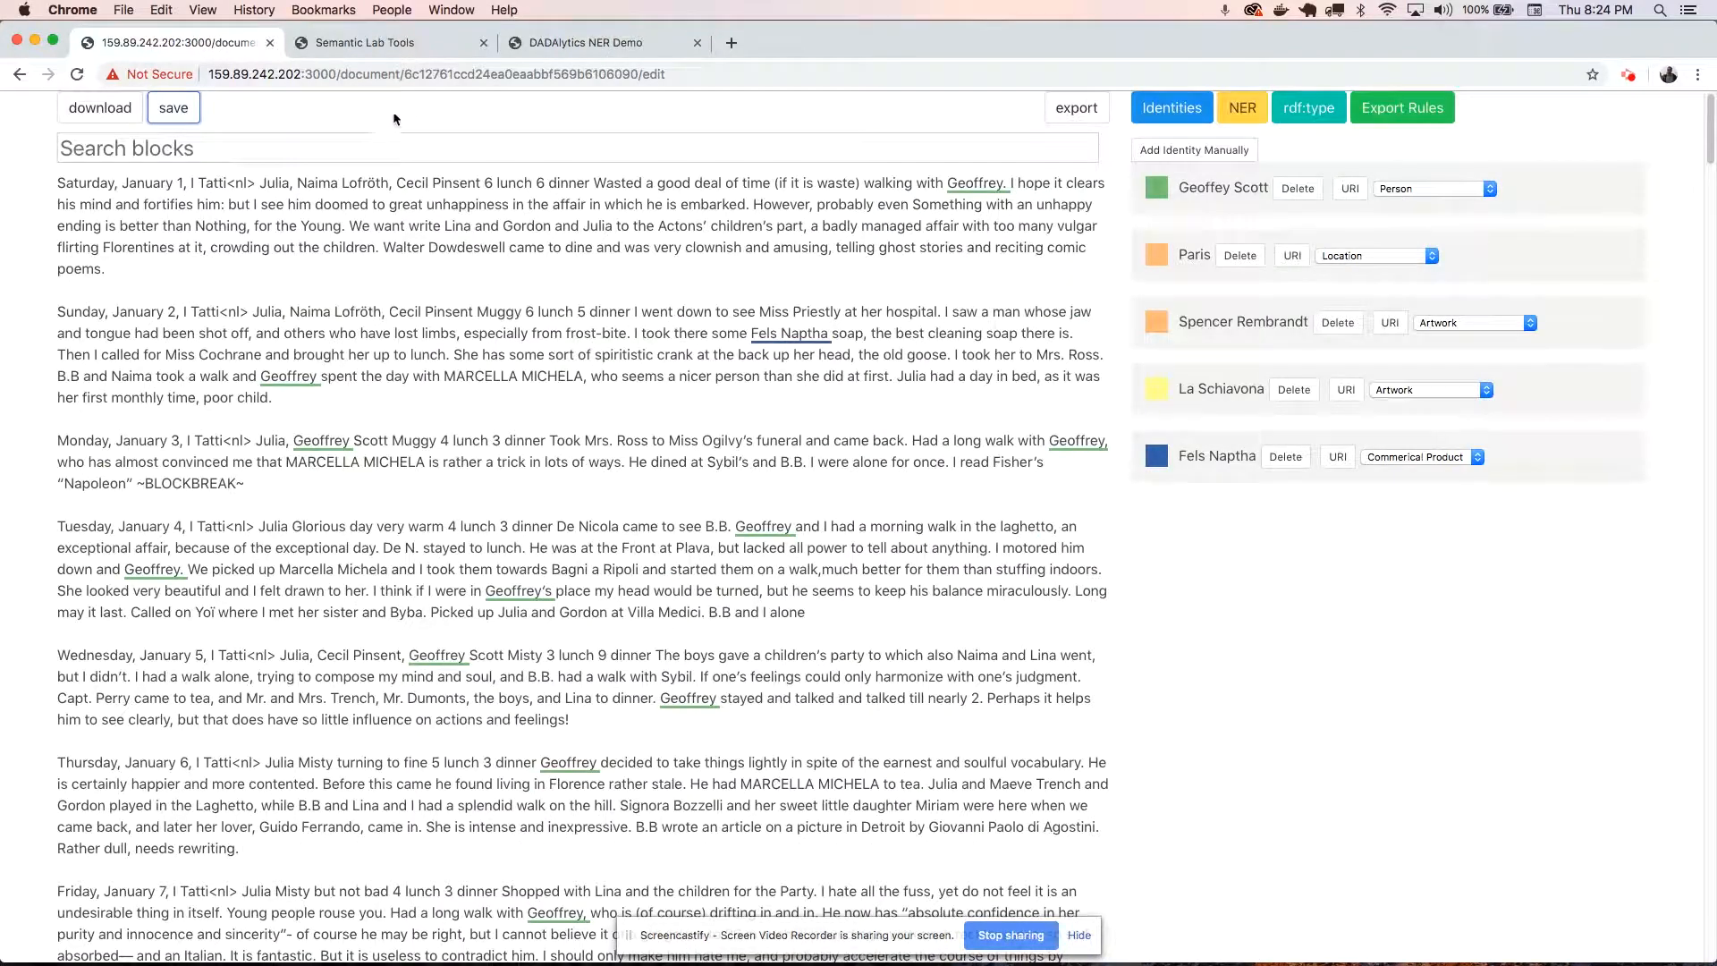
Reload the saved document, check its address, and review the underlined mentions in the January entries.
{"action": "key", "text": "super+r"}
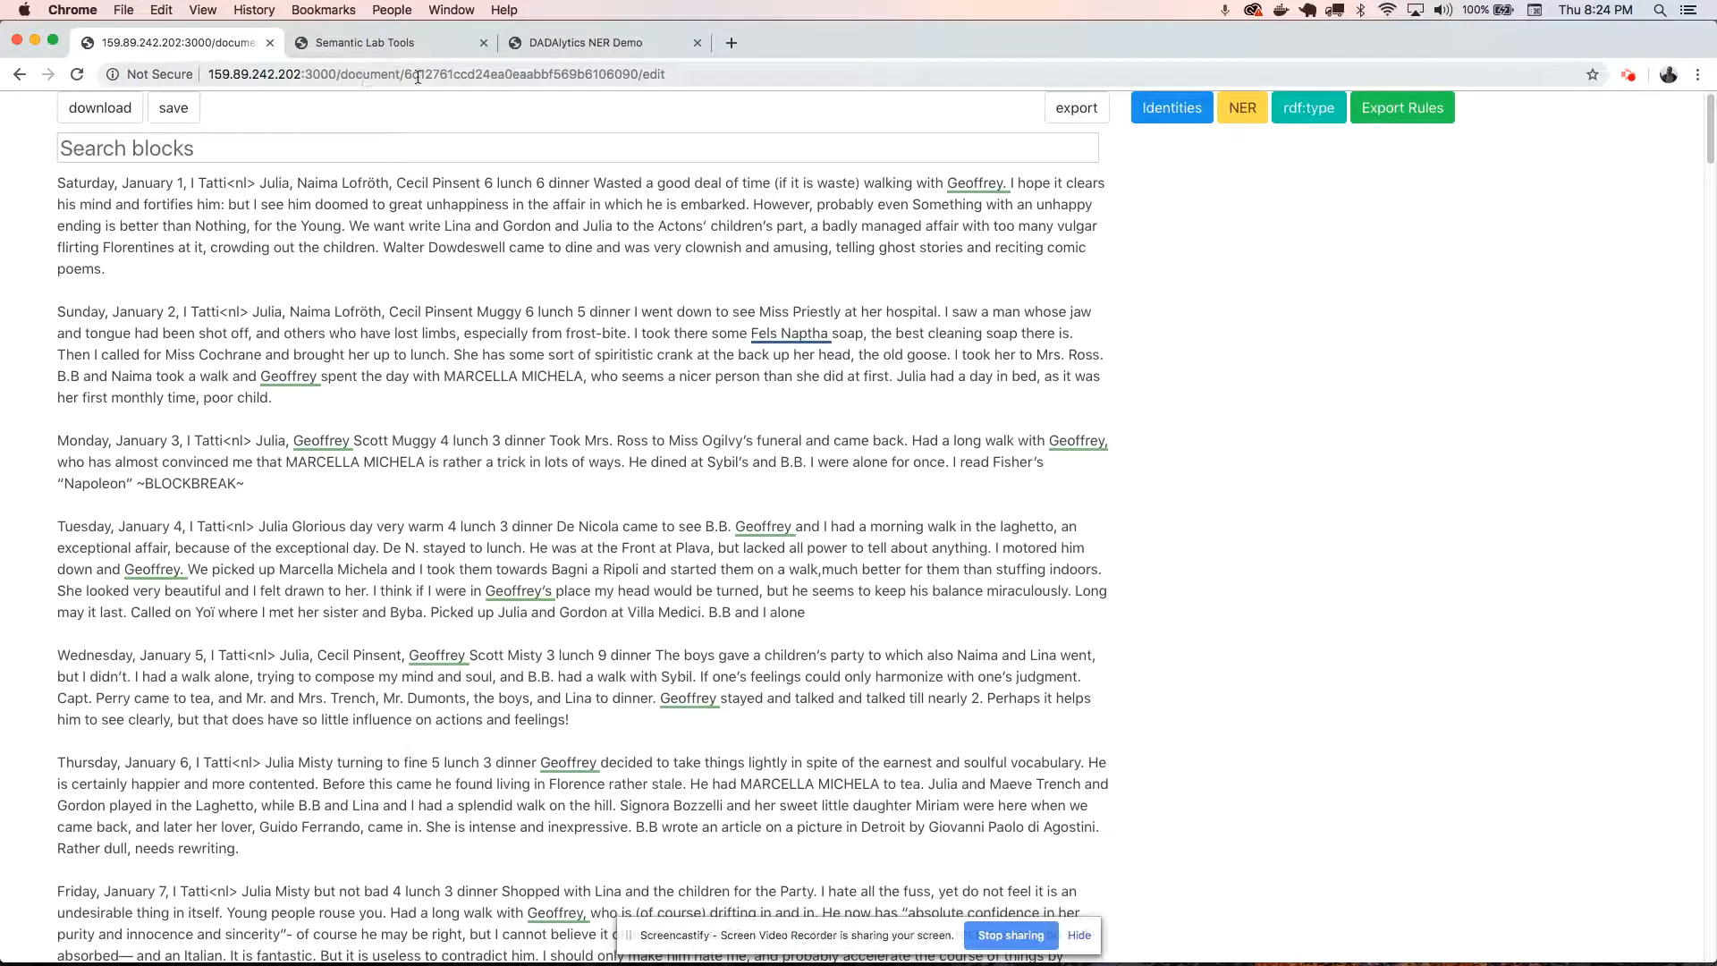
{"action": "left_click", "coordinate": [510, 75]}
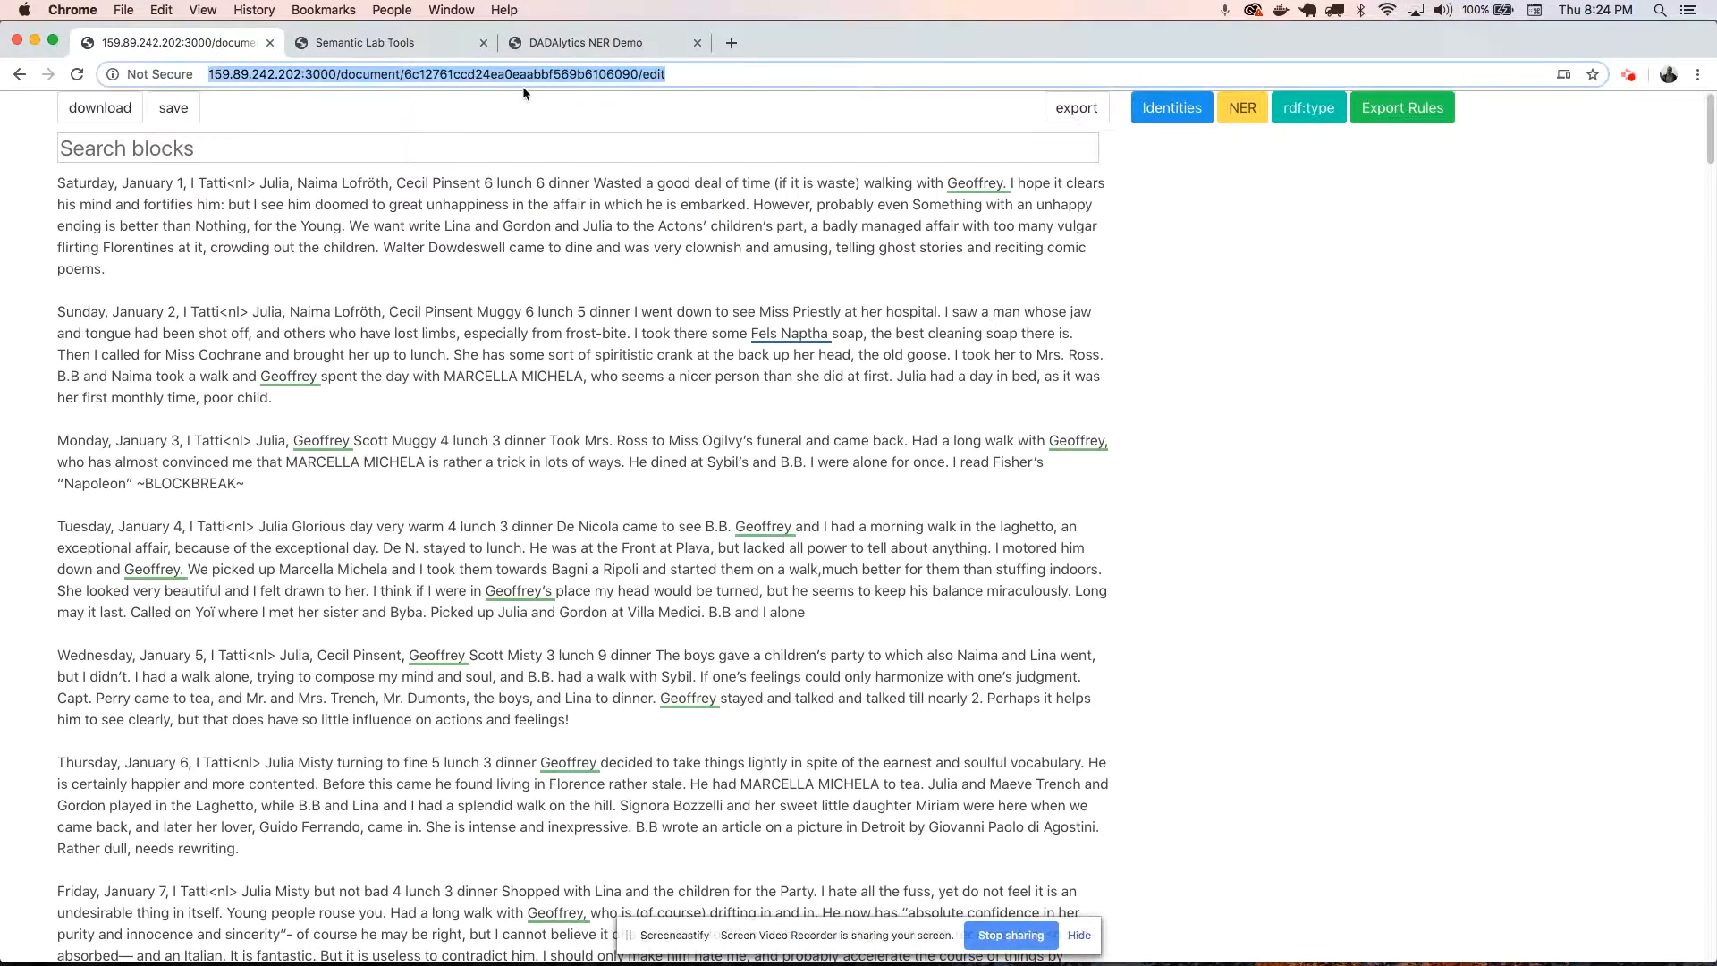
{"action": "left_click", "coordinate": [749, 109]}
{"action": "scroll", "coordinate": [753, 146], "scroll_direction": "down", "scroll_amount": 15}
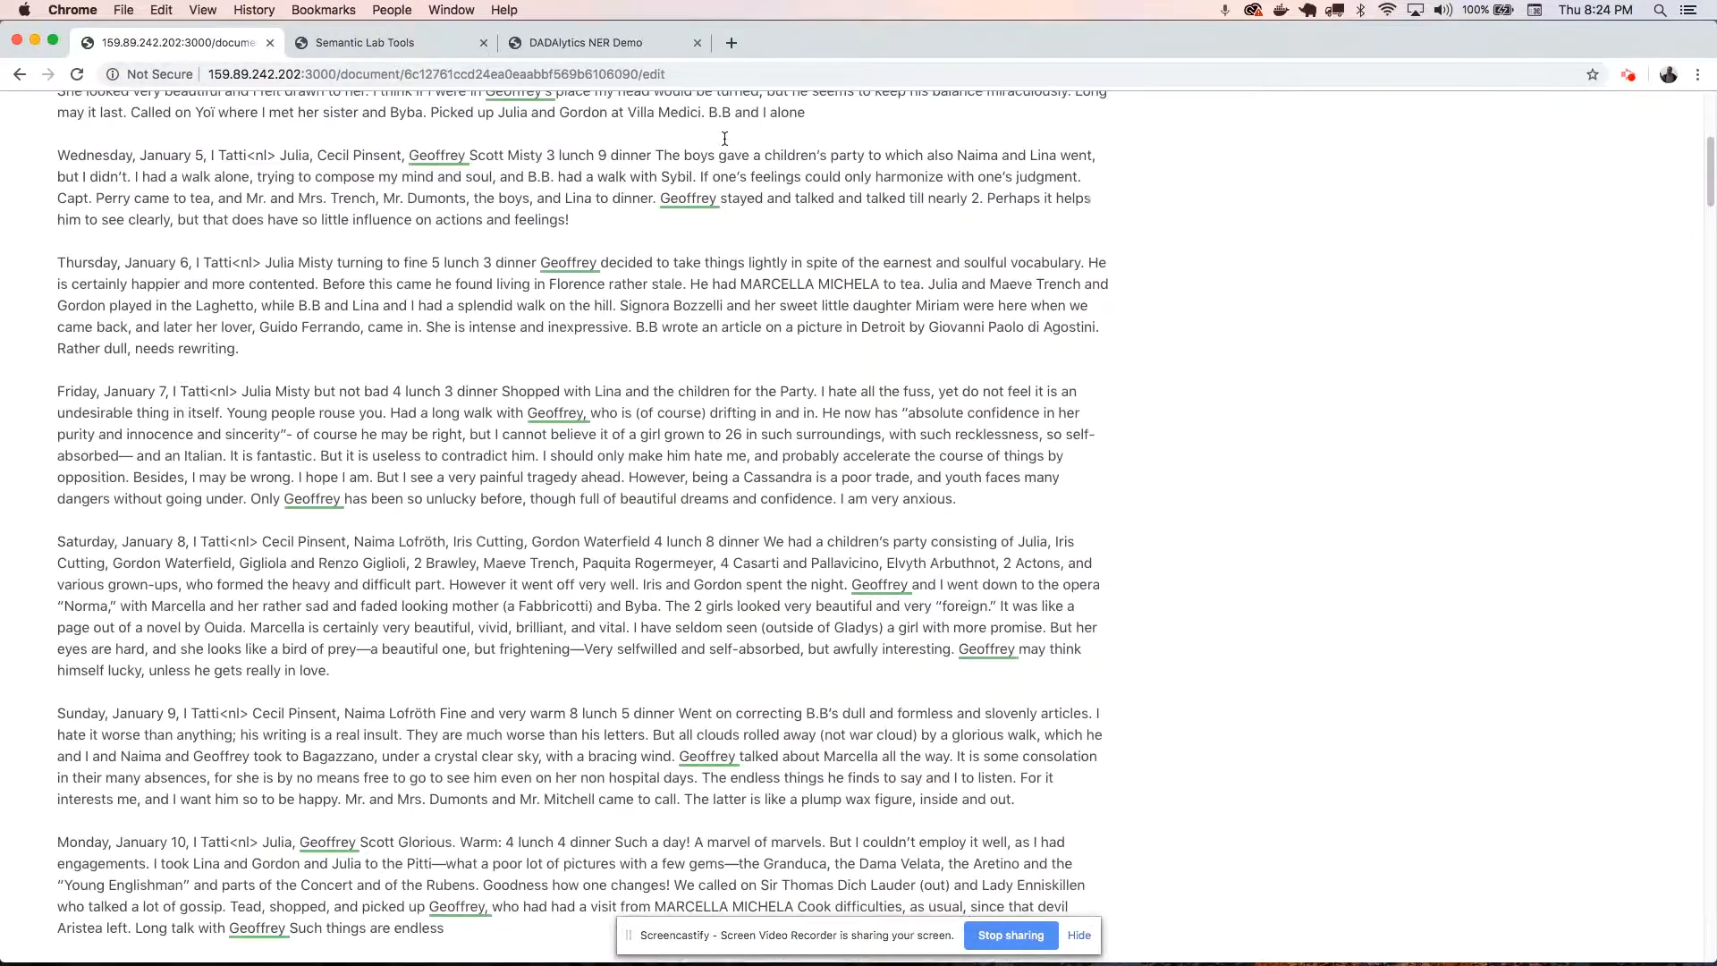
Review the reloaded document's identities, NER entities and rdf:type definitions.
{"action": "scroll", "coordinate": [984, 134], "scroll_direction": "up", "scroll_amount": 15}
{"action": "left_click", "coordinate": [1241, 109]}
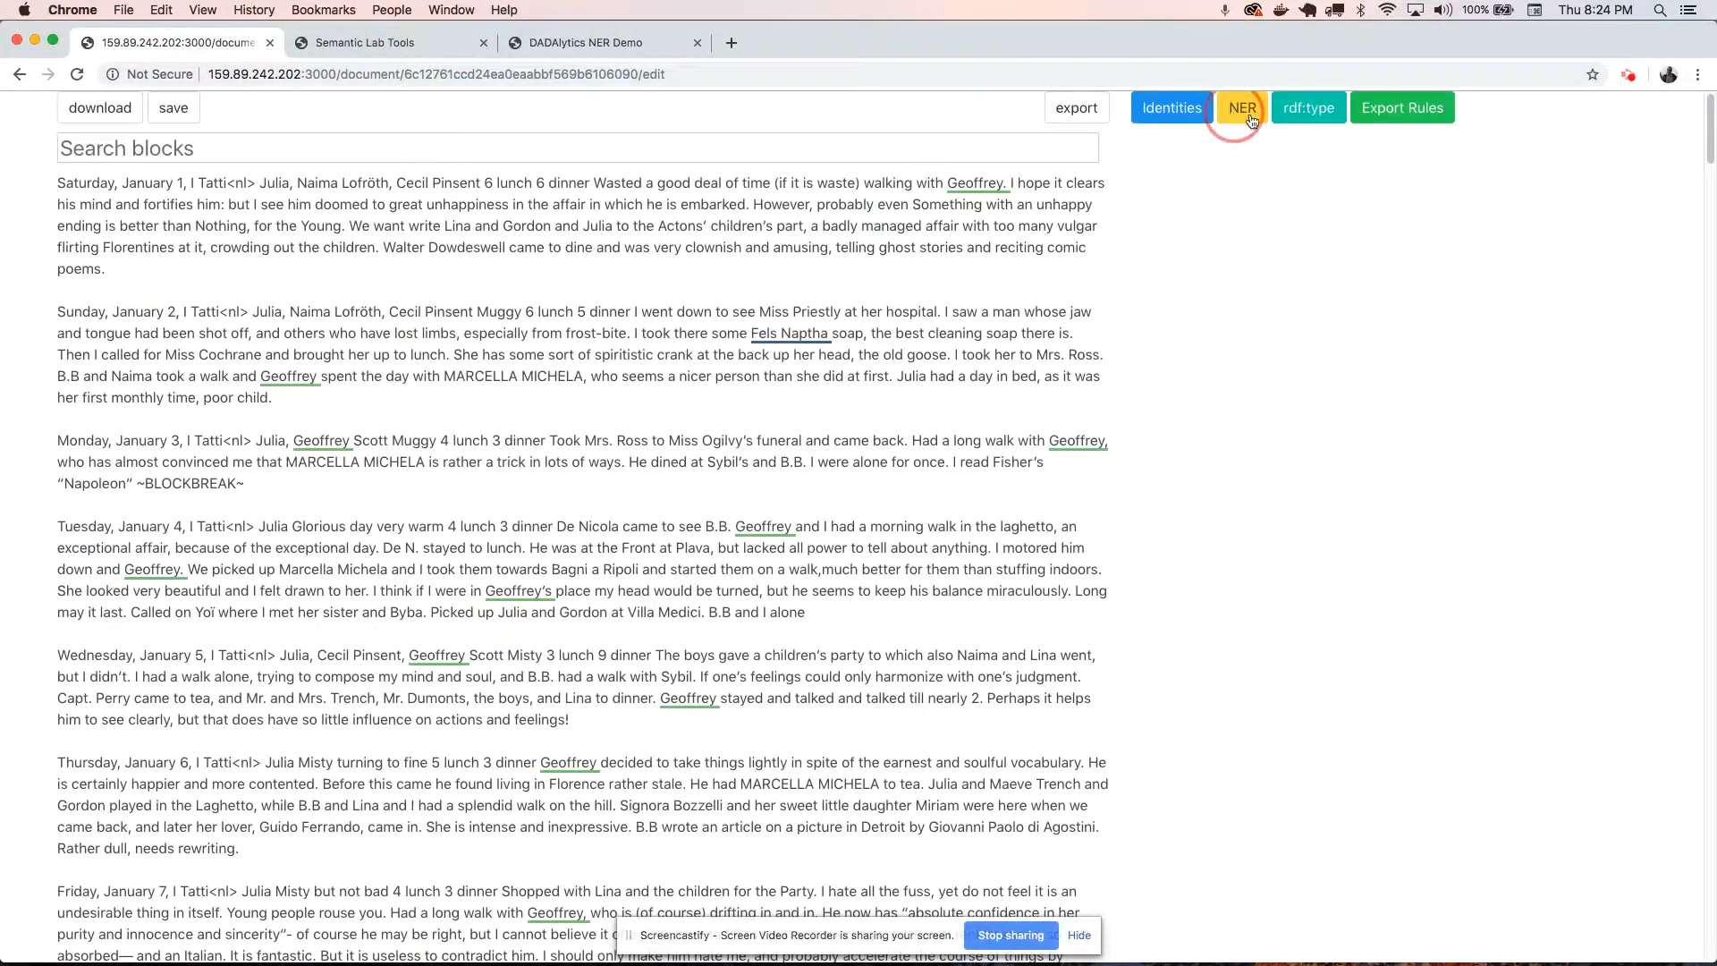
{"action": "left_click", "coordinate": [1177, 115]}
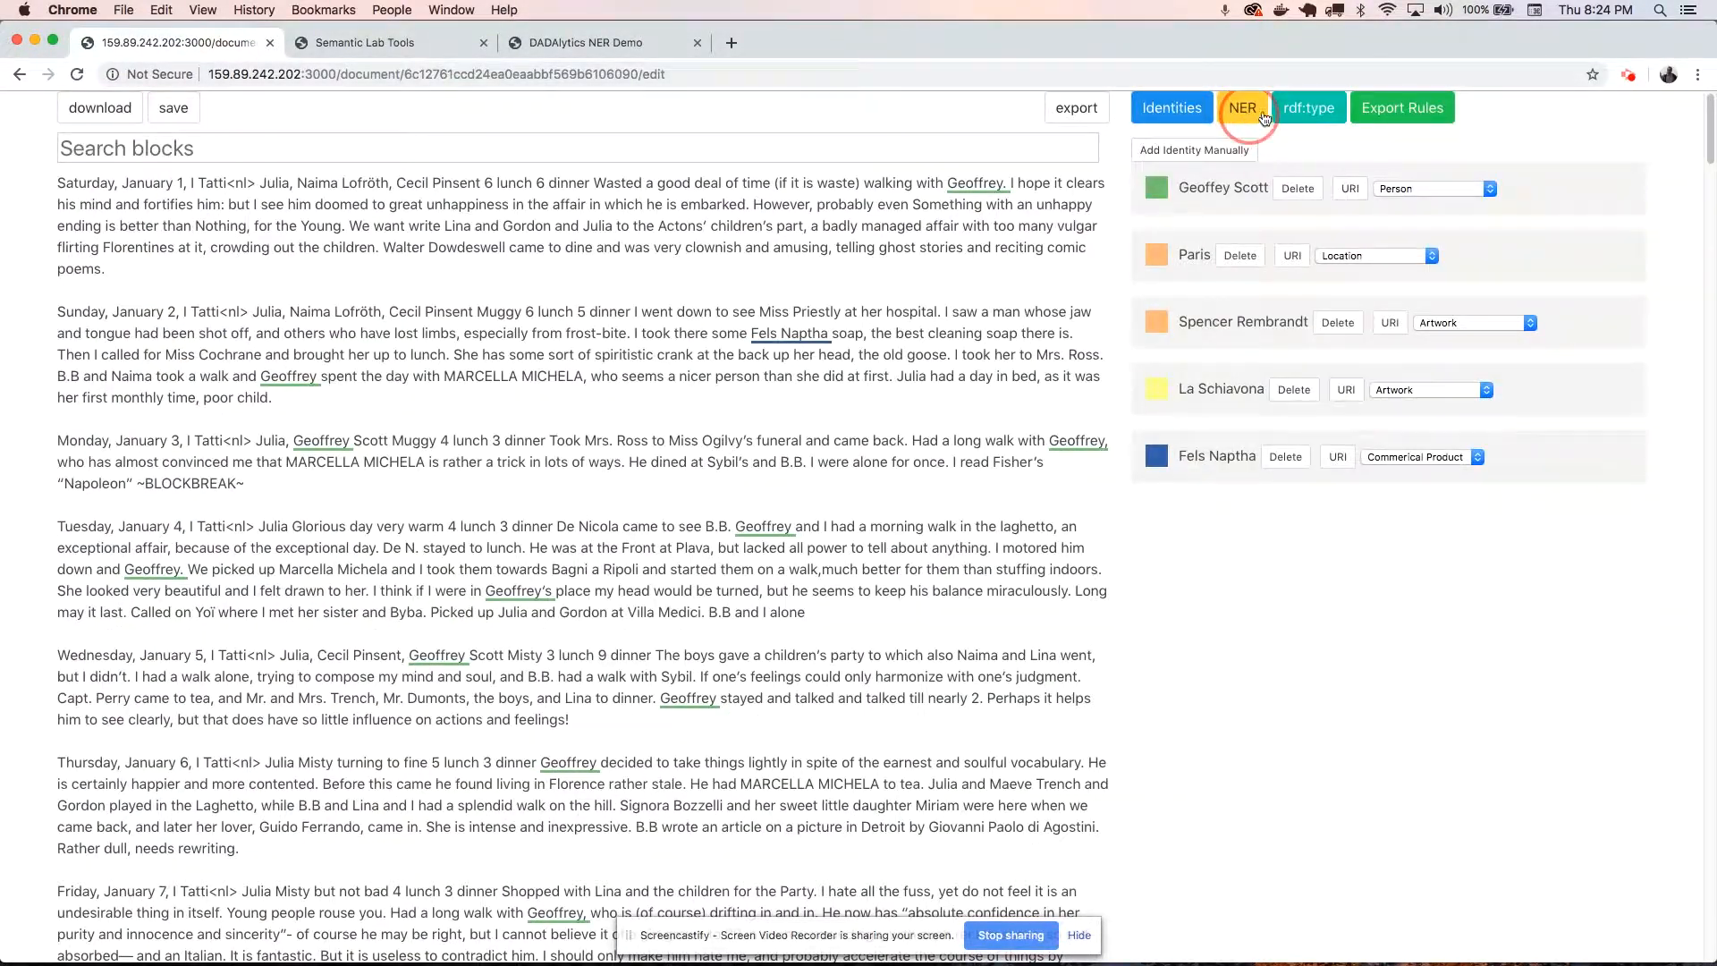
{"action": "left_click", "coordinate": [1242, 109]}
{"action": "left_click", "coordinate": [1306, 107]}
{"action": "left_click", "coordinate": [1178, 109]}
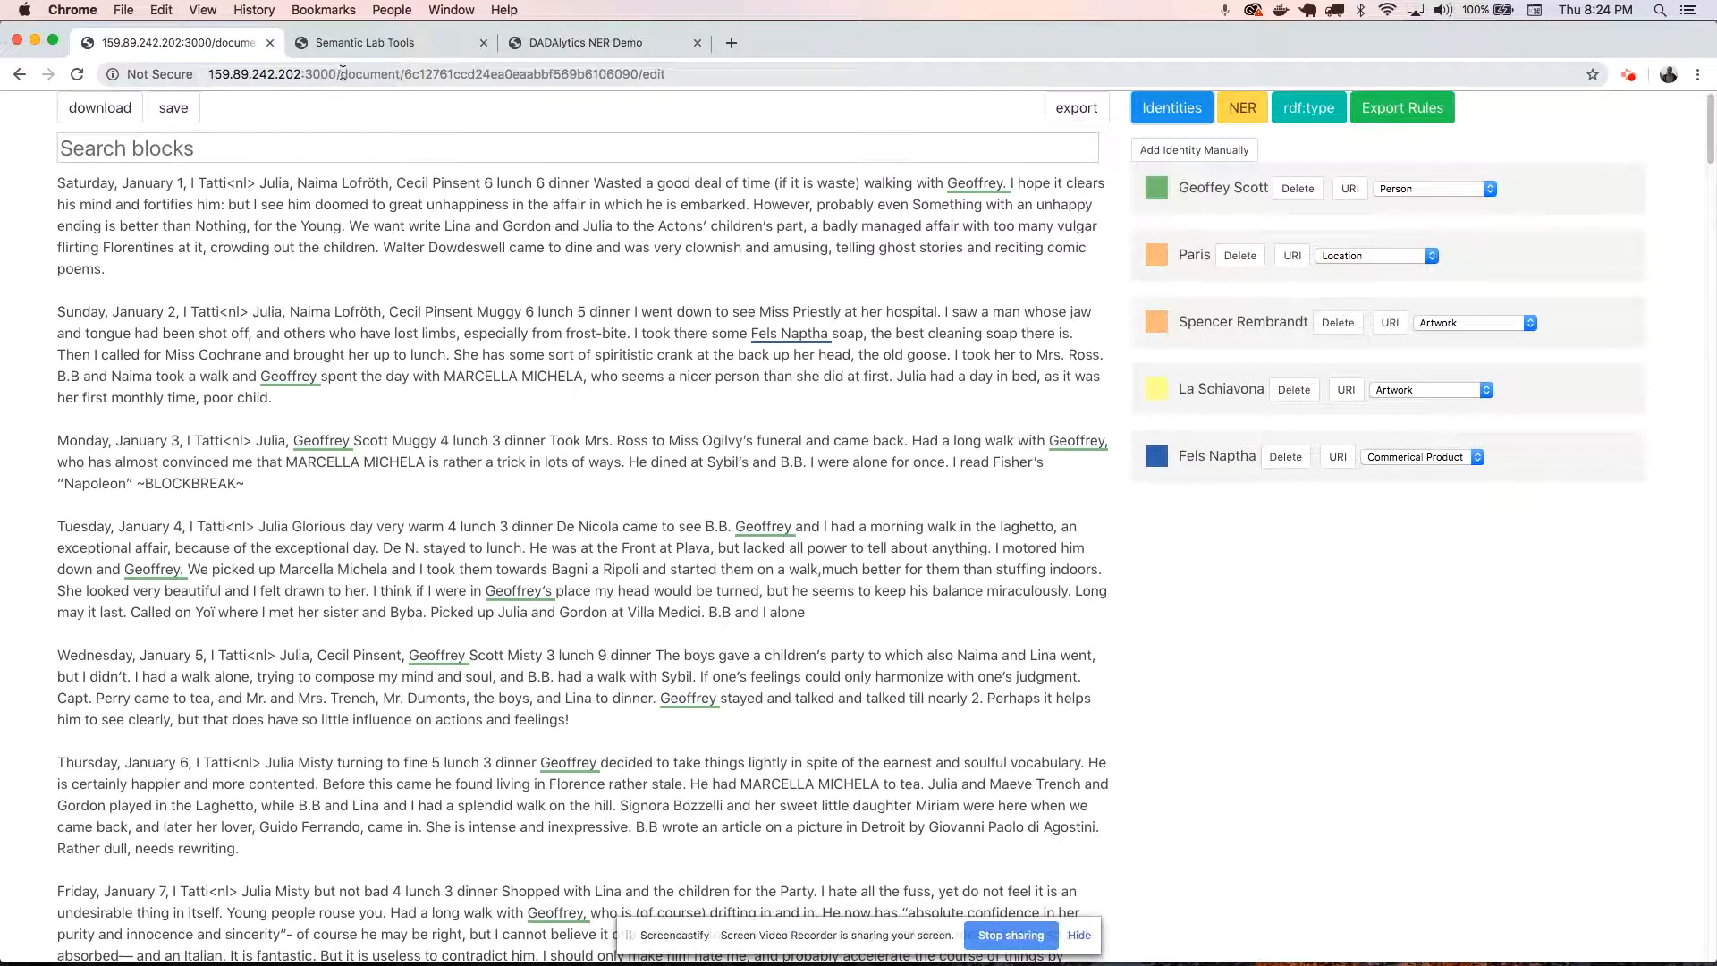
Open the DADAlytics: Sélavy start page in a new browser tab by way of tools.semlab.io.
{"action": "left_click_drag", "start_coordinate": [343, 73], "coordinate": [134, 56]}
{"action": "key", "text": "super+c"}
{"action": "left_click", "coordinate": [731, 42]}
{"action": "key", "text": "super+v"}
{"action": "key", "text": "super+a"}
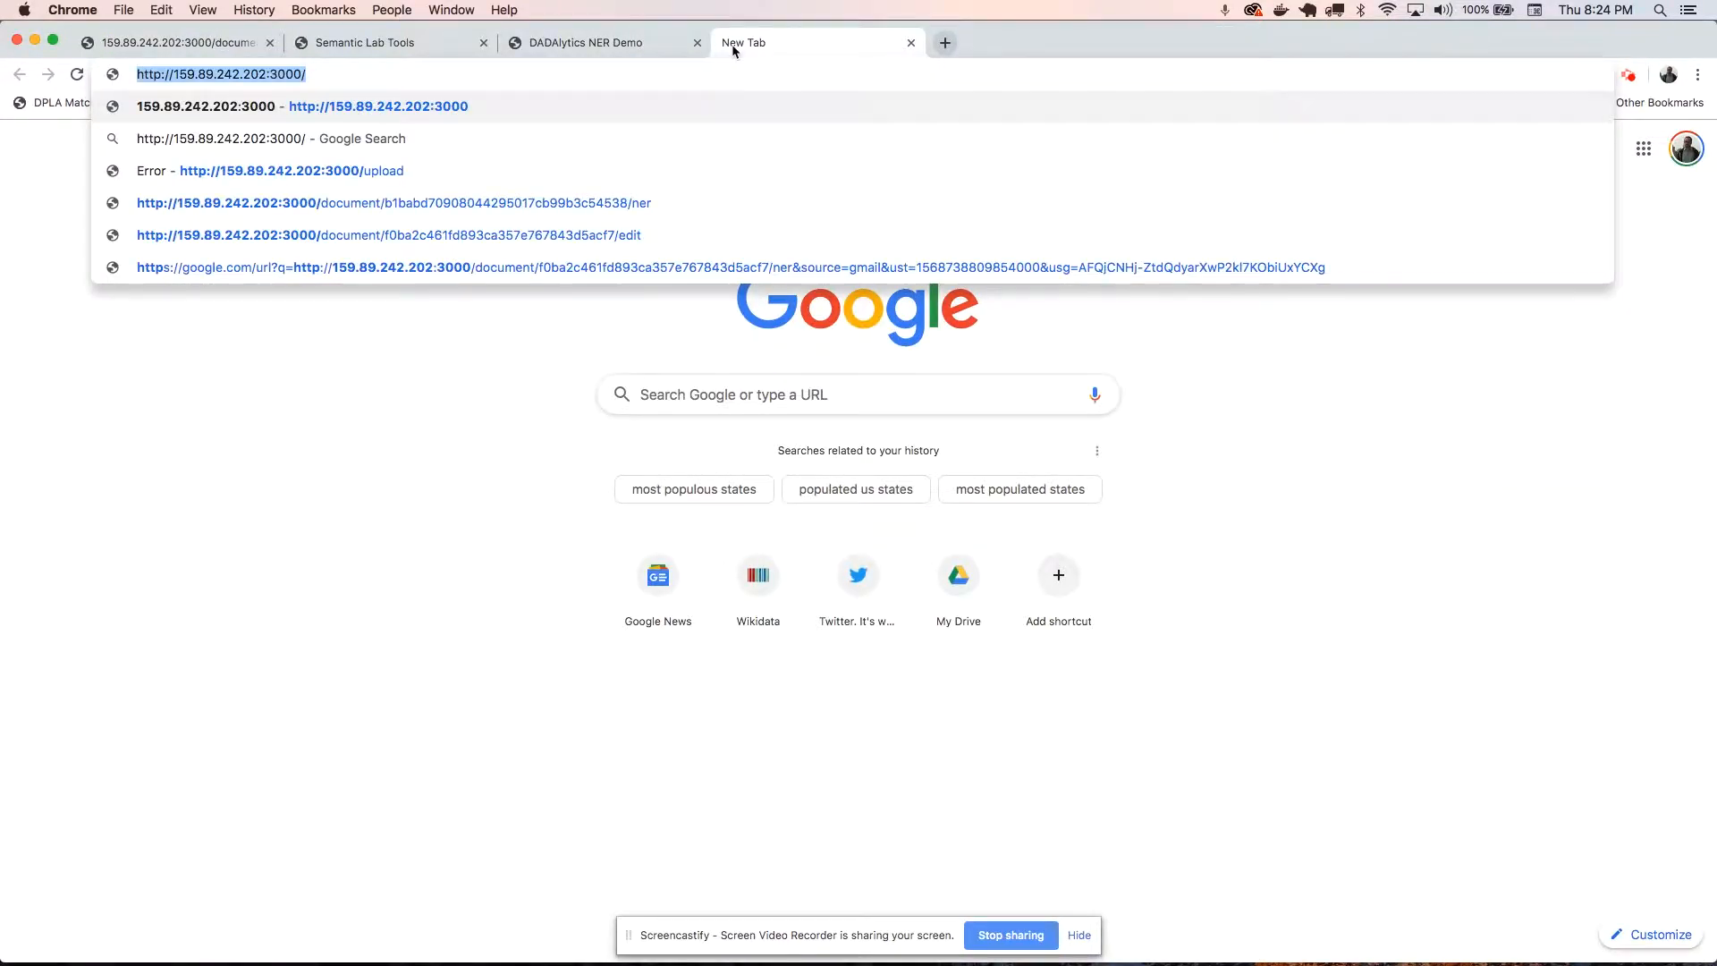
{"action": "type", "text": "tools.semlab.io"}
{"action": "key", "text": "Return"}
{"action": "left_click", "coordinate": [748, 313]}
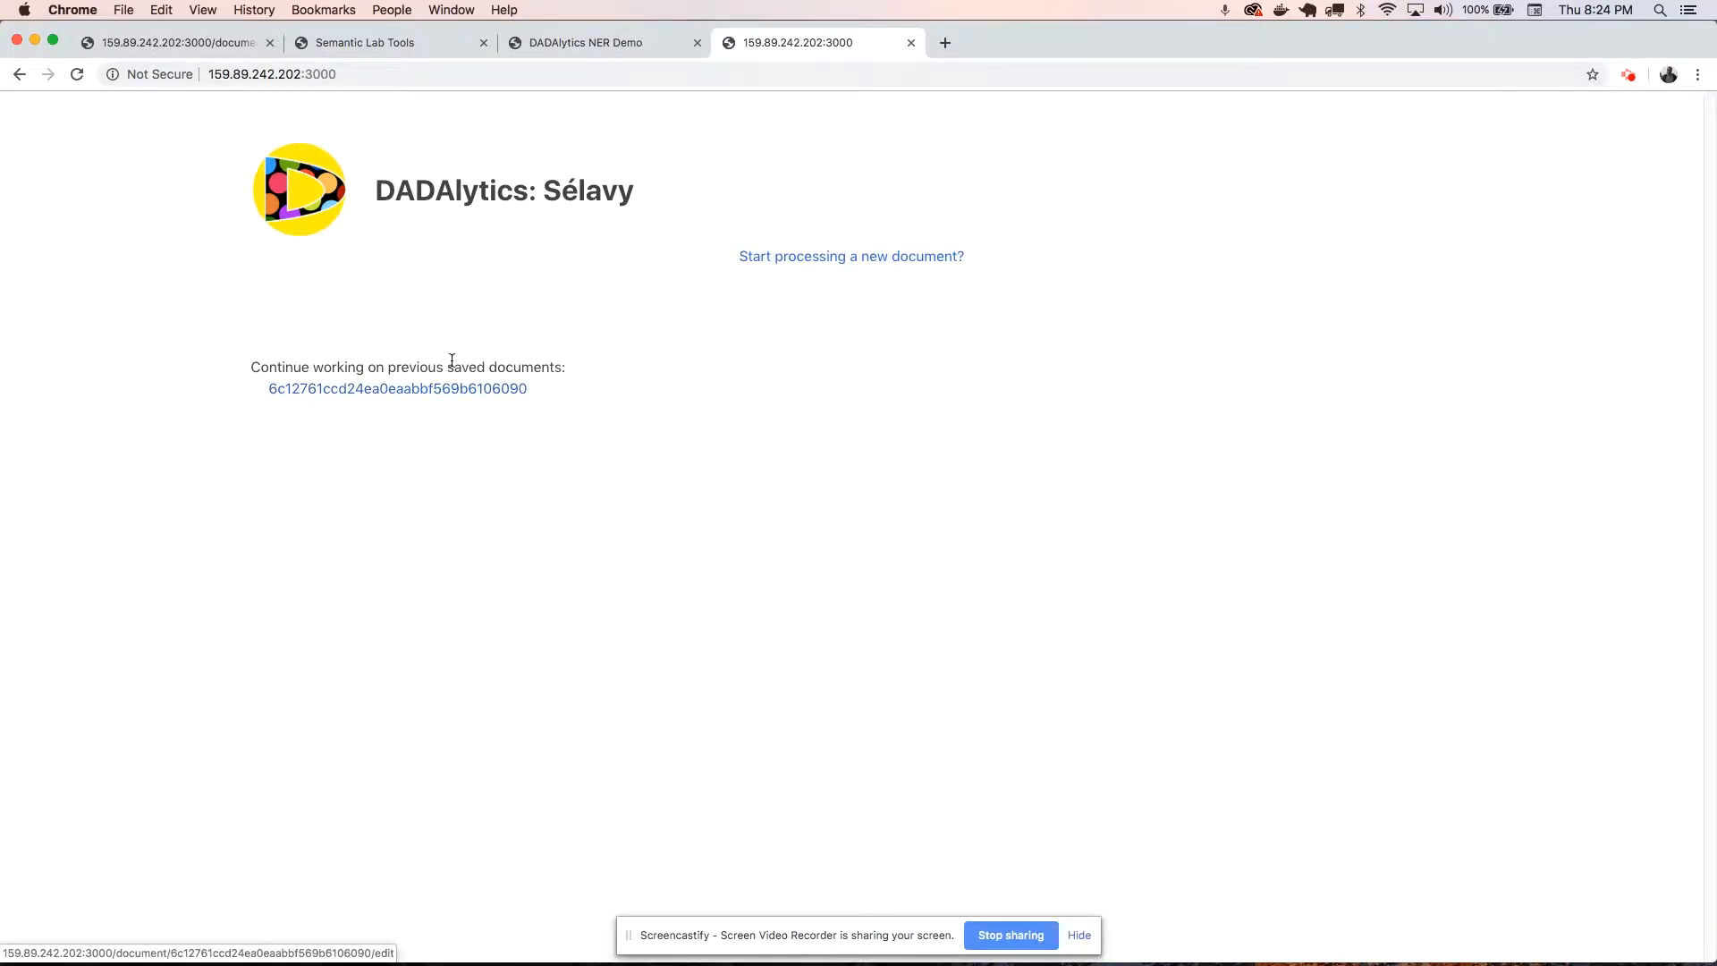
Open the document from the start page's list of previously saved documents and close that extra tab.
{"action": "left_click_drag", "start_coordinate": [246, 368], "coordinate": [659, 398]}
{"action": "left_click", "coordinate": [488, 395]}
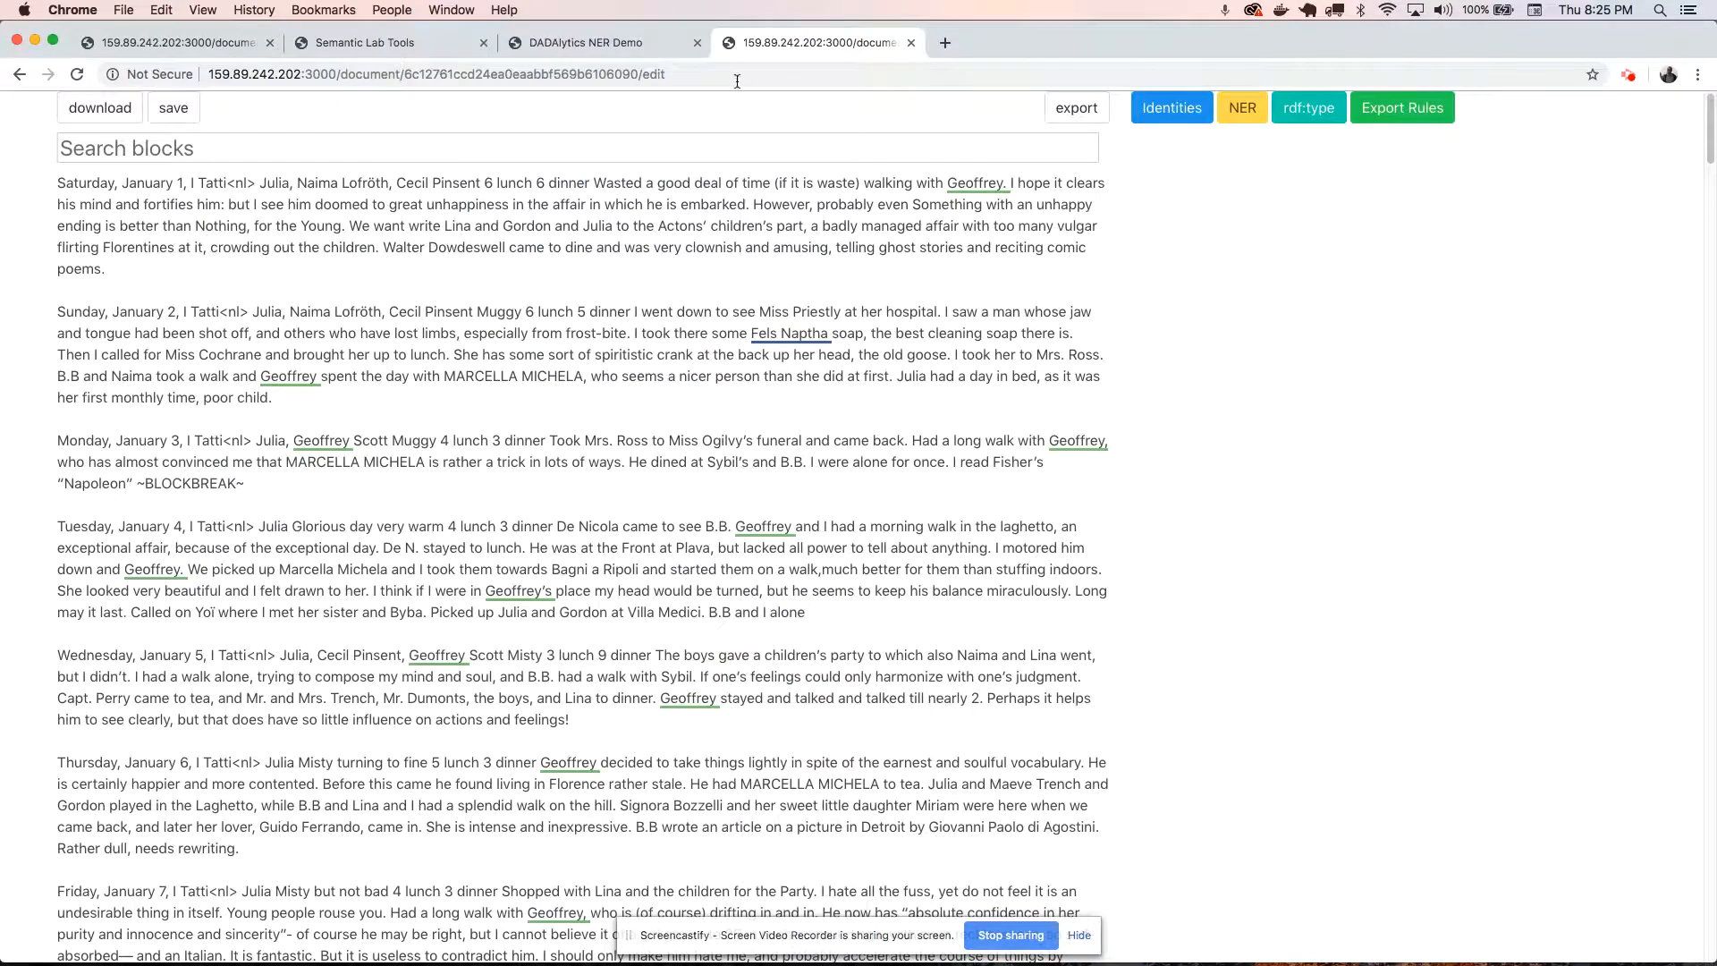
{"action": "left_click", "coordinate": [912, 43]}
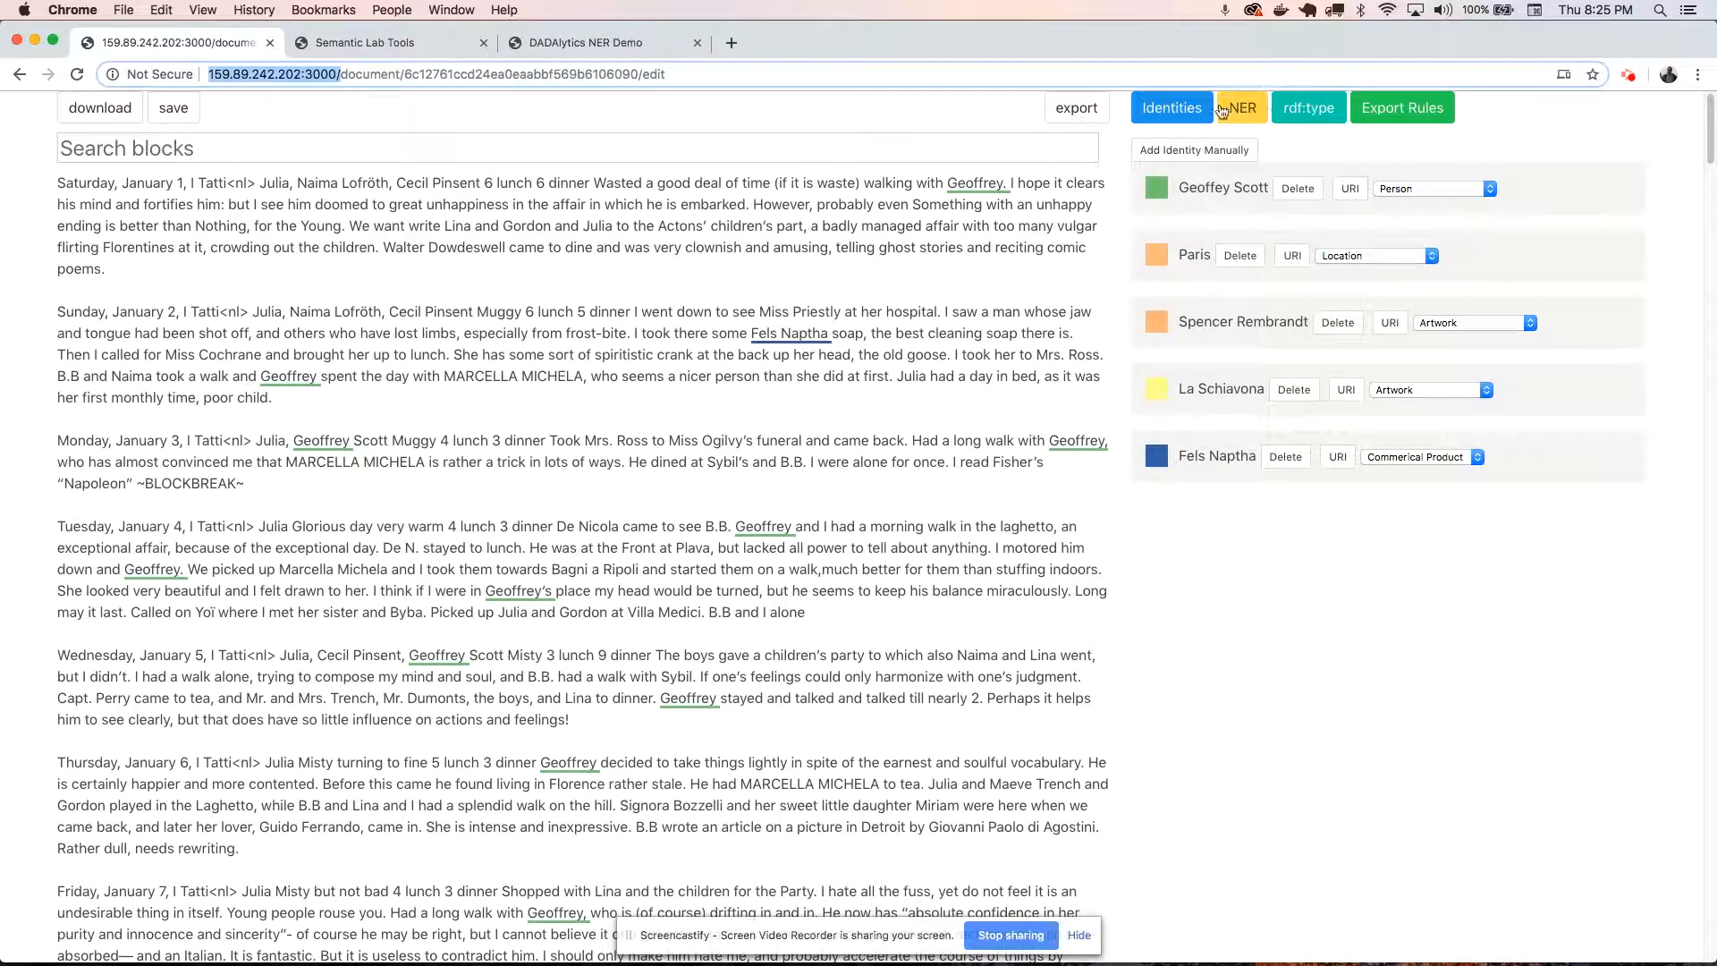
Examine the detected person entities in the NER results, the entity type filter options, and the existing identities.
{"action": "left_click", "coordinate": [1235, 109]}
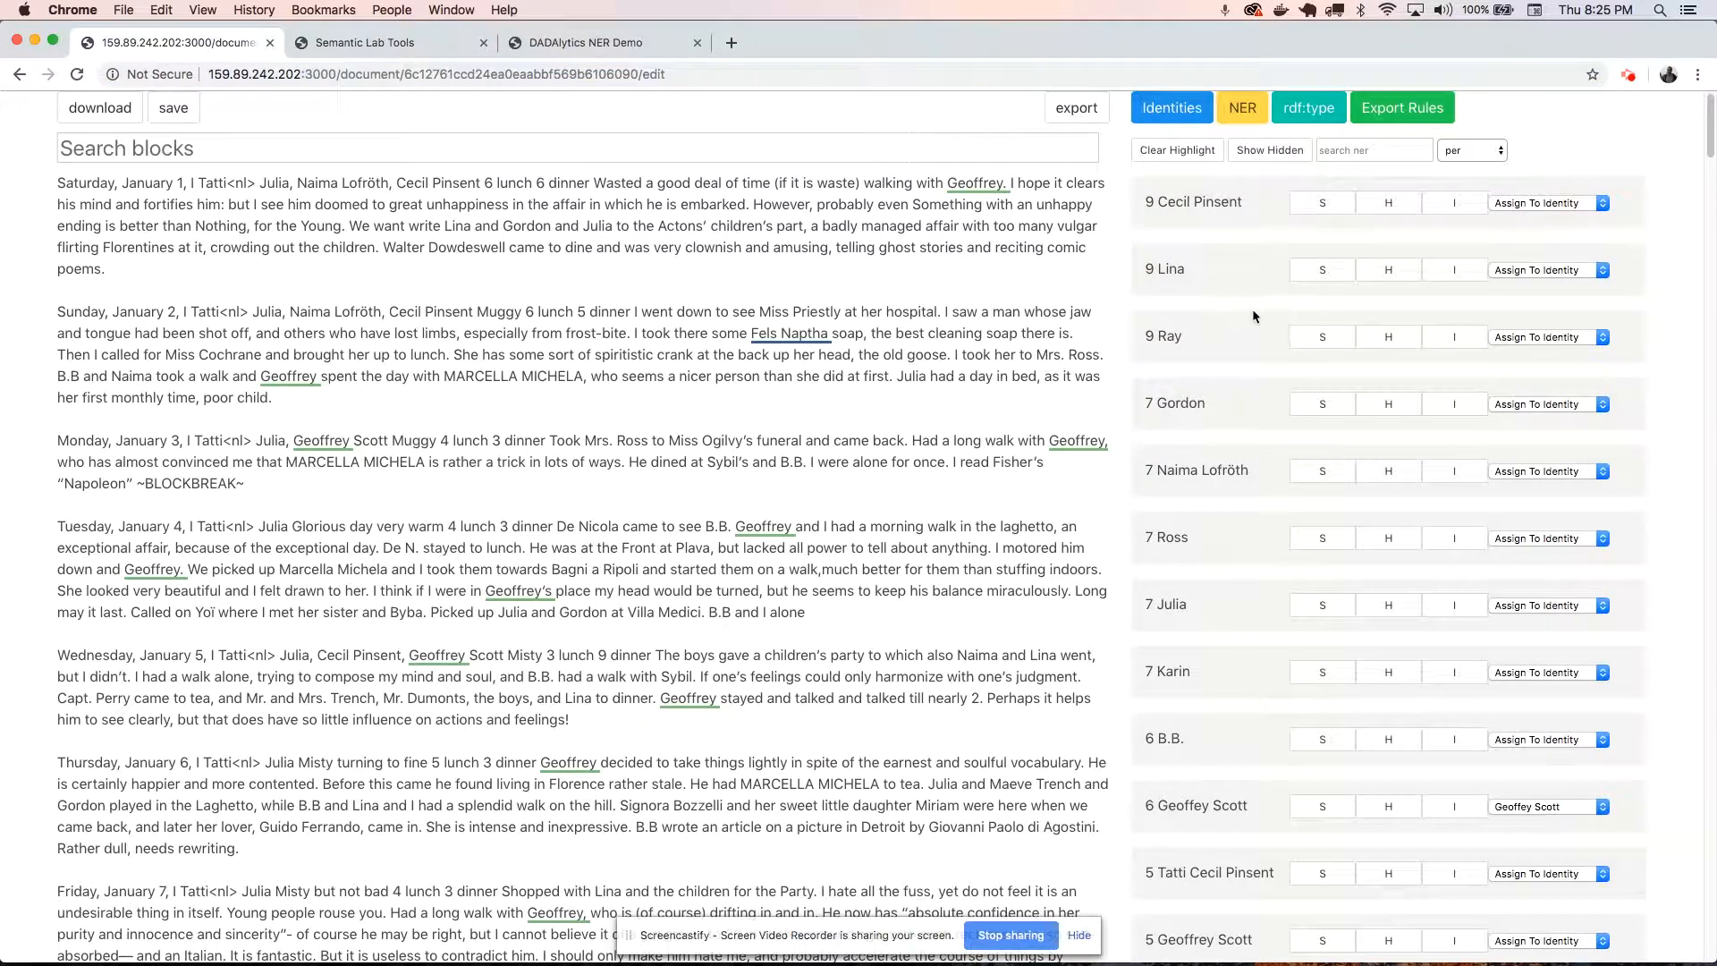
{"action": "scroll", "coordinate": [1257, 311], "scroll_direction": "down", "scroll_amount": 5}
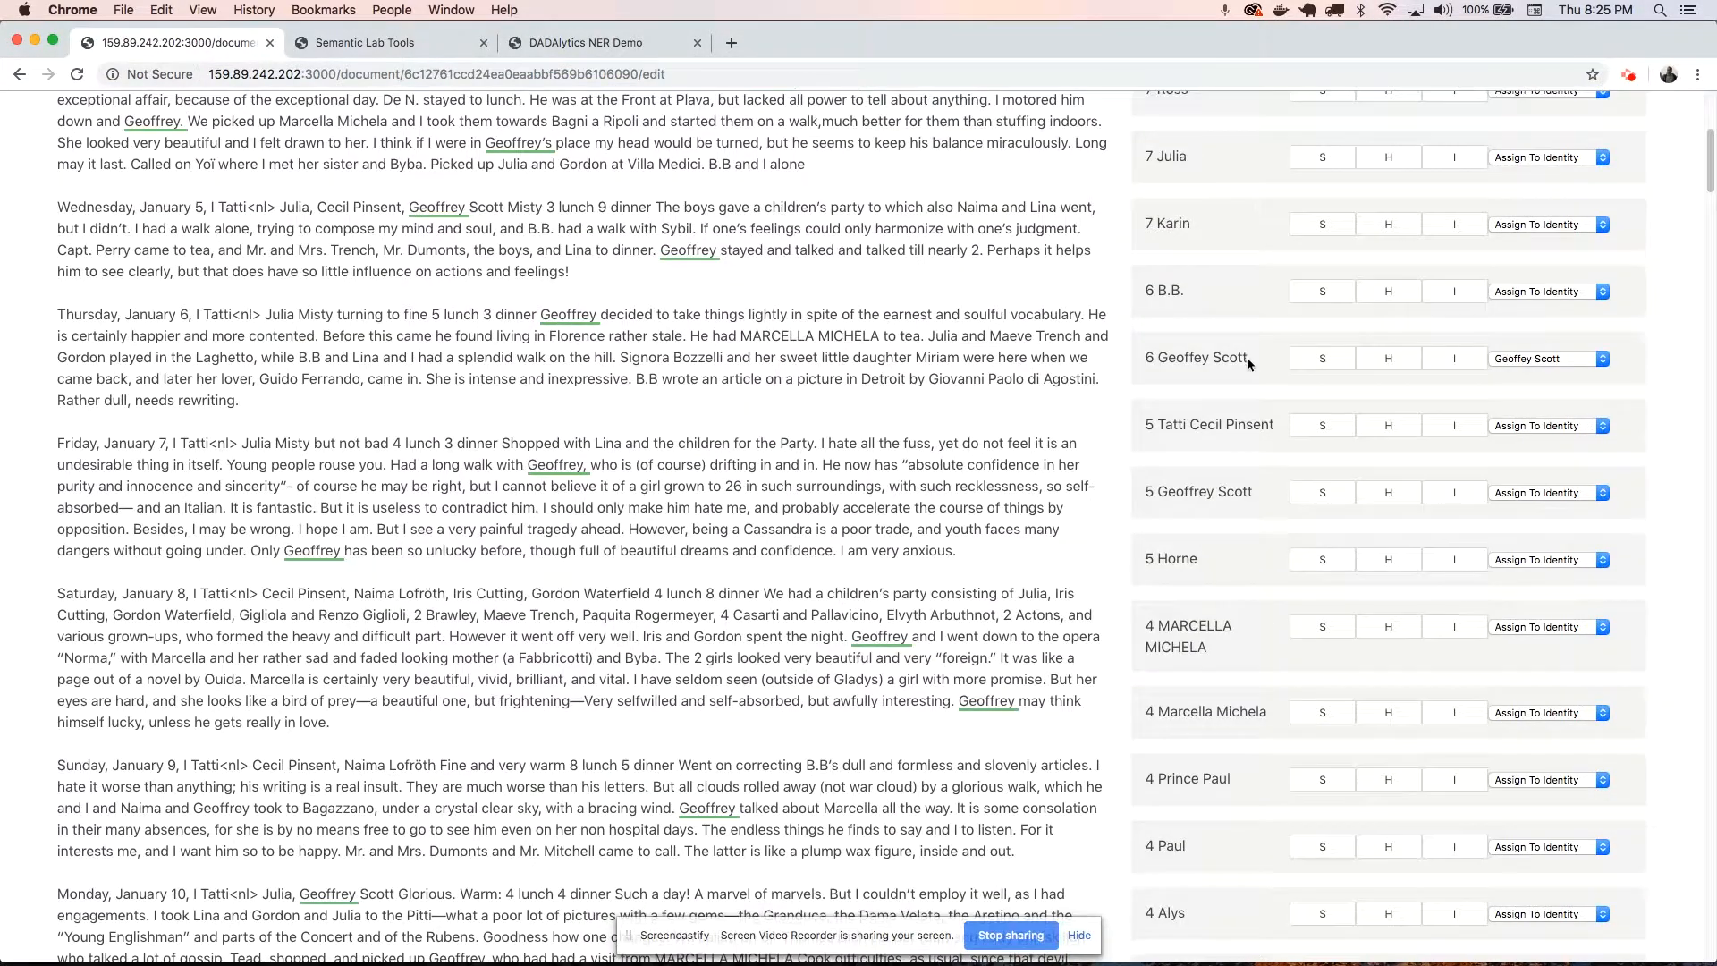
{"action": "scroll", "coordinate": [1247, 356], "scroll_direction": "up", "scroll_amount": 5}
{"action": "scroll", "coordinate": [1250, 346], "scroll_direction": "down", "scroll_amount": 10}
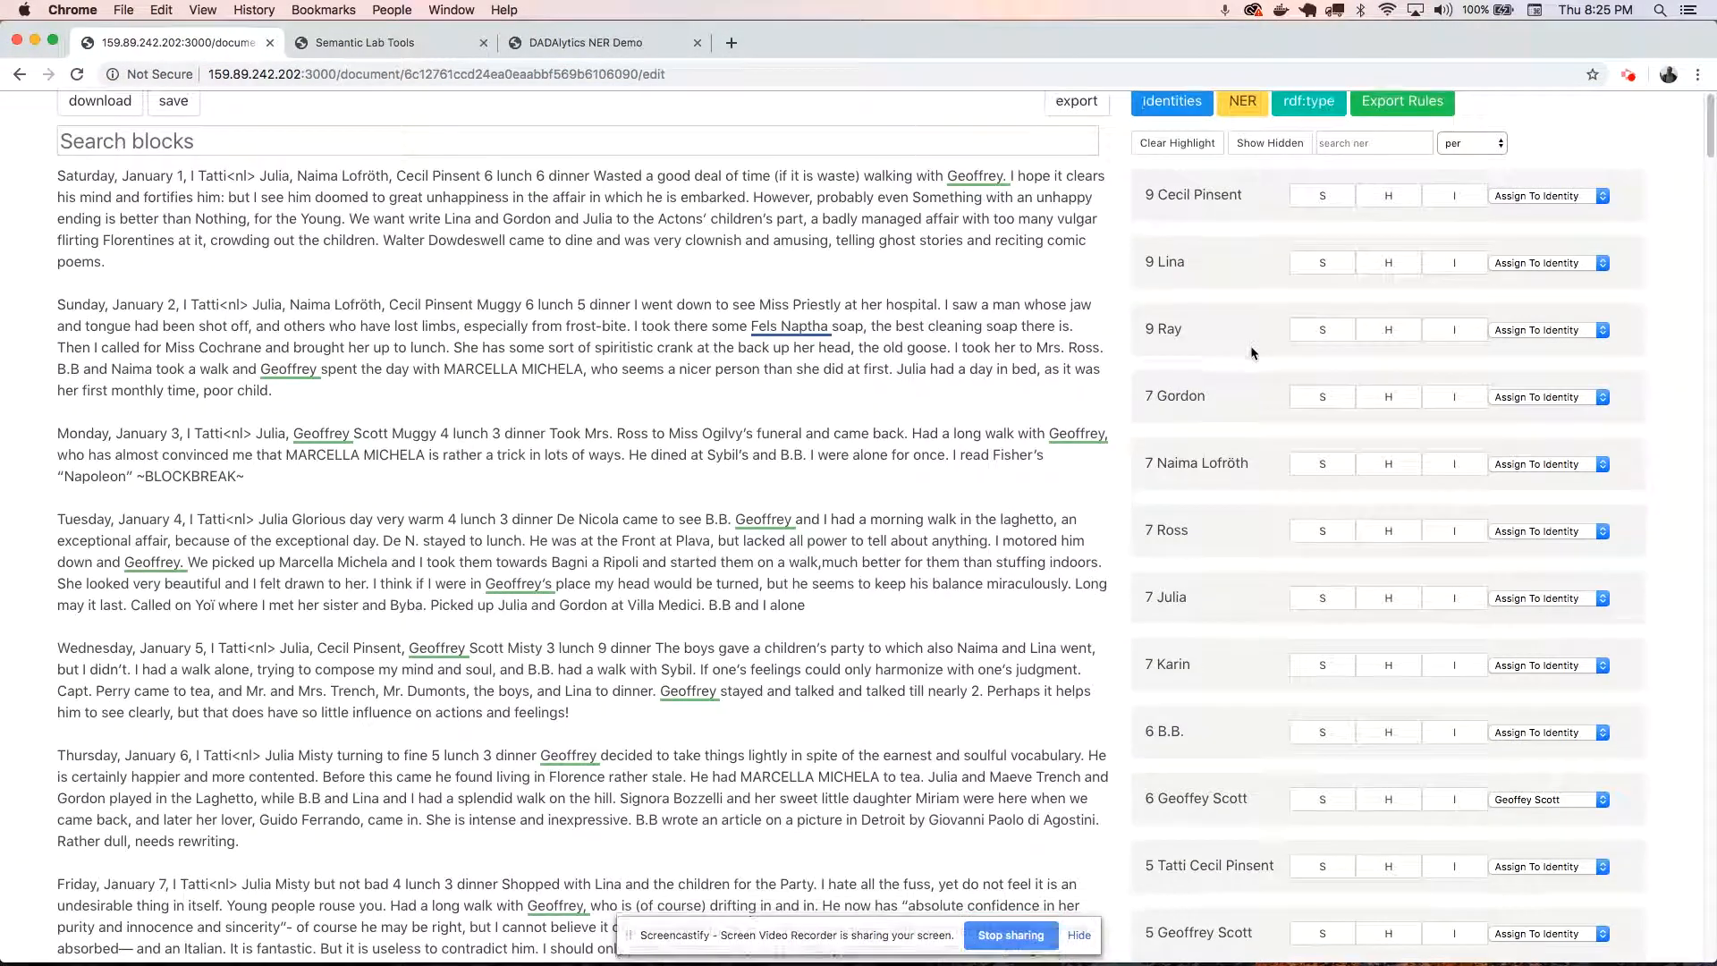
{"action": "scroll", "coordinate": [1257, 406], "scroll_direction": "down", "scroll_amount": 20}
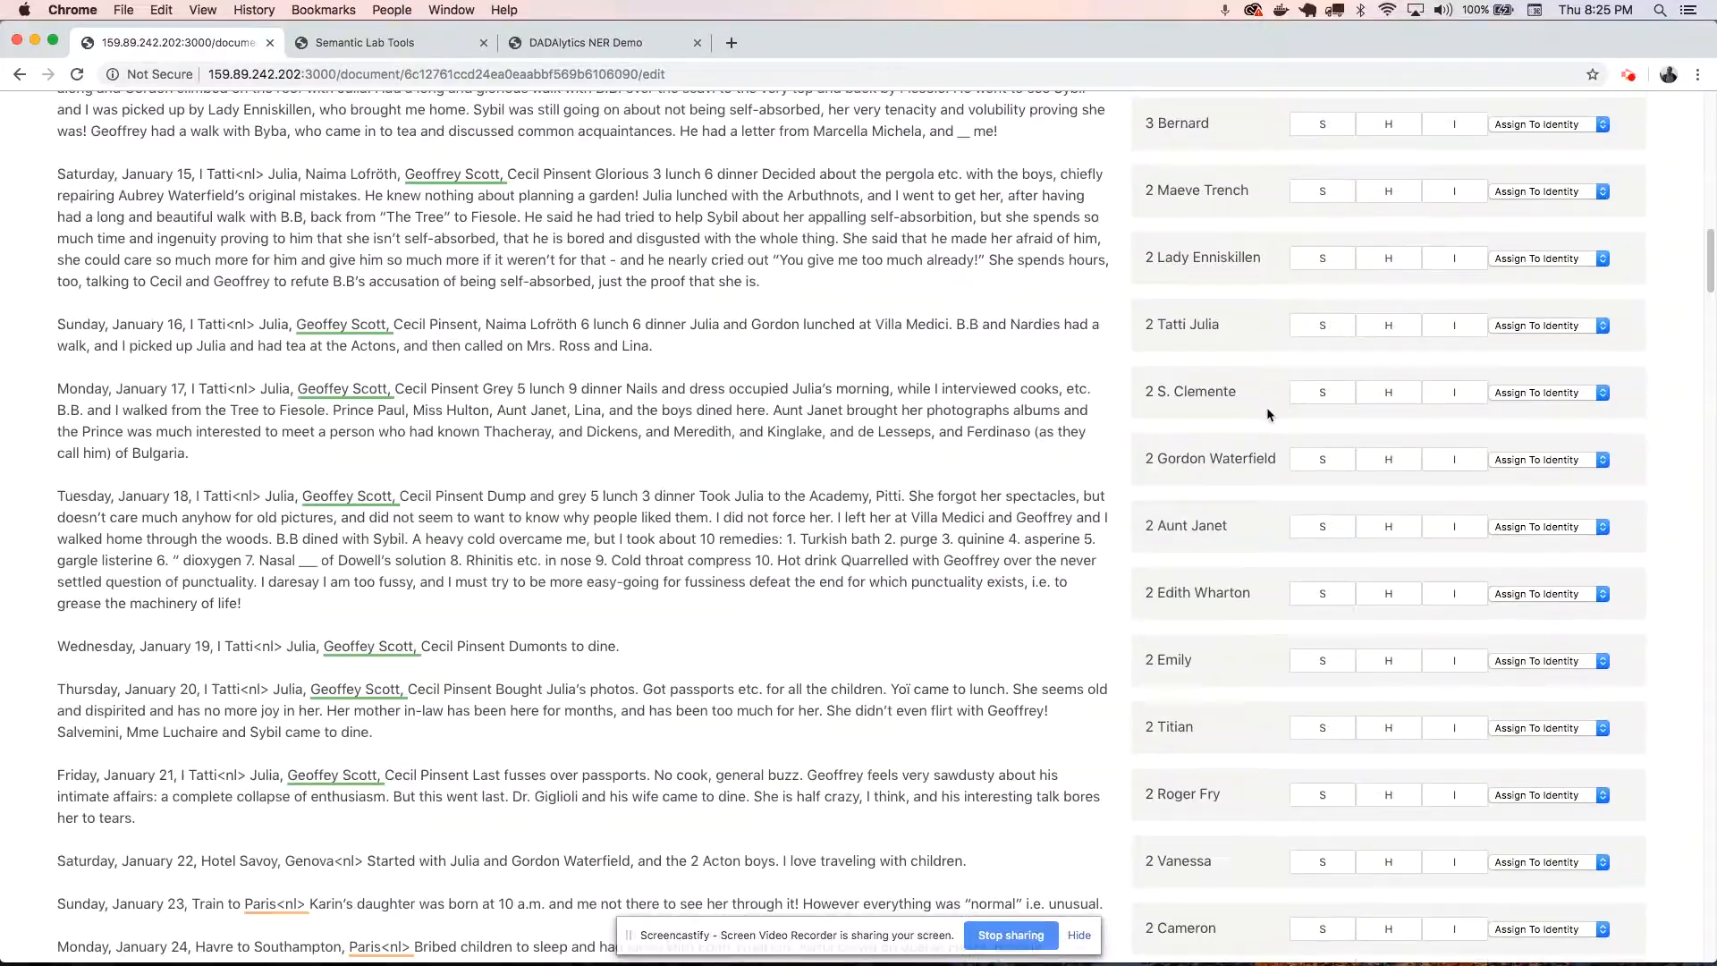
{"action": "scroll", "coordinate": [1225, 549], "scroll_direction": "up", "scroll_amount": 20}
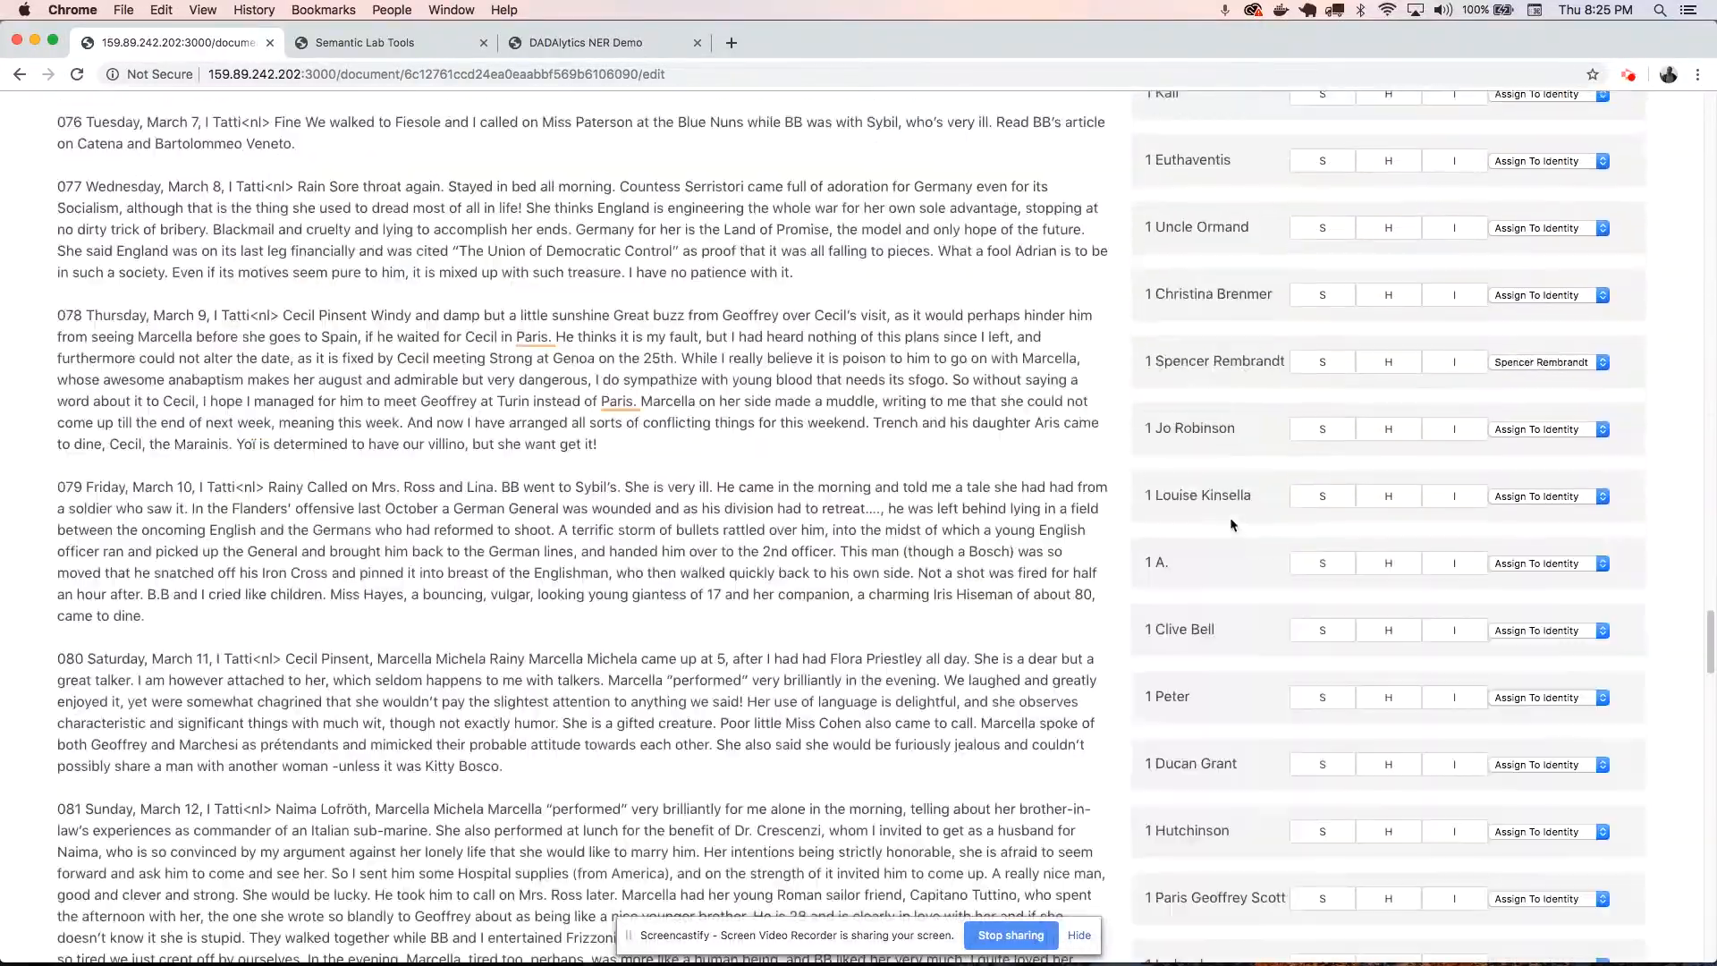
{"action": "scroll", "coordinate": [1181, 448], "scroll_direction": "up", "scroll_amount": 15}
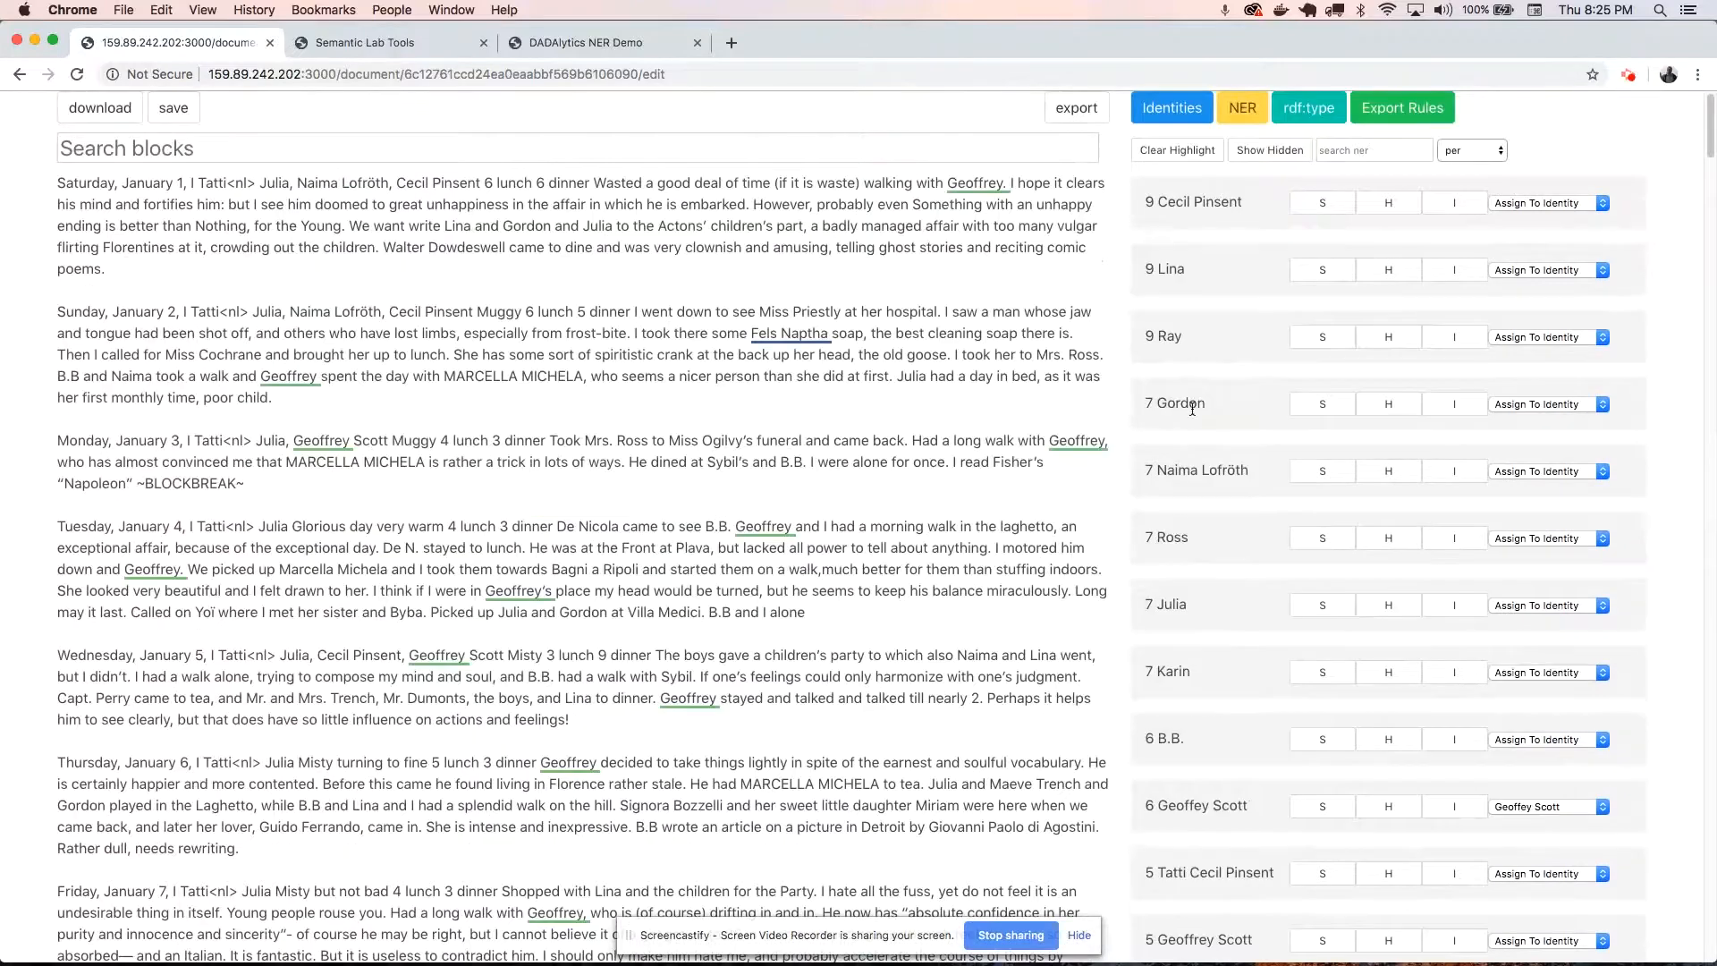
{"action": "left_click", "coordinate": [1482, 153]}
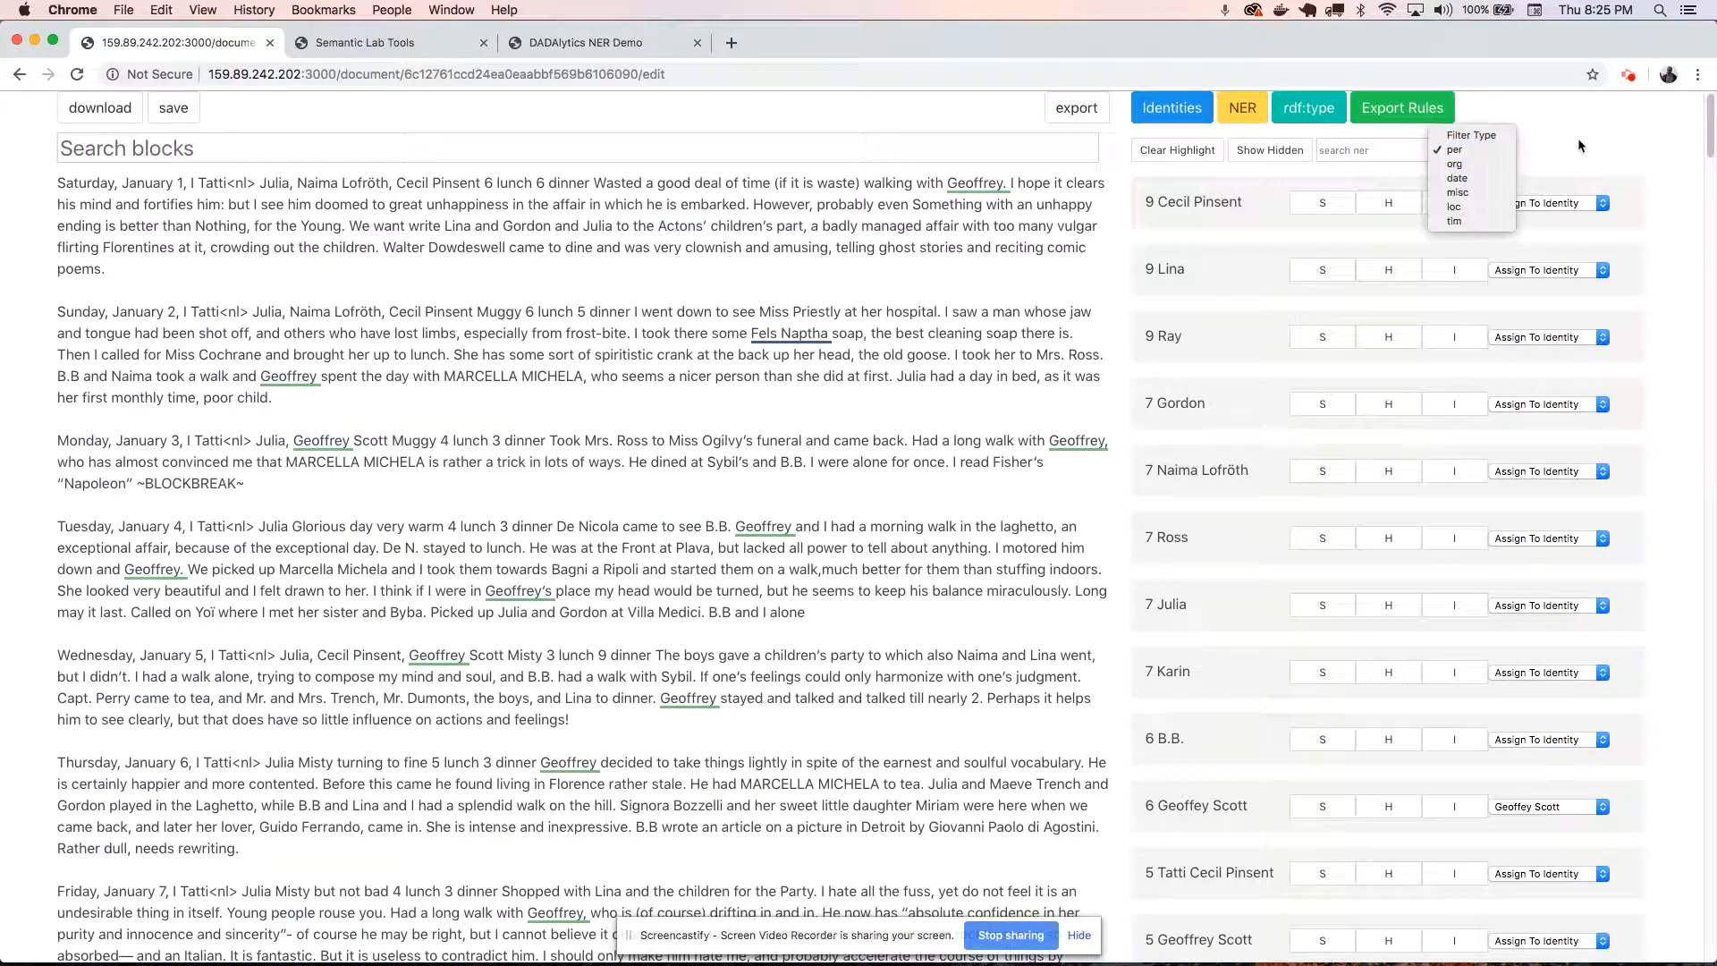
{"action": "left_click", "coordinate": [1586, 147]}
{"action": "left_click", "coordinate": [1172, 121]}
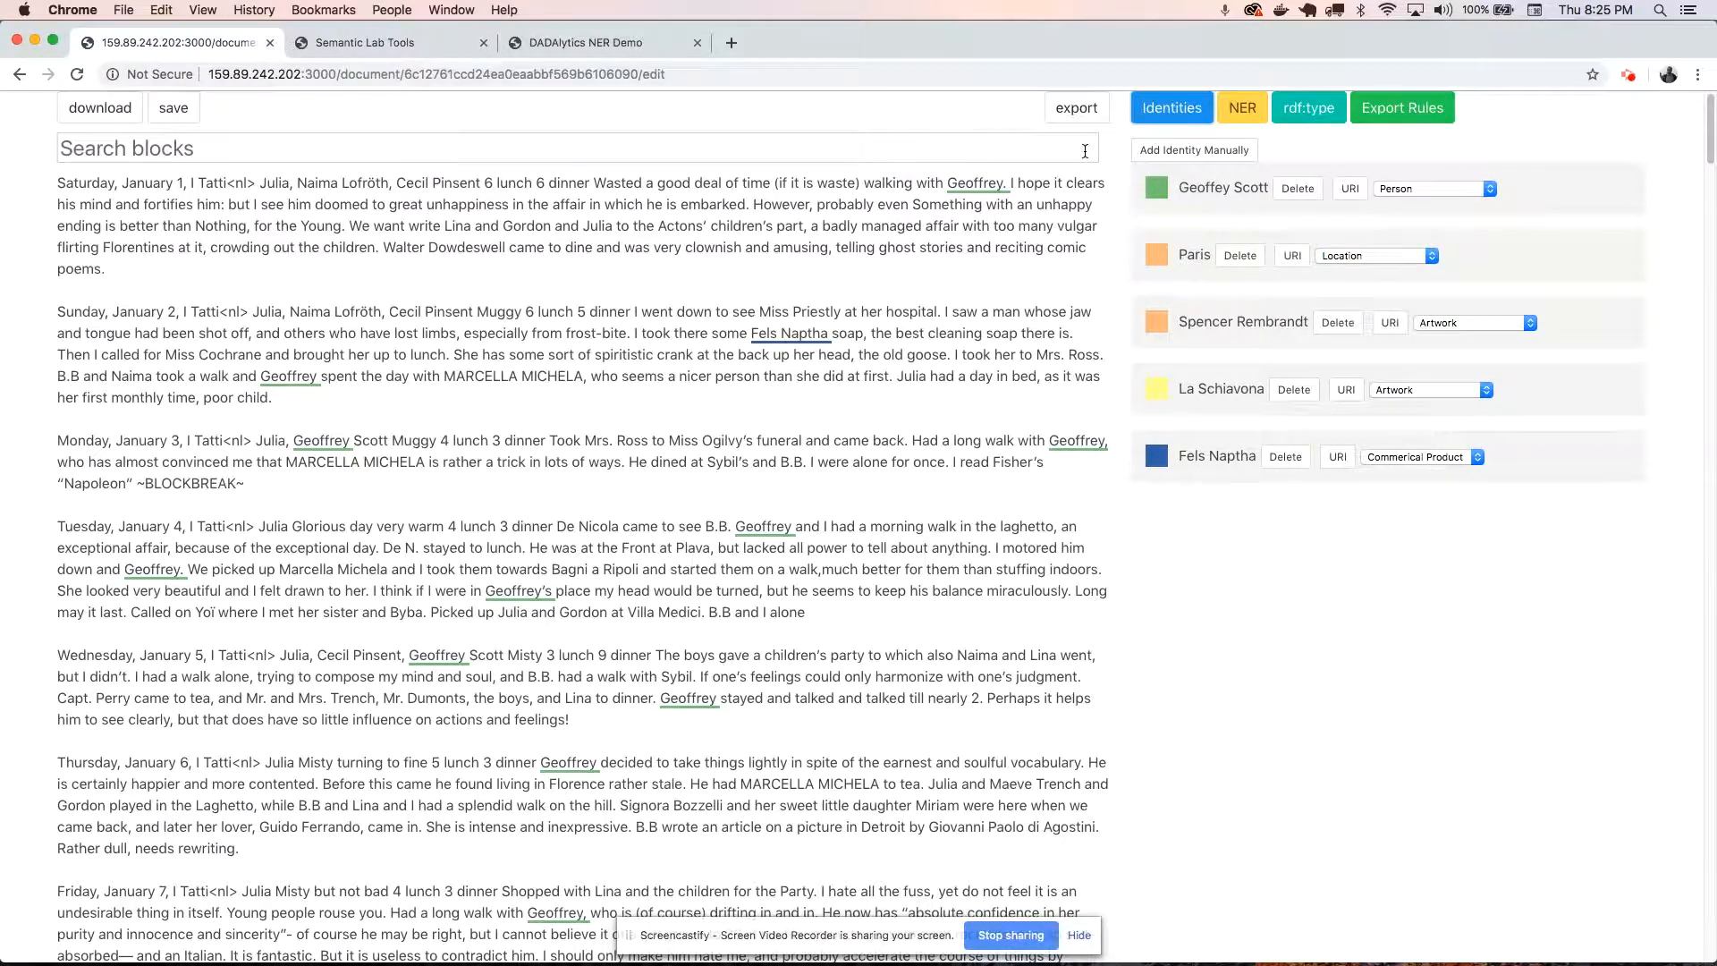
{"action": "scroll", "coordinate": [908, 277], "scroll_direction": "down", "scroll_amount": 10}
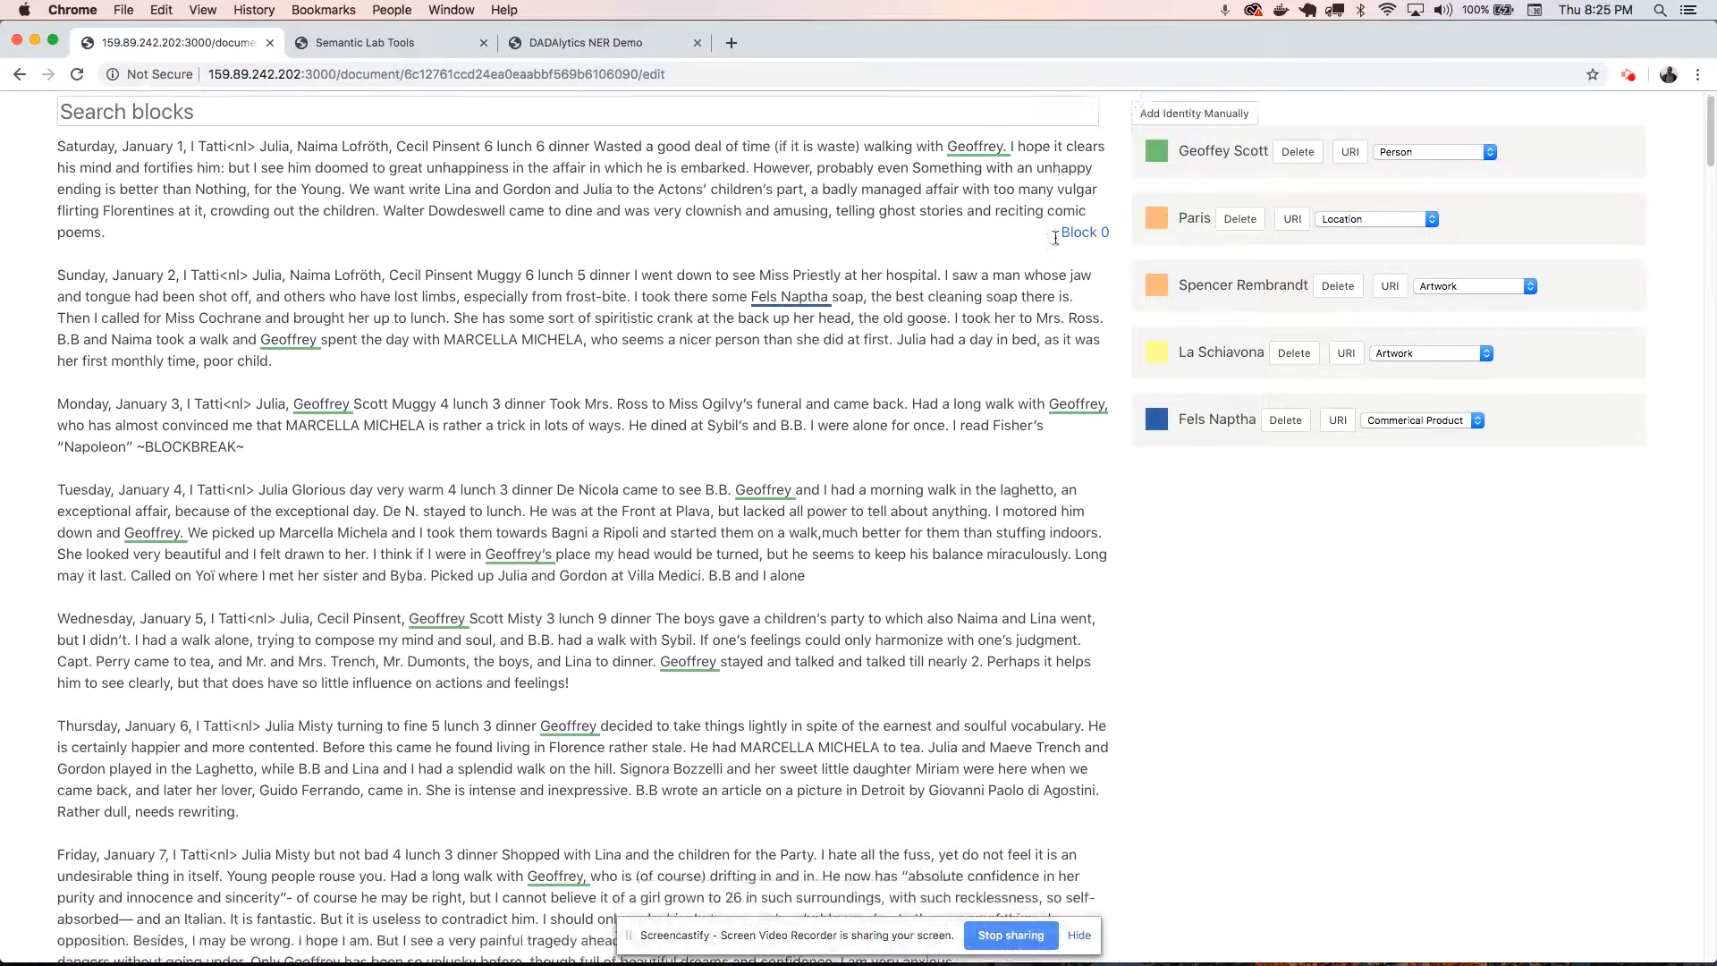
{"action": "scroll", "coordinate": [909, 276], "scroll_direction": "up", "scroll_amount": 10}
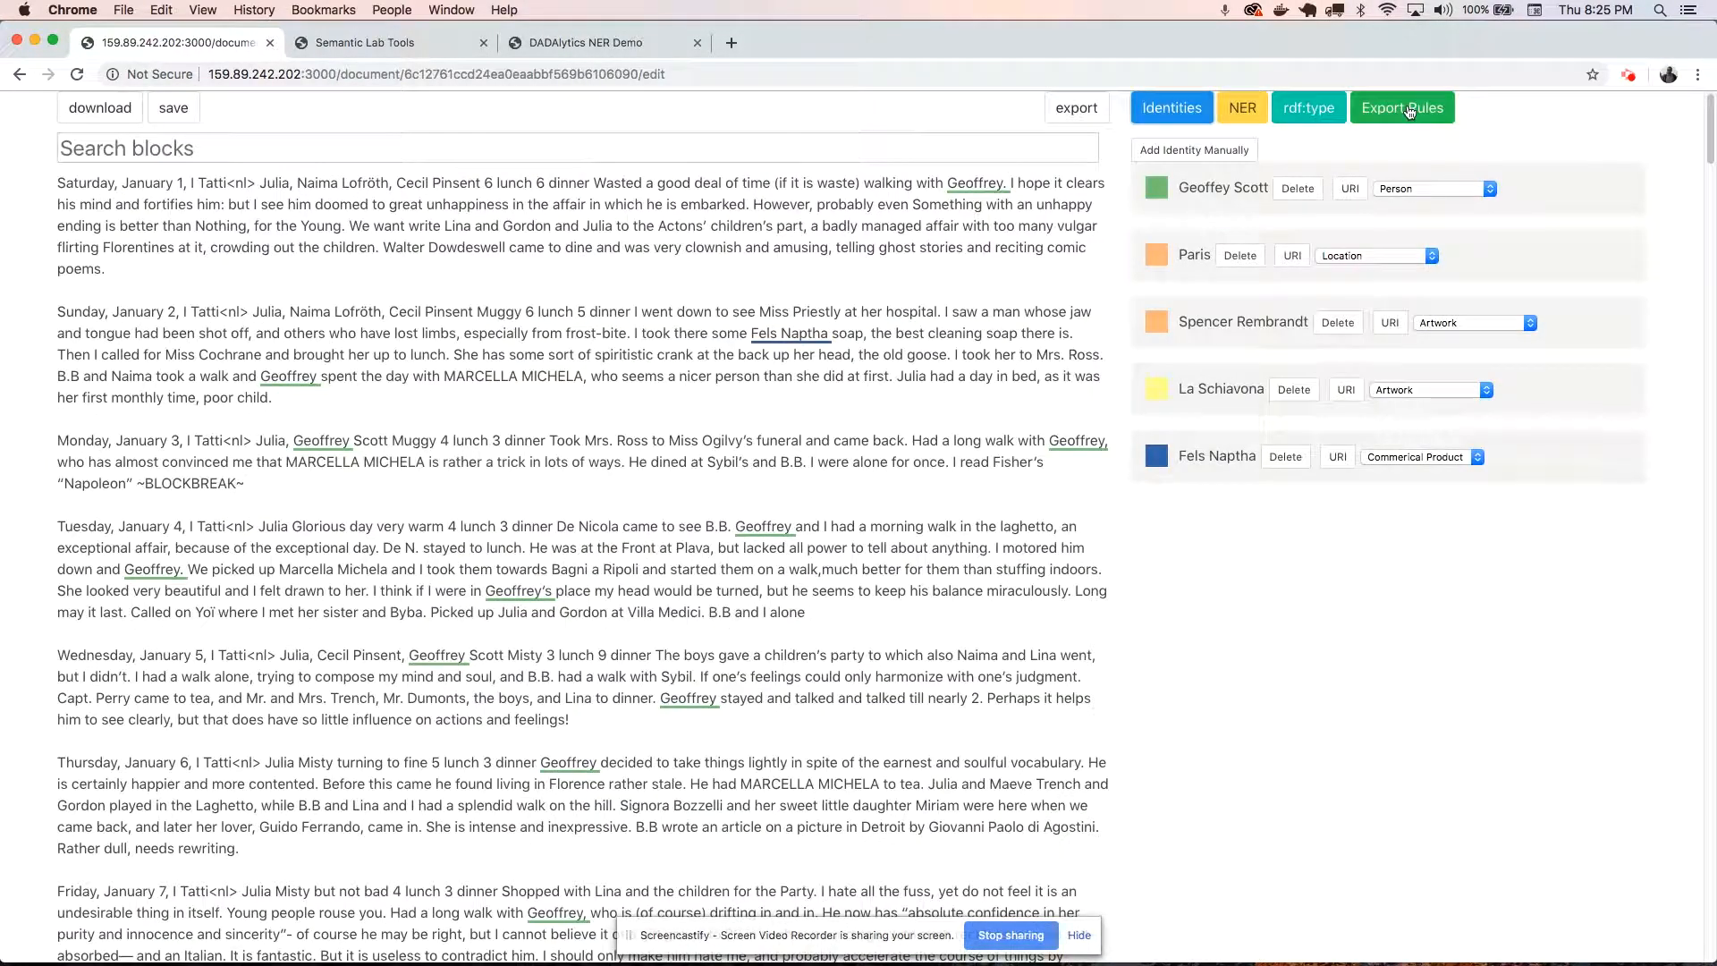
Inspect the span and subject choices available for building an export rule.
{"action": "left_click", "coordinate": [1425, 111]}
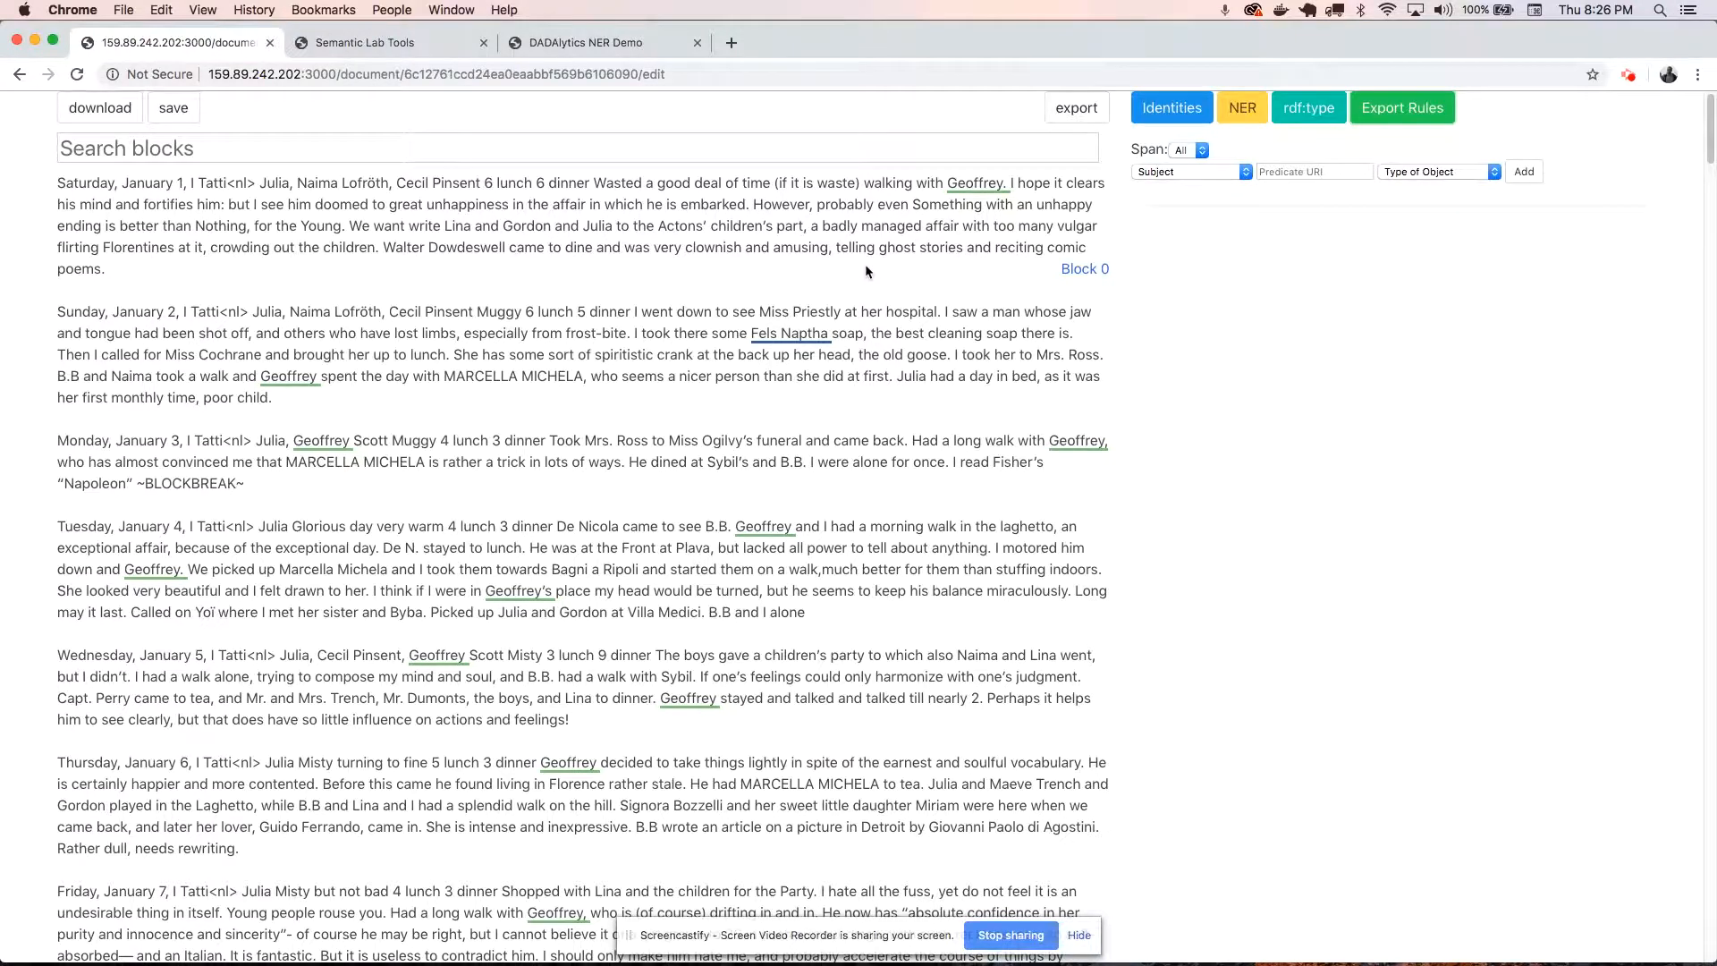
{"action": "left_click", "coordinate": [1186, 154]}
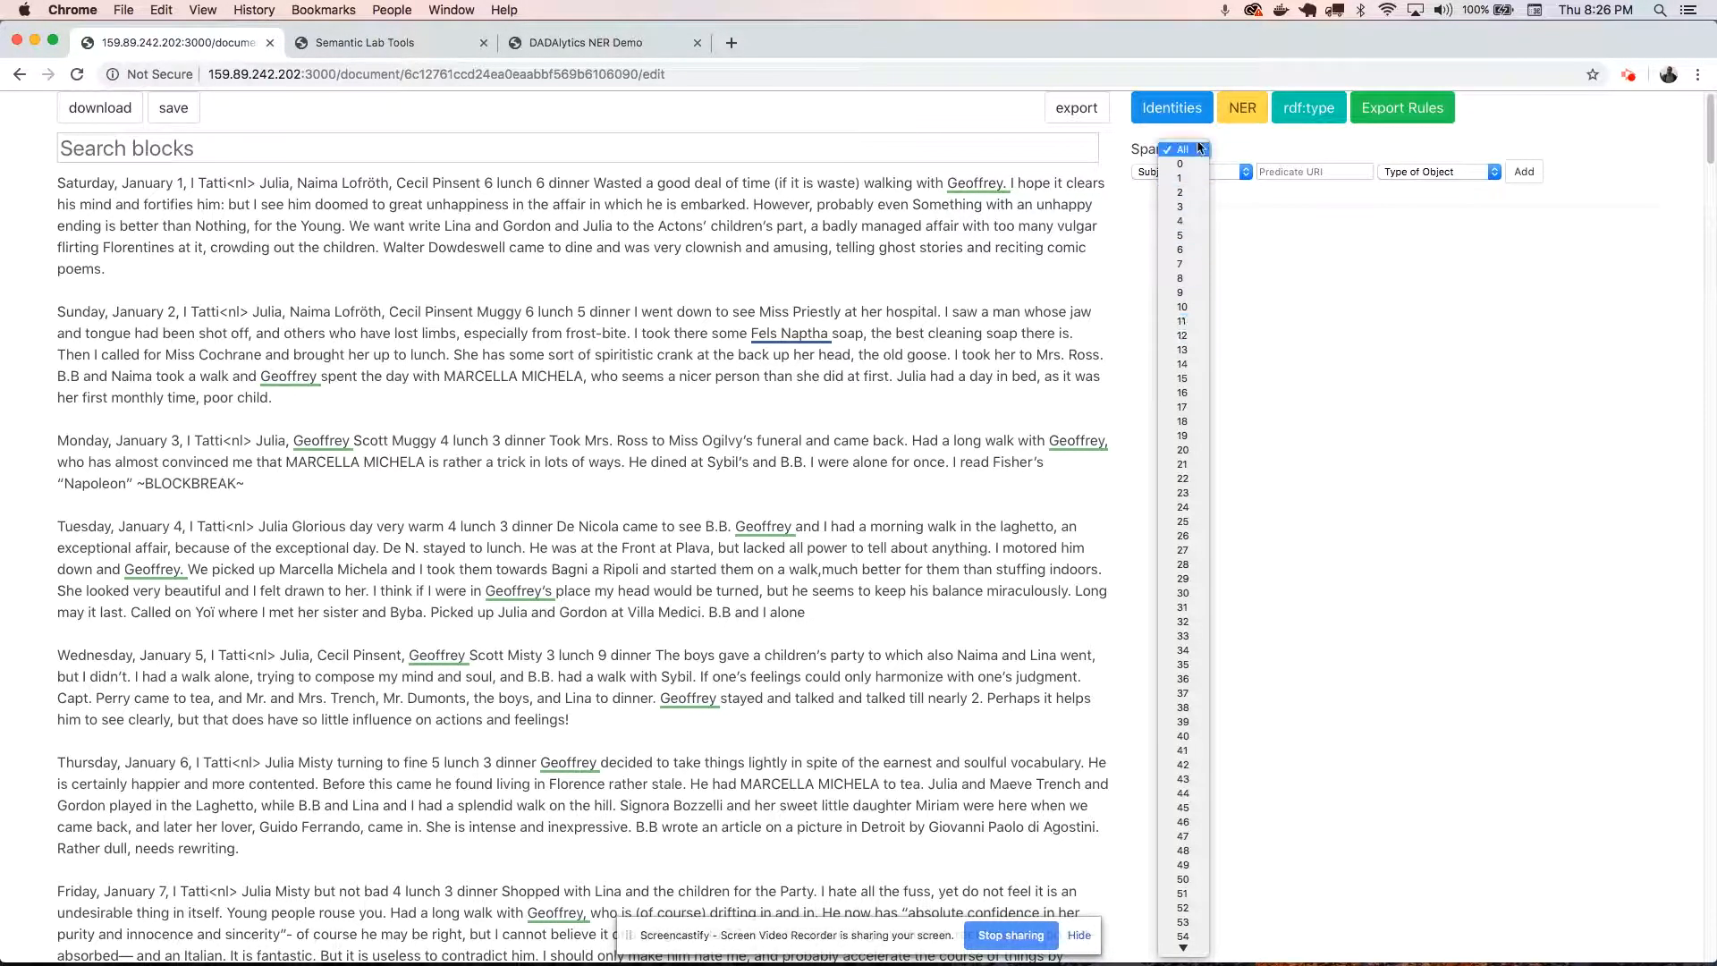
{"action": "left_click", "coordinate": [1196, 150]}
{"action": "left_click", "coordinate": [1141, 147]}
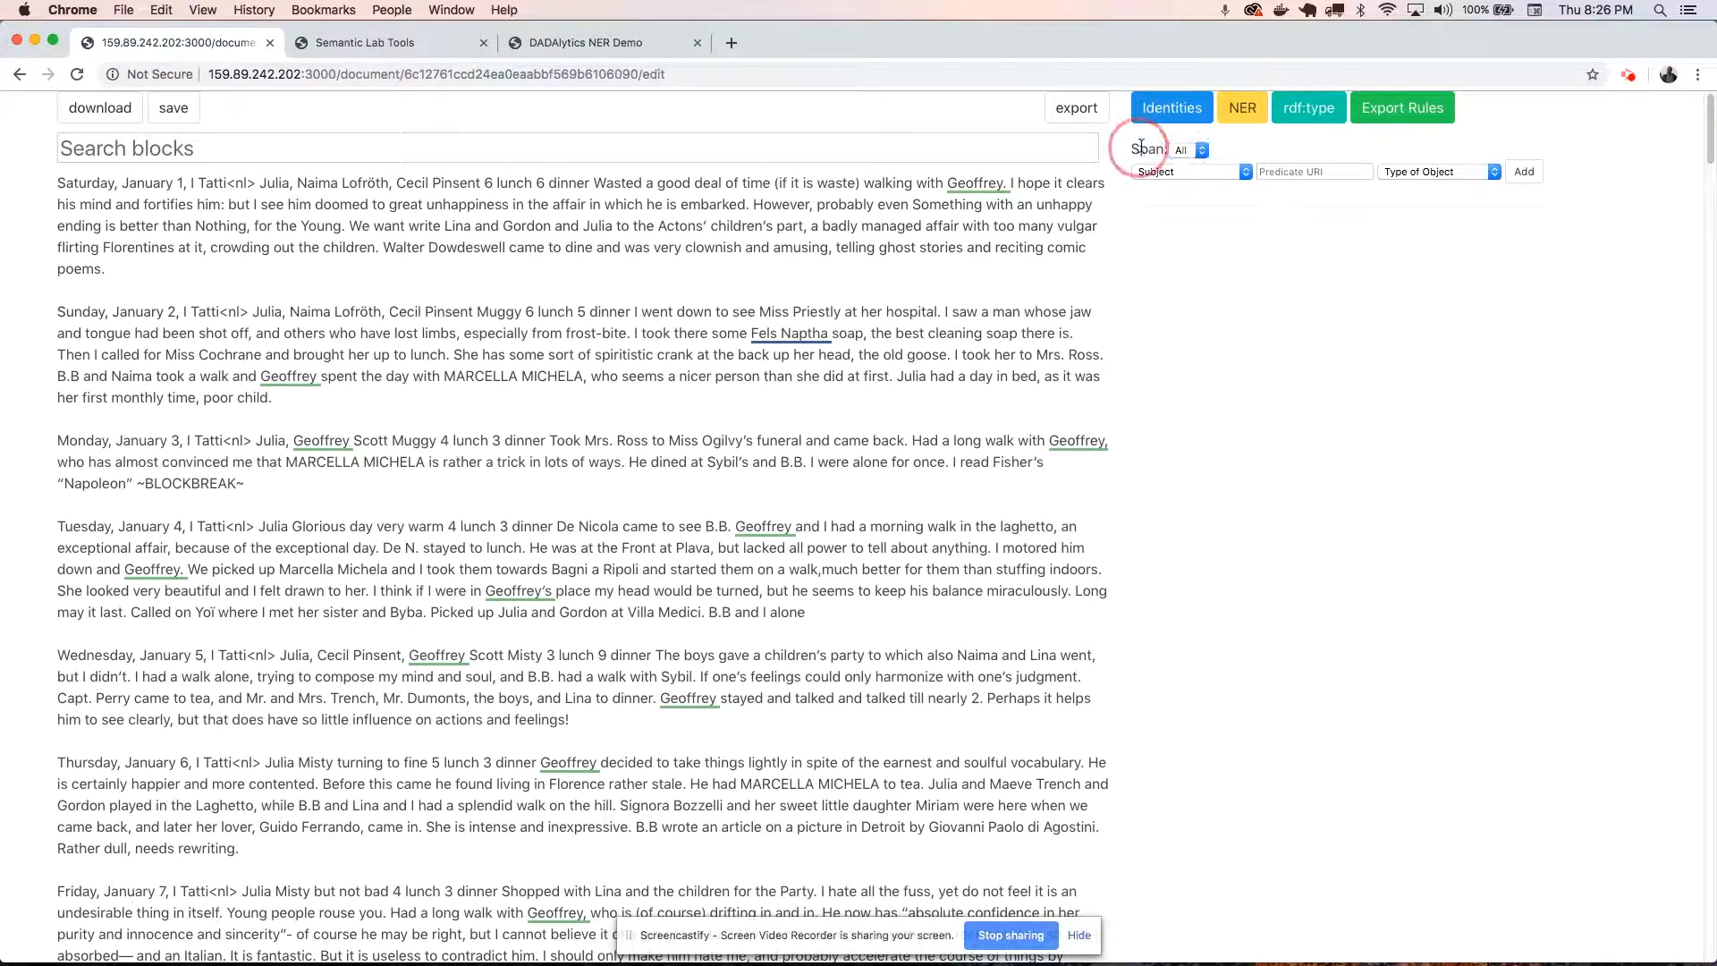
{"action": "left_click", "coordinate": [1222, 173]}
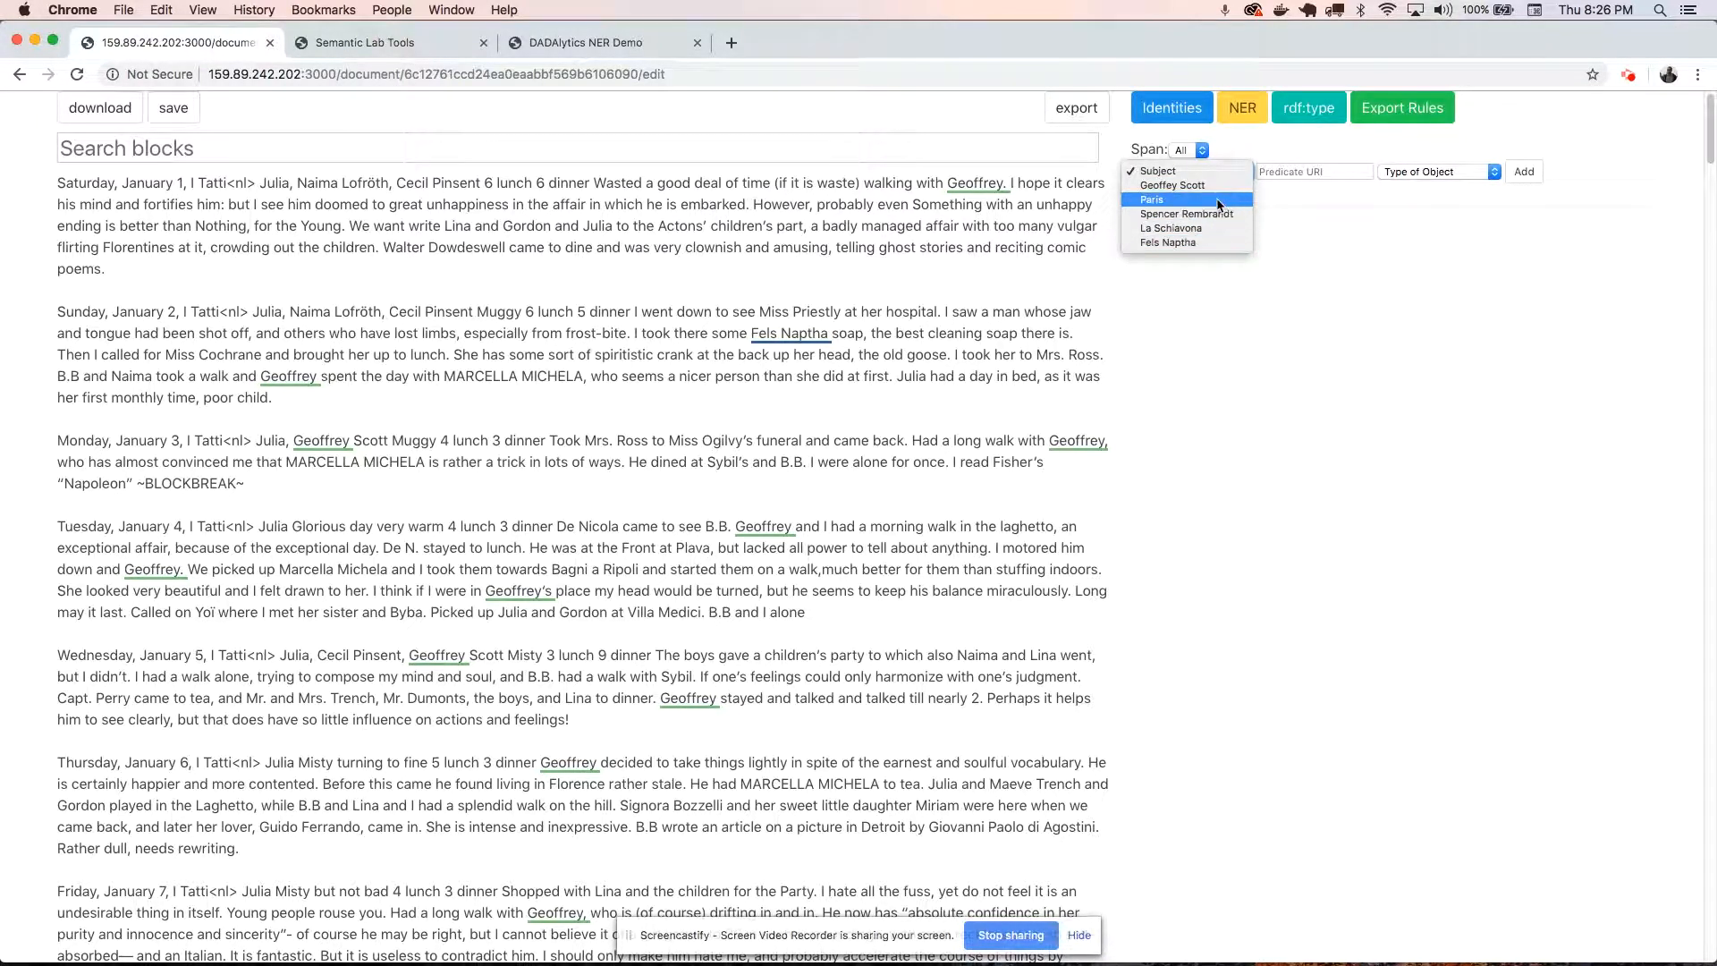
{"action": "left_click", "coordinate": [1313, 227]}
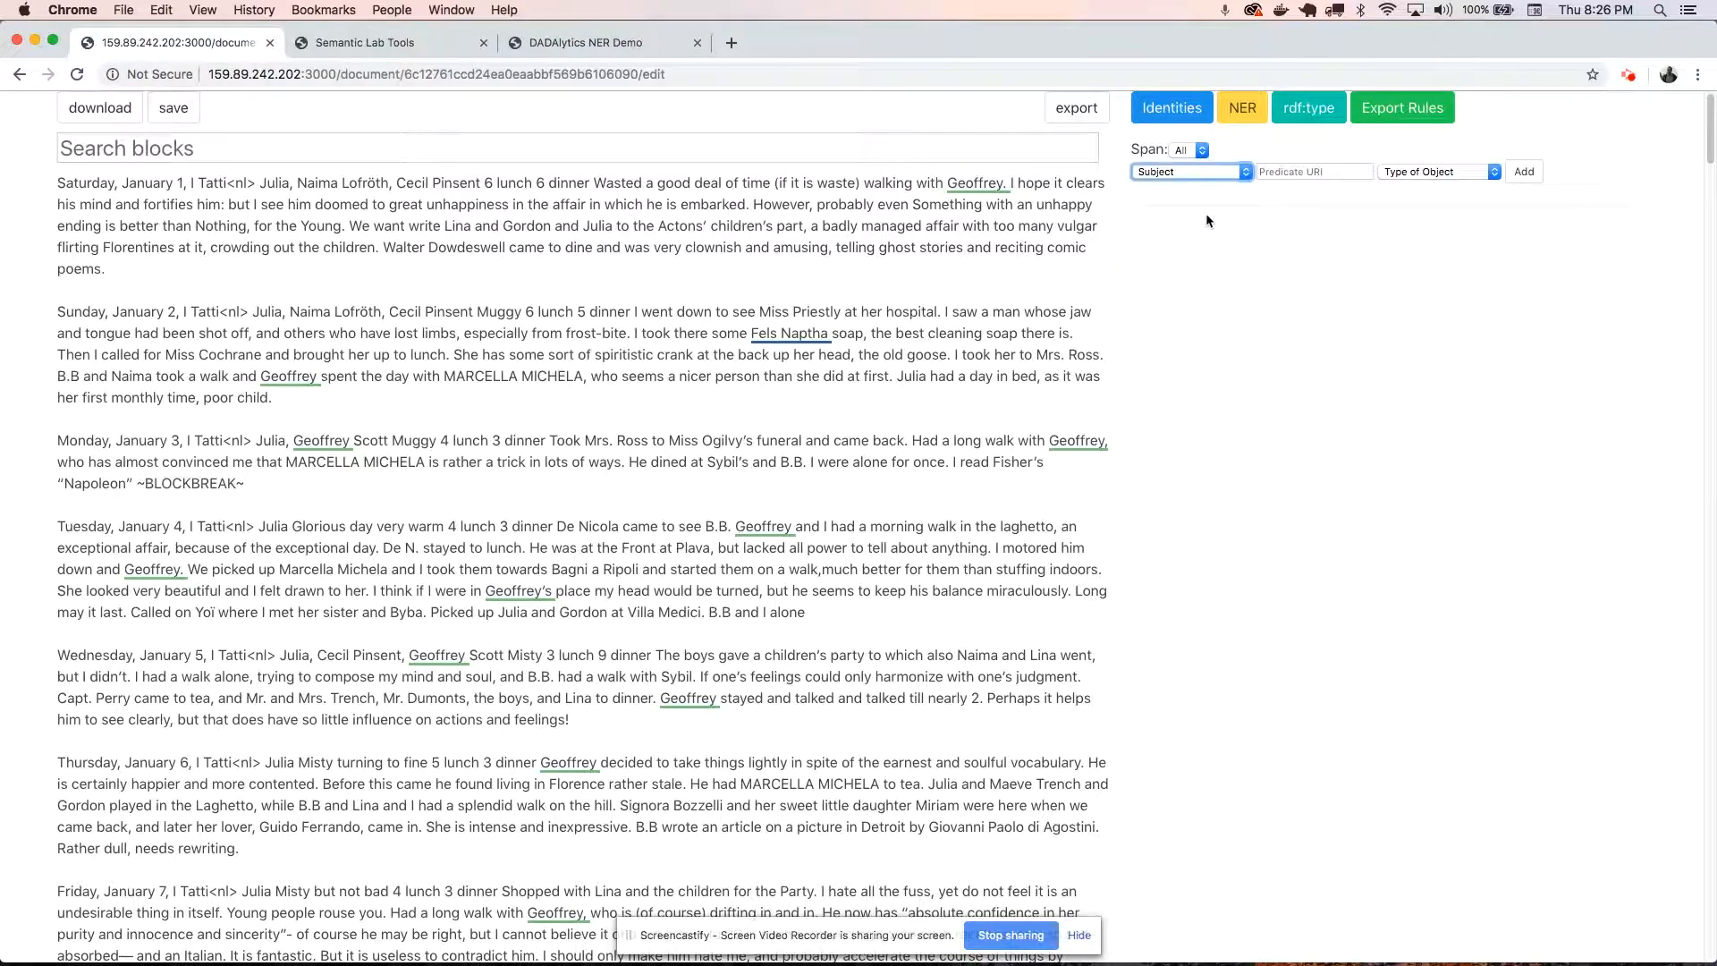
{"action": "left_click", "coordinate": [1189, 111]}
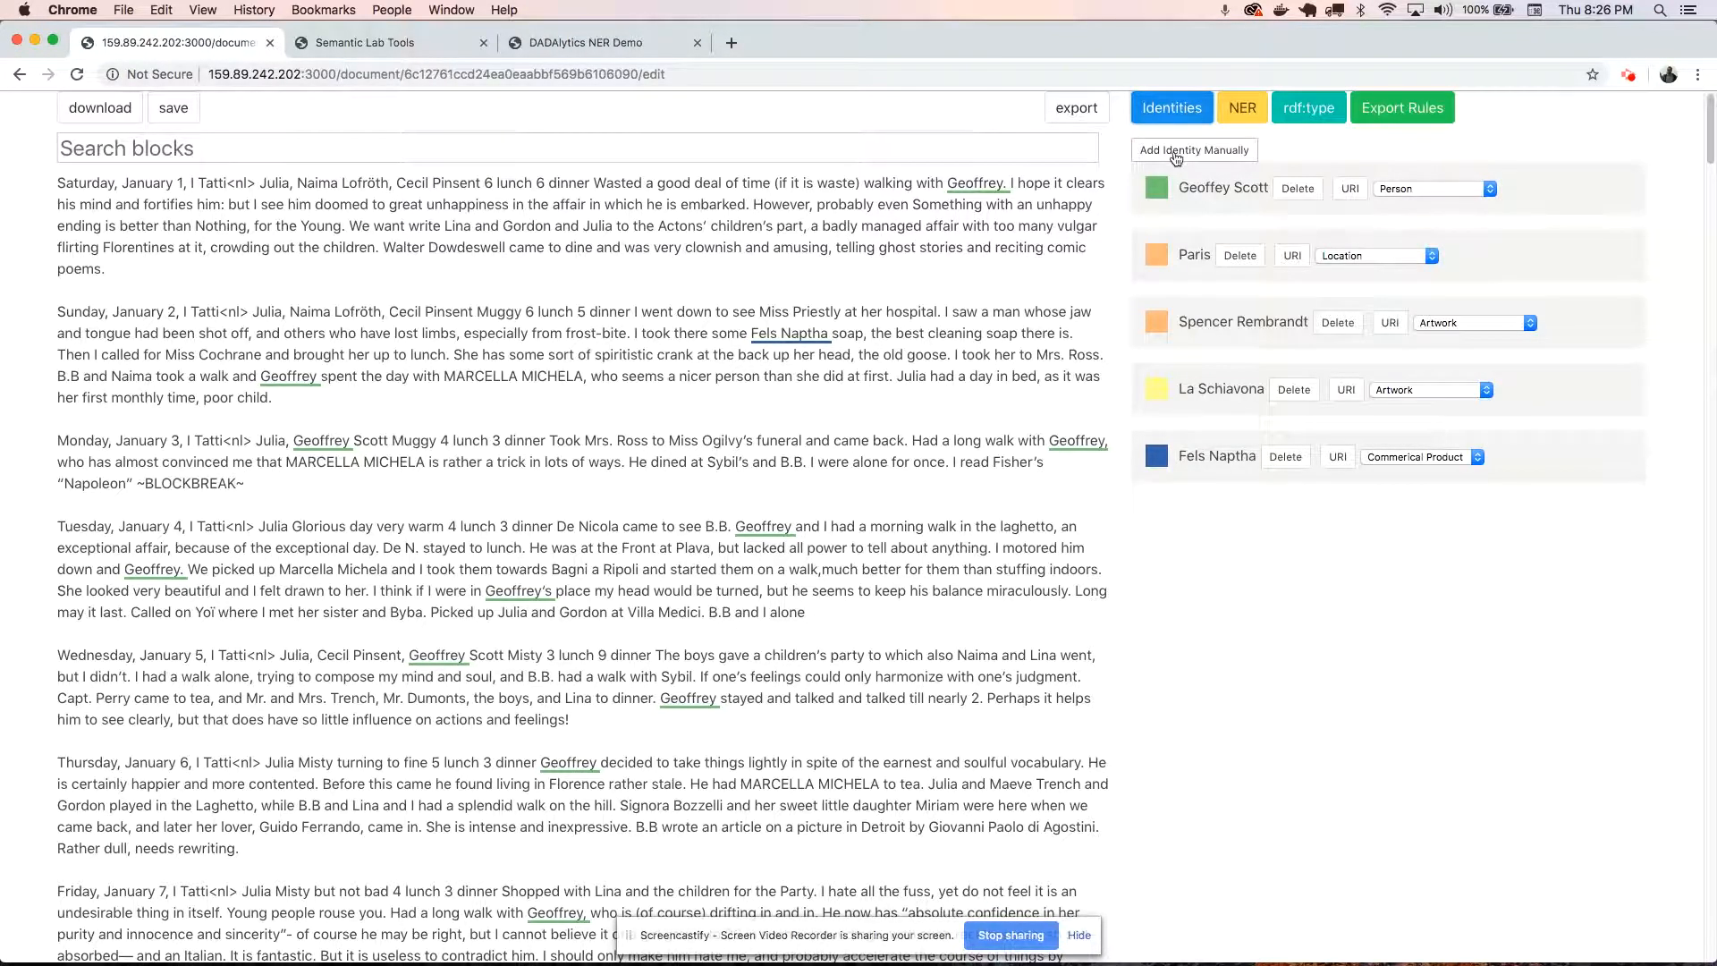
{"action": "left_click", "coordinate": [1175, 150]}
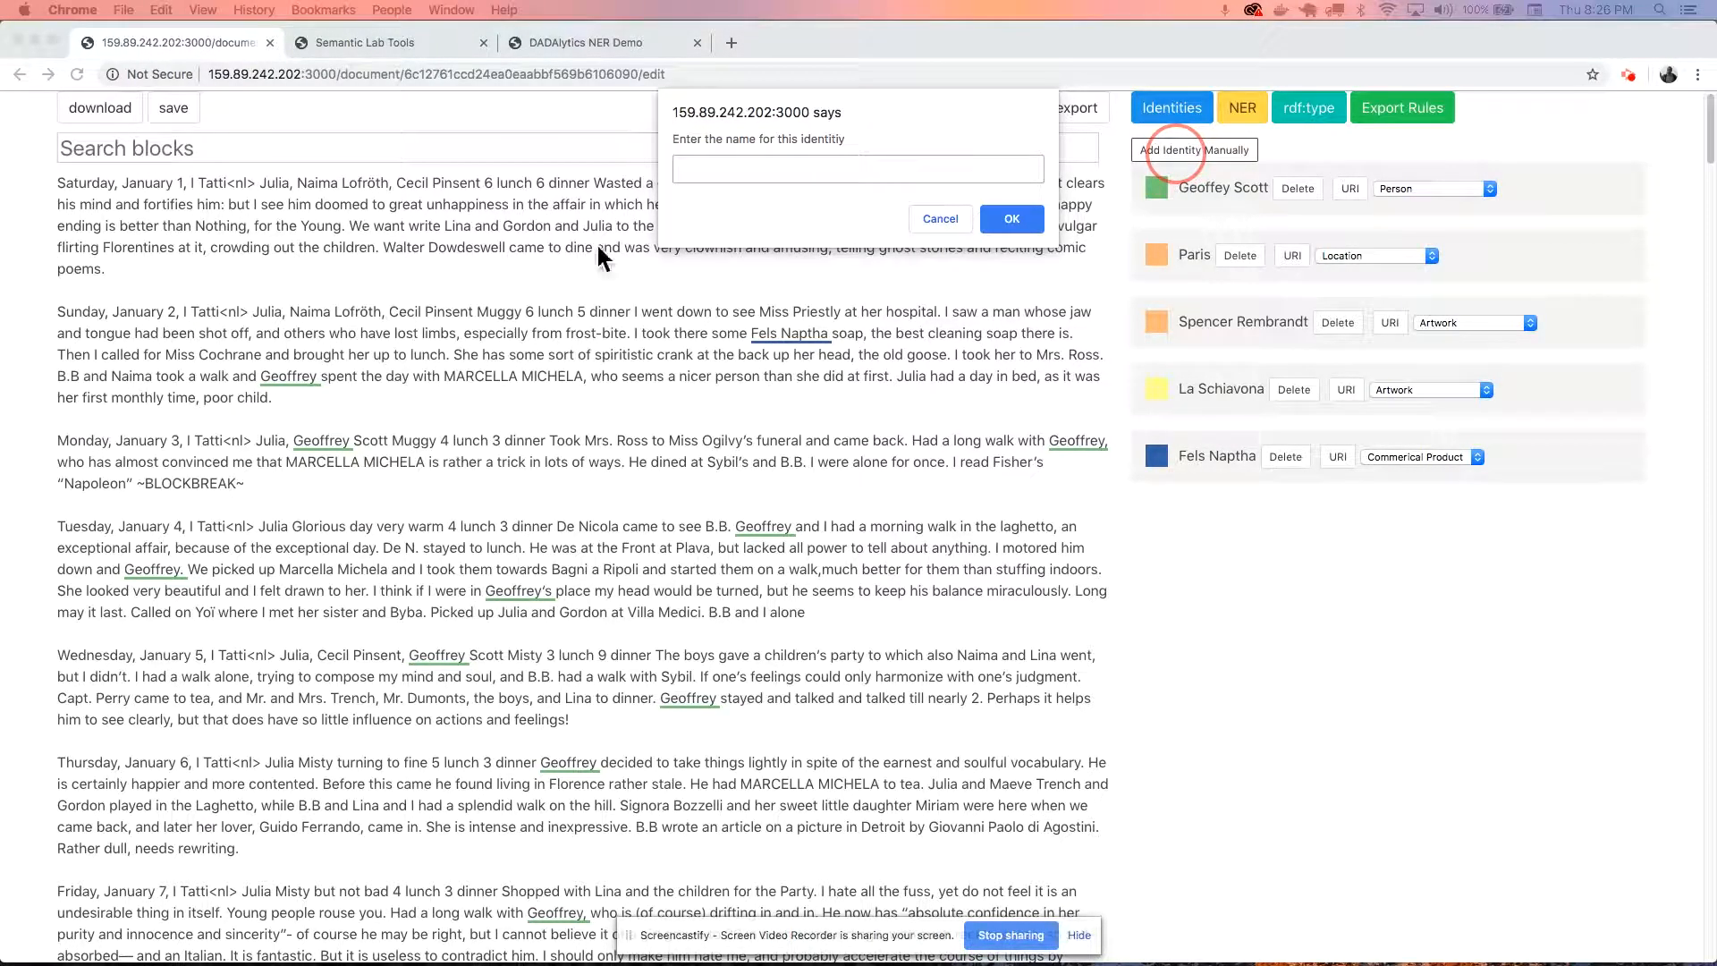
{"action": "left_click", "coordinate": [854, 170]}
{"action": "type", "text": "Mary Berenson"}
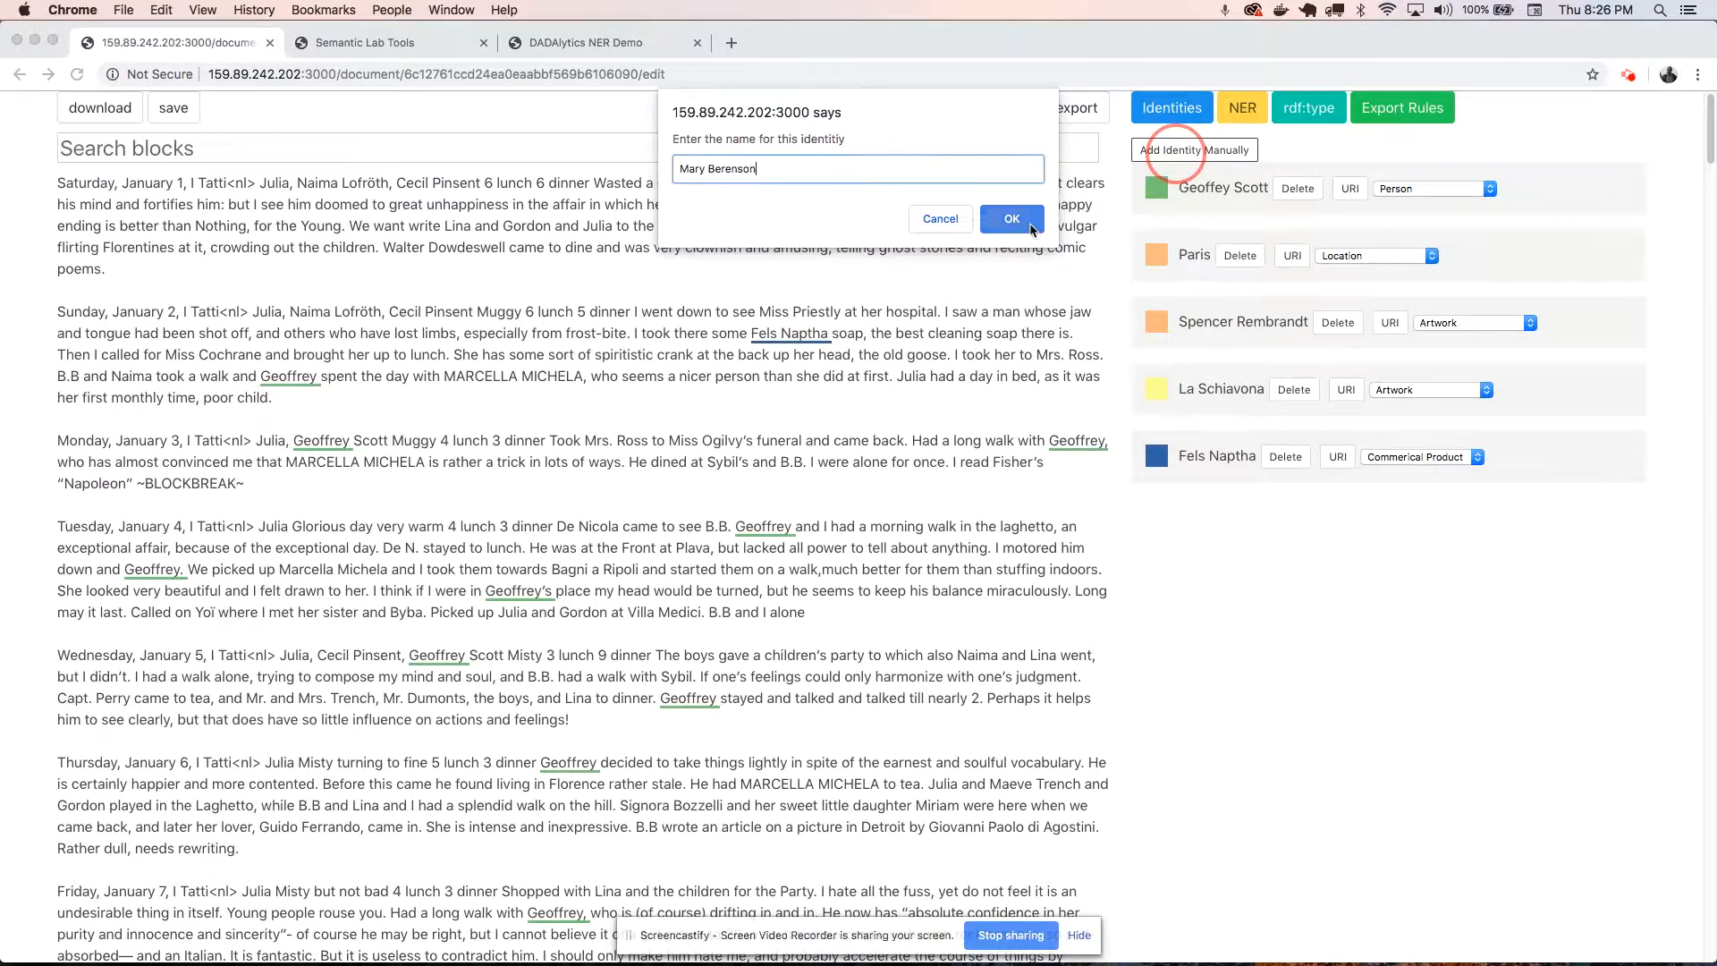
{"action": "left_click", "coordinate": [1028, 226]}
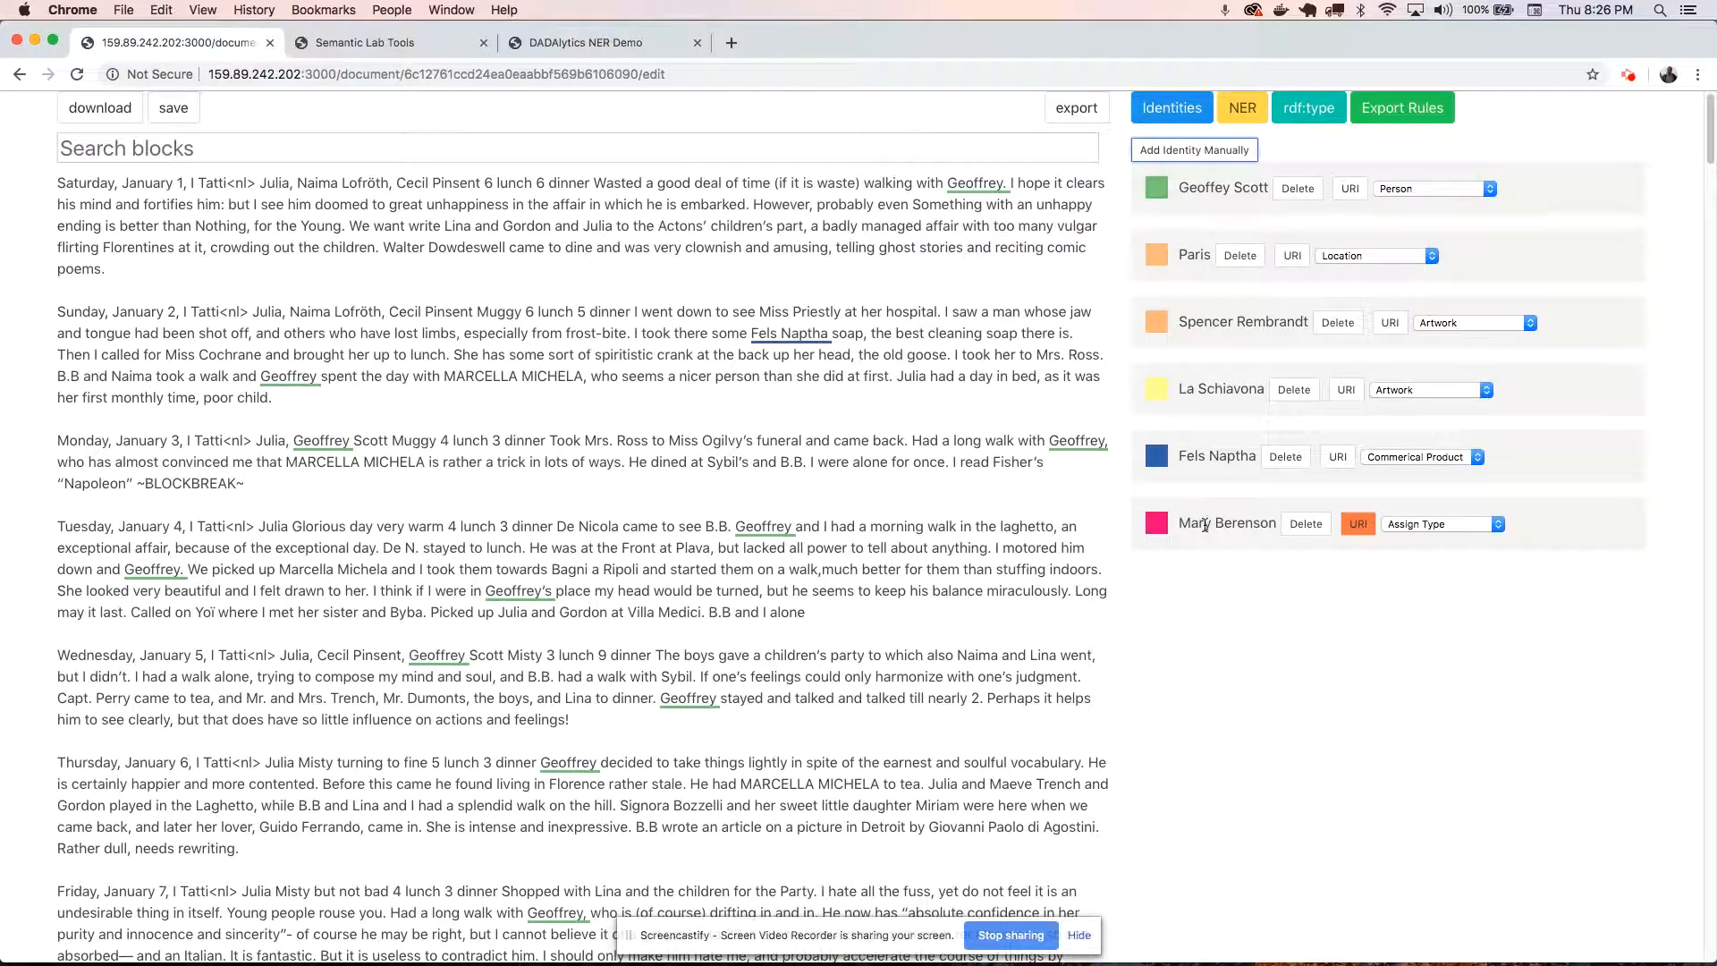
{"action": "scroll", "coordinate": [872, 575], "scroll_direction": "down", "scroll_amount": 6}
{"action": "scroll", "coordinate": [872, 575], "scroll_direction": "up", "scroll_amount": 4}
{"action": "scroll", "coordinate": [872, 575], "scroll_direction": "up", "scroll_amount": 2}
{"action": "left_click", "coordinate": [1360, 525]}
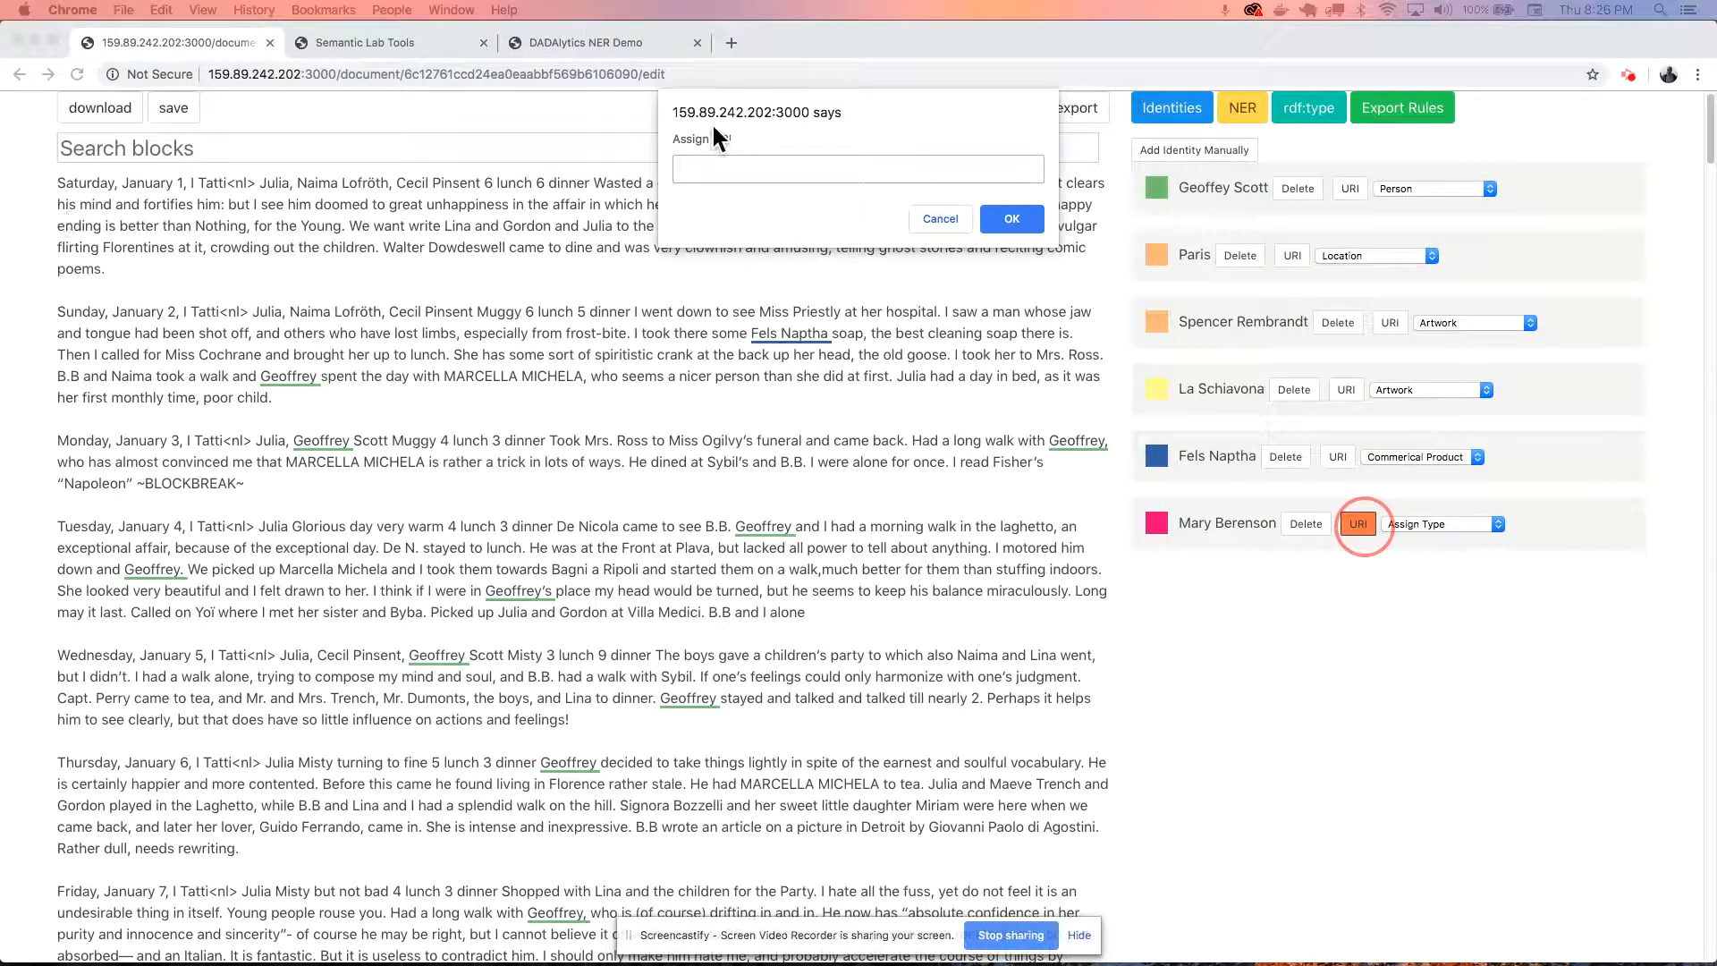
{"action": "left_click", "coordinate": [749, 174]}
{"action": "type", "text": "http://base.semlab.io/w/"}
{"action": "type", "text": "Q435345334543534"}
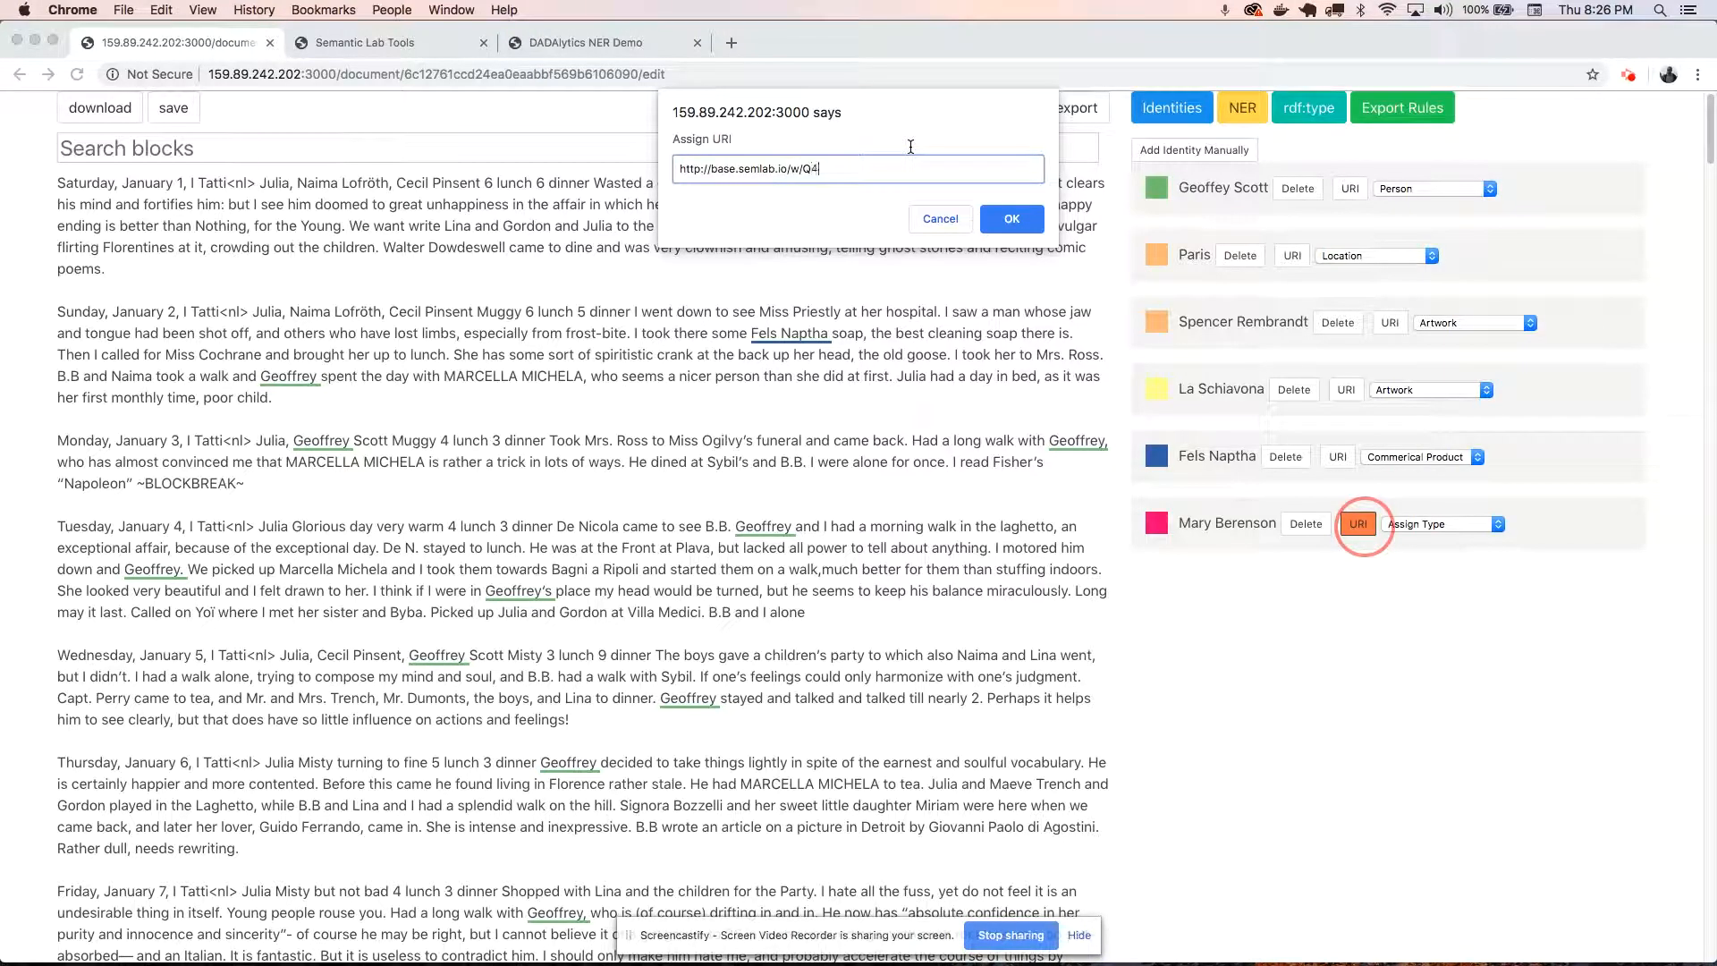
{"action": "left_click", "coordinate": [1003, 220]}
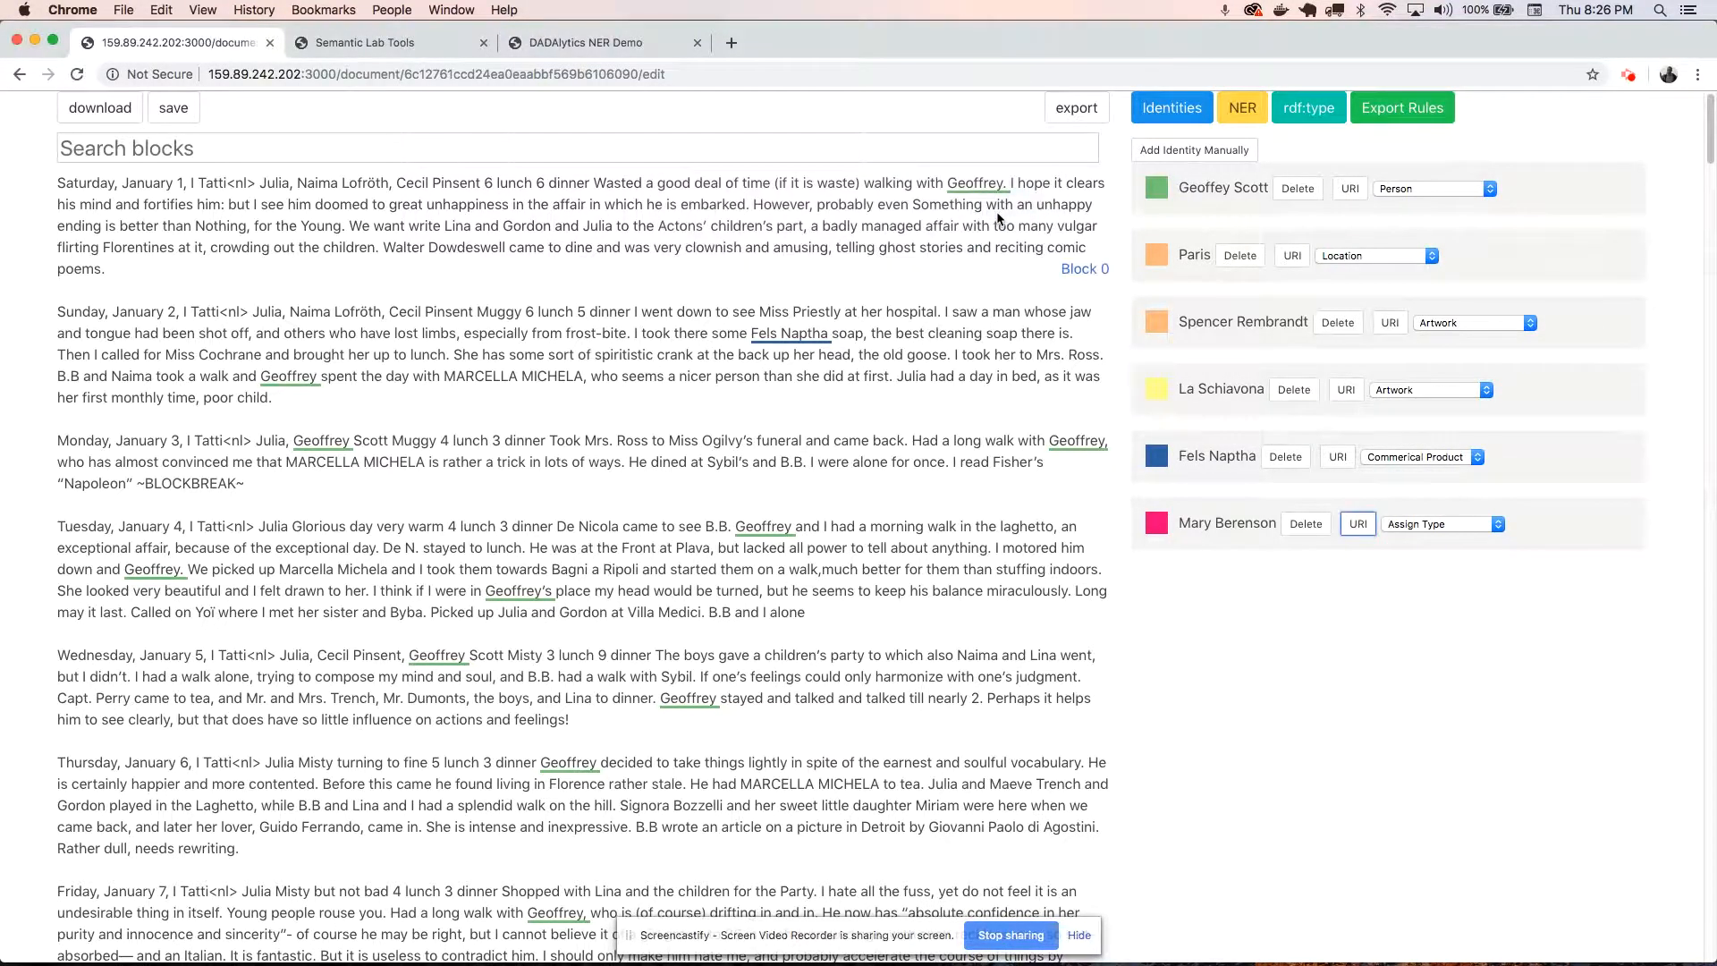
{"action": "left_click", "coordinate": [1431, 525]}
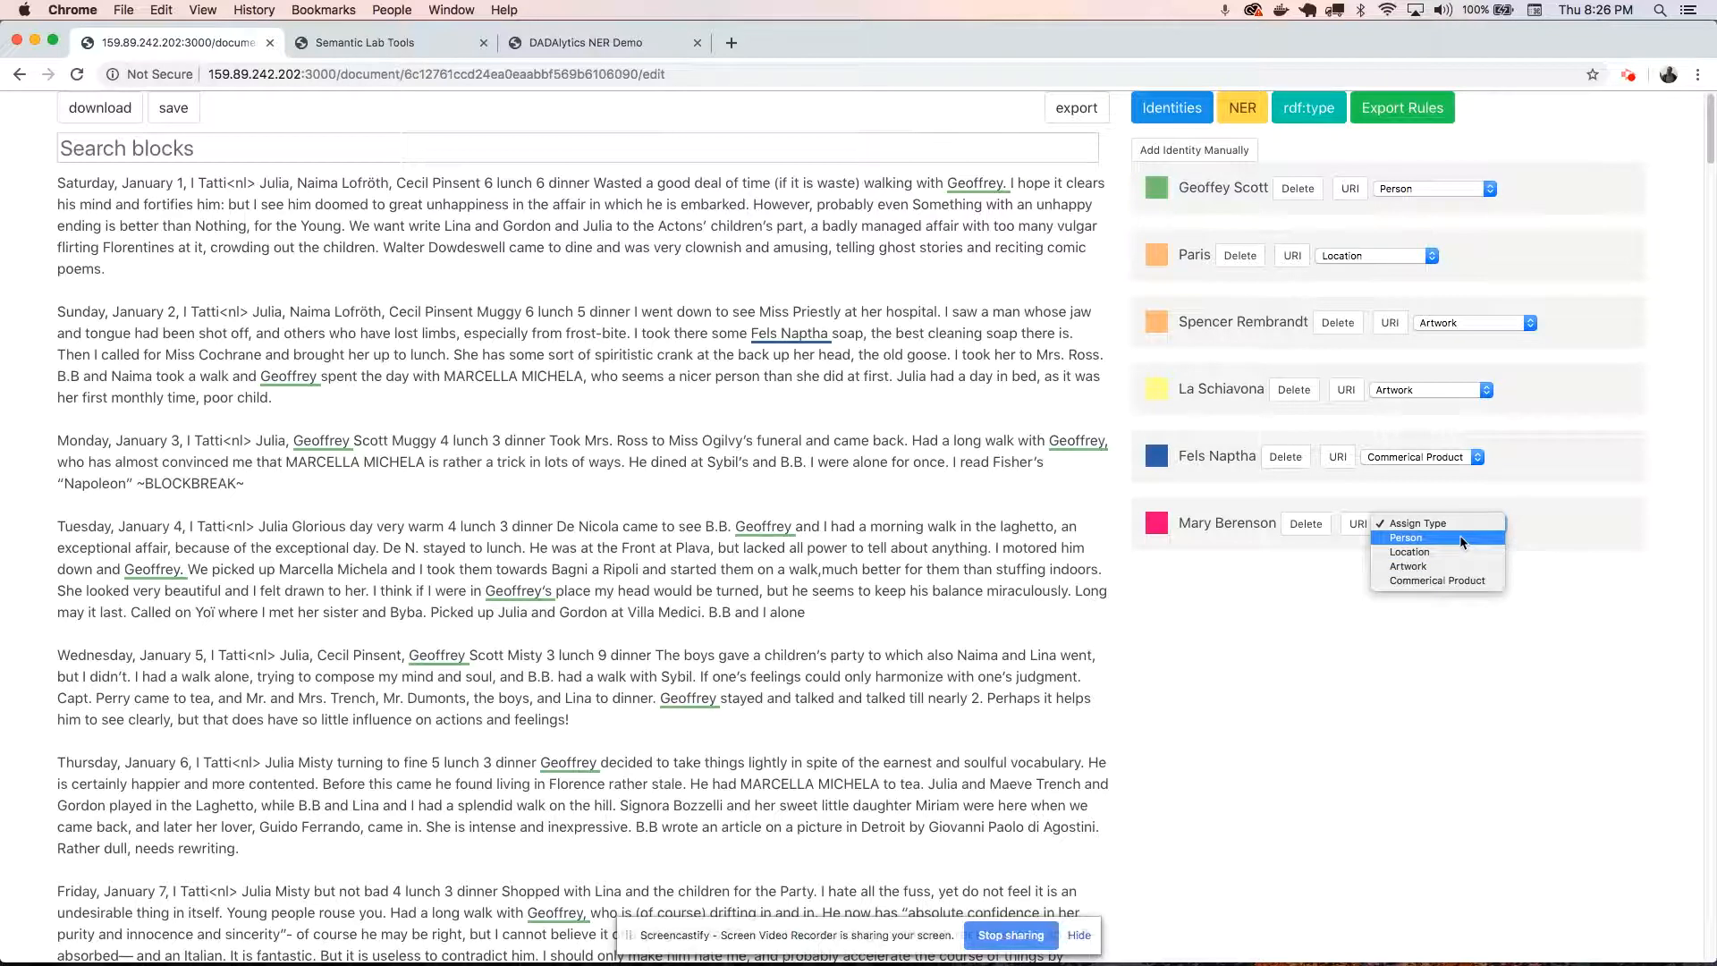
{"action": "left_click", "coordinate": [1460, 537]}
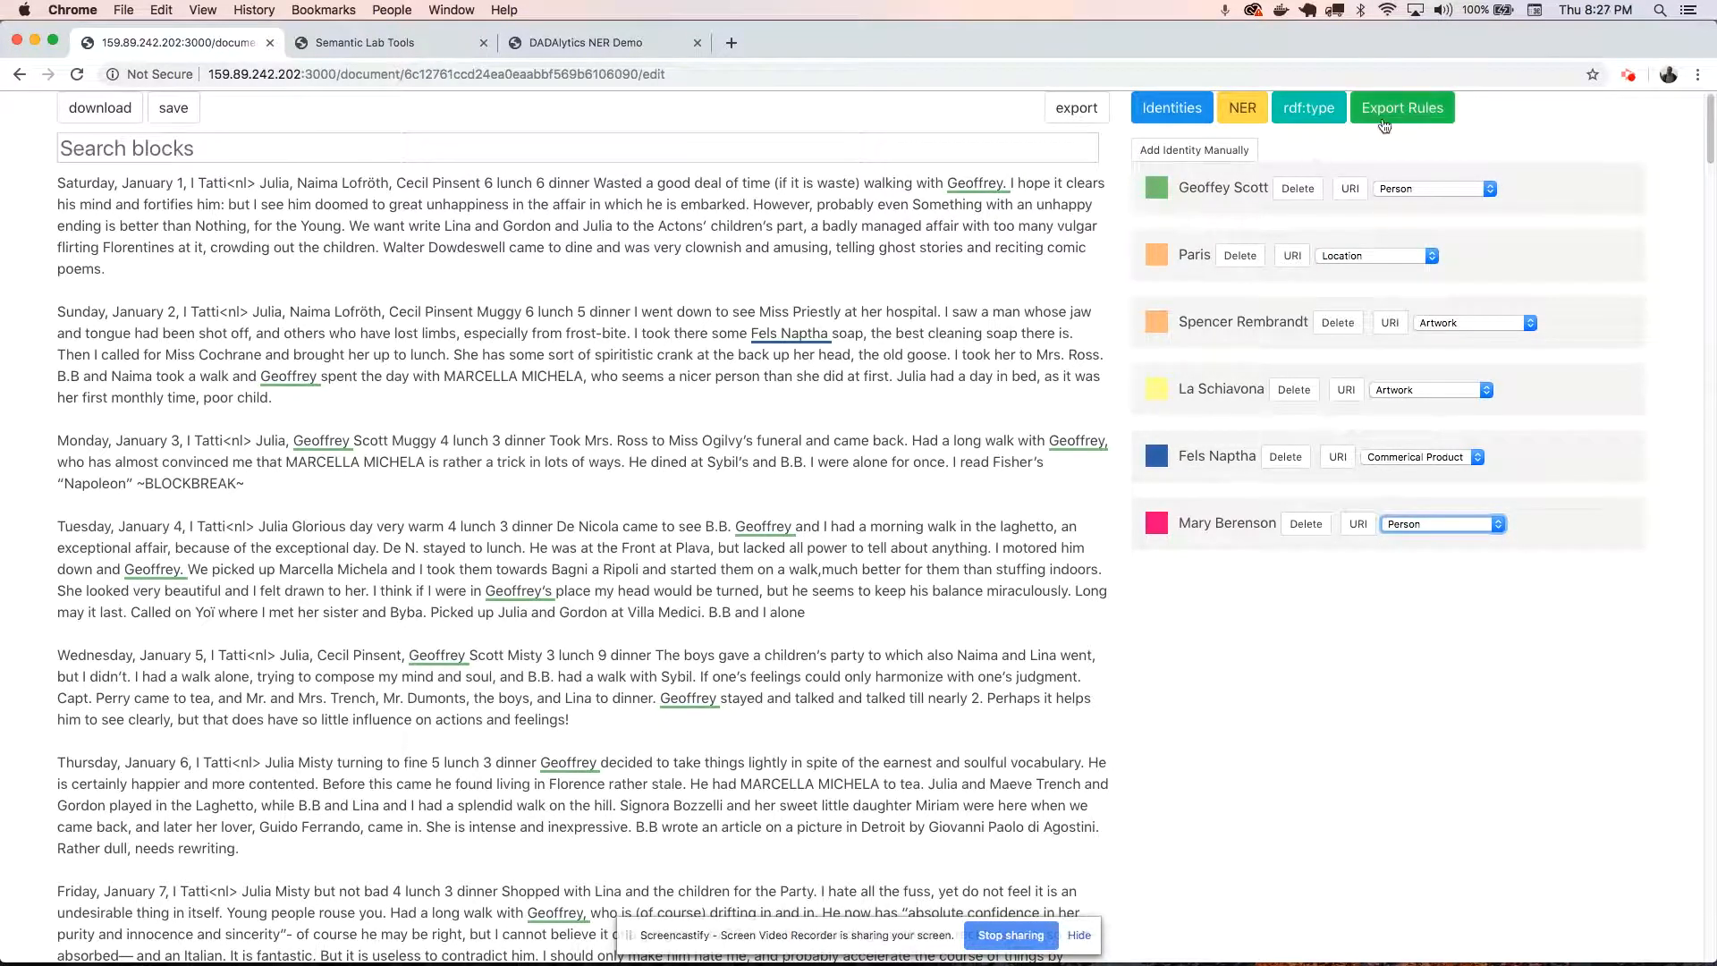
Add an export rule for all blocks with subject Mary Berenson, predicate rel:knowsOf and object type Person.
{"action": "left_click", "coordinate": [1401, 111]}
{"action": "left_click", "coordinate": [1218, 173]}
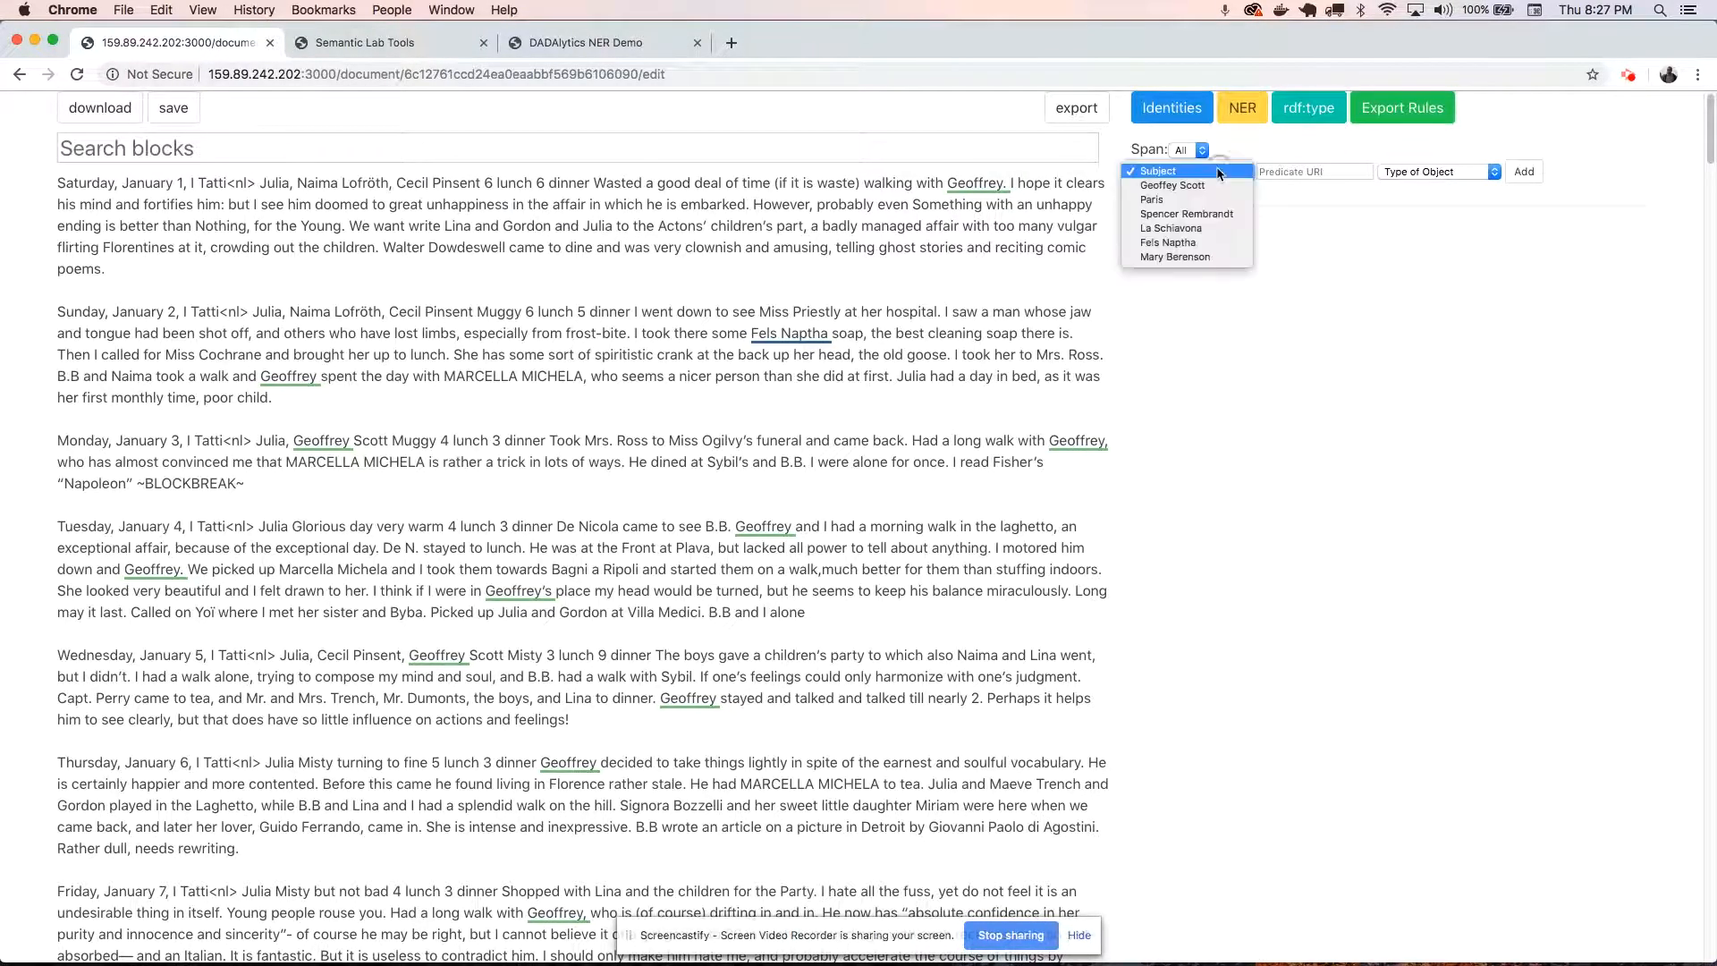
{"action": "left_click", "coordinate": [1214, 257]}
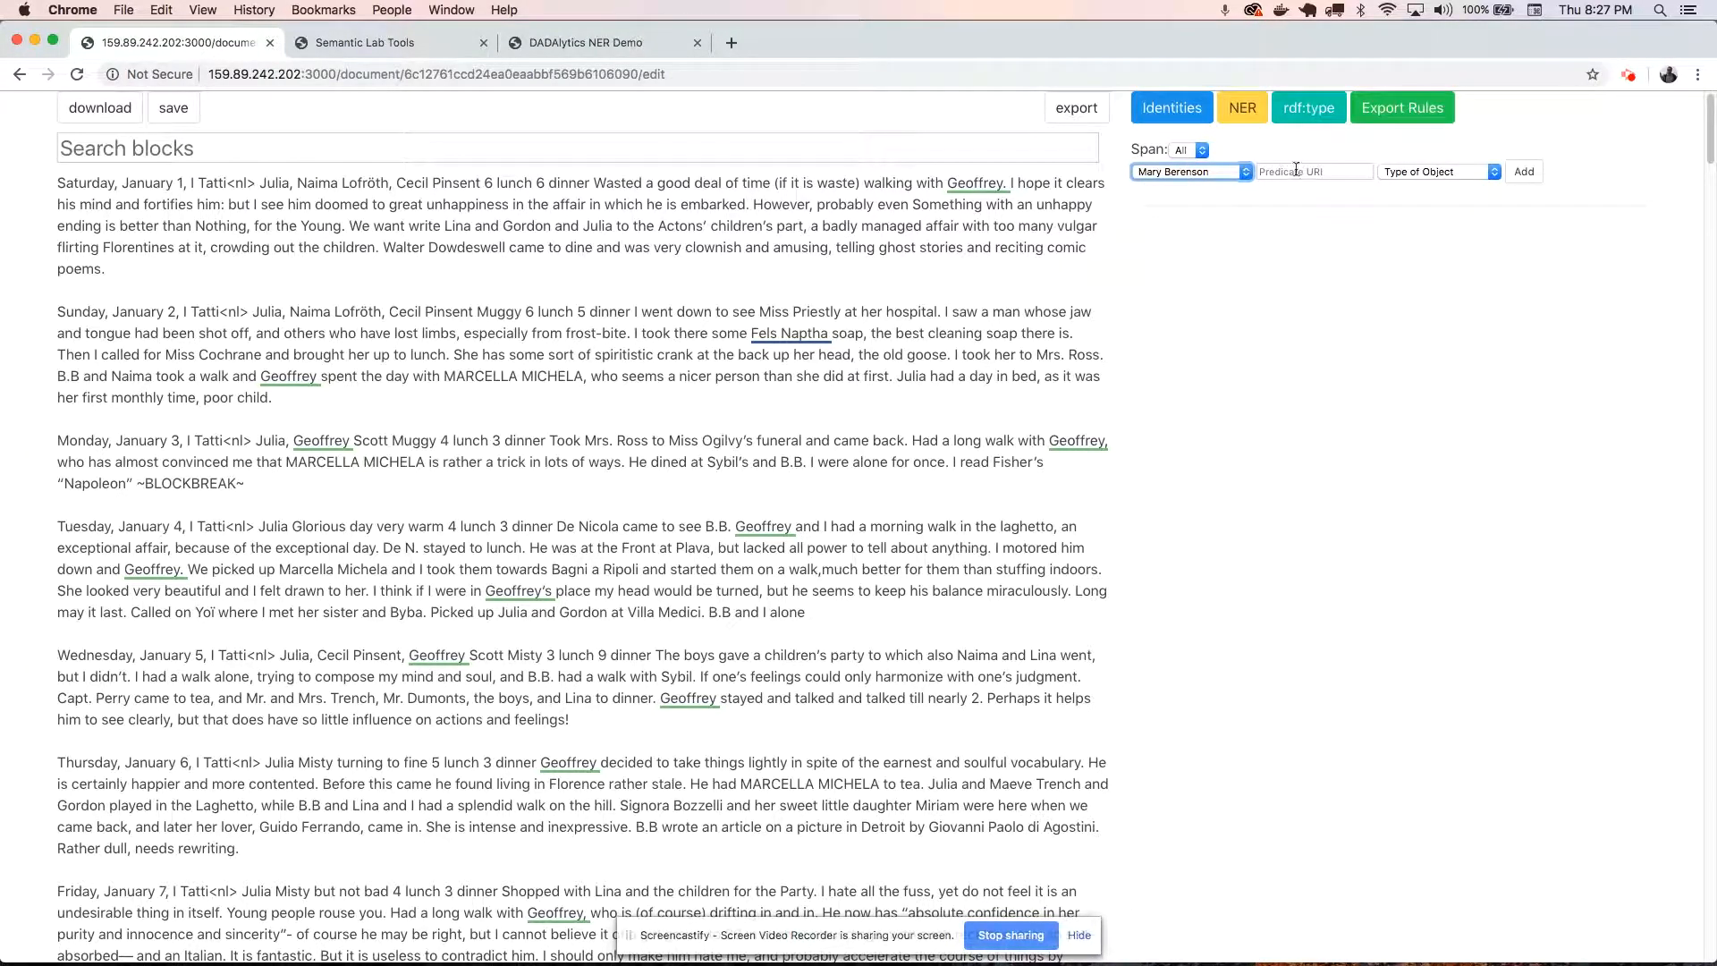
{"action": "left_click", "coordinate": [1423, 179]}
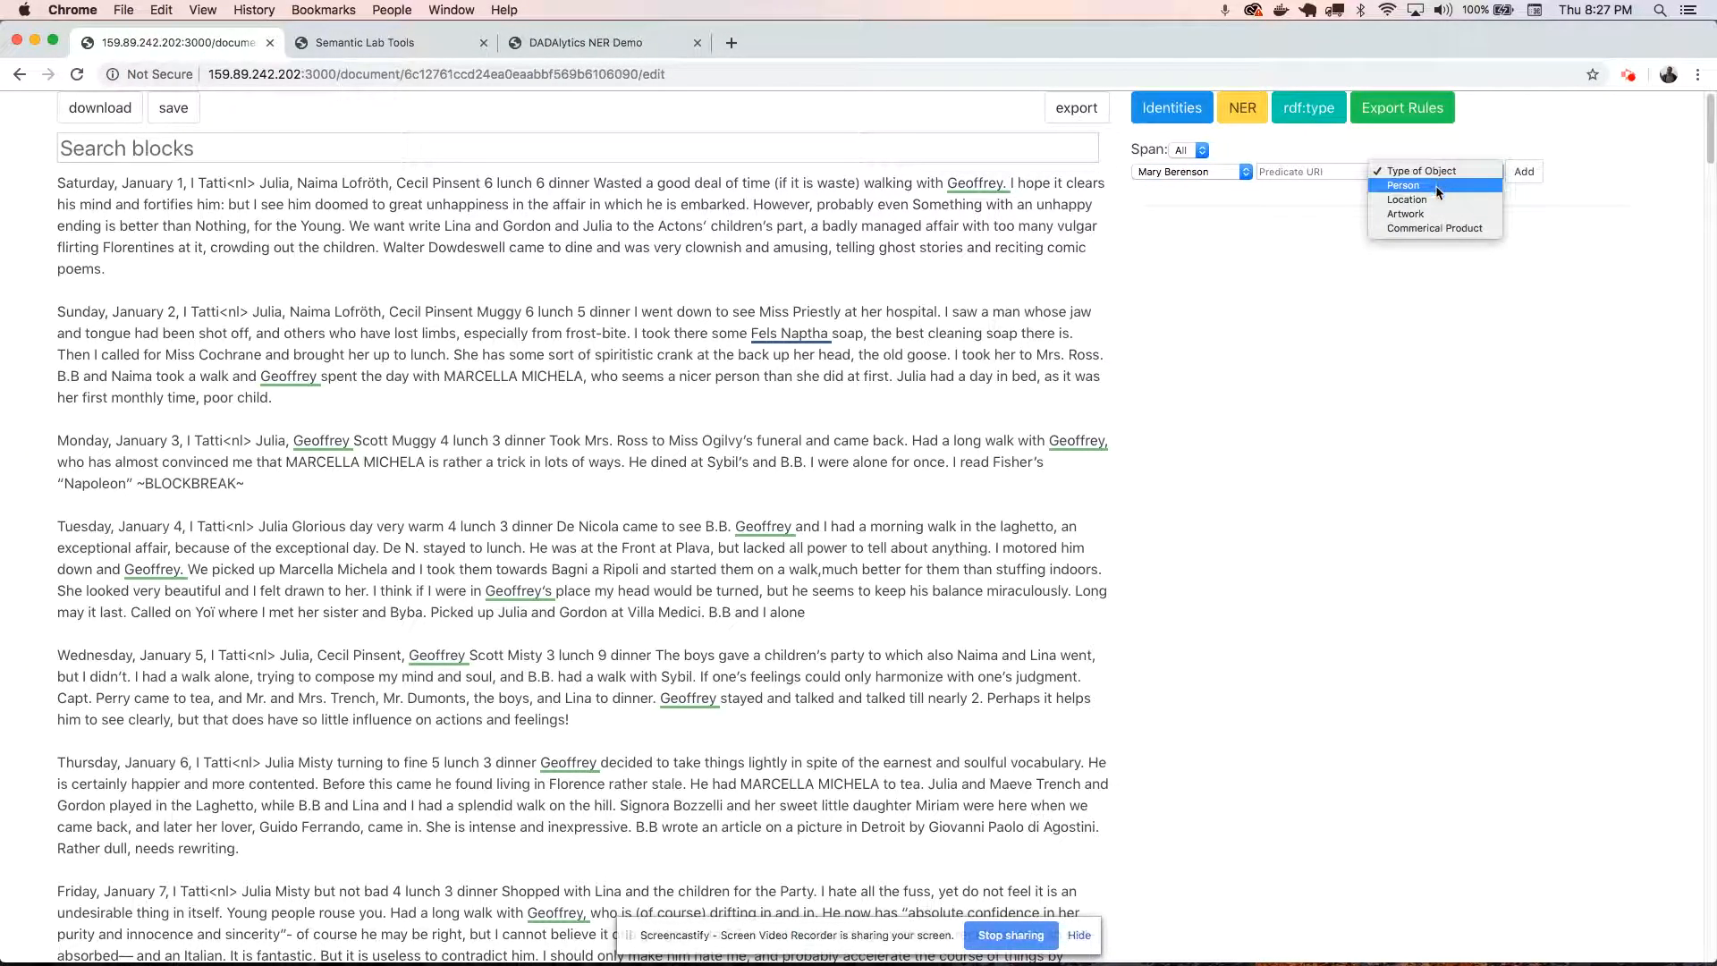
{"action": "left_click", "coordinate": [1437, 189]}
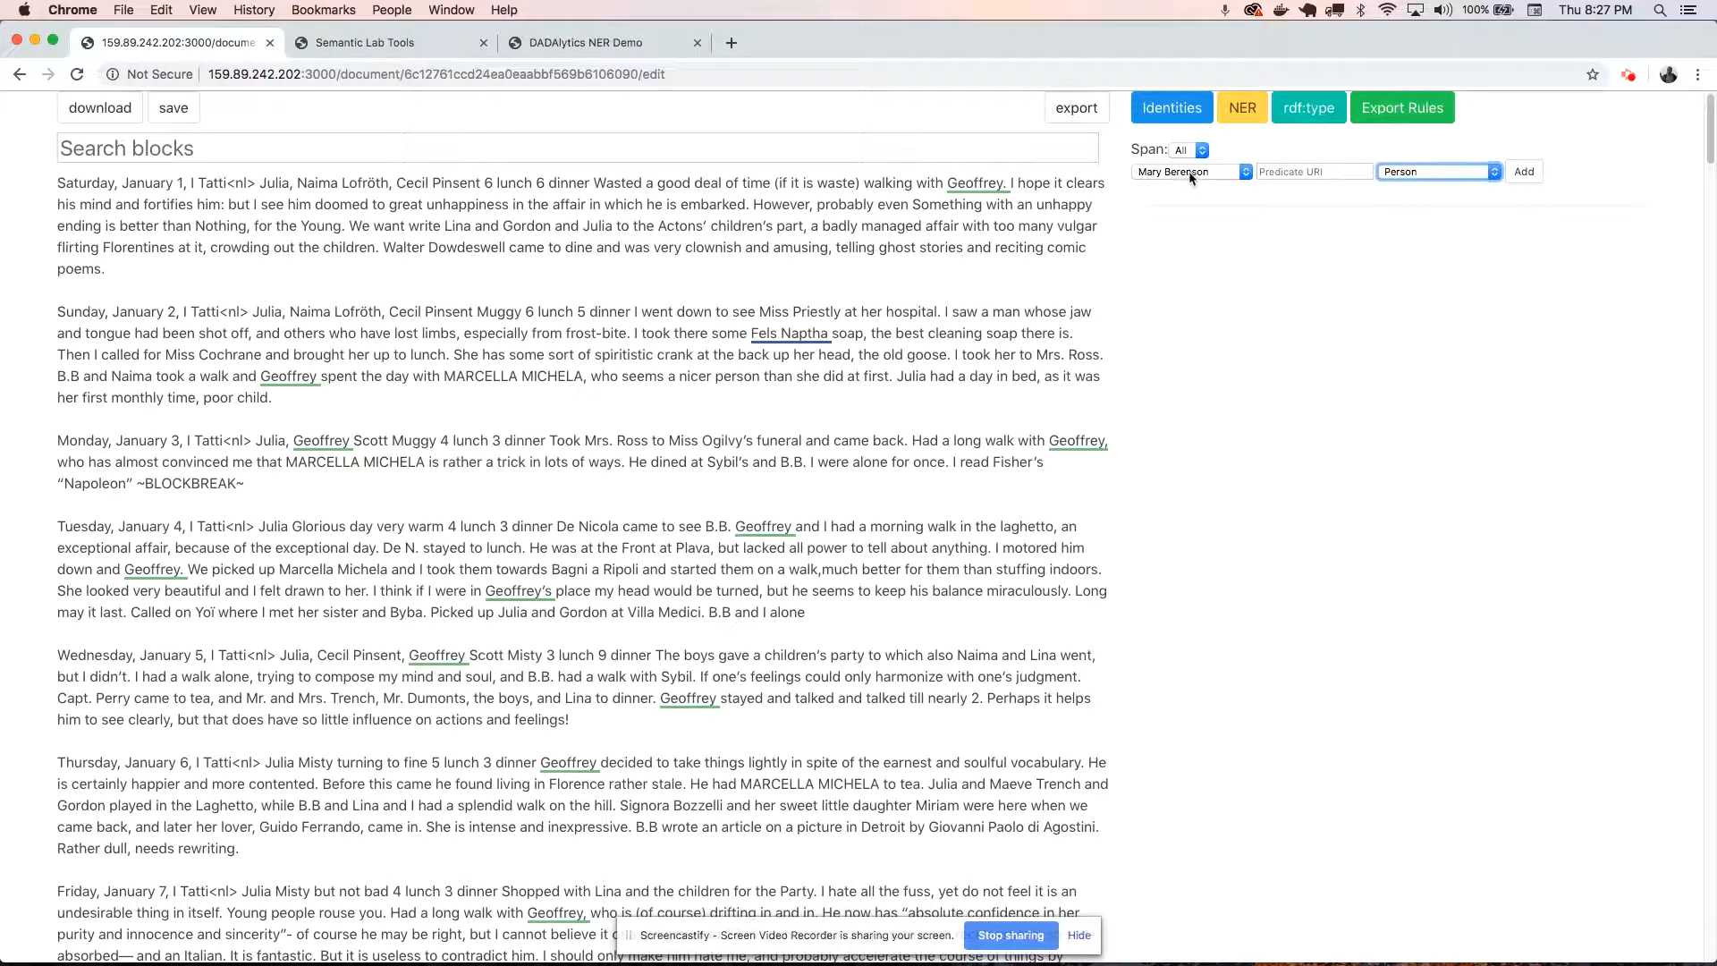
{"action": "left_click", "coordinate": [1348, 173]}
{"action": "type", "text": "rel:"}
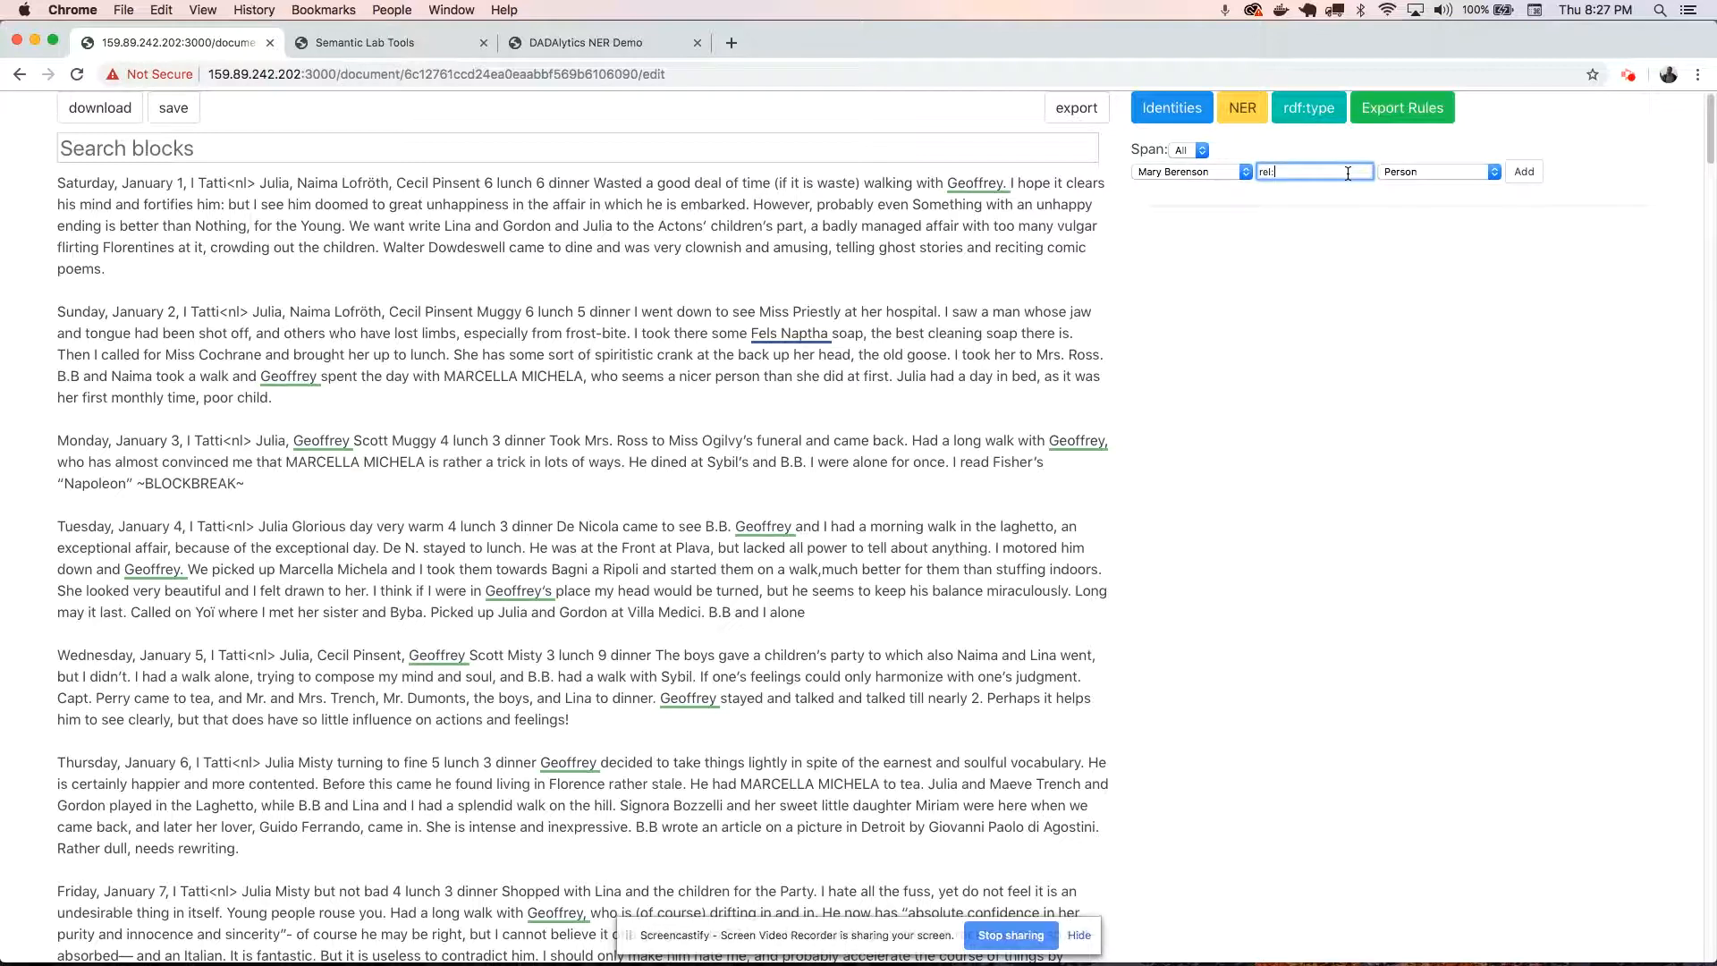
{"action": "type", "text": "knowsOf"}
{"action": "left_click", "coordinate": [1526, 172]}
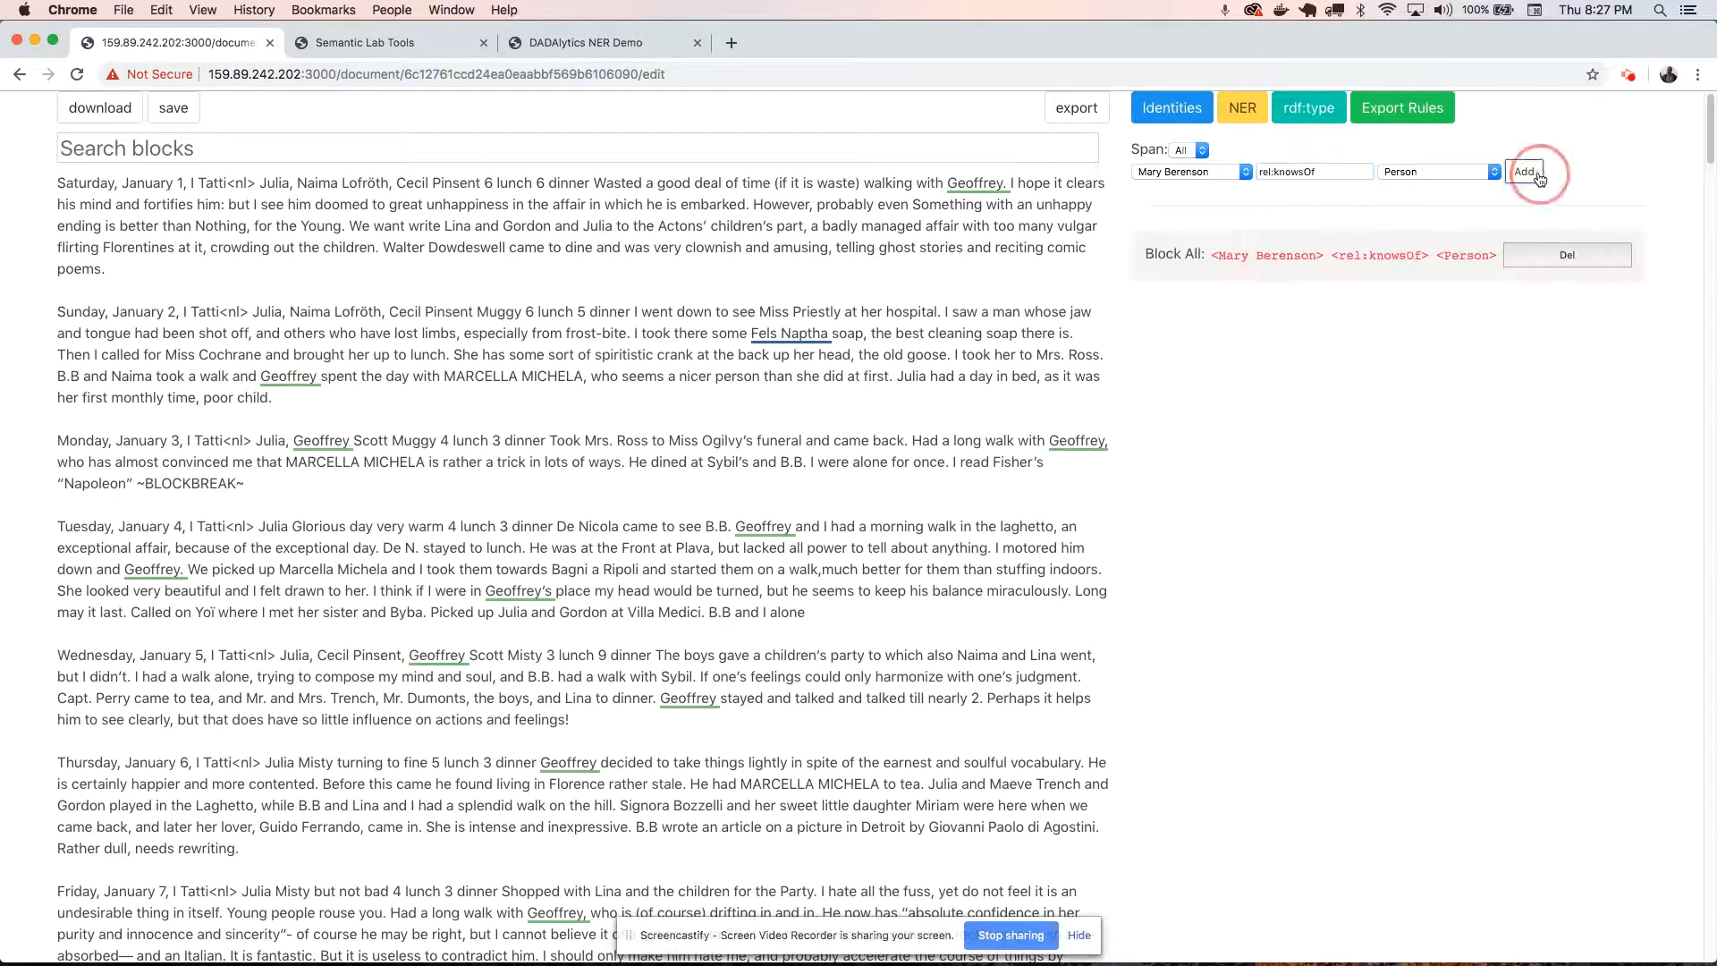
{"action": "left_click_drag", "start_coordinate": [1216, 256], "coordinate": [1471, 256]}
{"action": "left_click", "coordinate": [1449, 269]}
Add a second export rule for all blocks linking Mary Berenson through semlab:seenArtwork to the object type Artwork.
{"action": "left_click", "coordinate": [1191, 174]}
{"action": "left_click", "coordinate": [1315, 171]}
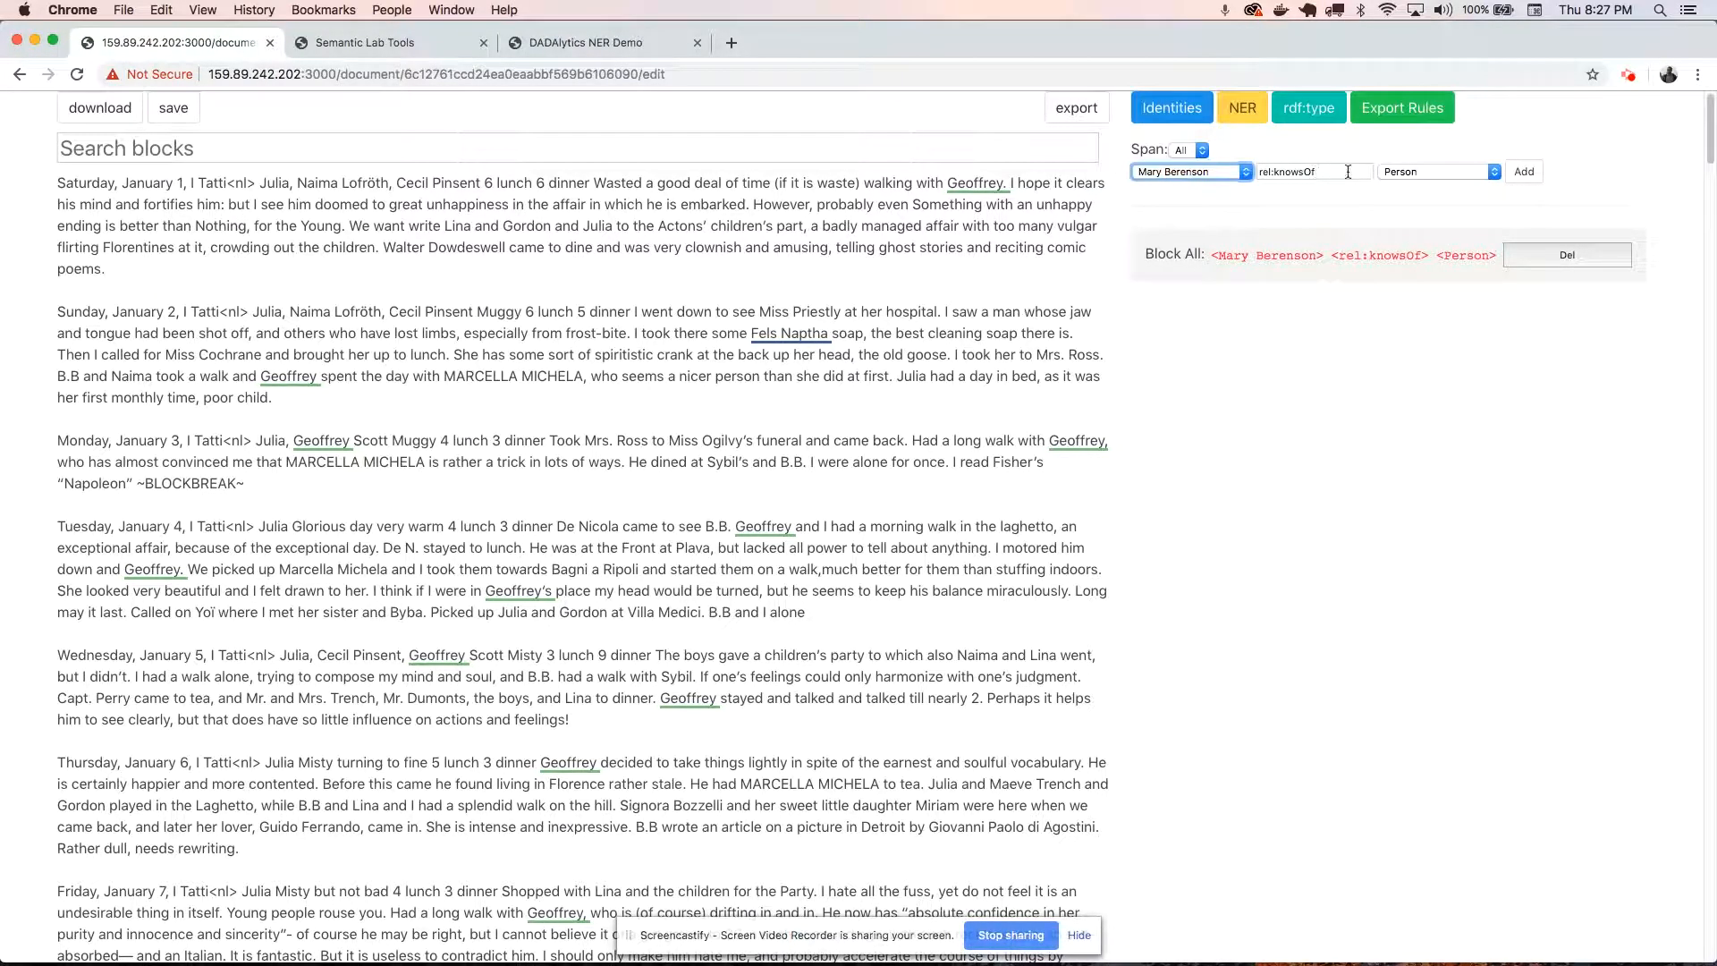
{"action": "left_click", "coordinate": [1403, 172]}
{"action": "left_click", "coordinate": [1420, 200]}
{"action": "key", "text": "shift+Tab"}
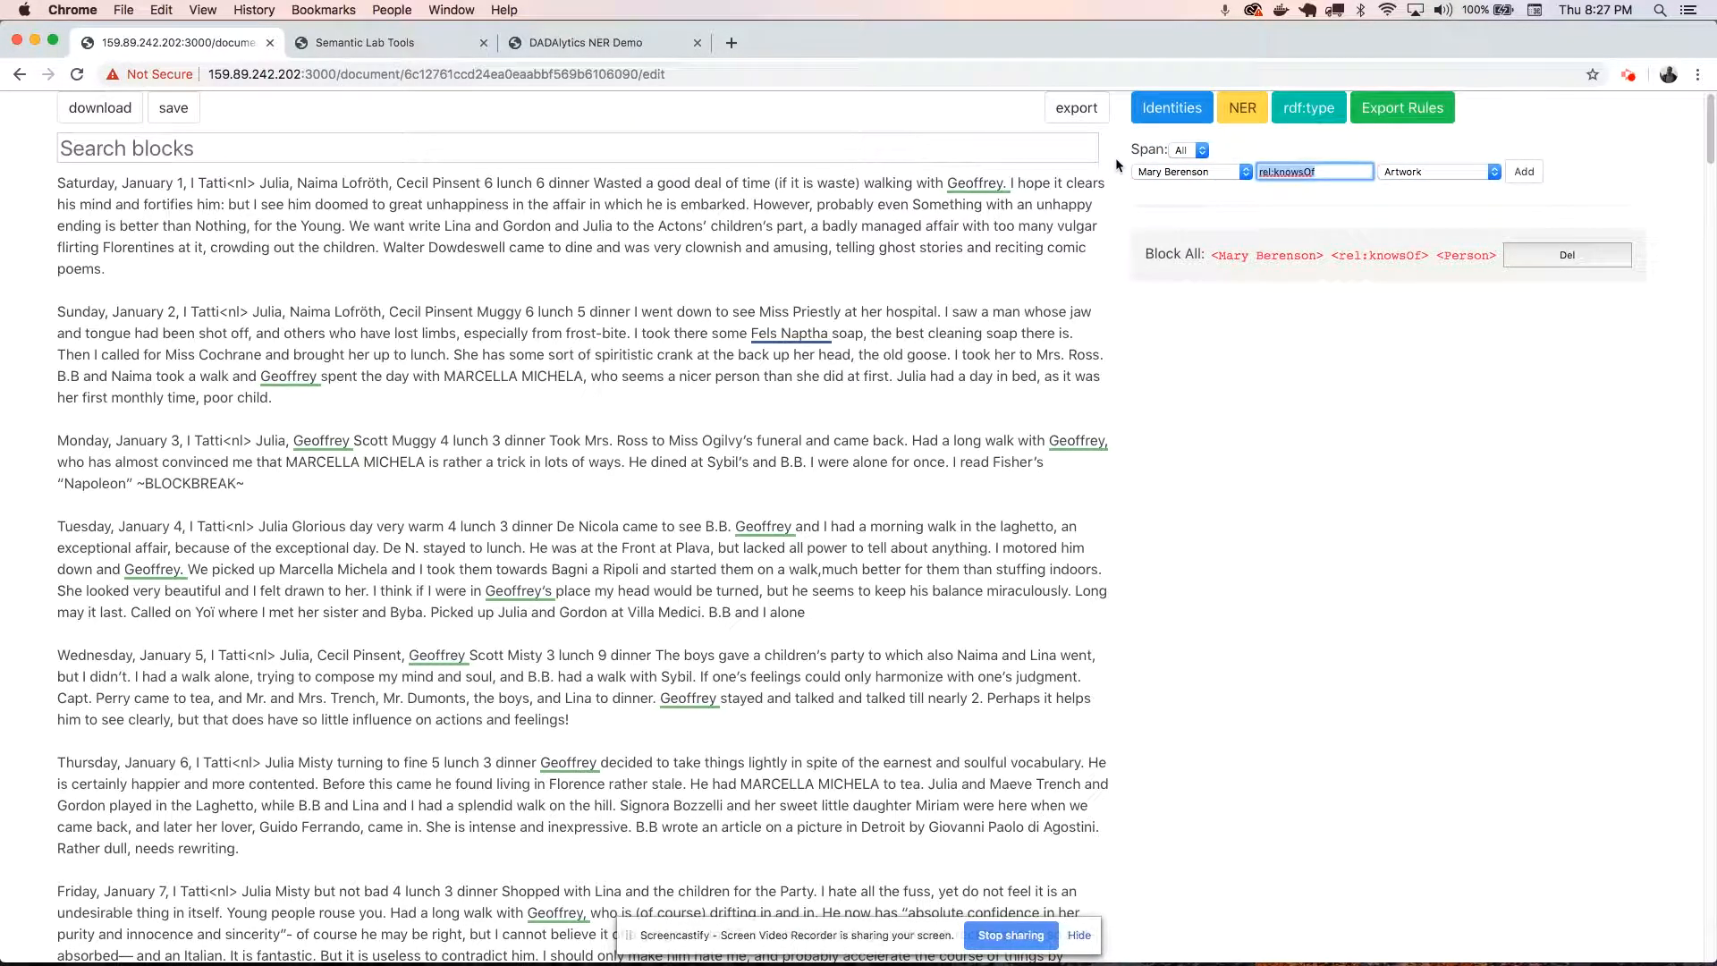
{"action": "type", "text": "semlab:seenArtwork"}
{"action": "left_click", "coordinate": [1484, 171]}
{"action": "left_click", "coordinate": [1431, 176]}
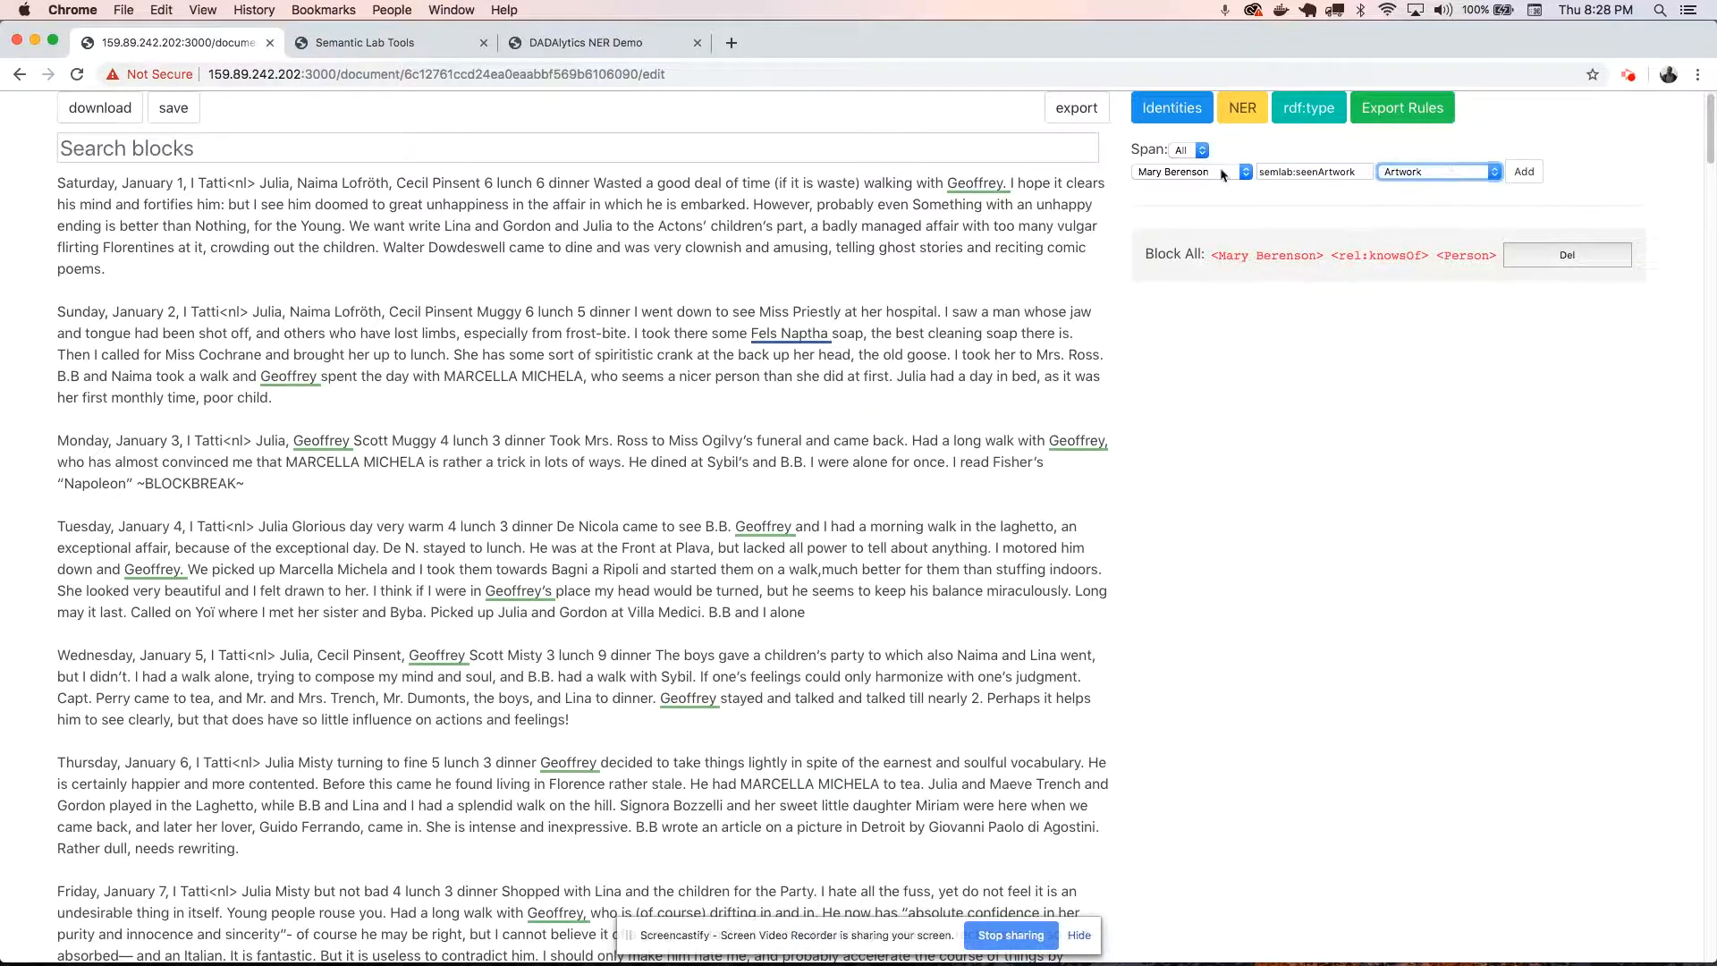
{"action": "left_click", "coordinate": [1526, 172]}
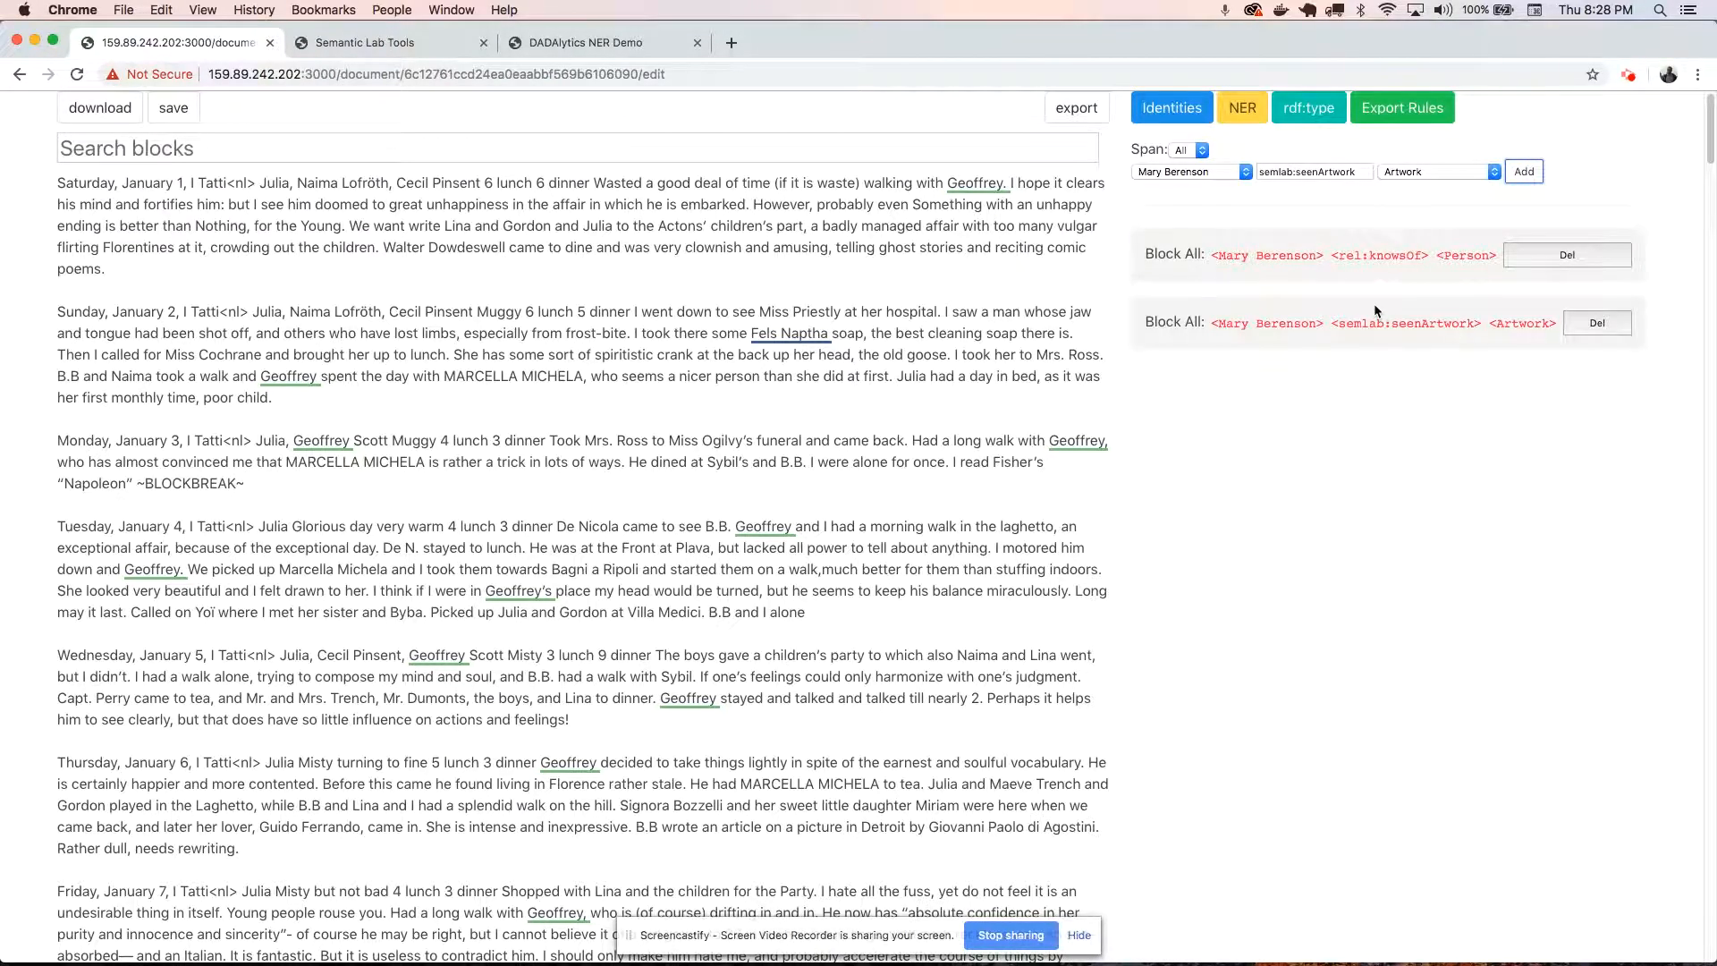
{"action": "scroll", "coordinate": [1066, 476], "scroll_direction": "down", "scroll_amount": 2}
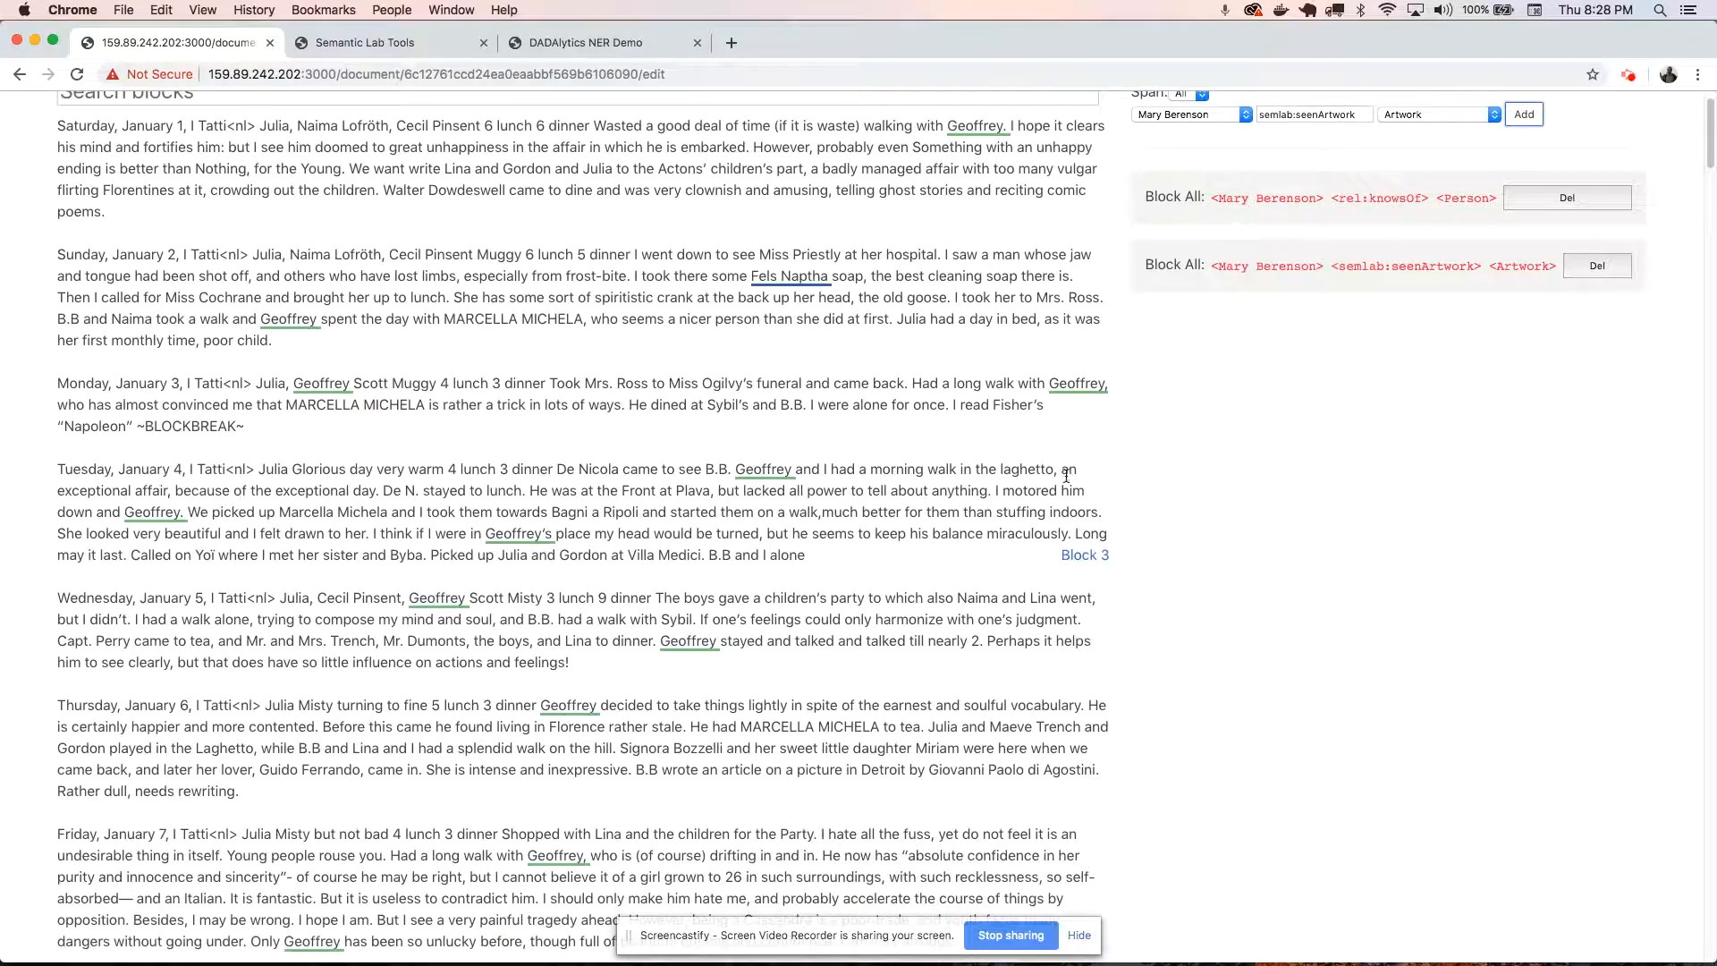
{"action": "scroll", "coordinate": [1079, 485], "scroll_direction": "down", "scroll_amount": 10}
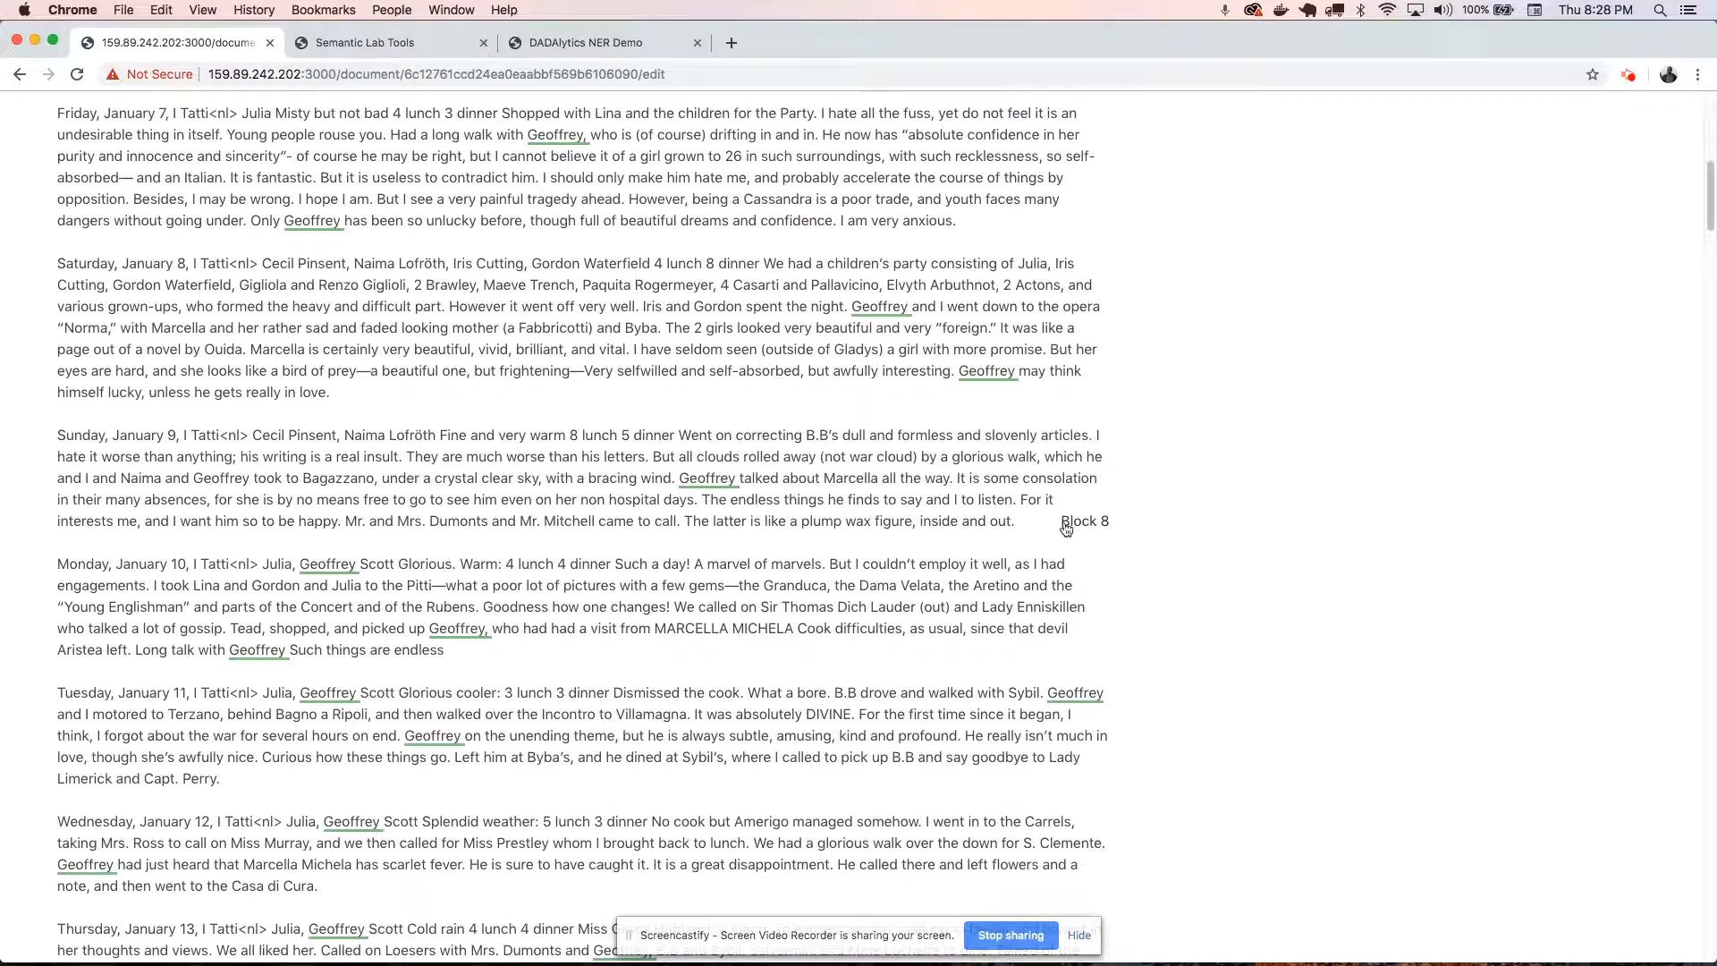
{"action": "scroll", "coordinate": [1080, 528], "scroll_direction": "down", "scroll_amount": 1}
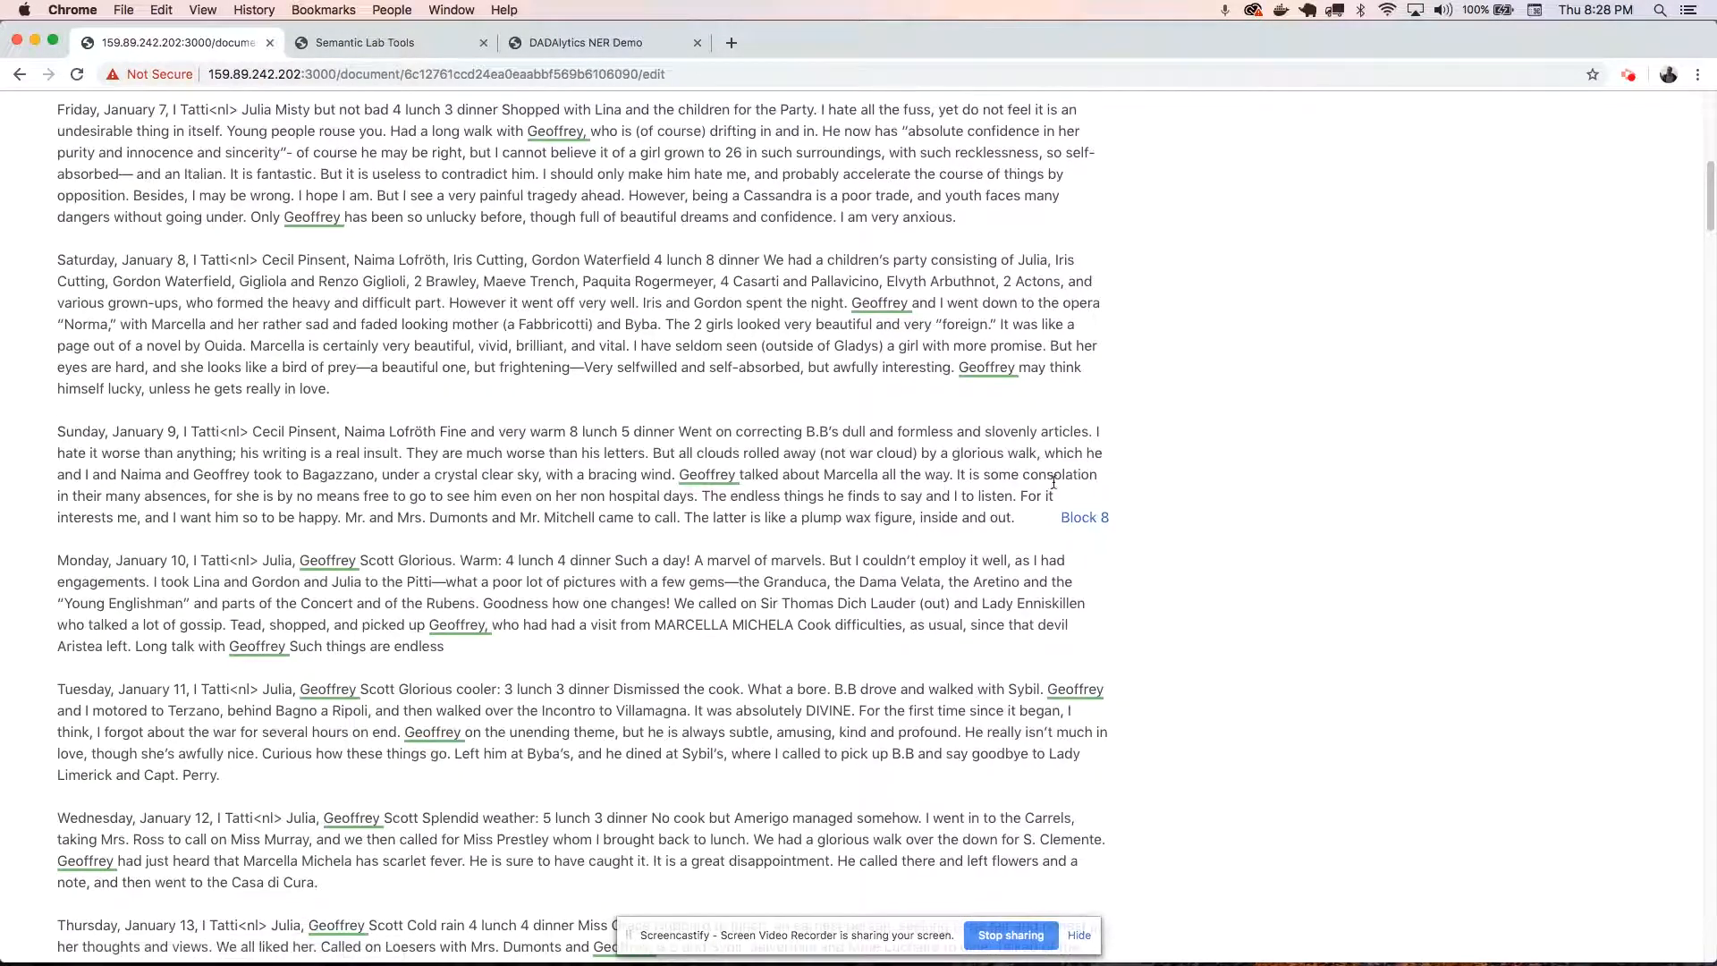
{"action": "left_click", "coordinate": [1084, 523]}
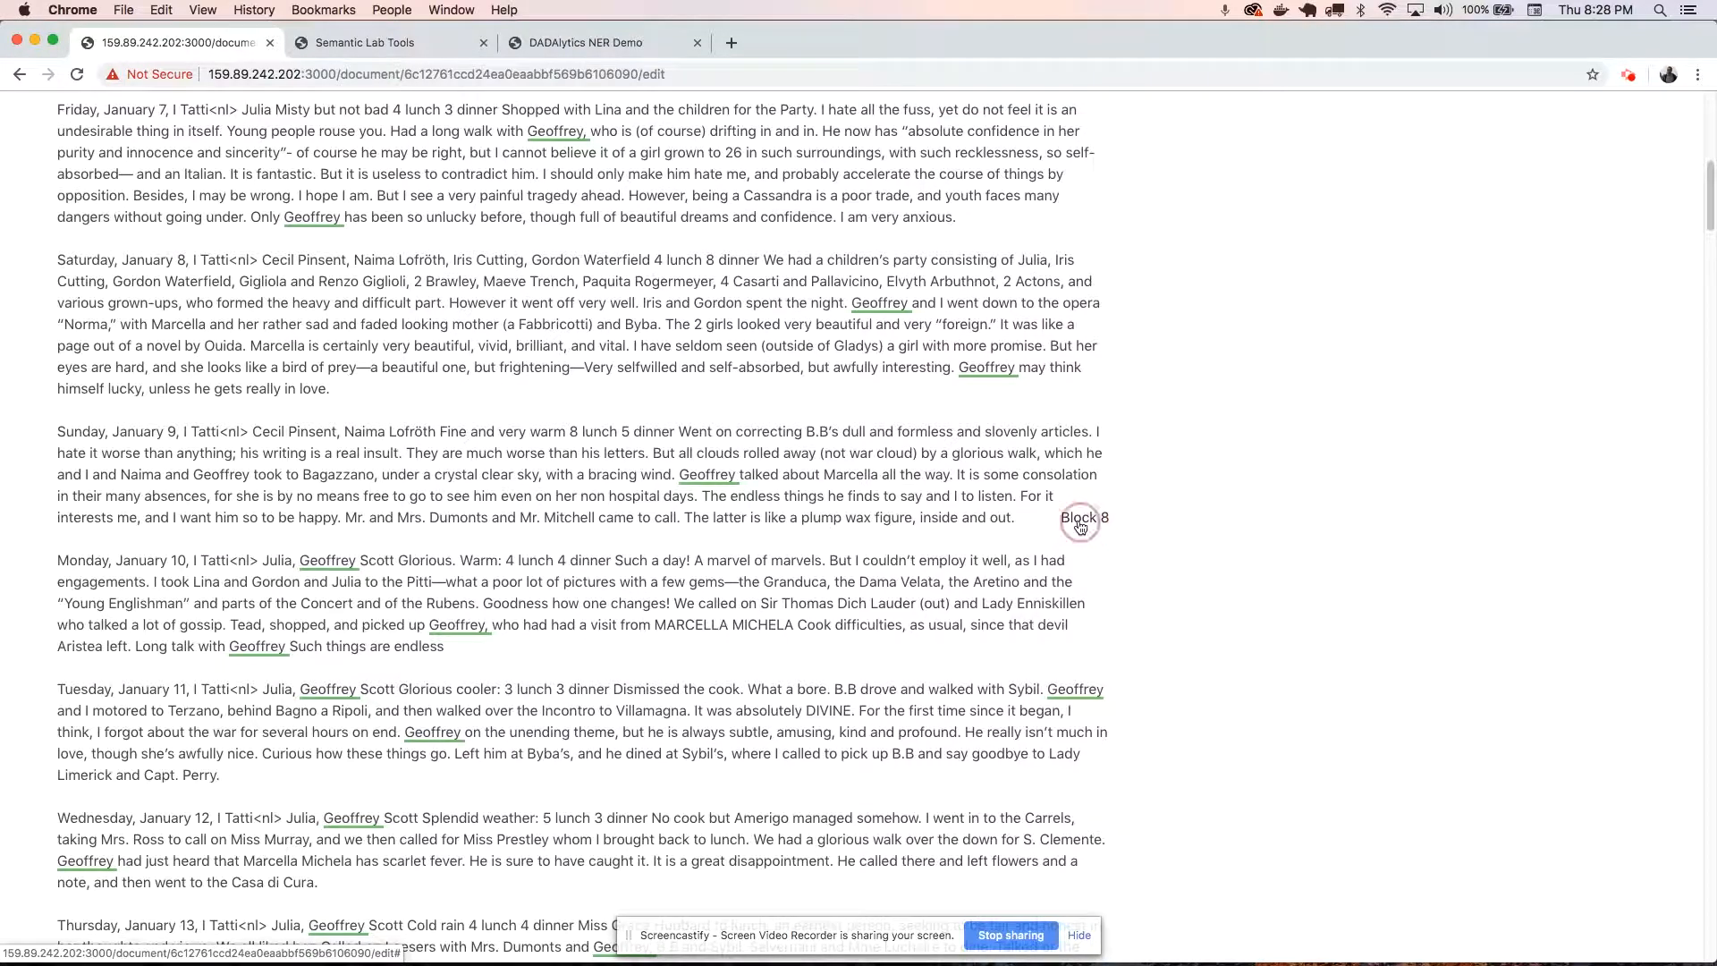
{"action": "scroll", "coordinate": [1318, 483], "scroll_direction": "up", "scroll_amount": 10}
{"action": "left_click", "coordinate": [1197, 150]}
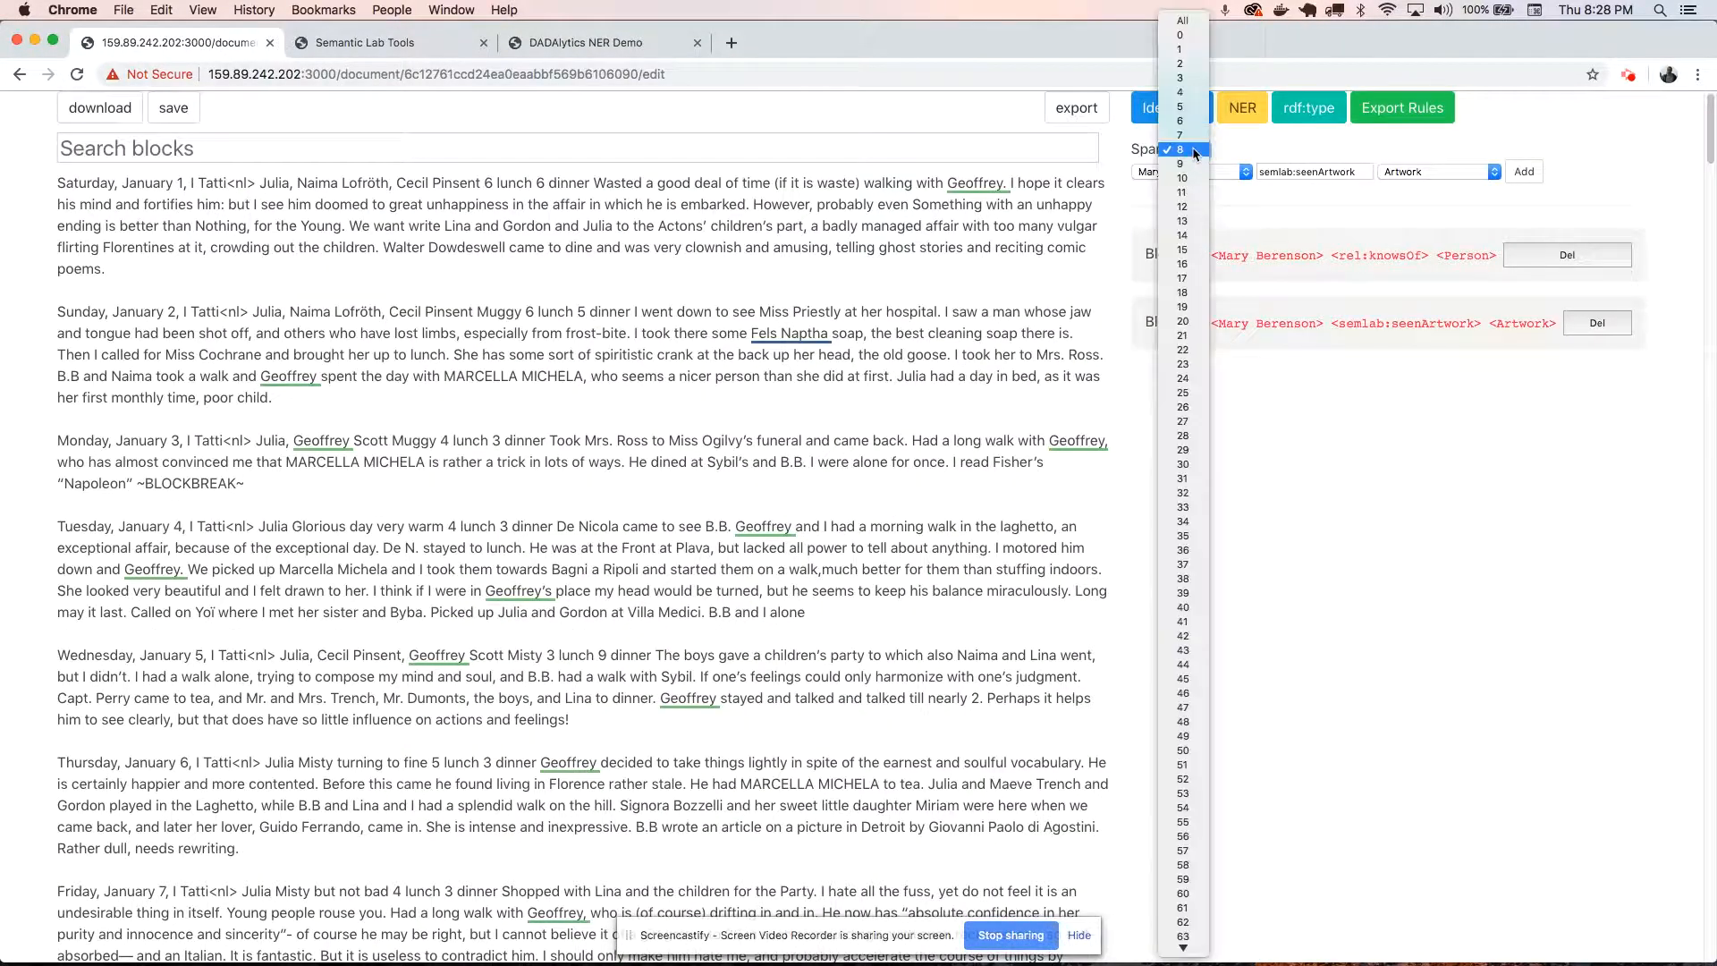
{"action": "left_click", "coordinate": [1193, 150]}
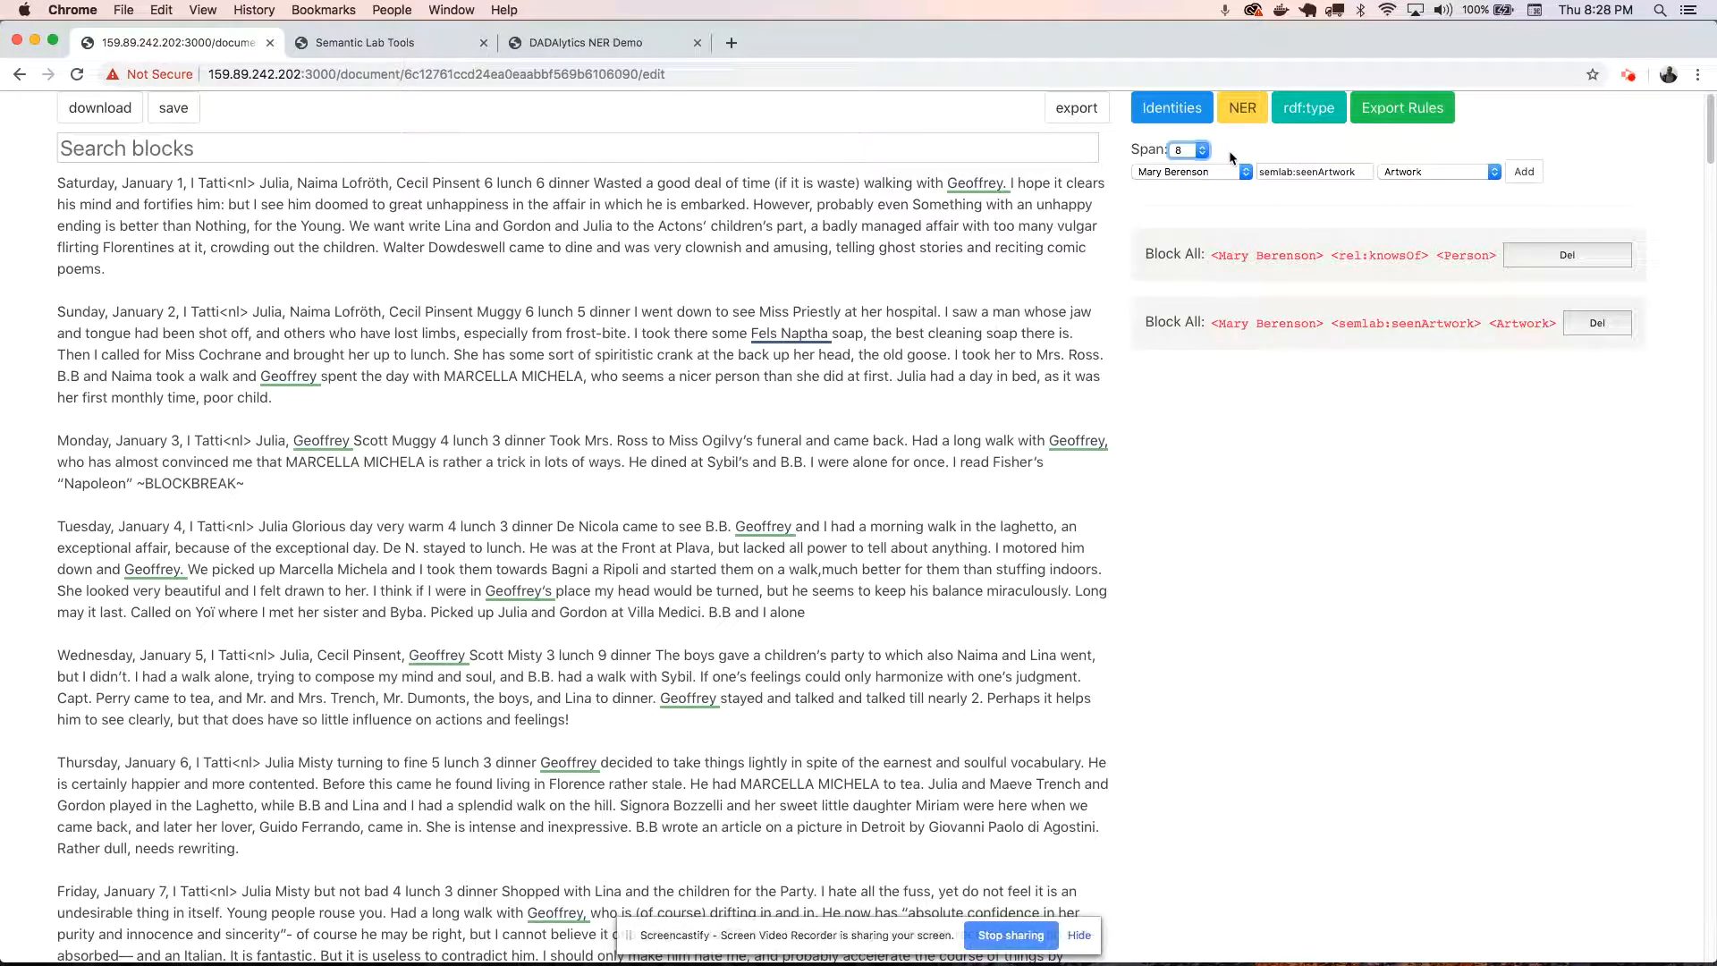
{"action": "left_click", "coordinate": [1242, 172]}
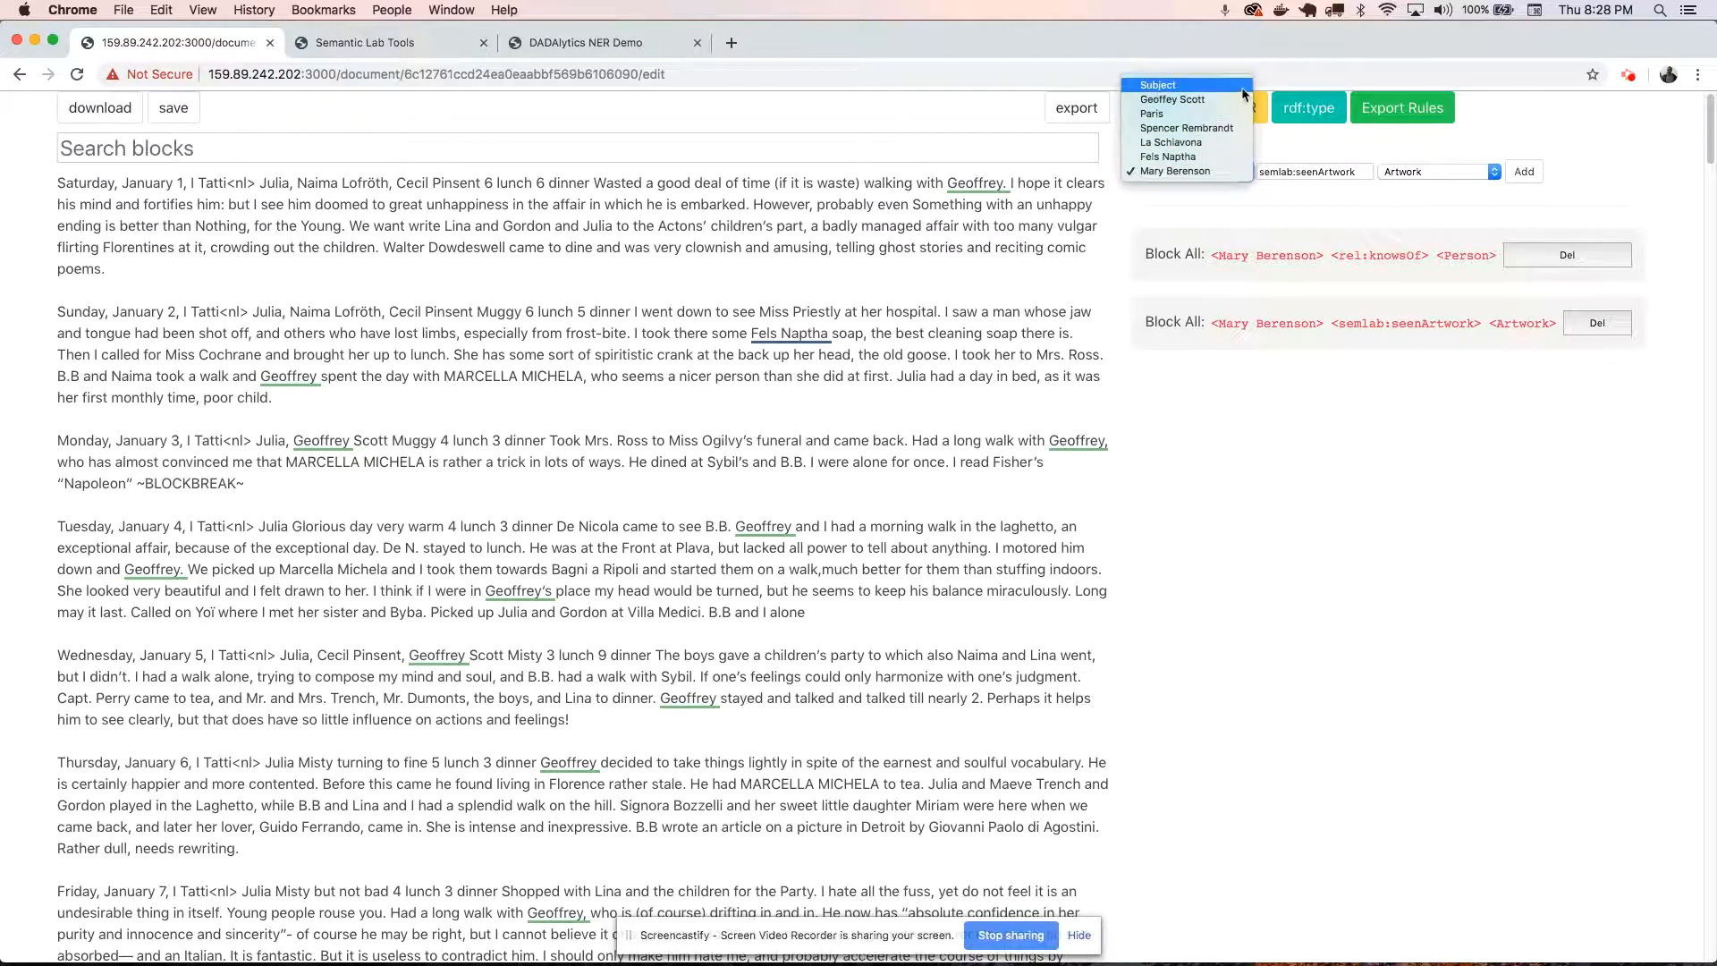
{"action": "left_click", "coordinate": [1243, 100]}
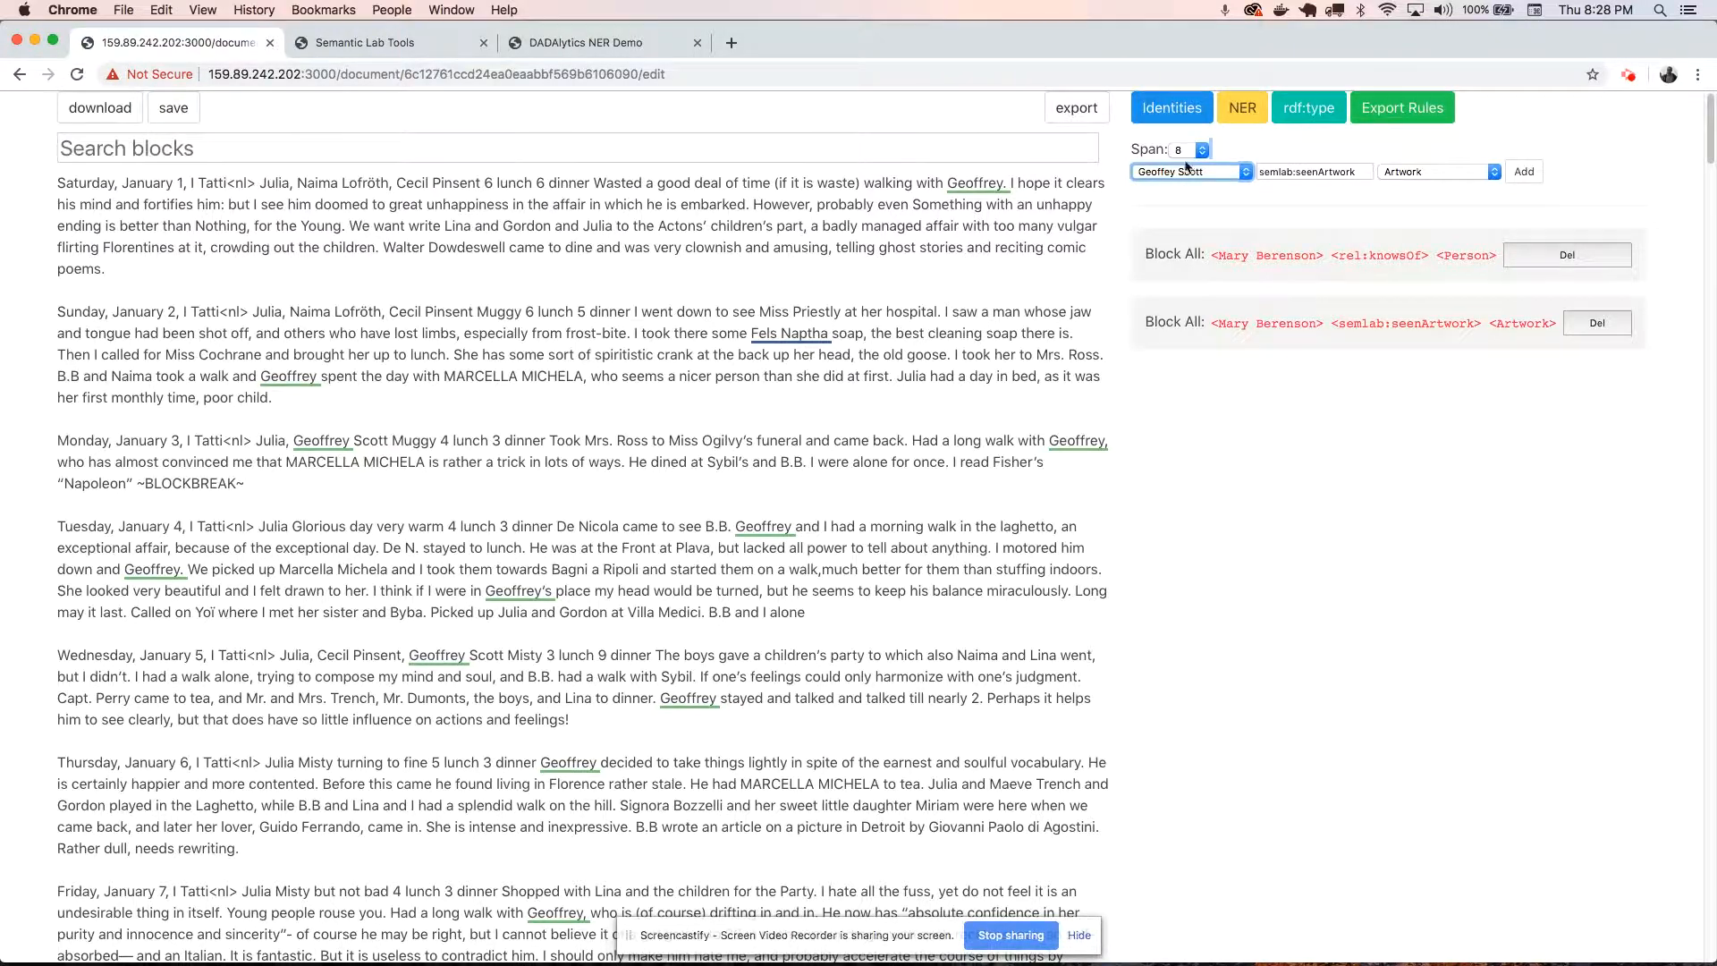
Save the annotated document and export it.
{"action": "left_click", "coordinate": [173, 108]}
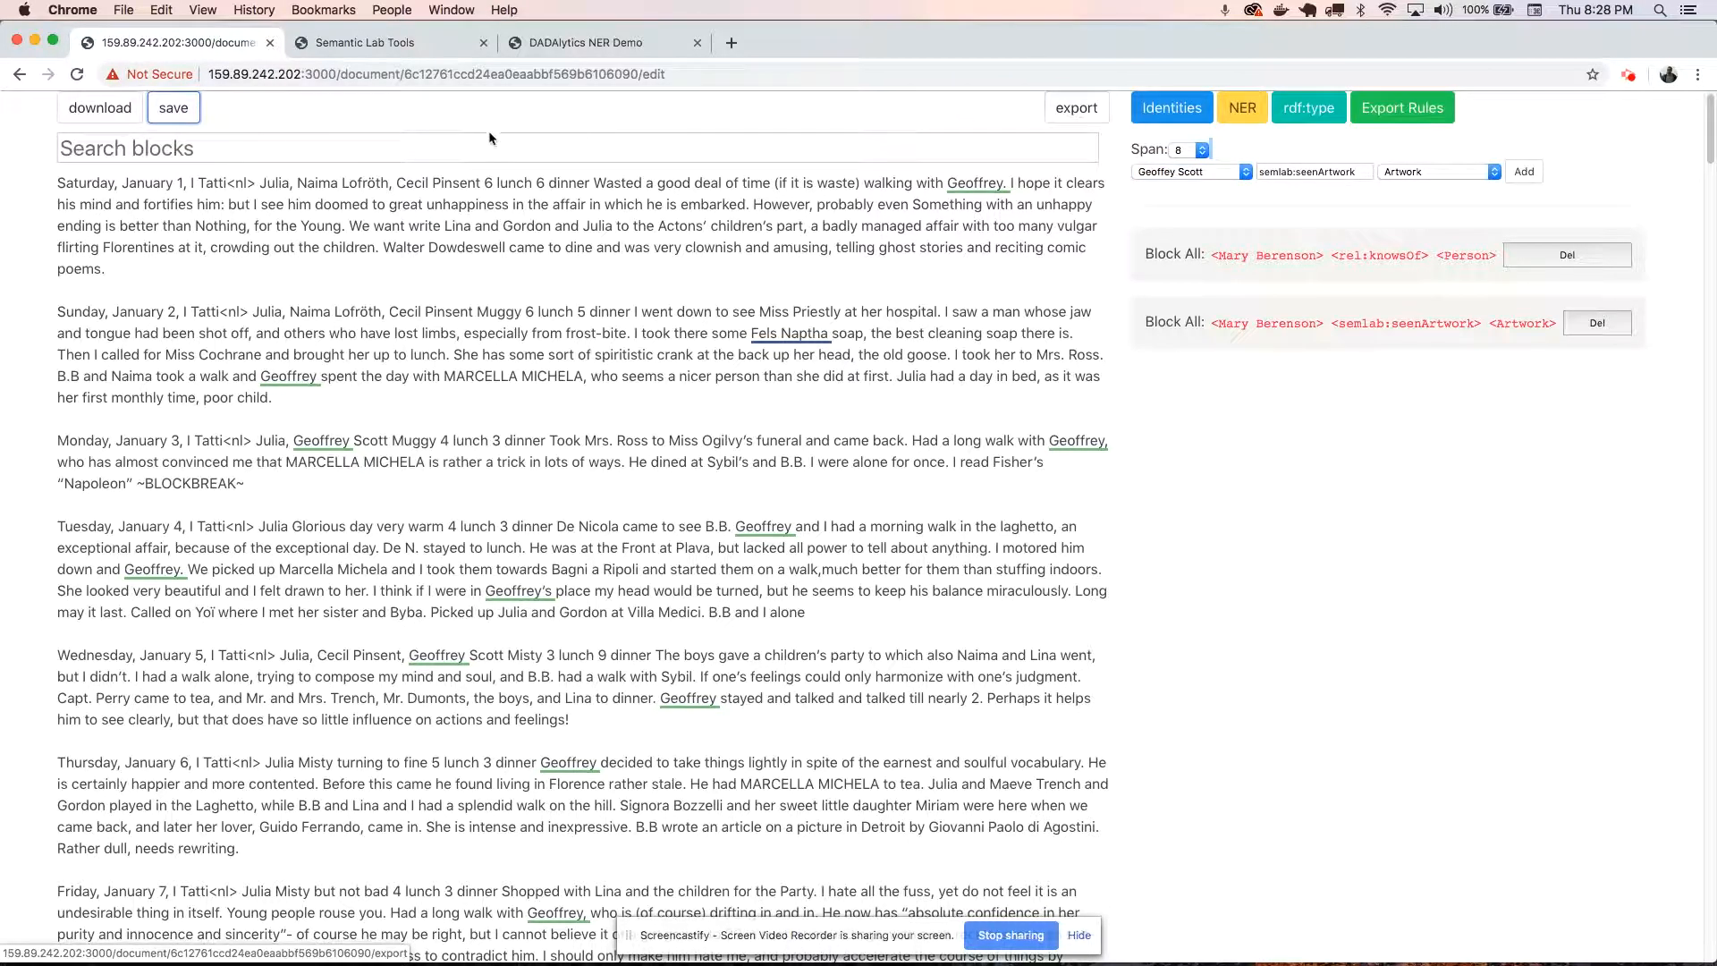
{"action": "left_click", "coordinate": [1096, 122]}
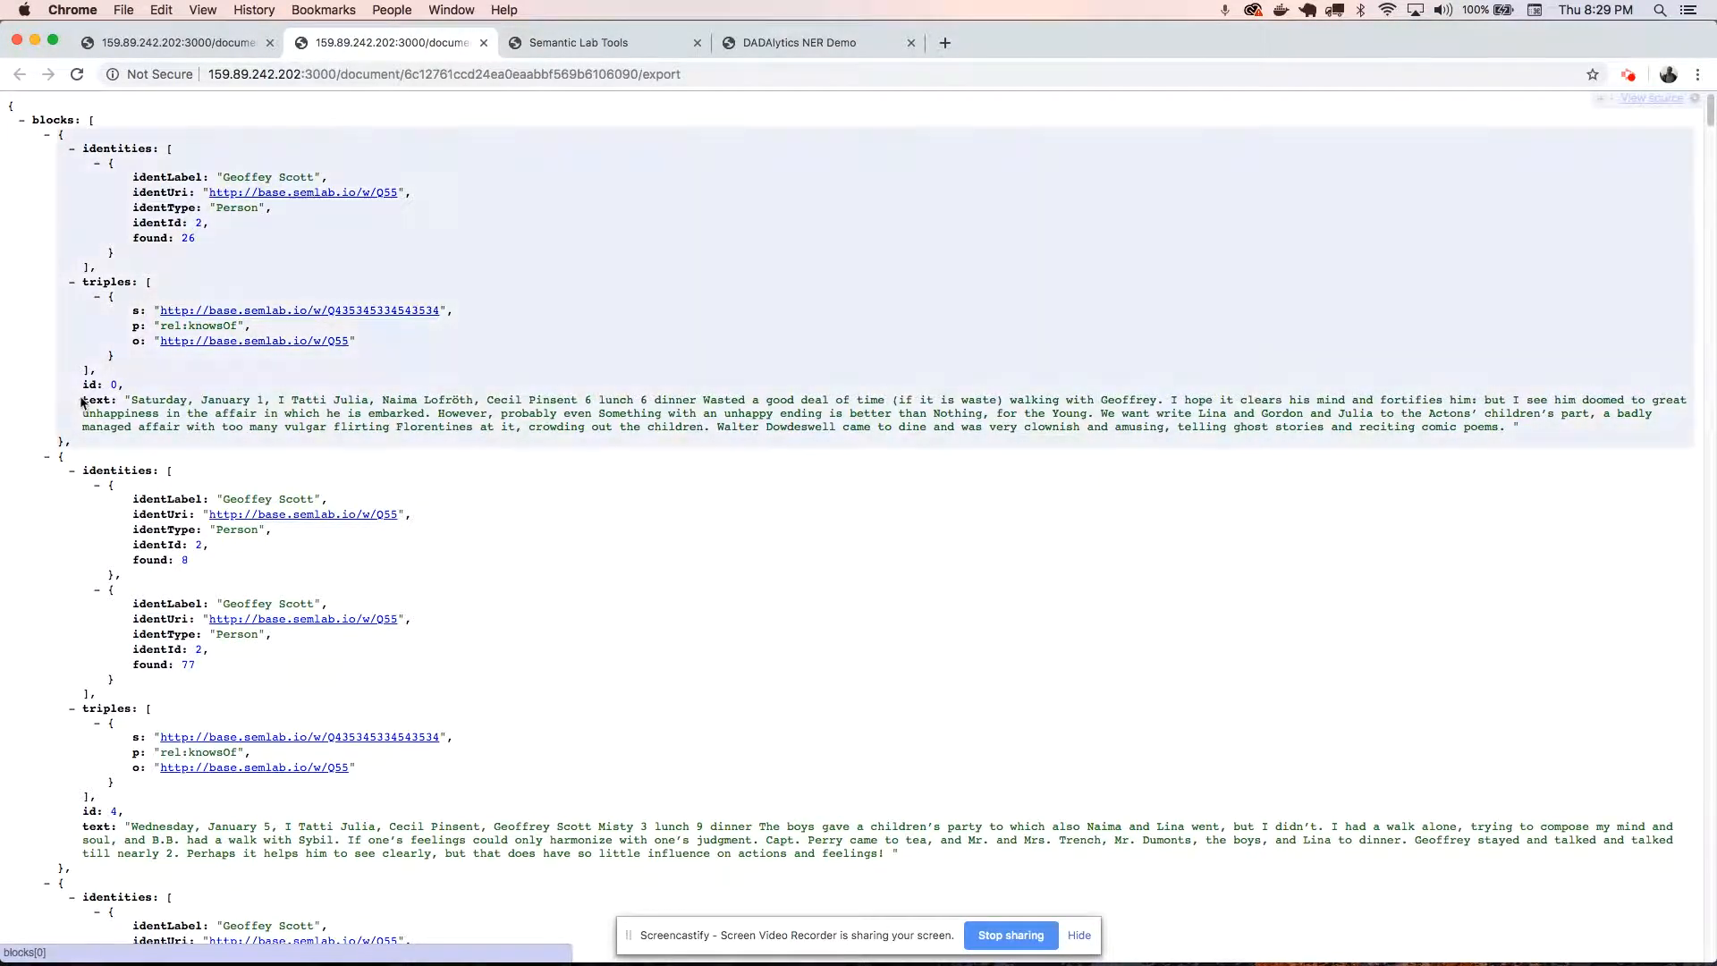
Examine the first exported block's text and identity data, comparing the found position with the matching word in the text.
{"action": "left_click_drag", "start_coordinate": [89, 399], "coordinate": [168, 448]}
{"action": "left_click", "coordinate": [149, 224]}
{"action": "left_click_drag", "start_coordinate": [80, 148], "coordinate": [225, 249]}
{"action": "left_click", "coordinate": [225, 249]}
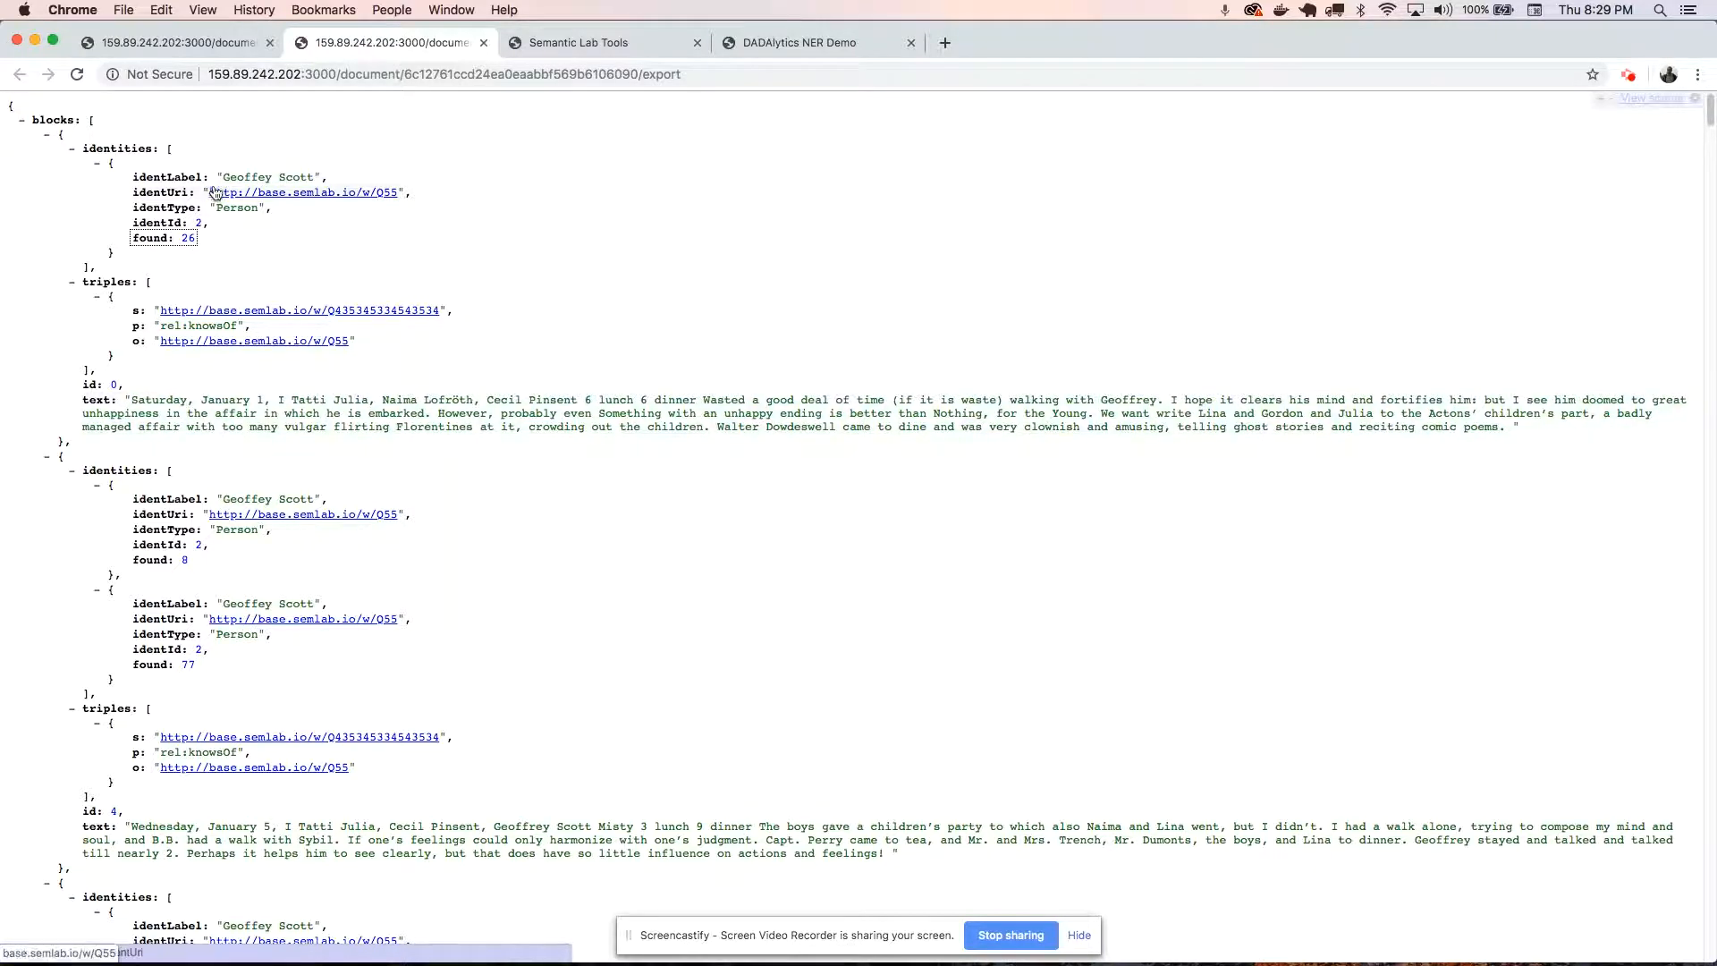
{"action": "double_click", "coordinate": [182, 238]}
{"action": "double_click", "coordinate": [183, 402]}
{"action": "left_click_drag", "start_coordinate": [184, 402], "coordinate": [1128, 401]}
{"action": "double_click", "coordinate": [1129, 402]}
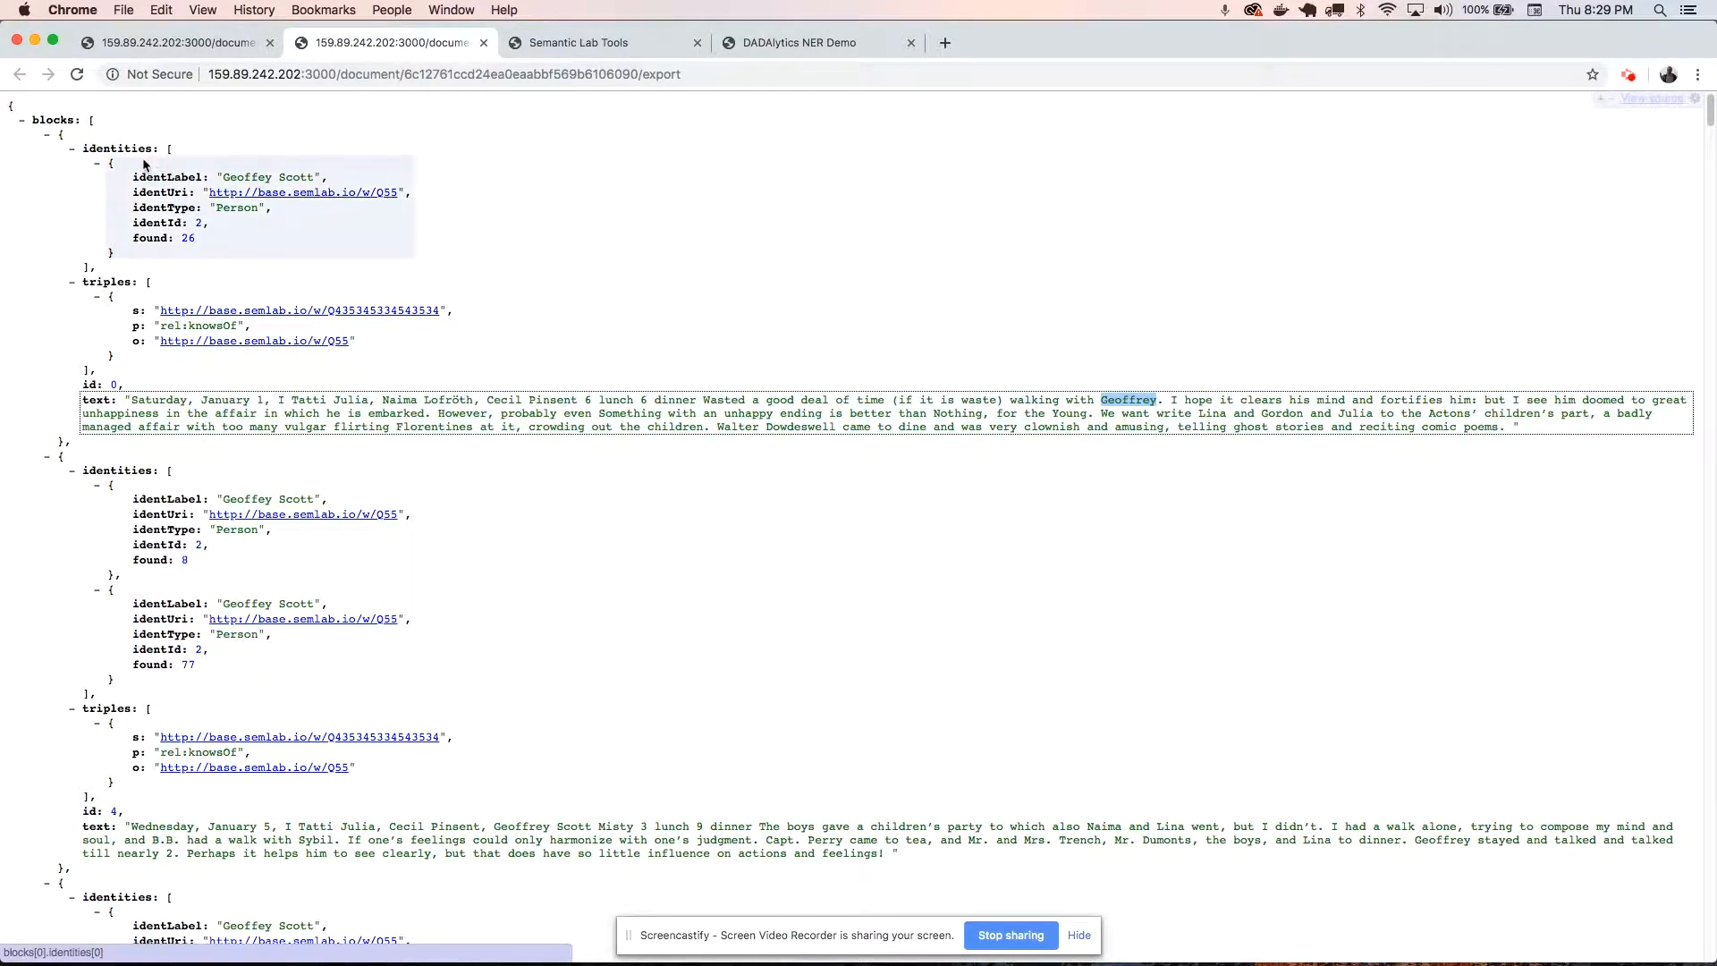
Examine the subject, predicate and object of the first exported block's triple.
{"action": "left_click", "coordinate": [98, 297]}
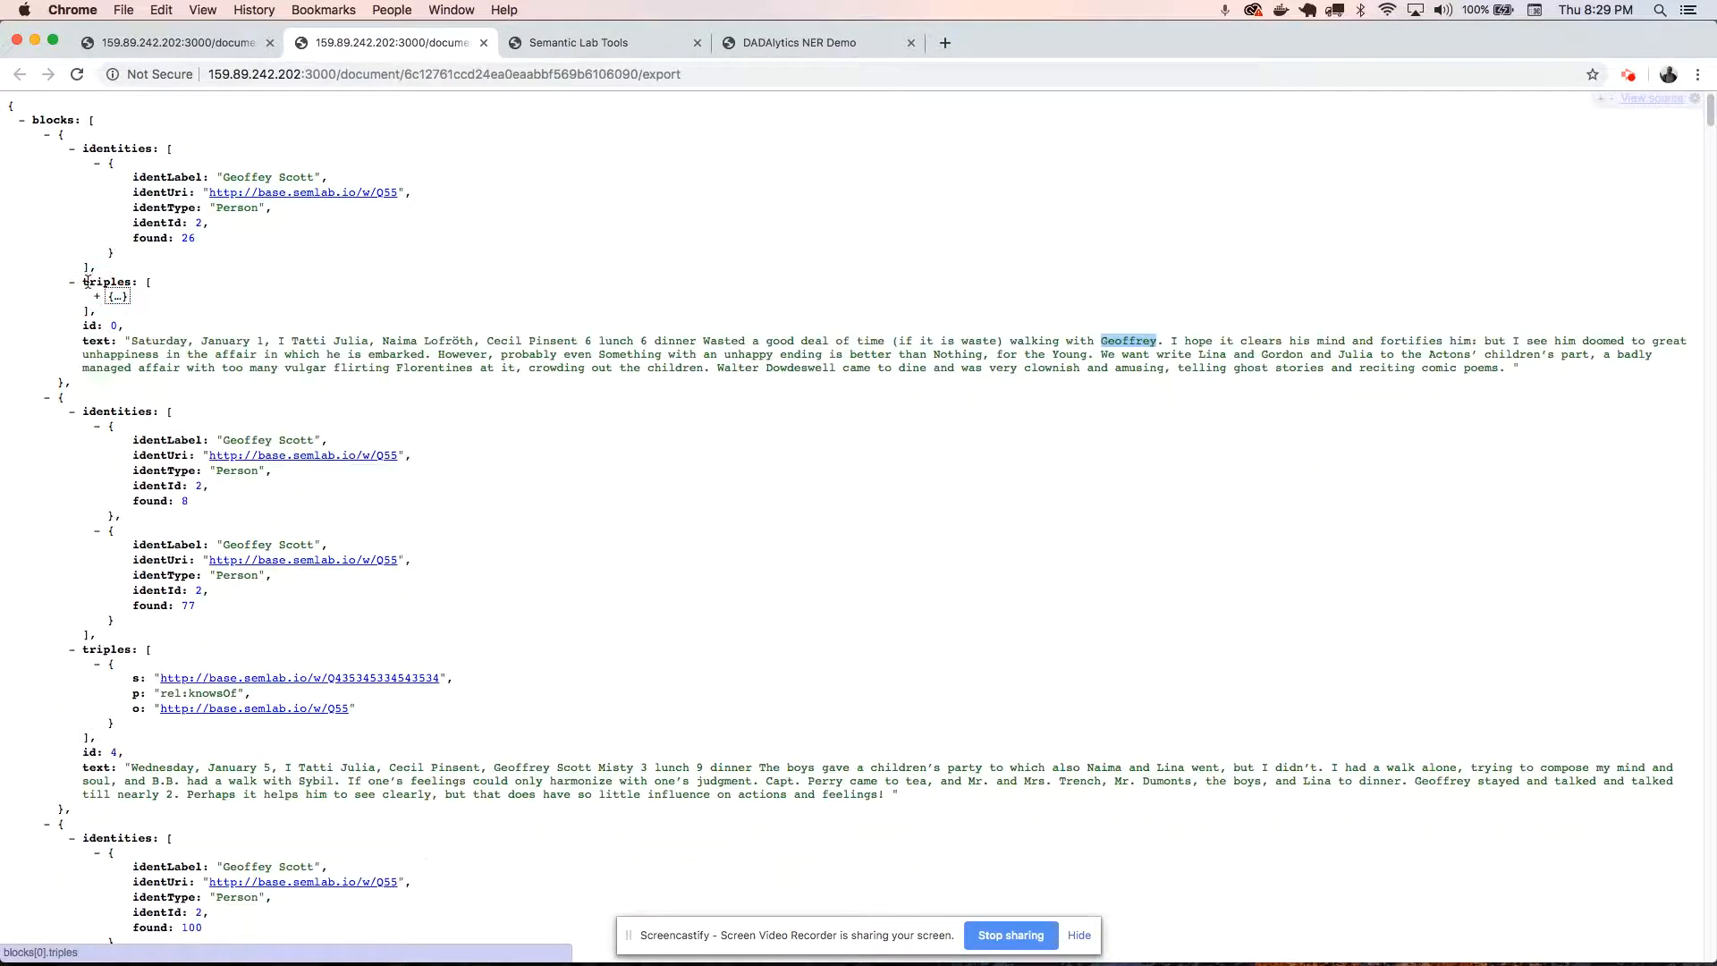
{"action": "left_click", "coordinate": [97, 298]}
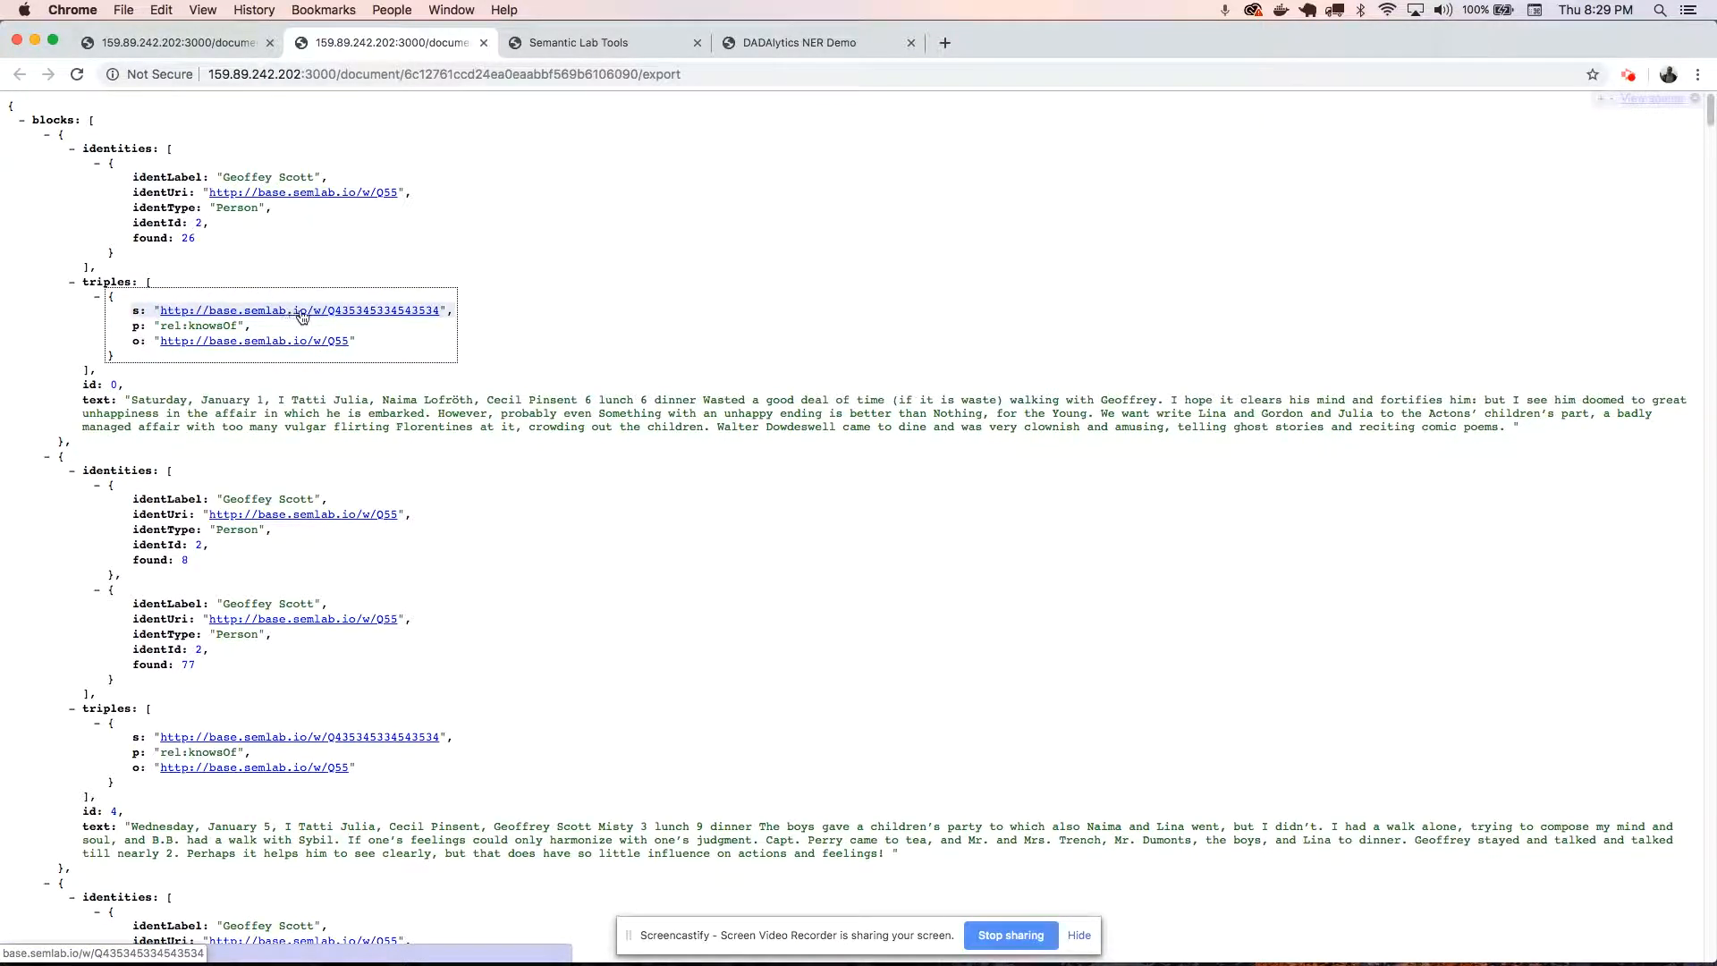
{"action": "left_click_drag", "start_coordinate": [161, 325], "coordinate": [246, 328]}
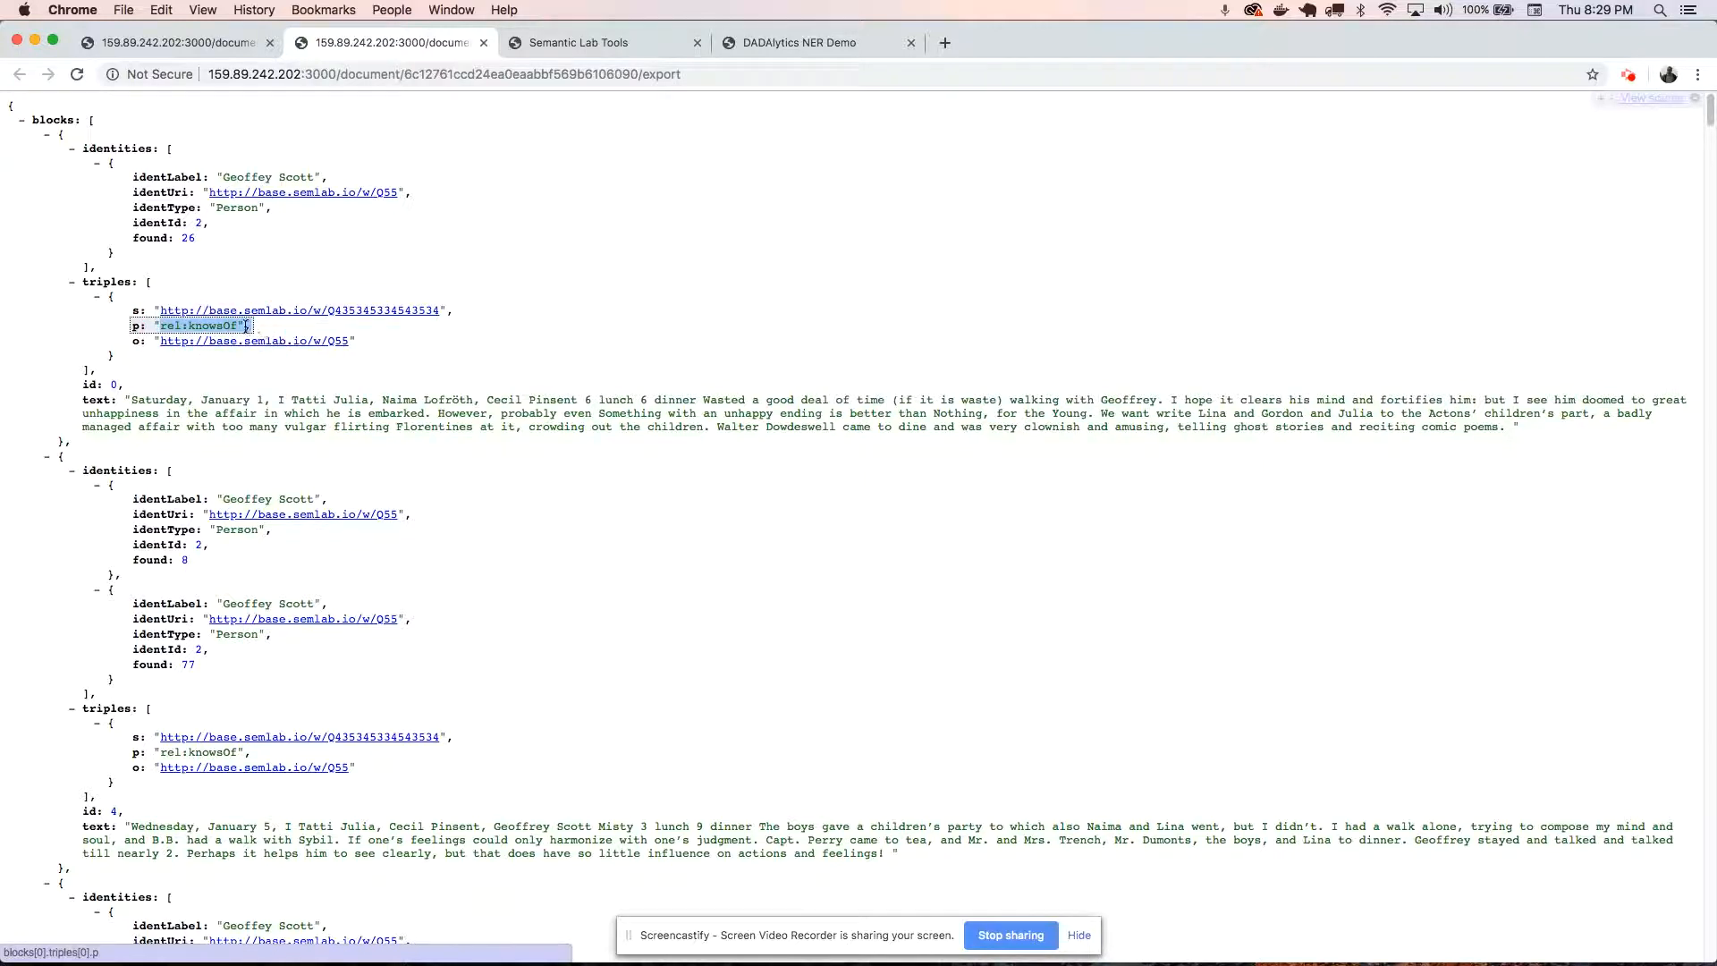
{"action": "left_click", "coordinate": [383, 344]}
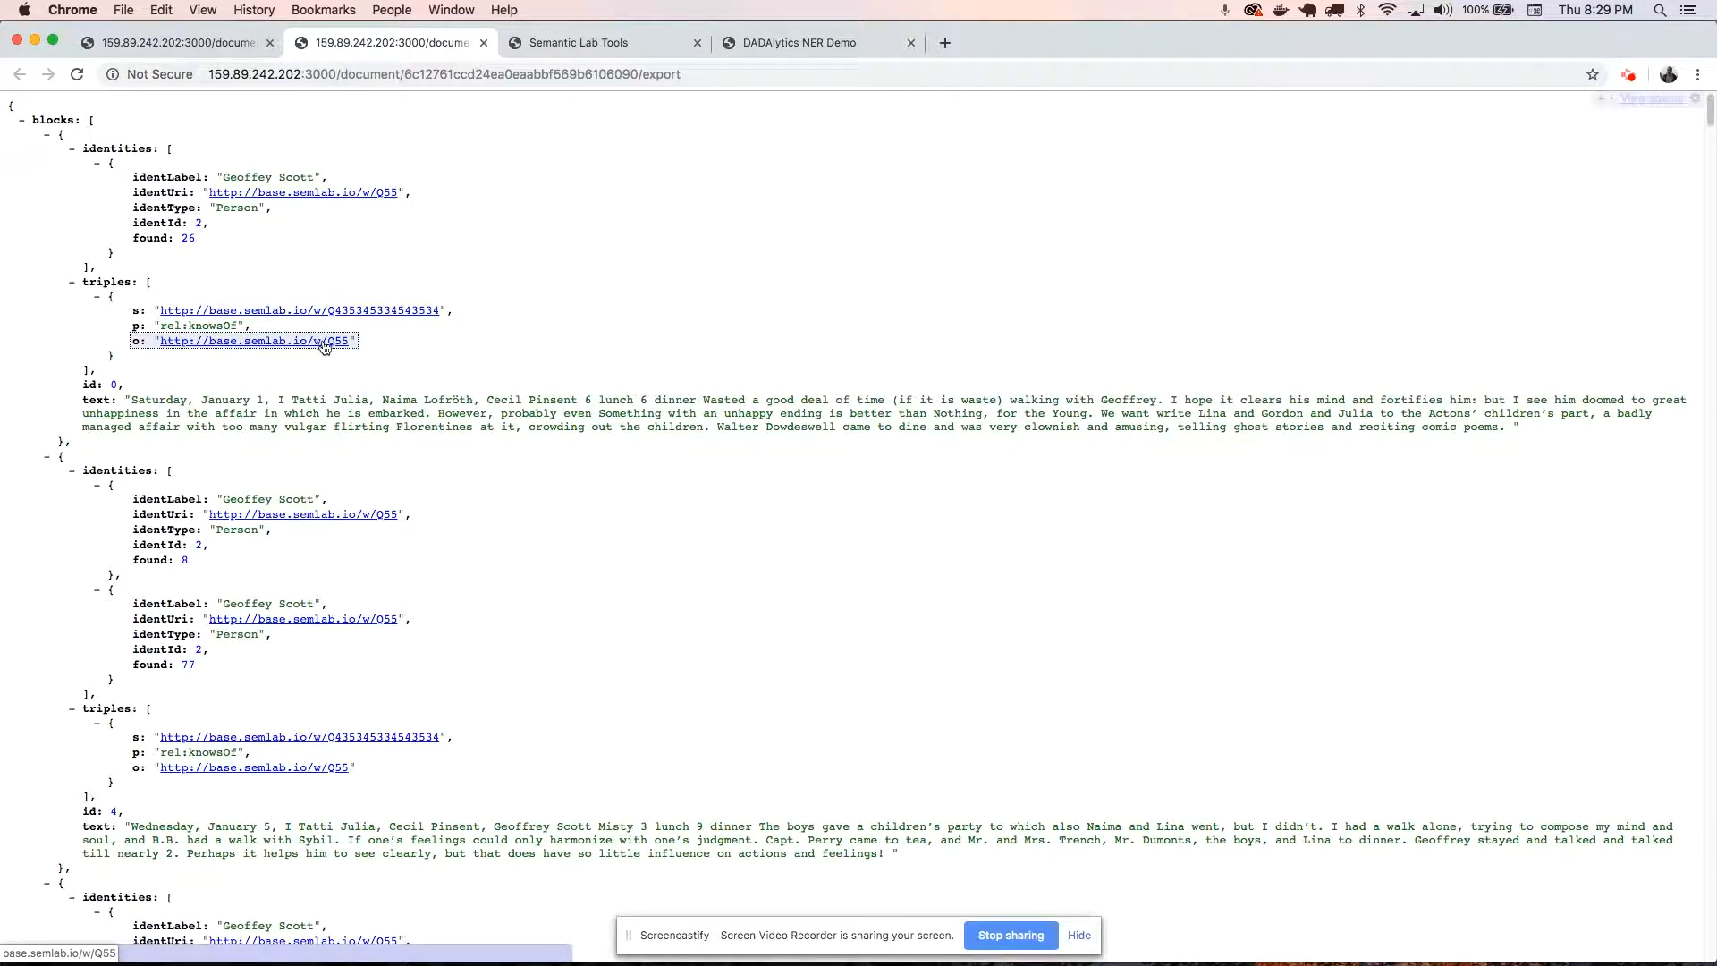
{"action": "left_click_drag", "start_coordinate": [483, 400], "coordinate": [649, 441]}
{"action": "left_click", "coordinate": [644, 442]}
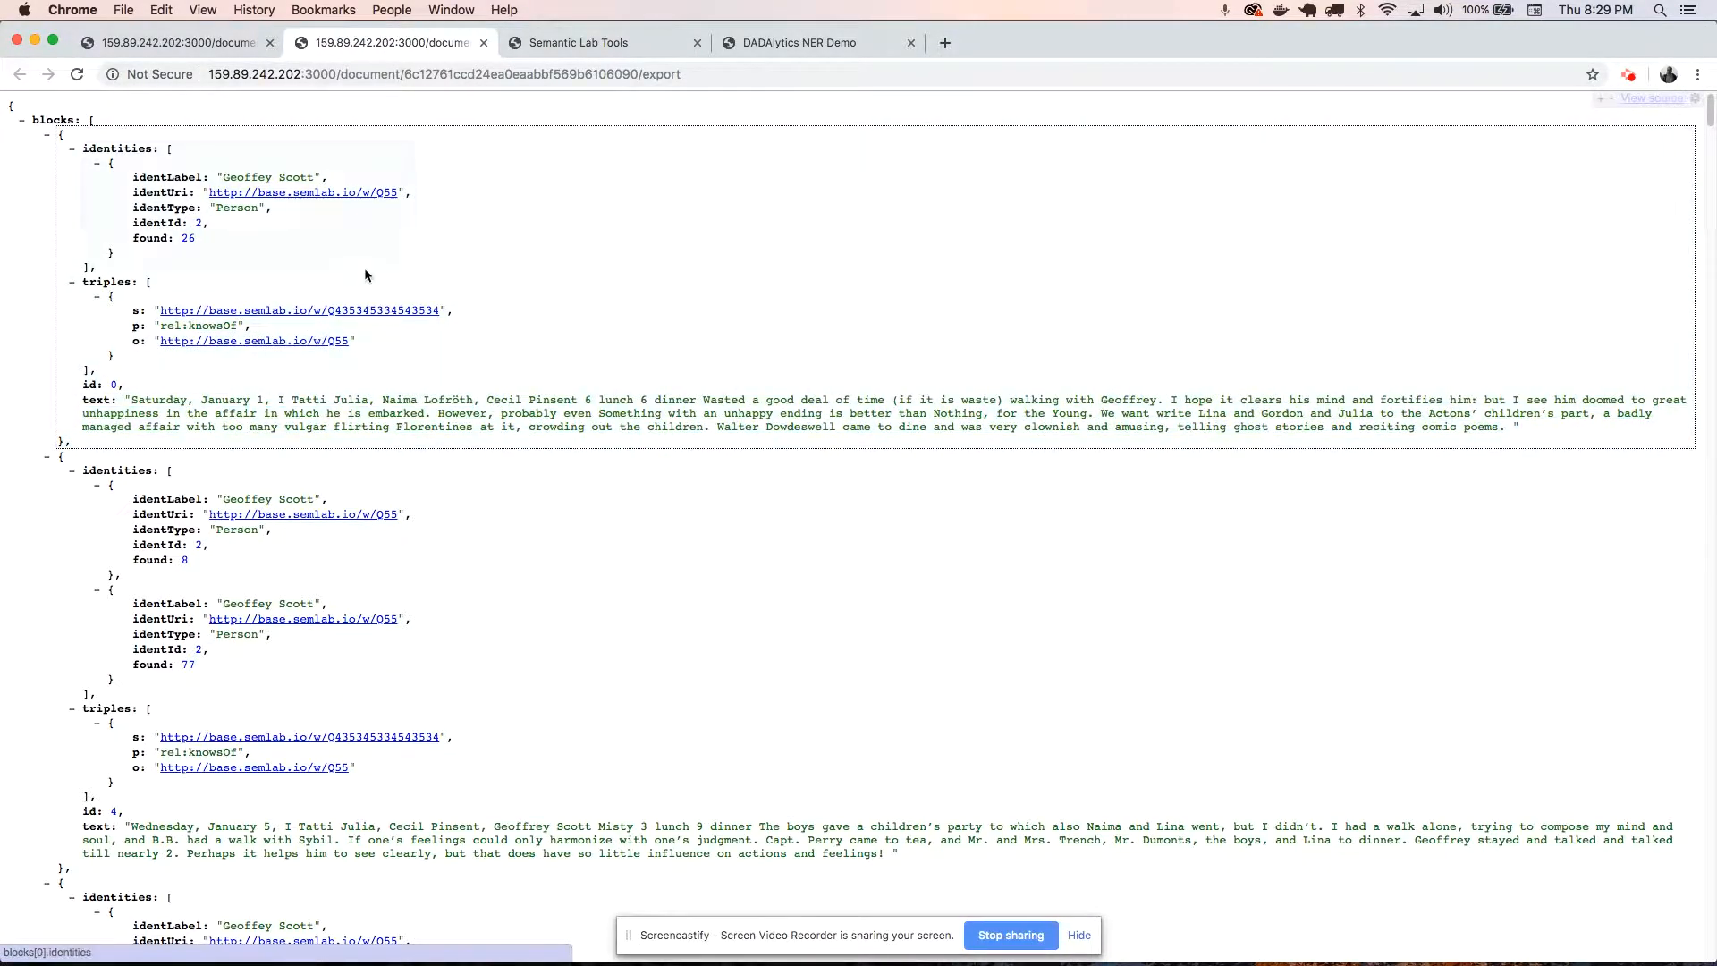
Search the export for "semlab:" and examine the artwork identities in the matching block.
{"action": "scroll", "coordinate": [540, 273], "scroll_direction": "down", "scroll_amount": 5}
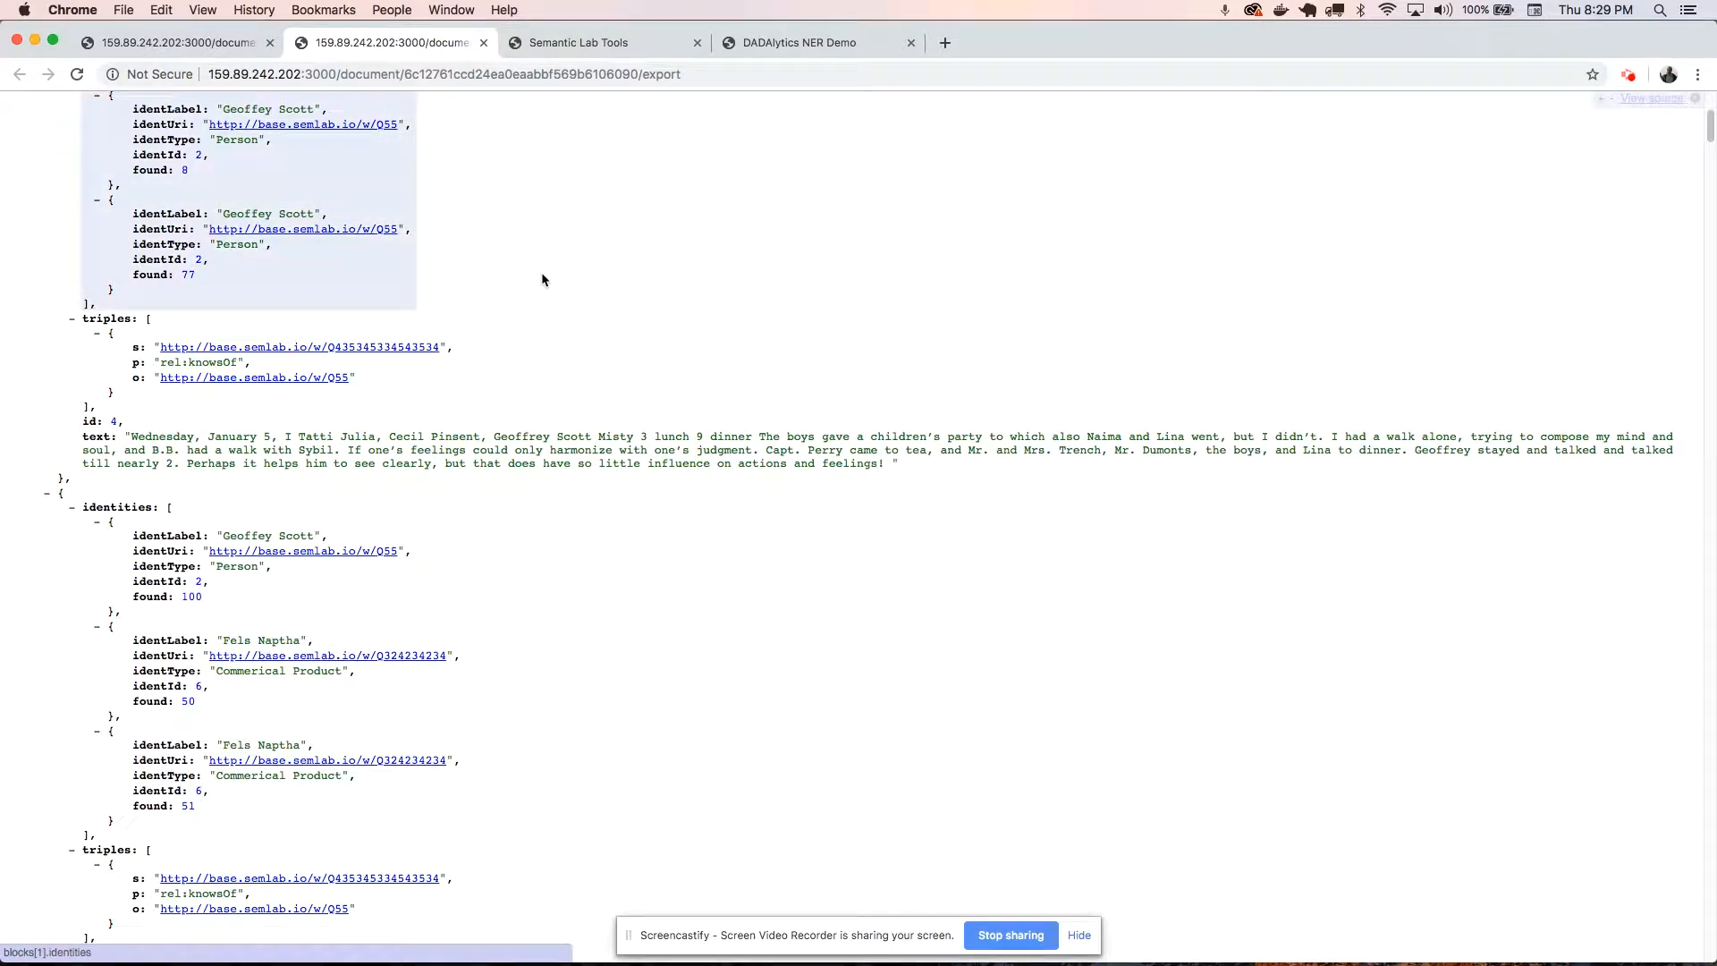
{"action": "key", "text": "super+f"}
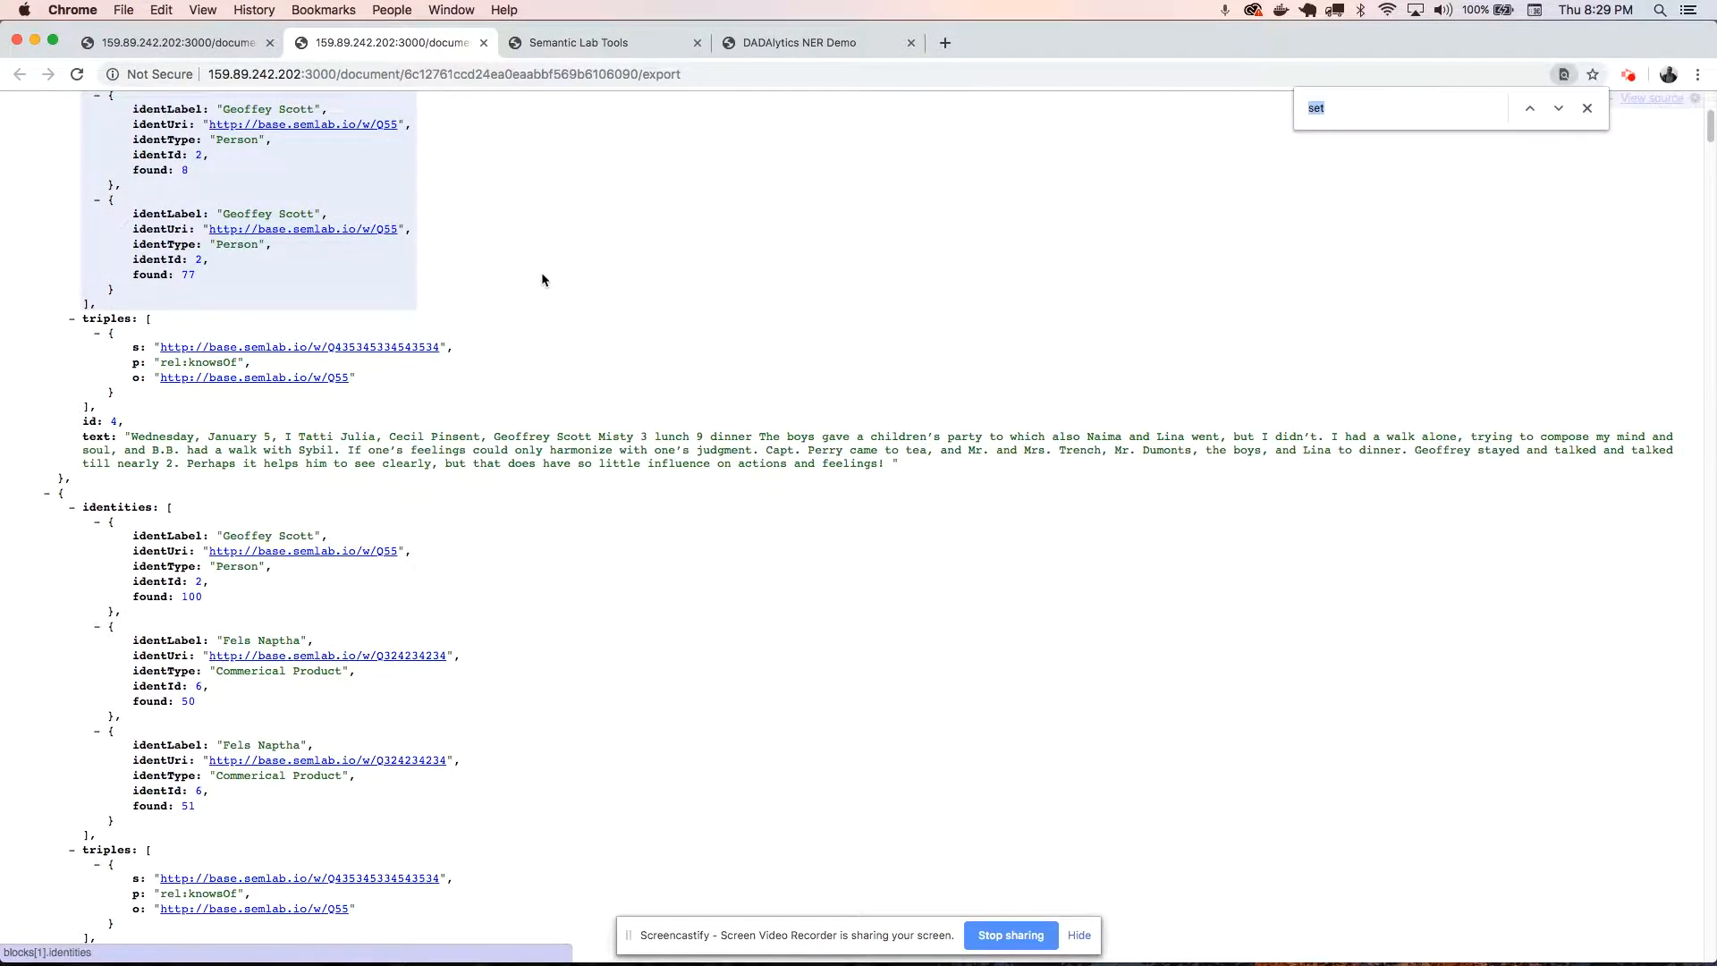
{"action": "type", "text": "semlab:"}
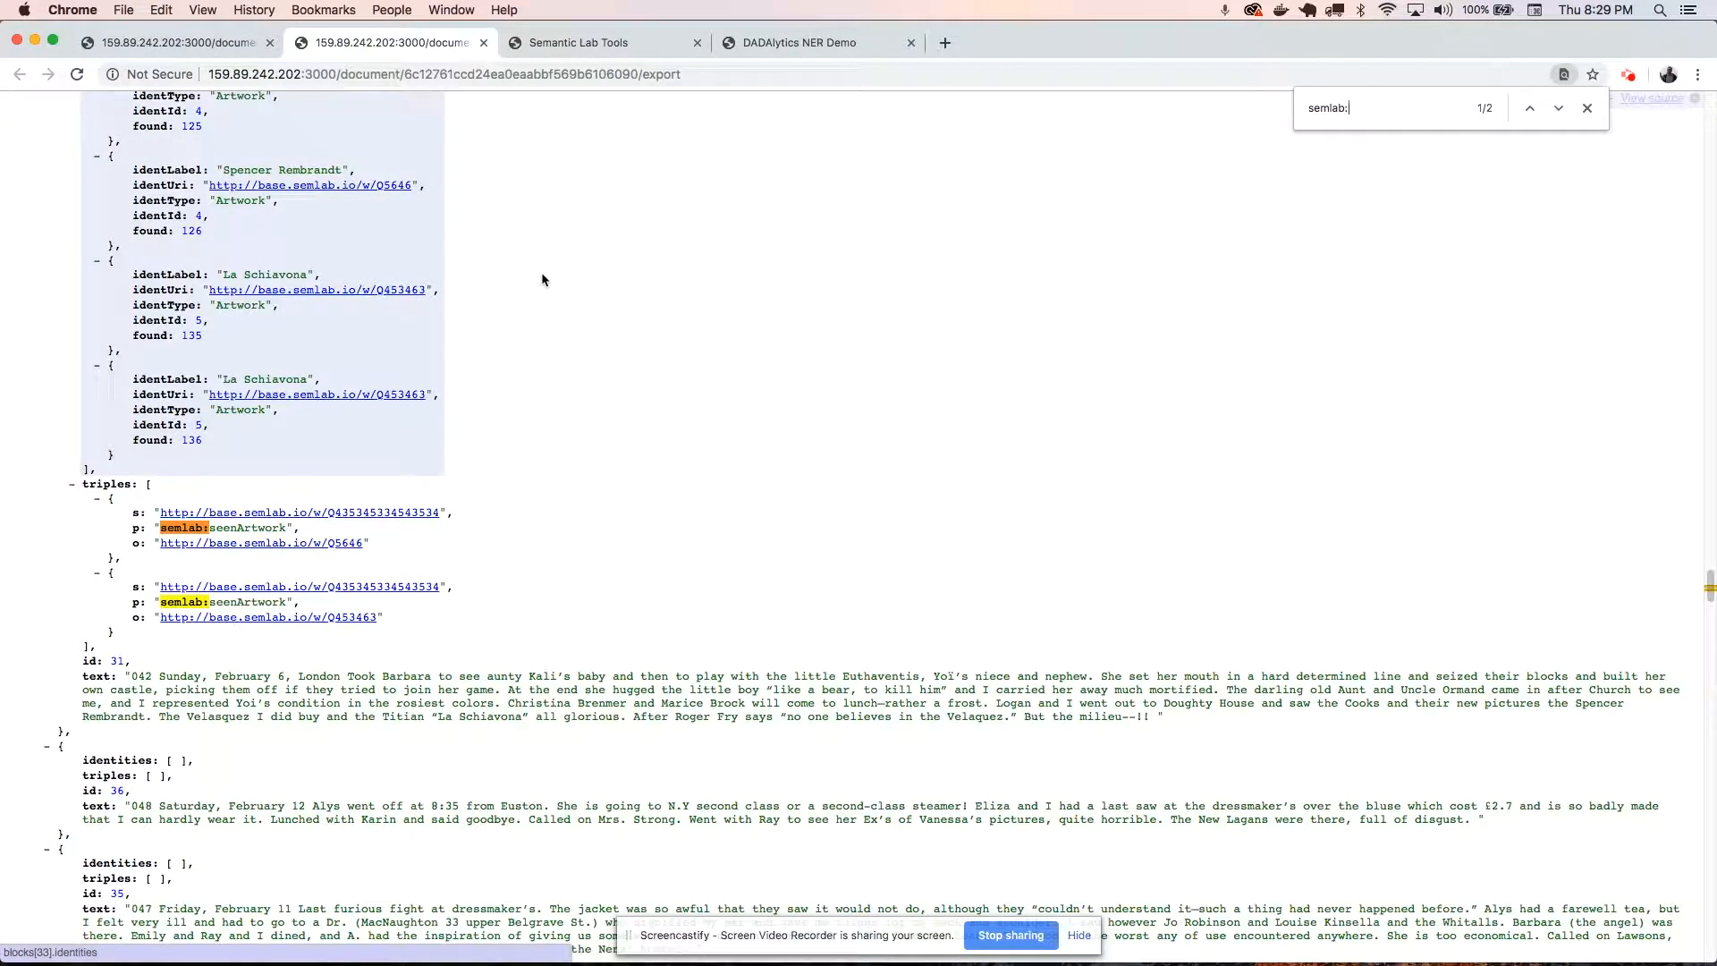
{"action": "key", "text": "Escape"}
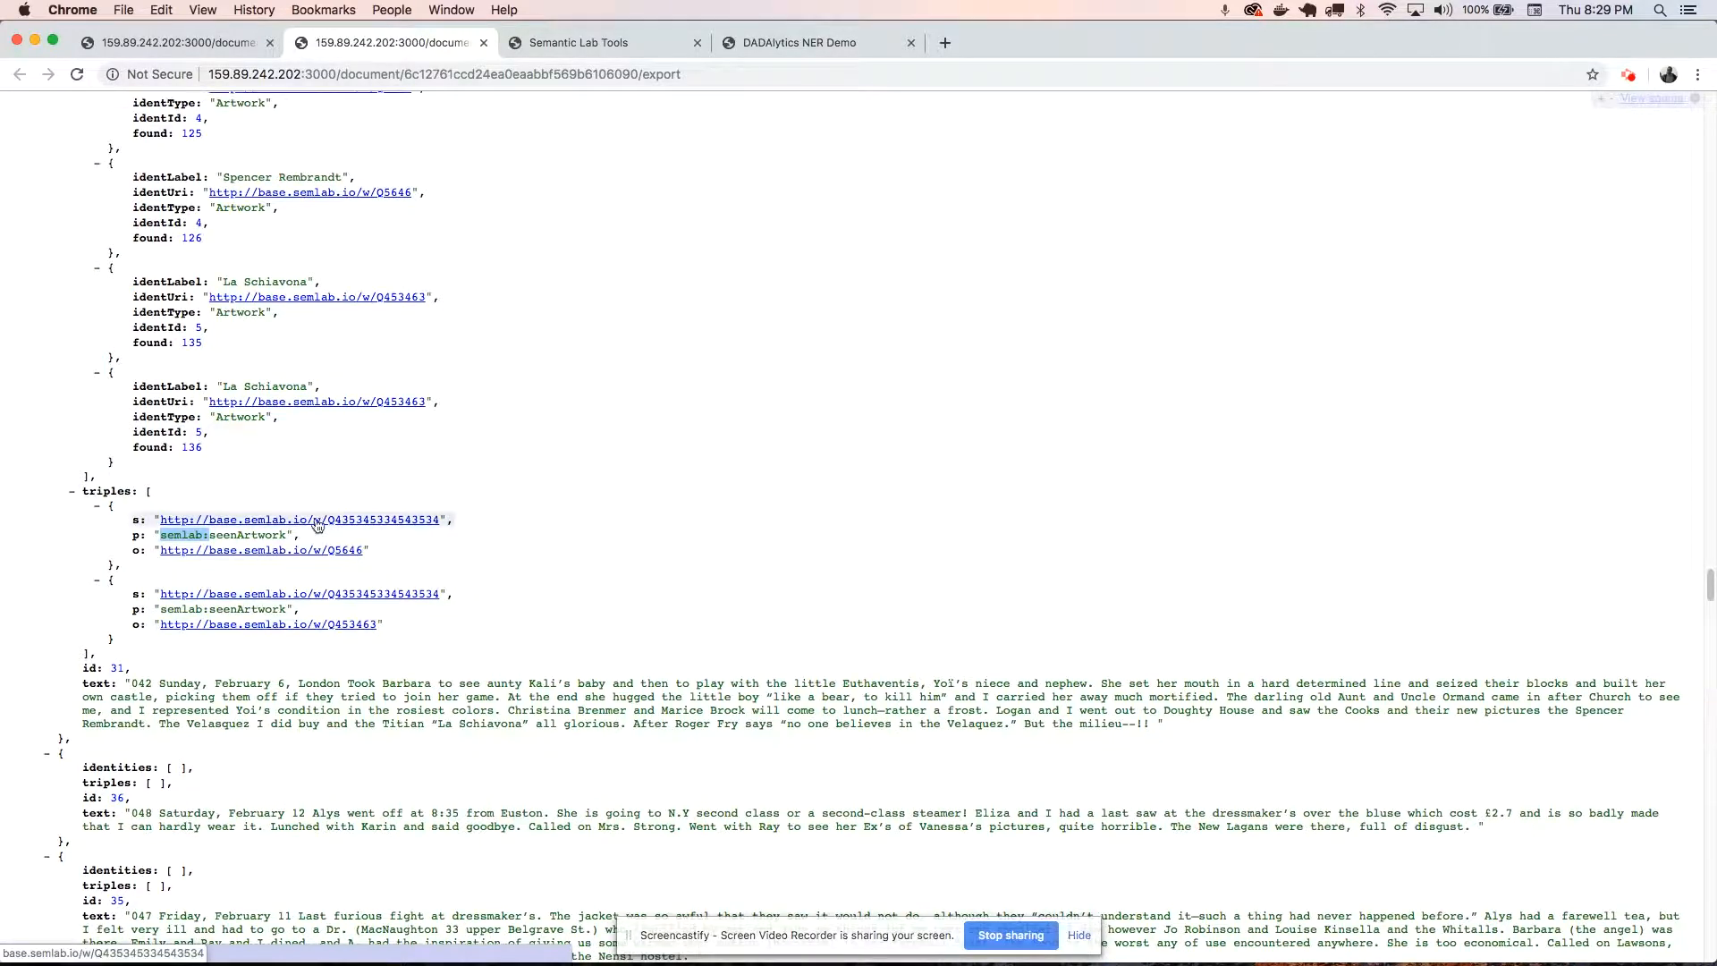
{"action": "scroll", "coordinate": [313, 528], "scroll_direction": "up", "scroll_amount": 3}
{"action": "left_click_drag", "start_coordinate": [200, 562], "coordinate": [137, 280]}
{"action": "left_click", "coordinate": [547, 301]}
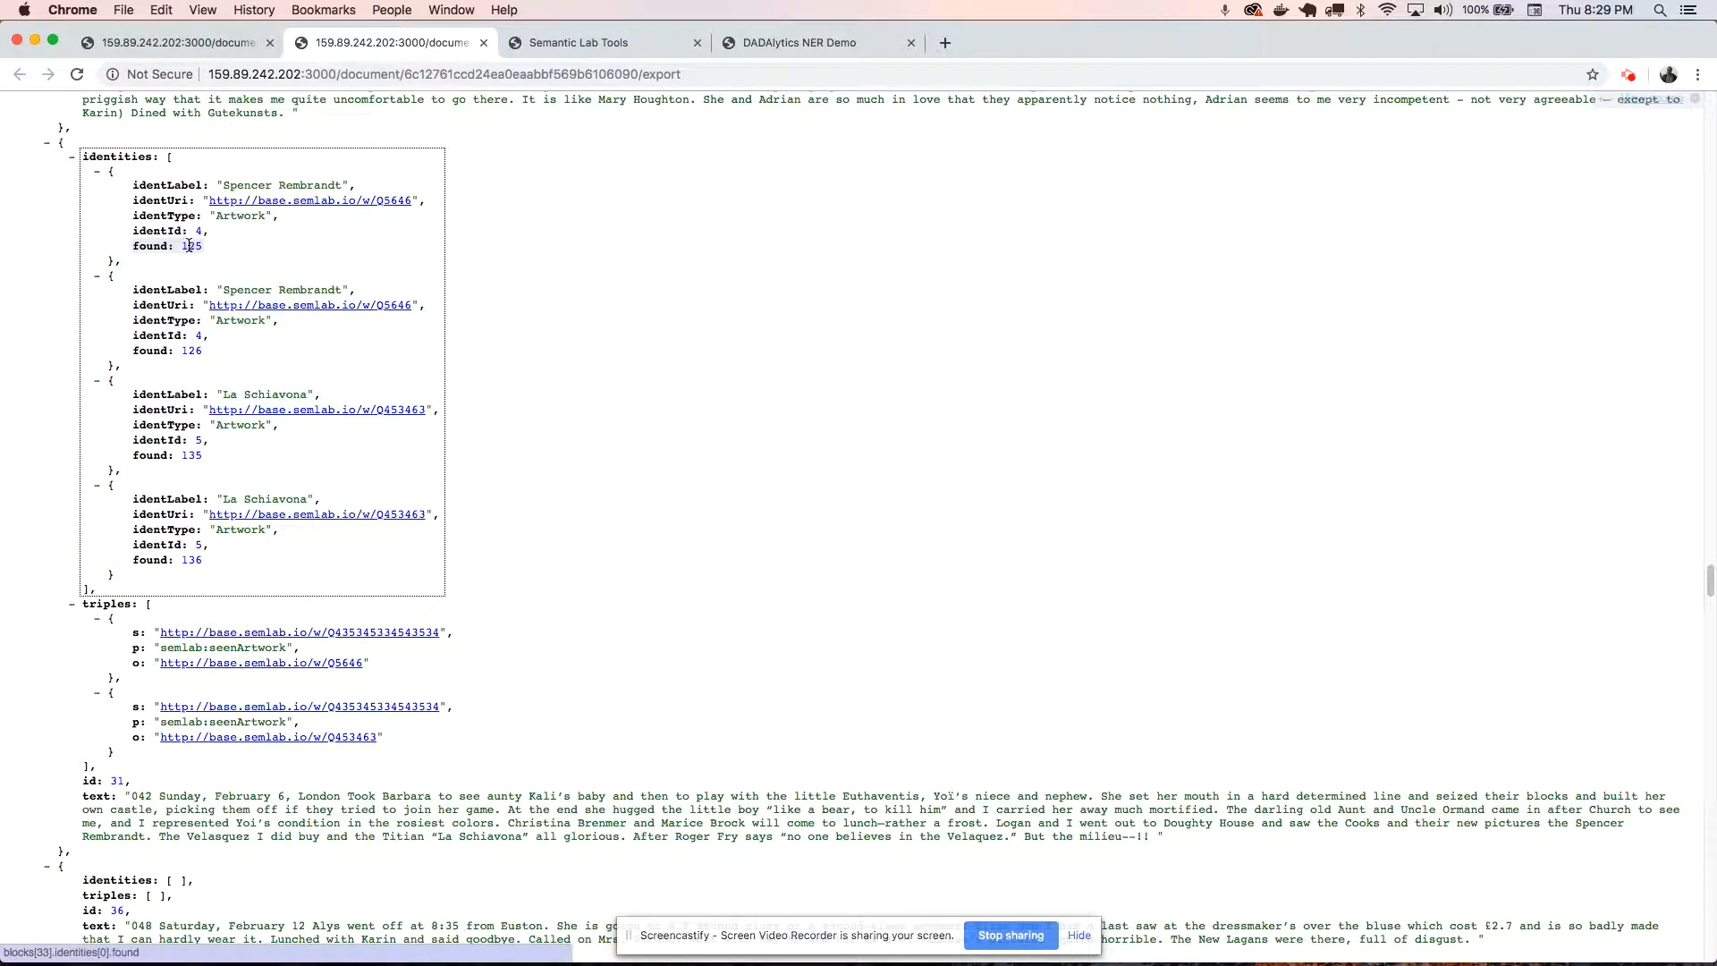
Examine the semlab:seenArtwork triples and the source text of the matching block.
{"action": "scroll", "coordinate": [198, 312], "scroll_direction": "down", "scroll_amount": 3}
{"action": "scroll", "coordinate": [202, 483], "scroll_direction": "down", "scroll_amount": 1}
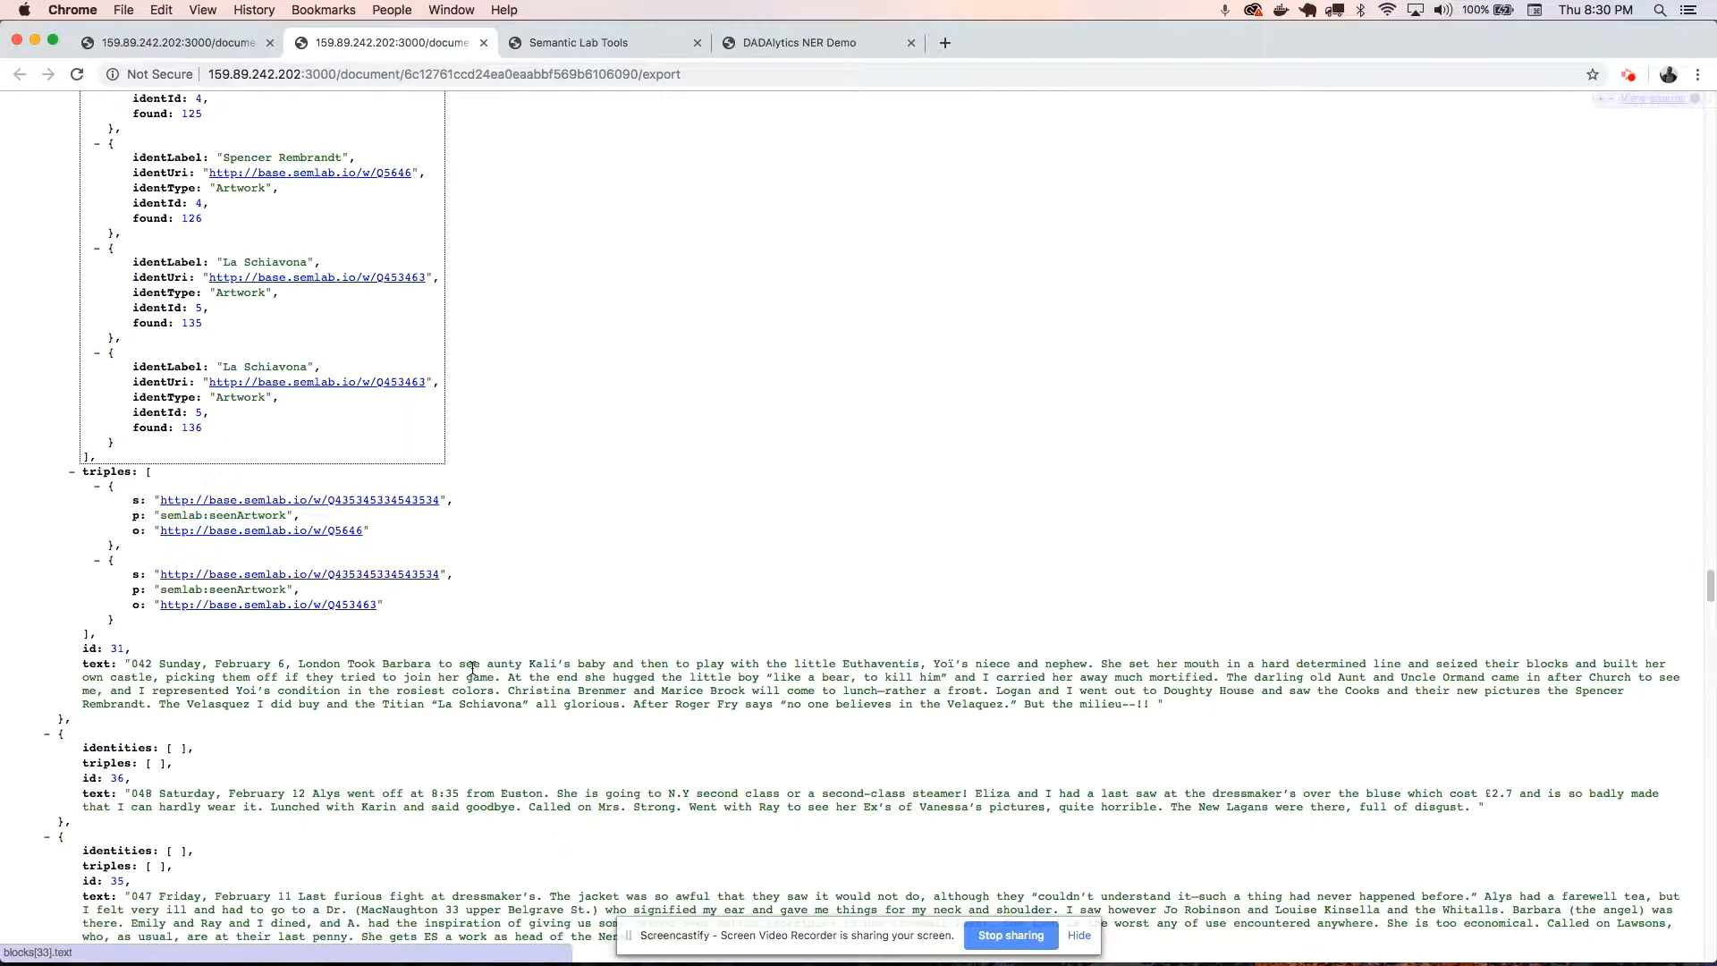
{"action": "left_click_drag", "start_coordinate": [144, 488], "coordinate": [371, 521]}
{"action": "scroll", "coordinate": [522, 334], "scroll_direction": "down", "scroll_amount": 4}
{"action": "left_click", "coordinate": [482, 340]}
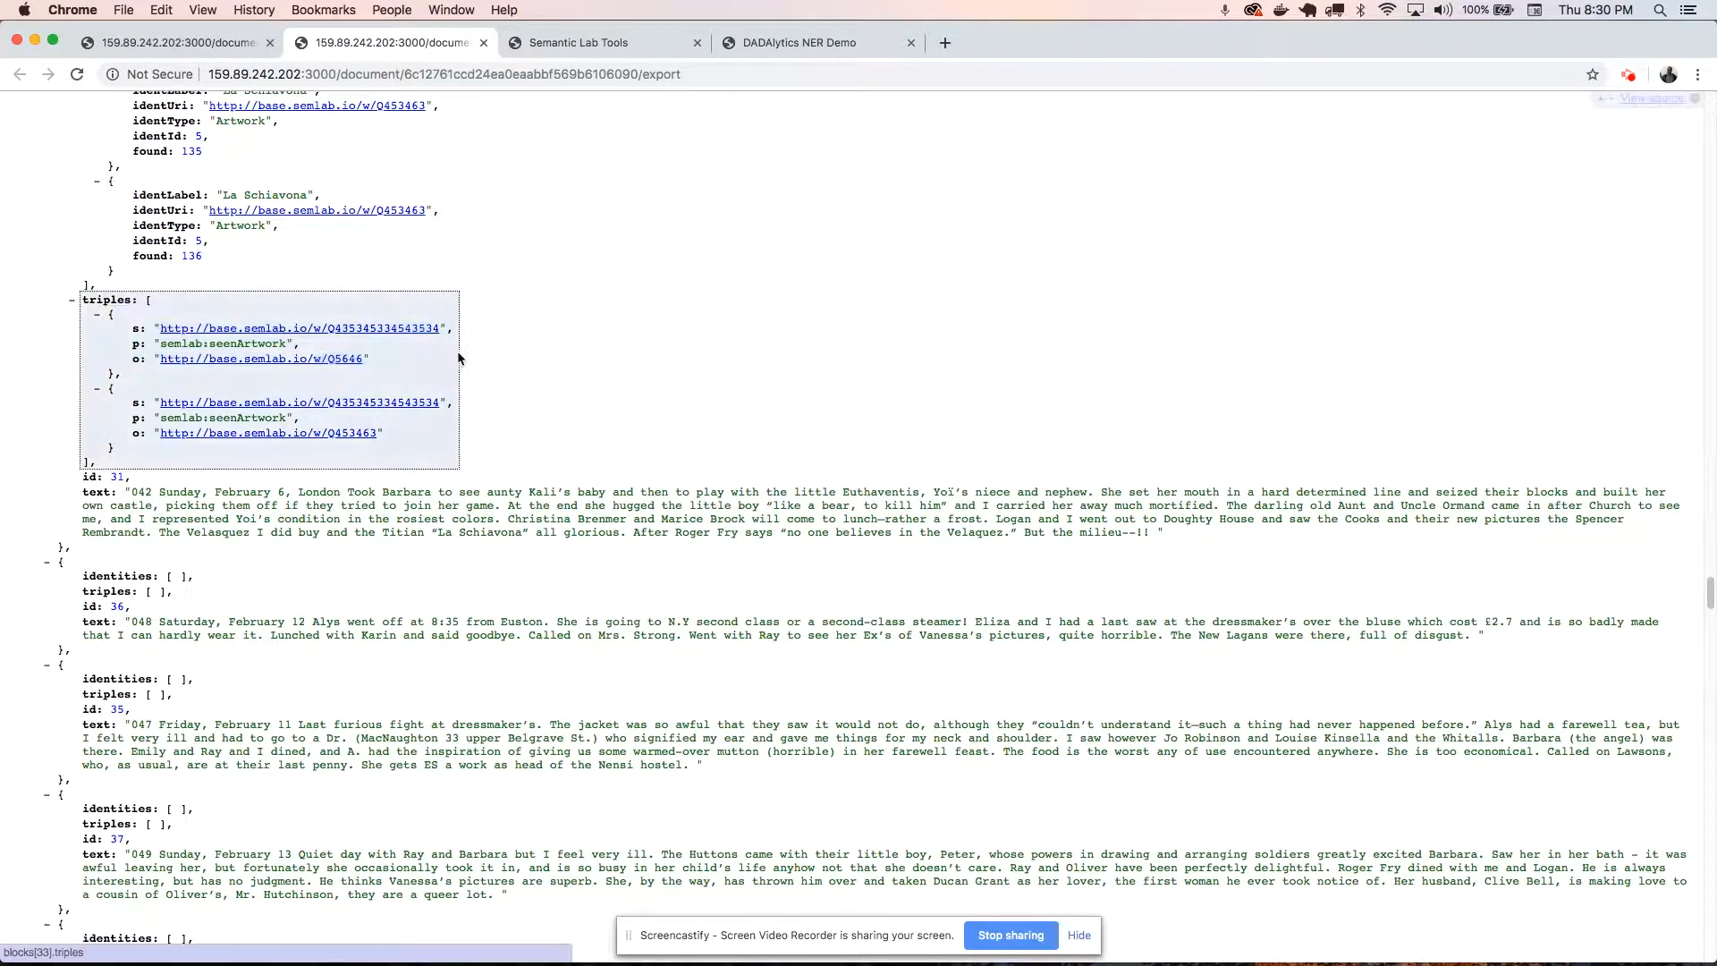
{"action": "left_click_drag", "start_coordinate": [400, 443], "coordinate": [276, 428]}
{"action": "left_click", "coordinate": [487, 429]}
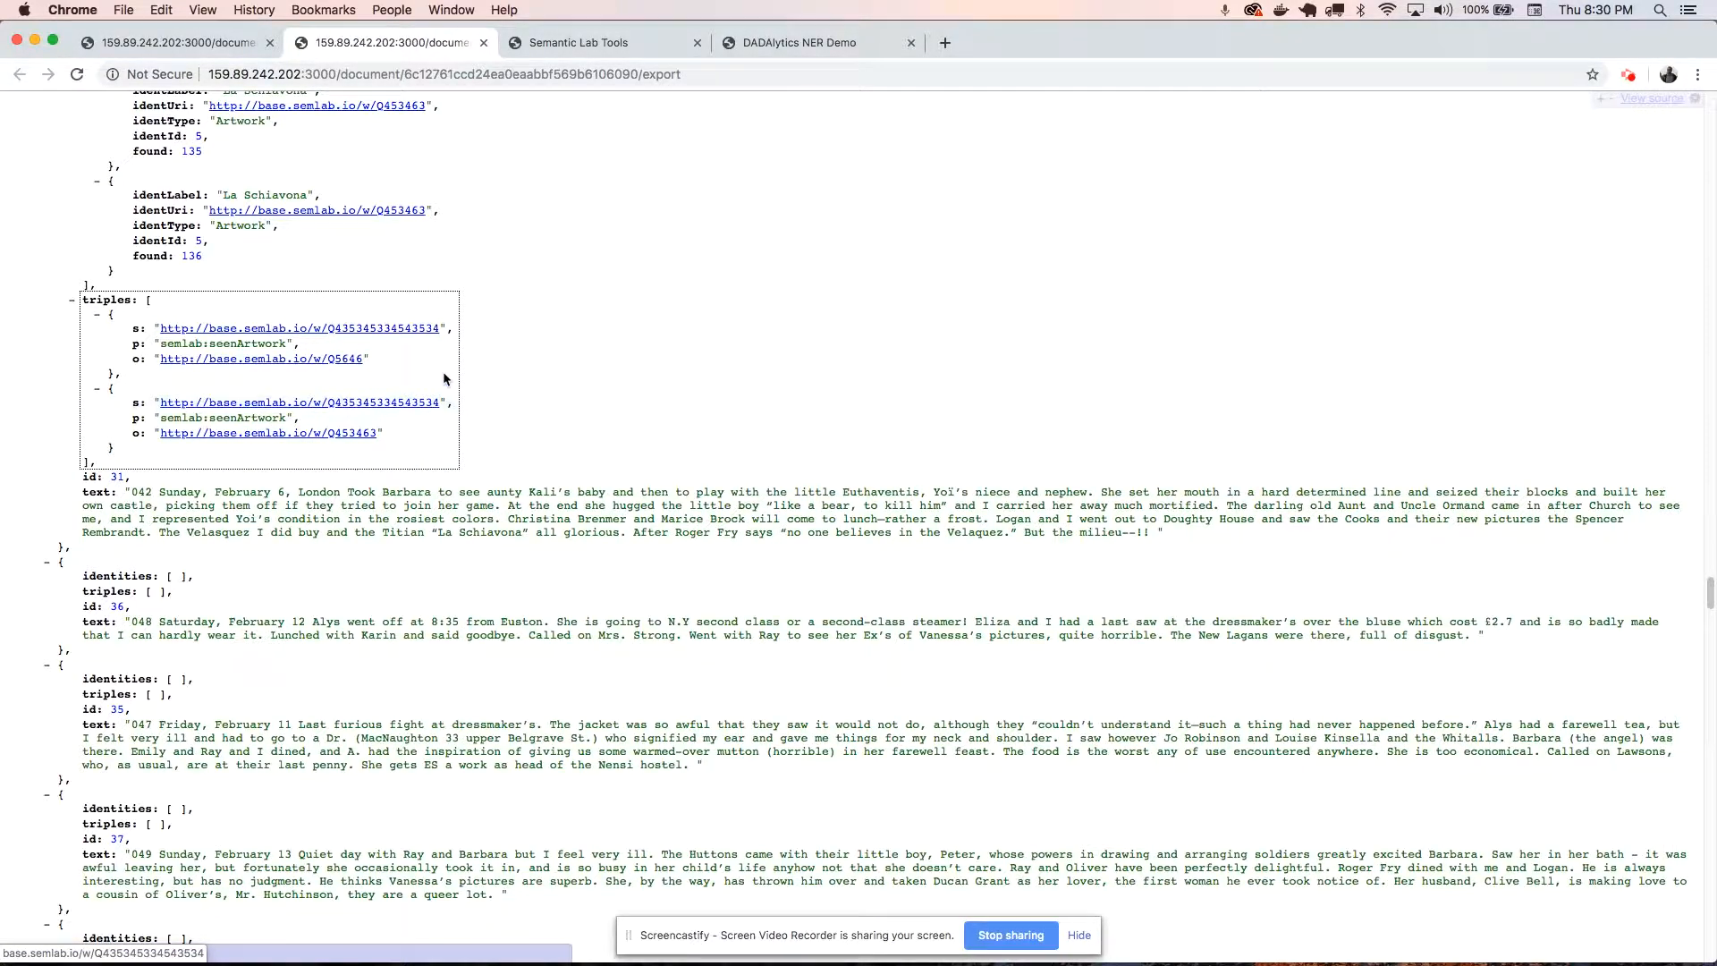
Look through the identities and triples of the remaining exported blocks and return to the start of the export.
{"action": "scroll", "coordinate": [474, 311], "scroll_direction": "down", "scroll_amount": 5}
{"action": "scroll", "coordinate": [471, 314], "scroll_direction": "down", "scroll_amount": 10}
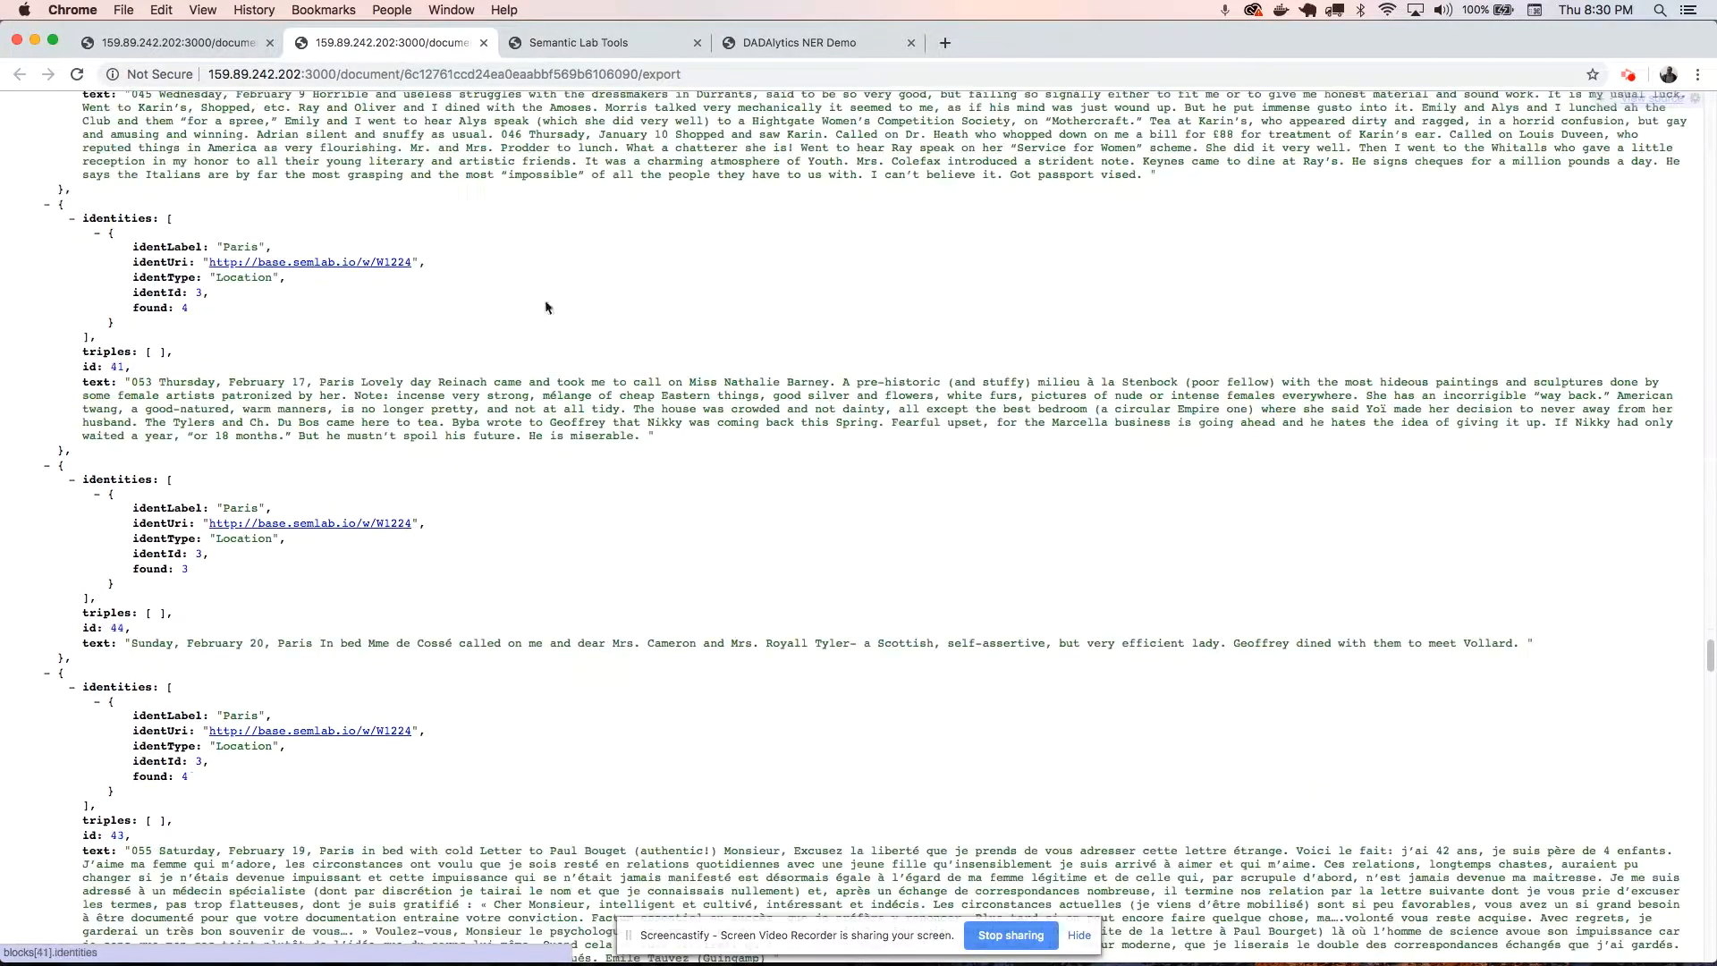
{"action": "scroll", "coordinate": [478, 358], "scroll_direction": "up", "scroll_amount": 20}
{"action": "scroll", "coordinate": [480, 373], "scroll_direction": "up", "scroll_amount": 20}
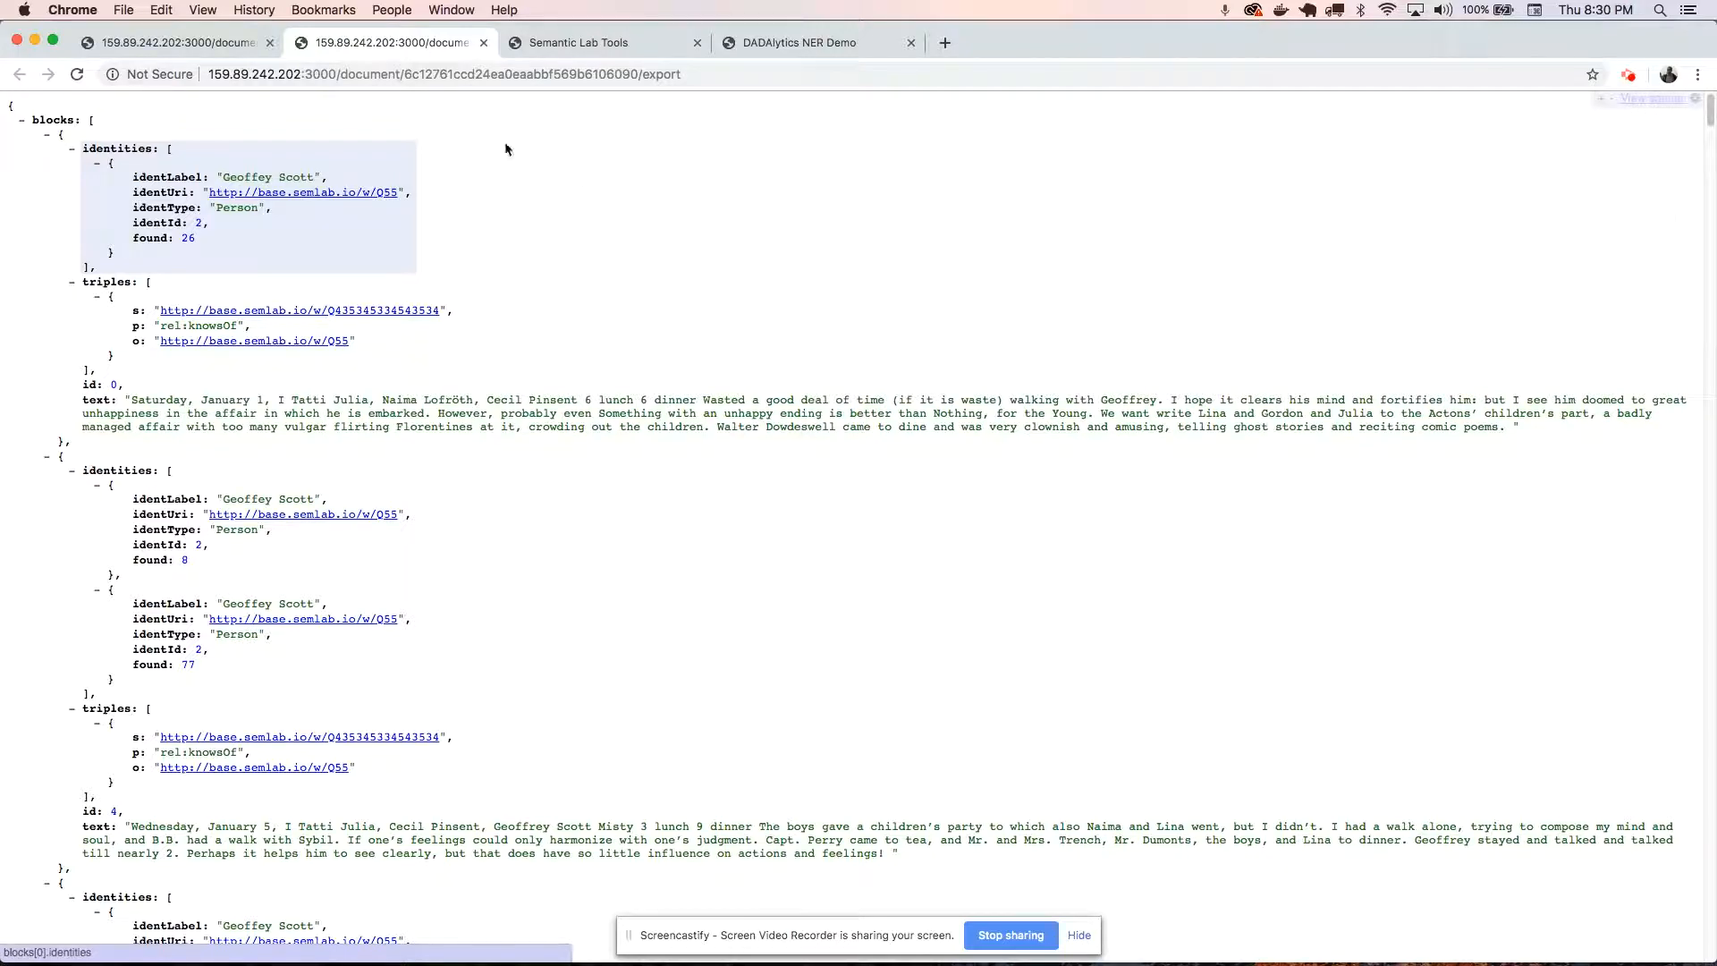
Return to the annotated diary document, look over its transcript blocks and show the list of NER entities.
{"action": "left_click", "coordinate": [240, 46]}
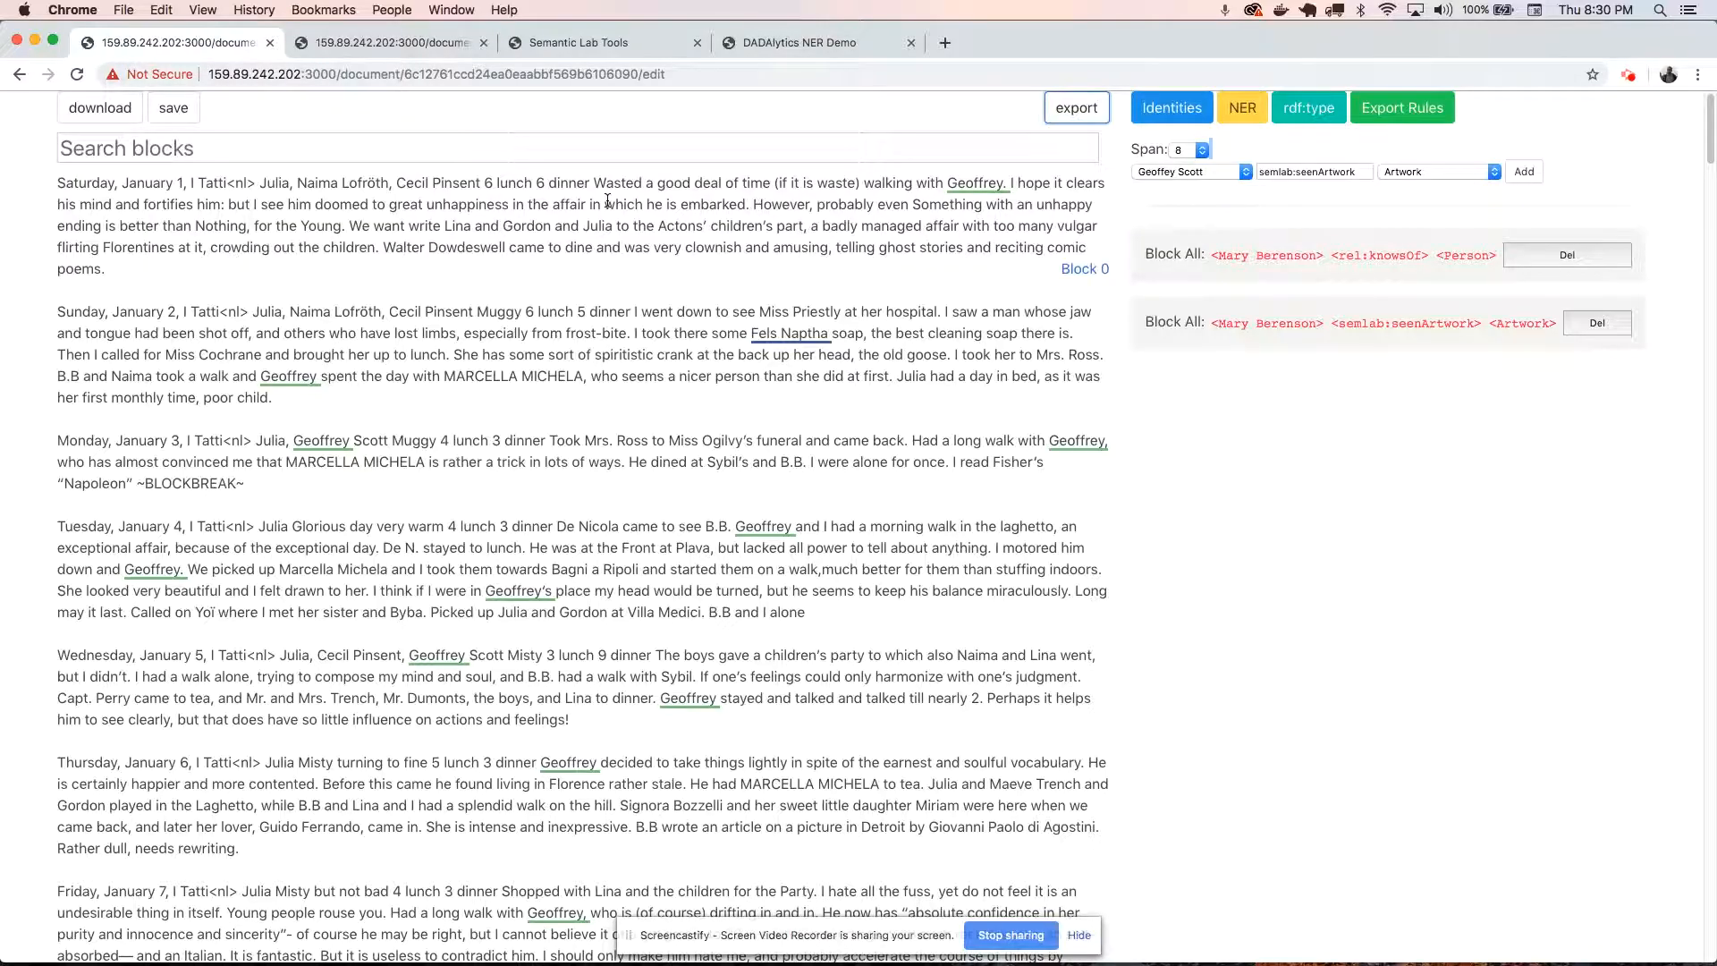
{"action": "scroll", "coordinate": [1092, 288], "scroll_direction": "down", "scroll_amount": 20}
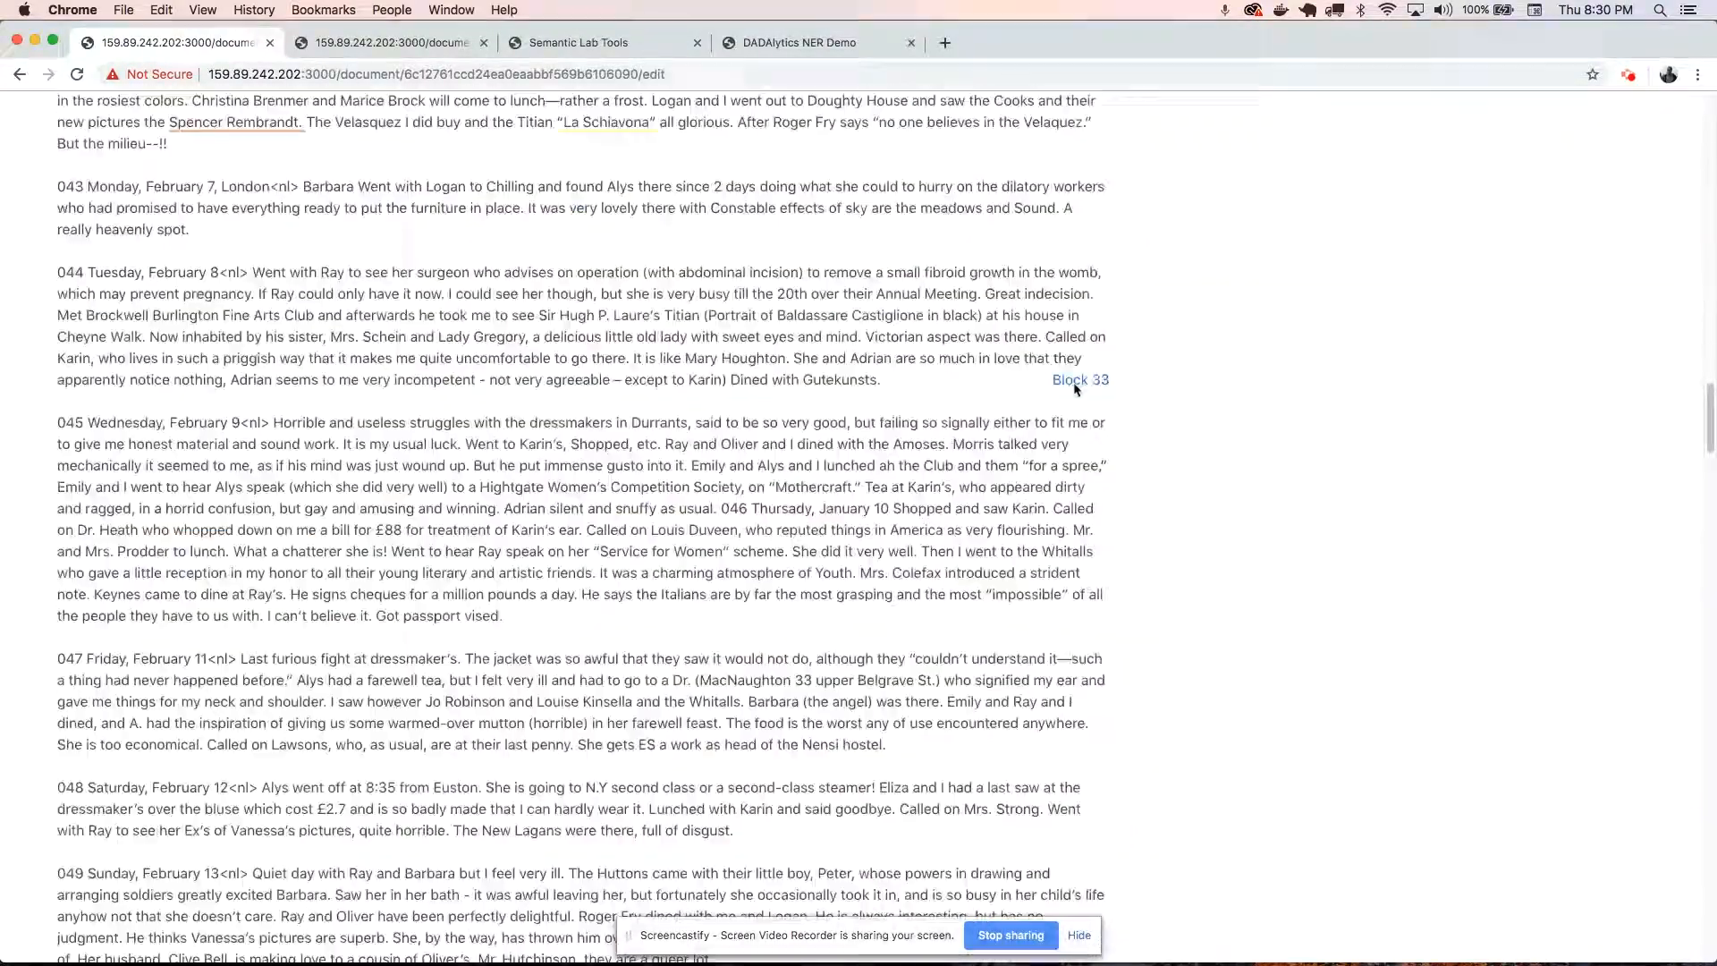
{"action": "scroll", "coordinate": [1068, 369], "scroll_direction": "up", "scroll_amount": 20}
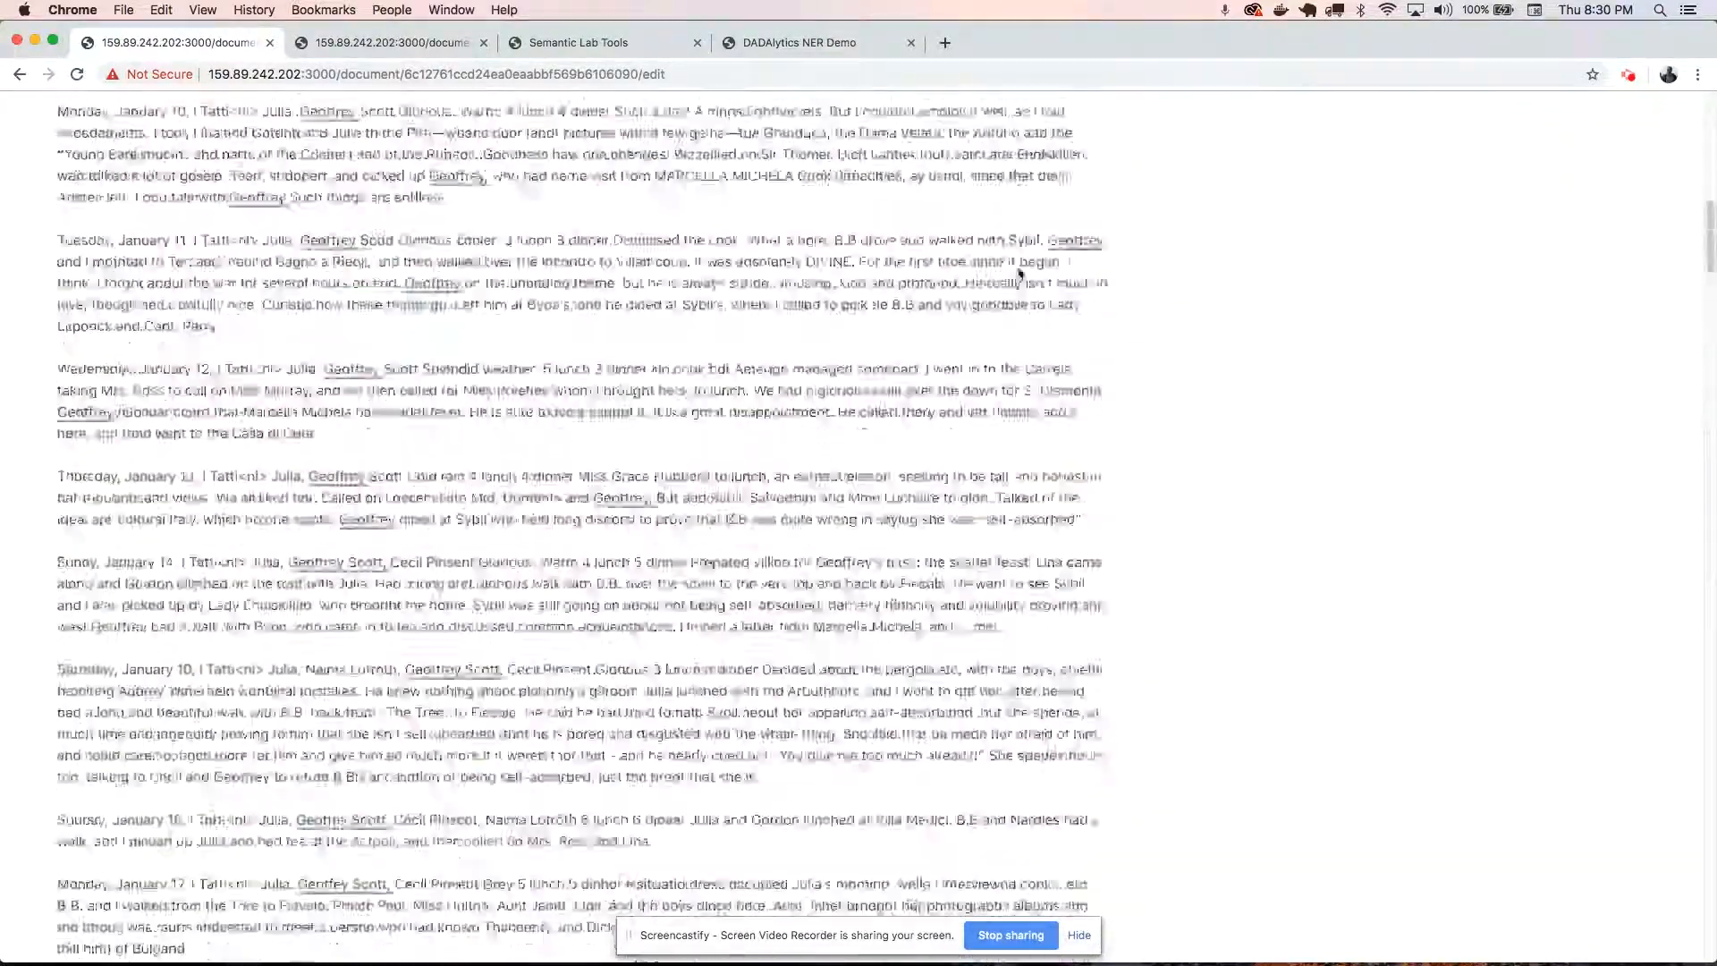
{"action": "left_click", "coordinate": [1241, 109]}
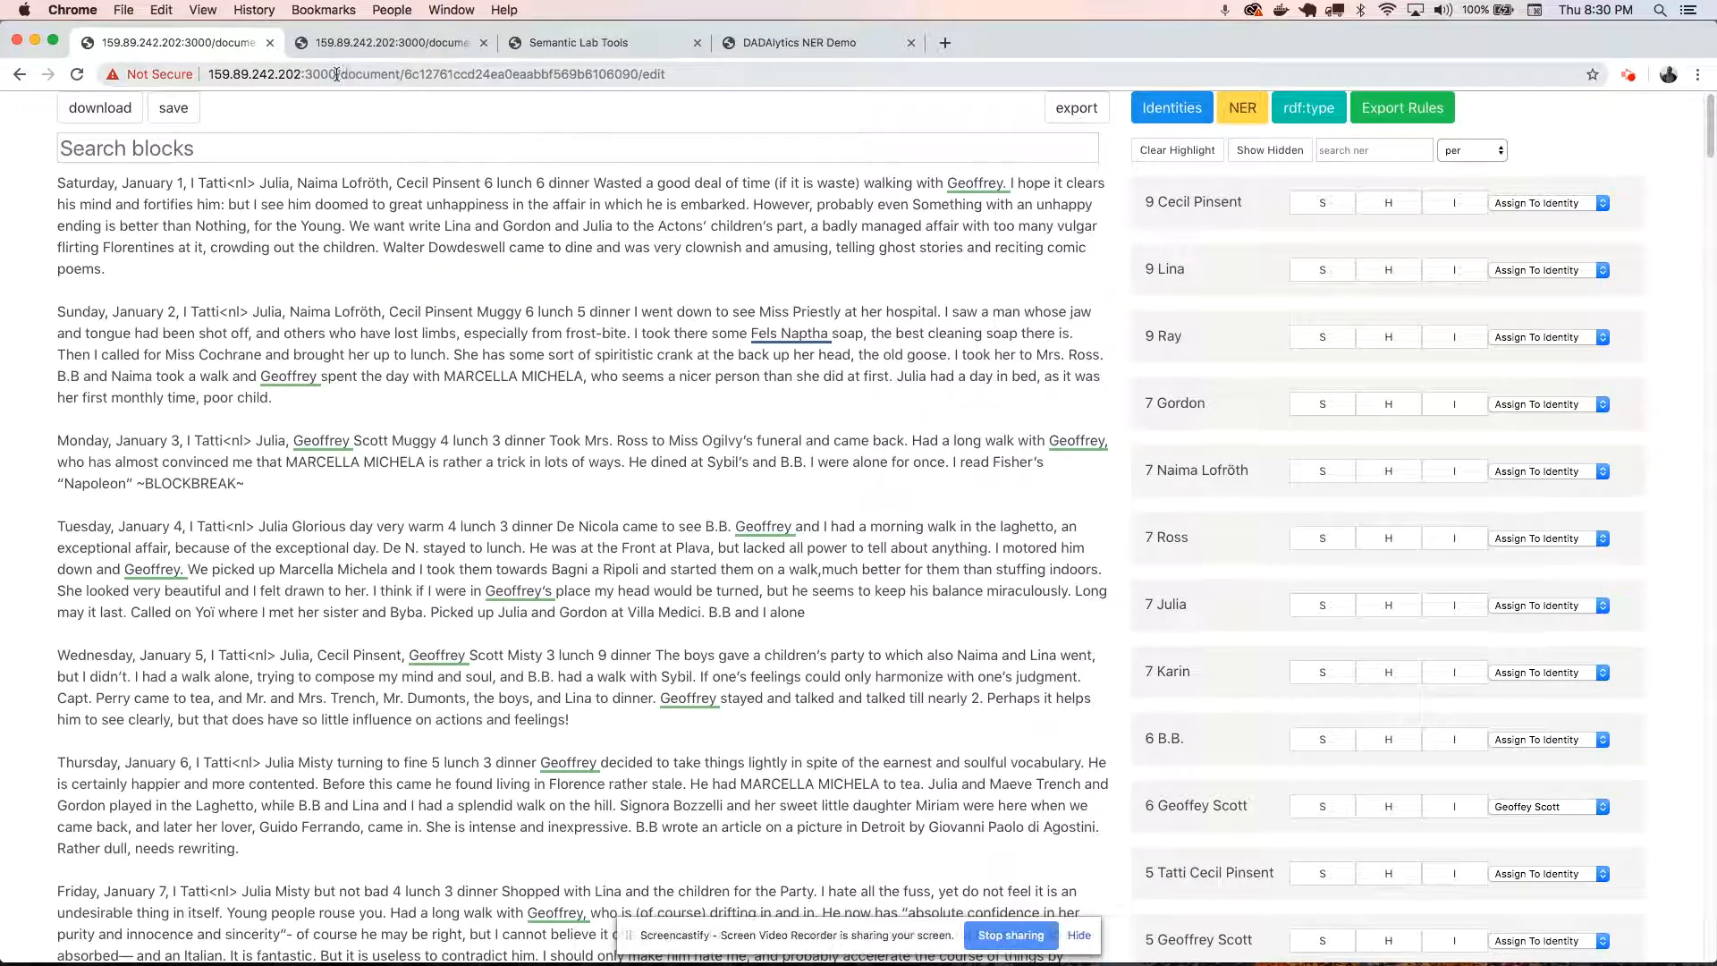
Leave the document and open the site's start page at 159.89.242.202:3000.
{"action": "left_click_drag", "start_coordinate": [341, 74], "coordinate": [748, 73]}
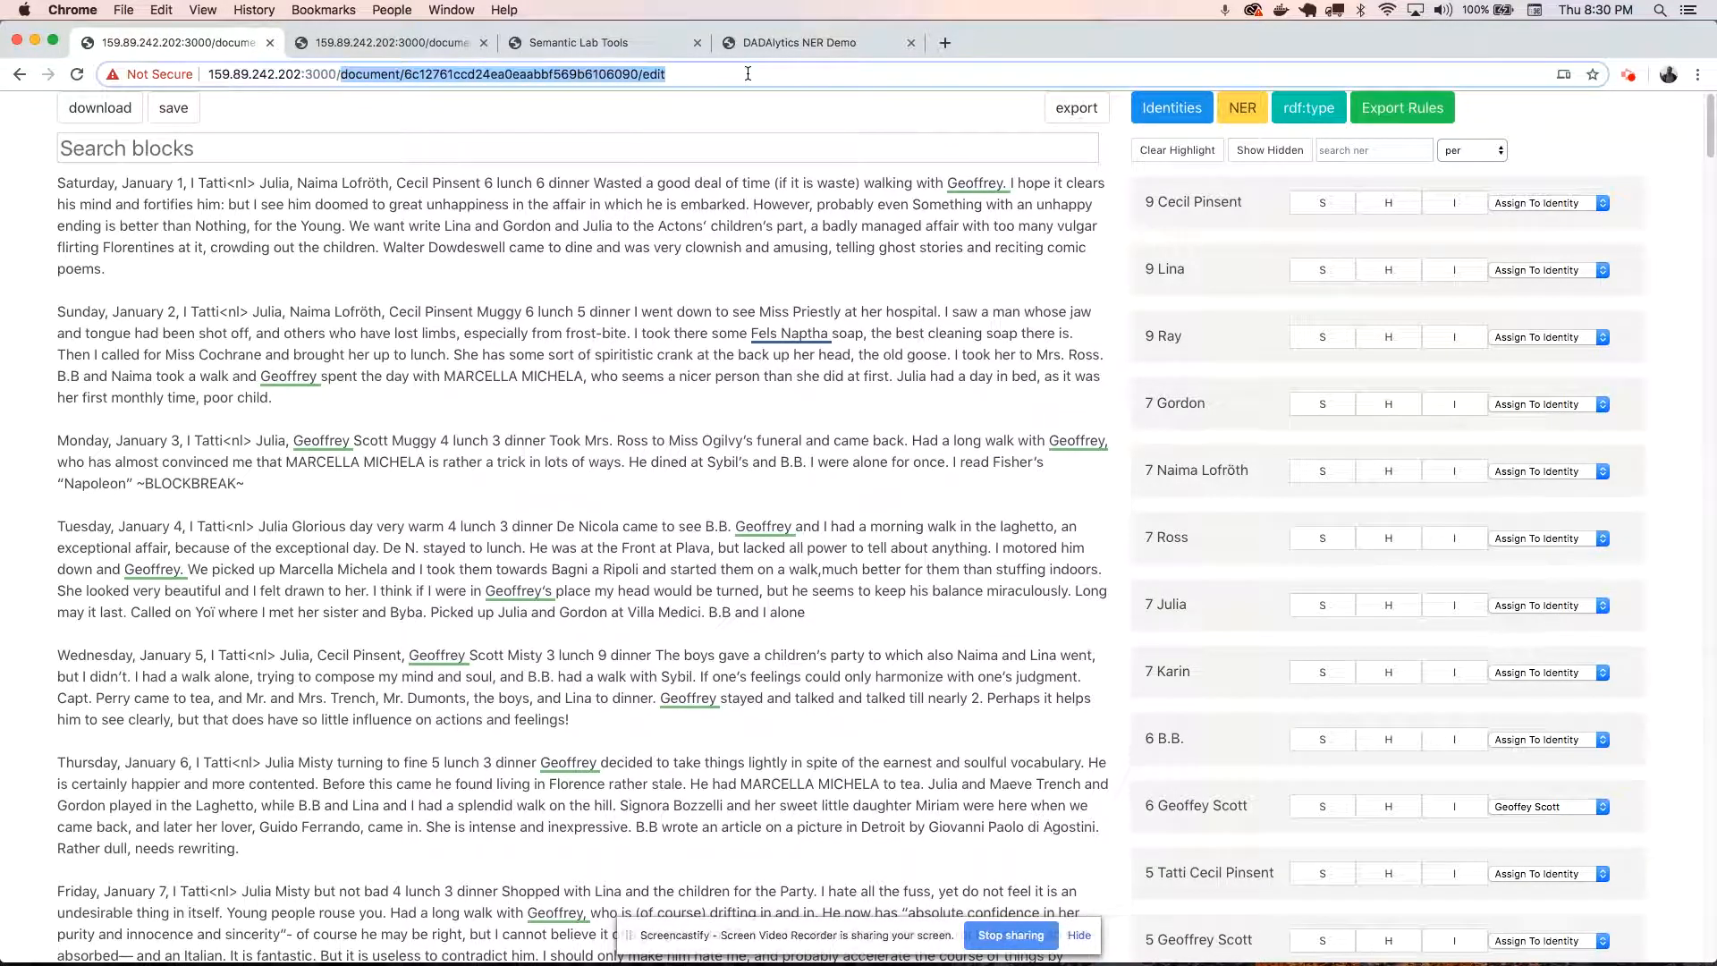
{"action": "key", "text": "BackSpace"}
{"action": "key", "text": "Return"}
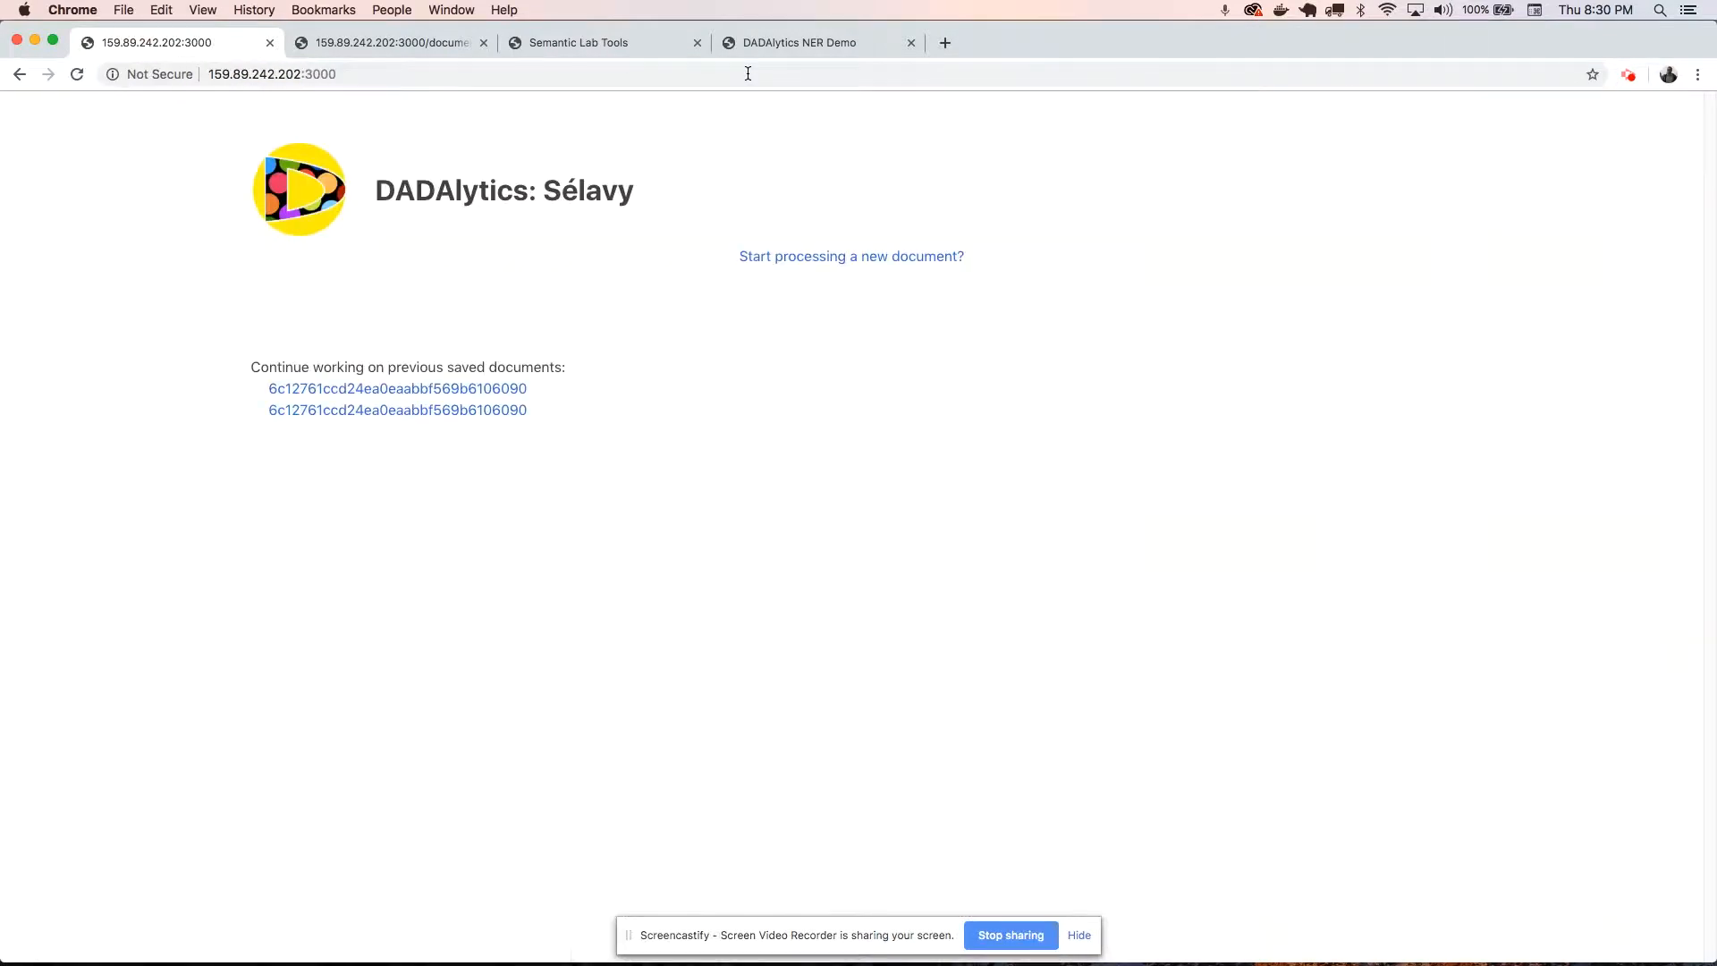